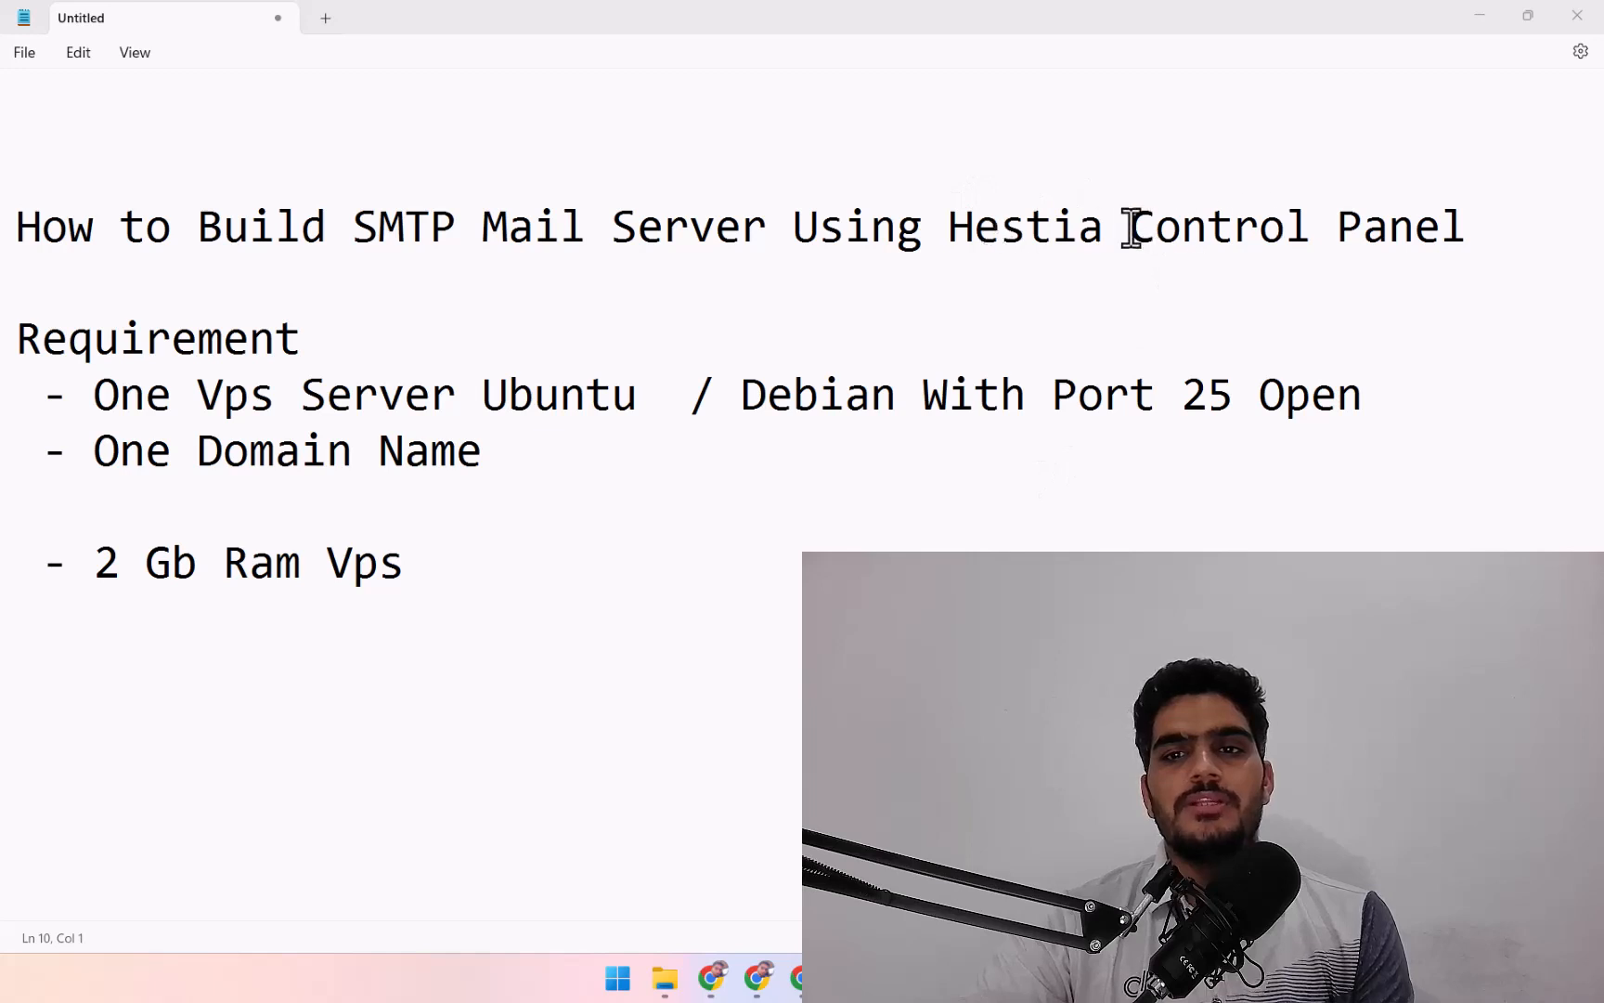
# Highlight "Hestia Control Panel" in the note's title line, with a brief look at the Hestia demo panel in Chrome
pyautogui.moveTo(1131, 226); pyautogui.dragTo(1235, 226)
pyautogui.moveTo(949, 226); pyautogui.dragTo(1064, 224)
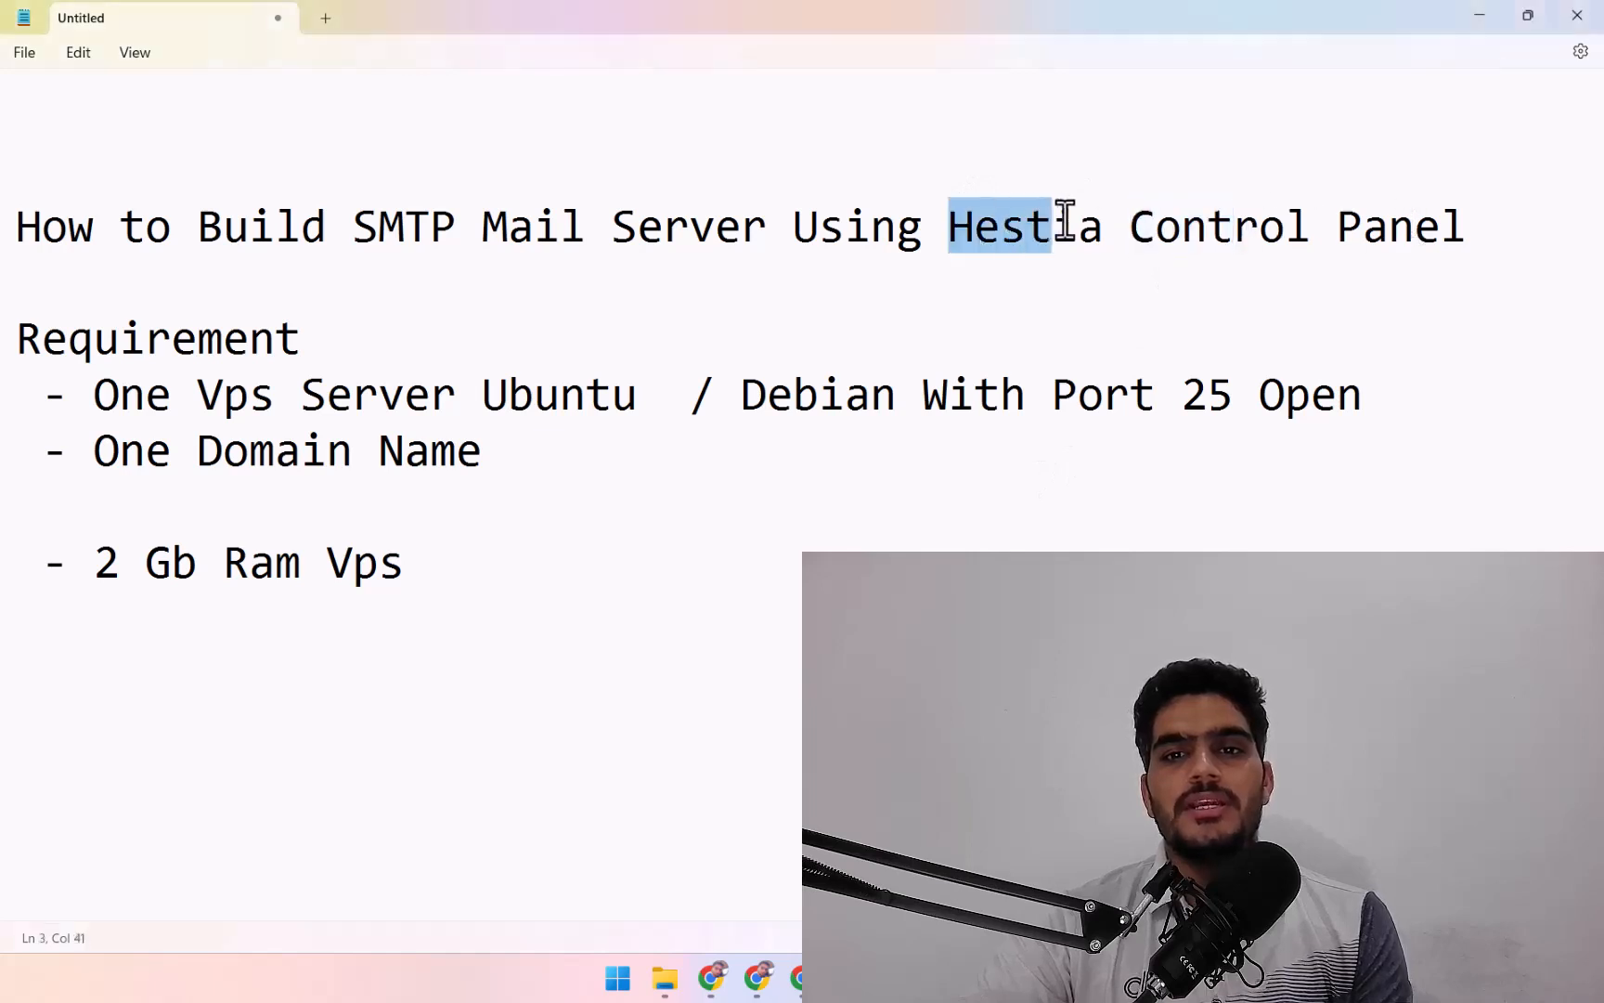
pyautogui.click(711, 980)
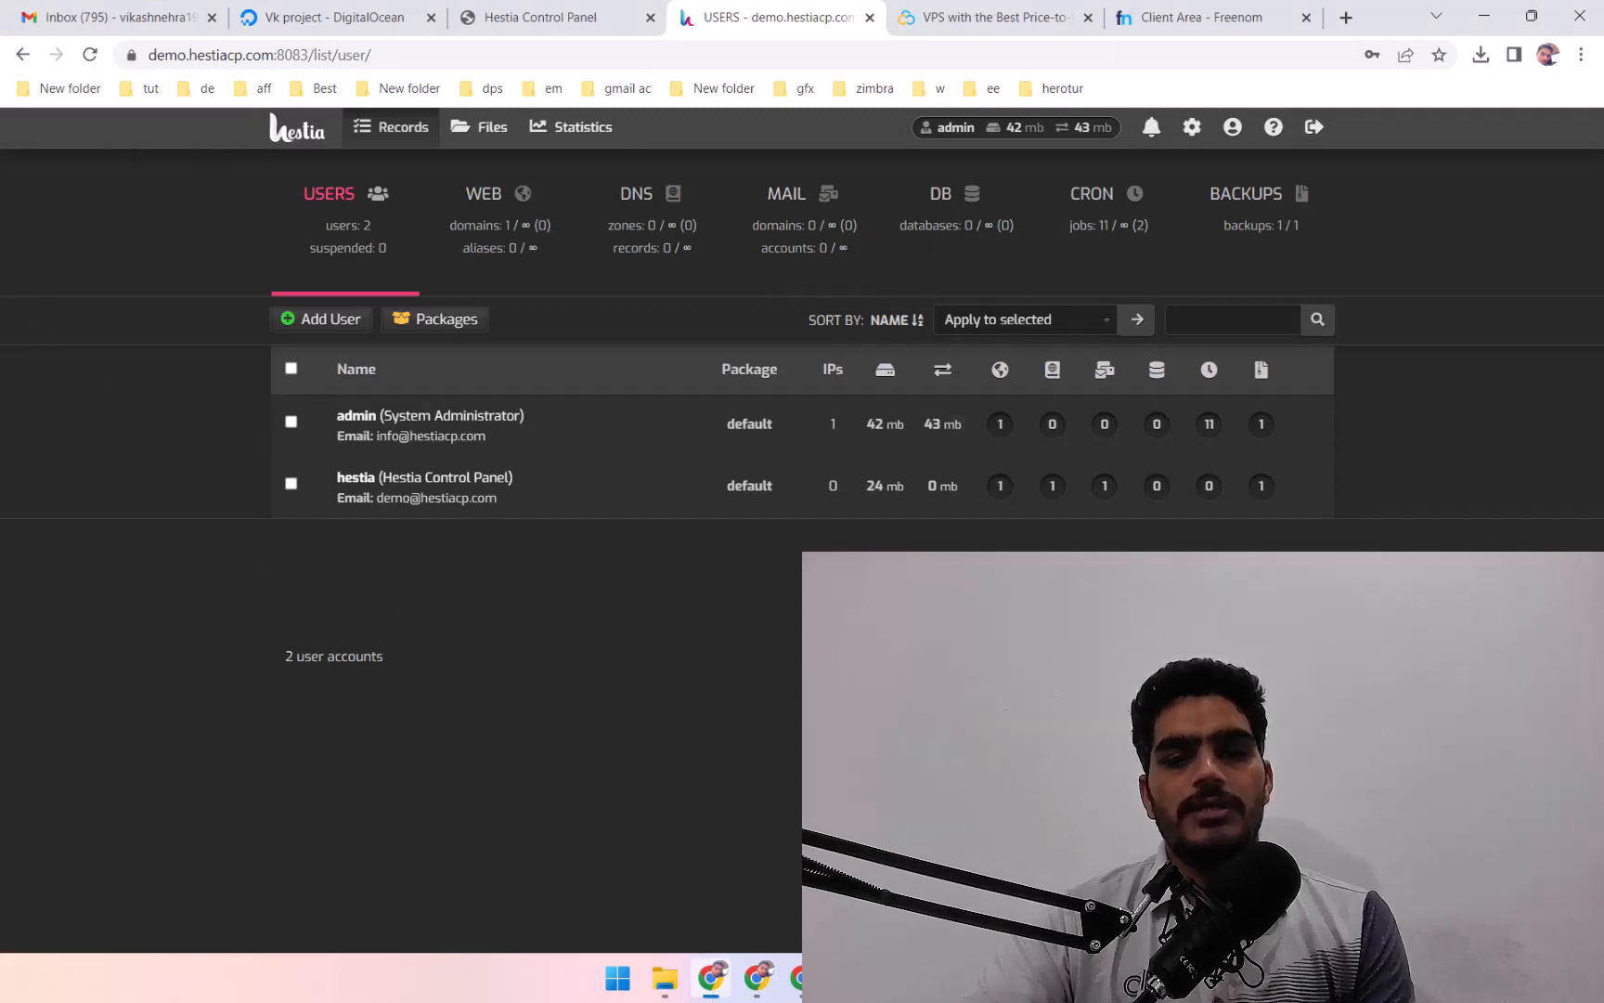
pyautogui.click(901, 978)
pyautogui.click(992, 228)
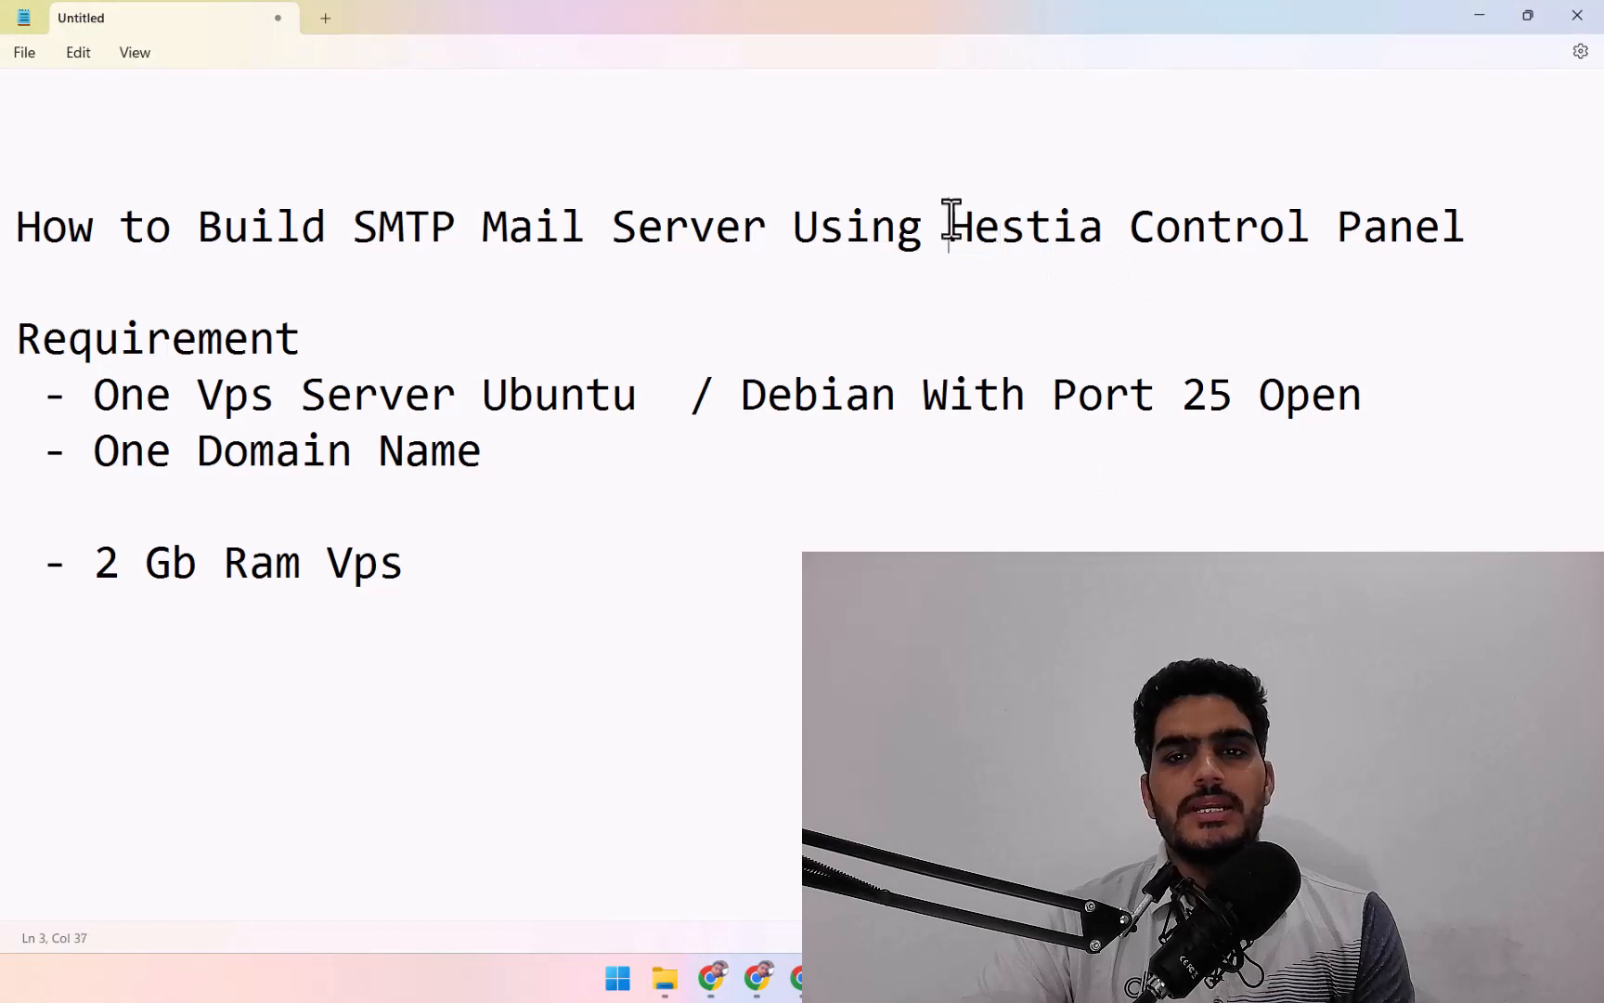
pyautogui.moveTo(946, 226); pyautogui.dragTo(1460, 222)
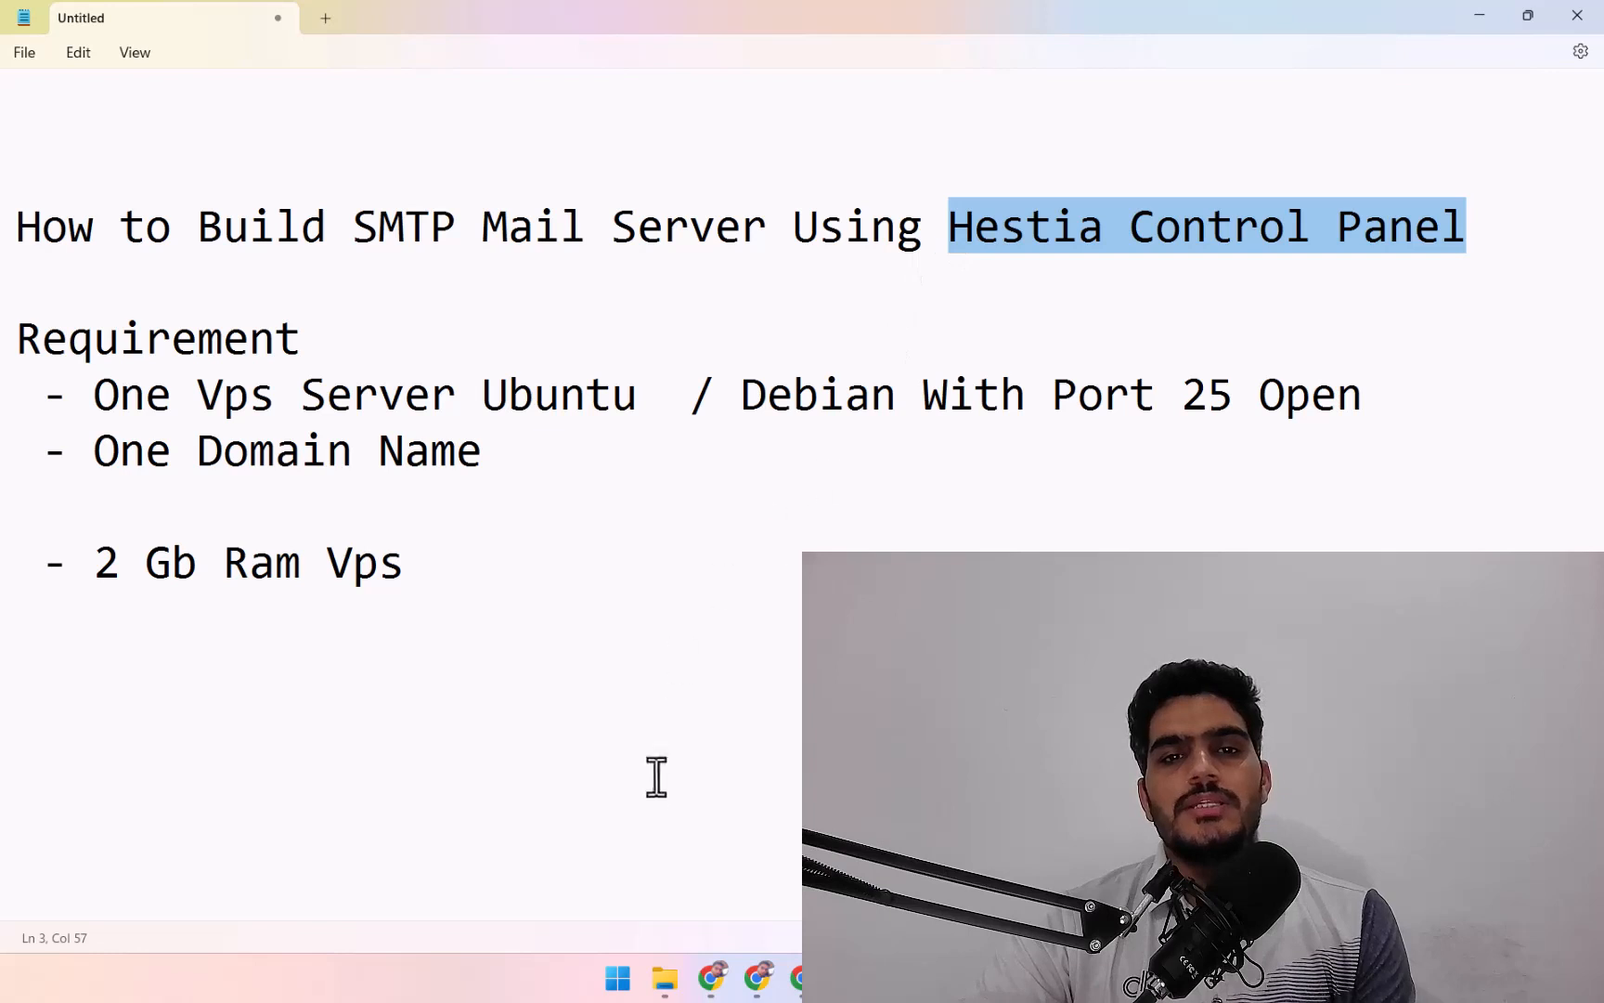
# Switch to Chrome and look over the Hestia demo panel's user overview and the uploaded videos of the YouTube channel
pyautogui.click(712, 980)
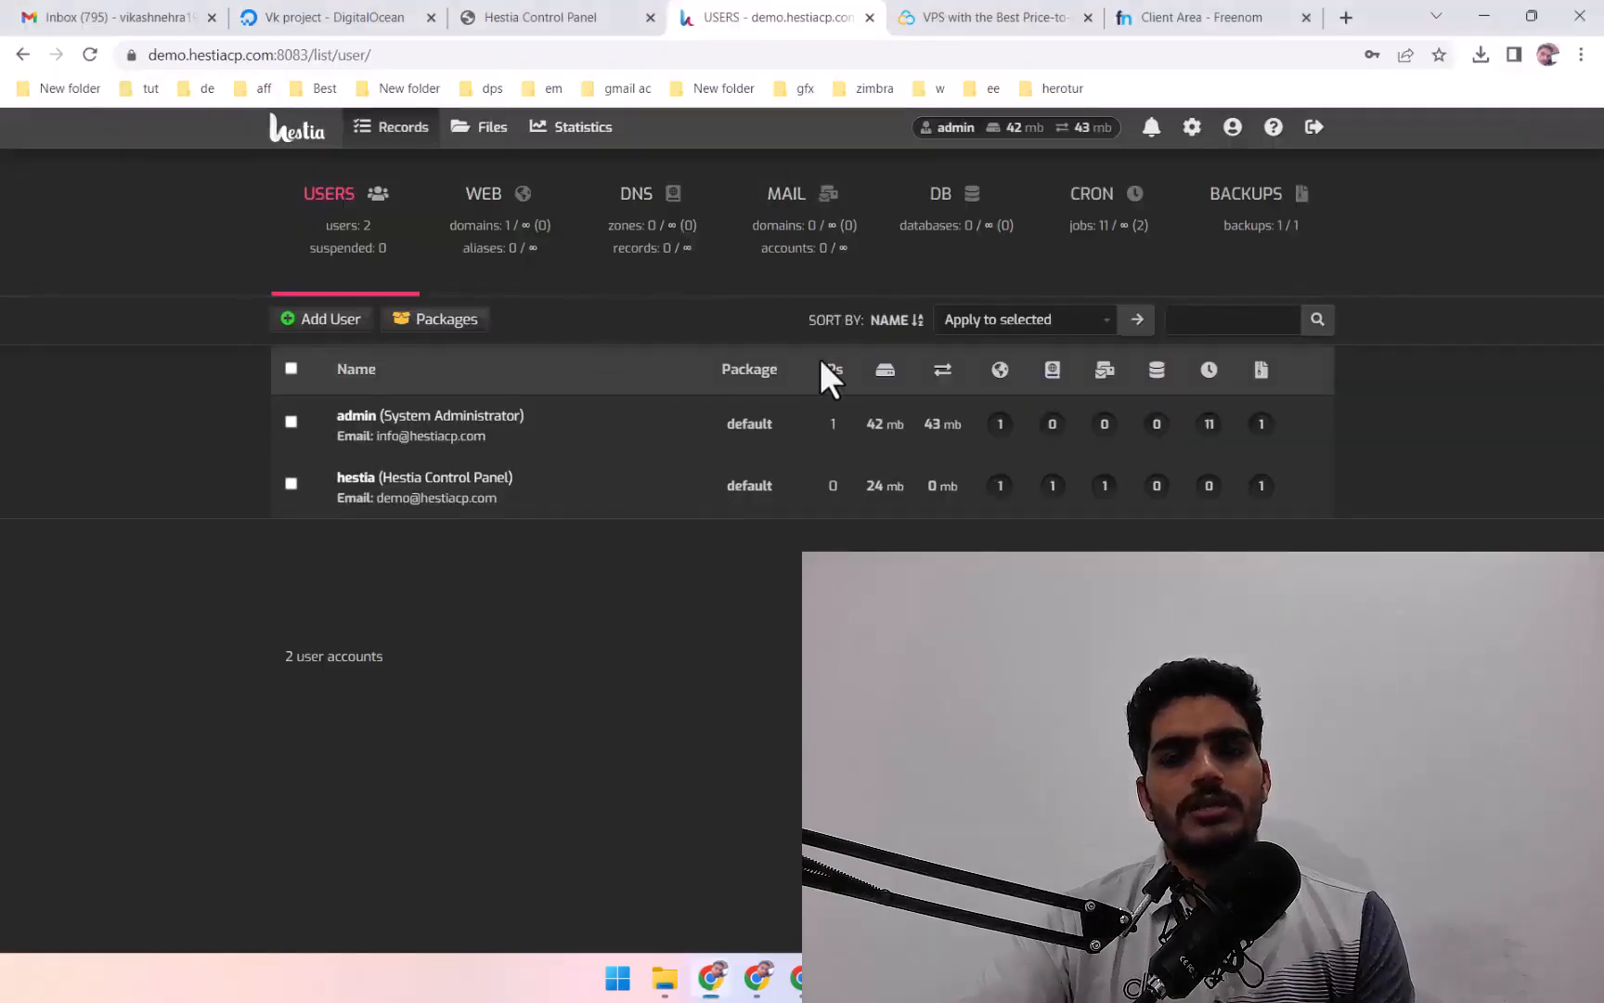
pyautogui.moveTo(812, 238)
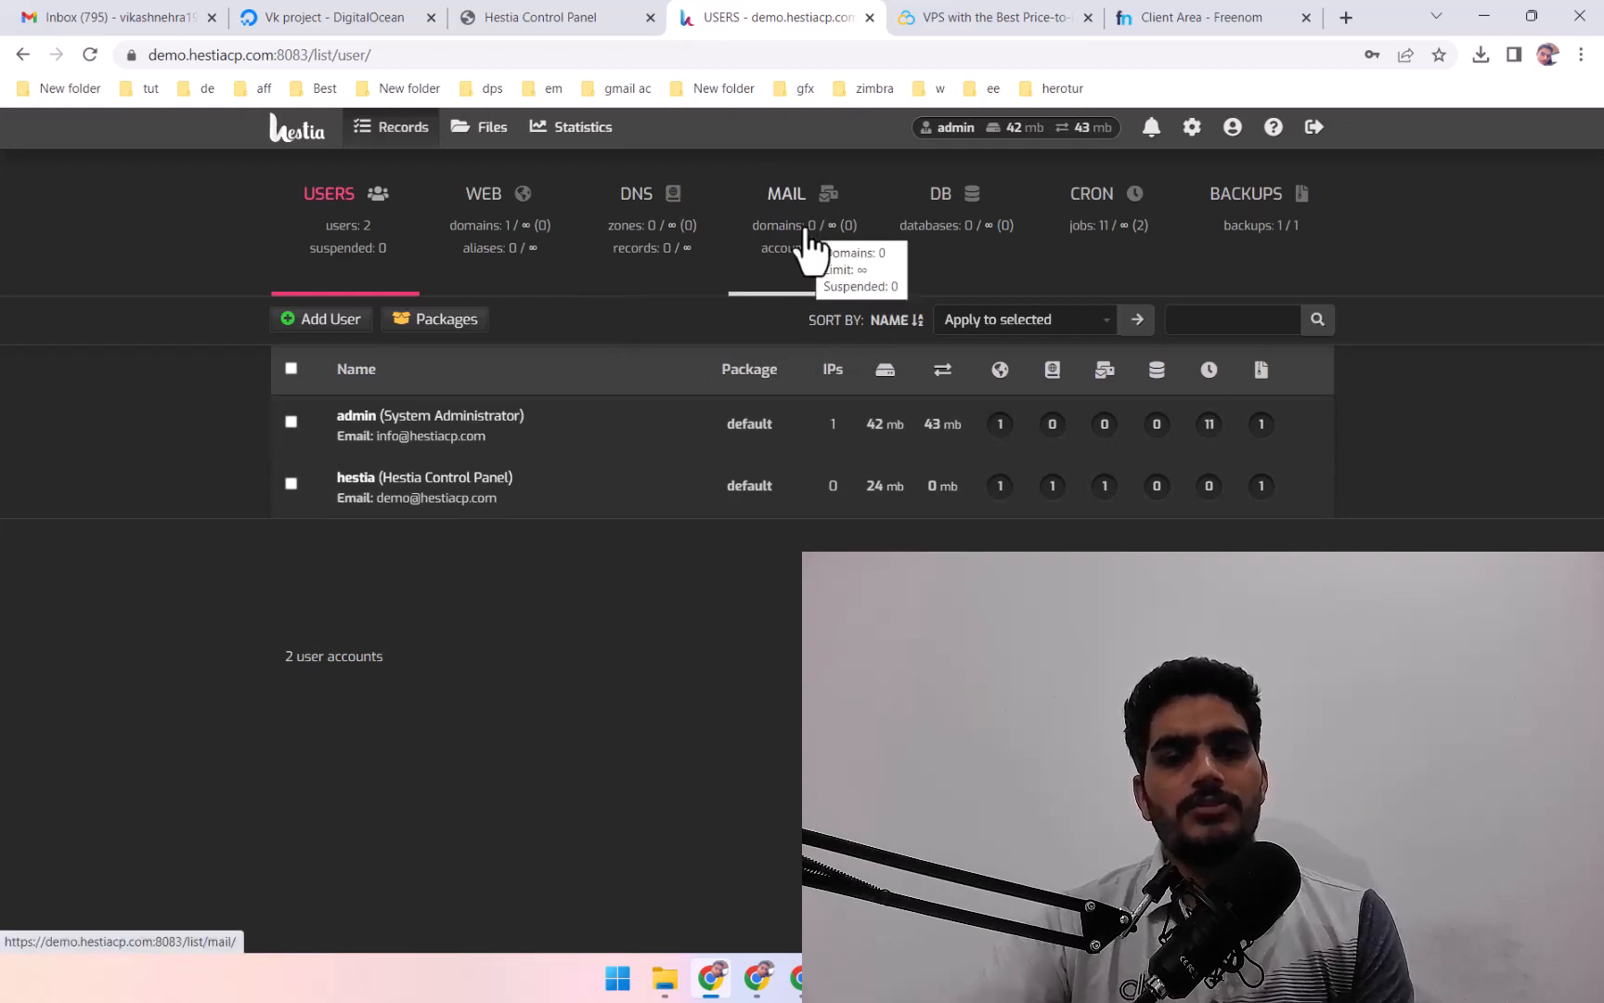
pyautogui.click(759, 979)
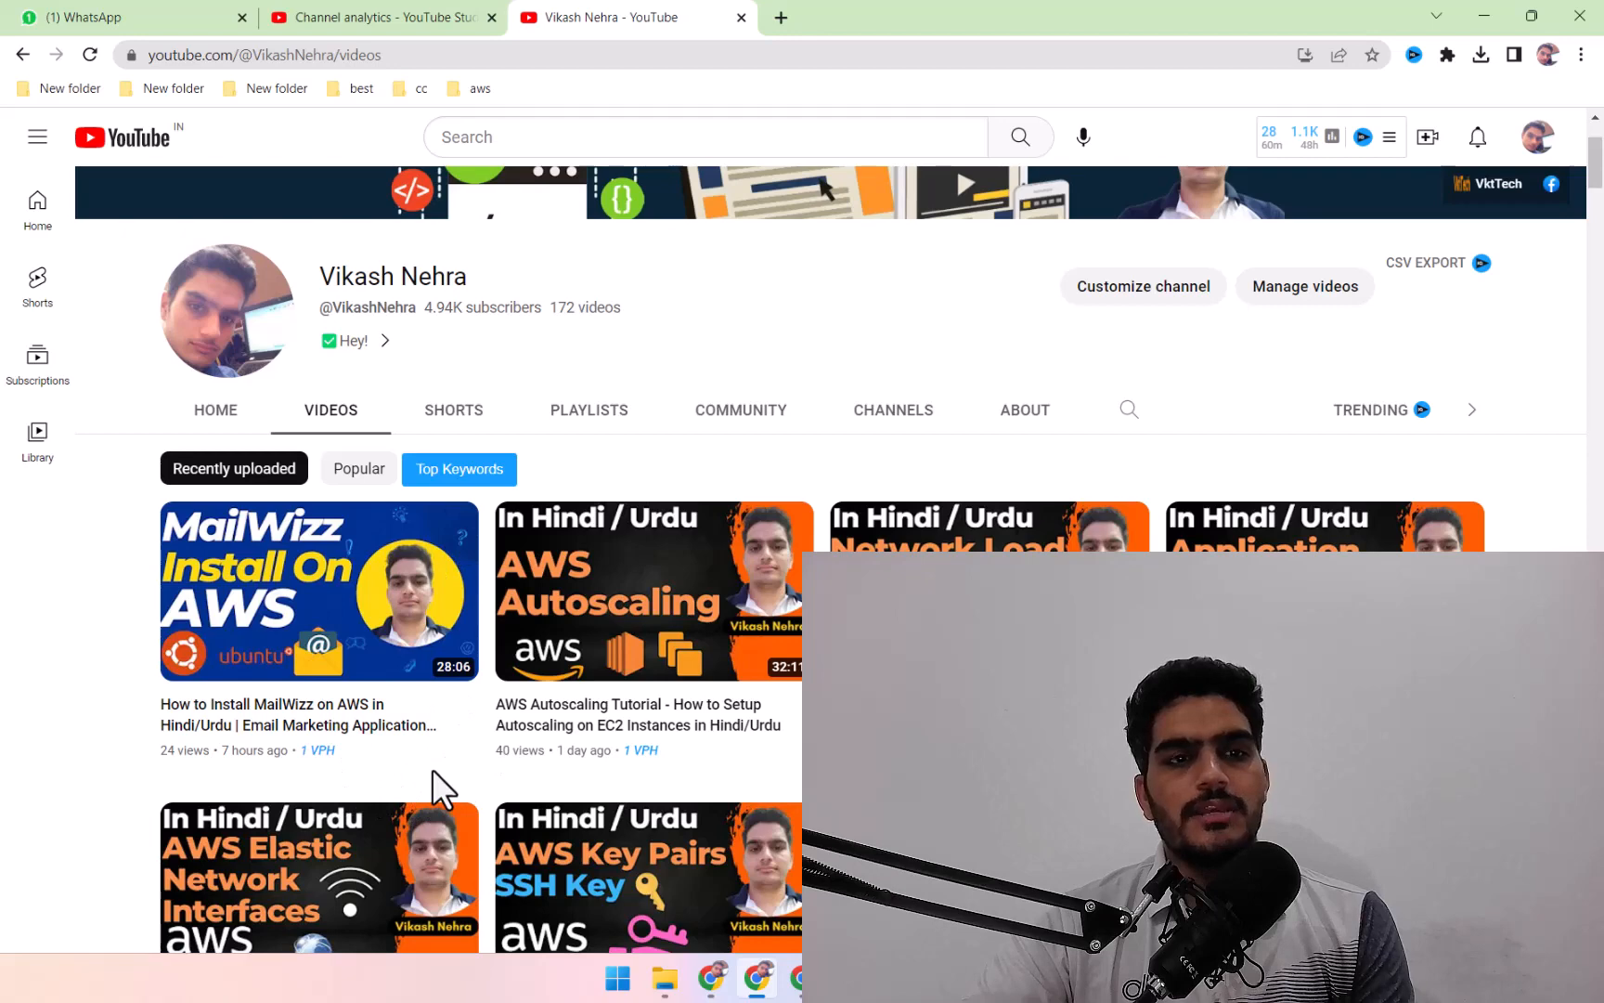
pyautogui.click(711, 980)
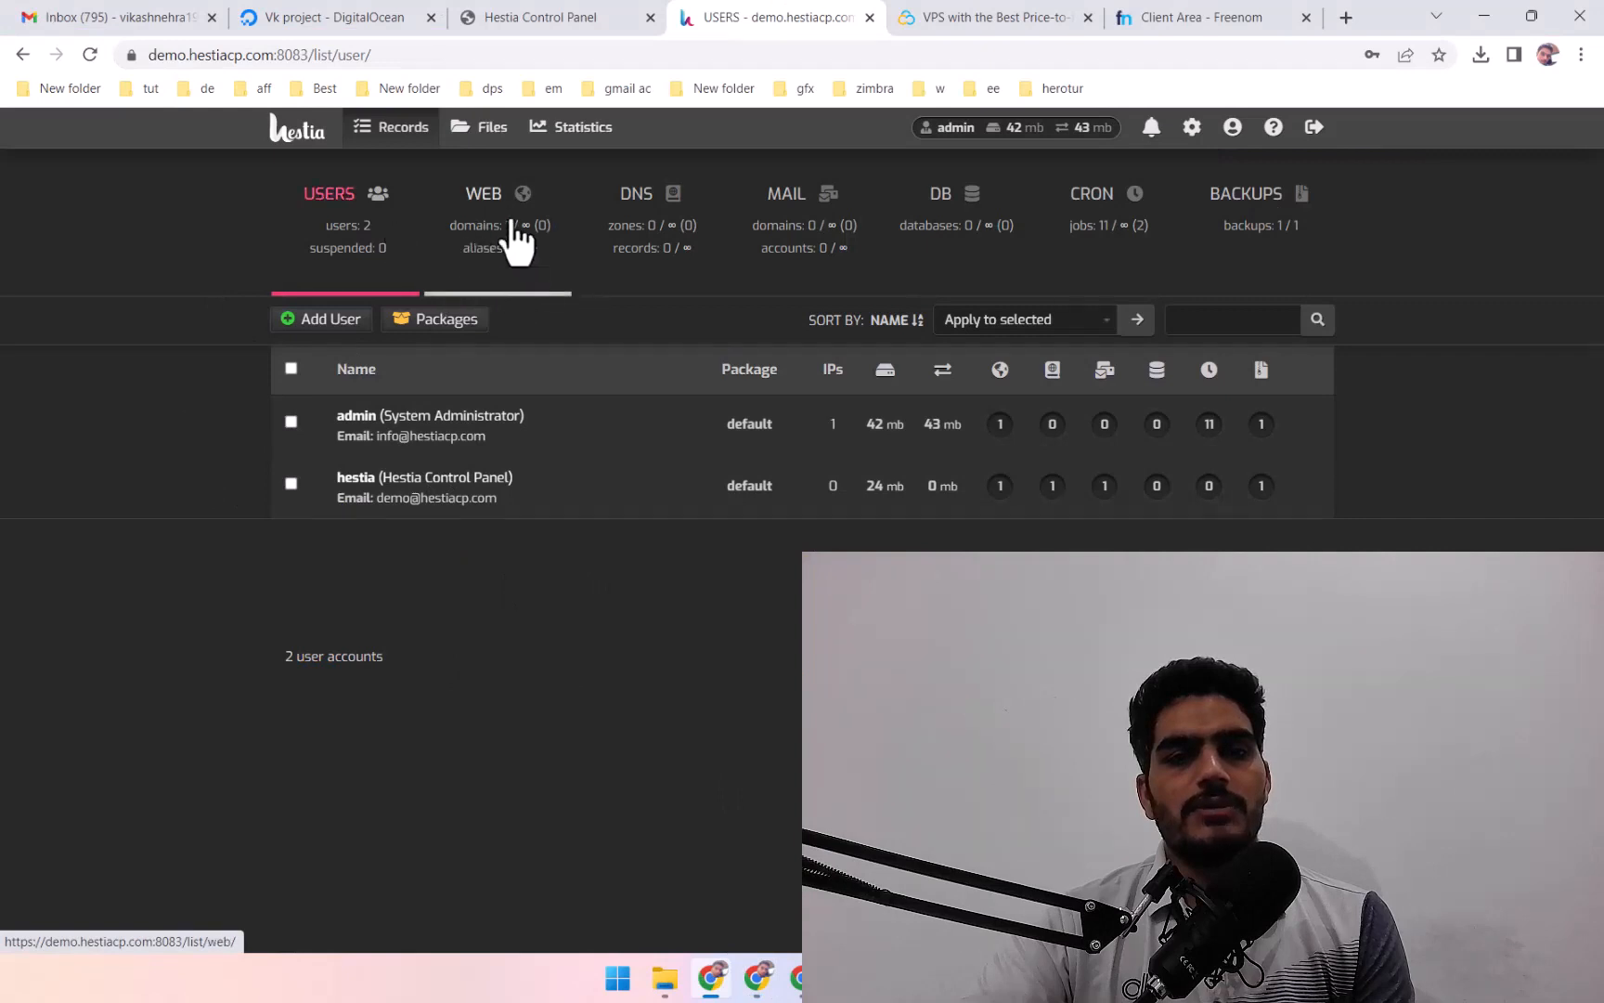
pyautogui.moveTo(521, 223)
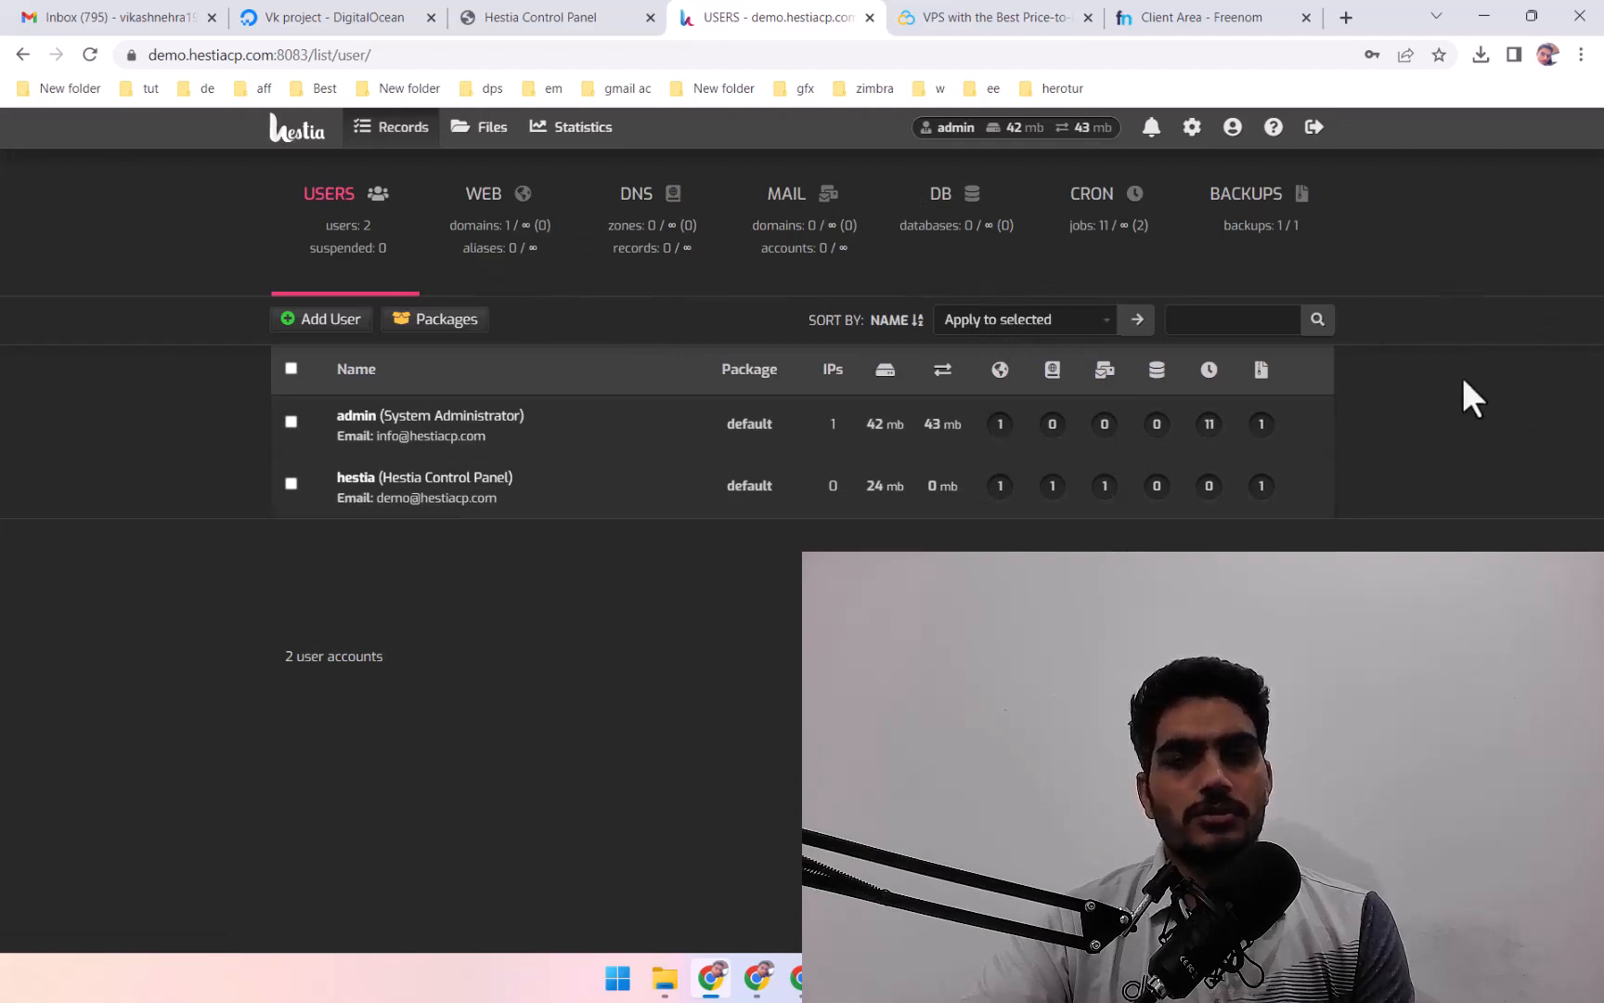
pyautogui.click(757, 976)
pyautogui.click(711, 977)
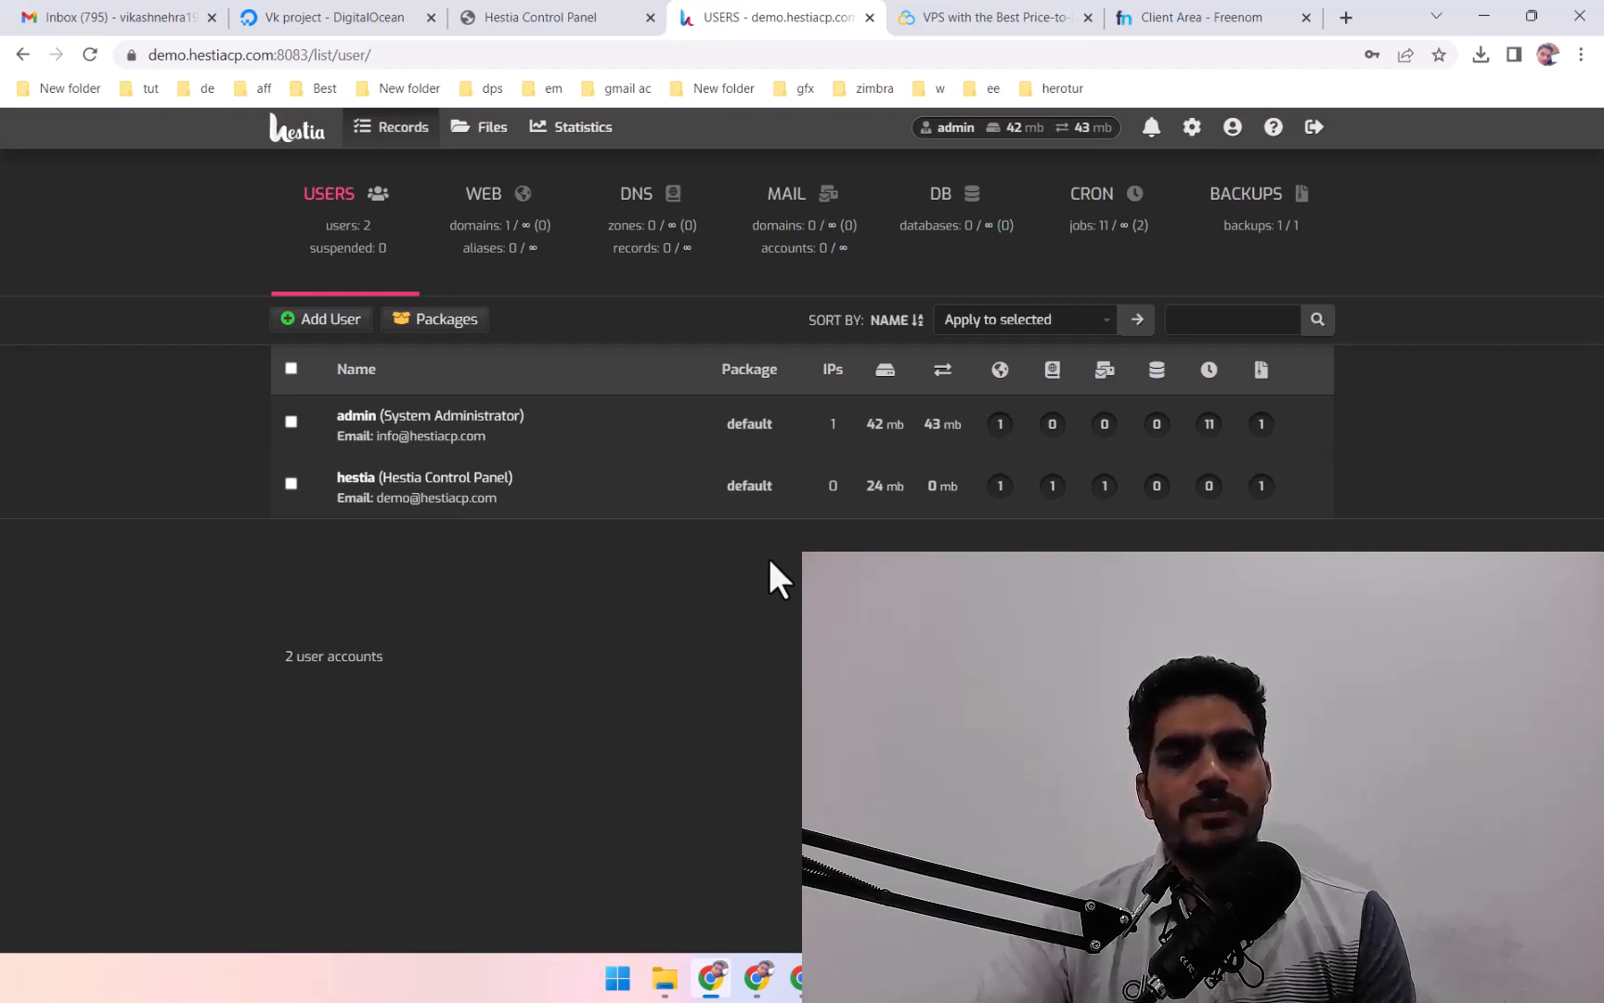
# Compare the supported operating systems on hestiacp.com with the Debian and port 25 requirement in the Notepad note
pyautogui.click(902, 977)
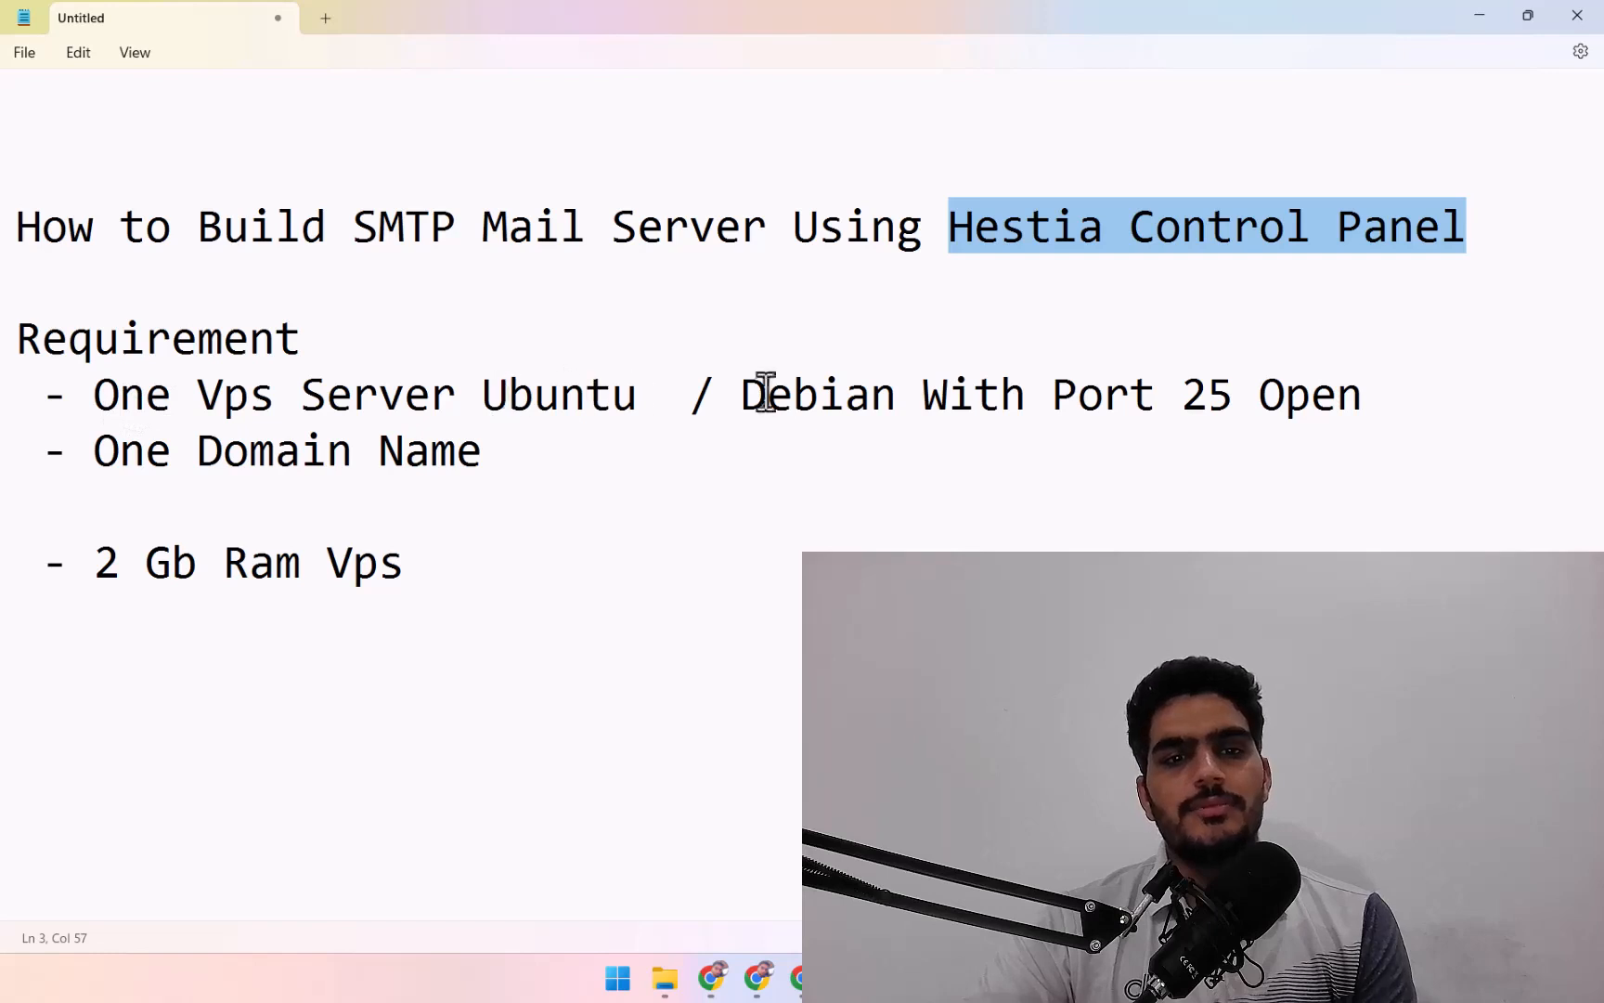
pyautogui.click(705, 958)
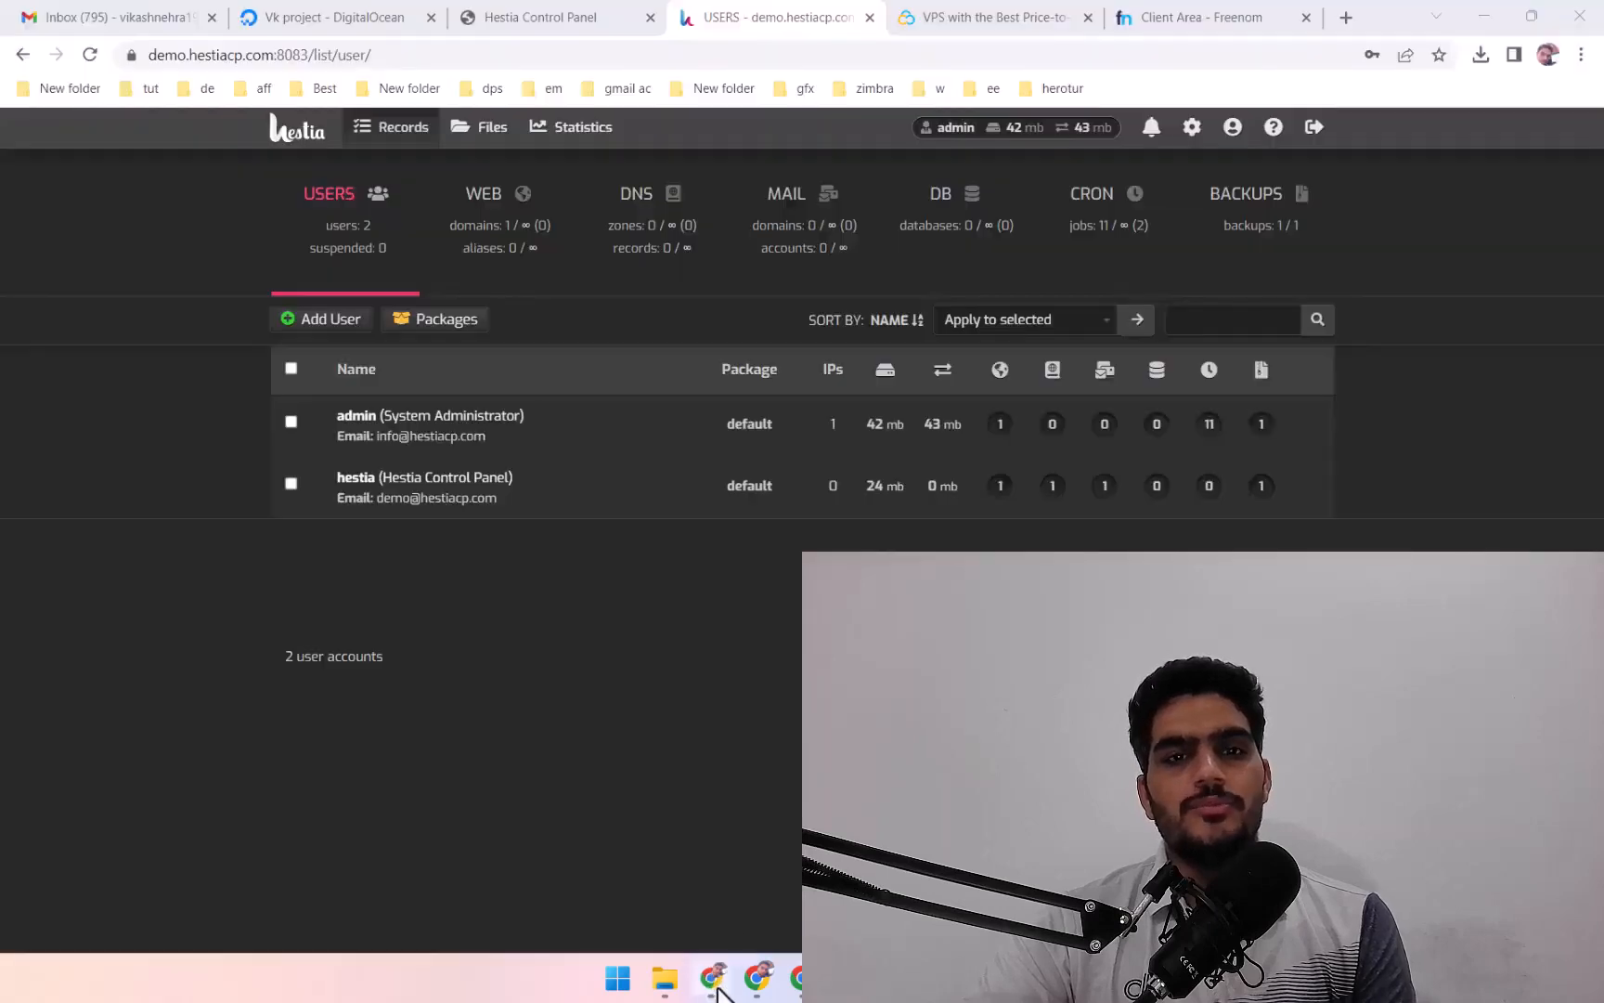
pyautogui.click(556, 22)
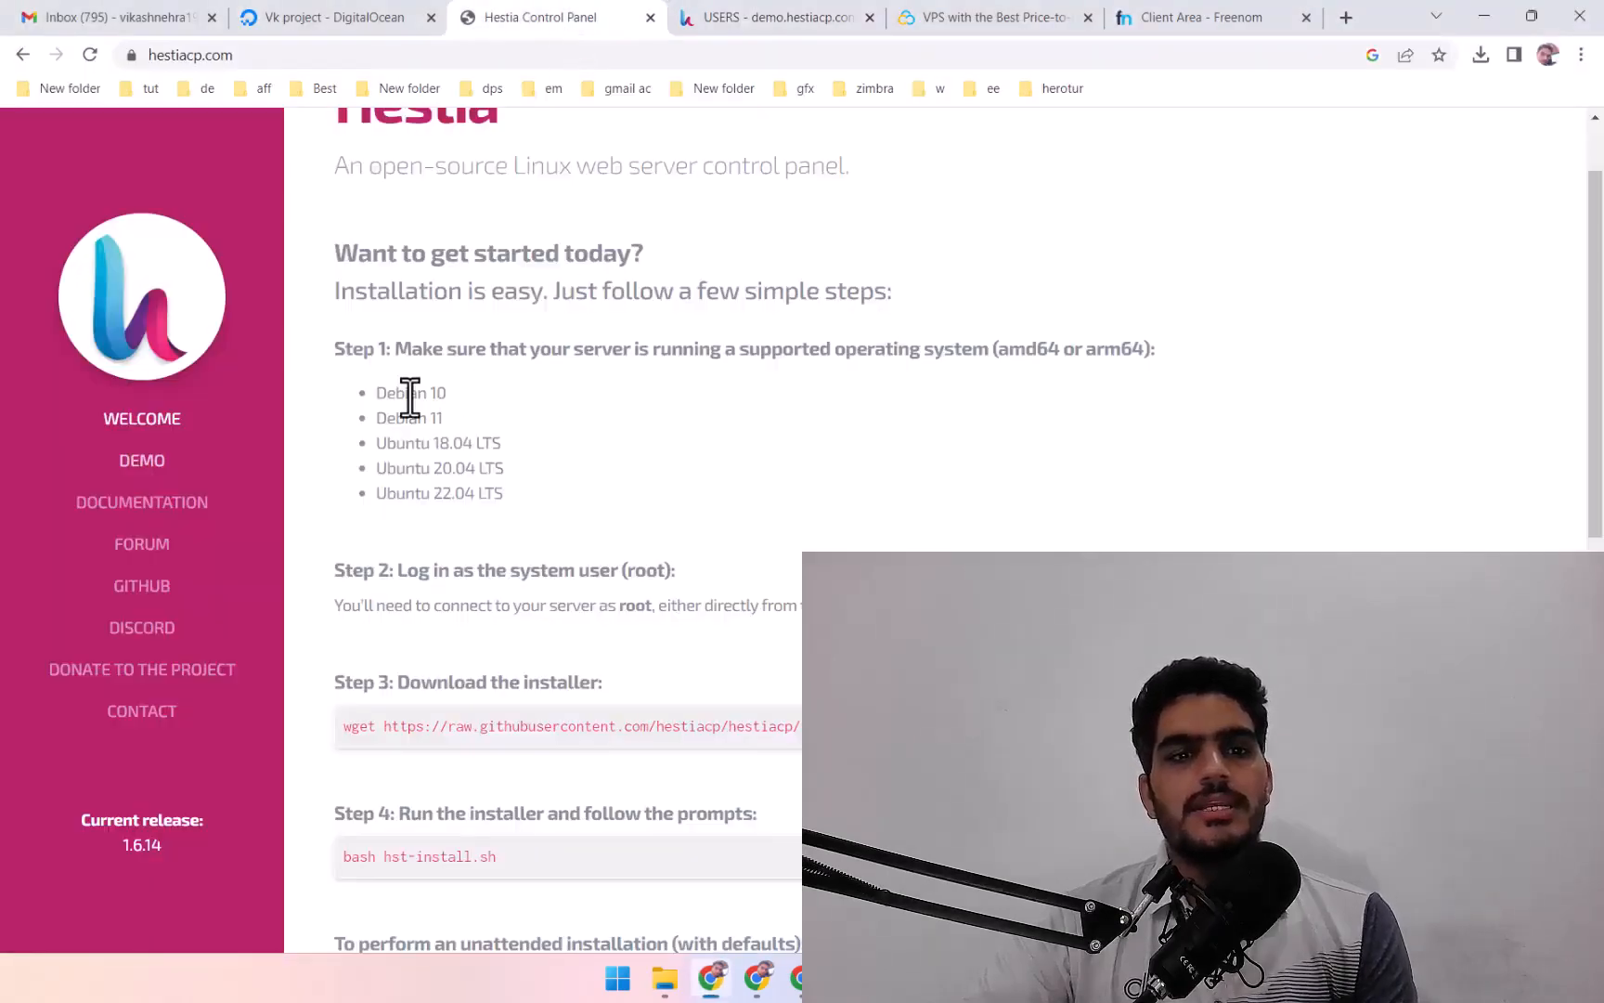
pyautogui.doubleClick(378, 392)
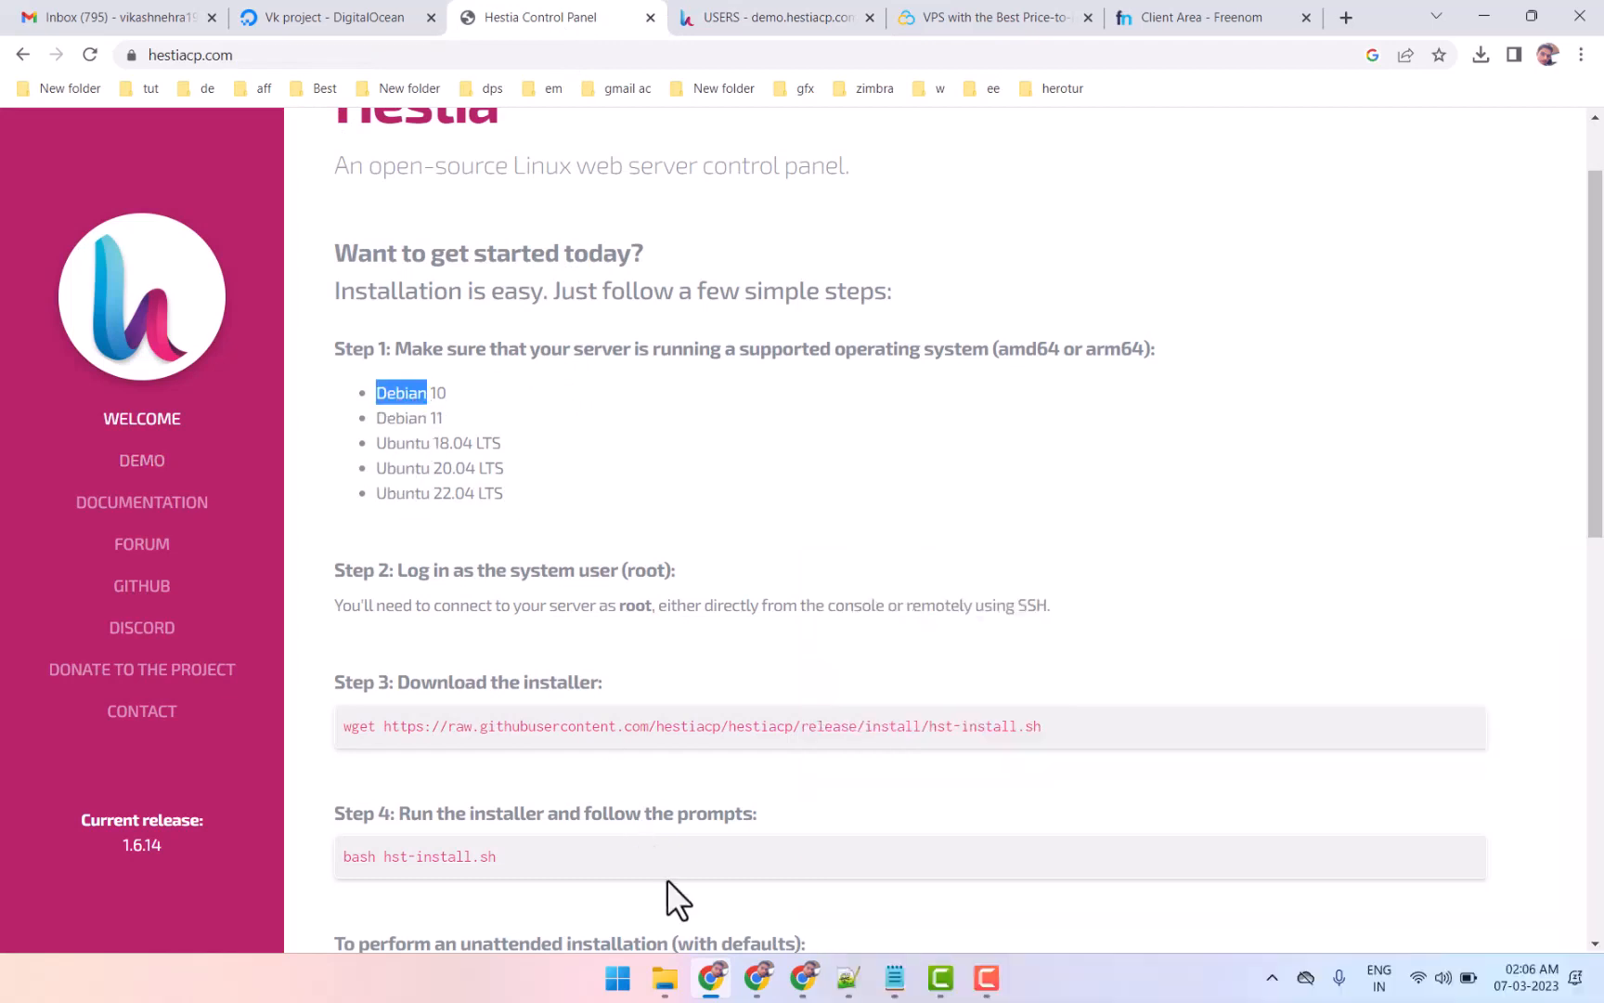
pyautogui.click(894, 977)
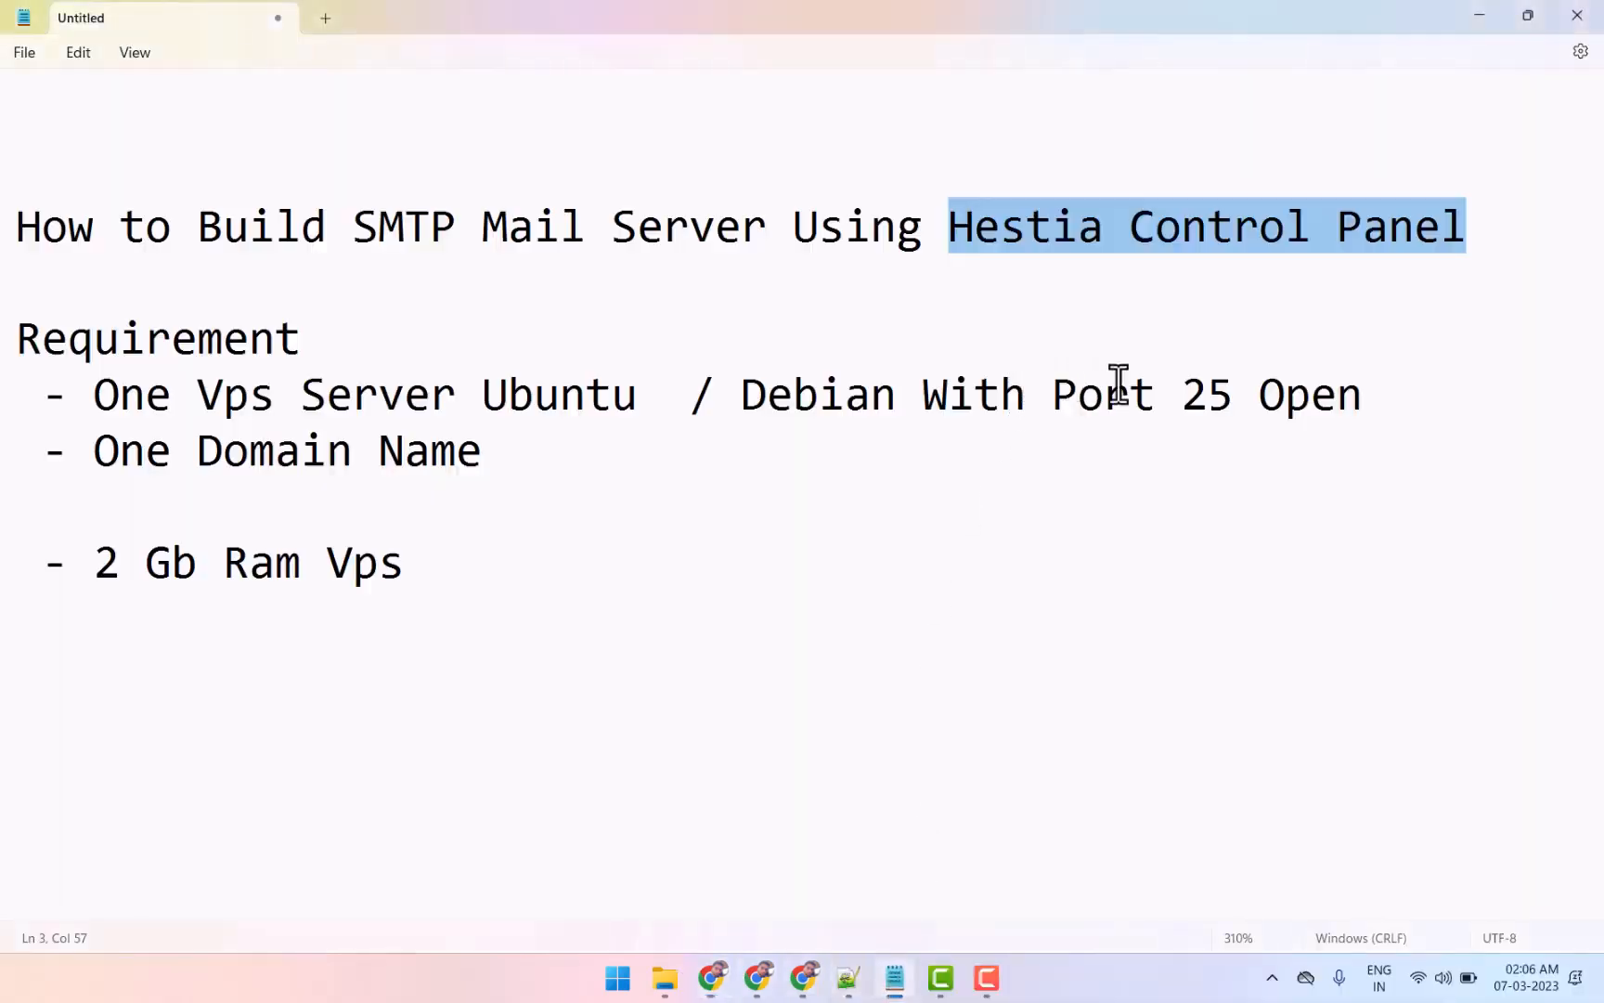
pyautogui.moveTo(1337, 398); pyautogui.dragTo(1084, 399)
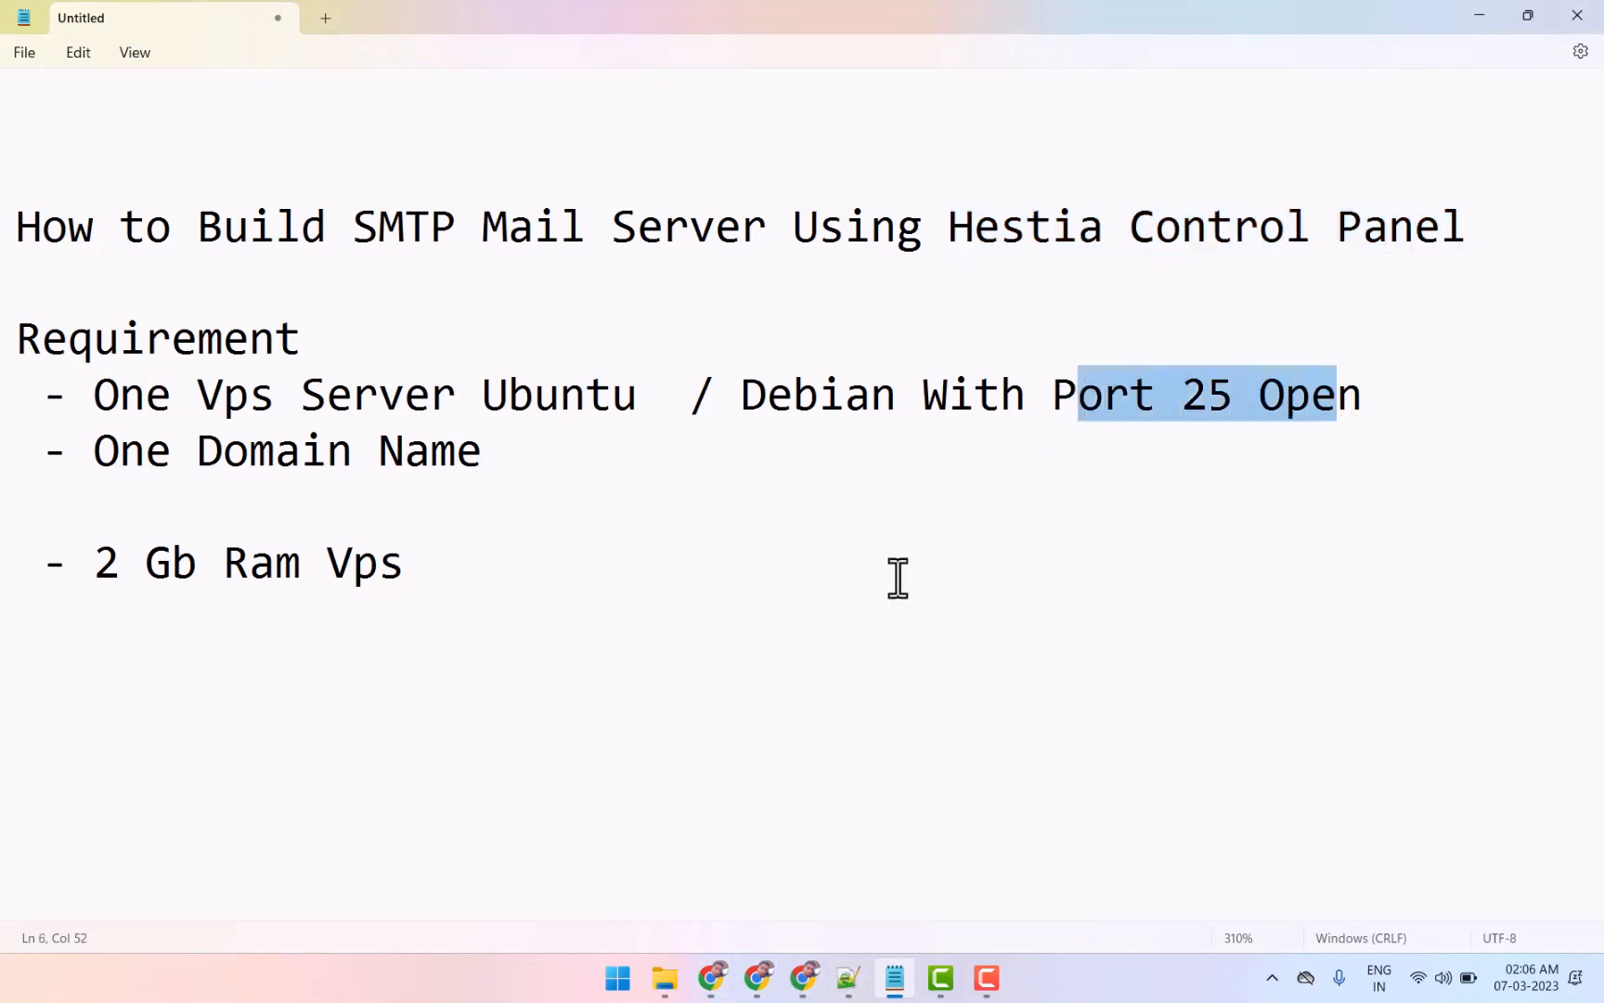
# Look at the DigitalOcean project page and examine the price and specifications of Contabo's Cloud VPS S plan in Chrome
pyautogui.click(720, 982)
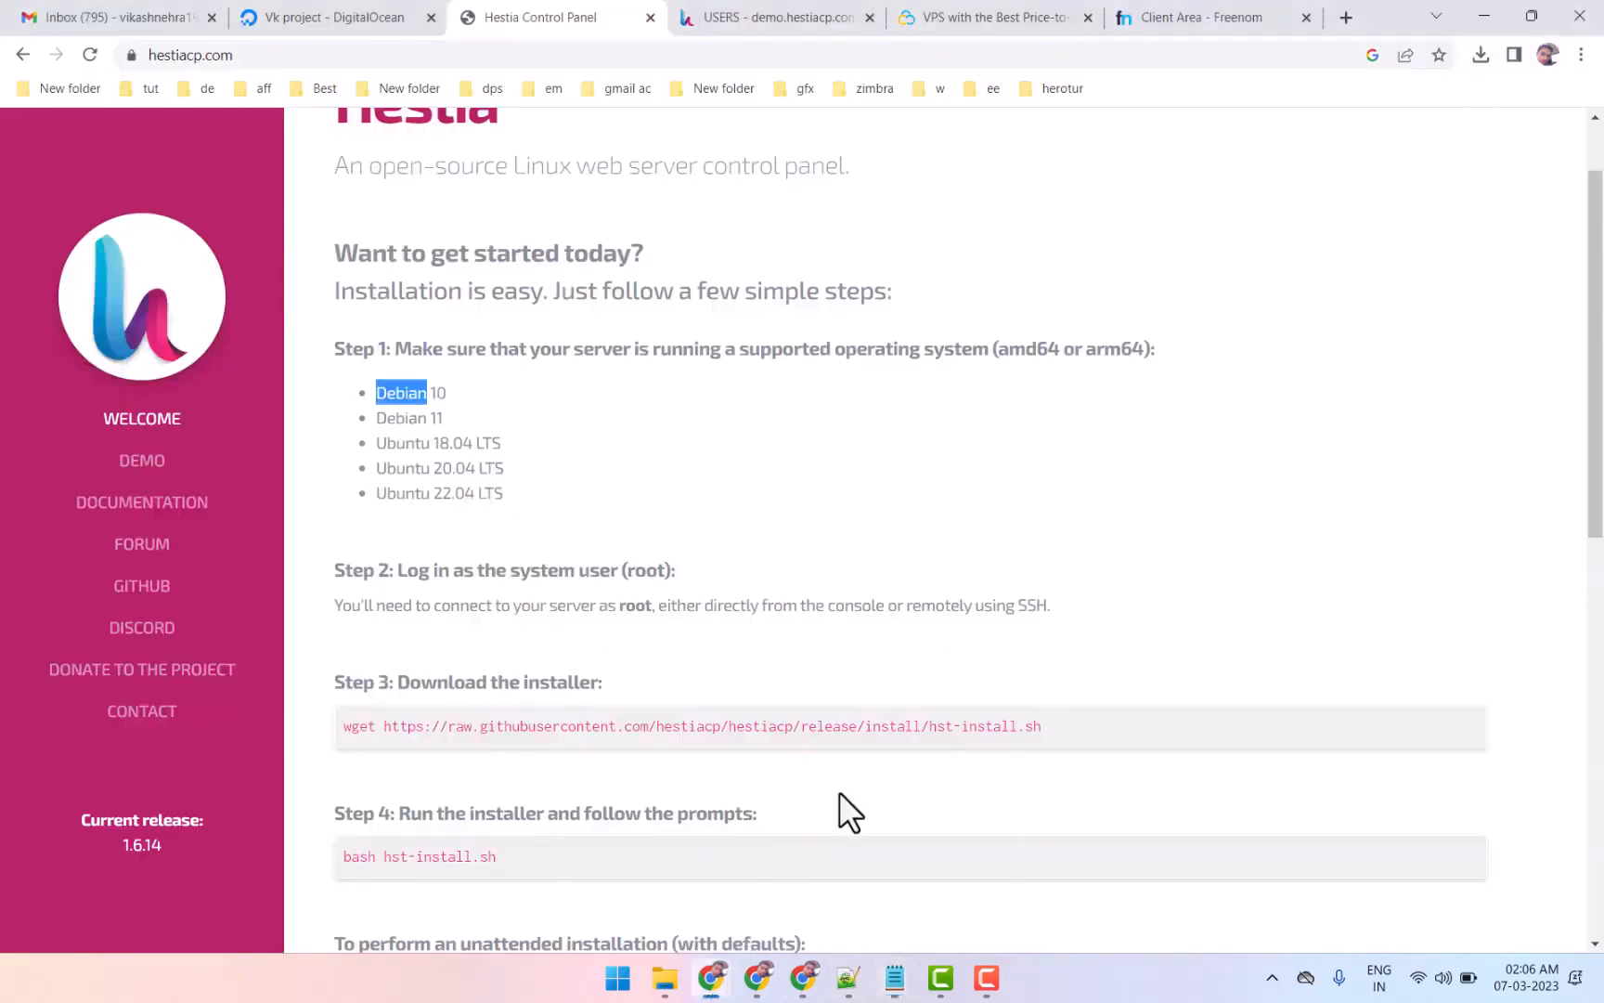
pyautogui.click(249, 18)
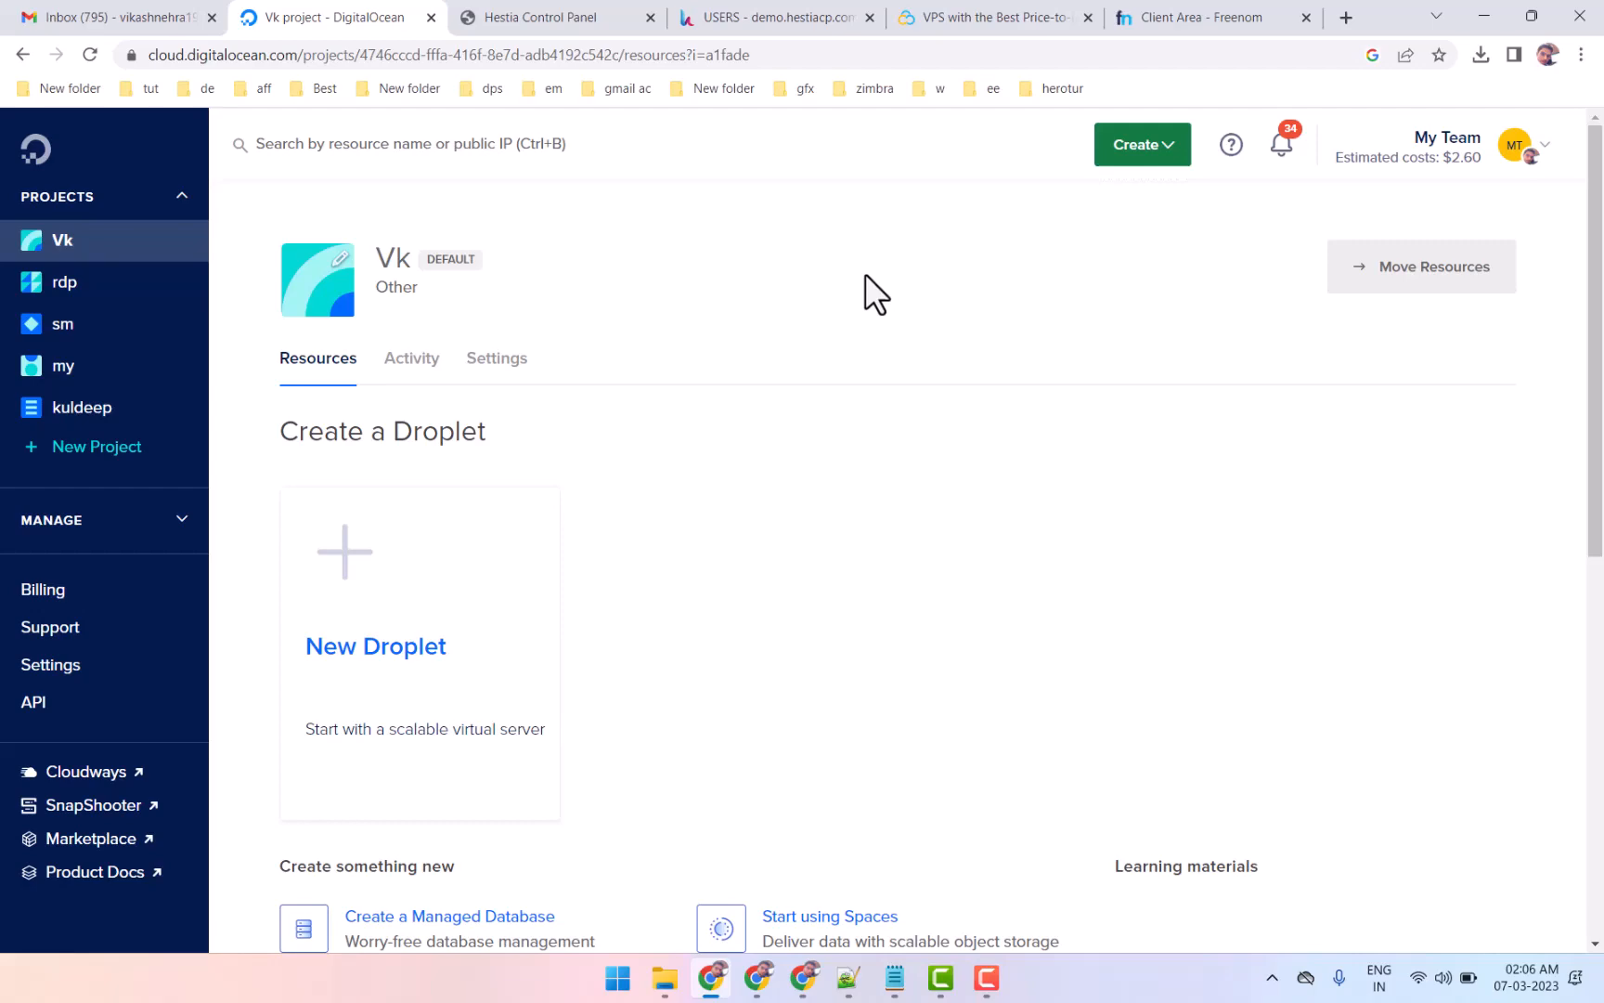
pyautogui.click(963, 15)
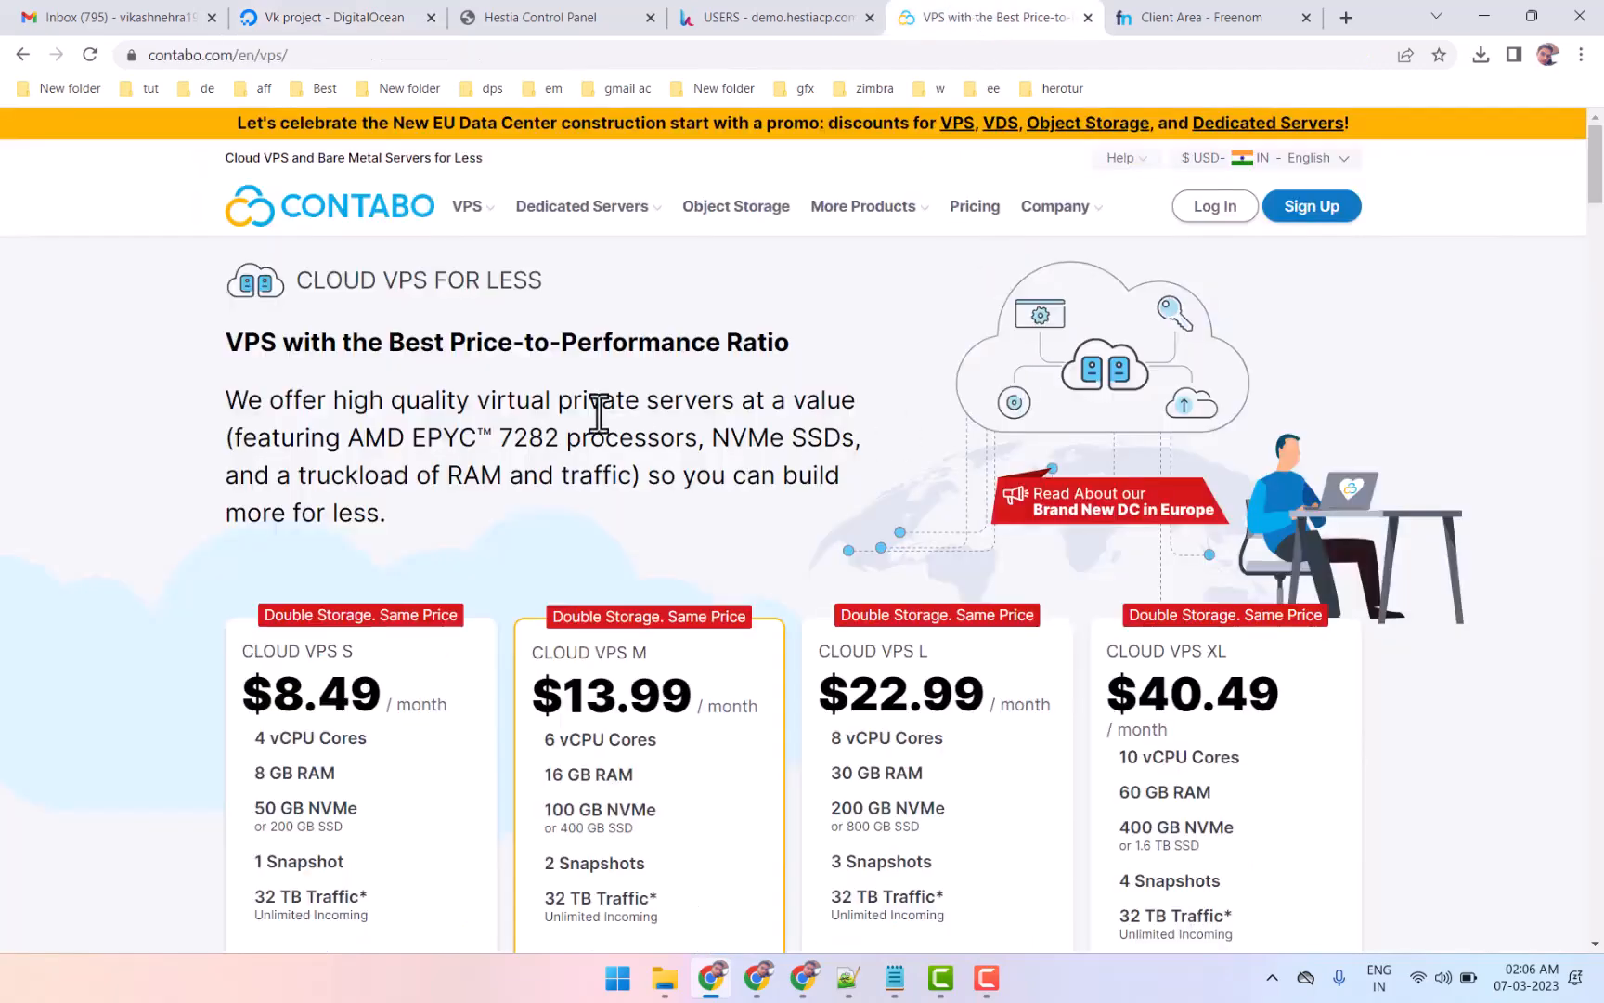
pyautogui.scroll(-1, 603, 418)
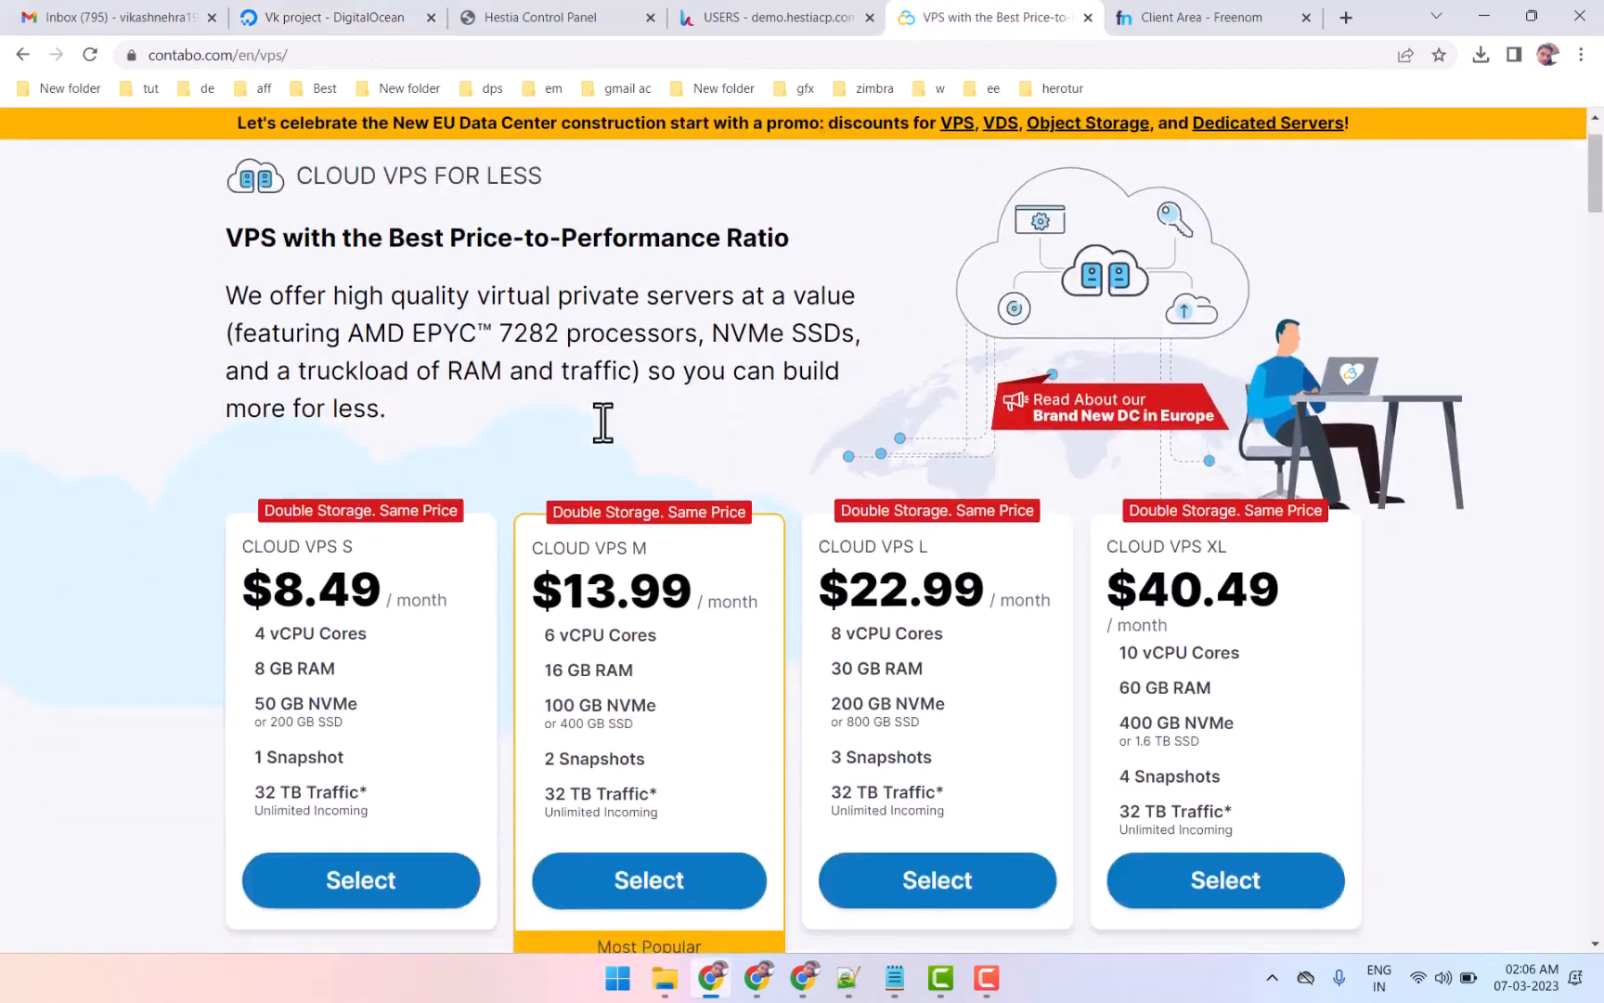
pyautogui.scroll(-2, 598, 423)
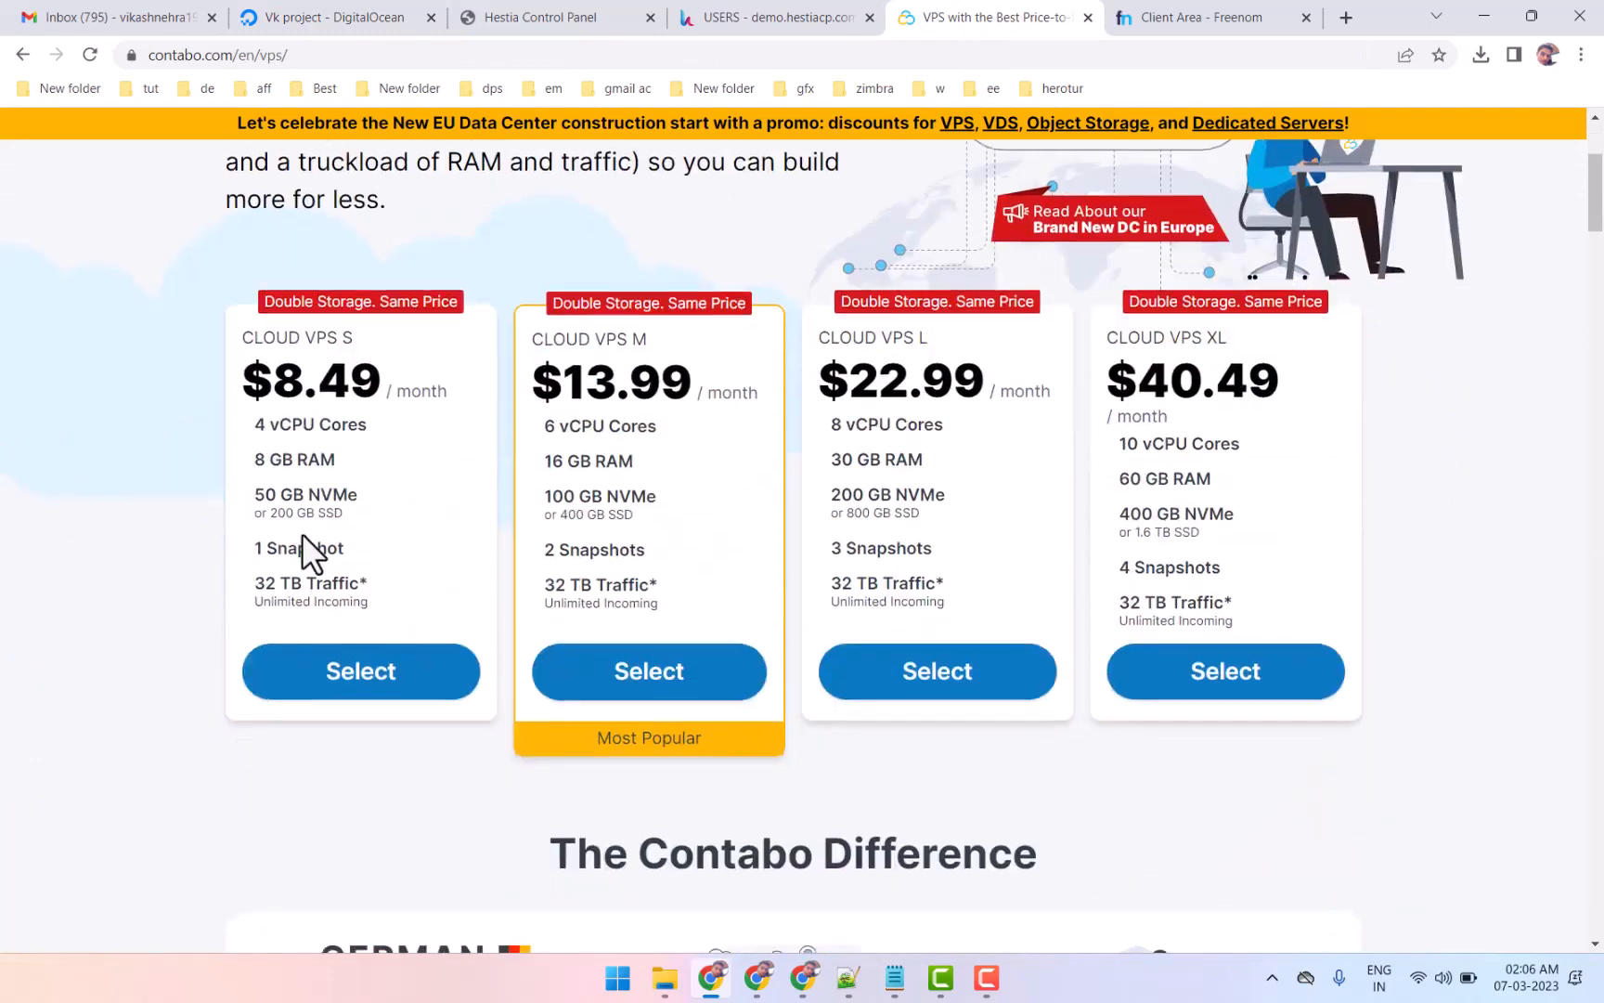
pyautogui.moveTo(345, 452); pyautogui.dragTo(382, 580)
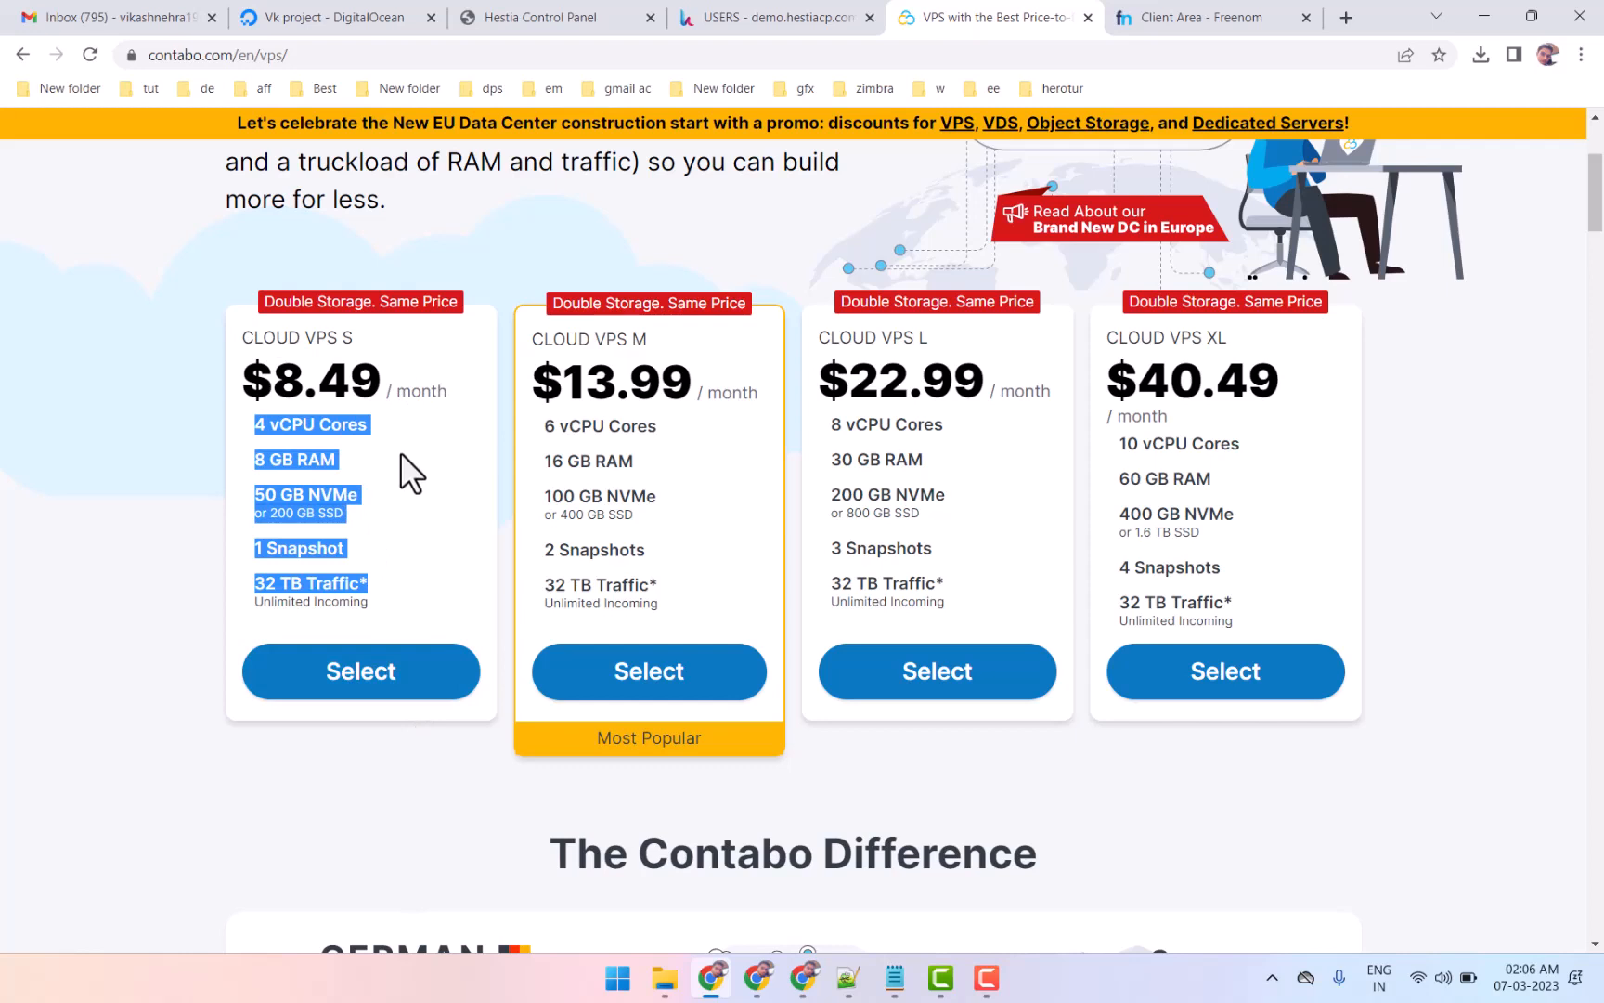
pyautogui.click(371, 598)
pyautogui.moveTo(371, 601); pyautogui.dragTo(246, 342)
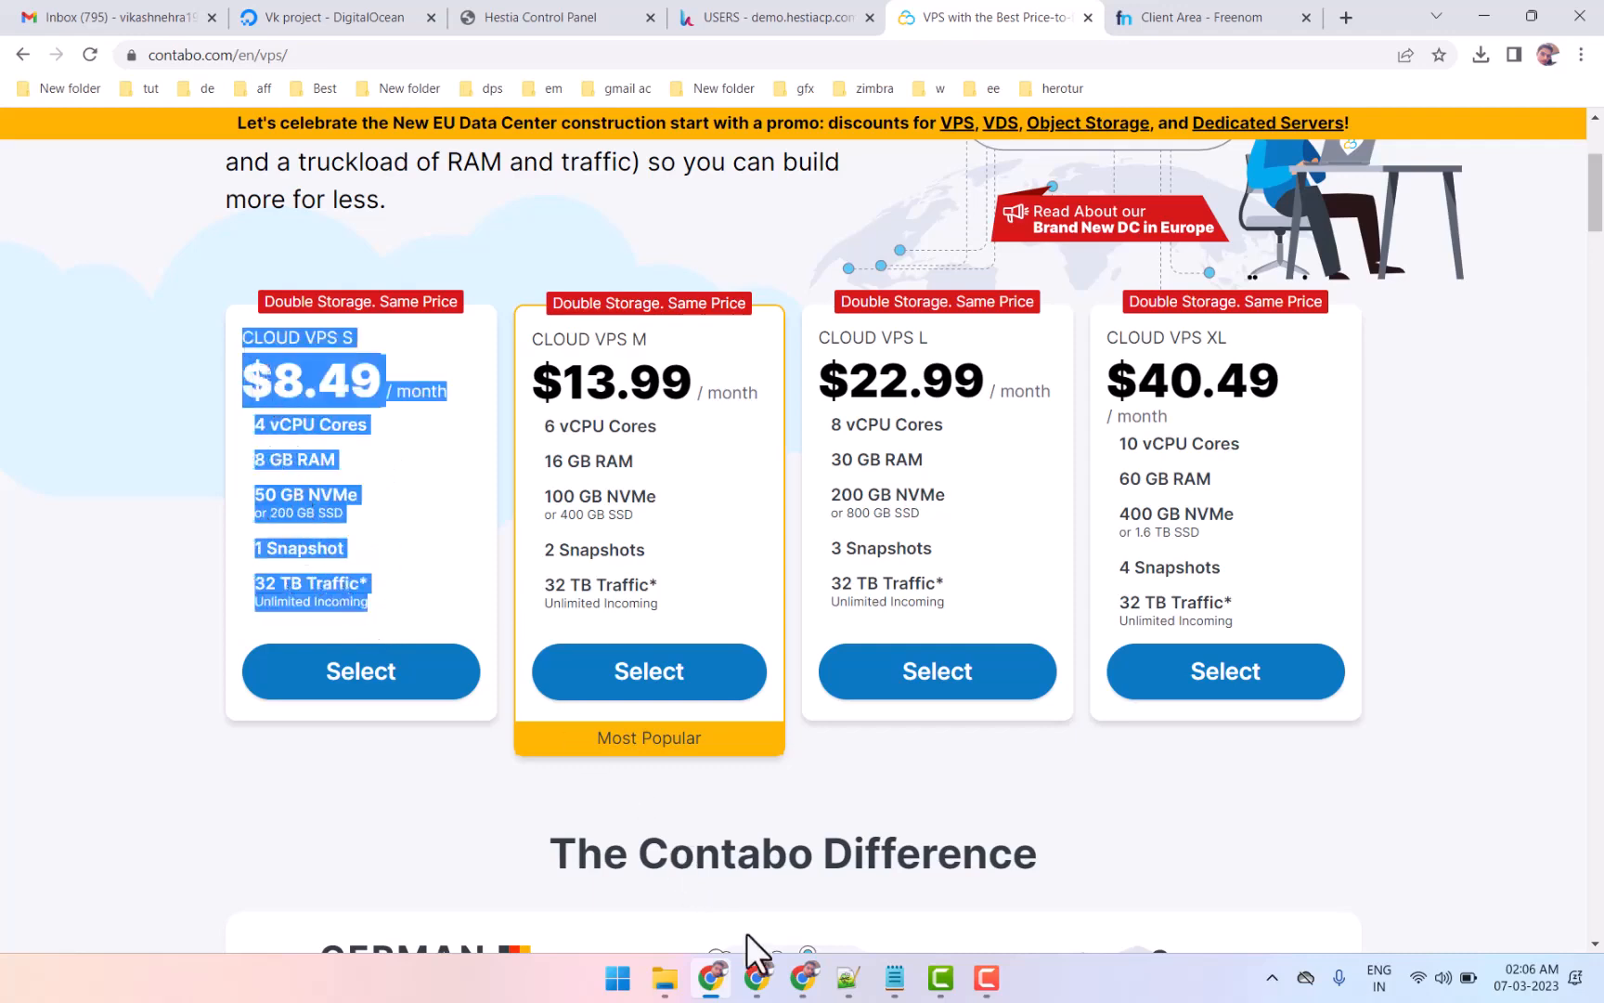
# Highlight the "2 Gb Ram Vps" requirement in the Notepad note and return to the Contabo plans in Chrome
pyautogui.click(889, 979)
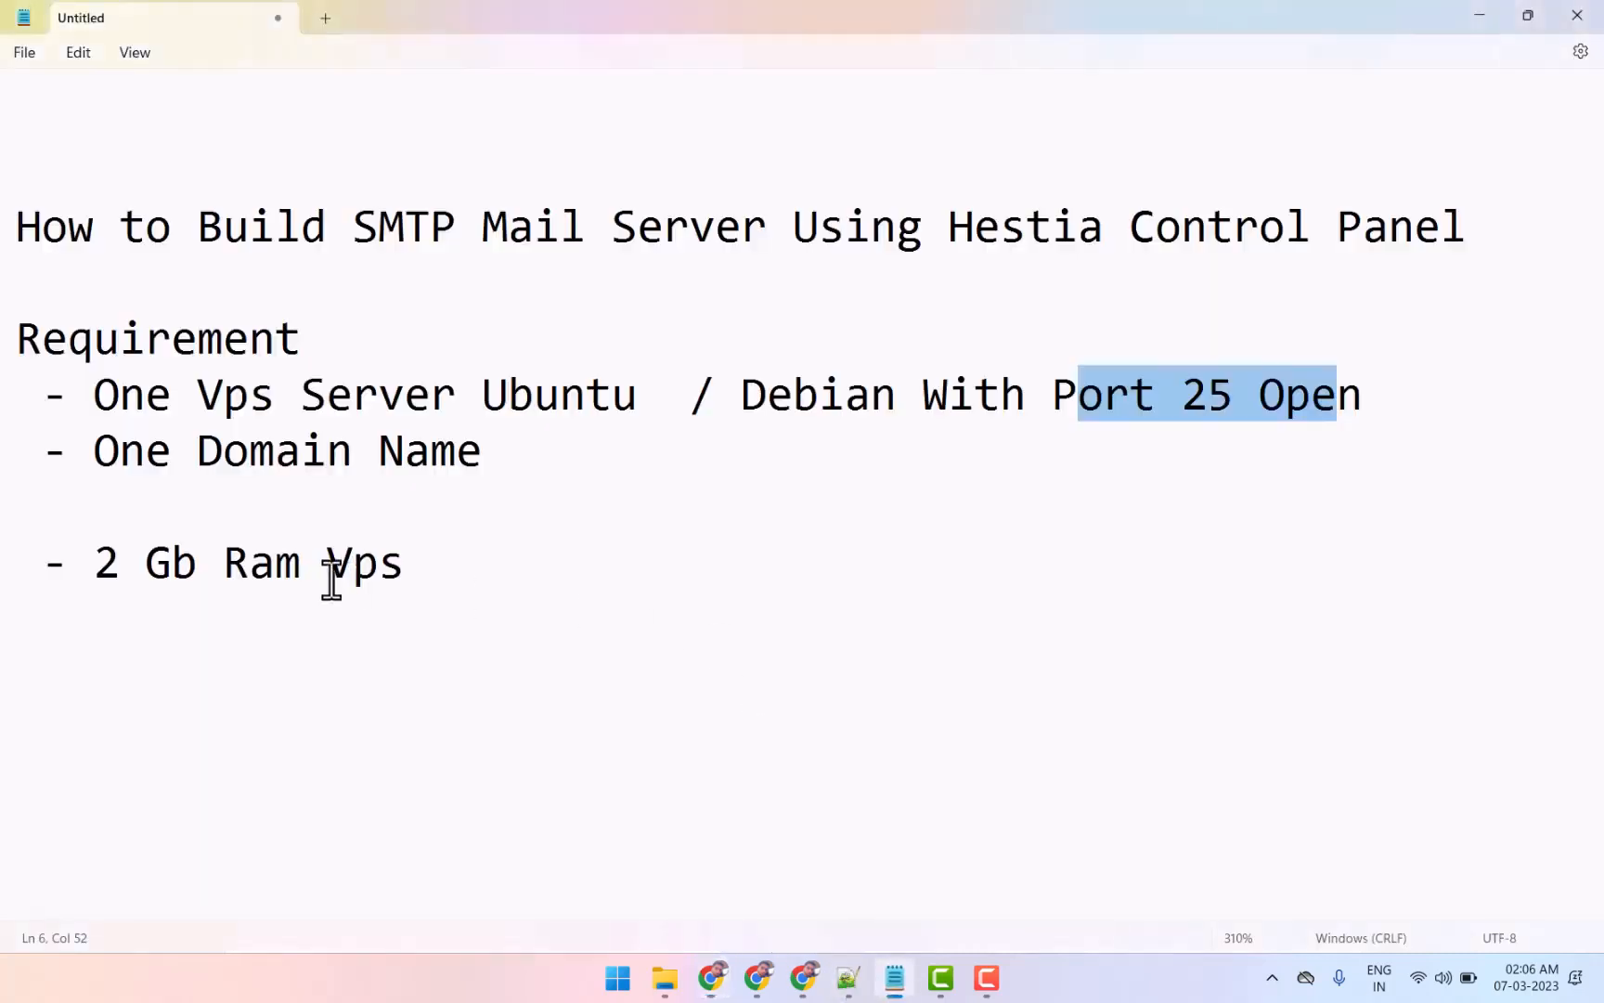
pyautogui.moveTo(409, 563); pyautogui.dragTo(84, 560)
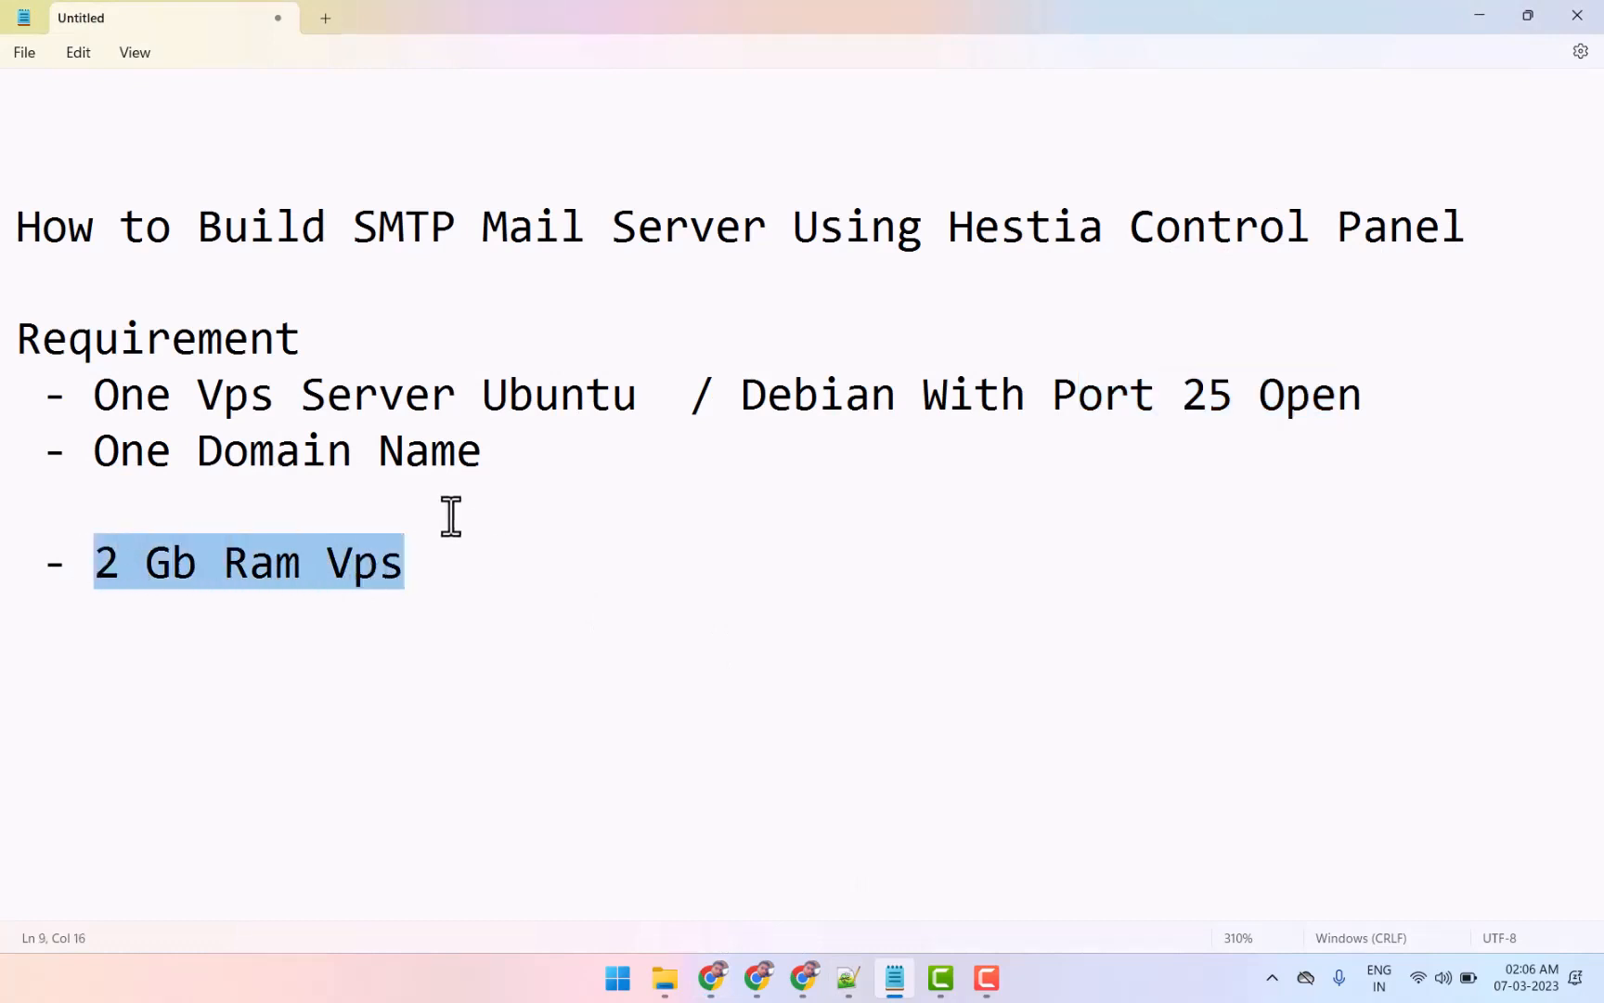
pyautogui.click(712, 979)
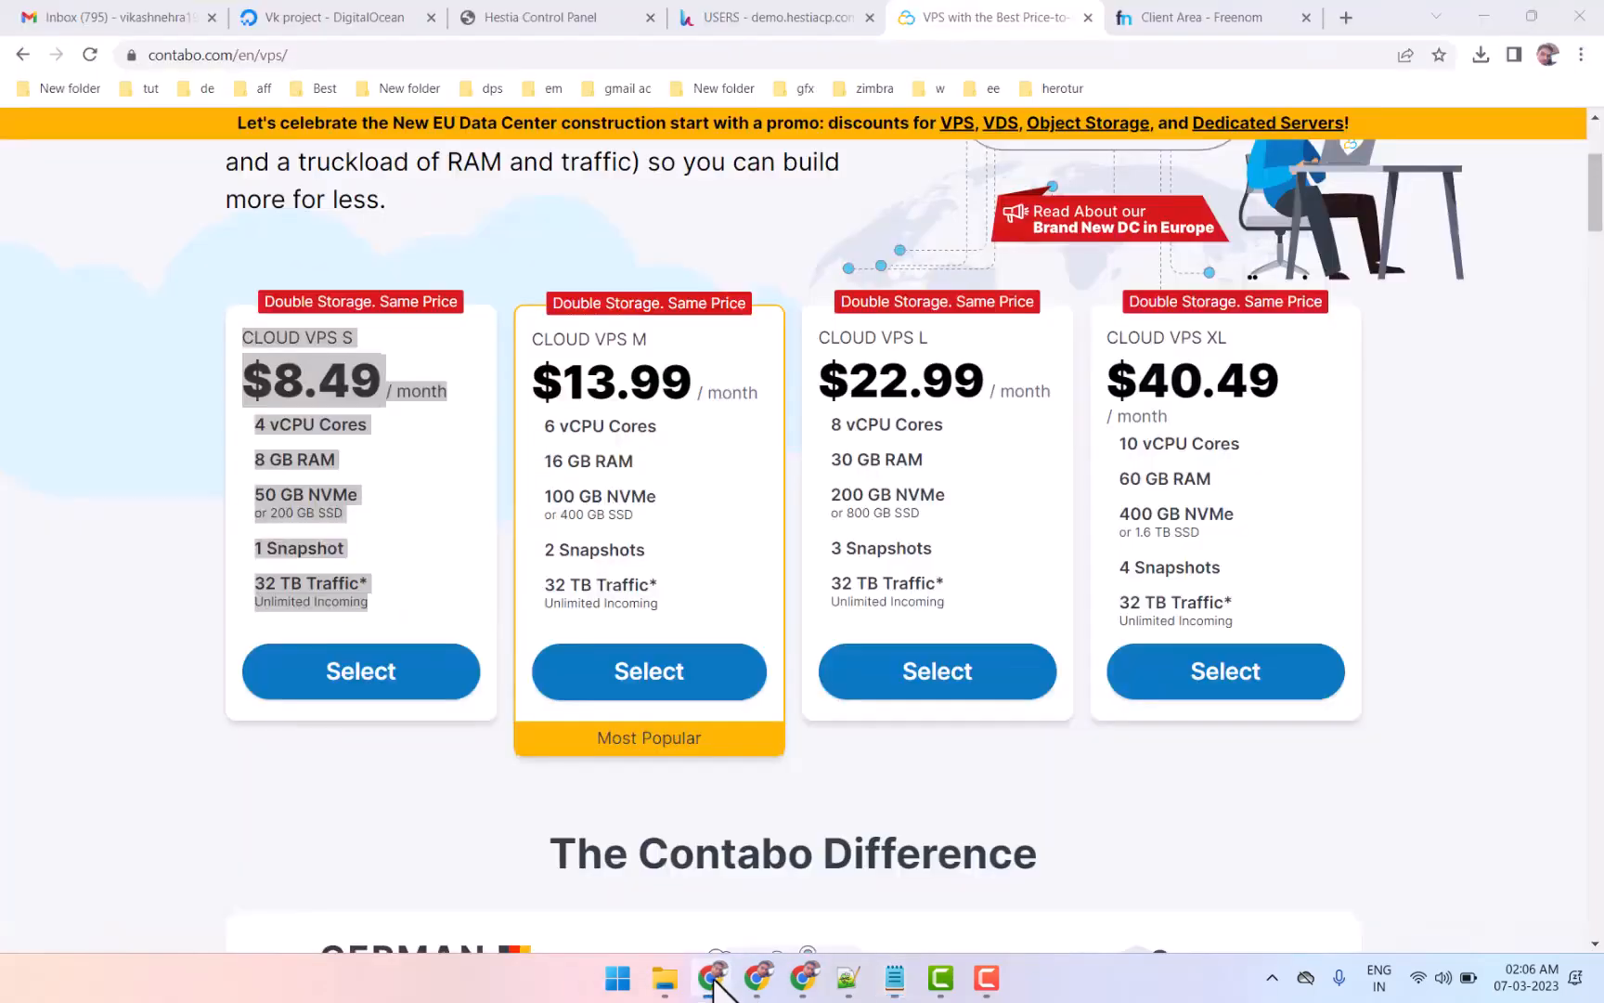
# View the Freenom DNS management page and highlight the domain name nordiqg.ml in its heading
pyautogui.click(815, 798)
pyautogui.click(1154, 5)
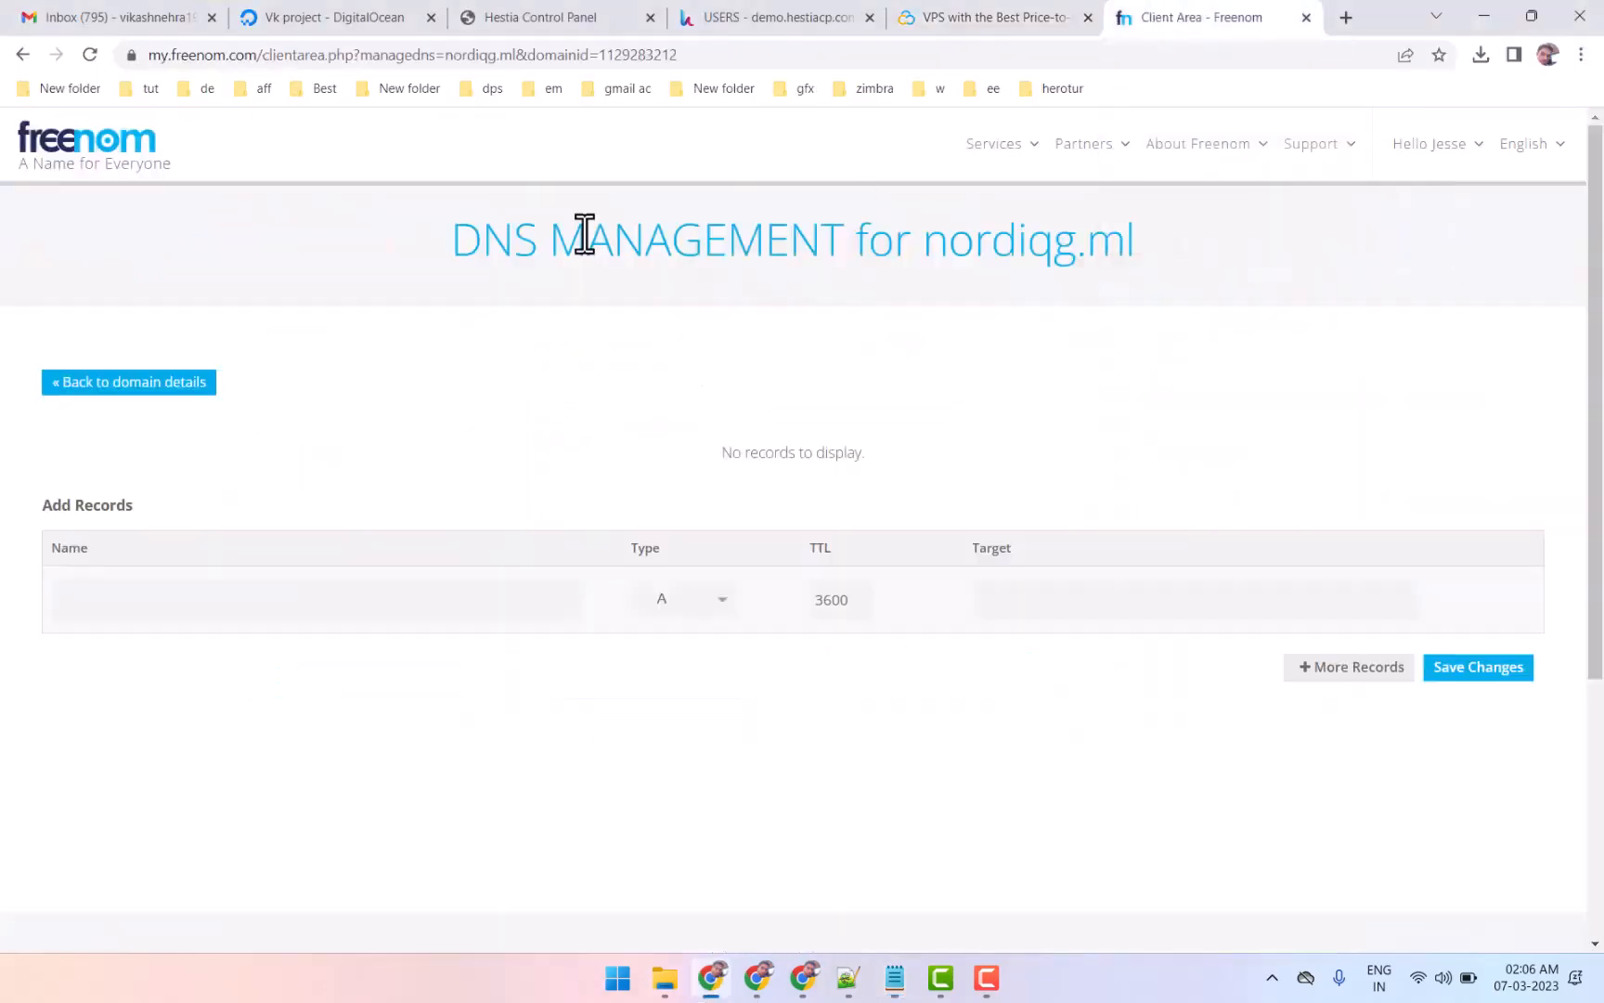
pyautogui.doubleClick(942, 240)
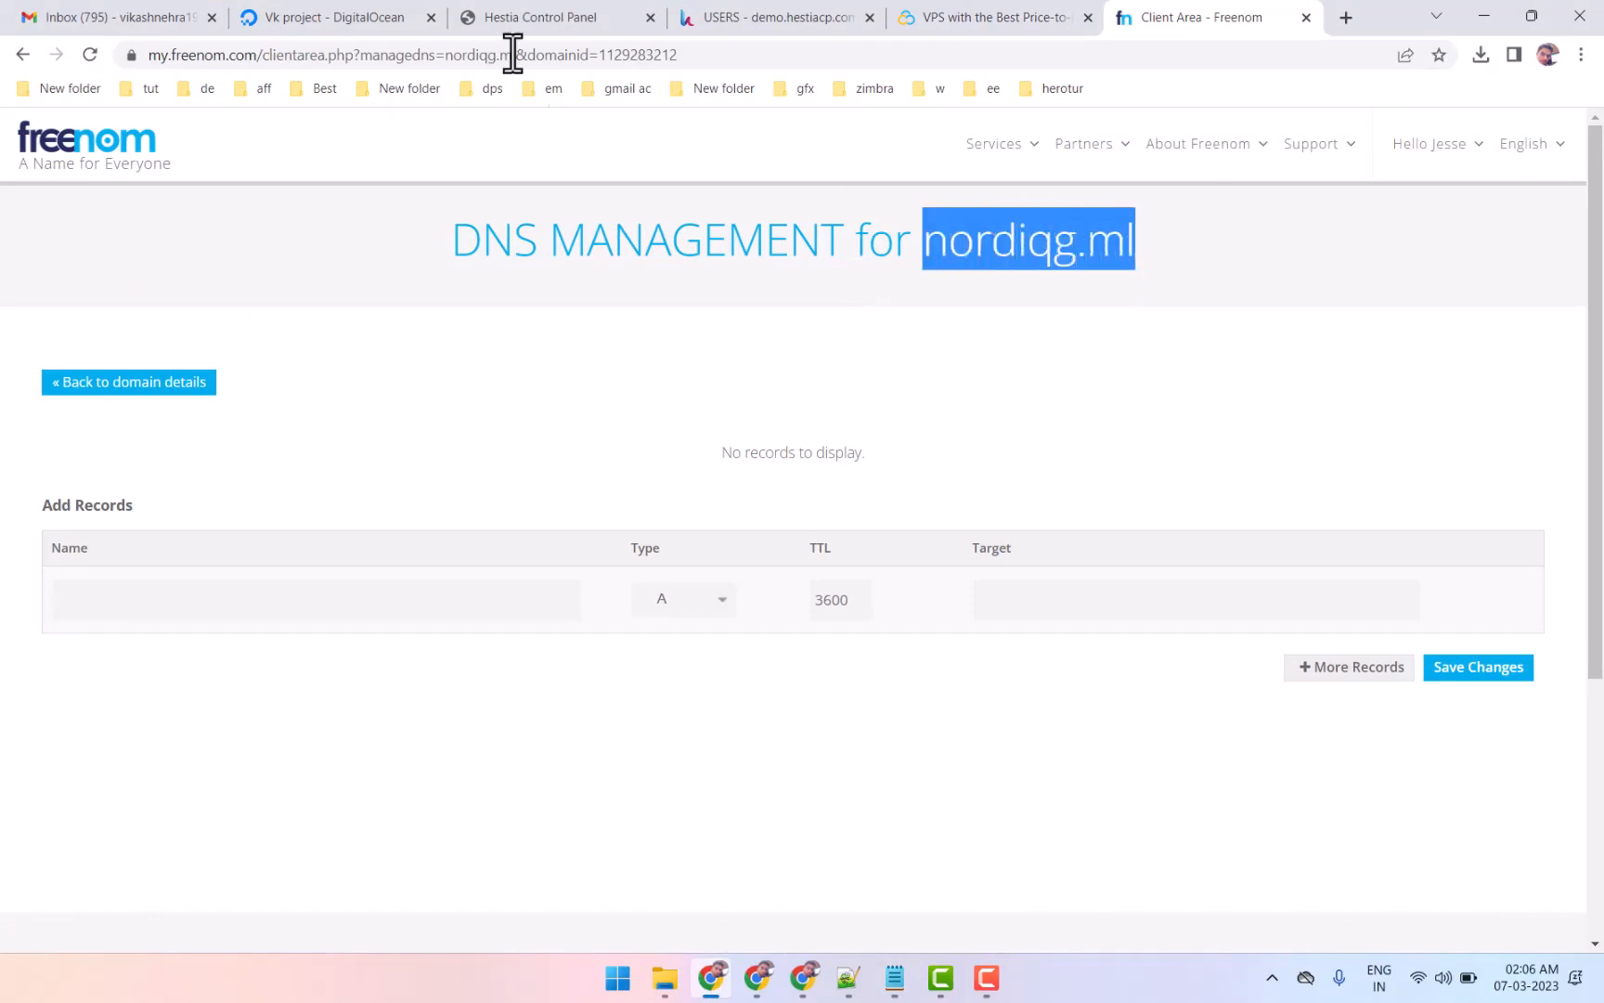
# Look through the recent uploads on the YouTube channel's videos page and return to the DigitalOcean browser window
pyautogui.click(409, 3)
pyautogui.click(750, 965)
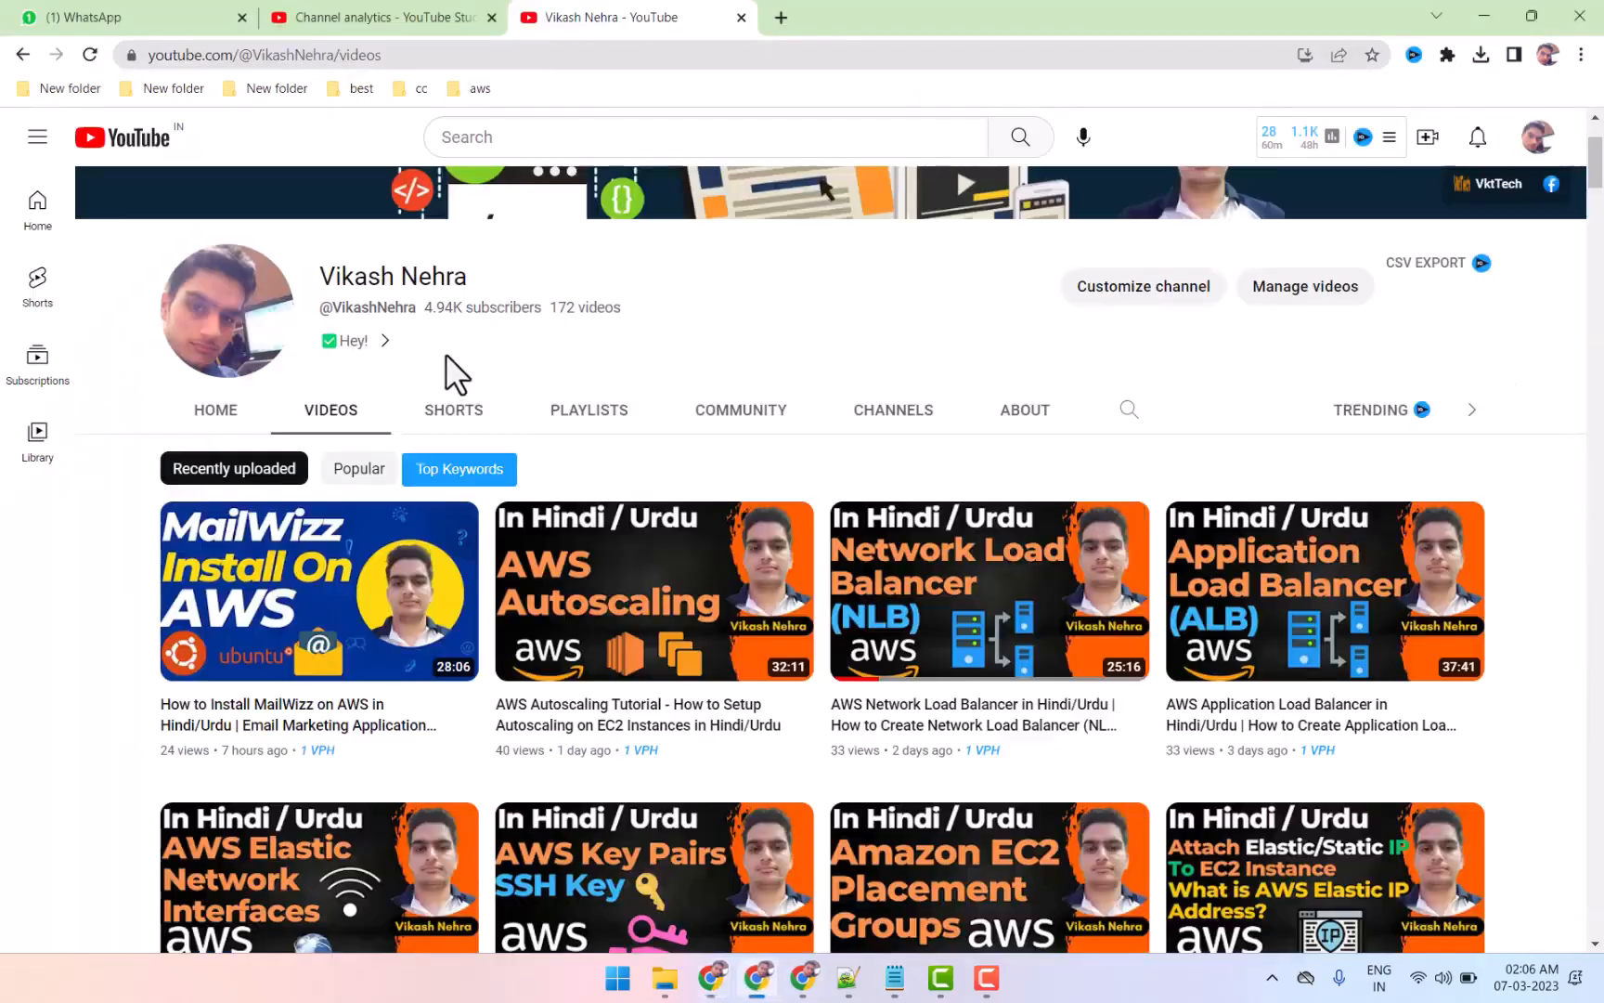
pyautogui.scroll(-1, 447, 354)
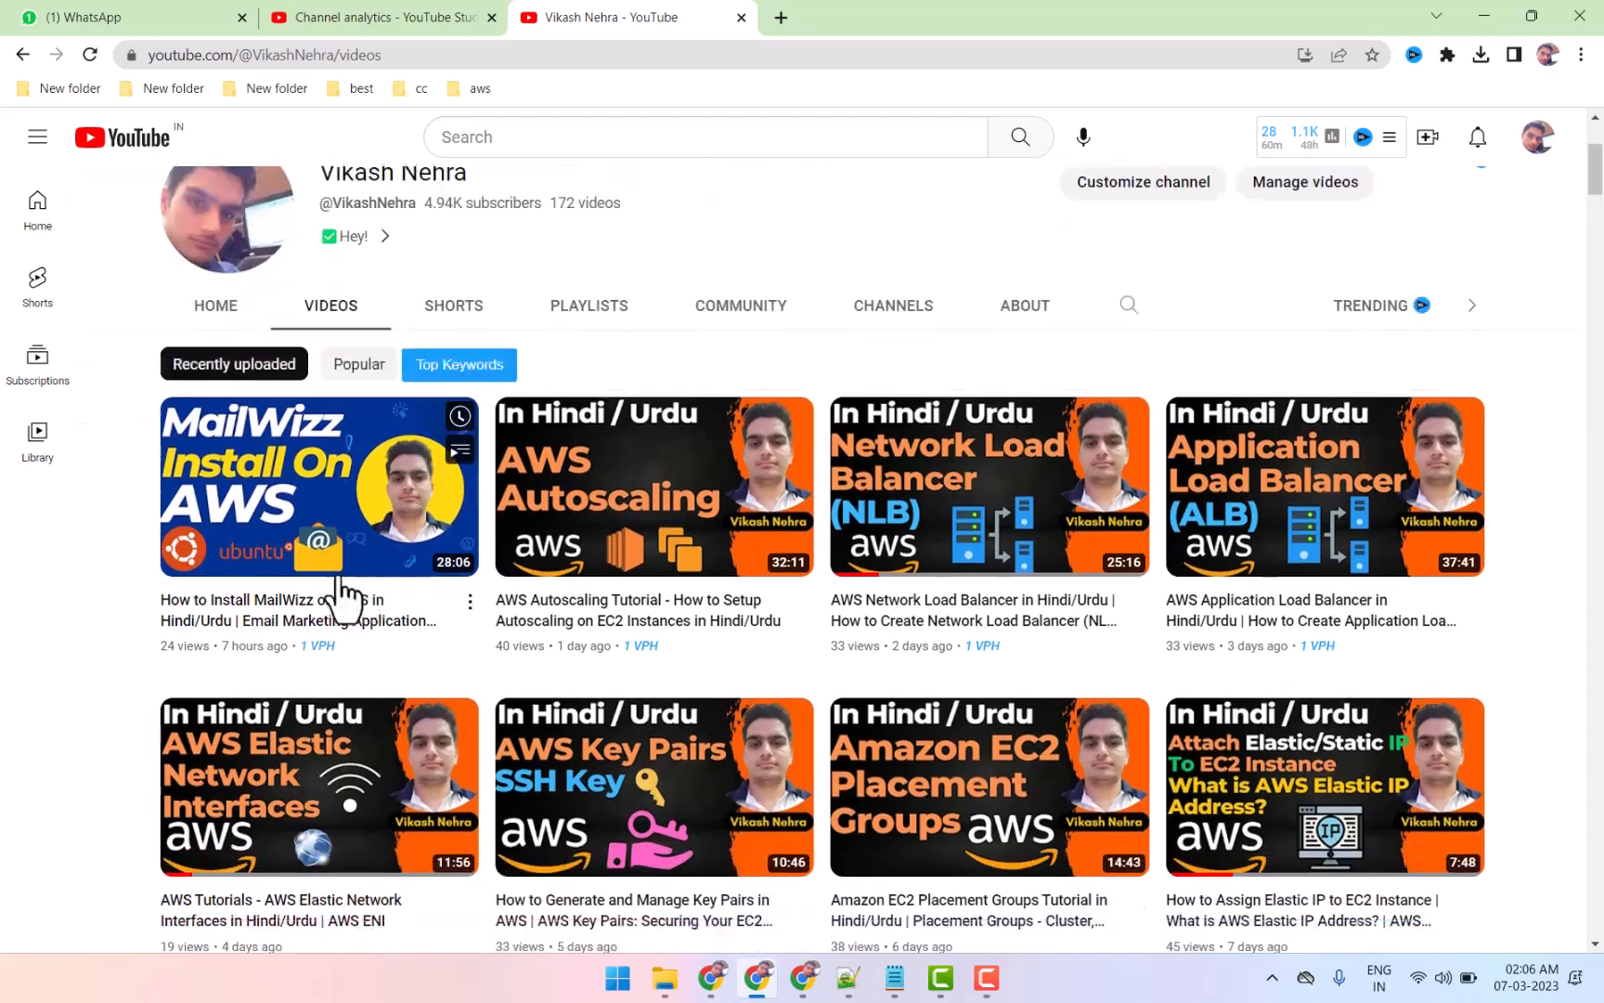
pyautogui.click(720, 982)
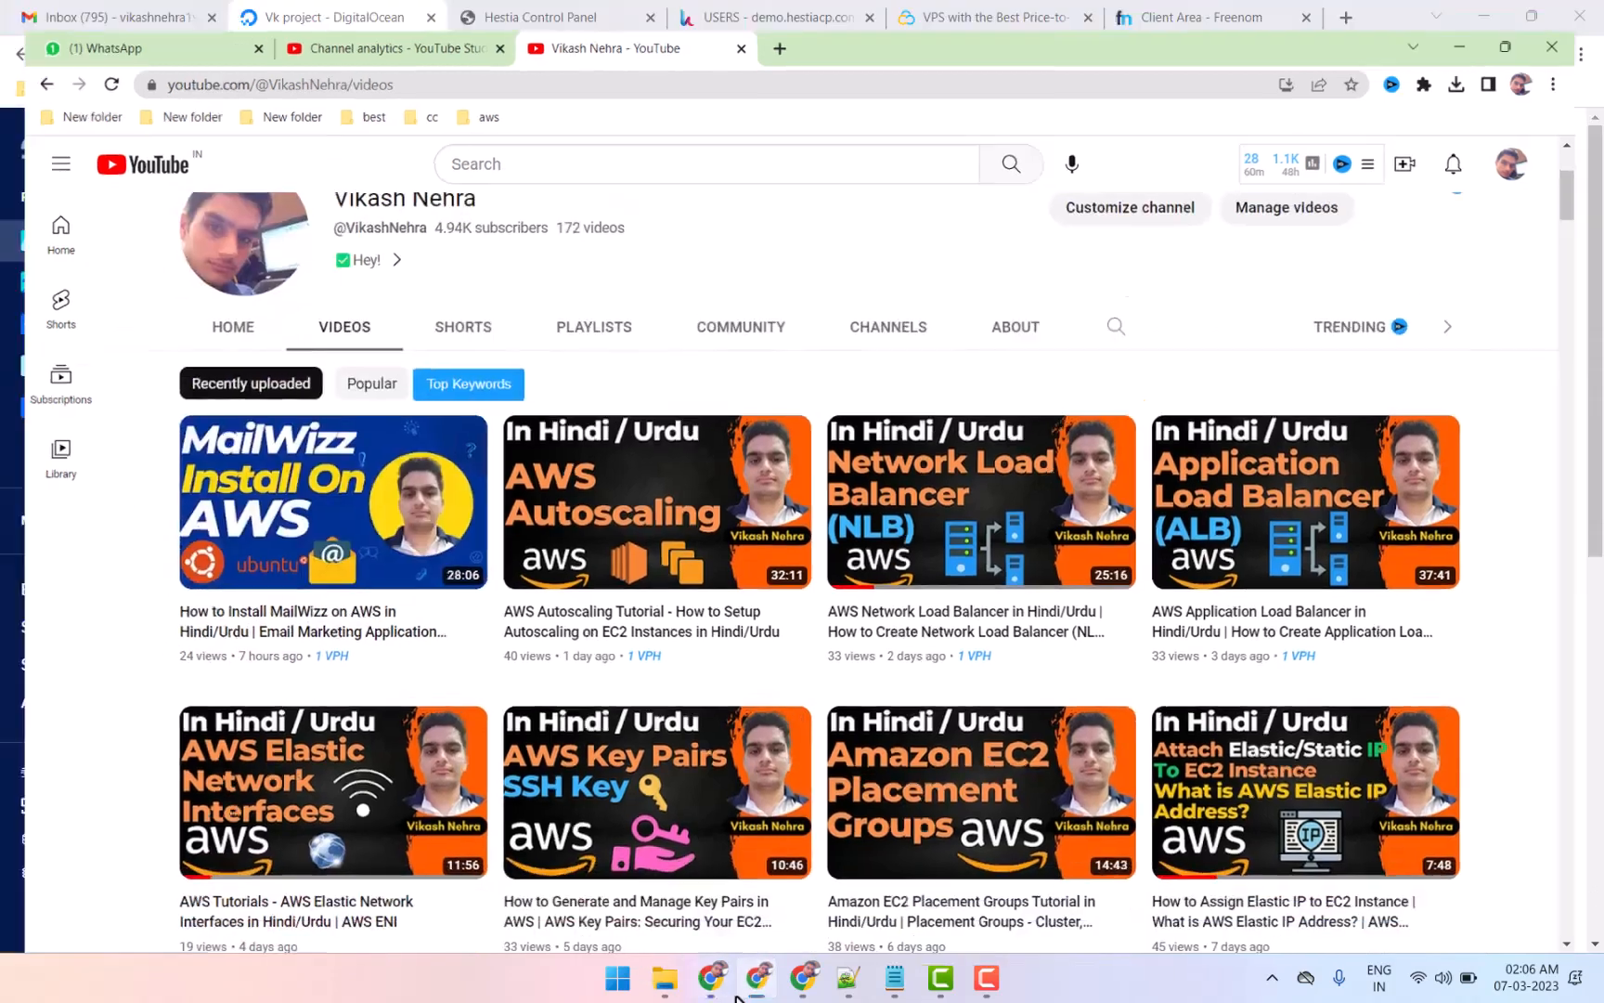
# Review the Hestia website's installation steps and its demo panel, ending on the Vk project page in DigitalOcean
pyautogui.click(534, 16)
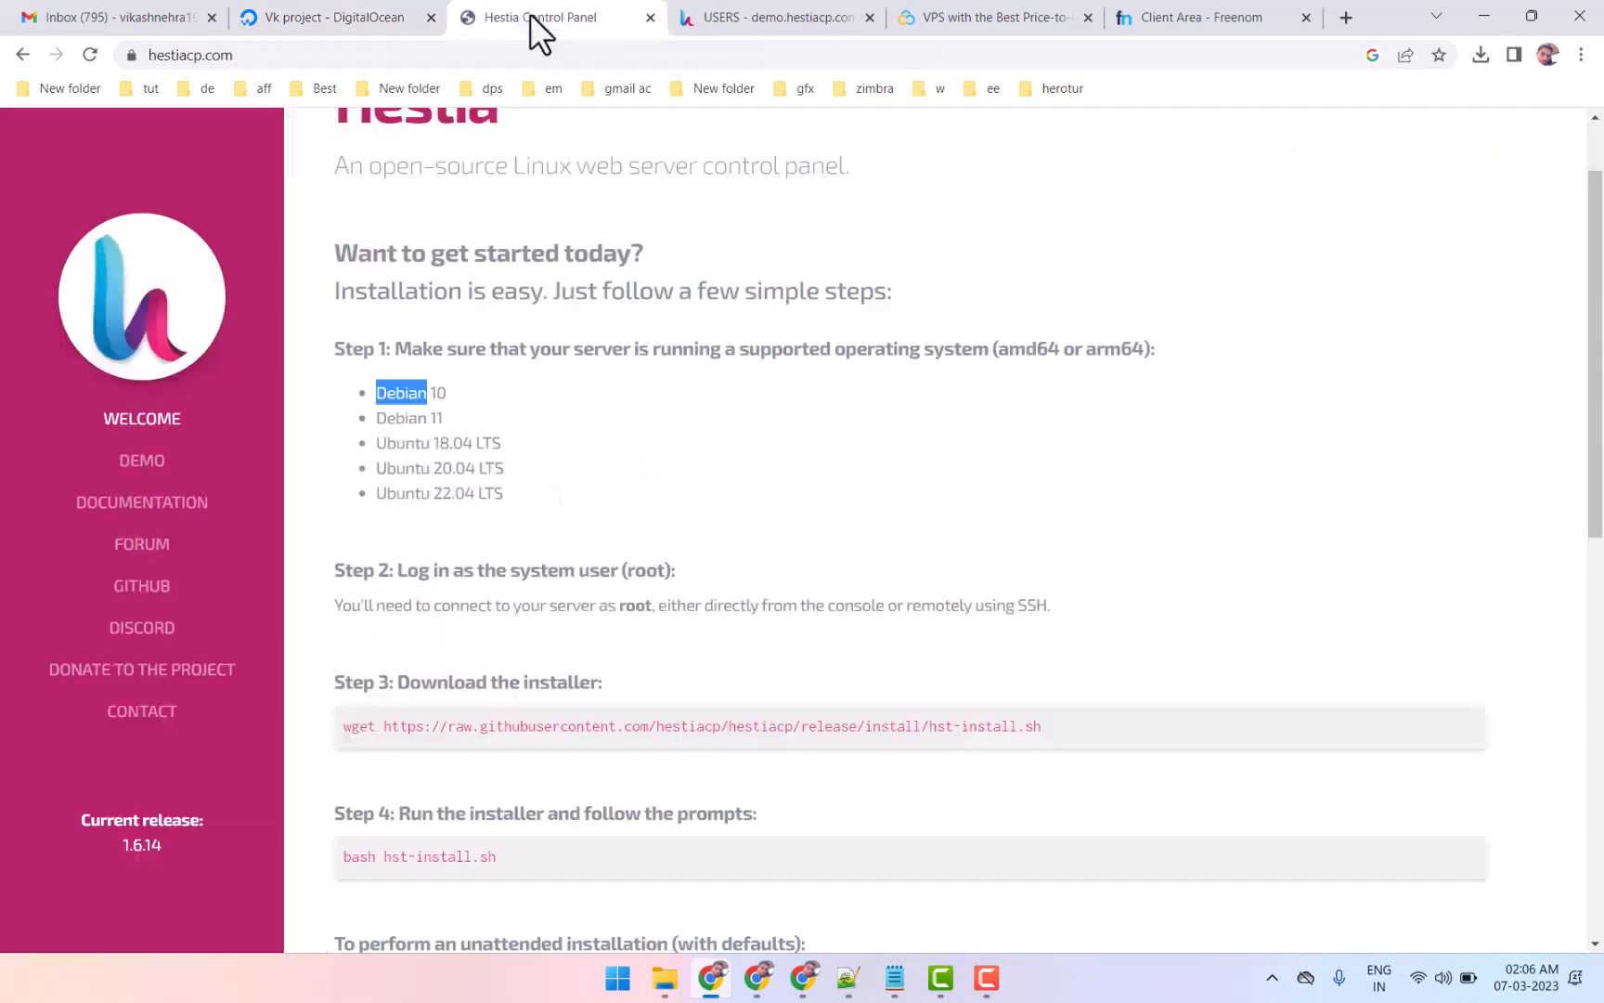
pyautogui.click(766, 17)
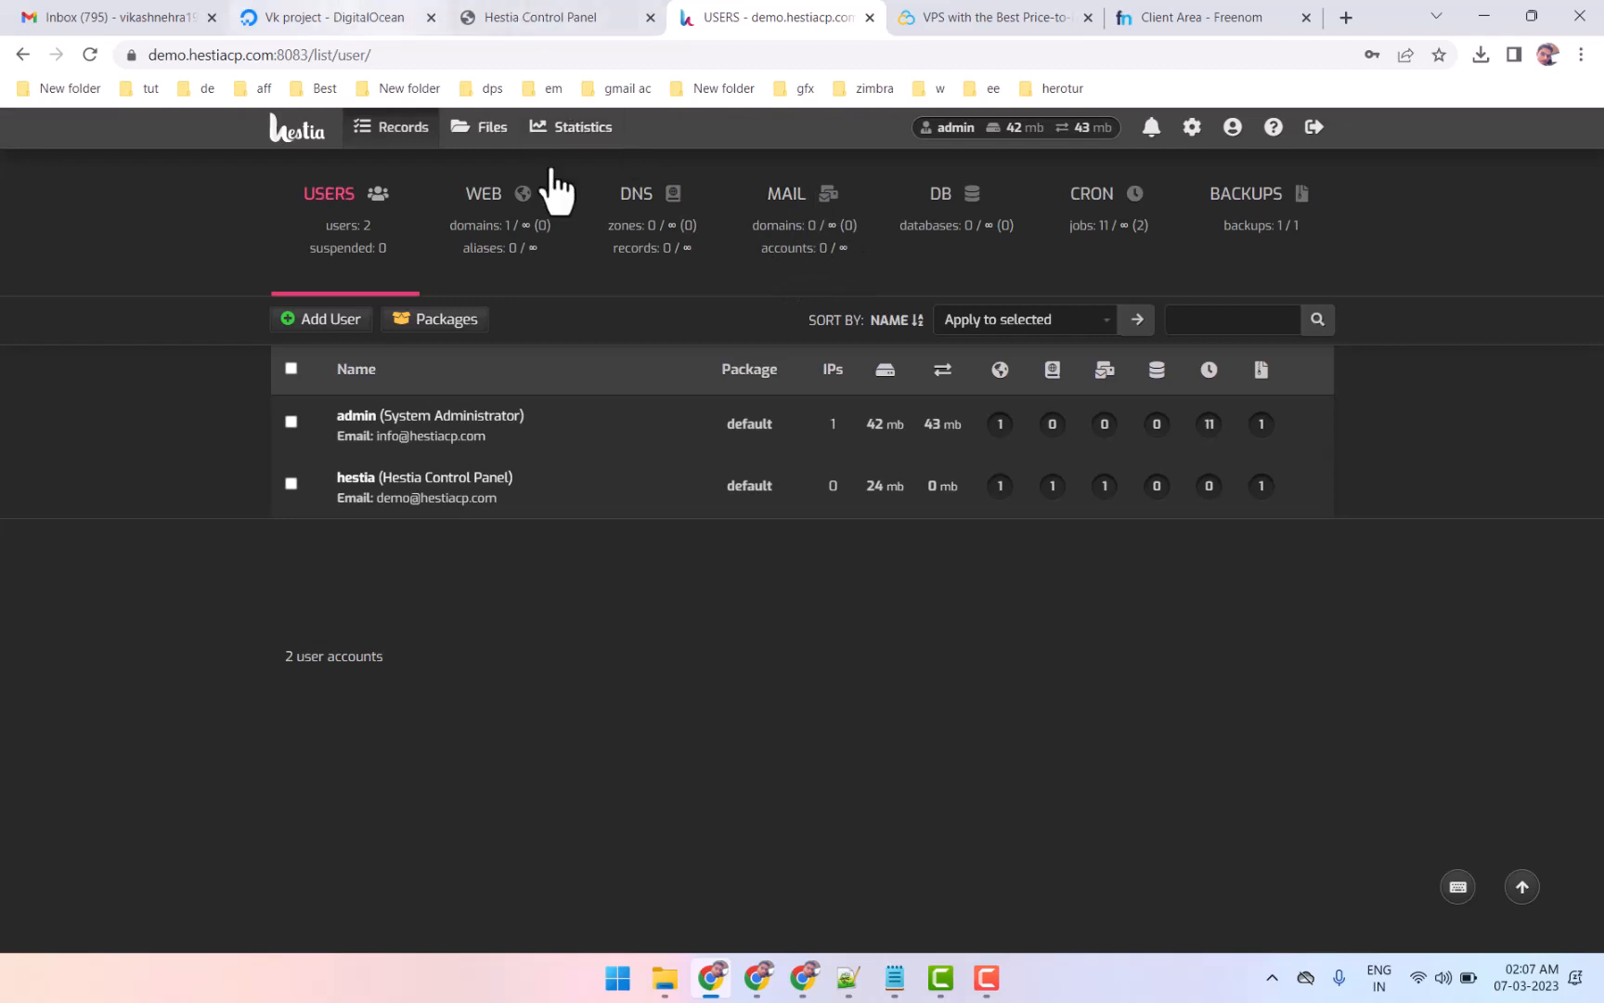
pyautogui.click(554, 11)
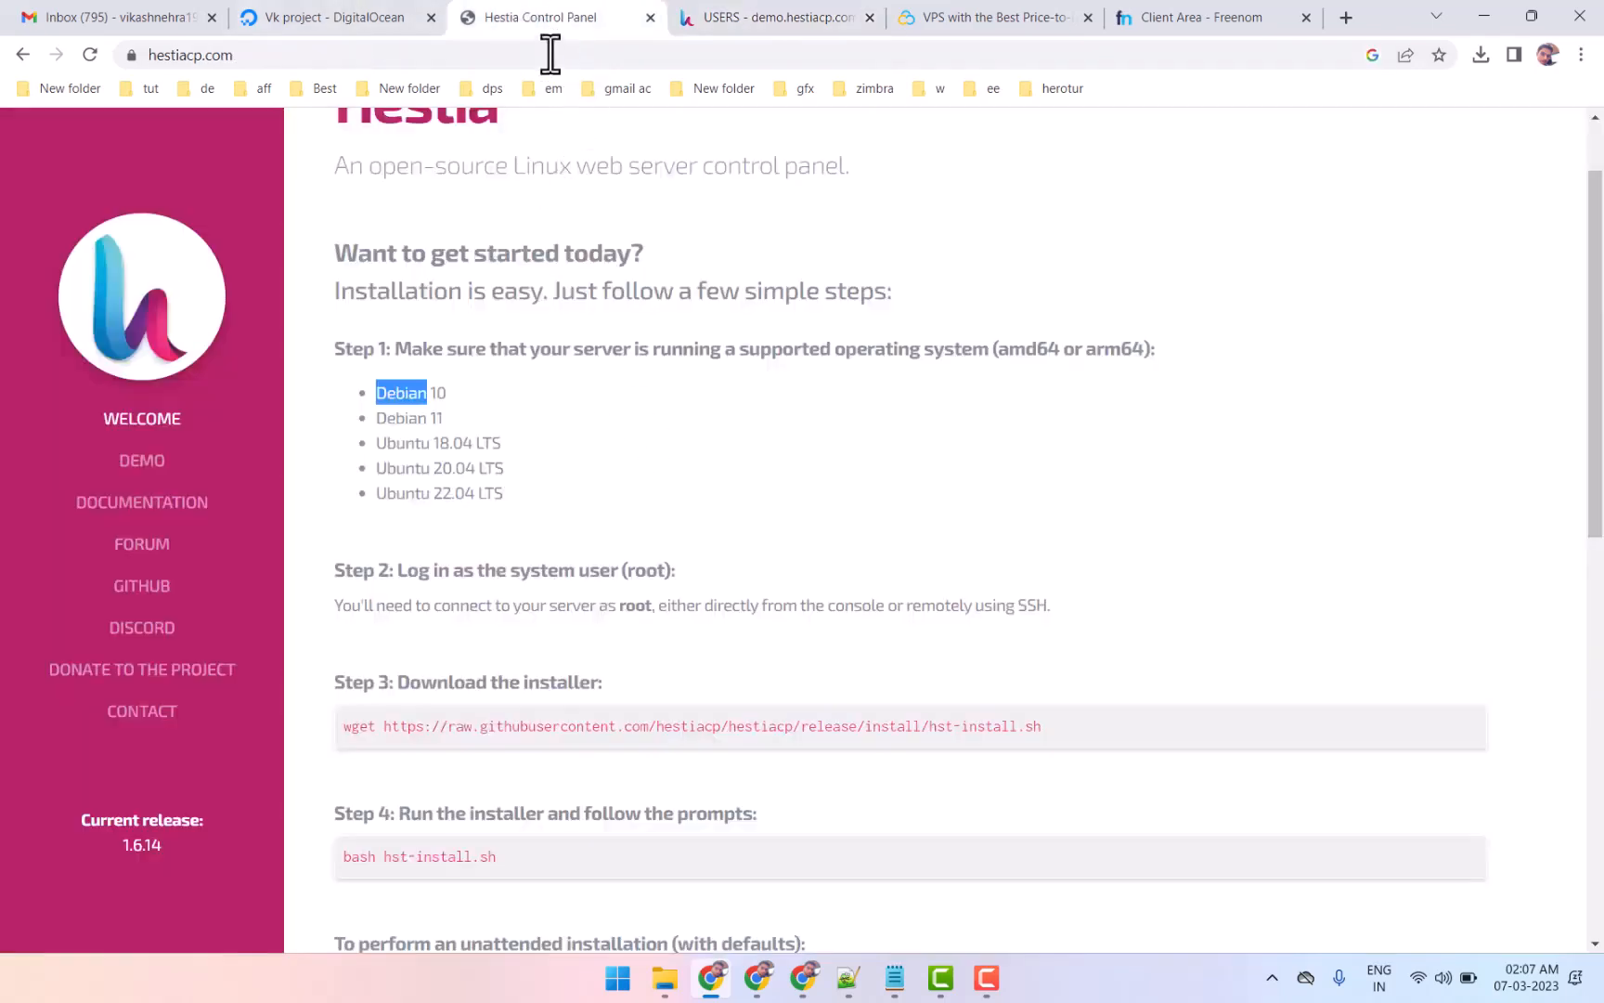
pyautogui.click(356, 11)
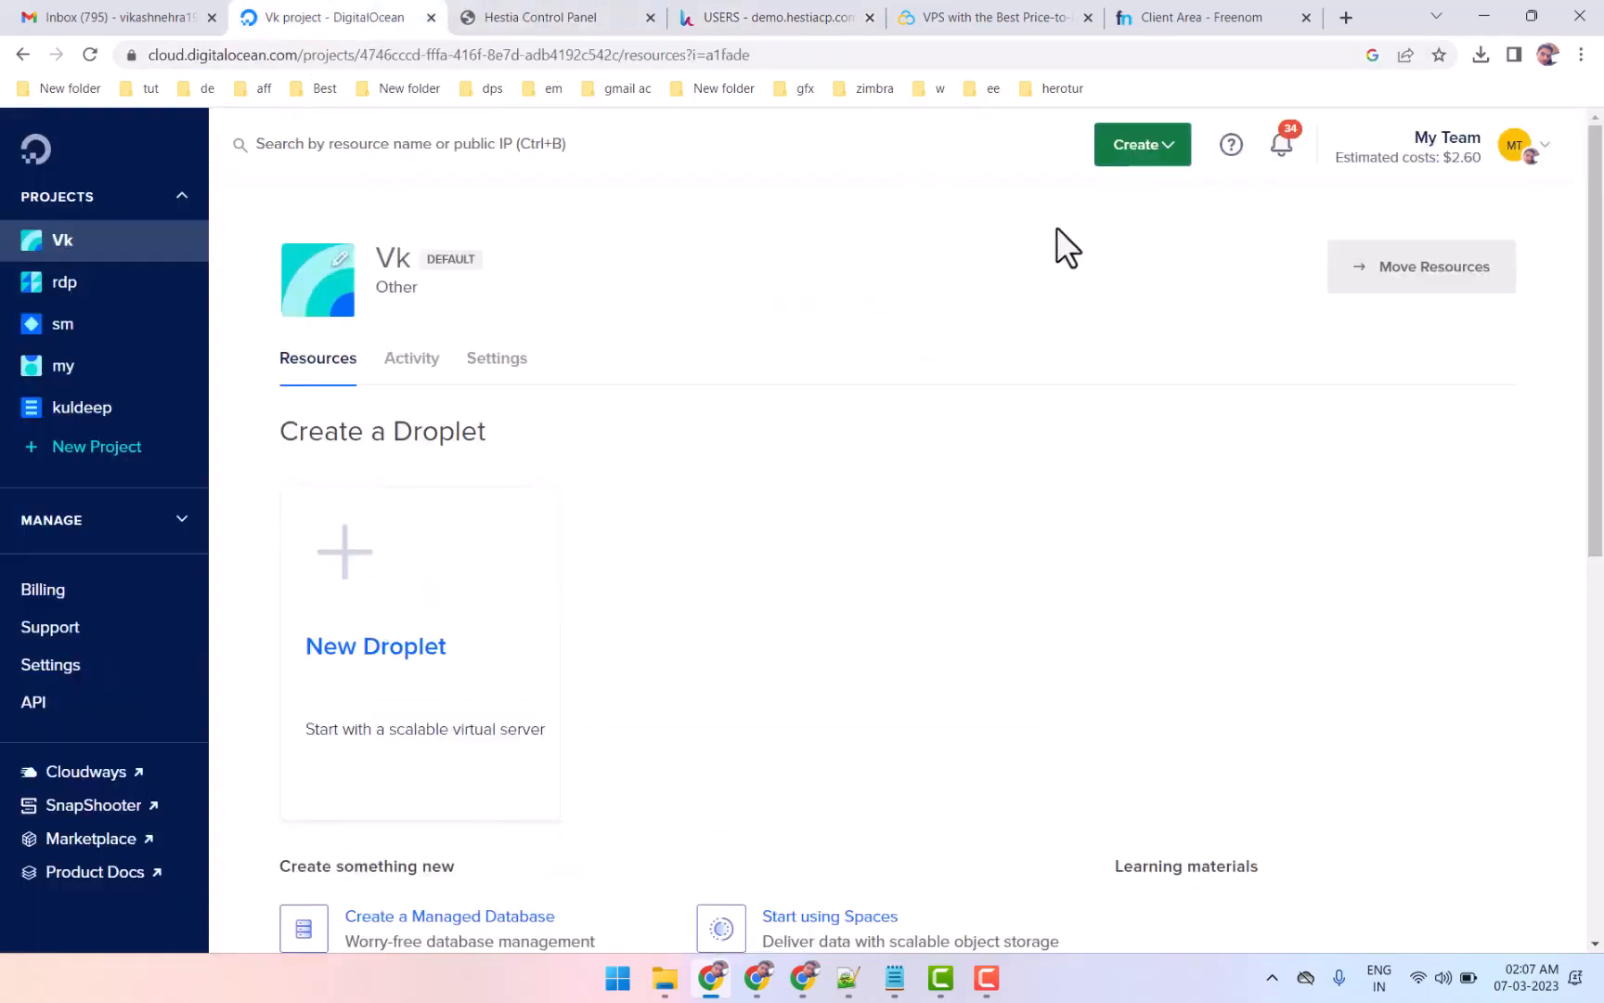
# Review the installation steps on the Hestia website and the users page of its demo panel
pyautogui.click(622, 4)
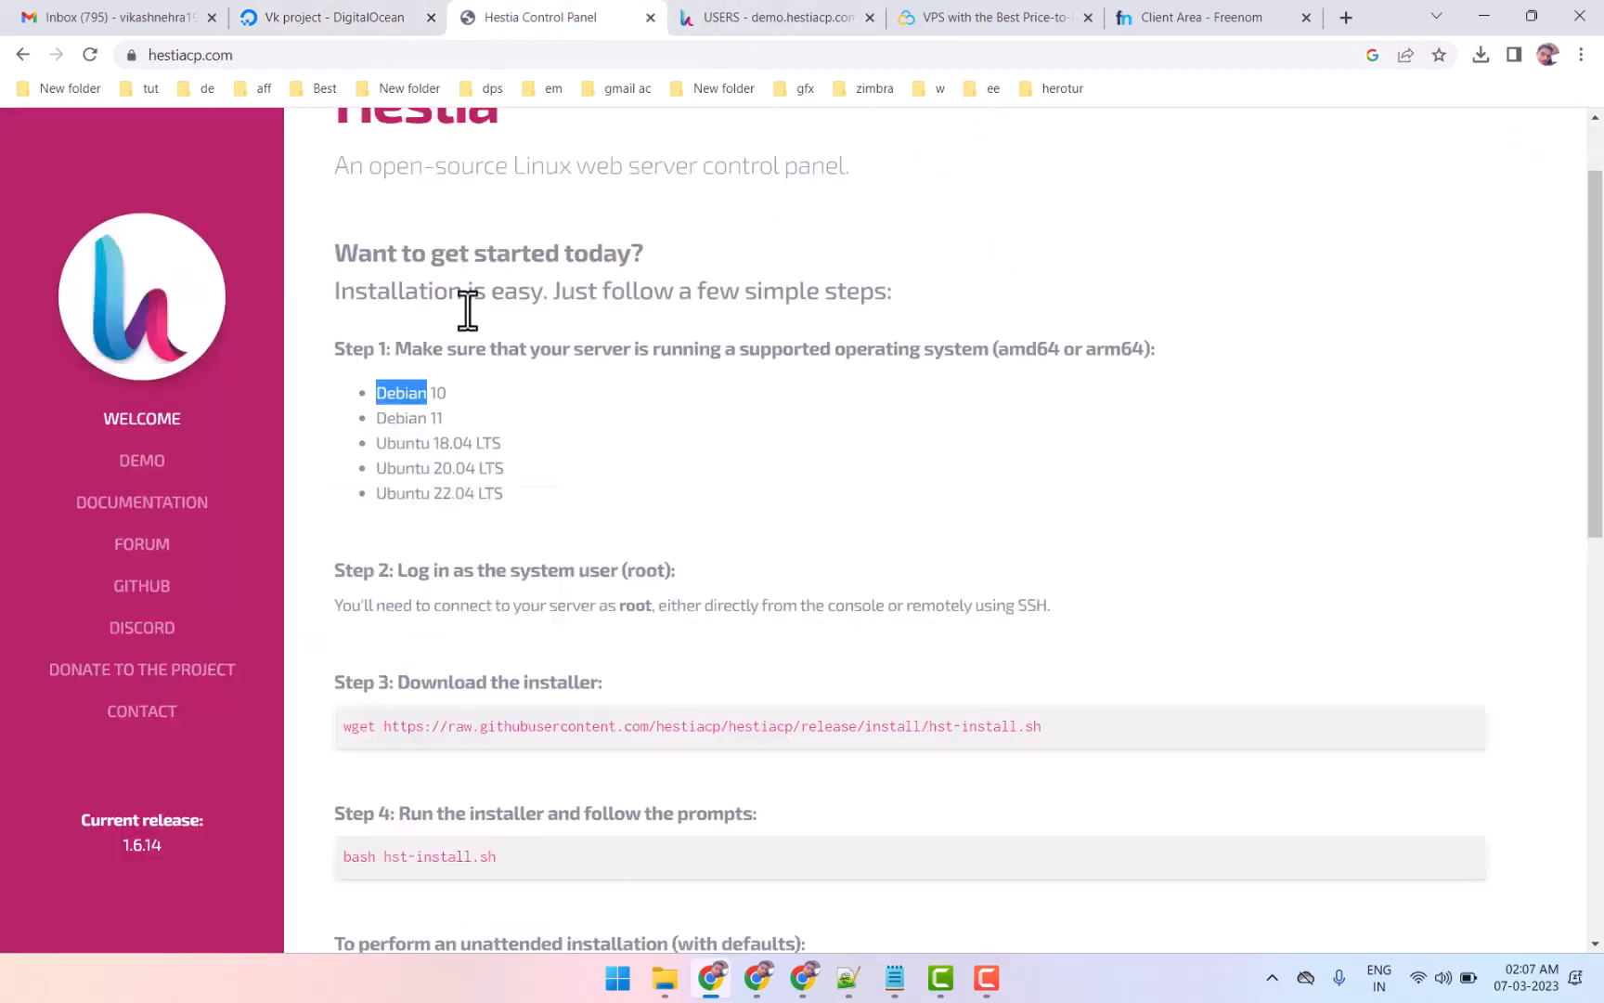
pyautogui.scroll(-2, 692, 749)
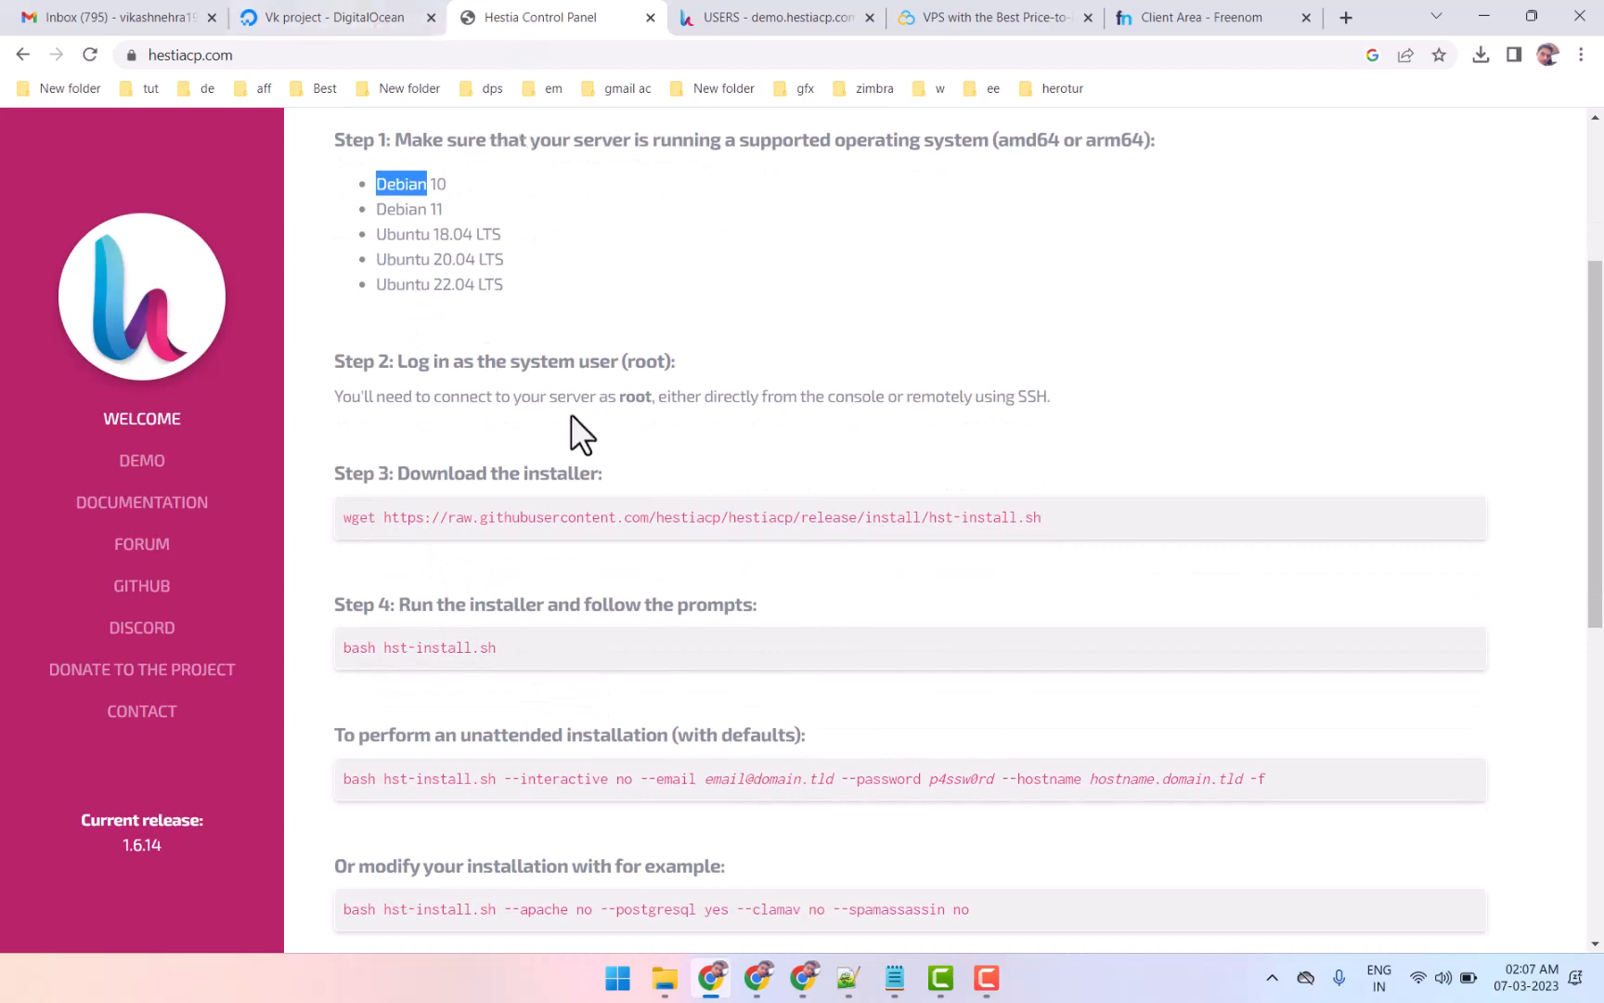
pyautogui.click(733, 15)
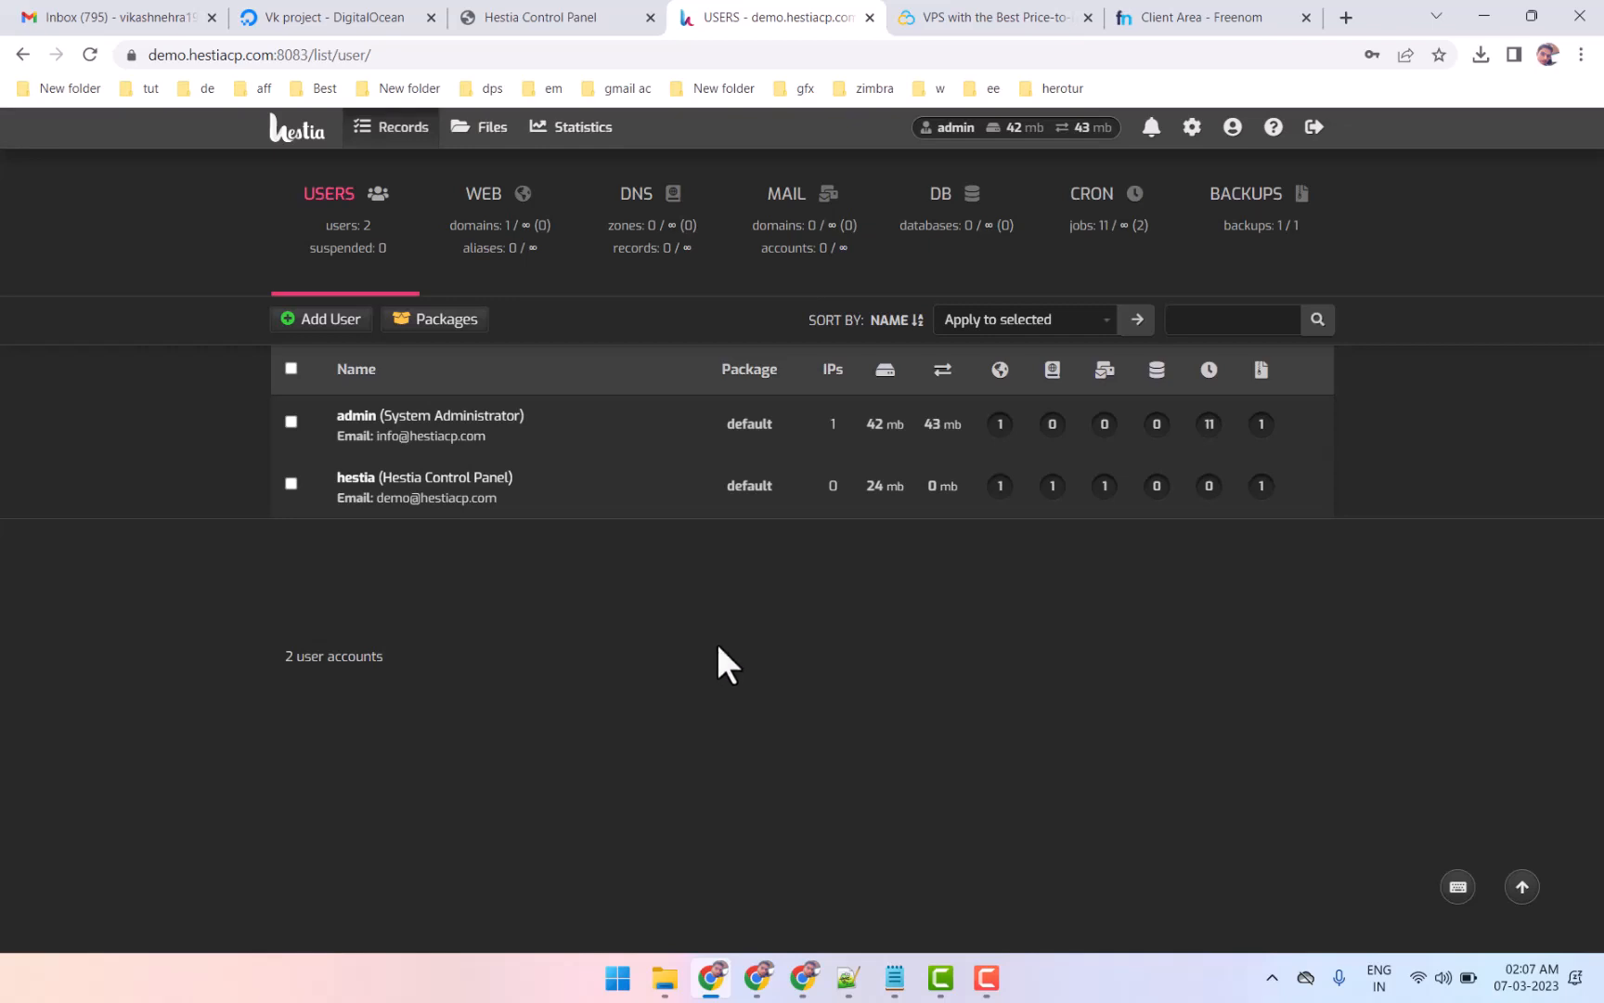
# Start creating a new Droplet from the Vk project in DigitalOcean
pyautogui.click(312, 20)
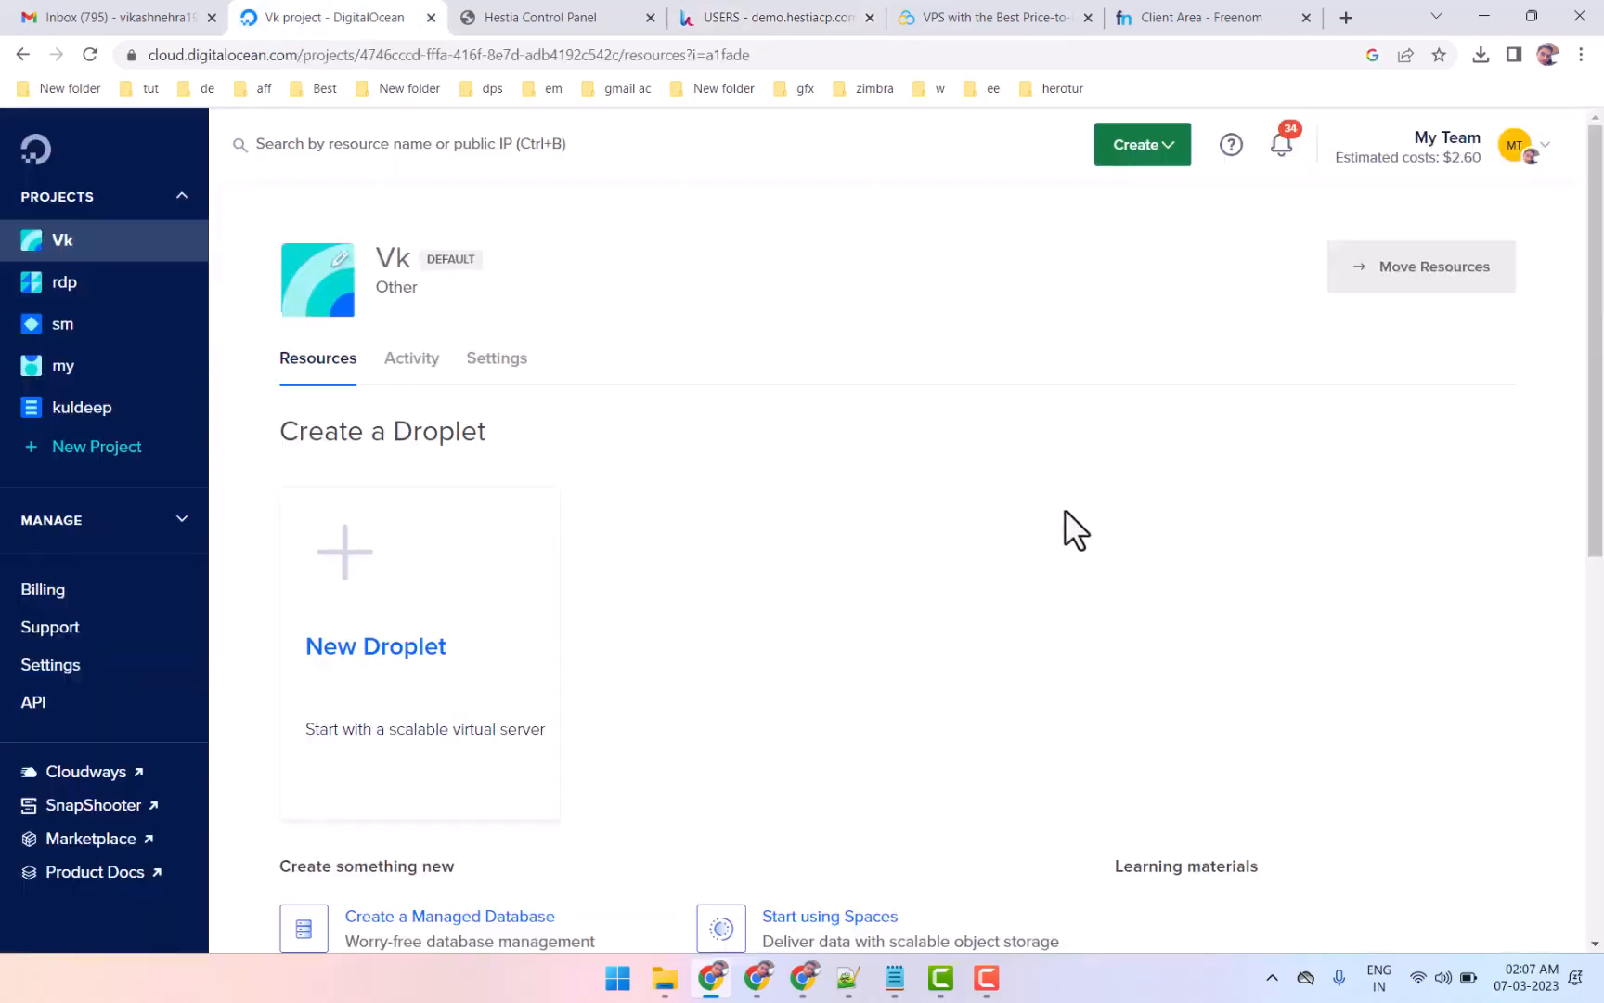
pyautogui.click(1147, 149)
pyautogui.click(1114, 221)
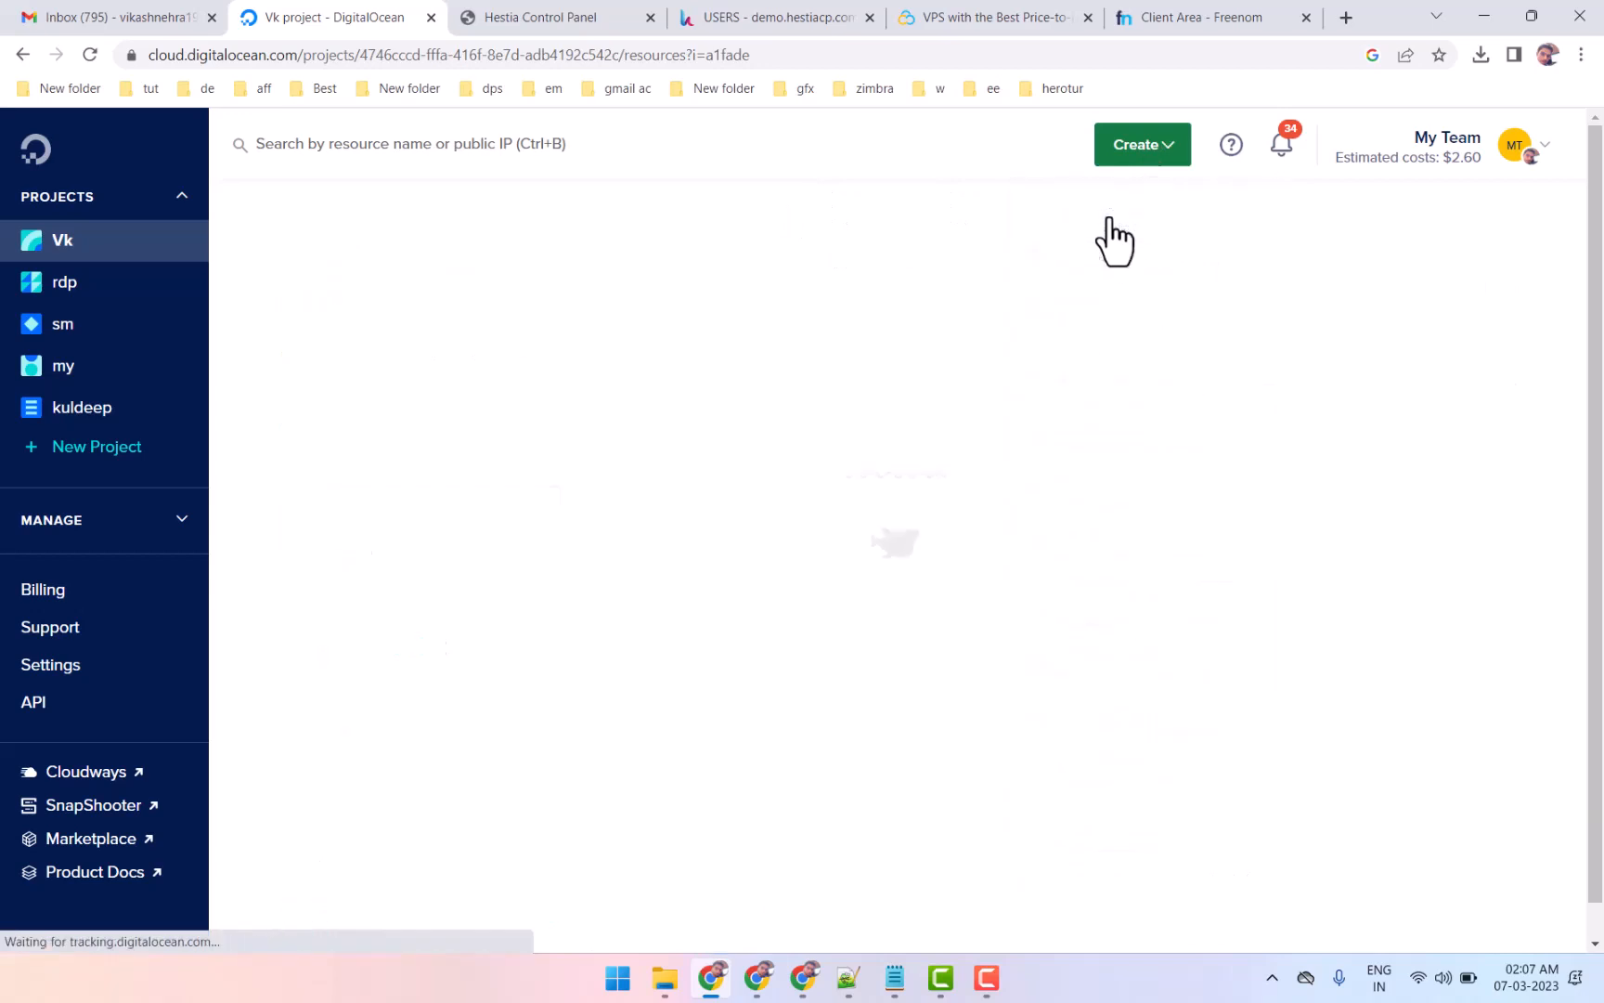
# Highlight Ubuntu 22.04 in Hestia's list of supported operating systems and return to the Droplet creation page
pyautogui.click(522, 16)
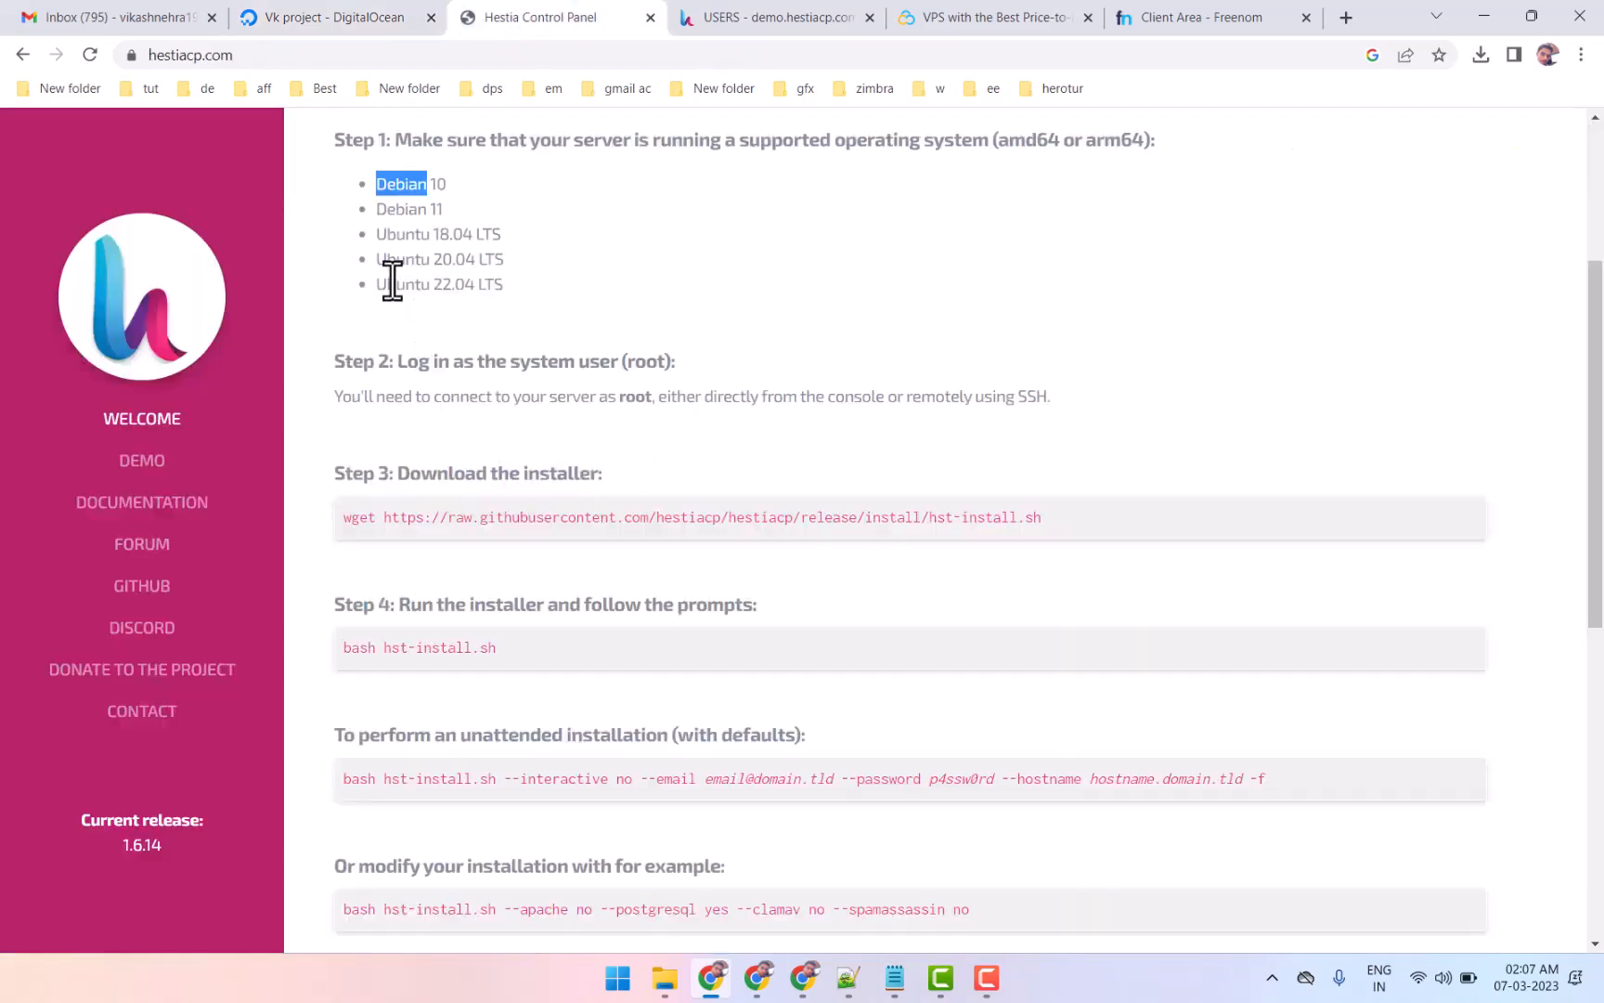
pyautogui.moveTo(372, 257); pyautogui.dragTo(487, 283)
pyautogui.click(386, 7)
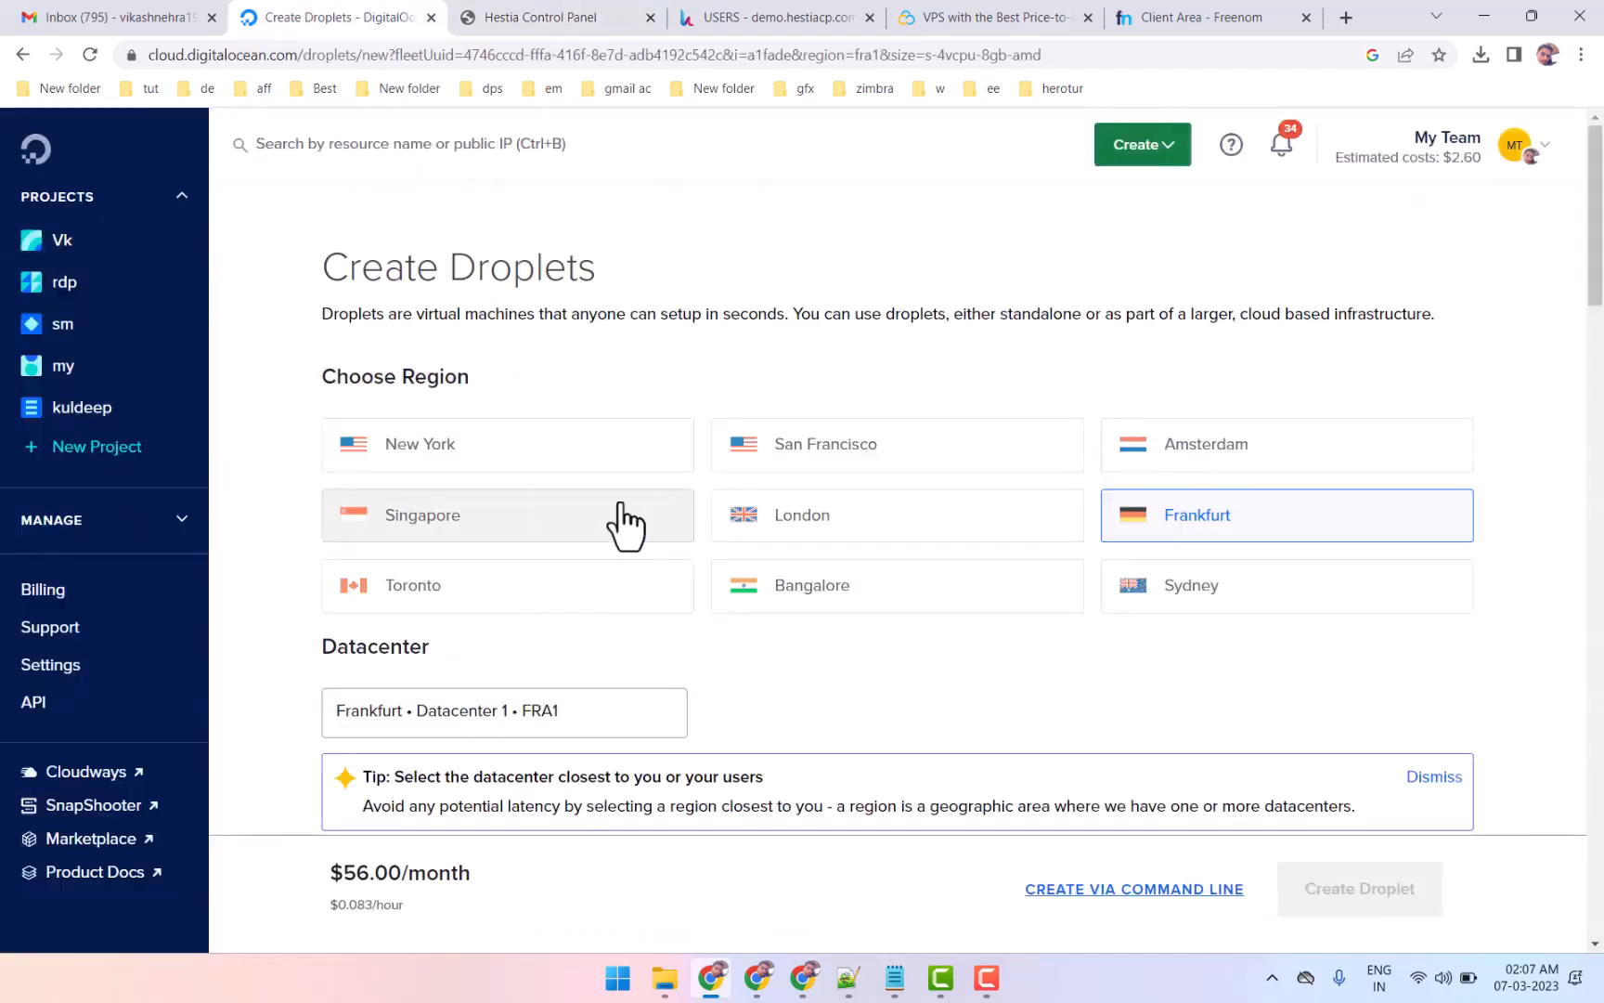
# Set the Droplet's region to New York and its Ubuntu version to 22.04 (LTS) x64, rechecking Hestia's supported systems list
pyautogui.click(487, 464)
pyautogui.scroll(-2, 478, 422)
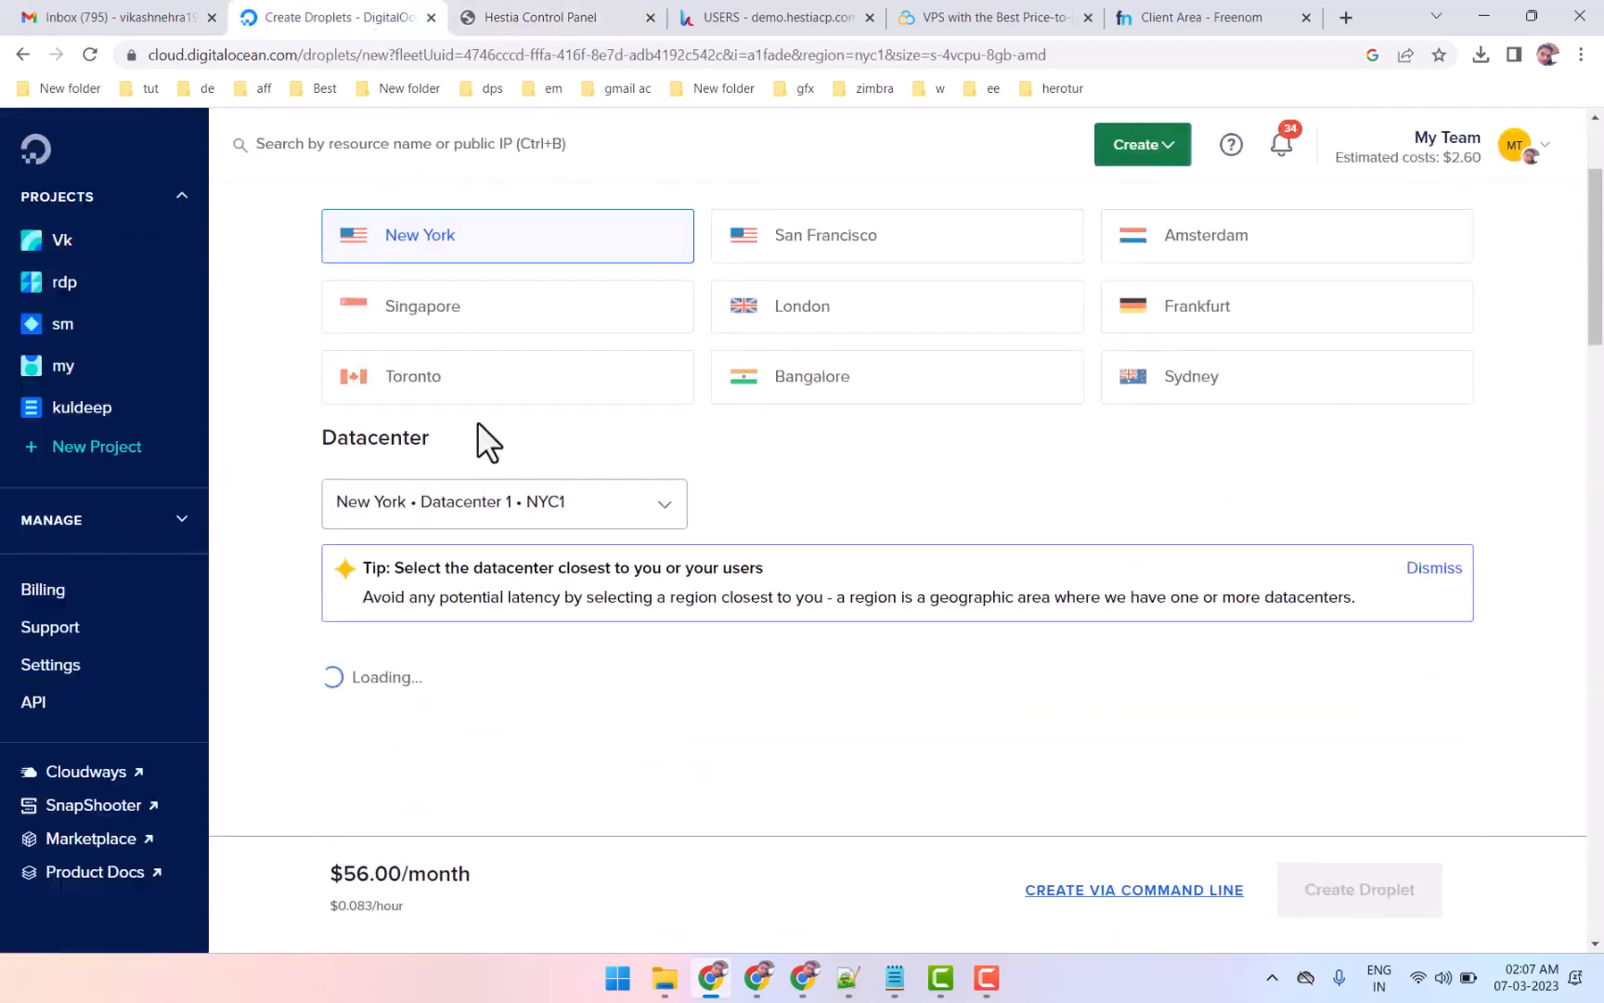
pyautogui.scroll(-3, 477, 424)
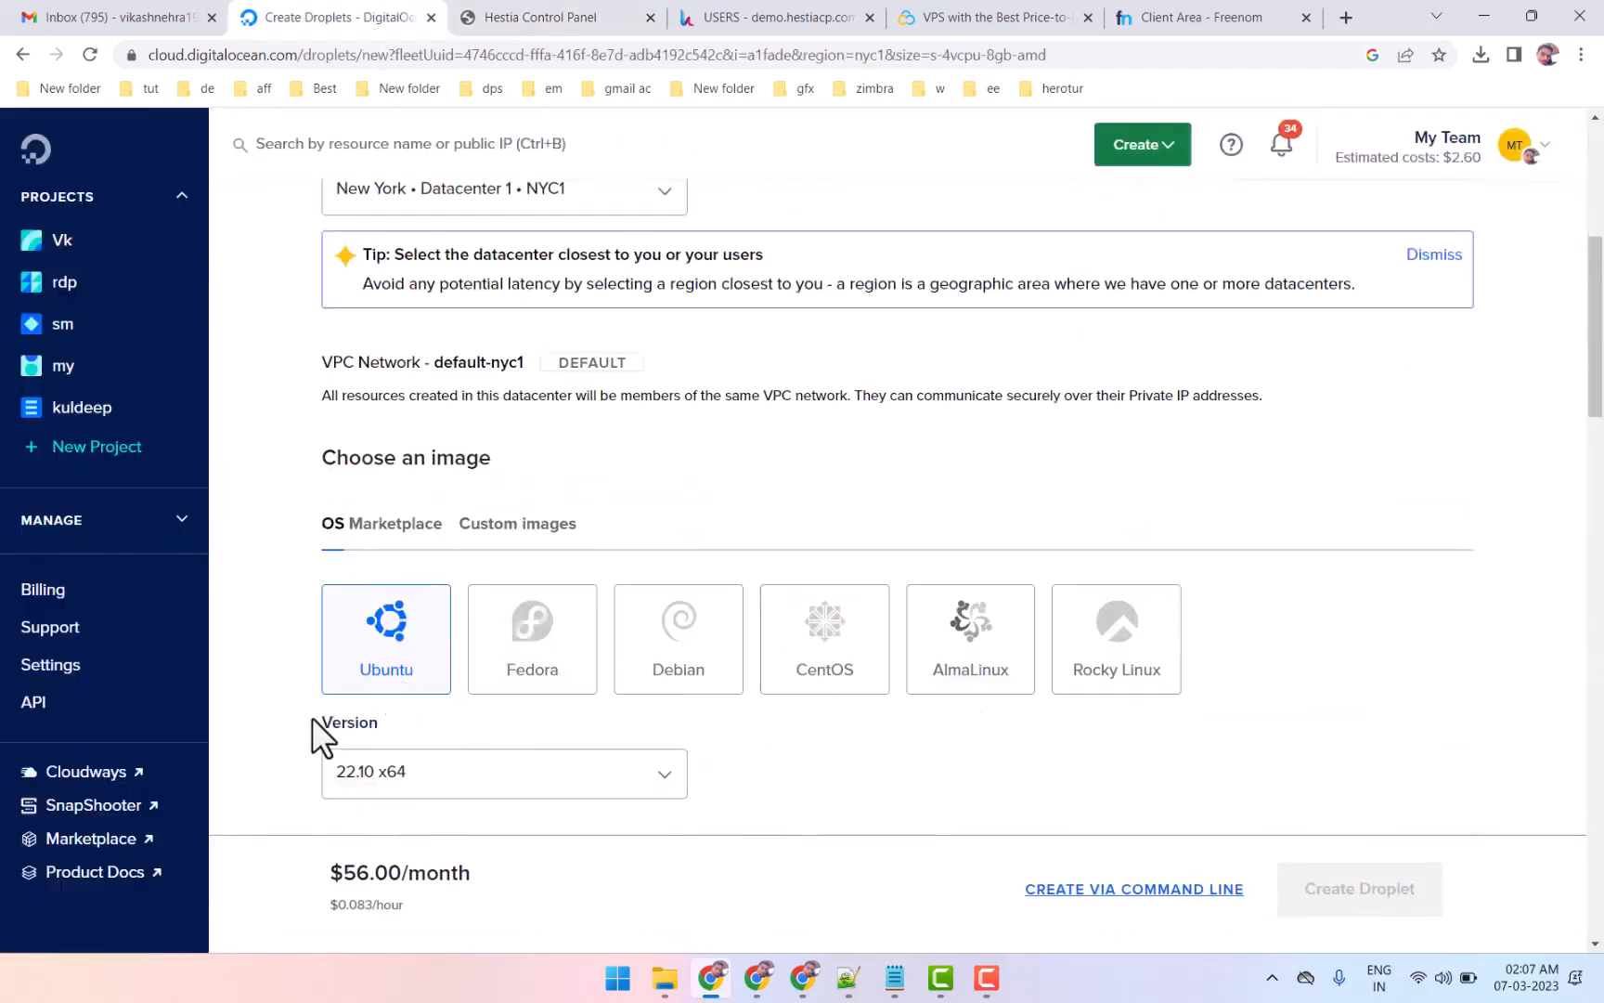
pyautogui.scroll(-1, 312, 716)
pyautogui.click(427, 661)
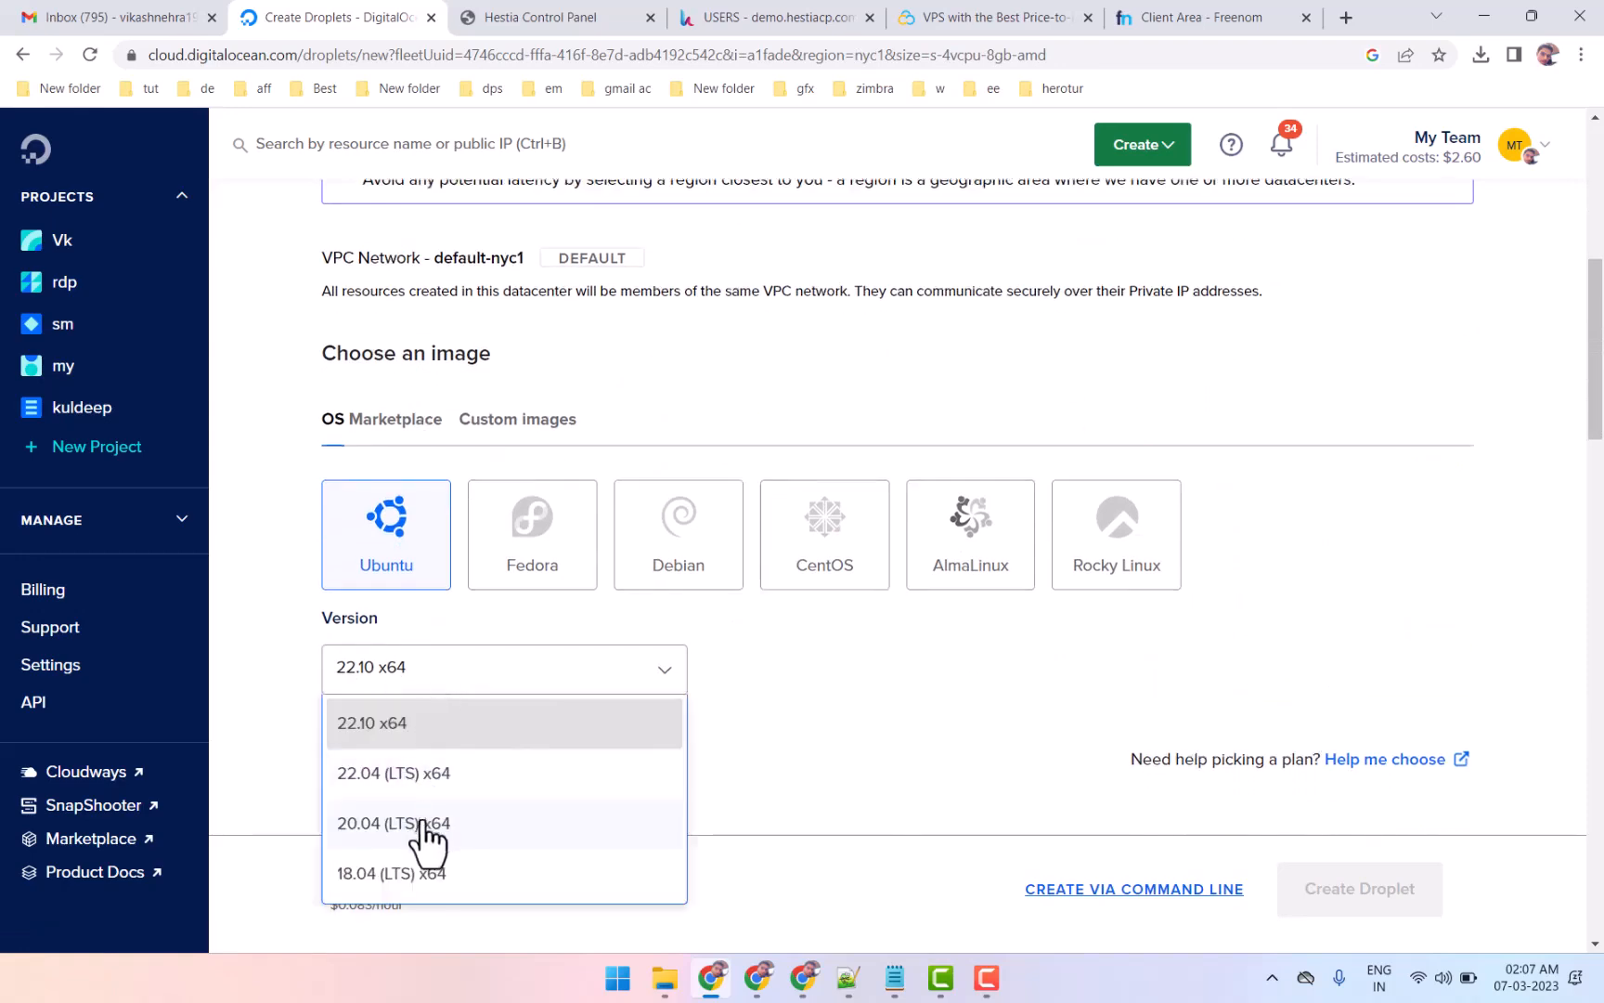
pyautogui.click(399, 775)
pyautogui.hotkey('ctrl', 'Tab')
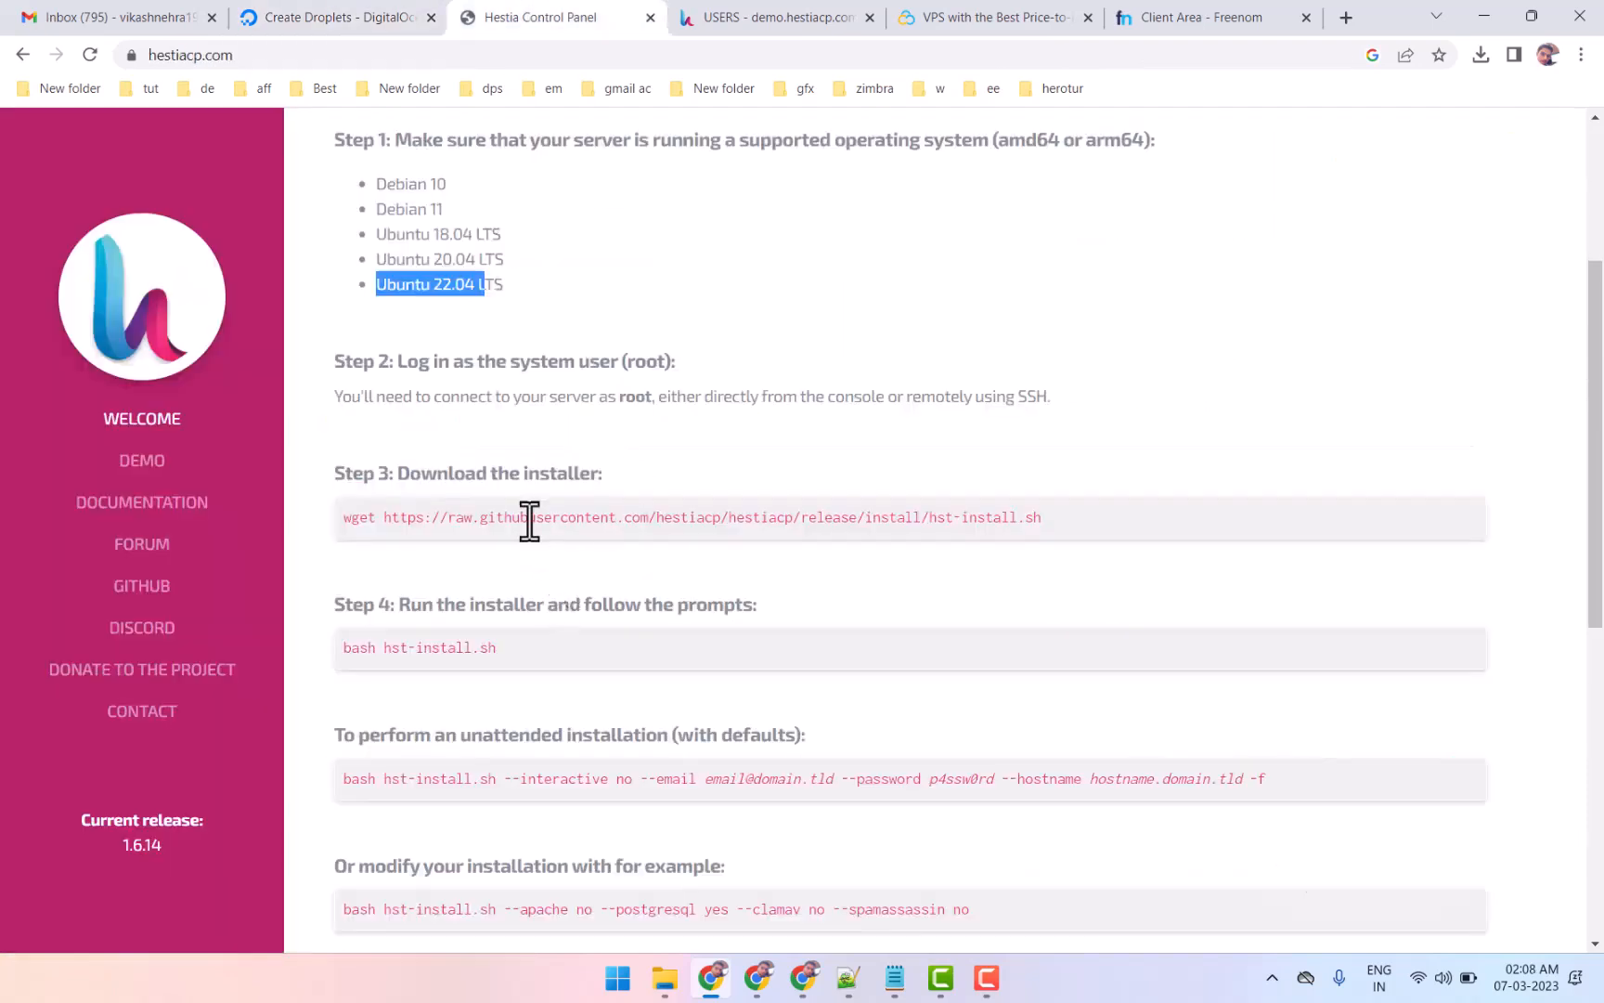
pyautogui.click(360, 15)
# Choose the Regular SSD CPU option and the $24/mo plan with 4 GB RAM and 2 CPUs for the Droplet
pyautogui.scroll(-2, 519, 494)
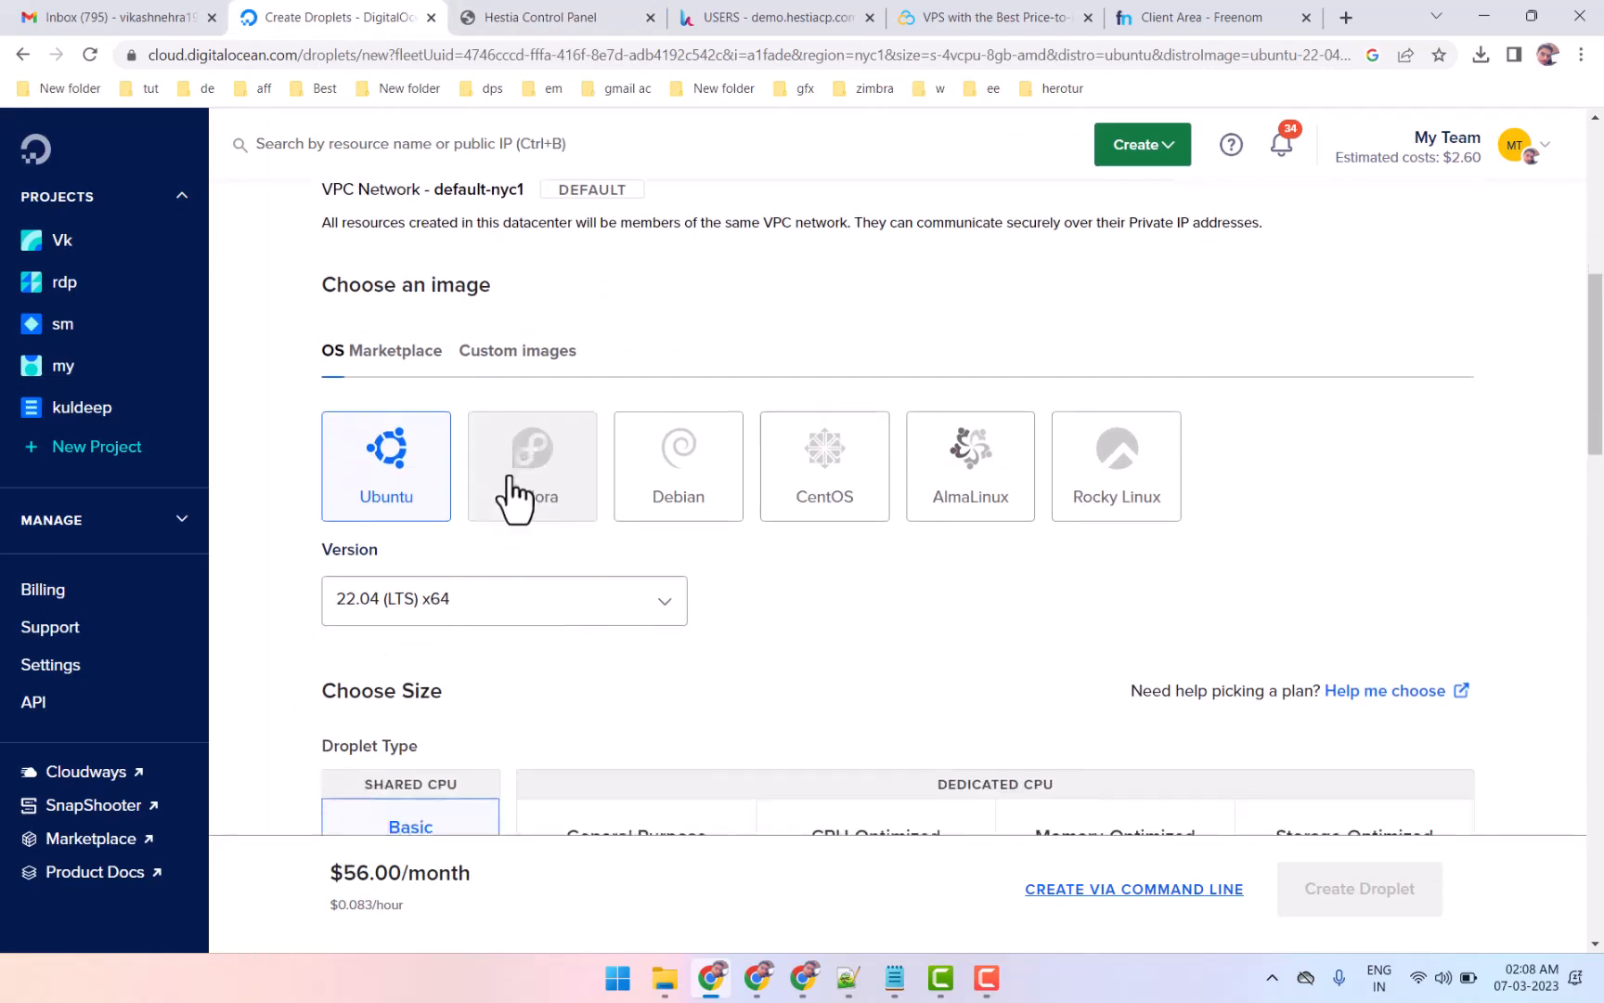
pyautogui.scroll(-3, 548, 581)
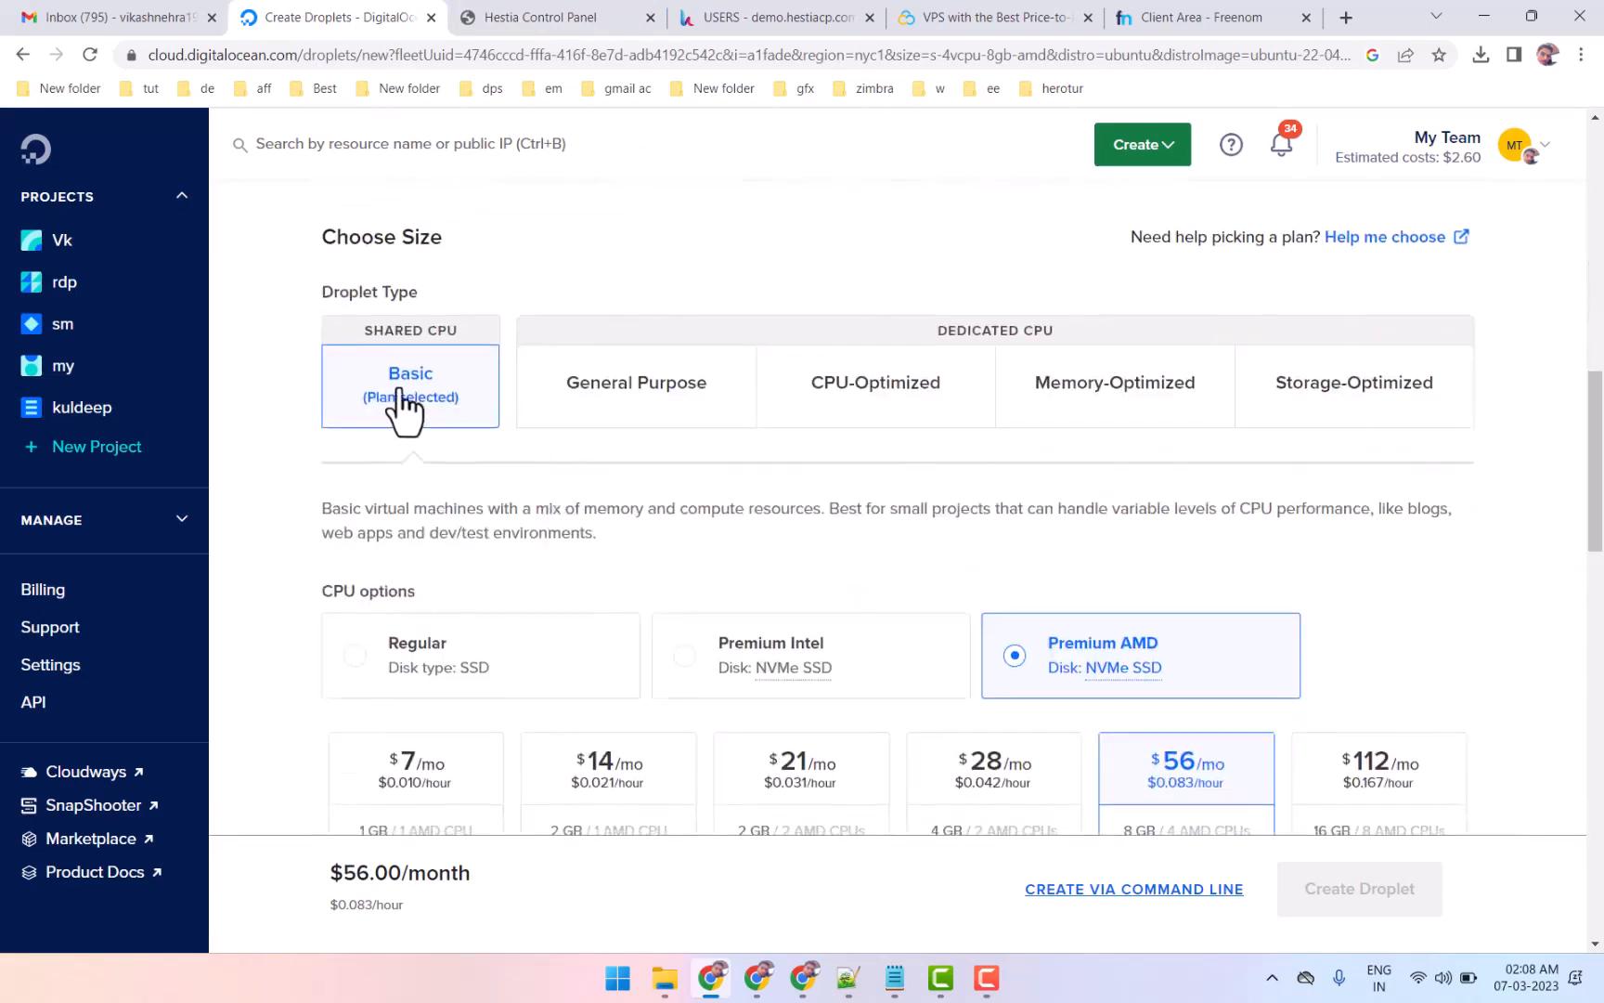
pyautogui.scroll(-2, 472, 541)
pyautogui.click(405, 459)
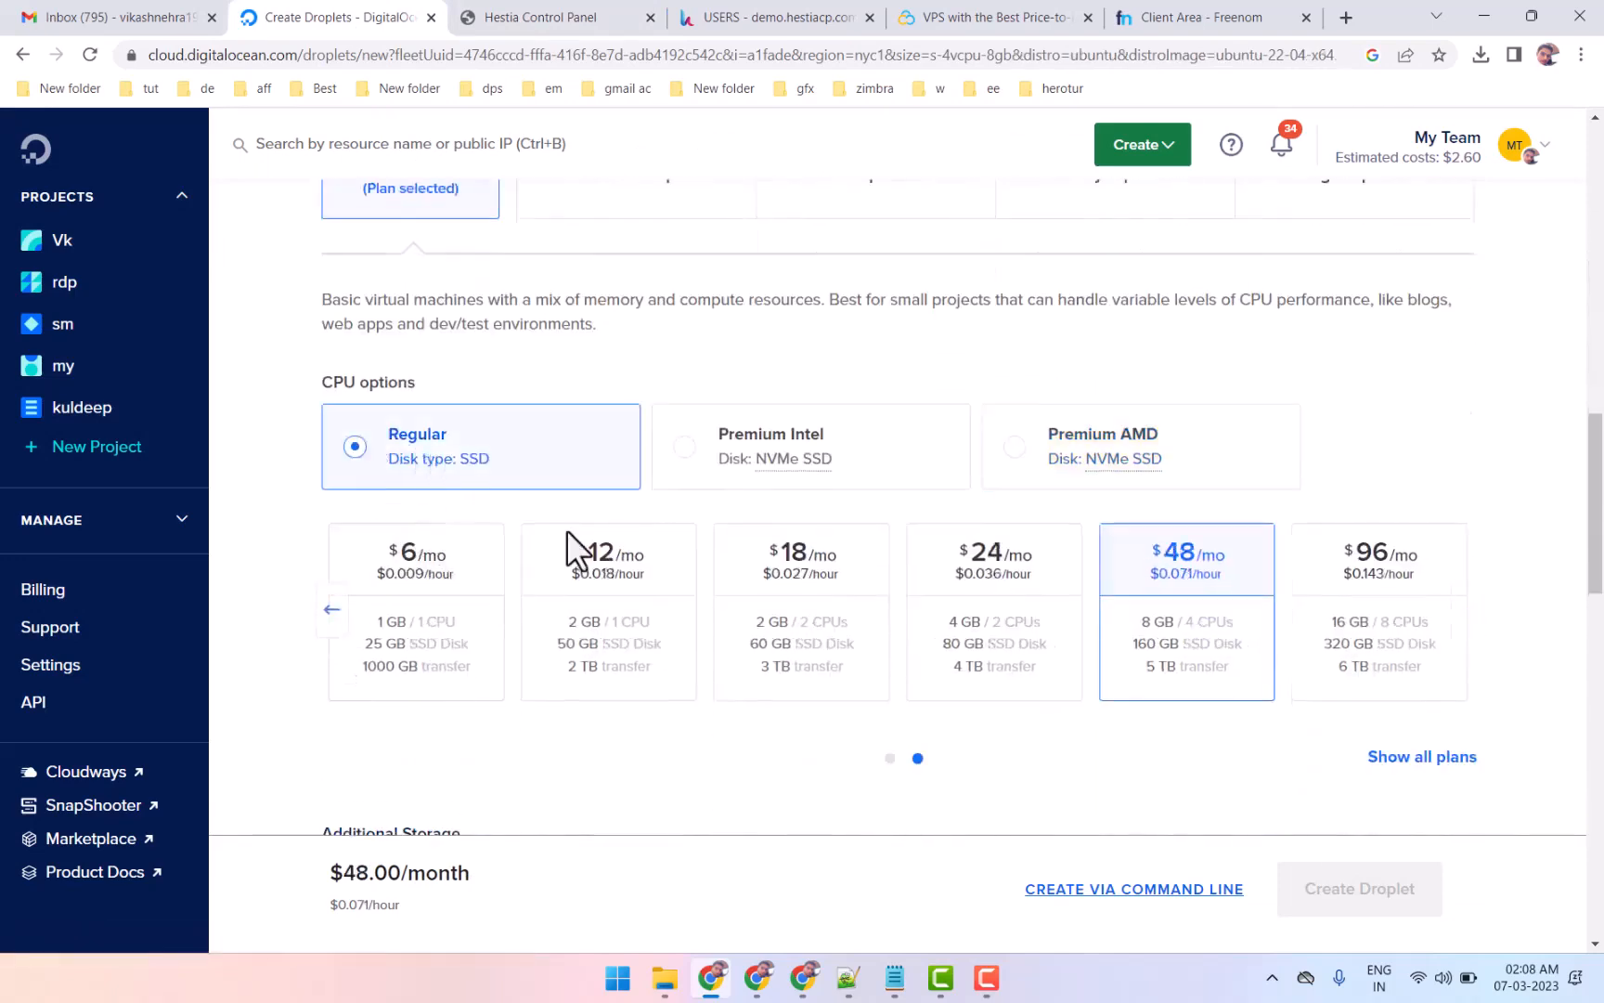
pyautogui.click(787, 657)
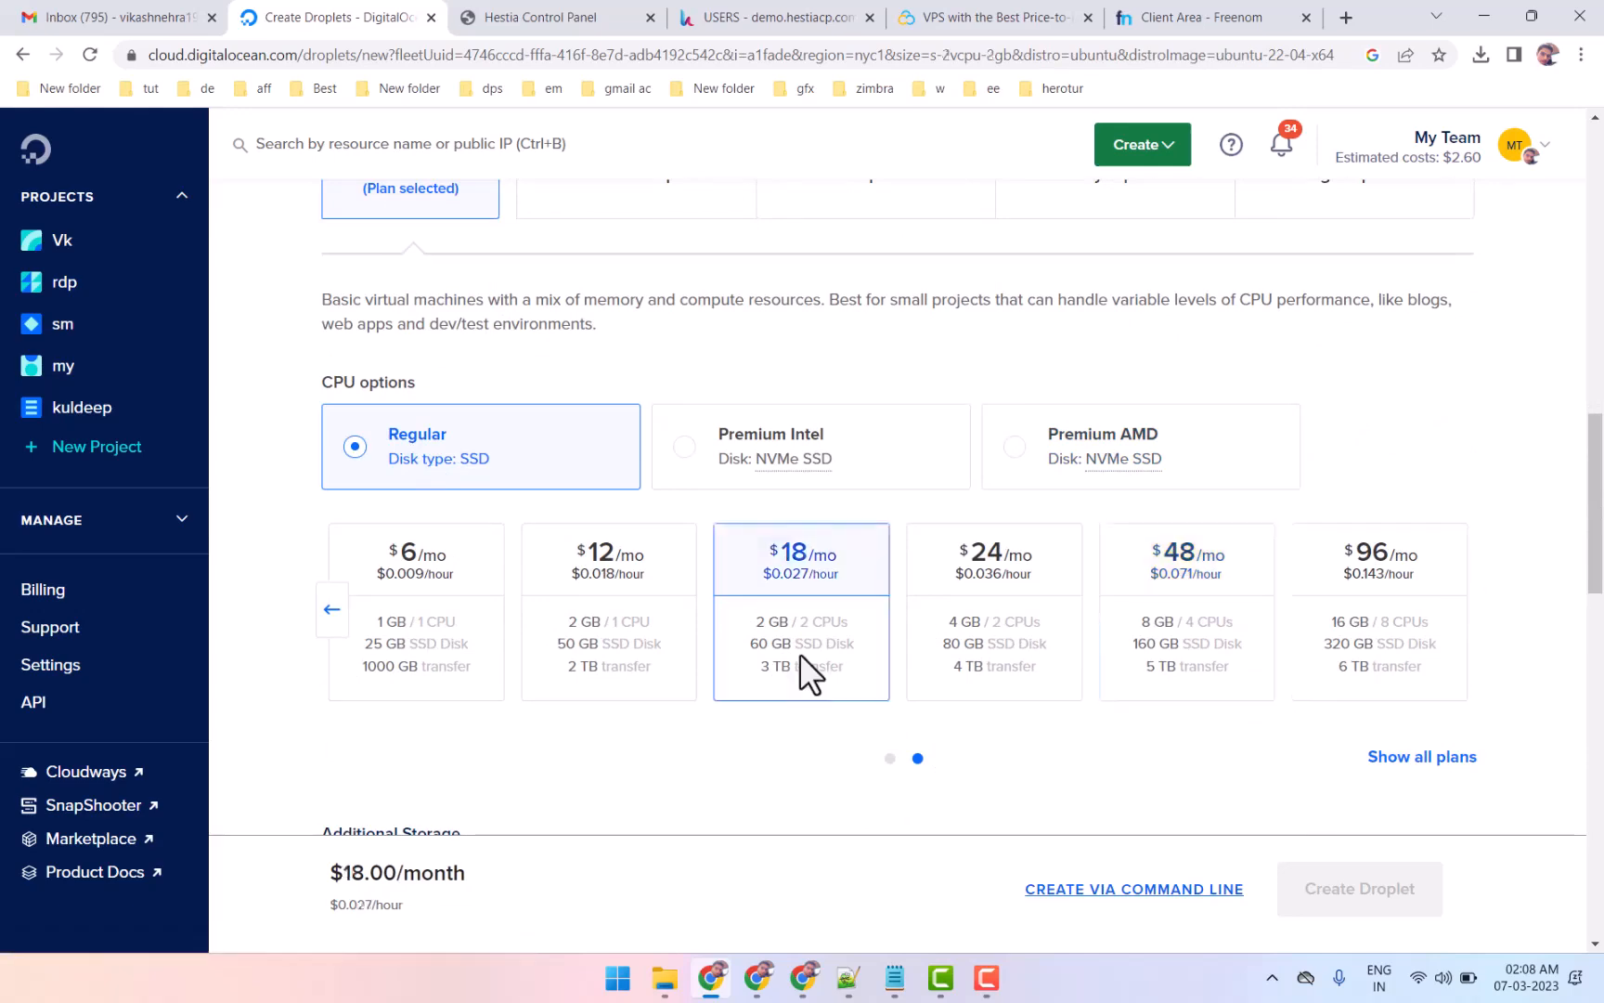
pyautogui.click(957, 602)
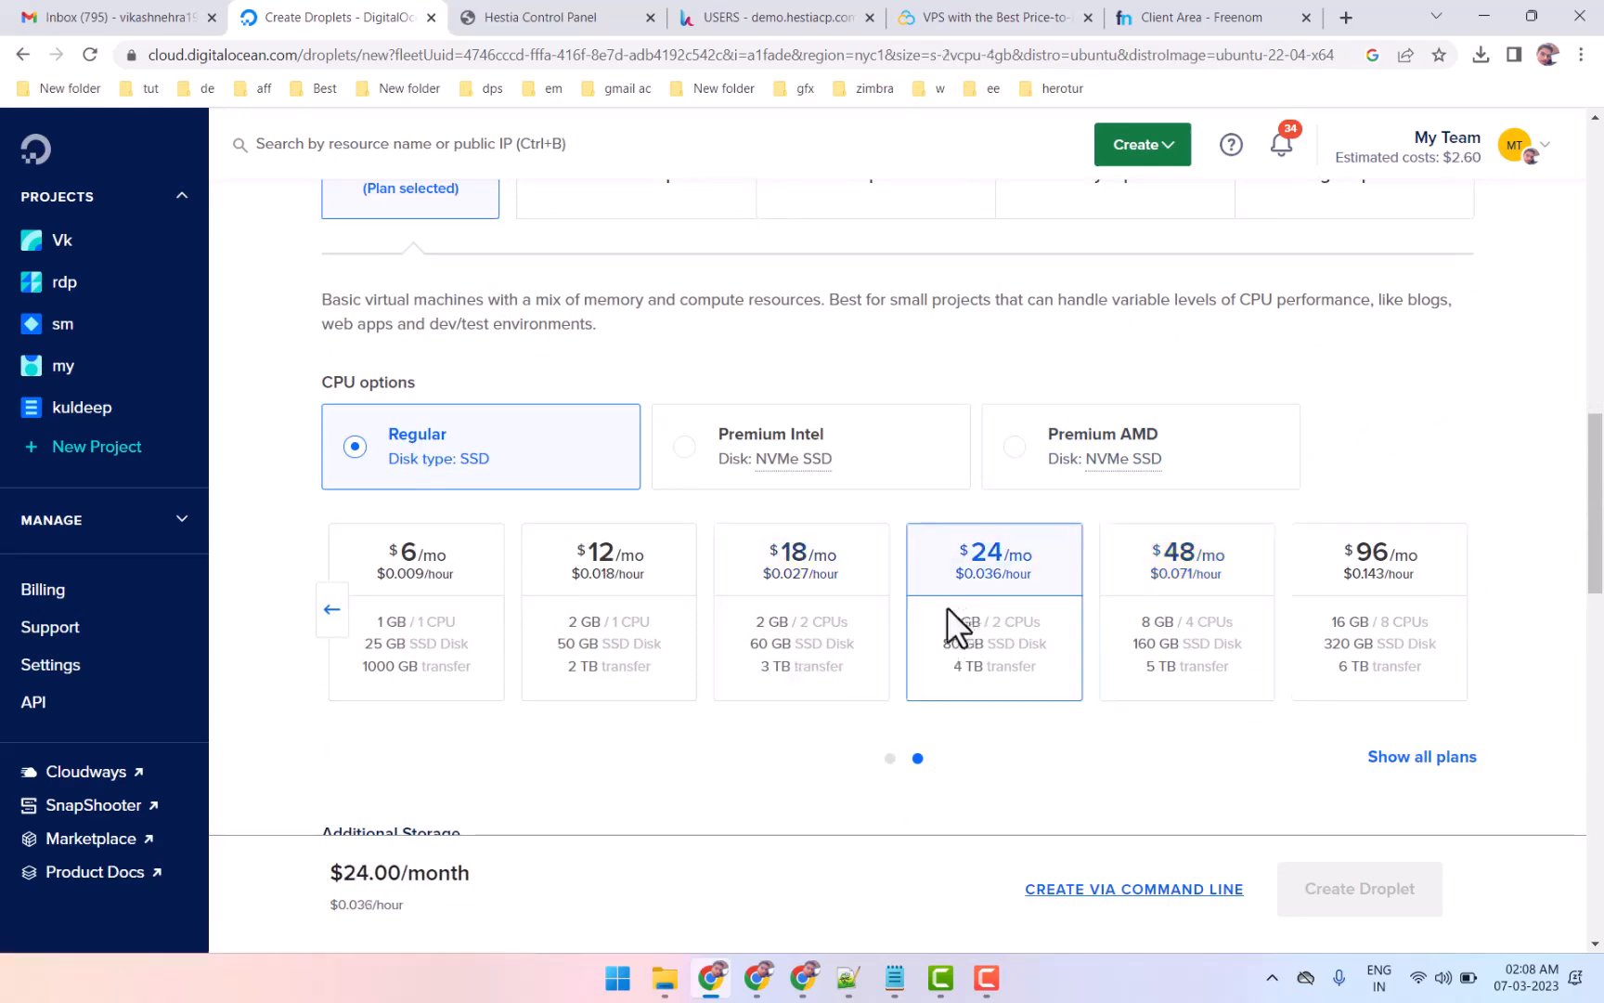
# Set the Droplet's authentication method to Password
pyautogui.scroll(-1, 799, 672)
pyautogui.scroll(-5, 804, 687)
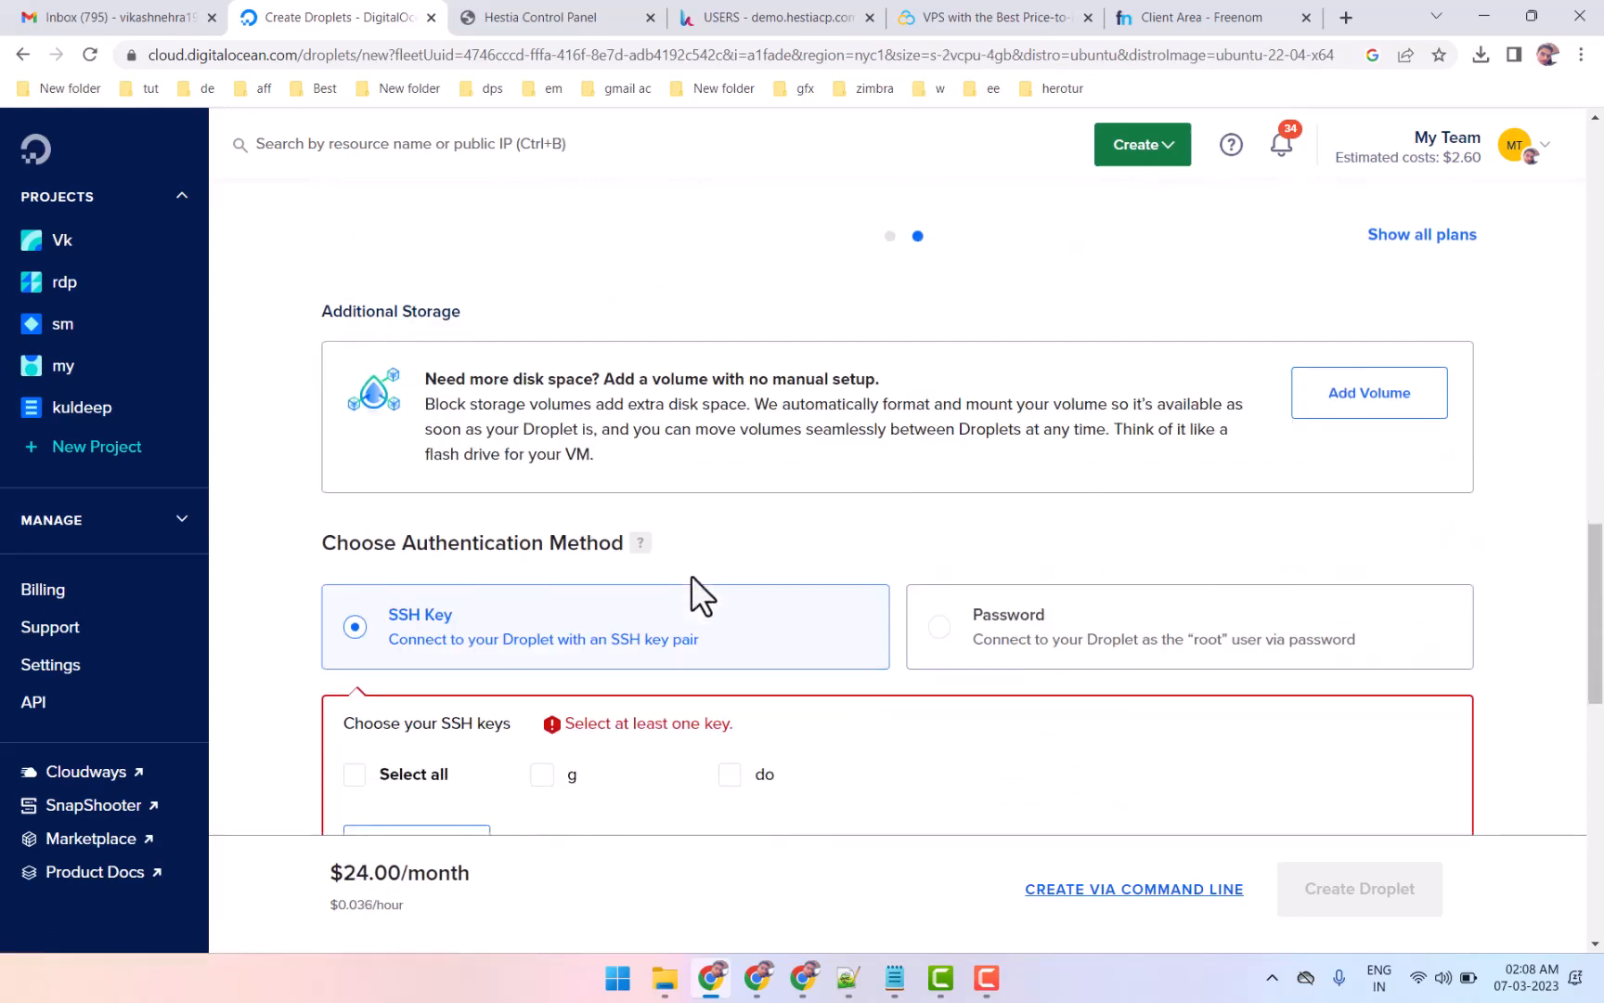
pyautogui.click(936, 648)
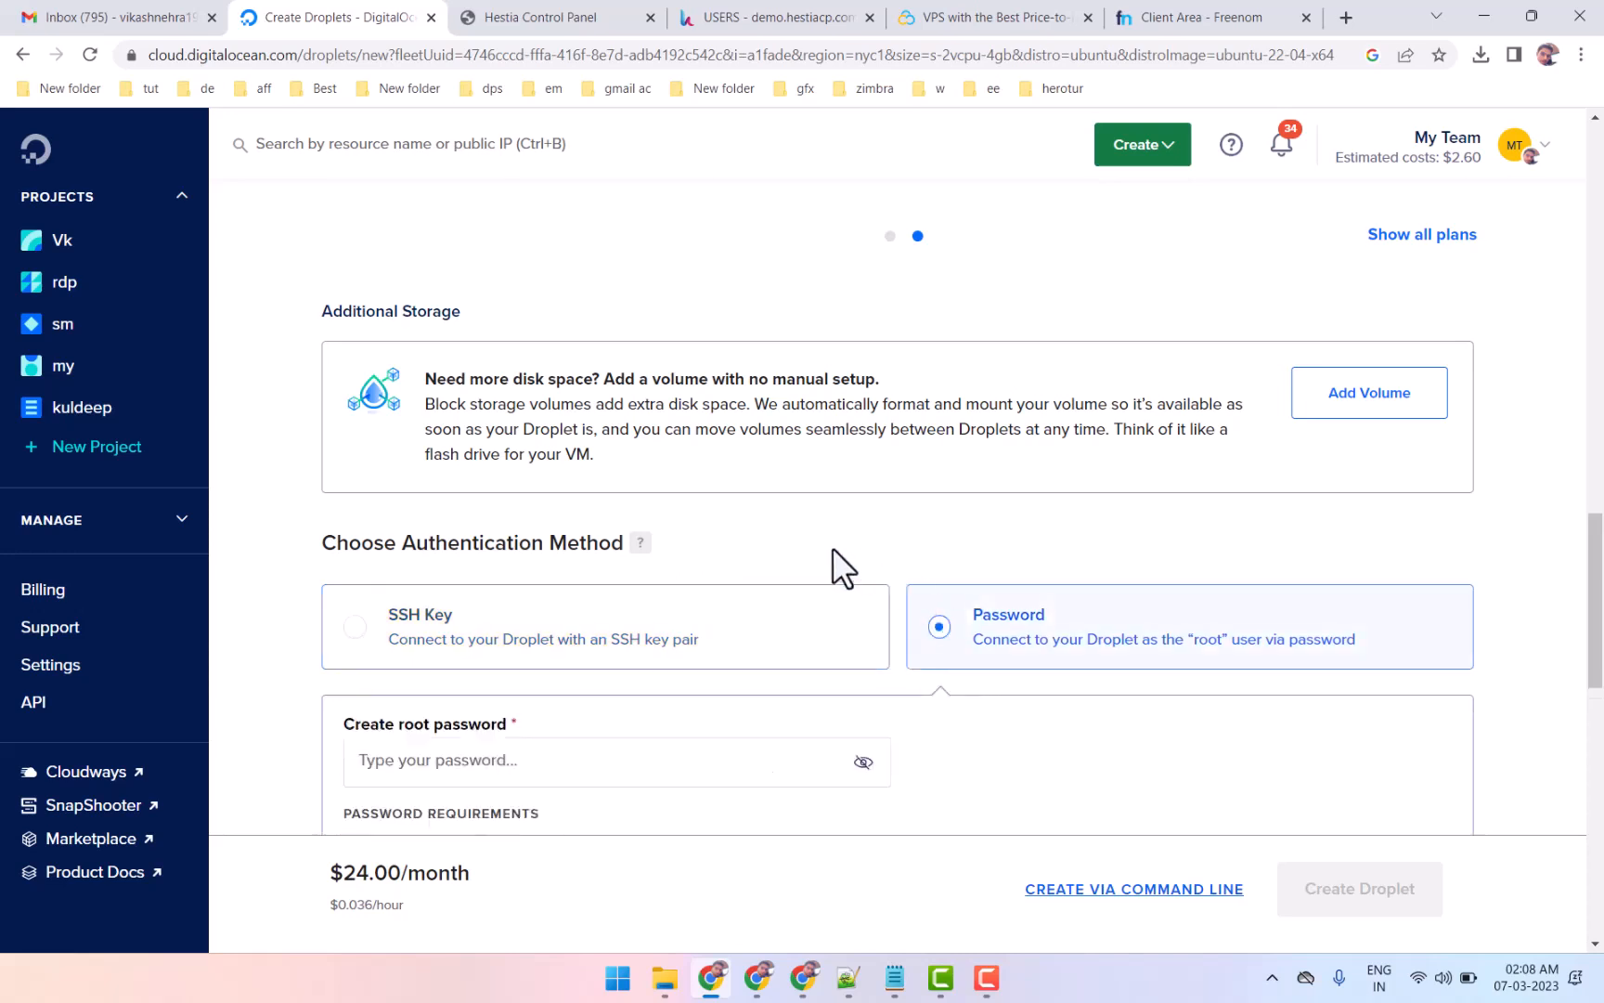
# Compare the Droplet plans with Contabo's Cloud VPS S offer, highlighting its 8 GB RAM, and return to the Droplet form
pyautogui.scroll(2, 832, 547)
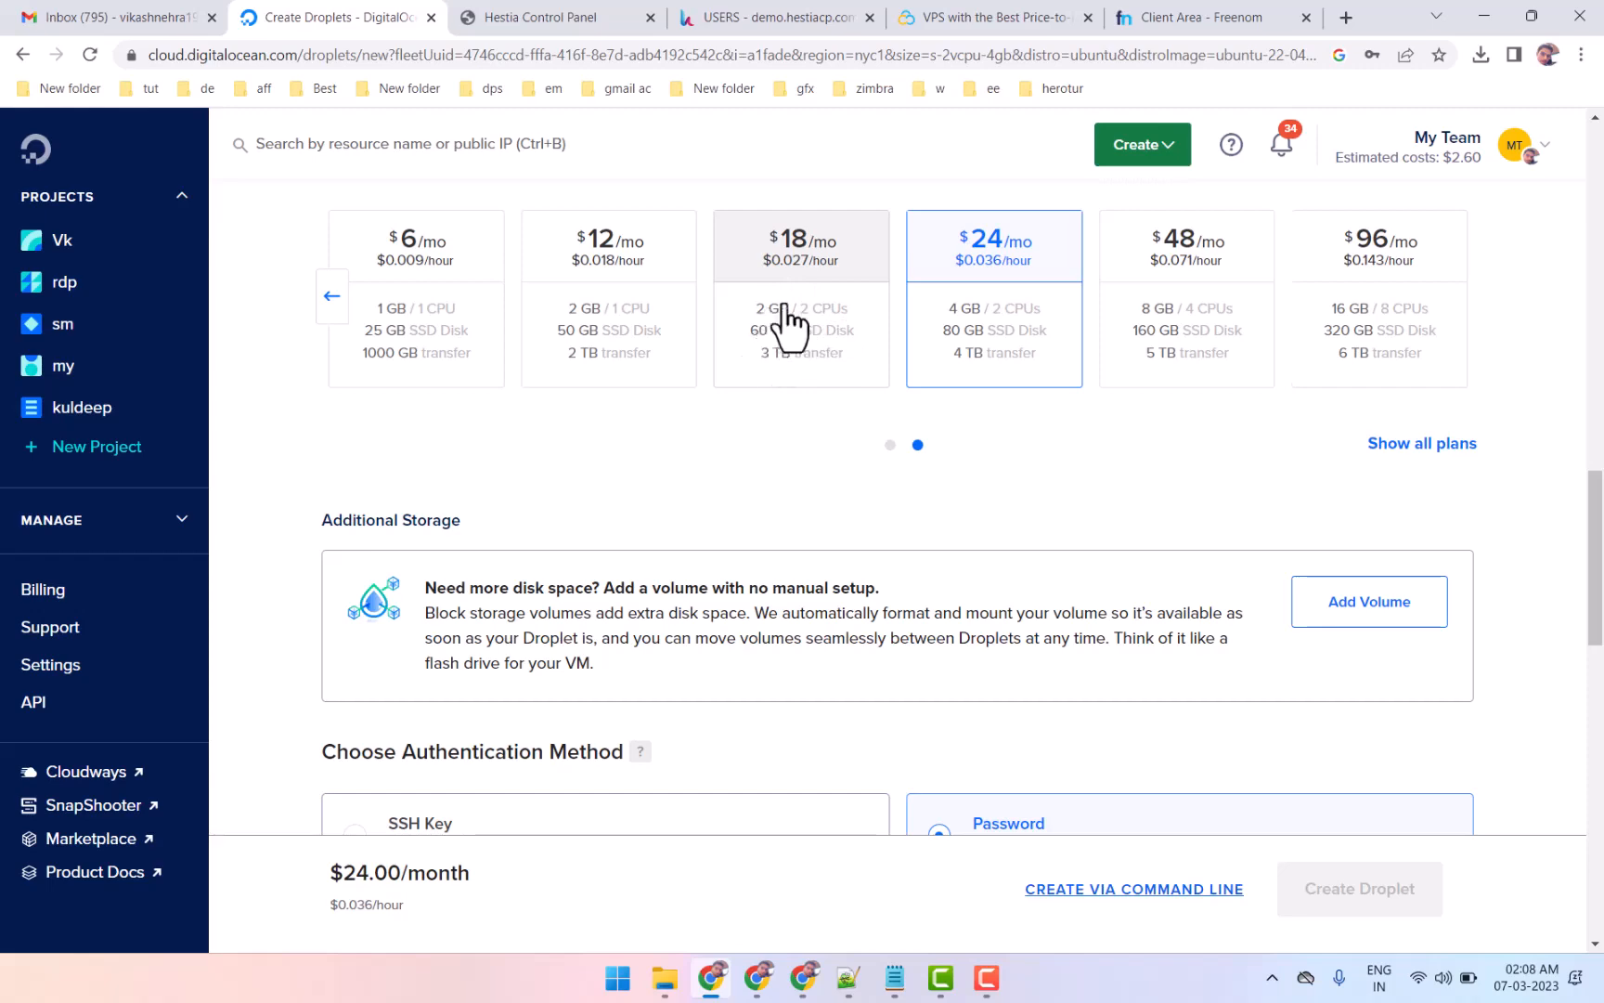
pyautogui.scroll(-2, 702, 535)
pyautogui.scroll(2, 705, 534)
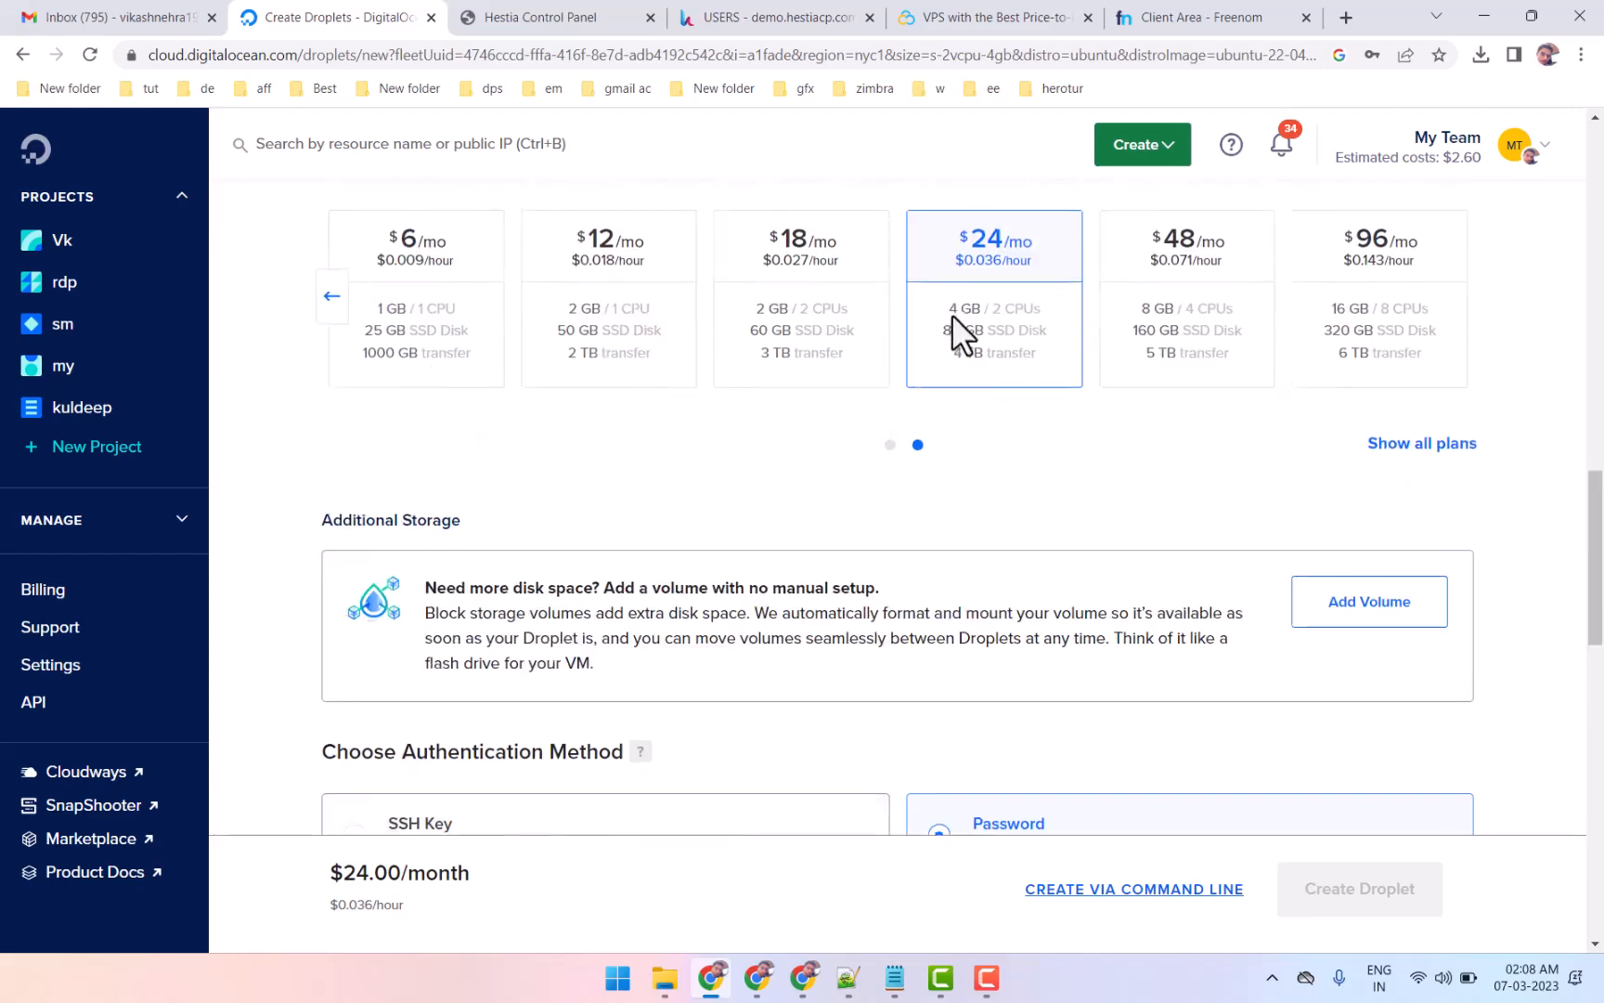
pyautogui.scroll(-2, 622, 604)
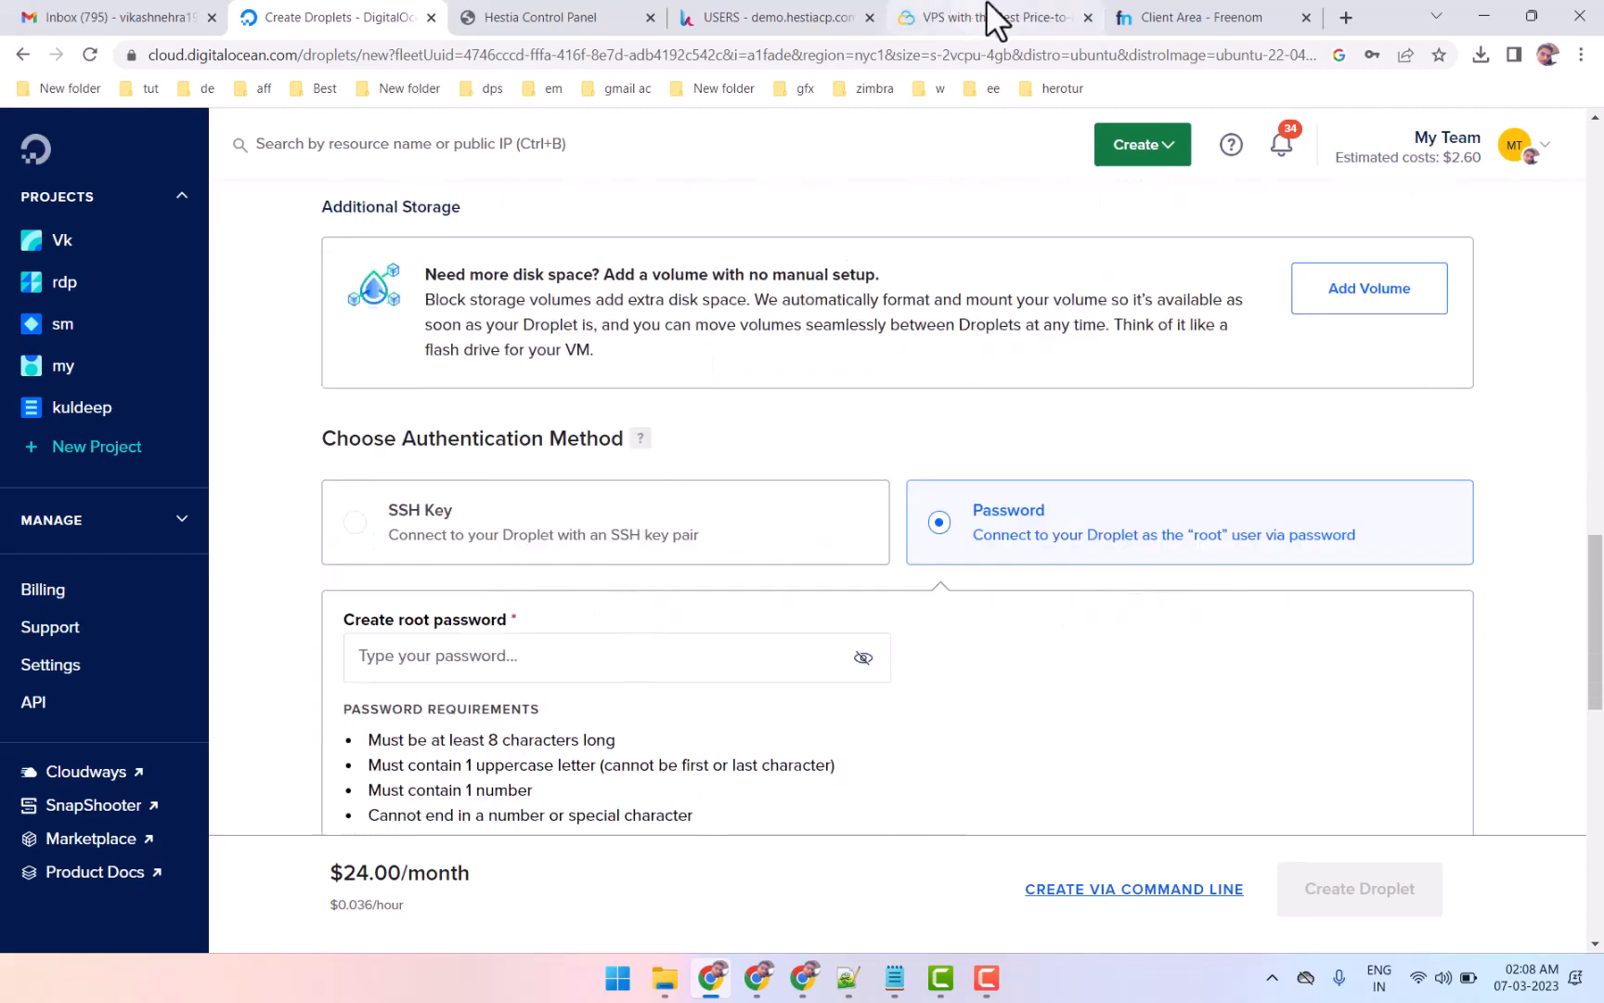
pyautogui.click(975, 20)
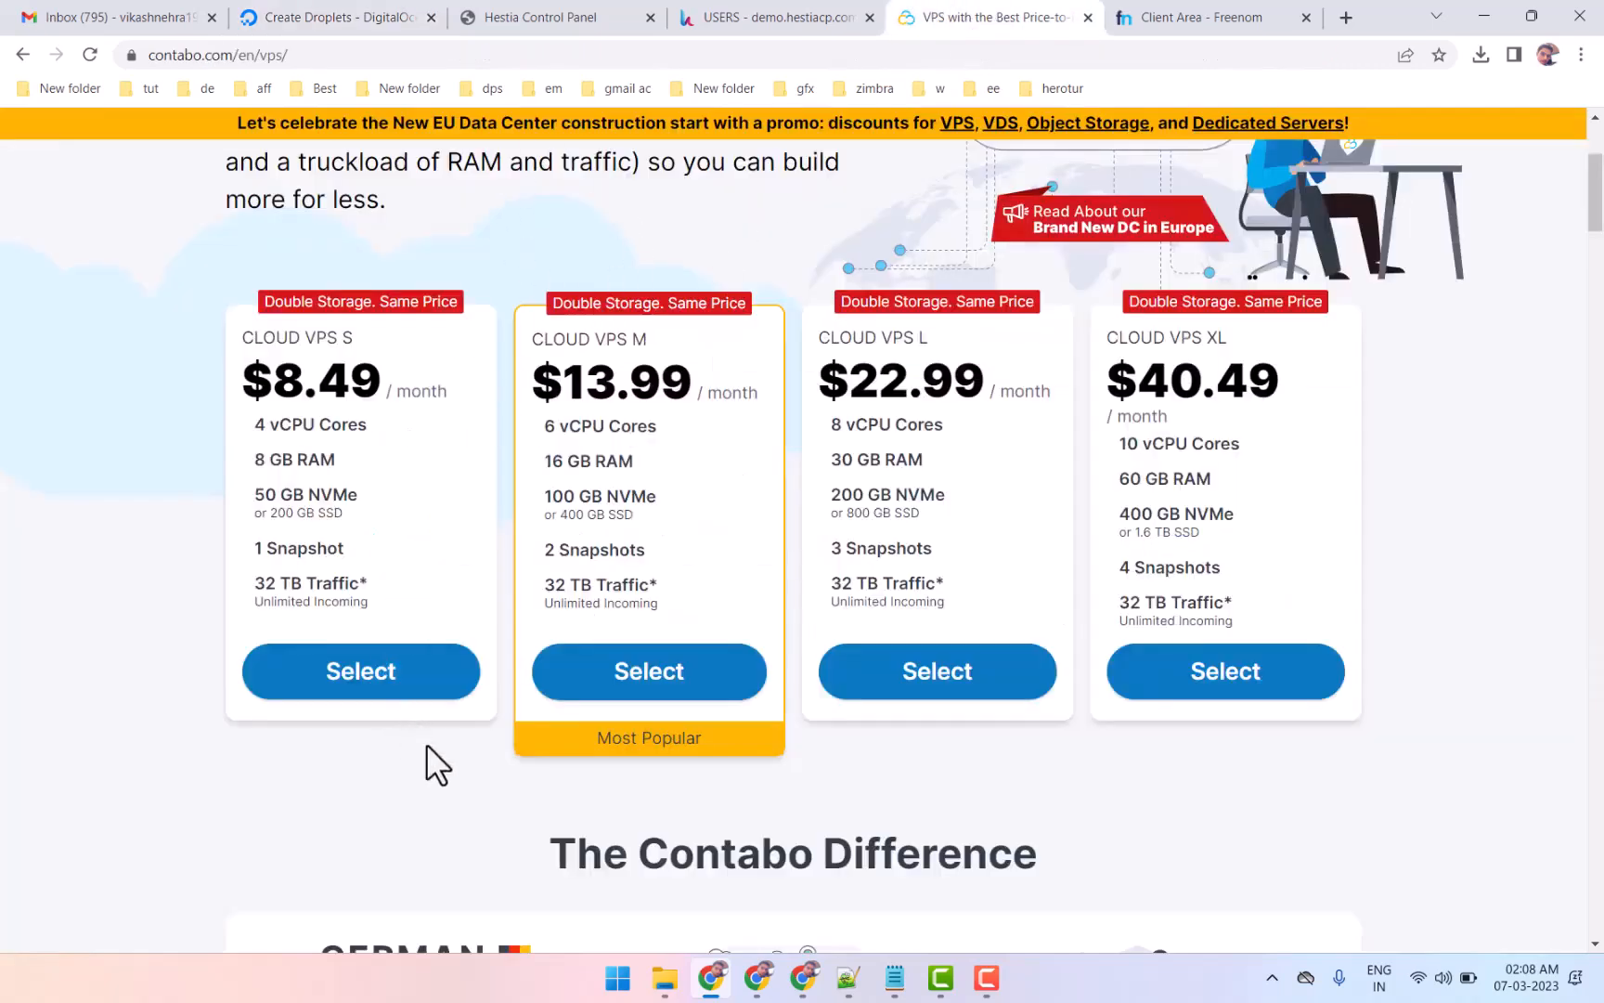
pyautogui.moveTo(258, 394); pyautogui.dragTo(363, 501)
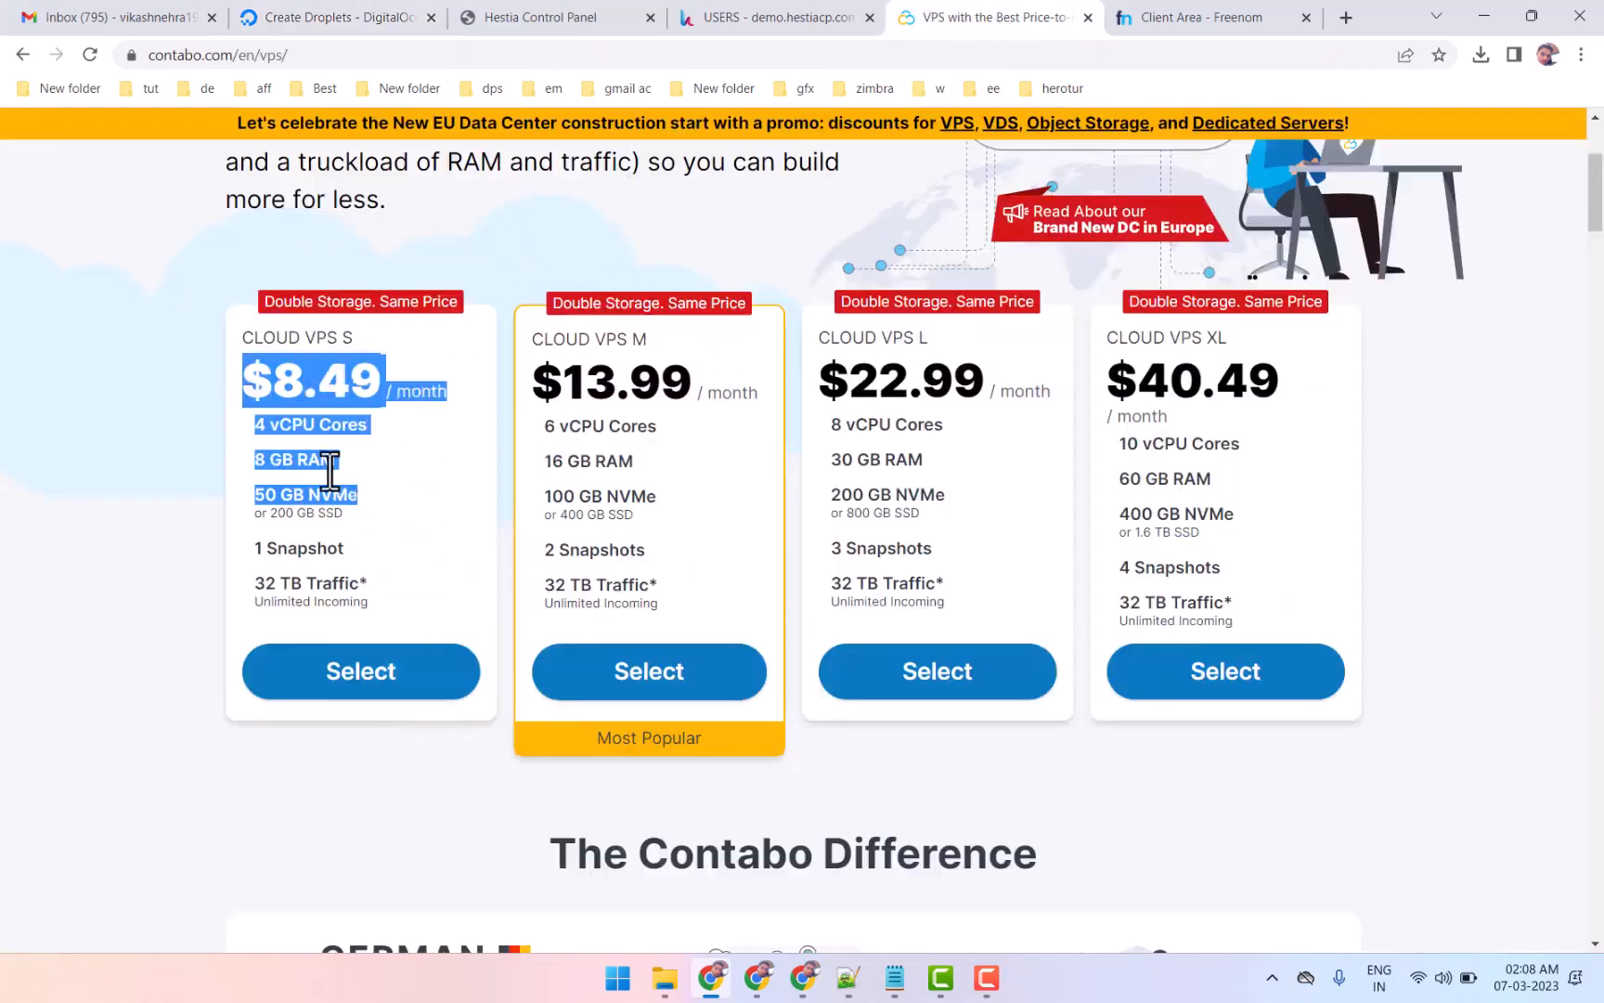
pyautogui.click(257, 468)
pyautogui.moveTo(258, 467); pyautogui.dragTo(347, 464)
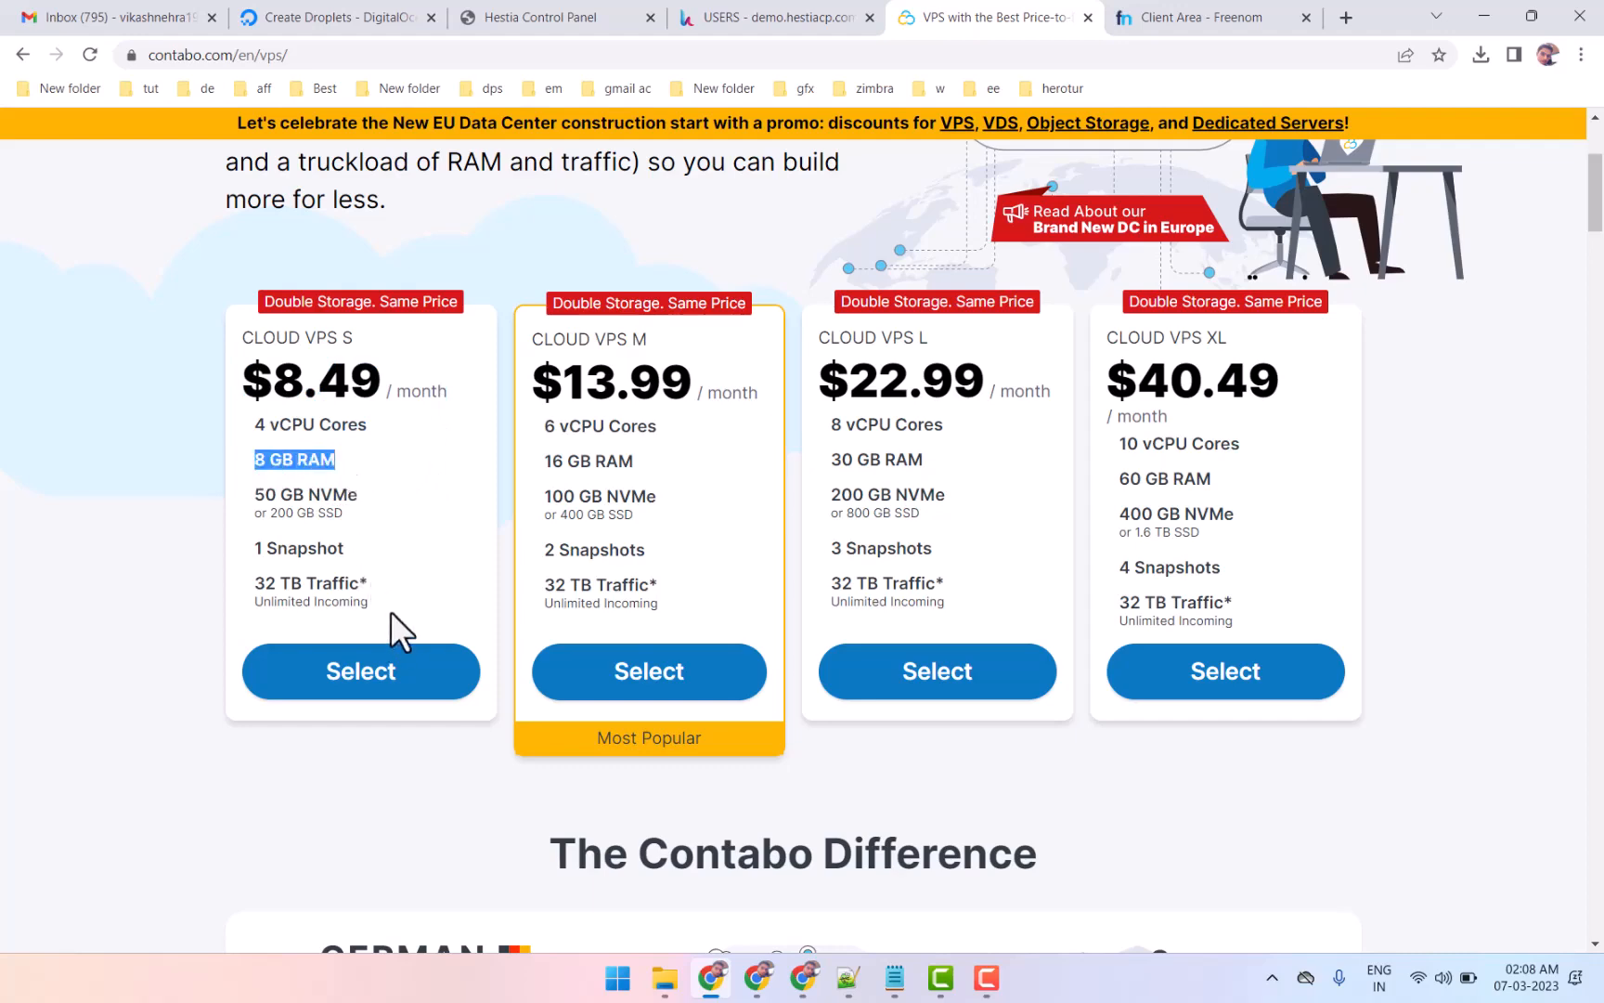
pyautogui.click(334, 13)
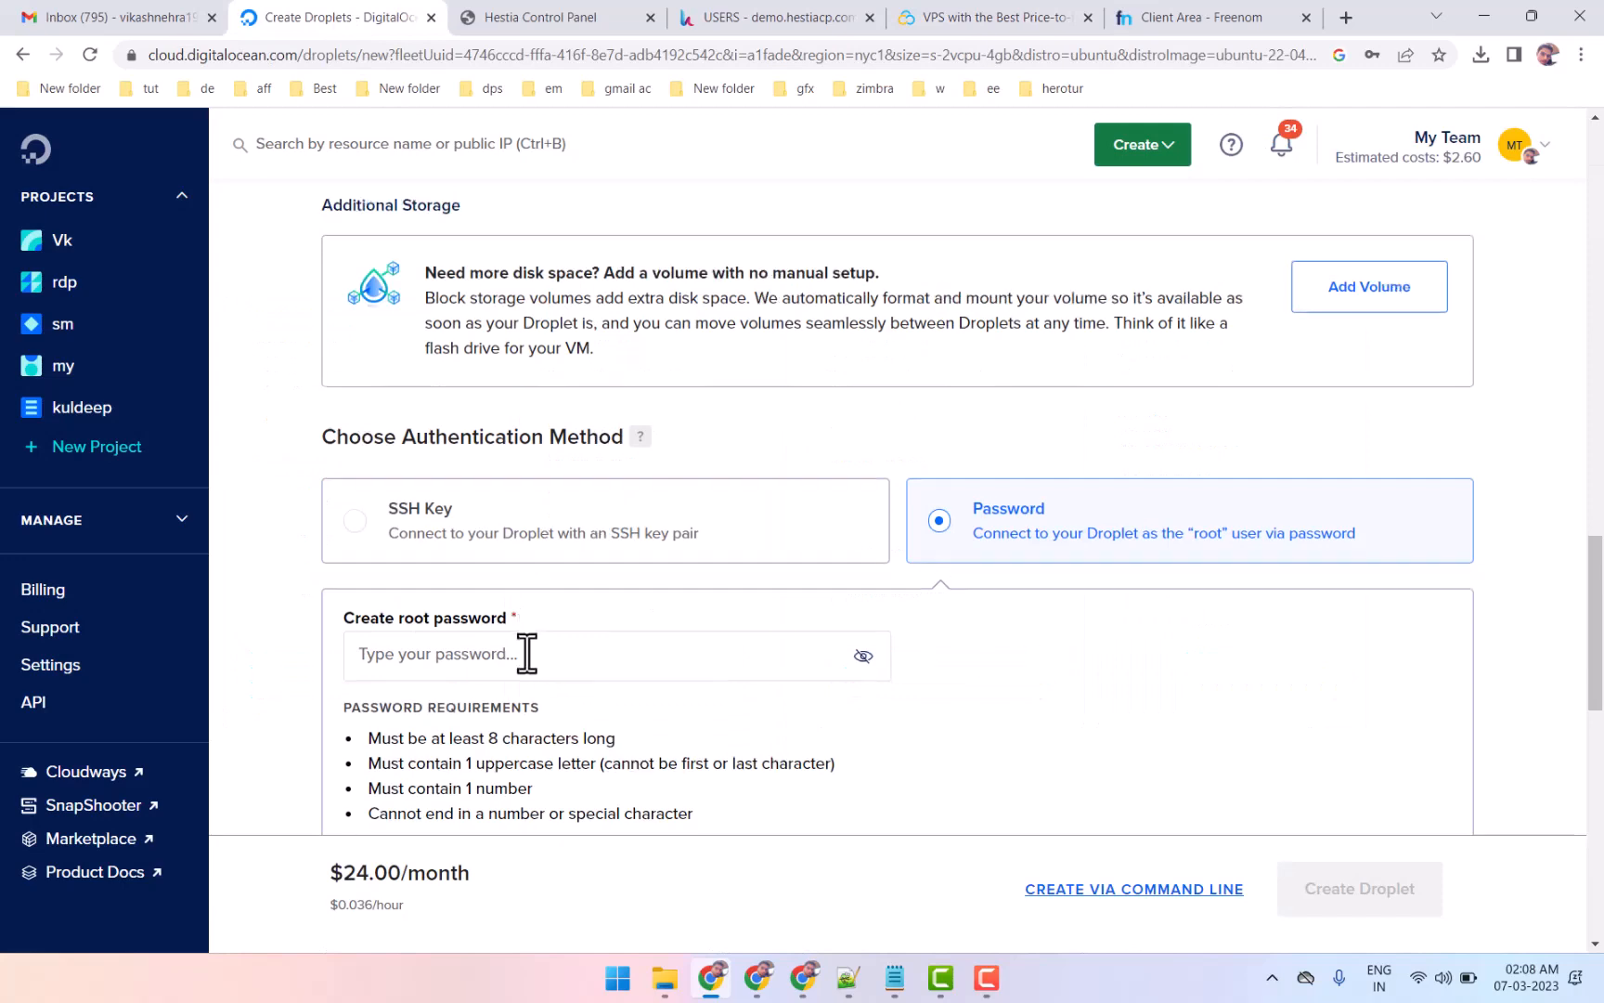
# Write a new root password on the empty last line of the Notepad note and copy it
pyautogui.scroll(-1, 527, 655)
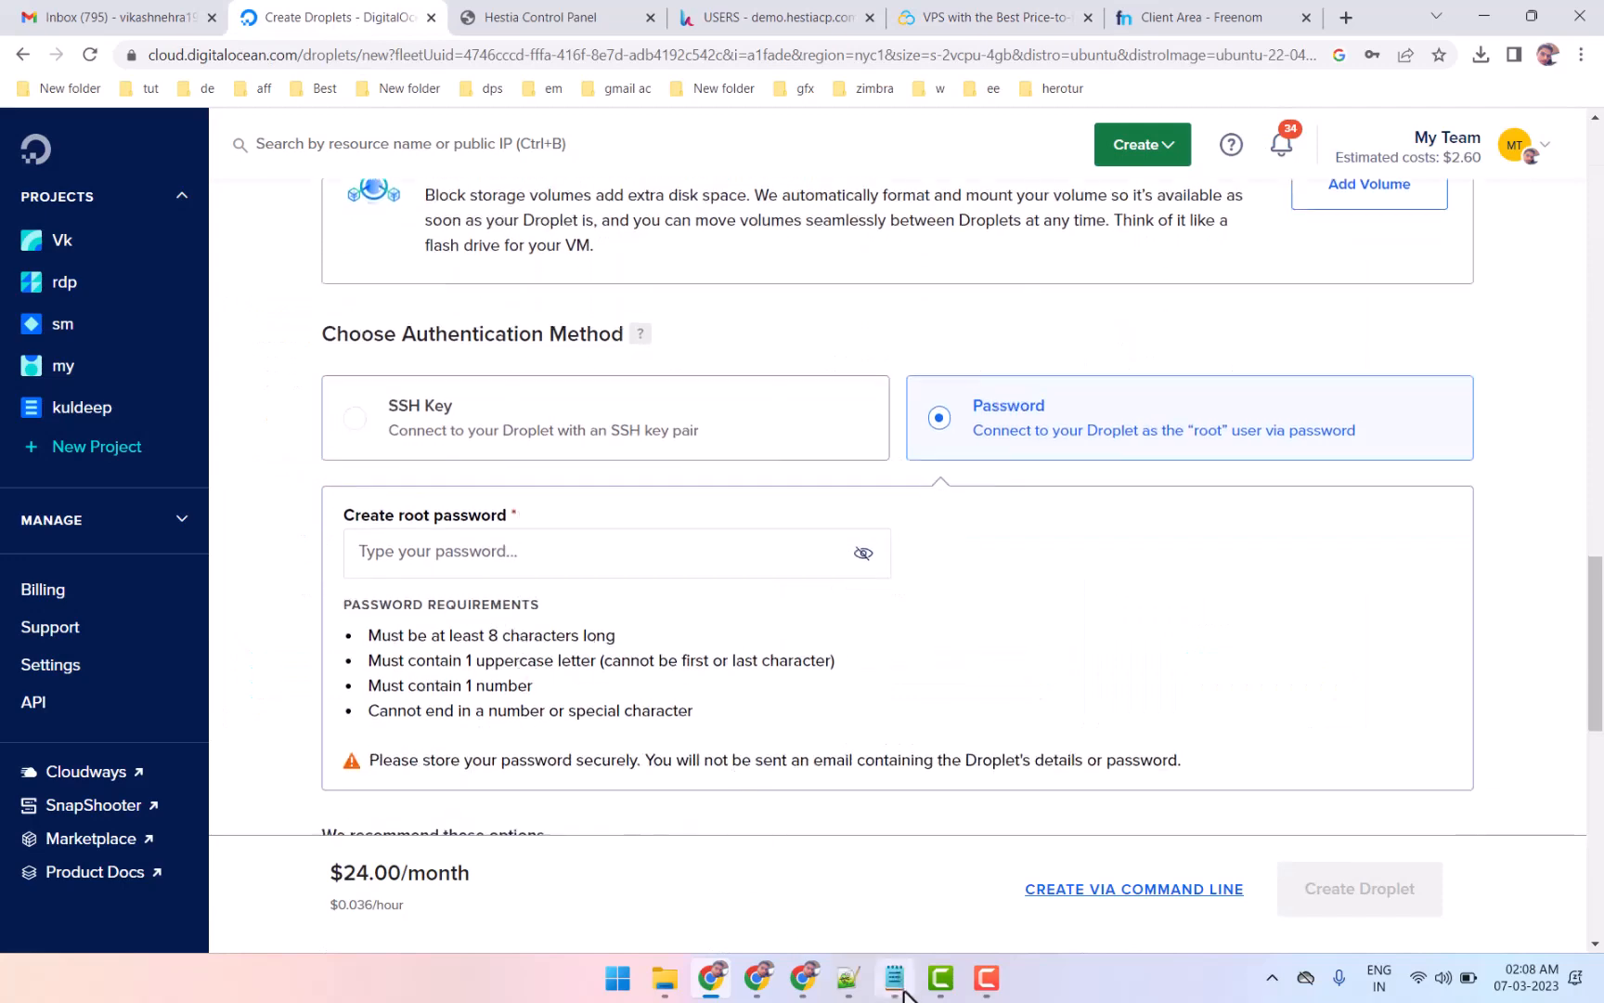
pyautogui.click(544, 553)
pyautogui.scroll(-1, 811, 592)
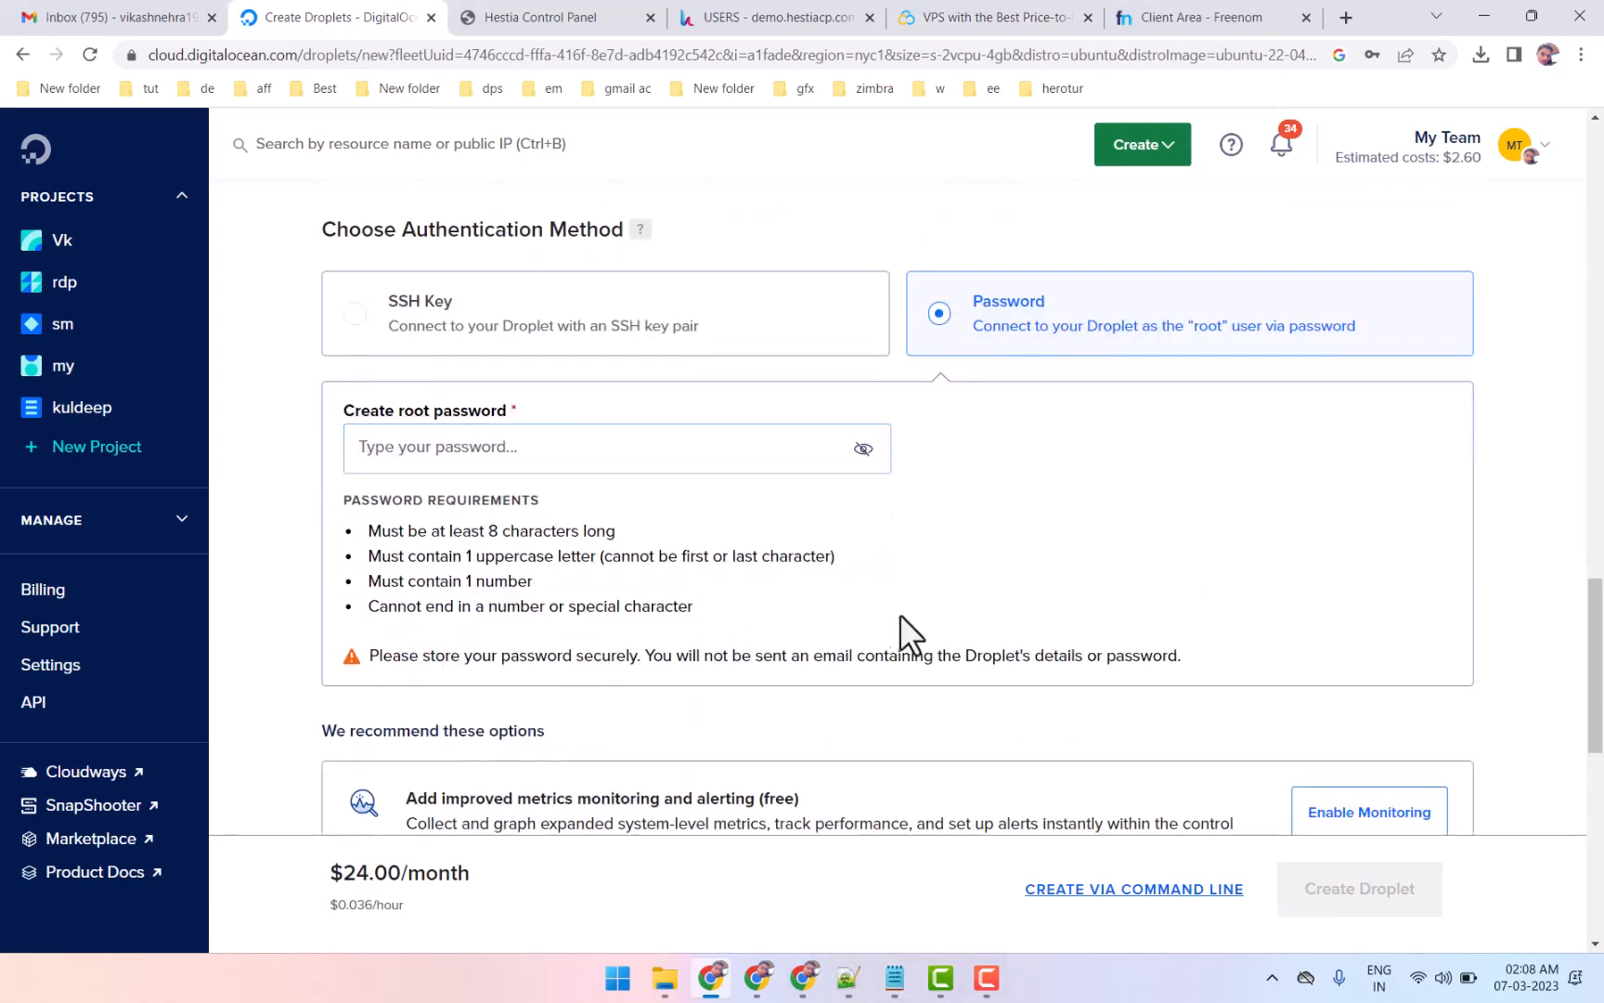
pyautogui.click(894, 978)
pyautogui.click(545, 636)
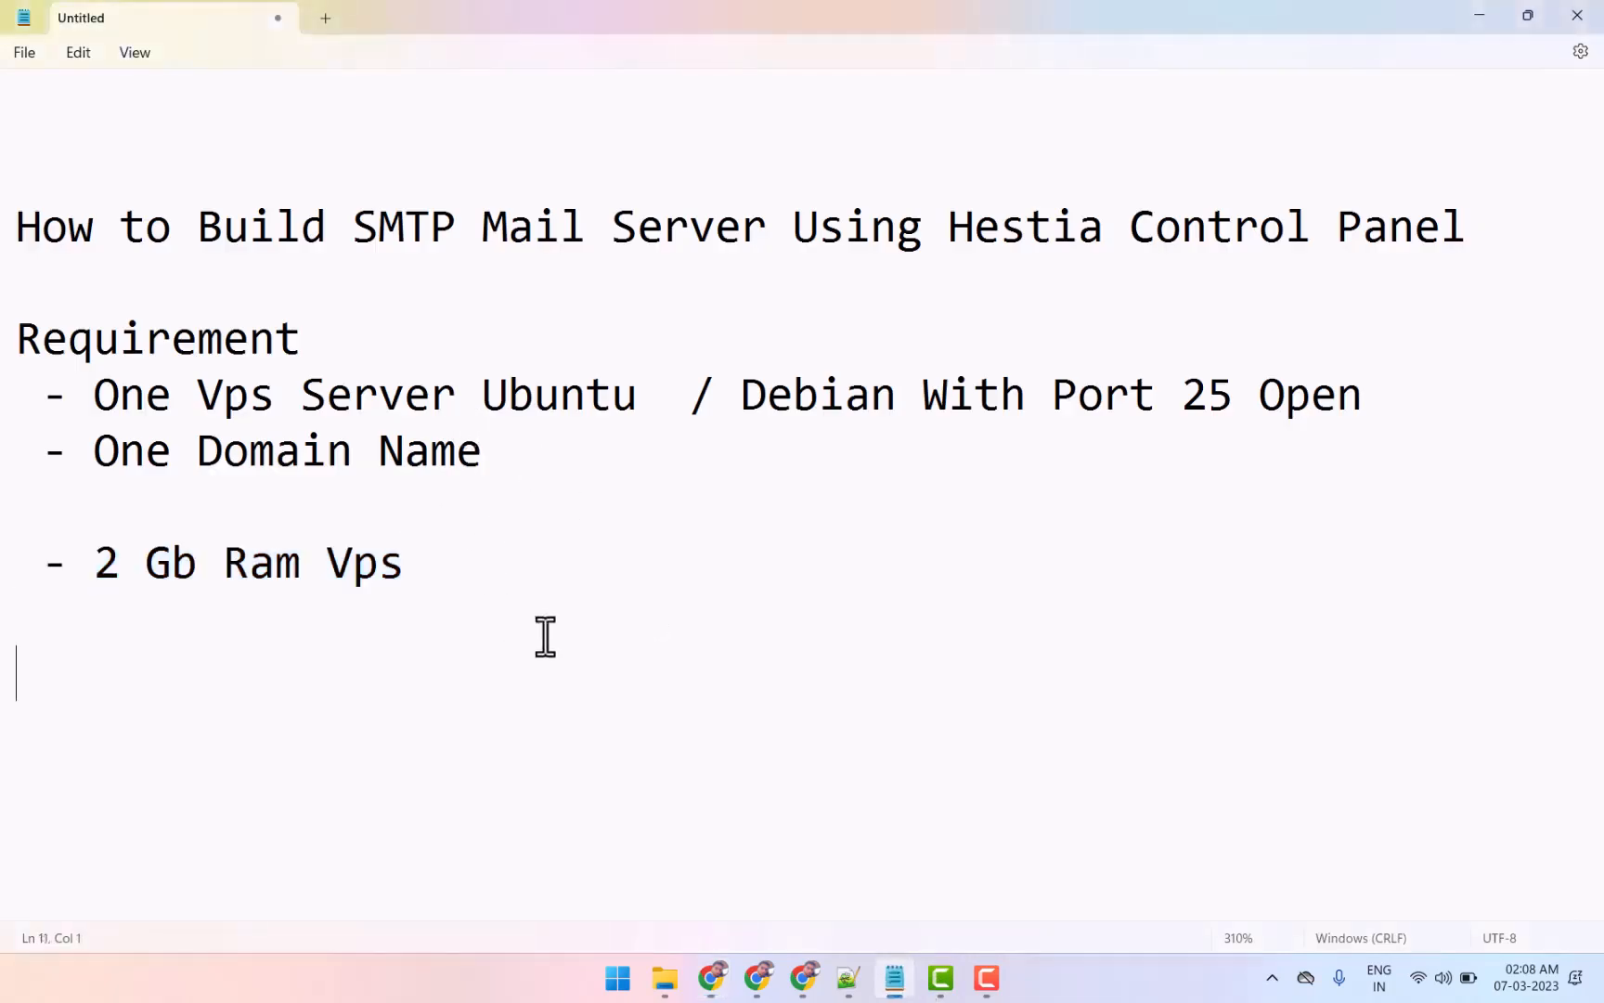
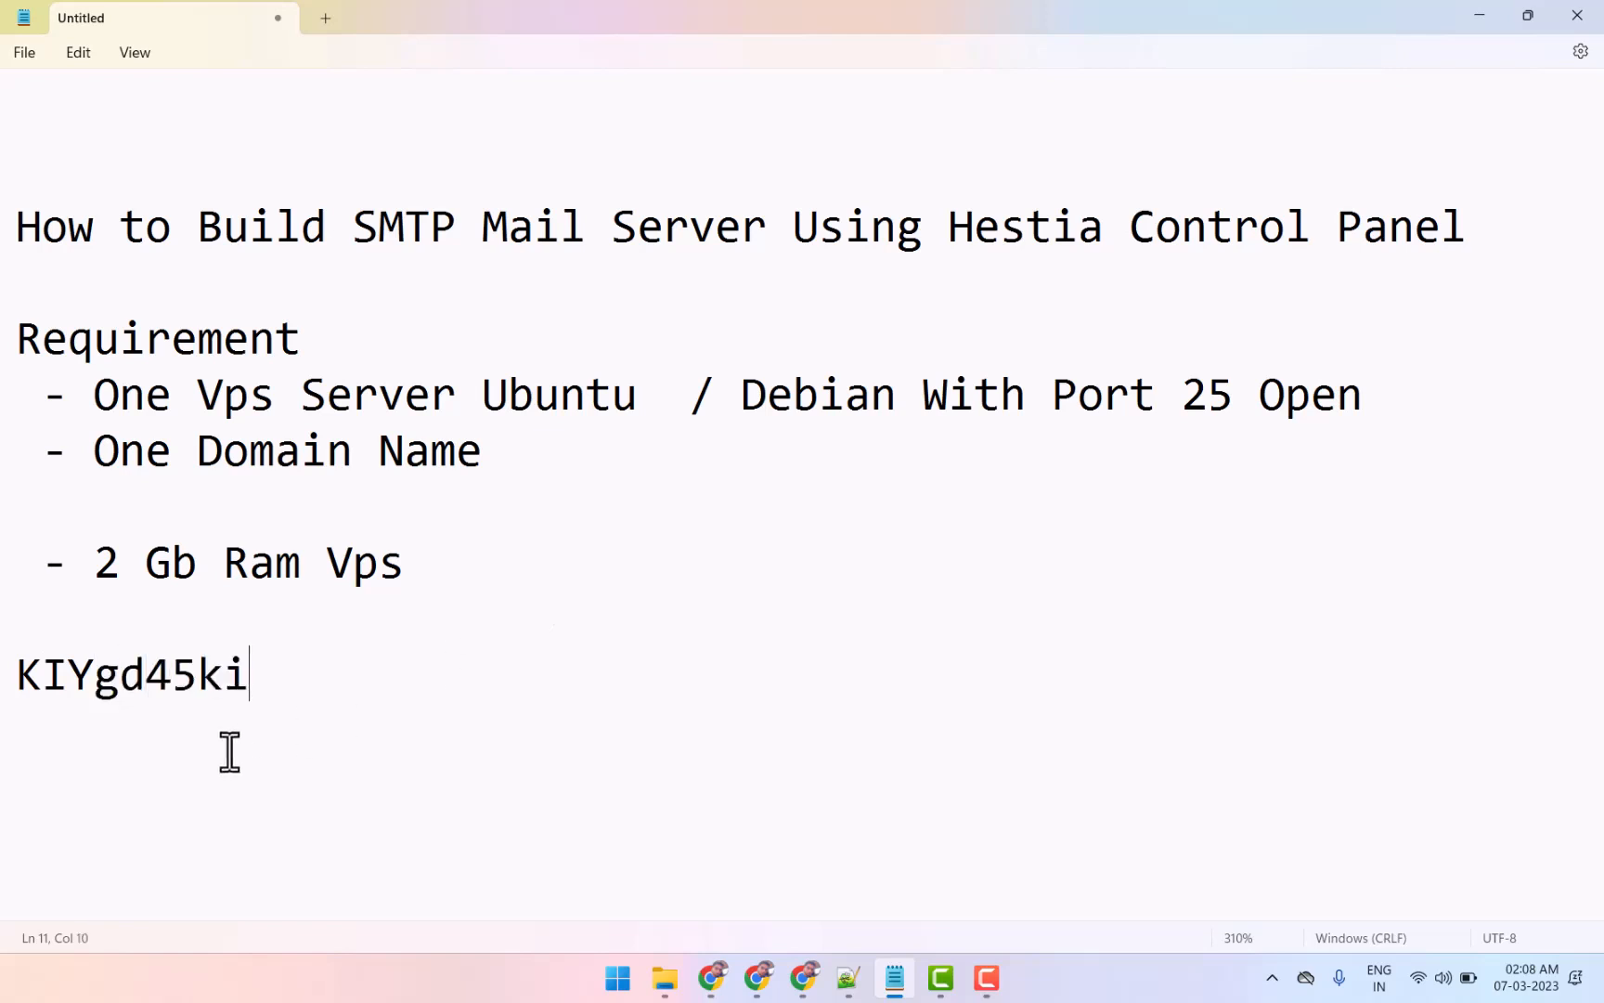
pyautogui.doubleClick(197, 673)
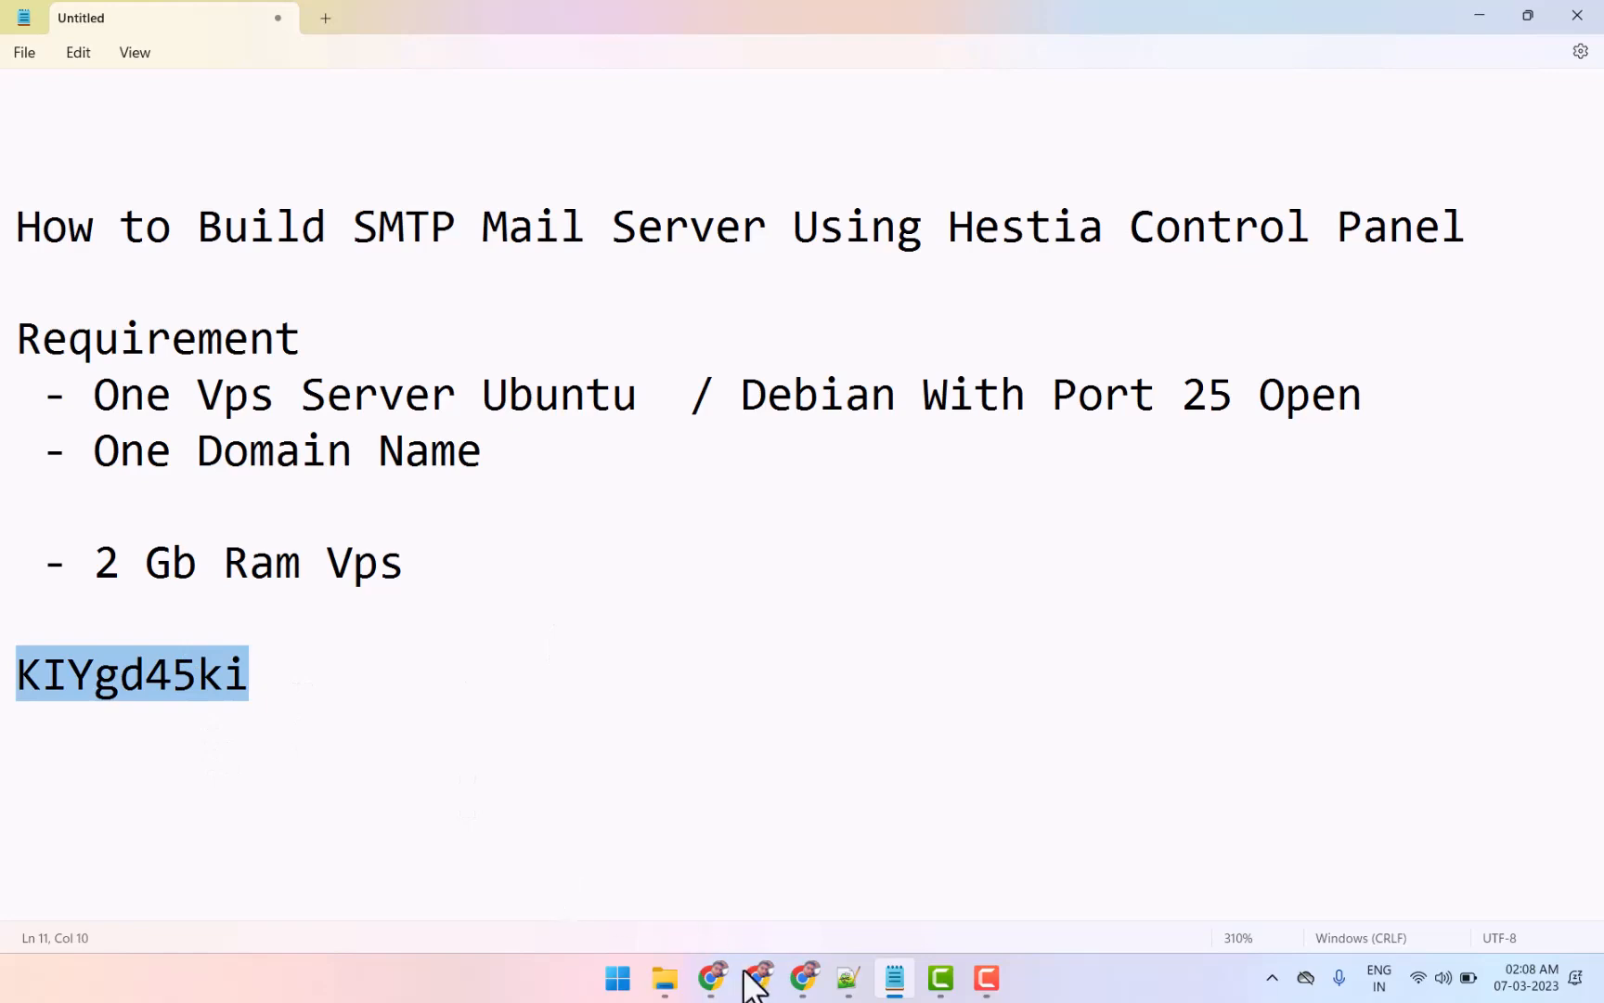
# Paste the copied root password into the Droplet's root password field in Chrome
pyautogui.click(711, 977)
pyautogui.click(502, 453)
pyautogui.hotkey('ctrl', 'v')
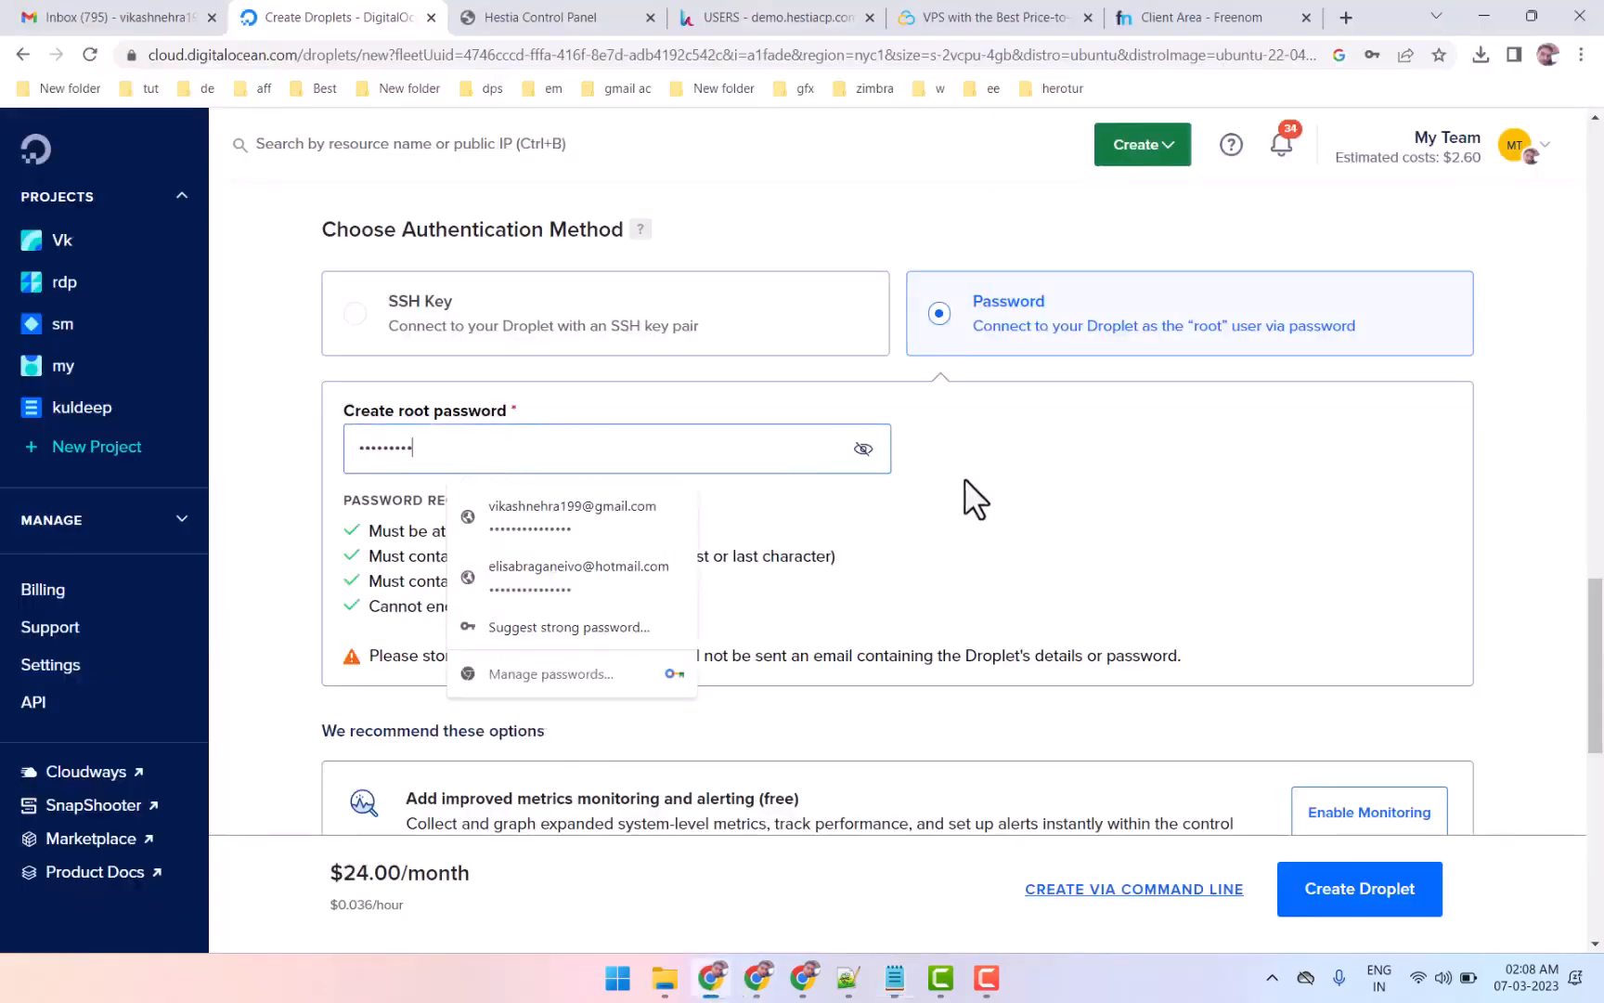
pyautogui.click(1057, 488)
# Label the root password line in the Notepad note by inserting "pass = " in front of it
pyautogui.click(892, 975)
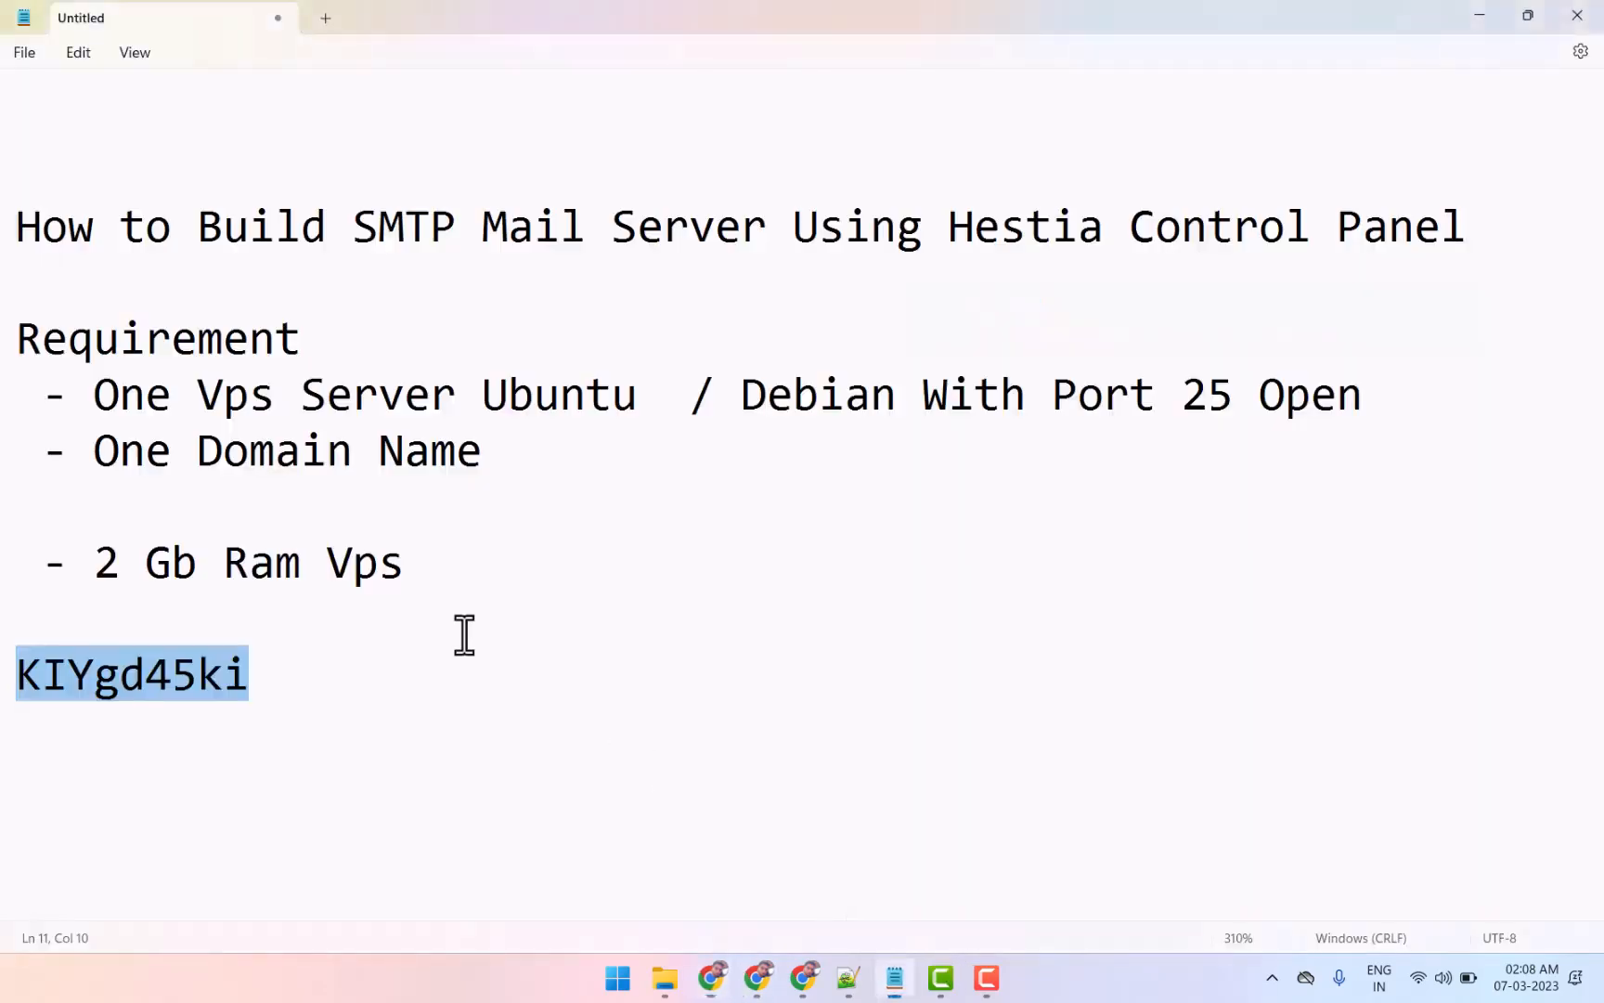
pyautogui.moveTo(267, 672); pyautogui.dragTo(0, 676)
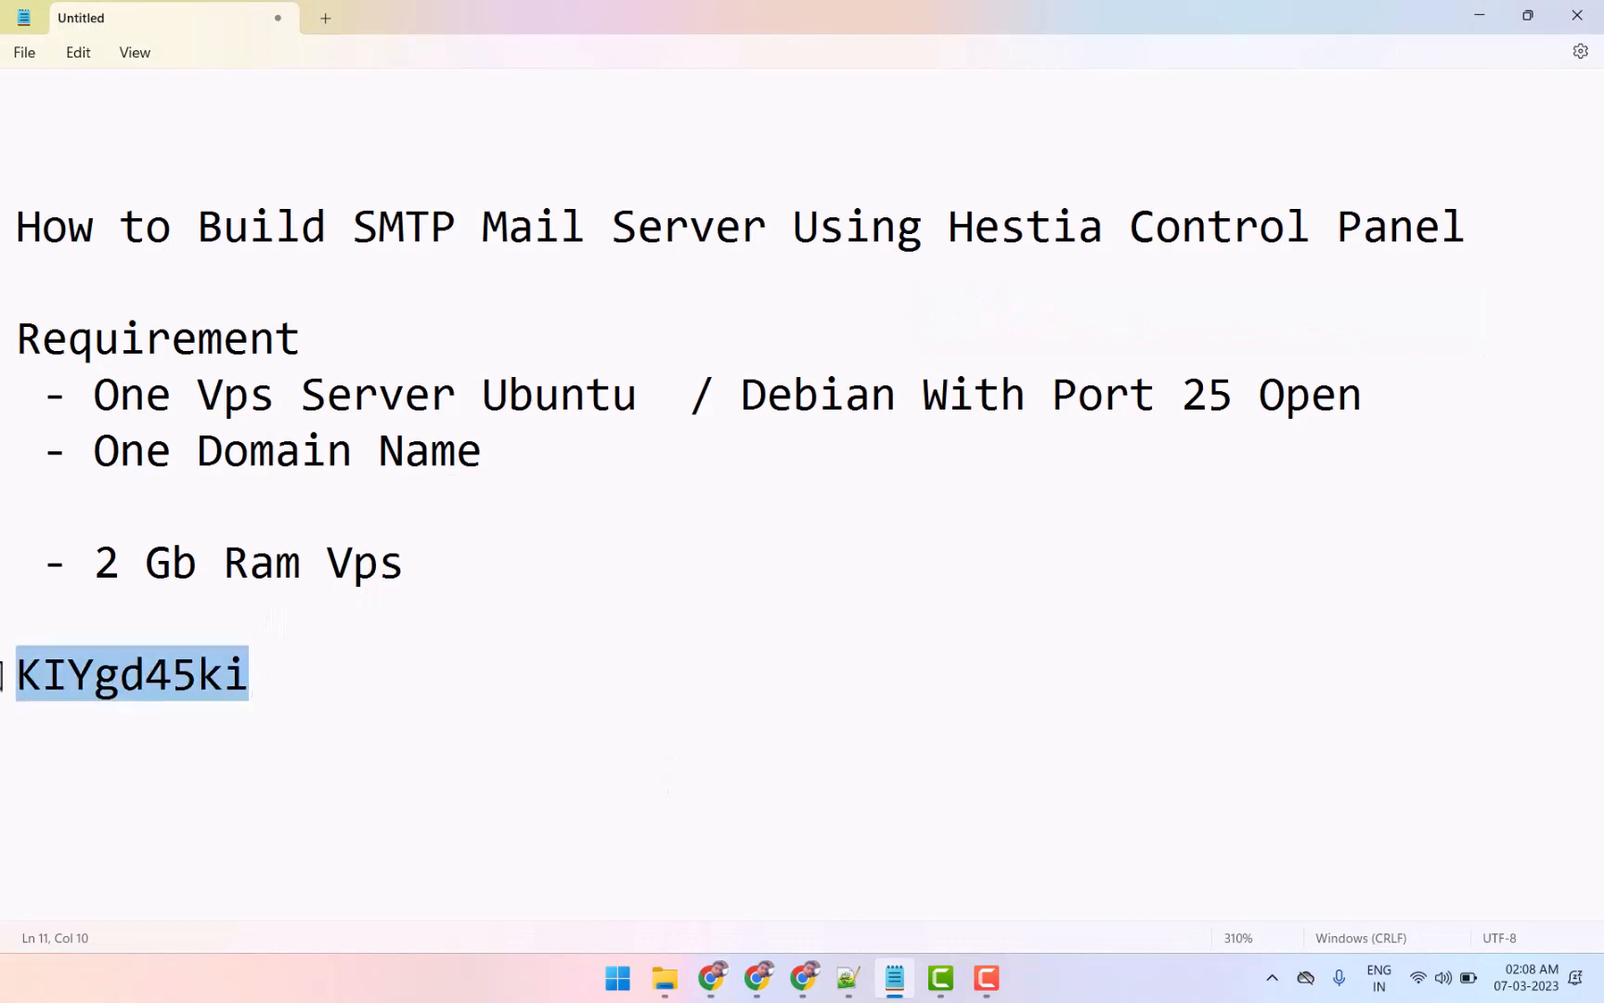
pyautogui.click(14, 673)
pyautogui.write('pas')
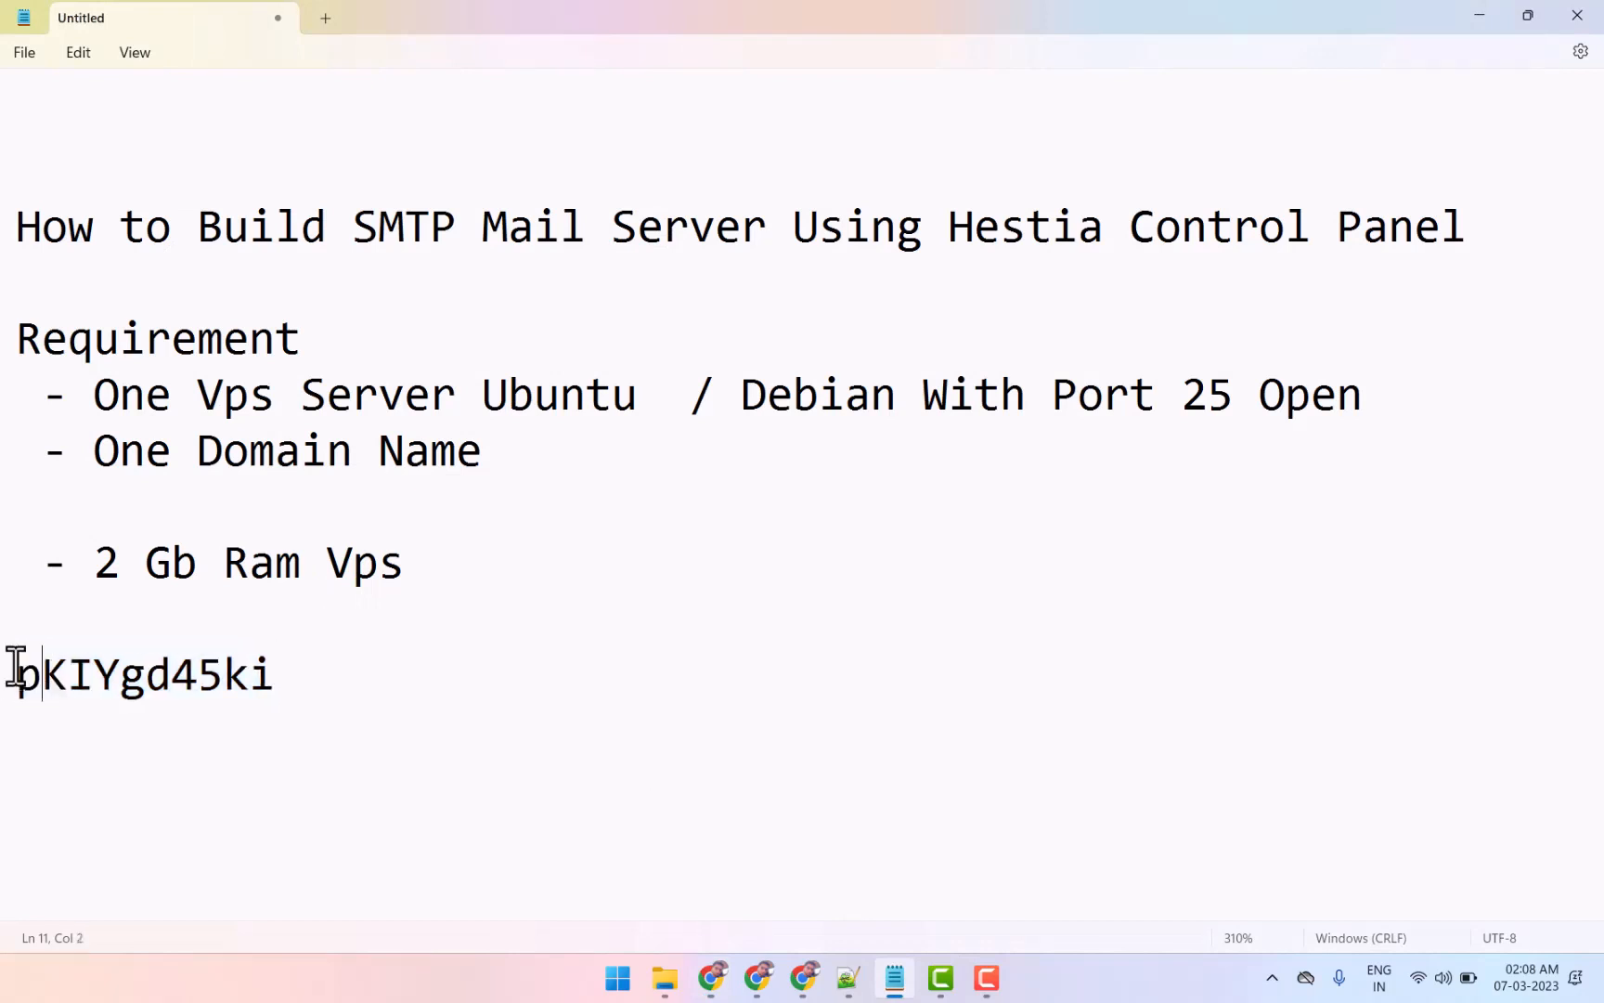
pyautogui.write('s =')
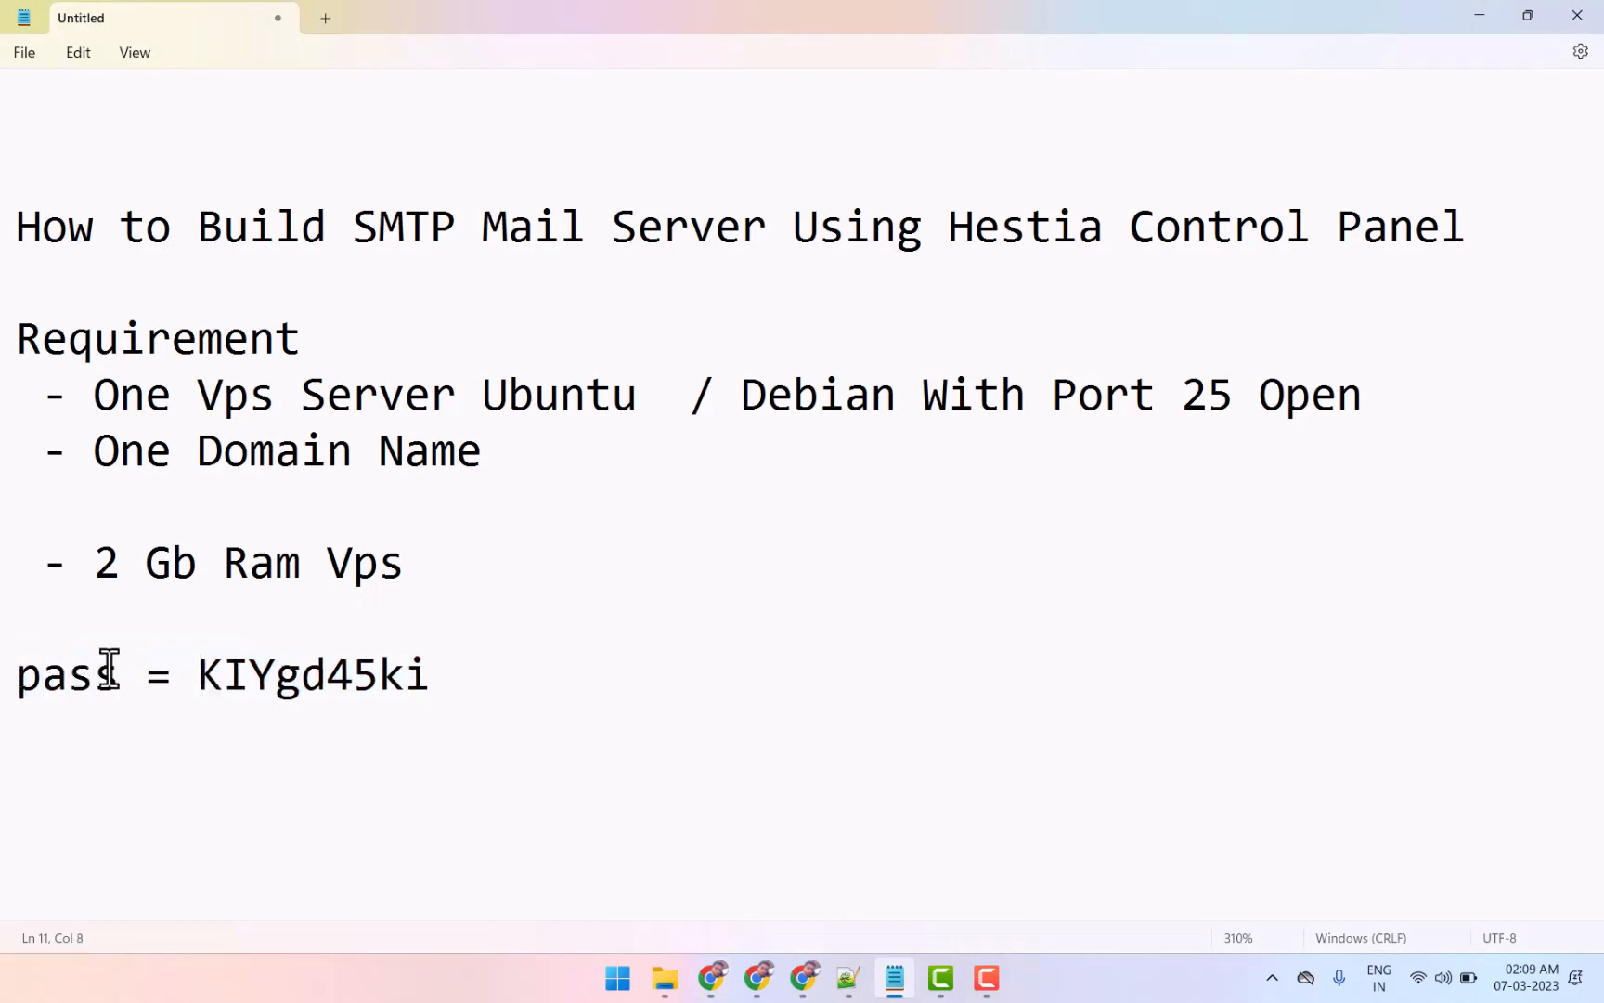
# Switch to Chrome, copy the domain name nordiqg.ml from the Freenom DNS page and return to the Droplet form
pyautogui.click(718, 984)
pyautogui.scroll(-4, 783, 697)
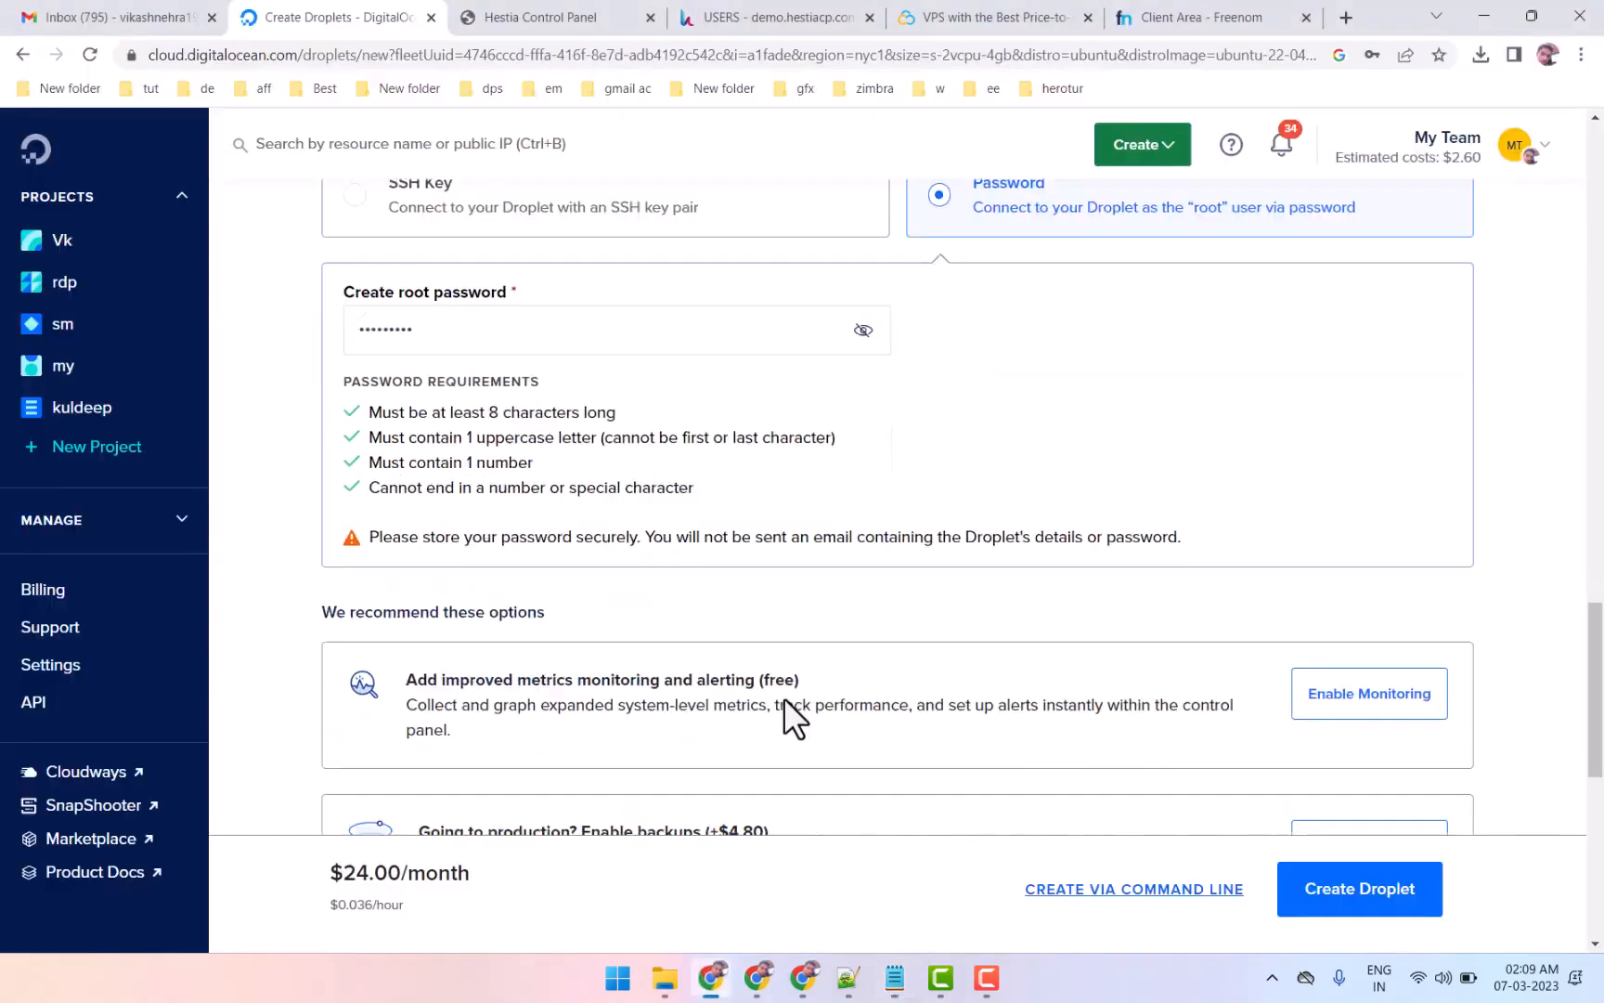
pyautogui.scroll(-5, 782, 697)
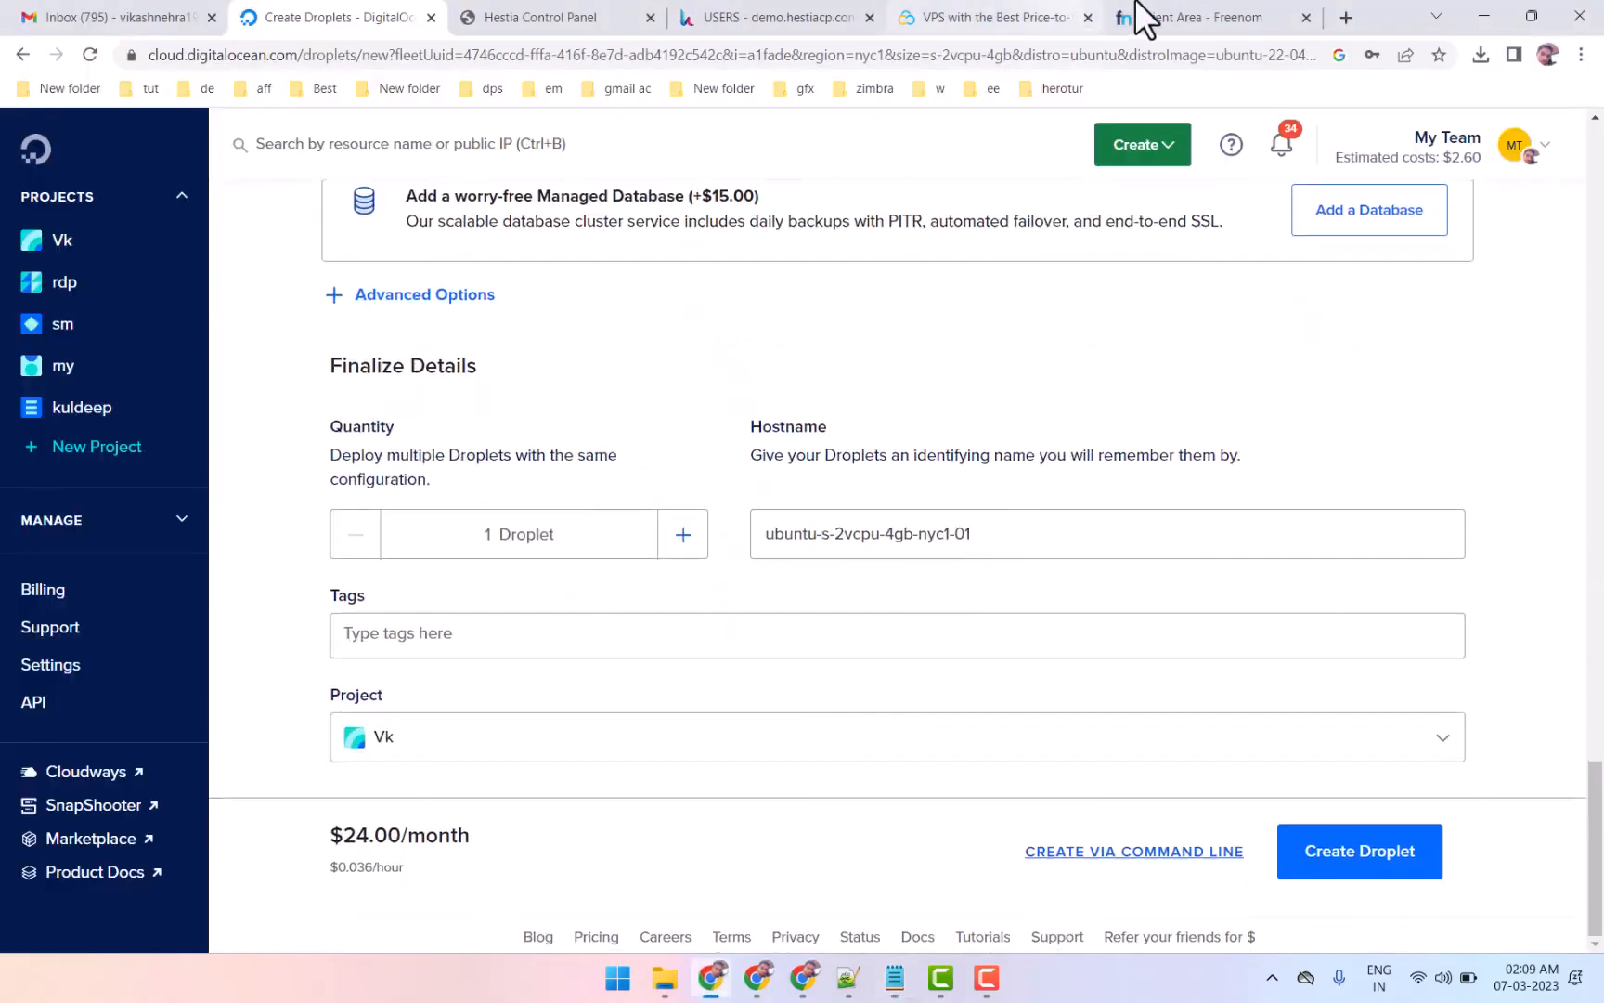
pyautogui.click(1139, 16)
pyautogui.rightClick(986, 227)
pyautogui.click(1012, 247)
pyautogui.click(404, 22)
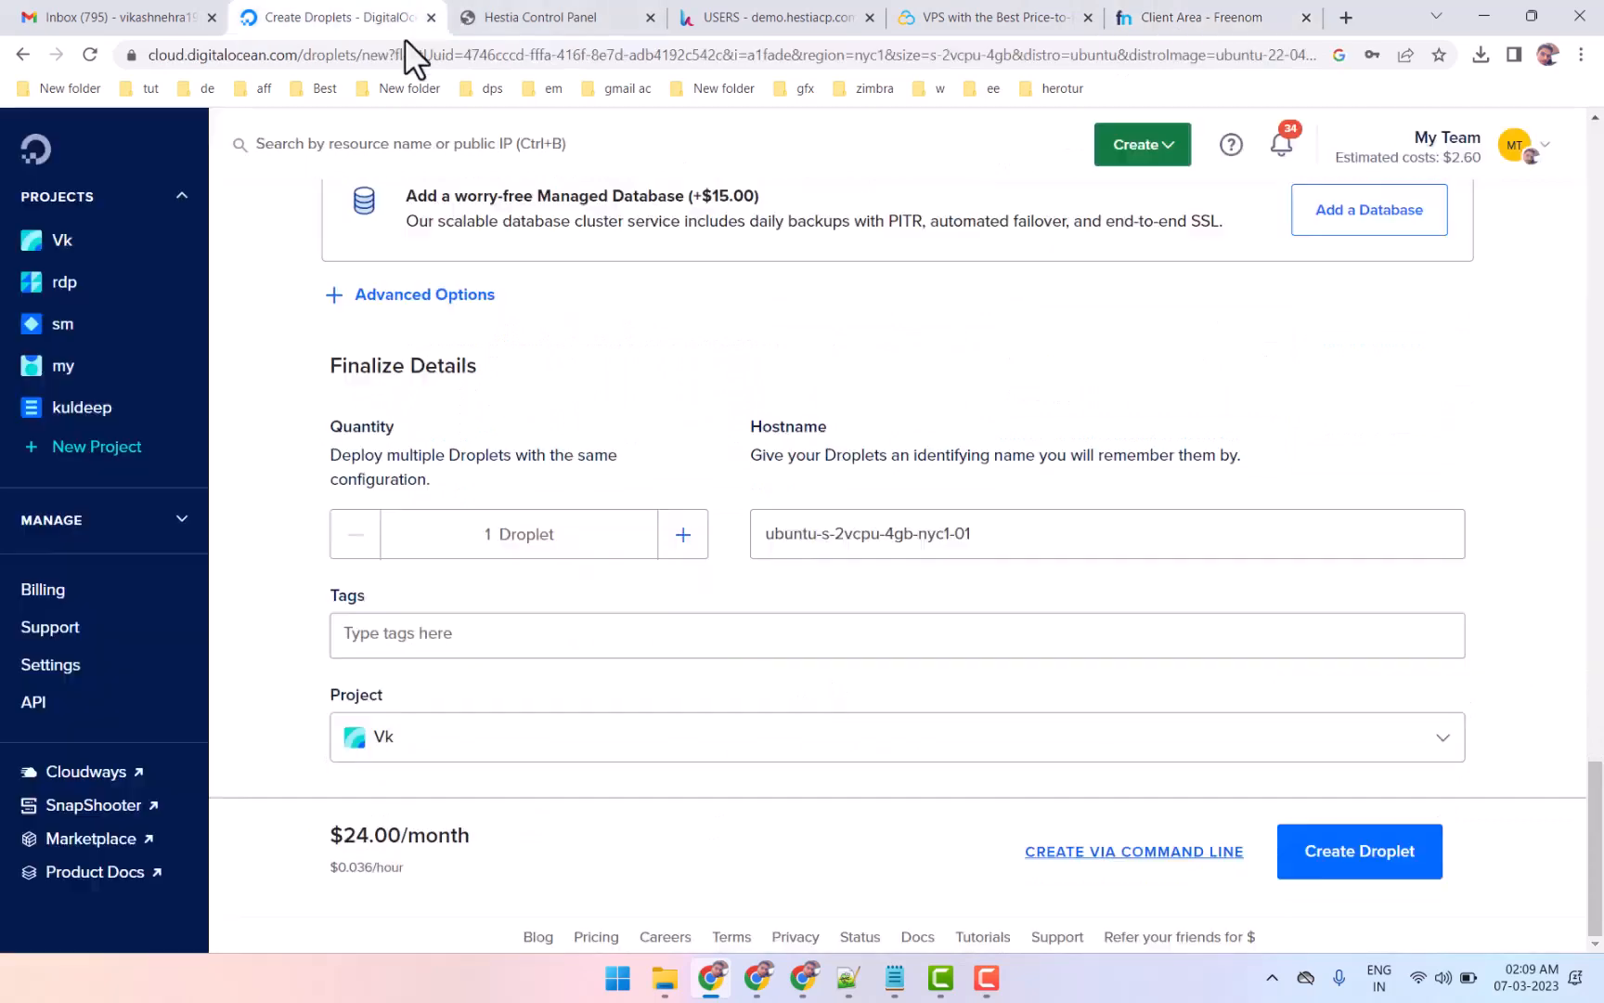
# Set the Droplet's hostname to nordiqg.ml, create the Droplet and dismiss the browser's offer to update the saved password
pyautogui.moveTo(1015, 534); pyautogui.dragTo(512, 548)
pyautogui.write('nordiqg.ml')
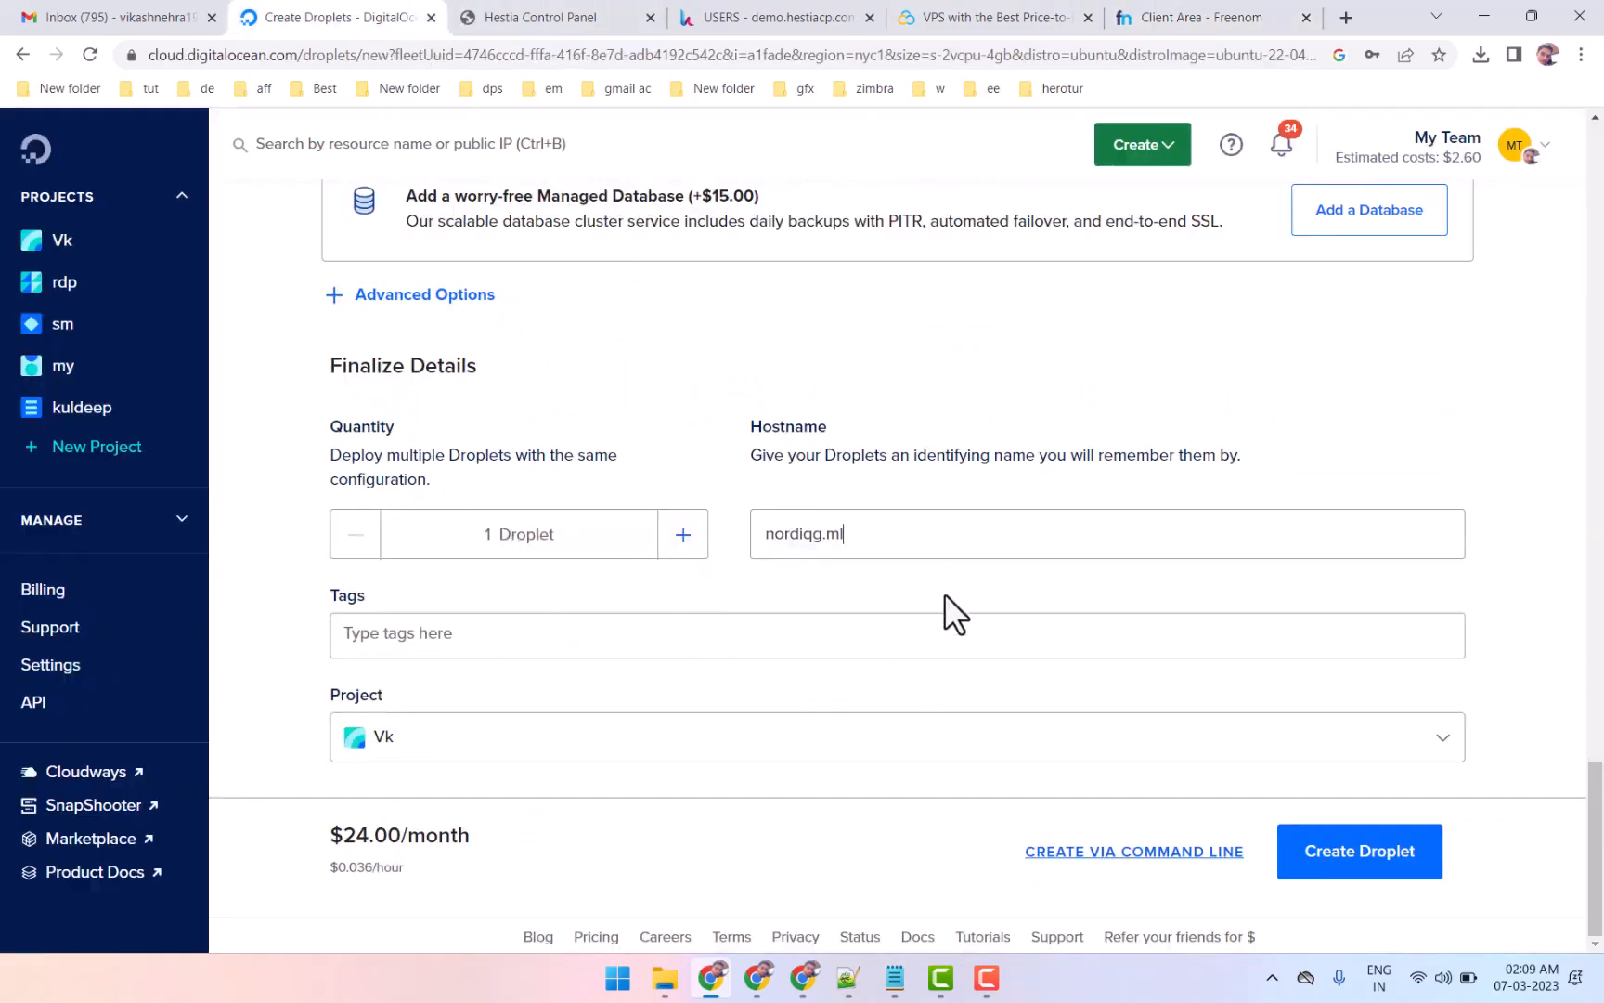
pyautogui.click(1344, 848)
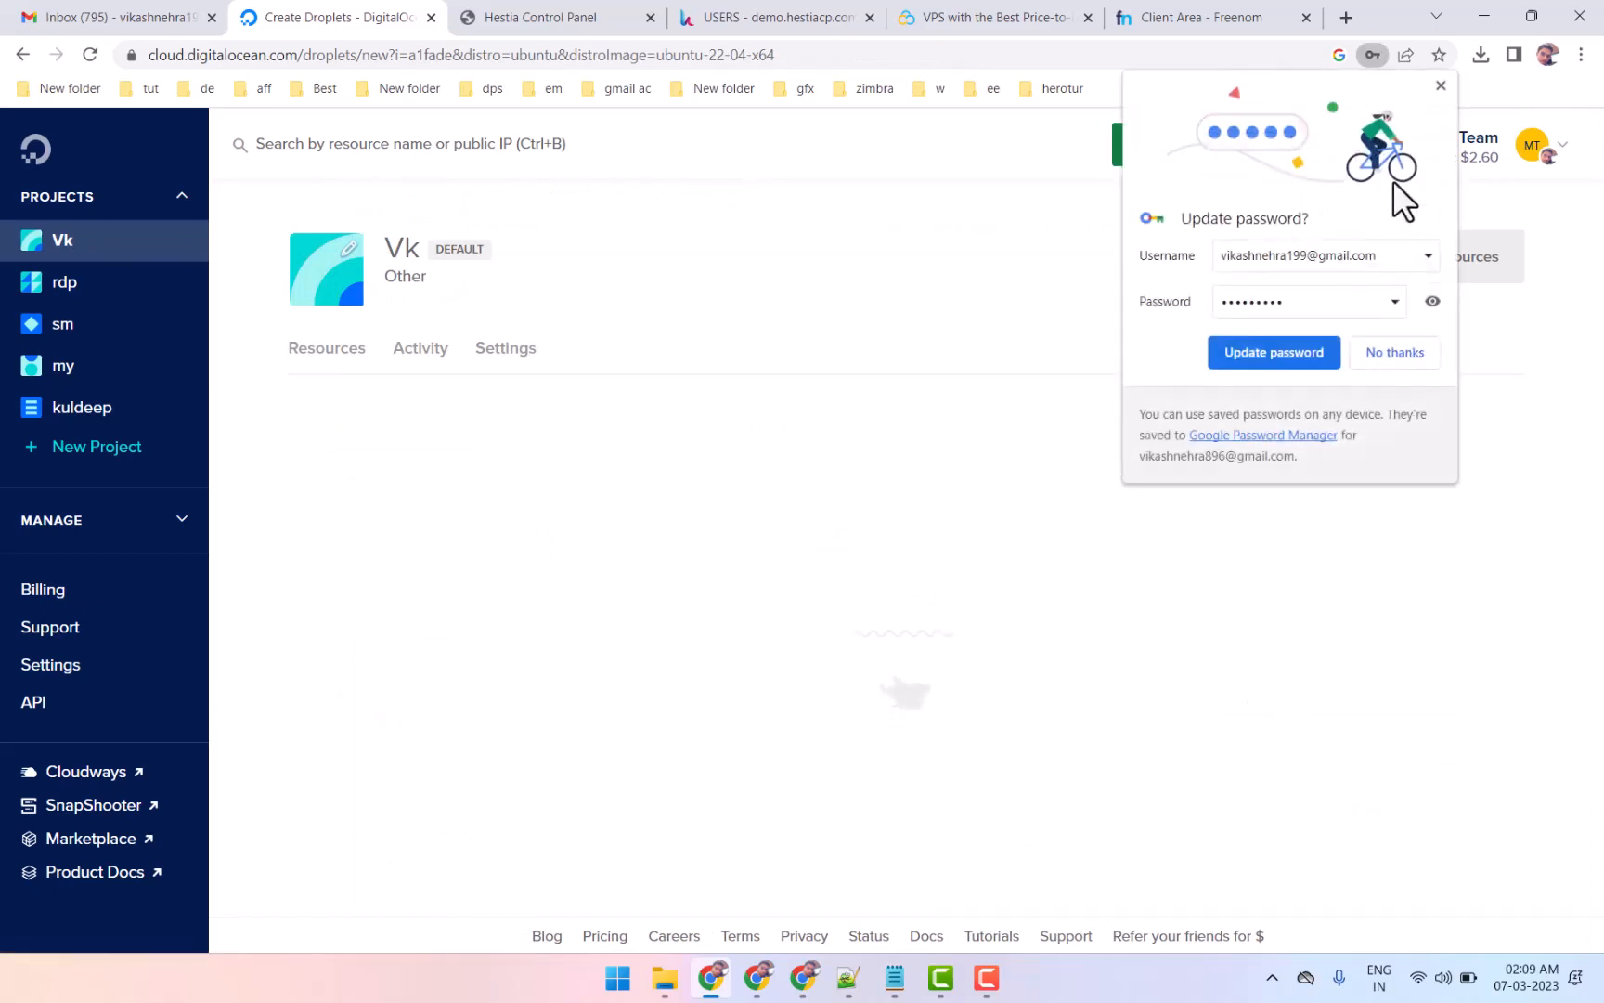
pyautogui.click(1440, 85)
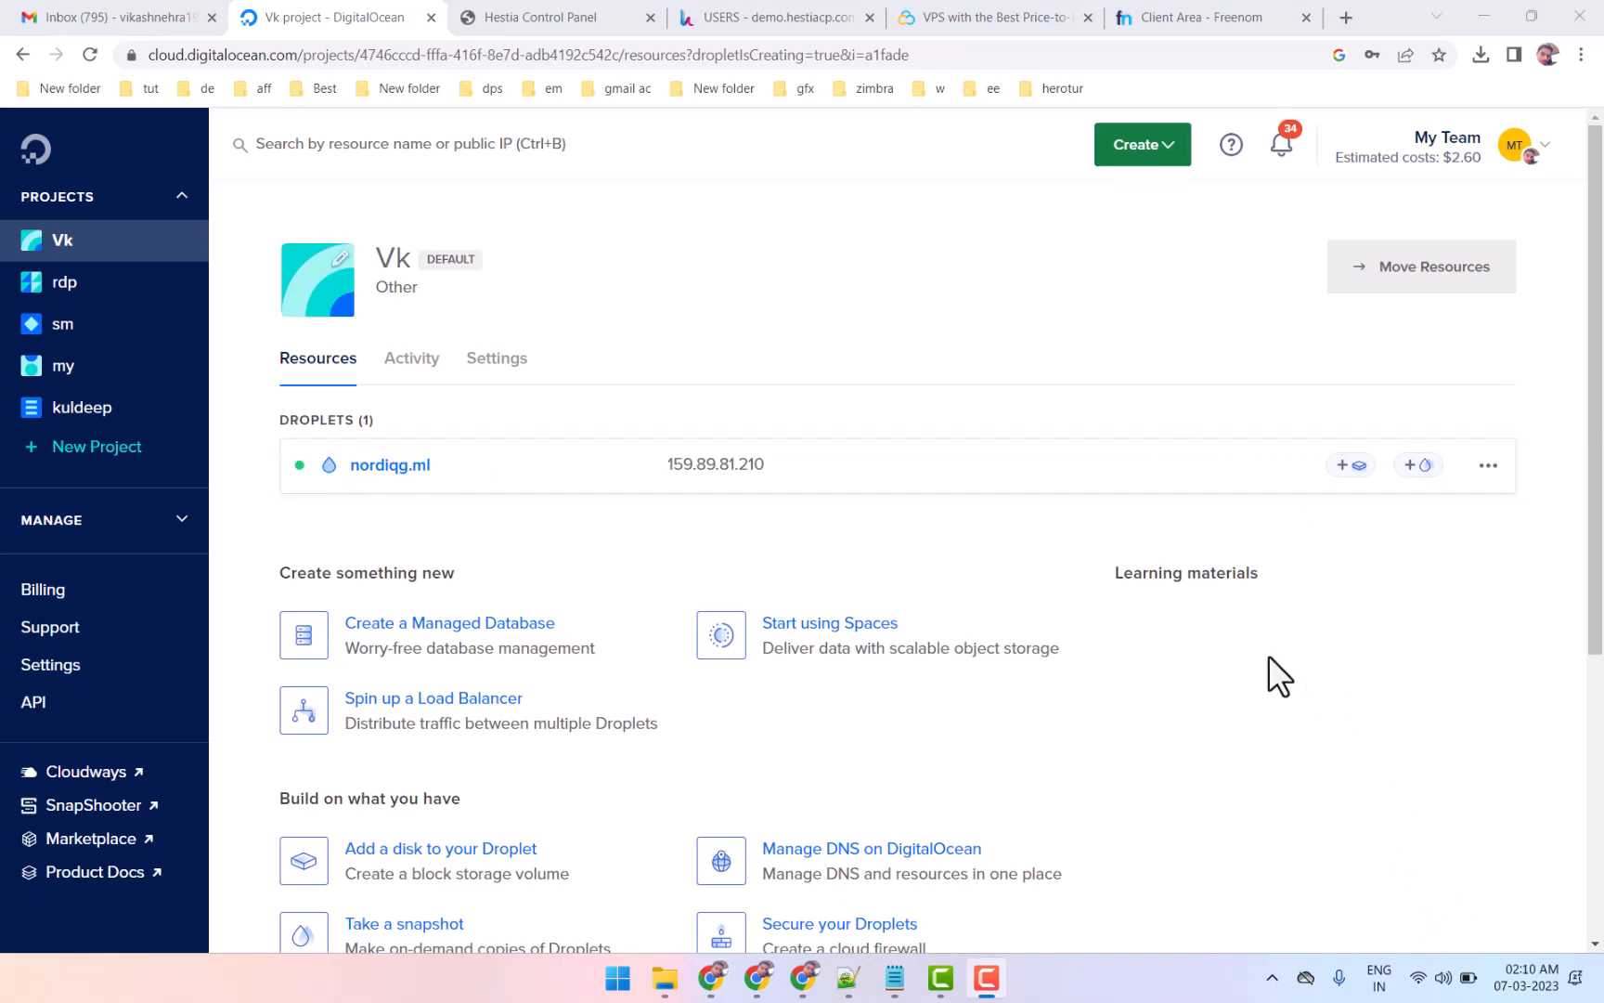
# Copy the new Droplet's IP address and add three more record rows to Freenom's DNS management for nordiqg.ml
pyautogui.moveTo(791, 471)
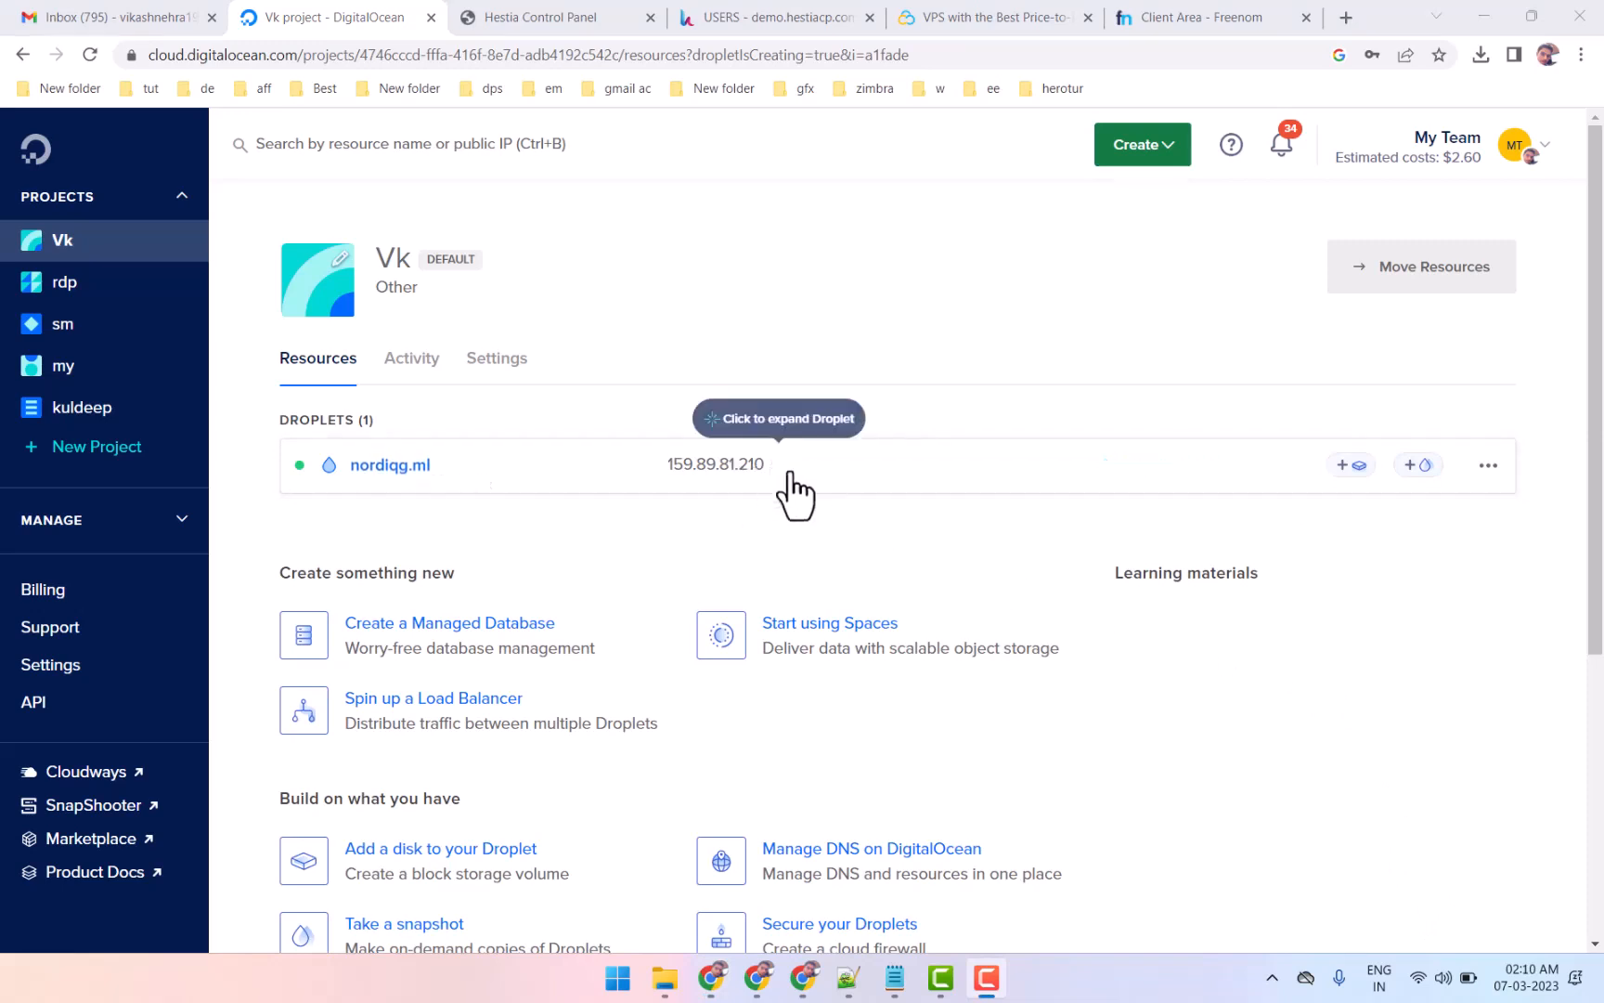
pyautogui.click(785, 465)
pyautogui.click(1159, 16)
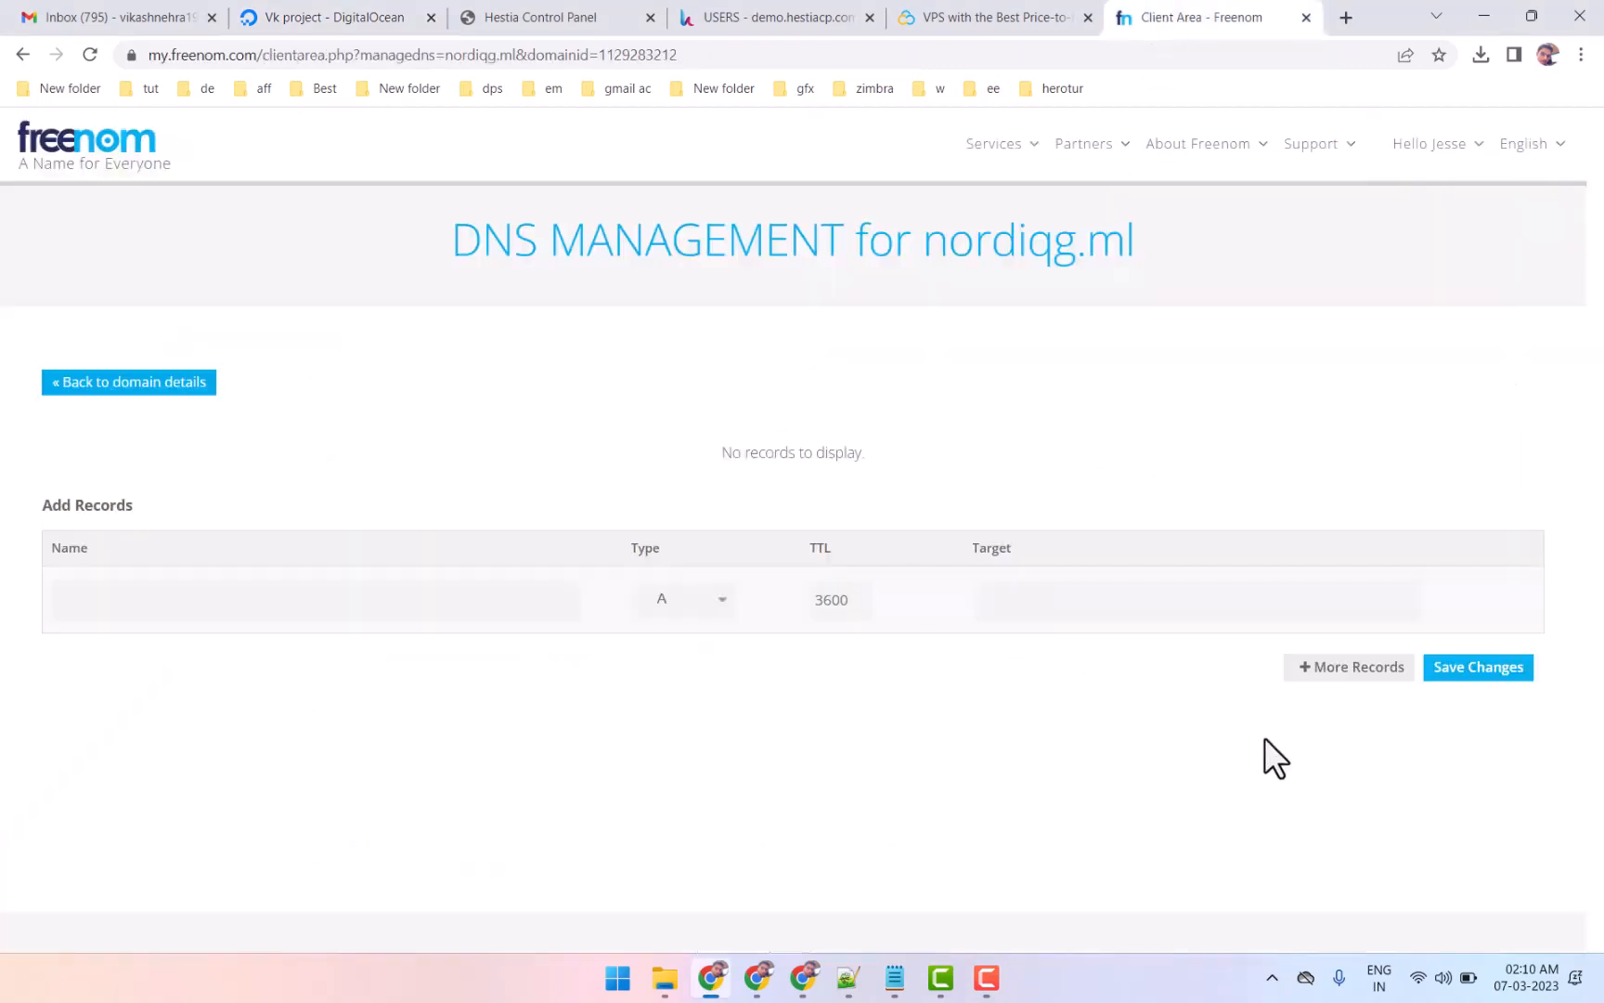
pyautogui.click(1319, 669)
pyautogui.scroll(-1, 1192, 705)
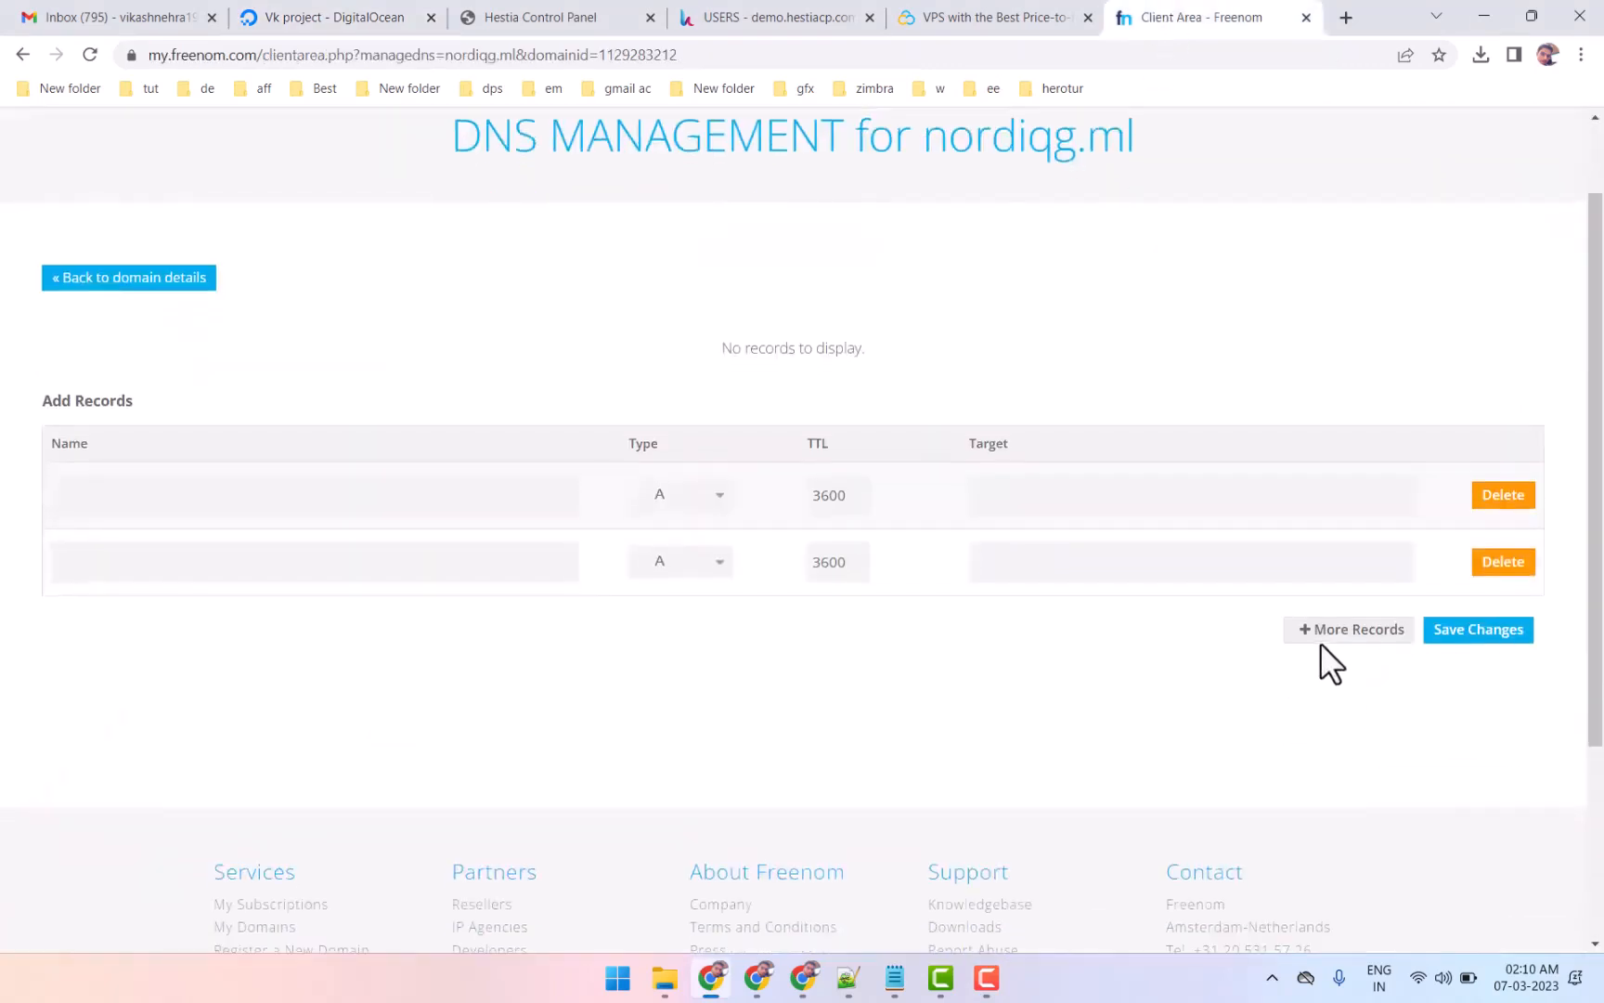
pyautogui.click(1322, 637)
pyautogui.click(1327, 696)
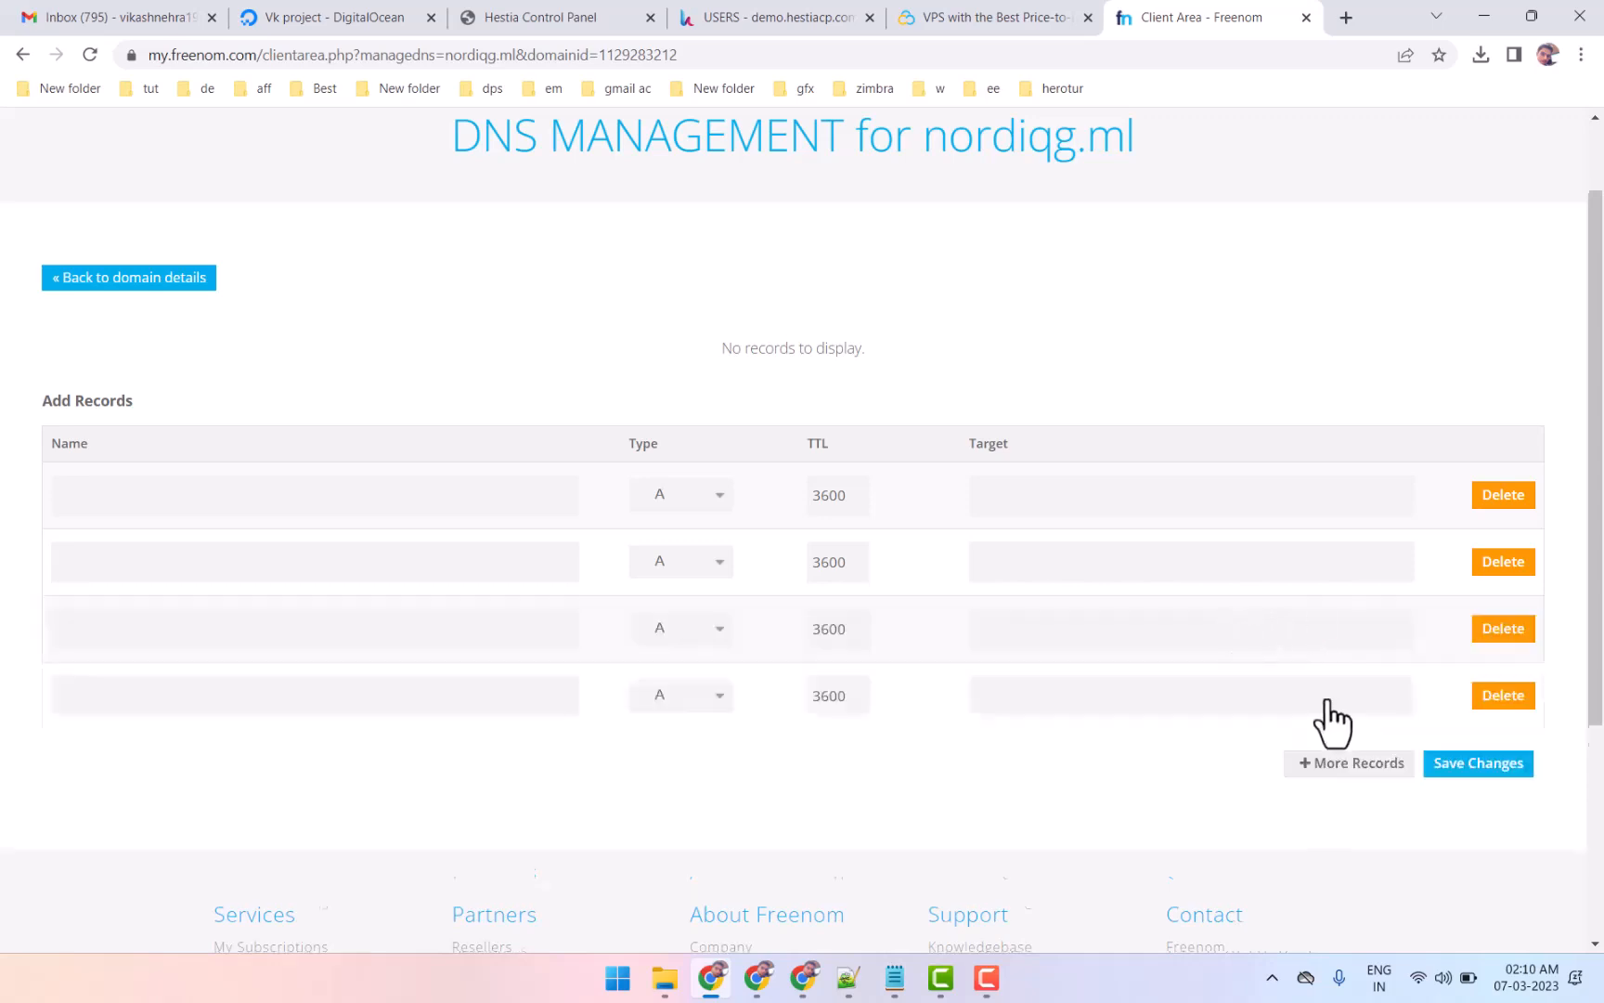
# Set the target of all four new A records to 159.89.81.210
pyautogui.click(1026, 514)
pyautogui.write('159.89.81.210')
pyautogui.click(1003, 555)
pyautogui.write('159.89.81.210')
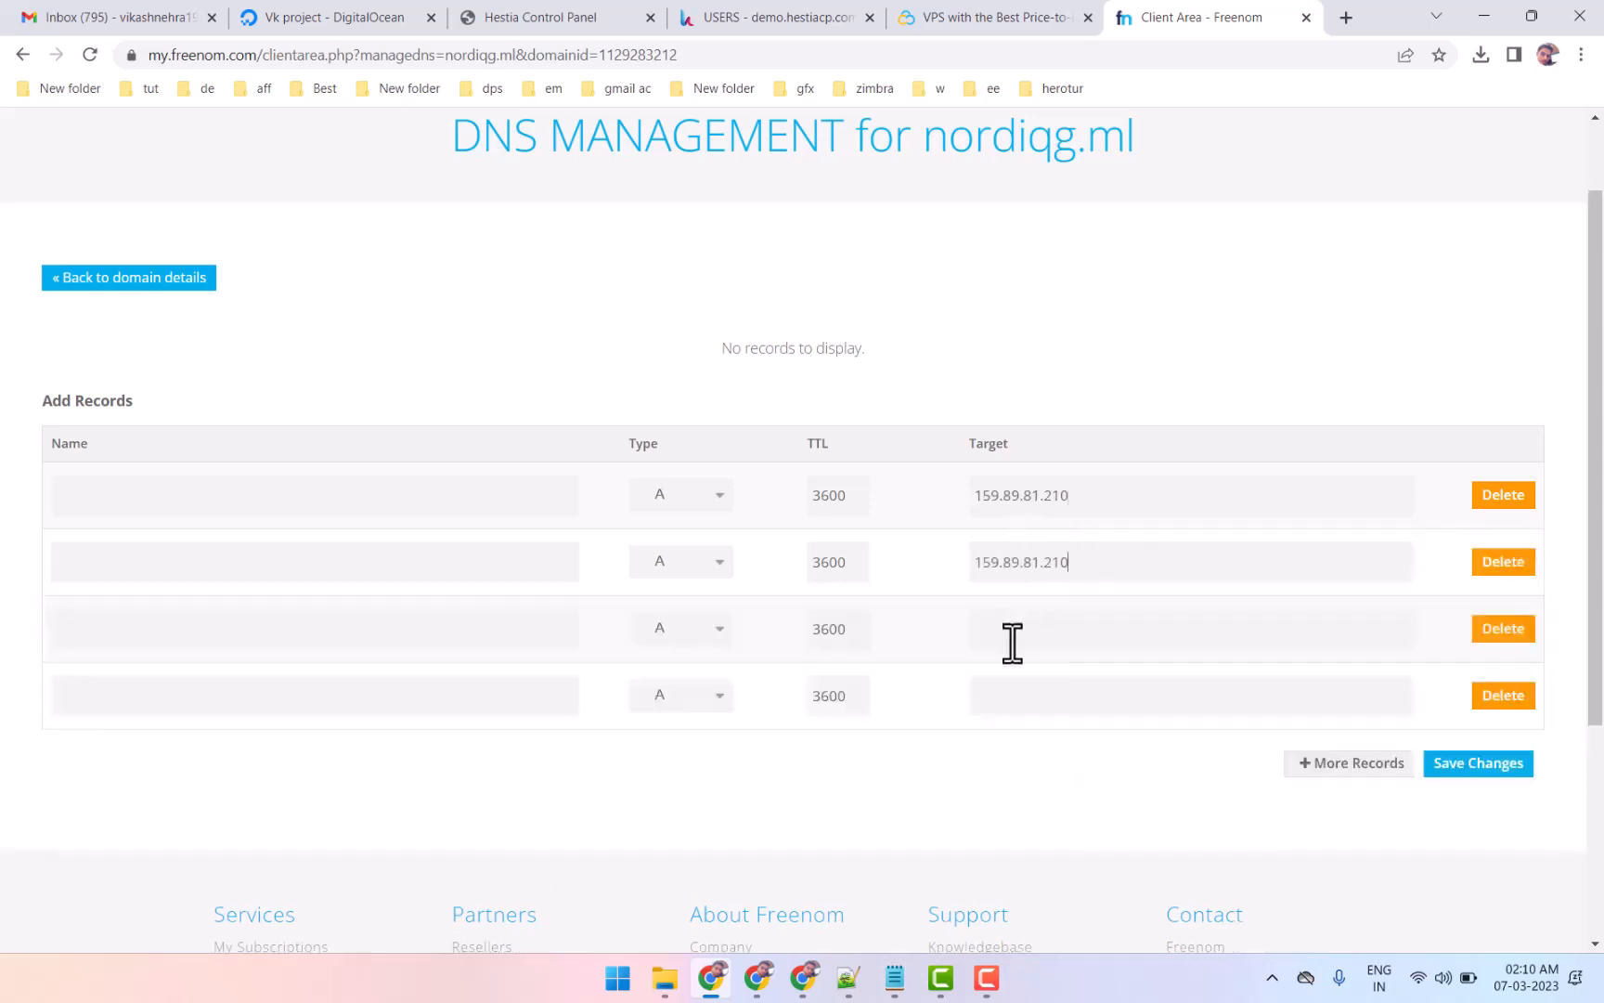
pyautogui.click(1012, 643)
pyautogui.write('159.89.81.210')
pyautogui.click(1024, 701)
pyautogui.write('159.89.81.210')
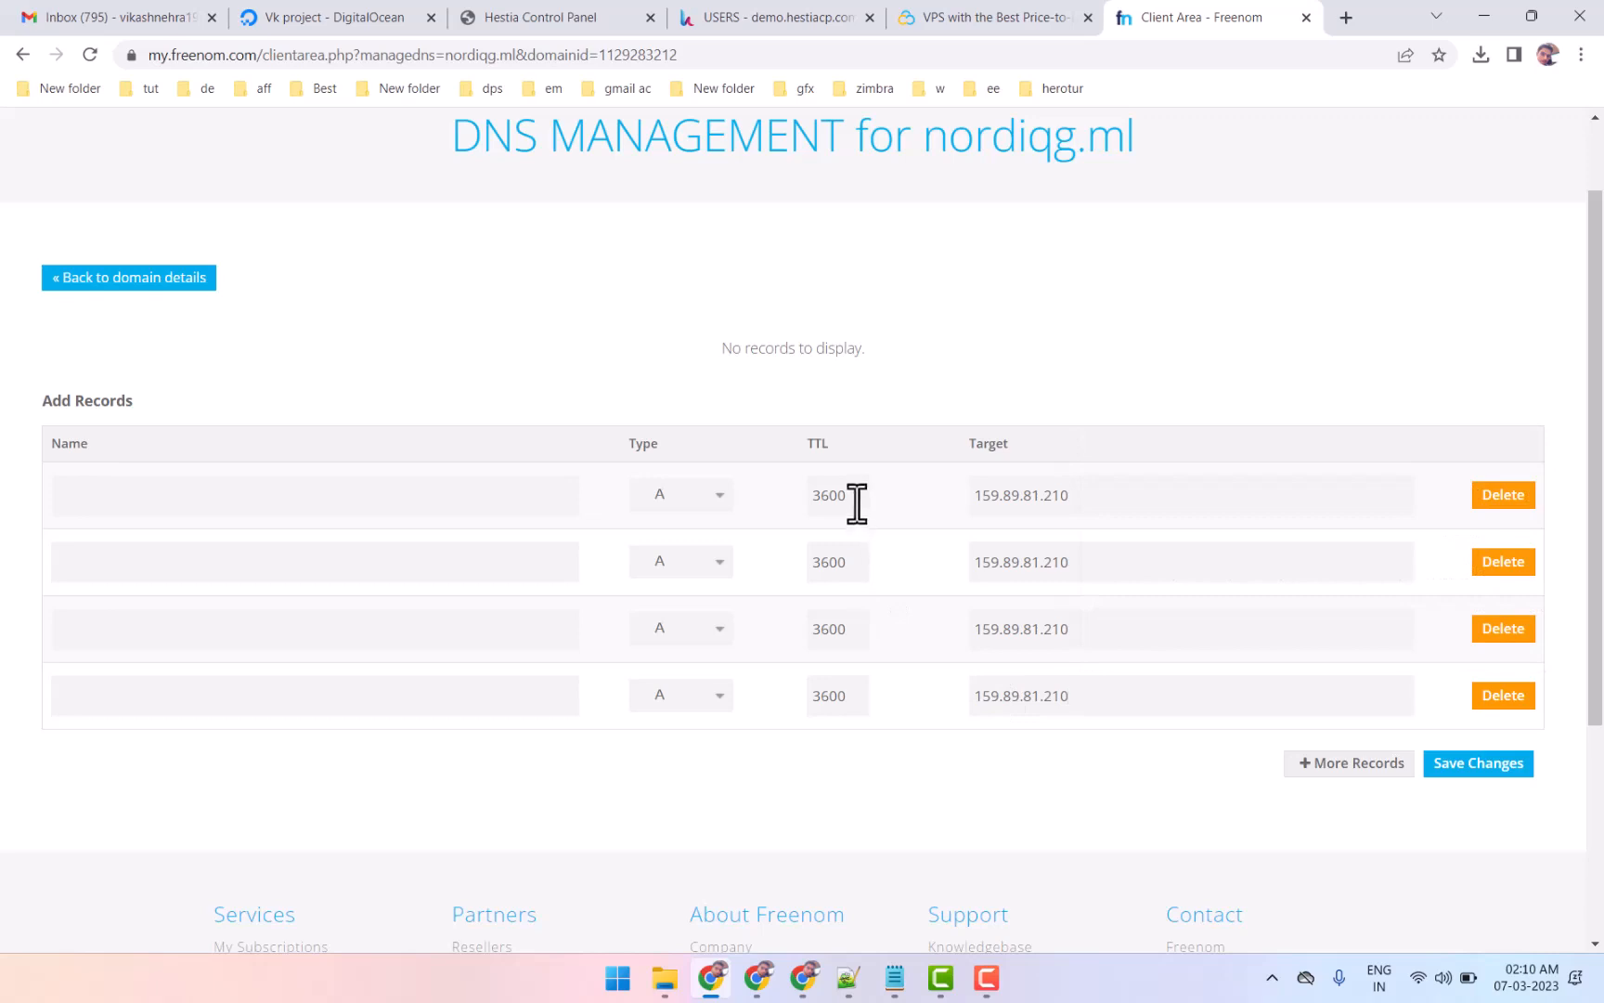
# Set the TTL of all four new A records to 600
pyautogui.moveTo(856, 502); pyautogui.dragTo(760, 499)
pyautogui.write('6006')
pyautogui.doubleClick(842, 696)
pyautogui.write('600')
# Check the Droplet's IP address in DigitalOcean, return to the Freenom DNS page and highlight the domain name in its heading
pyautogui.click(322, 17)
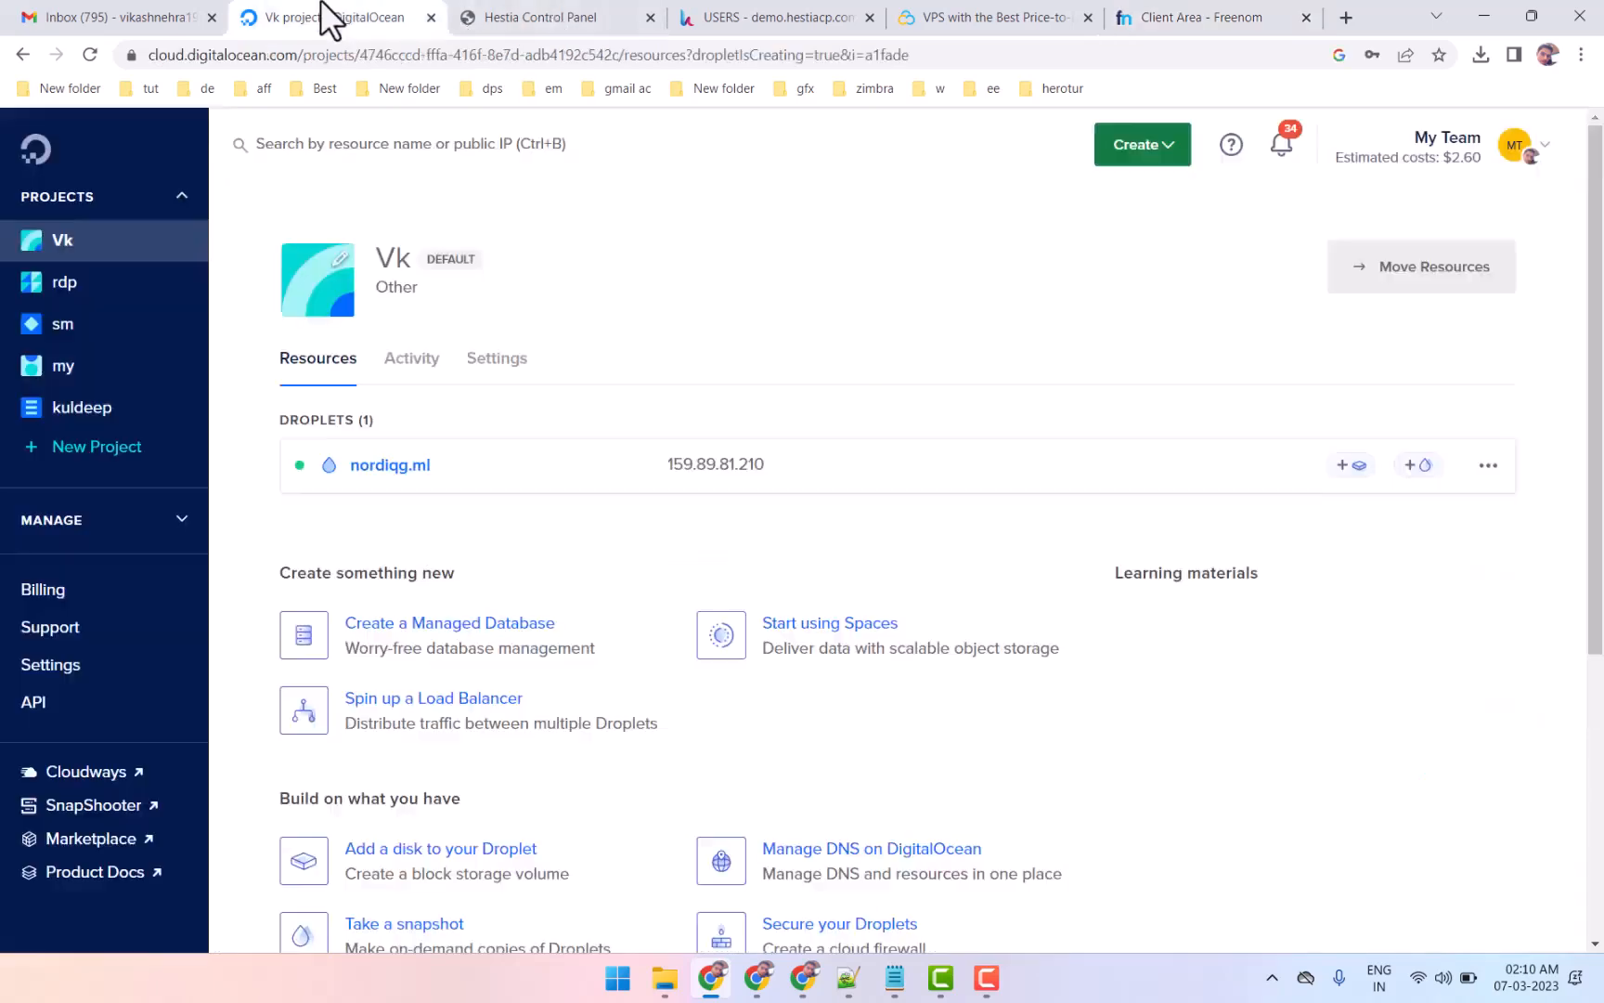
pyautogui.click(1183, 17)
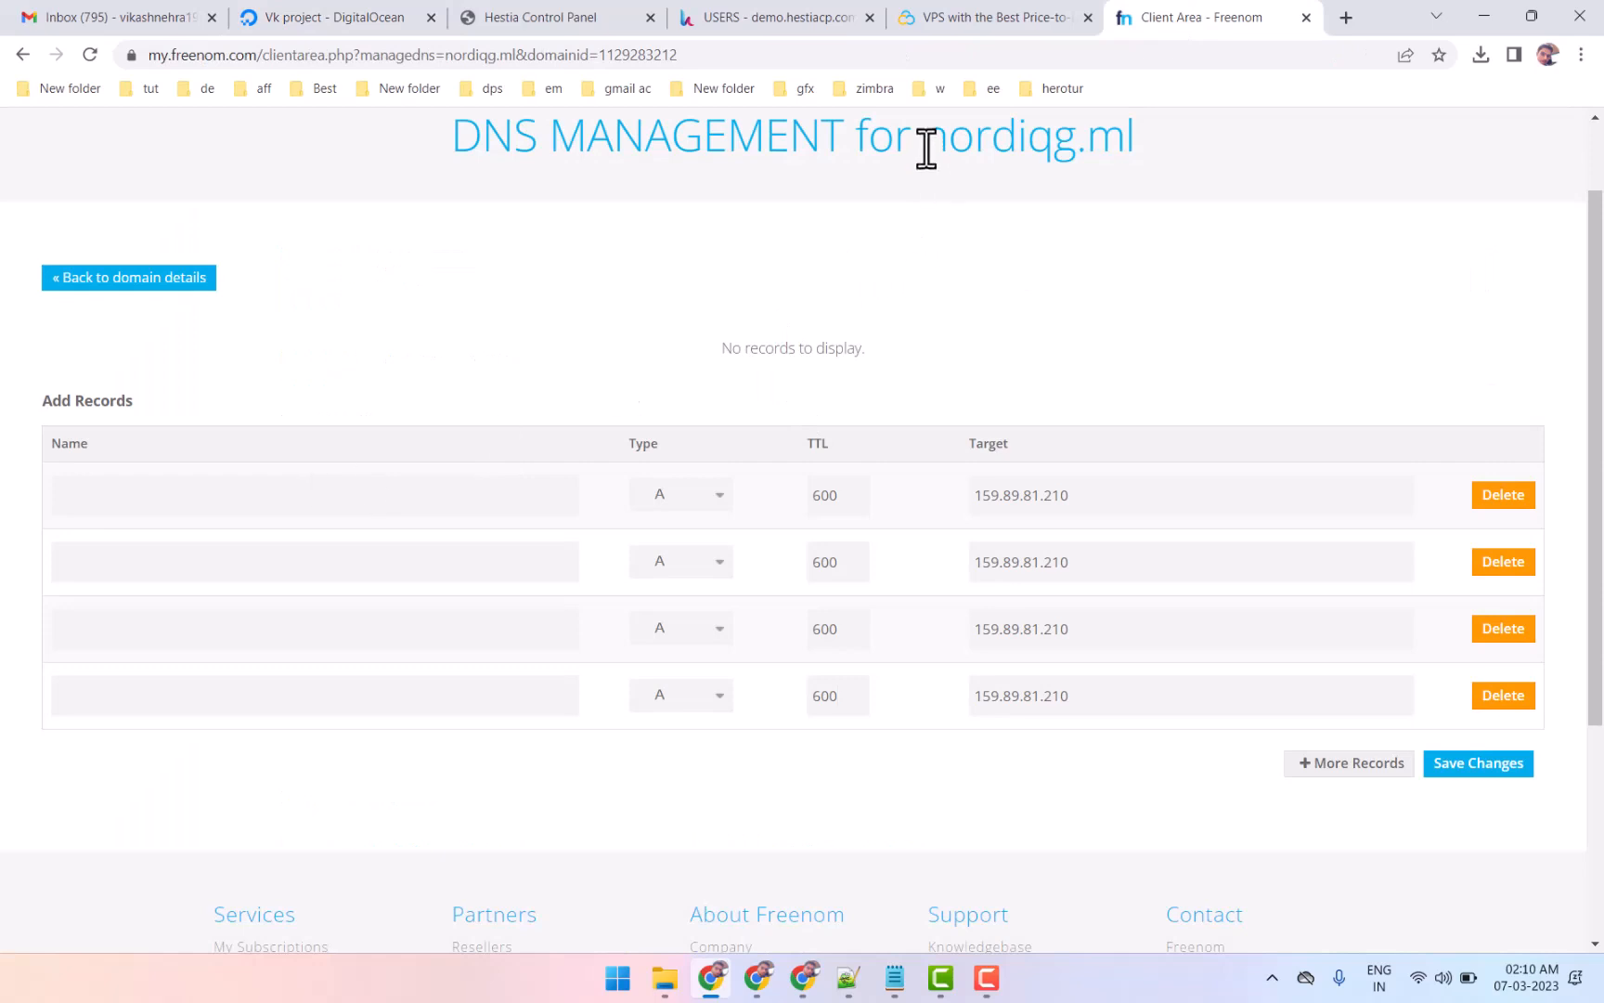
pyautogui.moveTo(924, 144); pyautogui.dragTo(1140, 142)
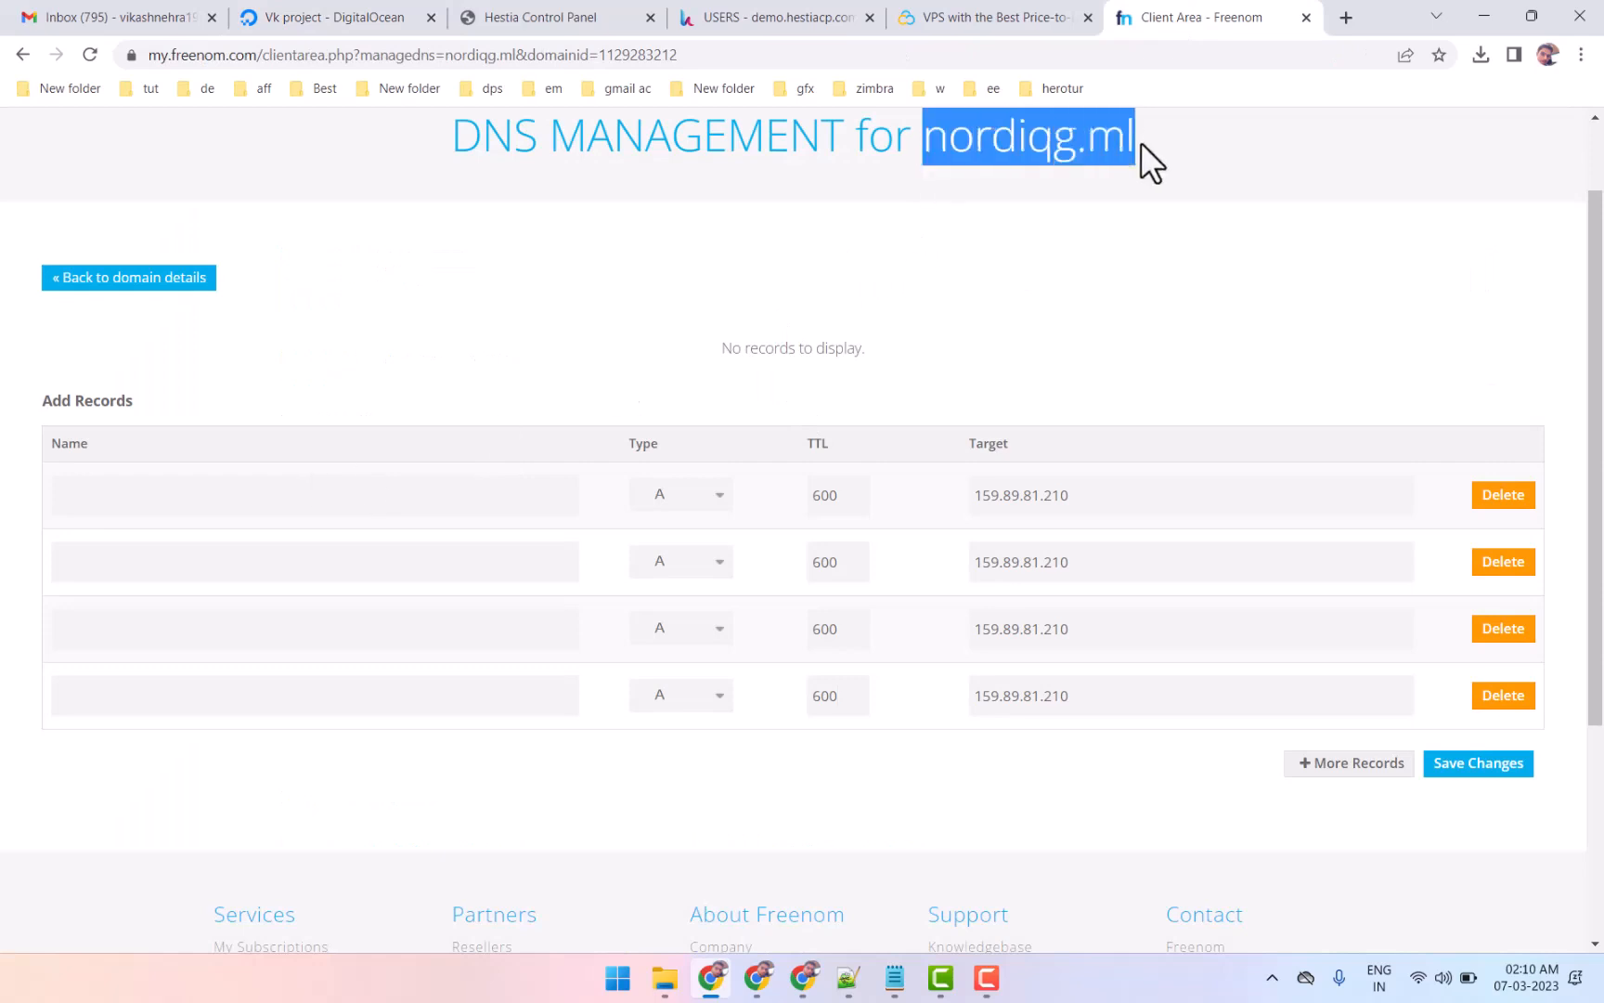
pyautogui.click(187, 568)
pyautogui.click(171, 617)
pyautogui.click(114, 628)
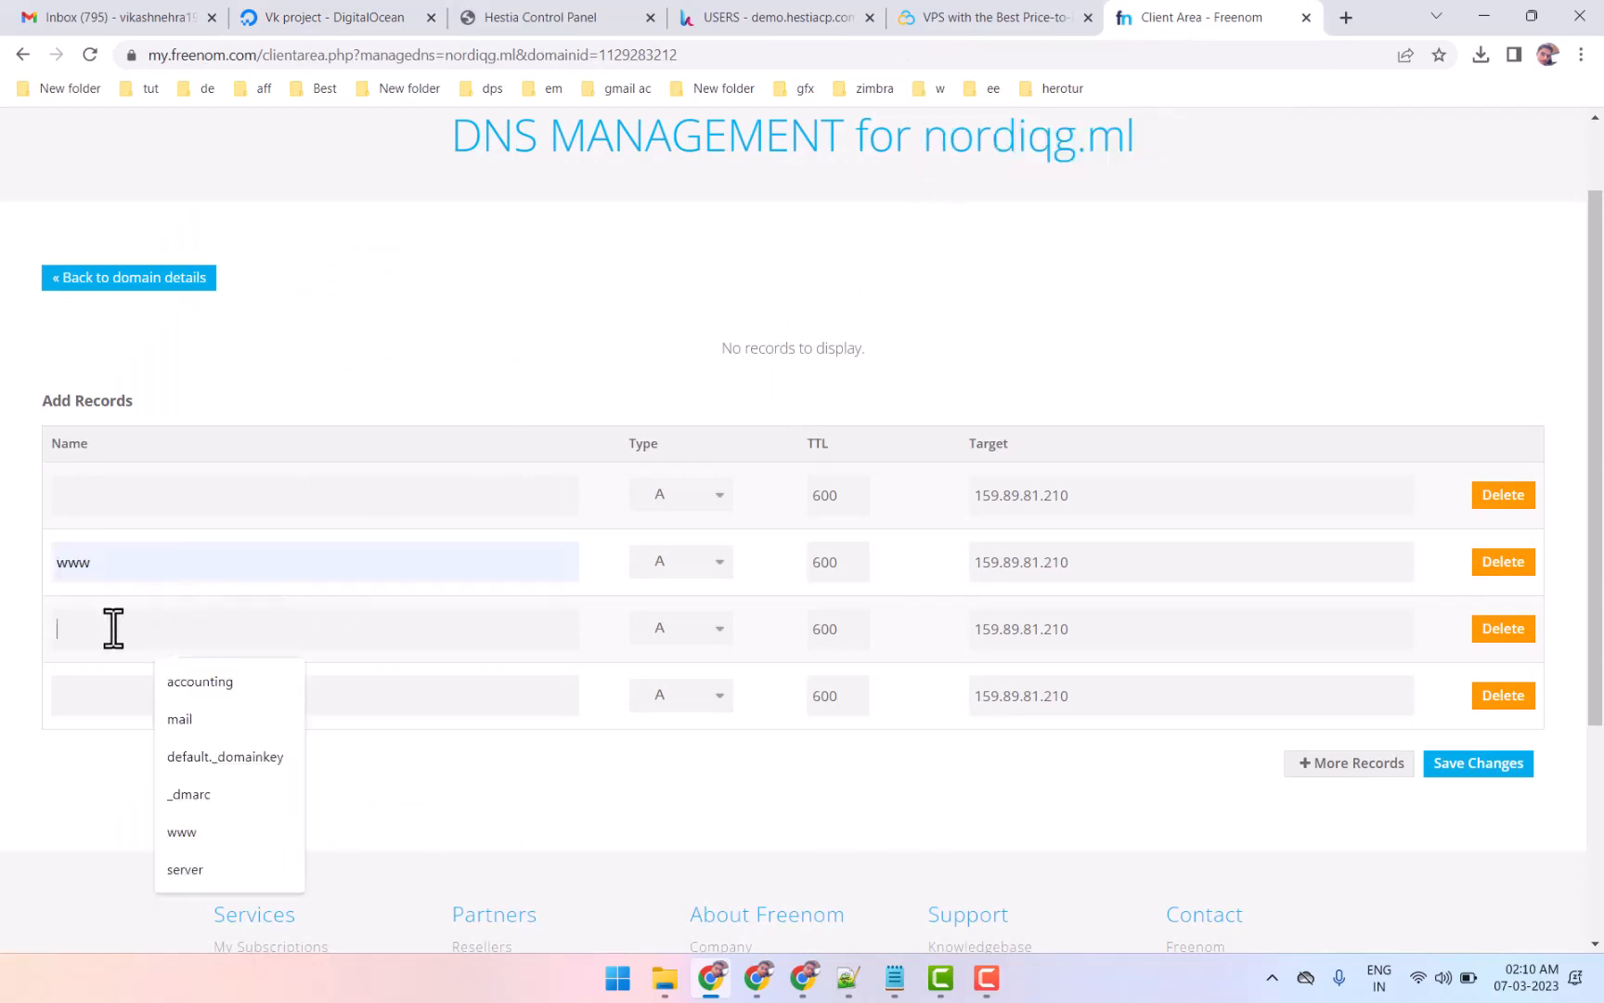
pyautogui.write('mail')
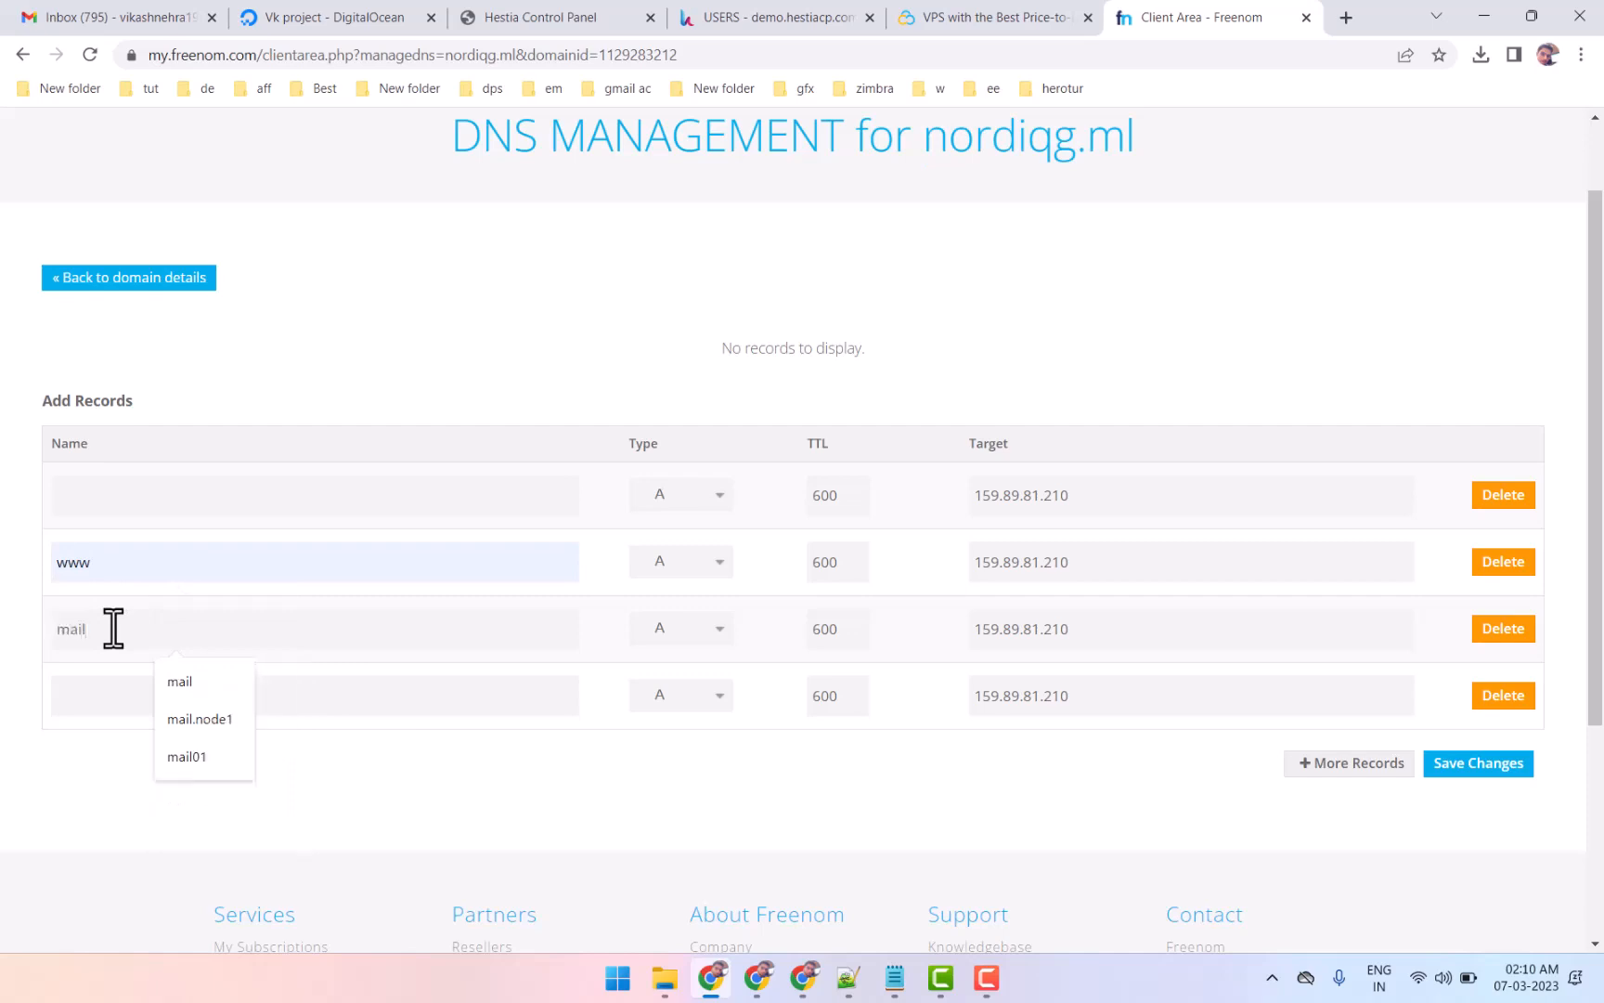
pyautogui.moveTo(111, 627); pyautogui.dragTo(11, 669)
pyautogui.click(85, 695)
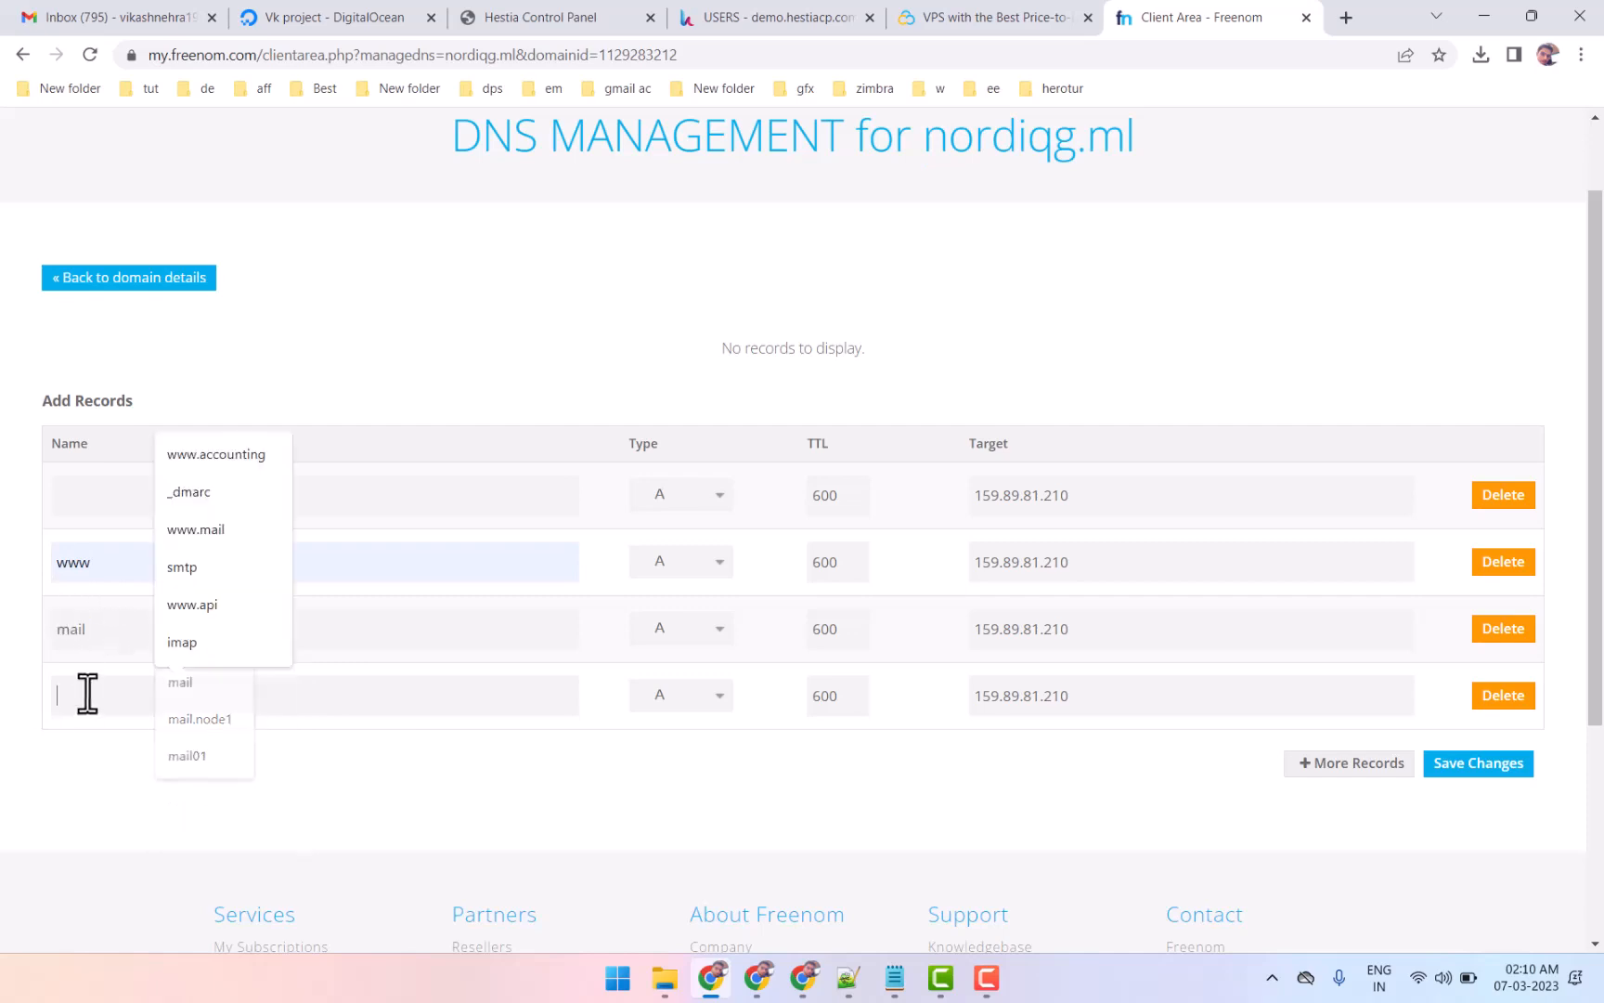
pyautogui.click(215, 529)
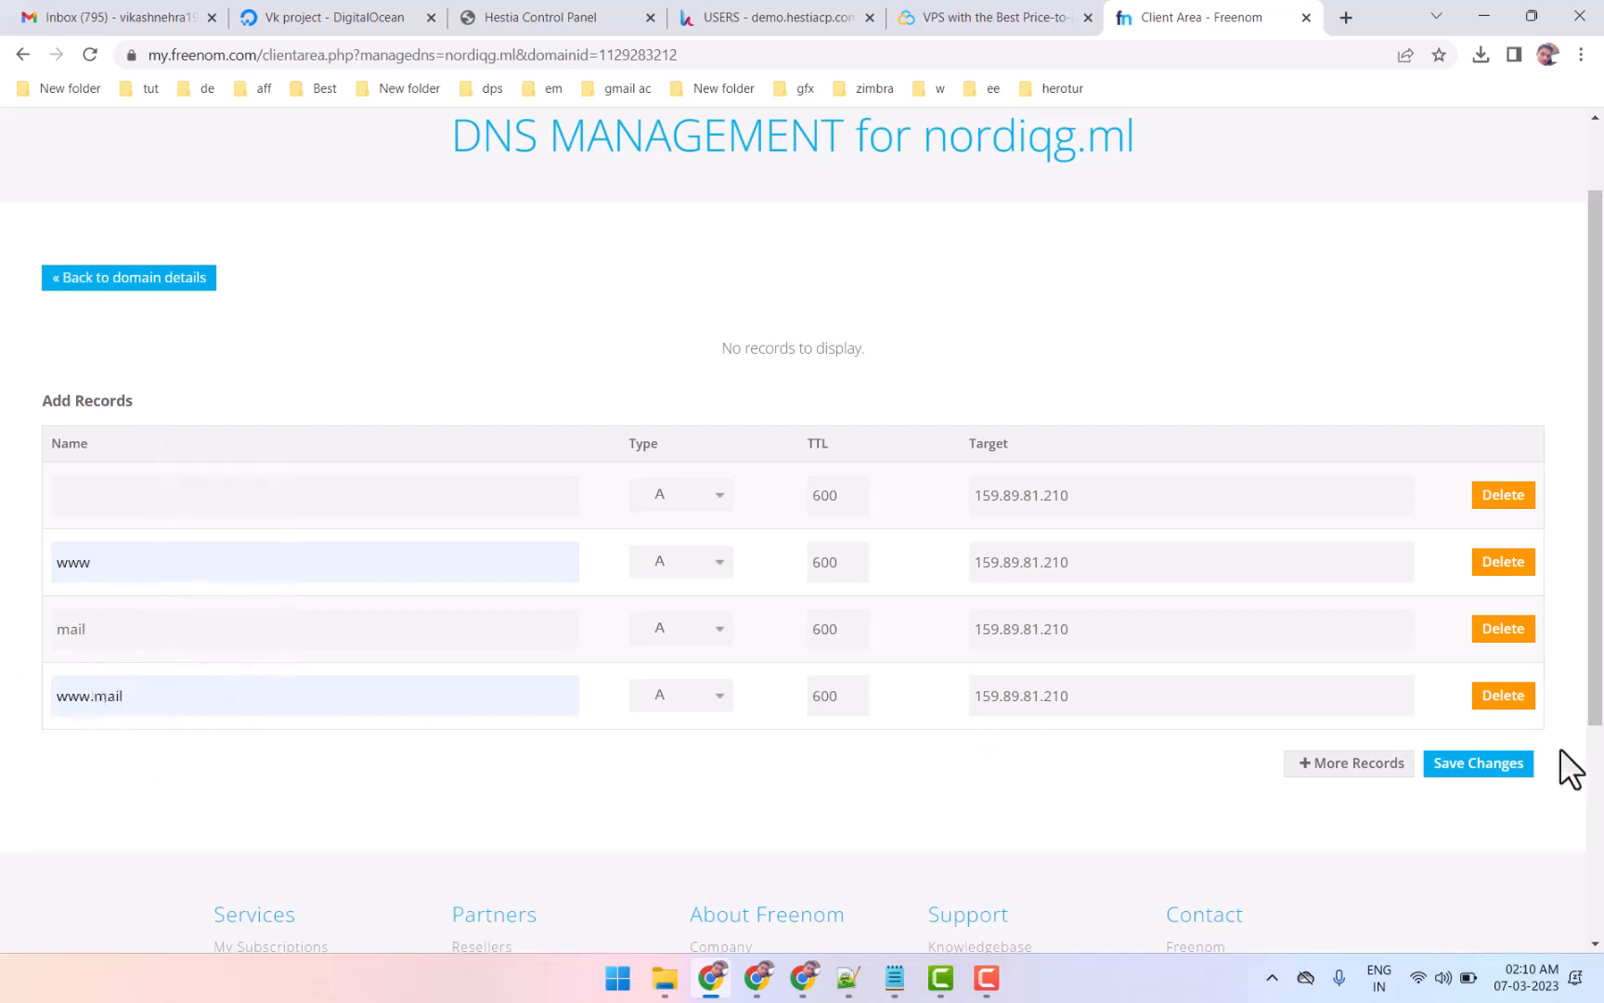
pyautogui.click(1494, 763)
pyautogui.scroll(-1, 1049, 557)
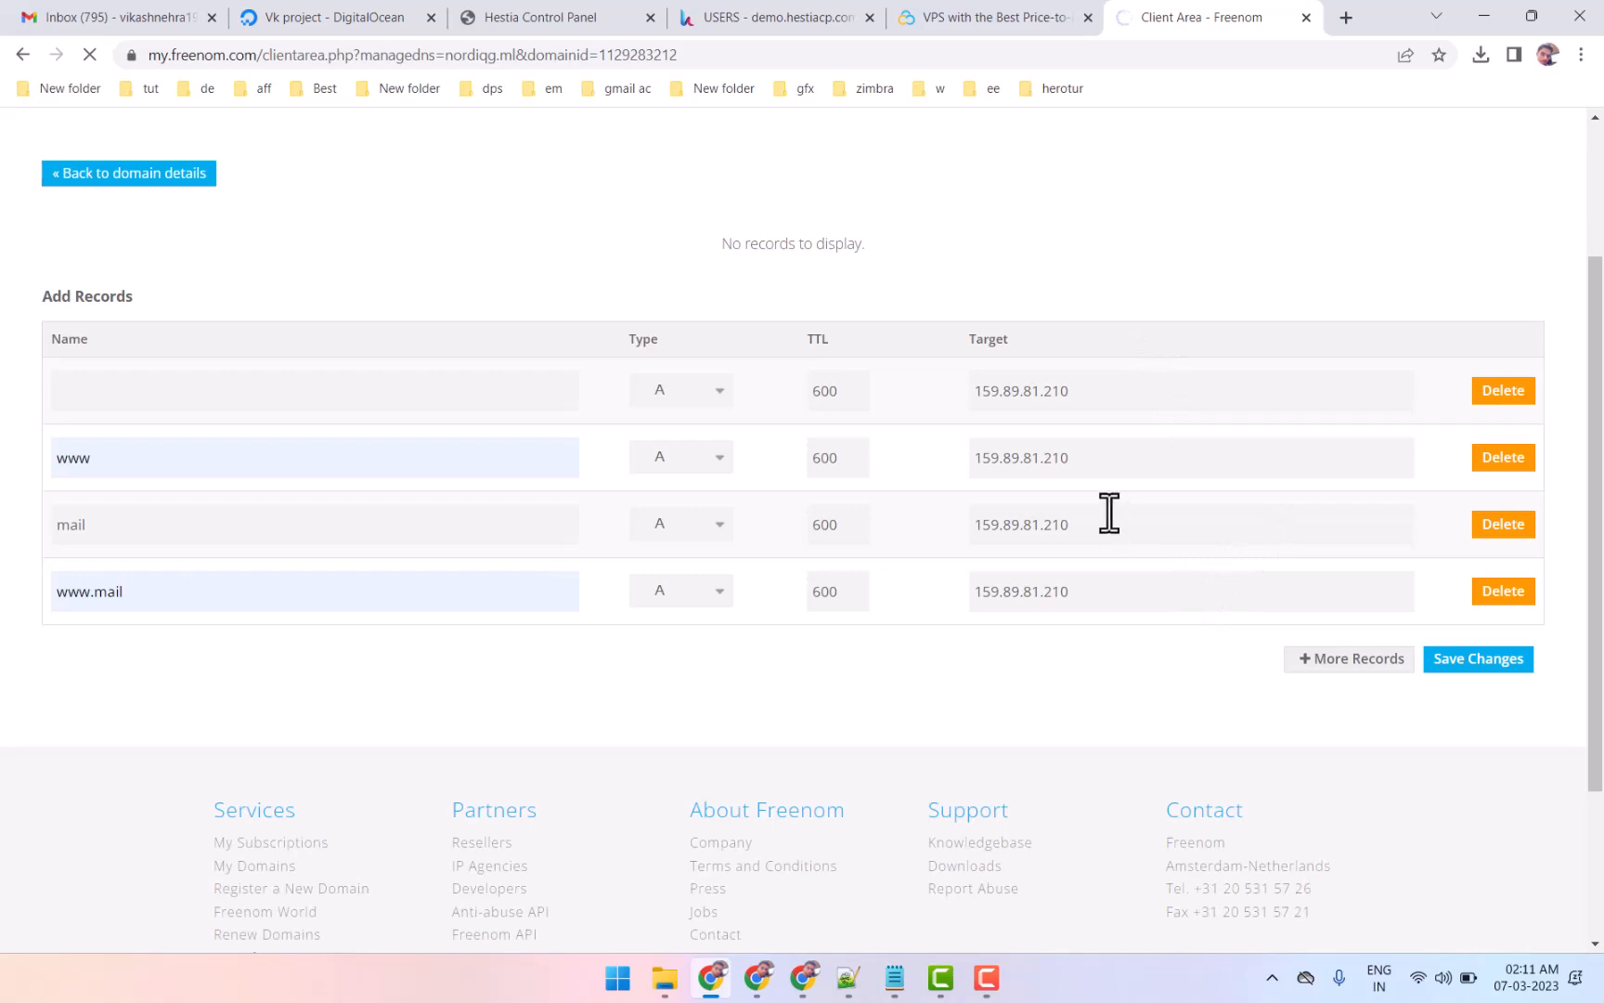
# Return to the DigitalOcean project page and launch Bitvise SSH Client from a Windows search for "bit"
pyautogui.click(315, 7)
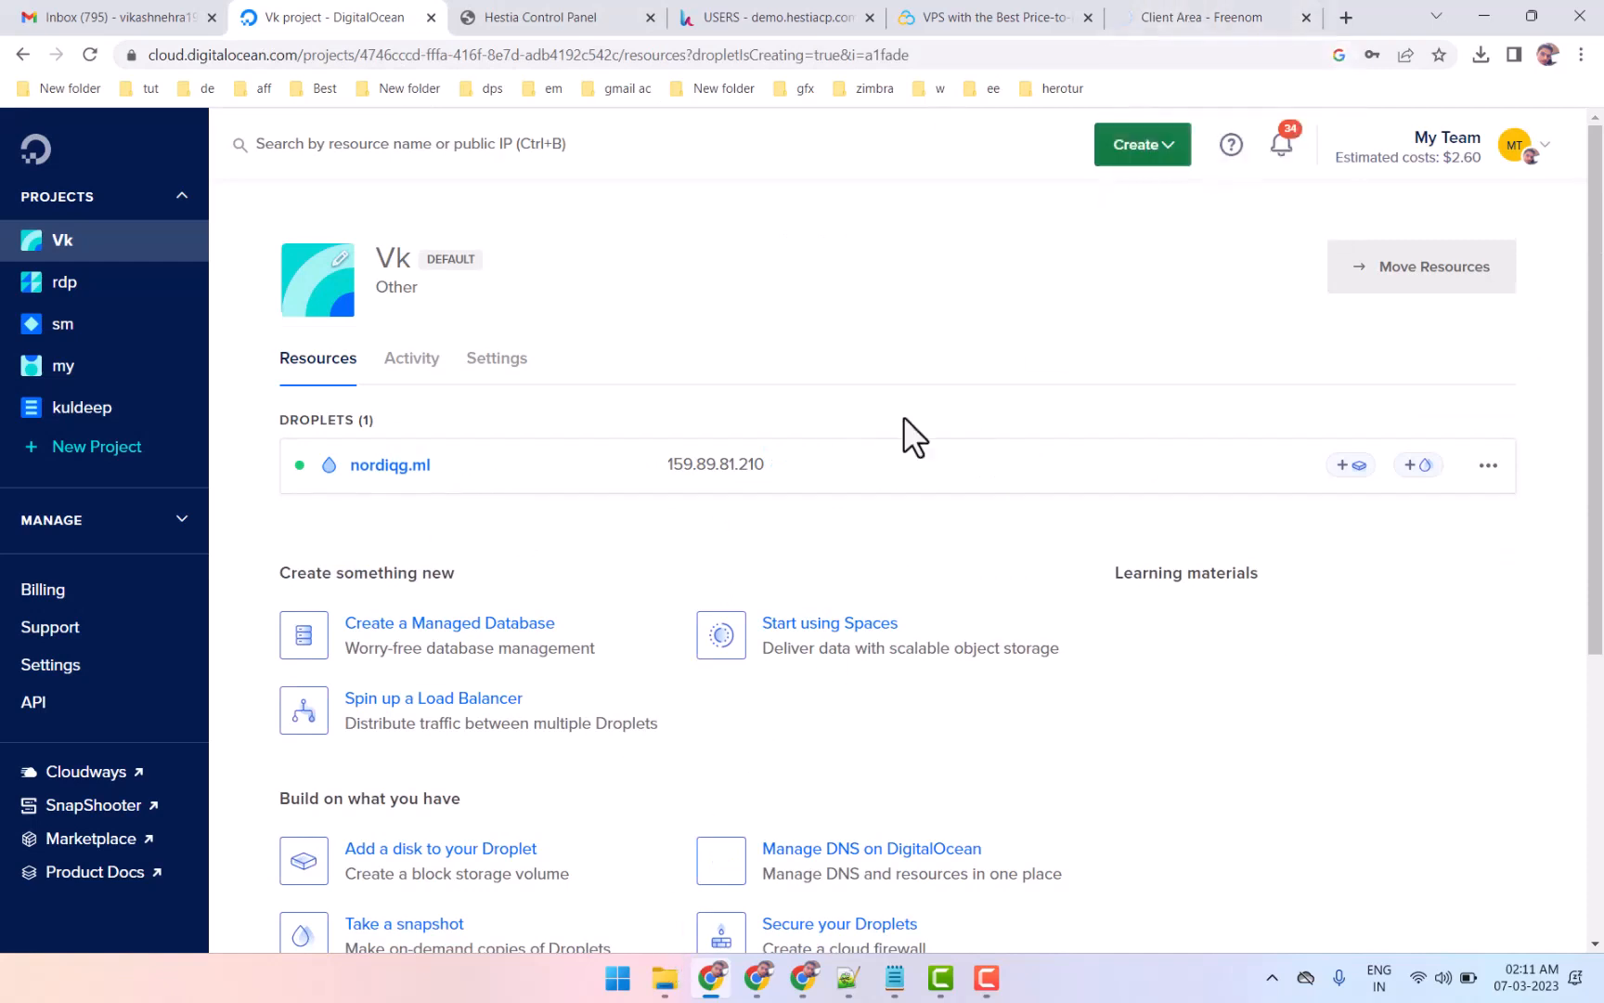
pyautogui.click(619, 979)
pyautogui.write('b')
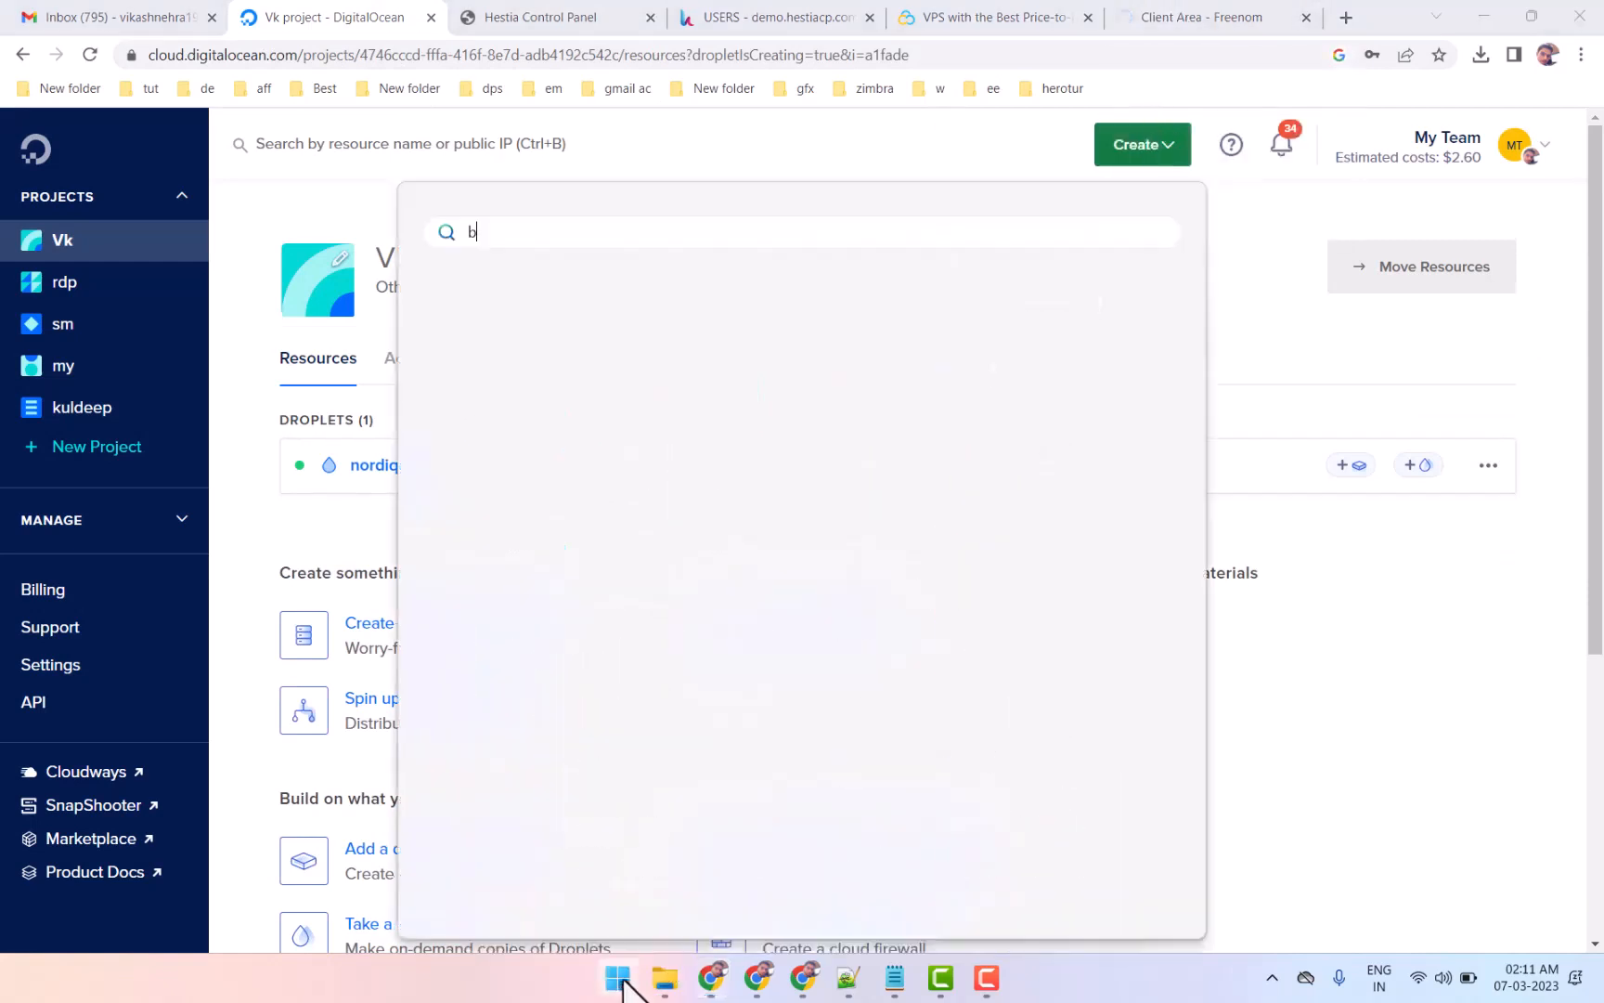
pyautogui.write('it')
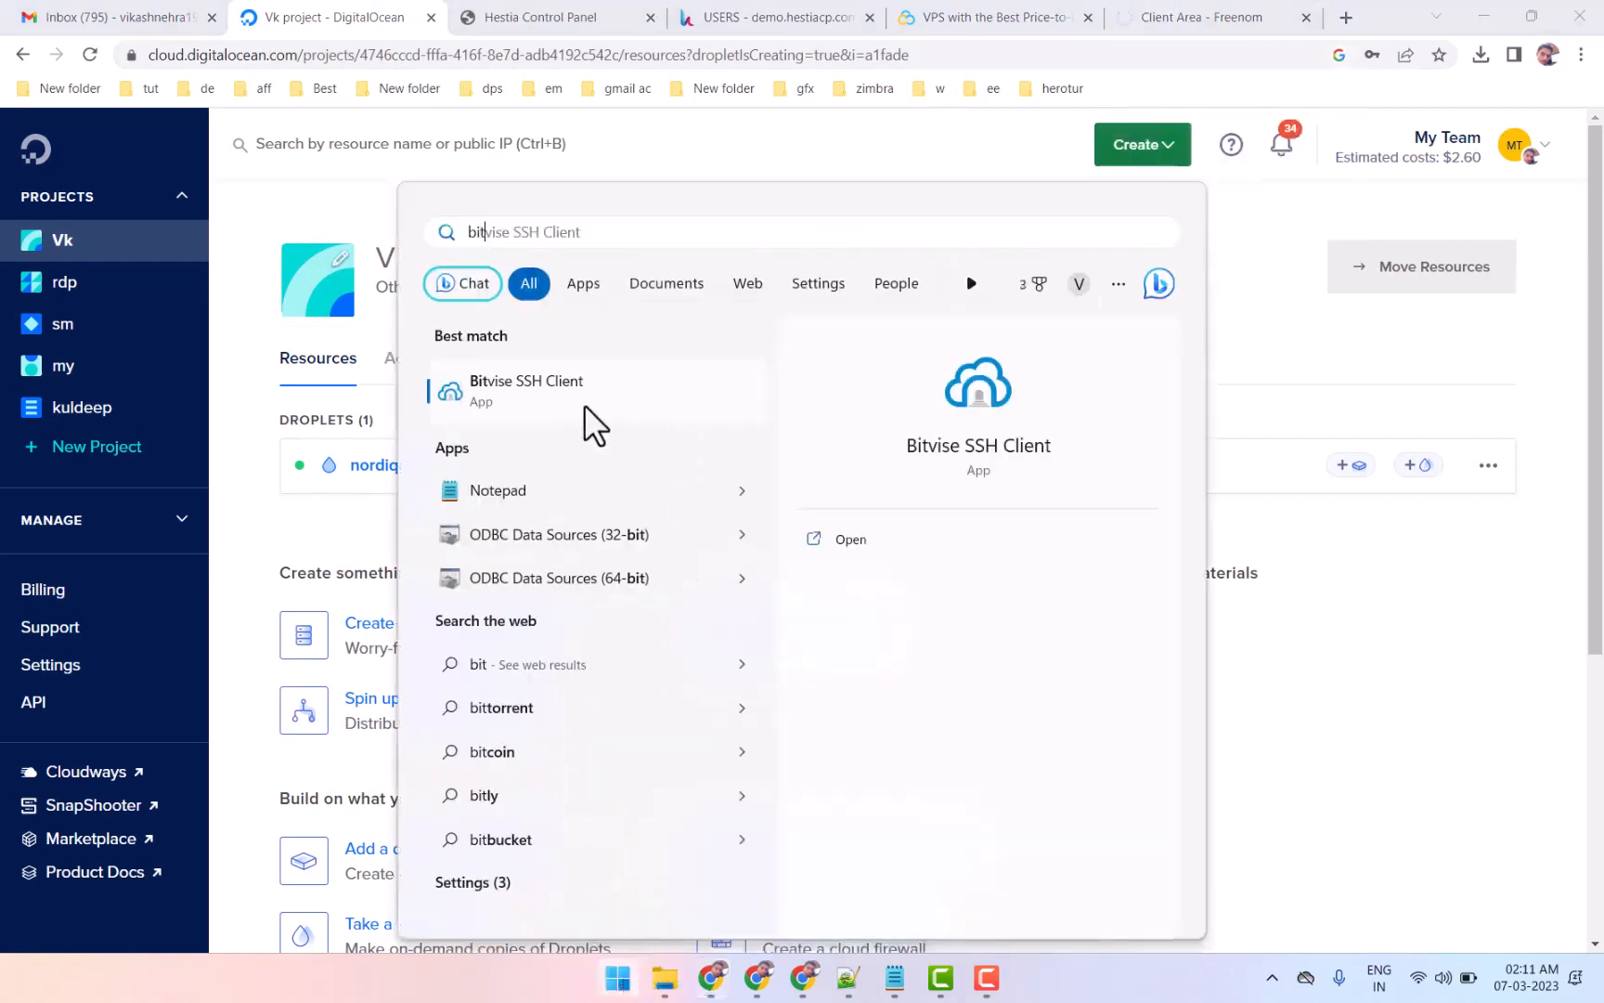
pyautogui.click(584, 403)
# Find the Bitvise SSH Client download page through Google in a new browser tab and return to the Freenom DNS records
pyautogui.click(1345, 18)
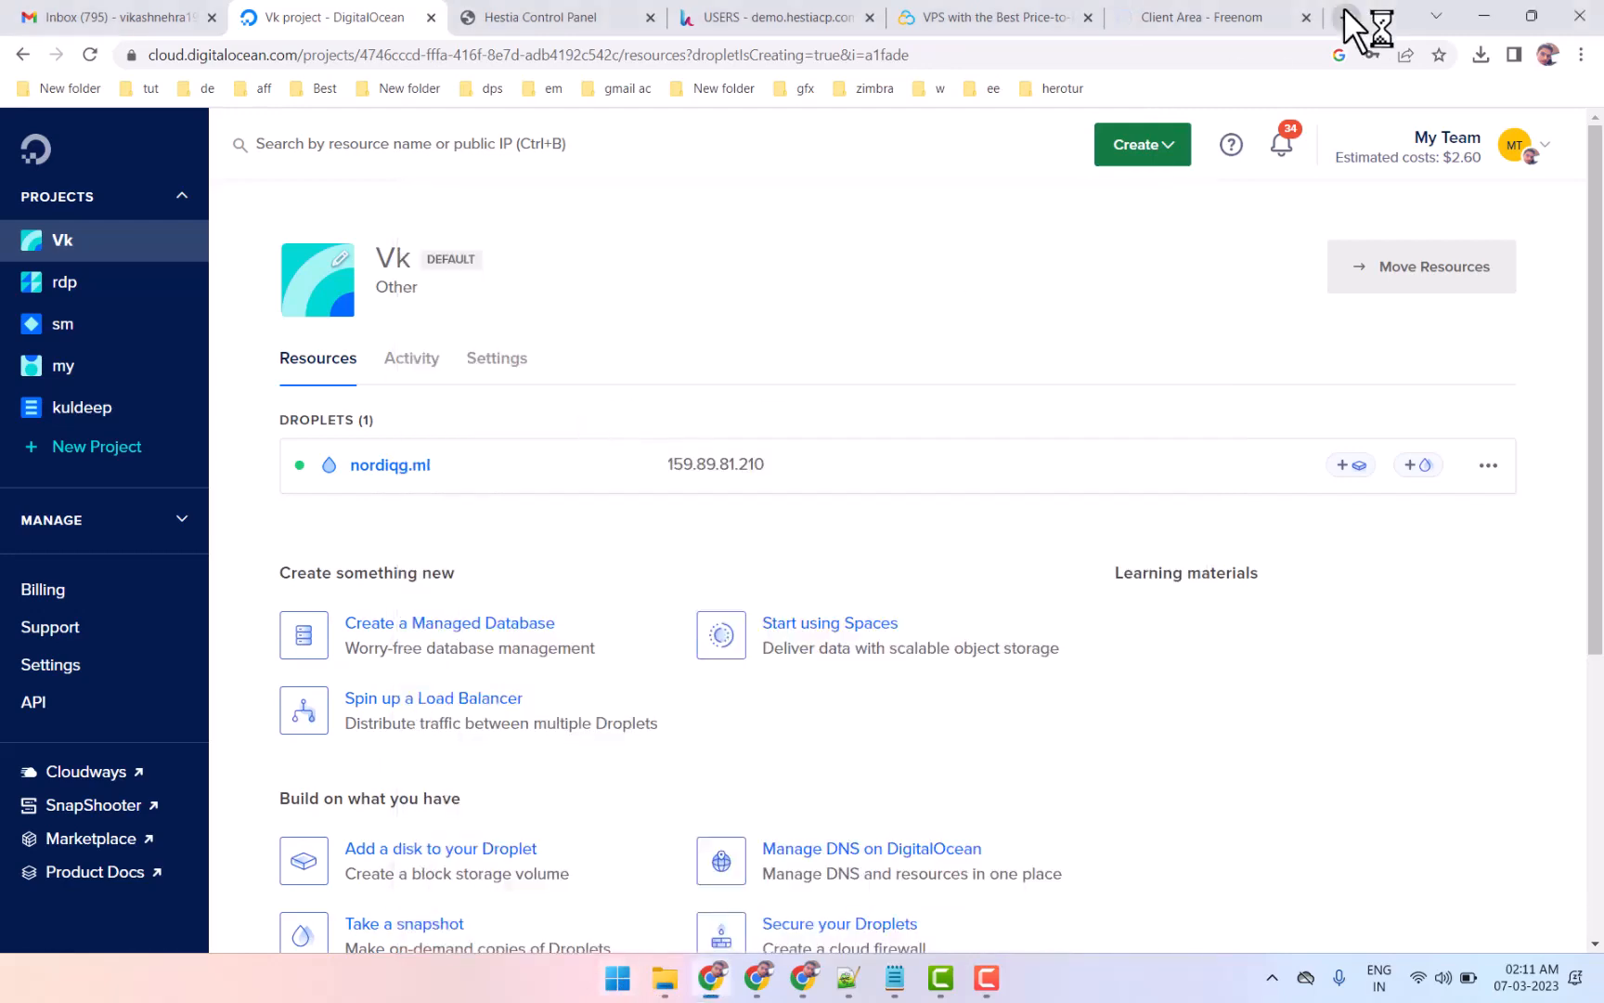
pyautogui.write('bit')
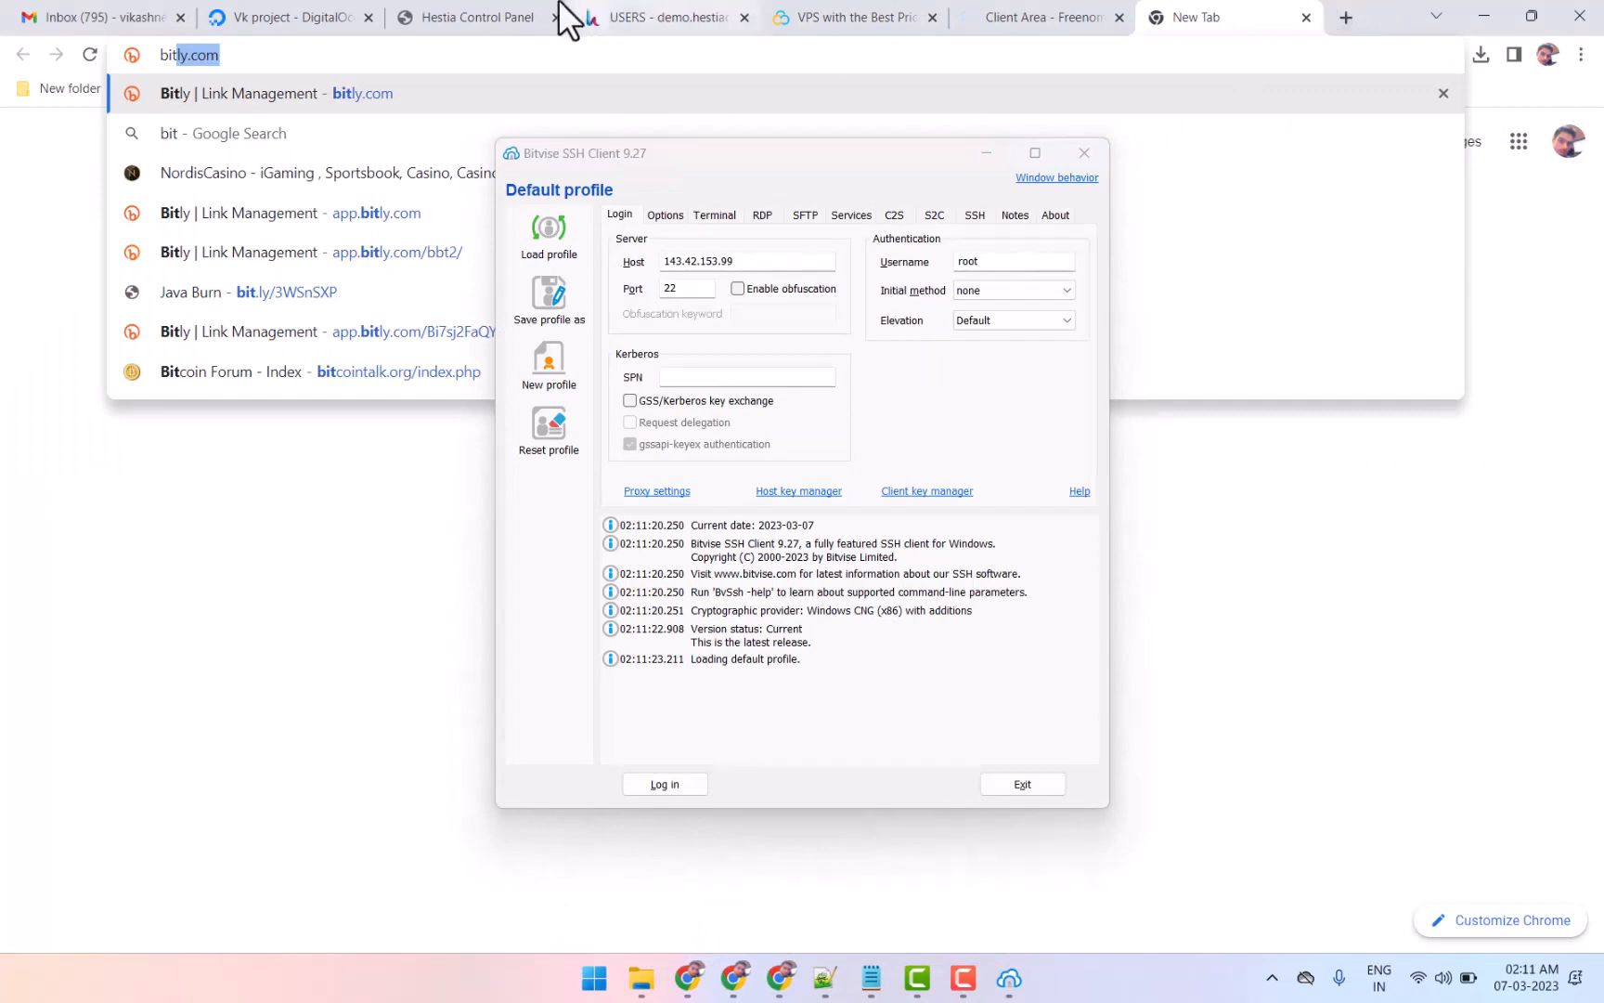
pyautogui.hotkey('ctrl', 'a')
pyautogui.write('bit')
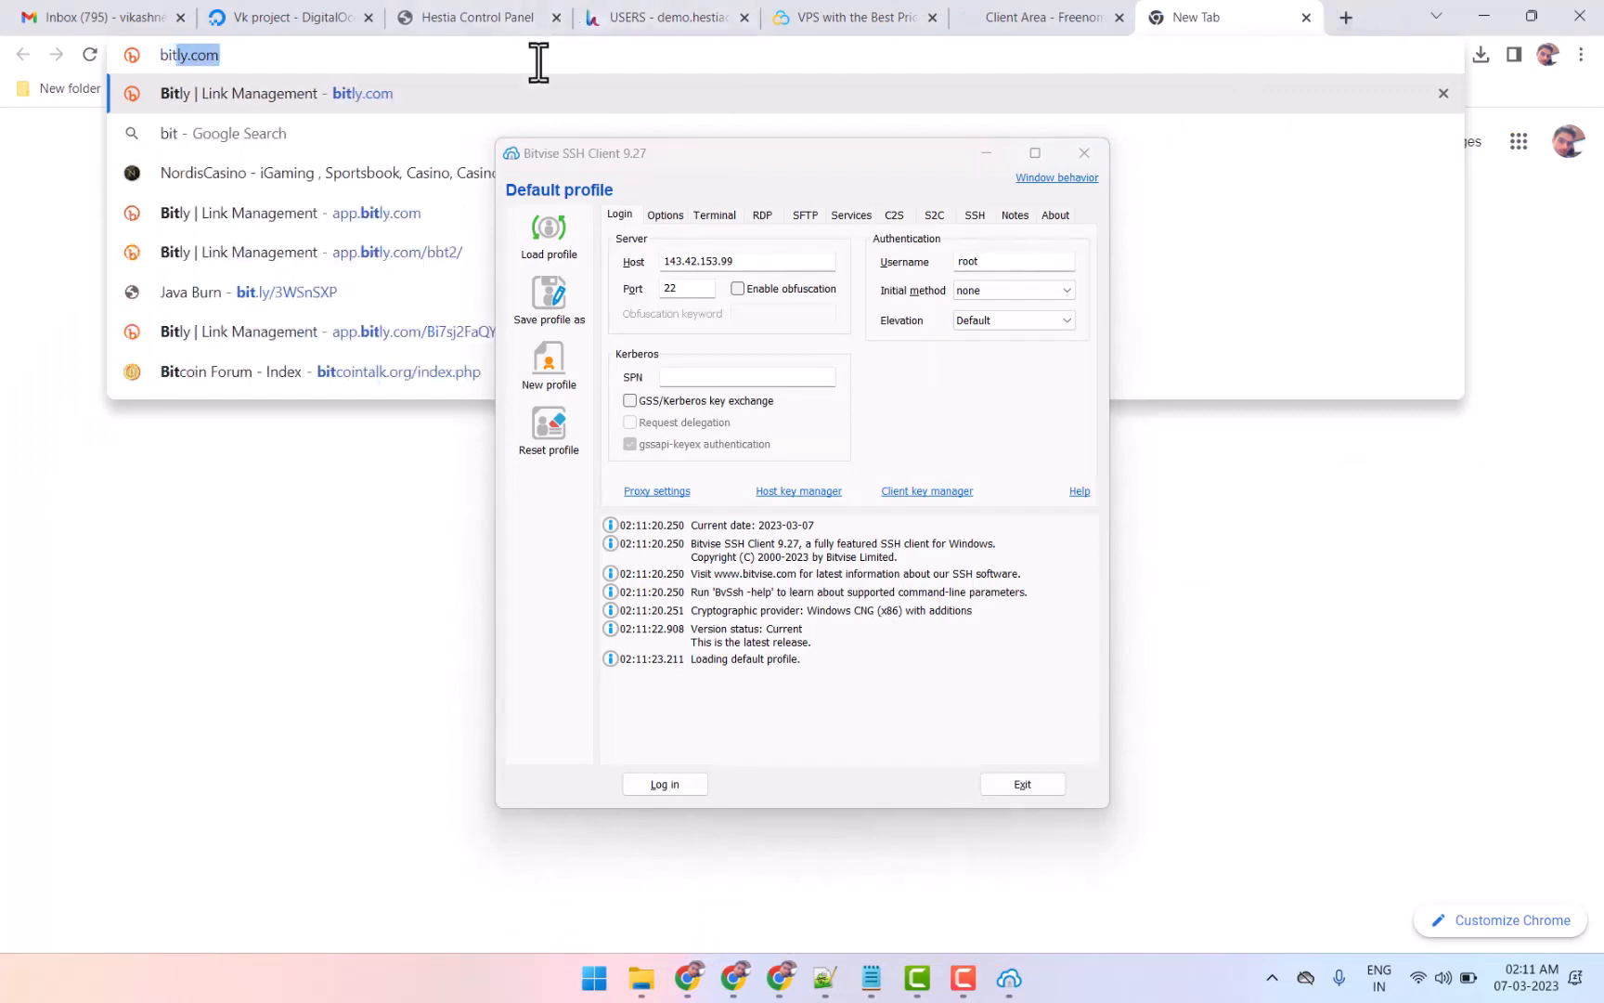
pyautogui.write('vi')
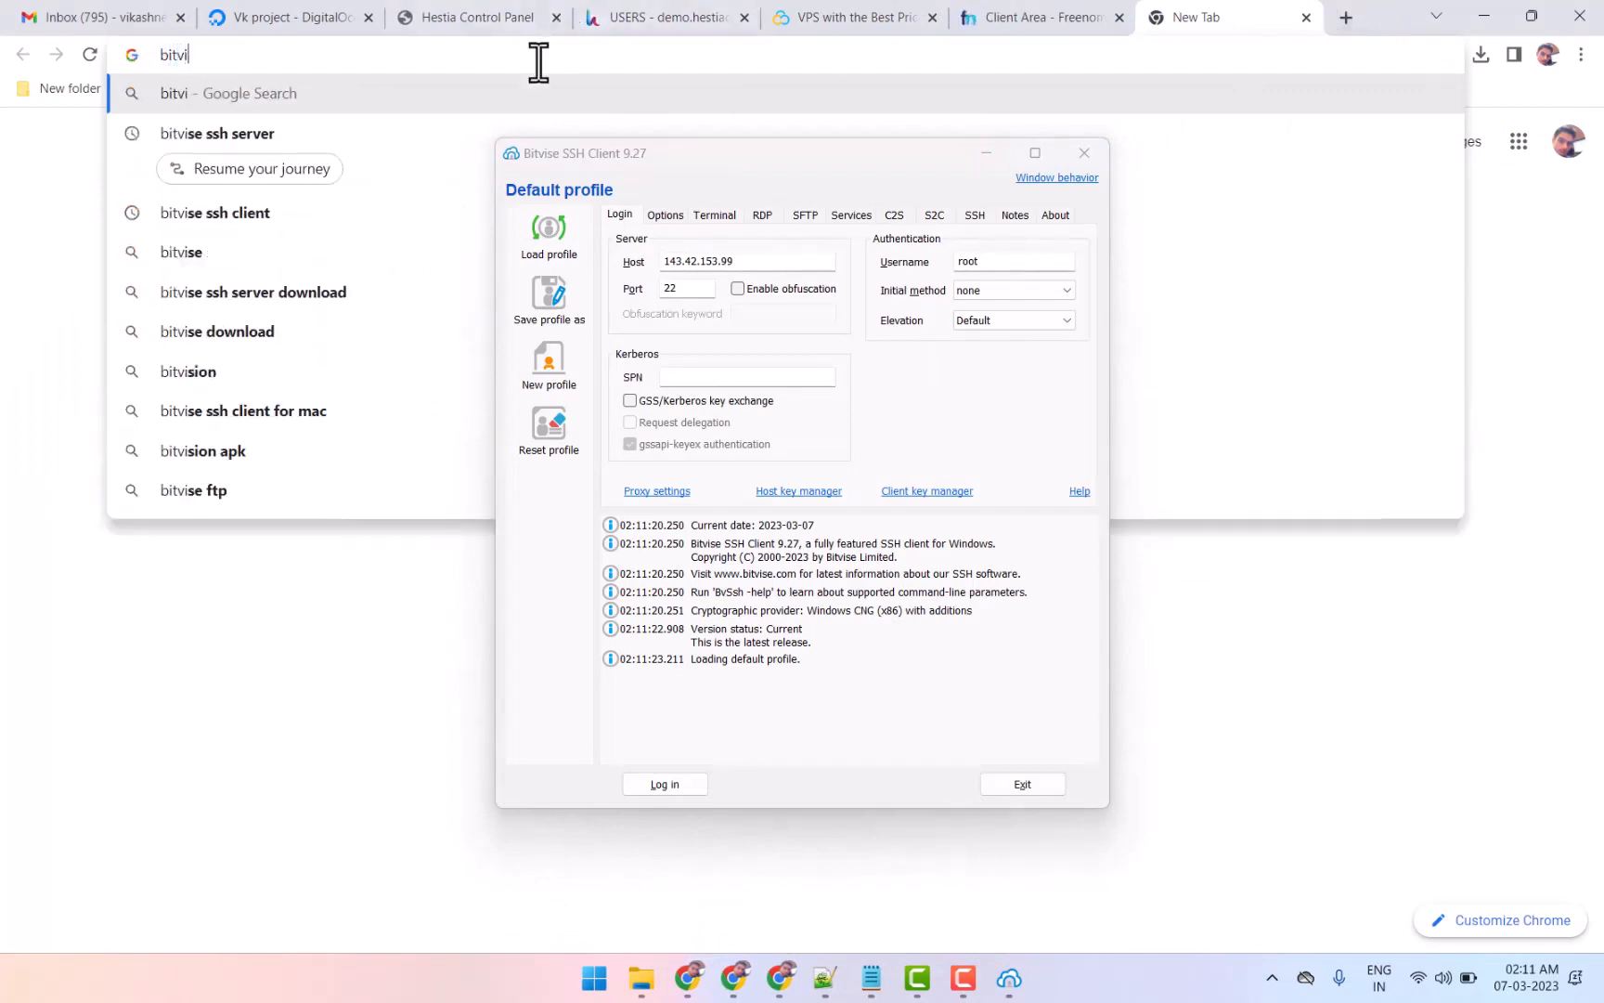
pyautogui.click(365, 133)
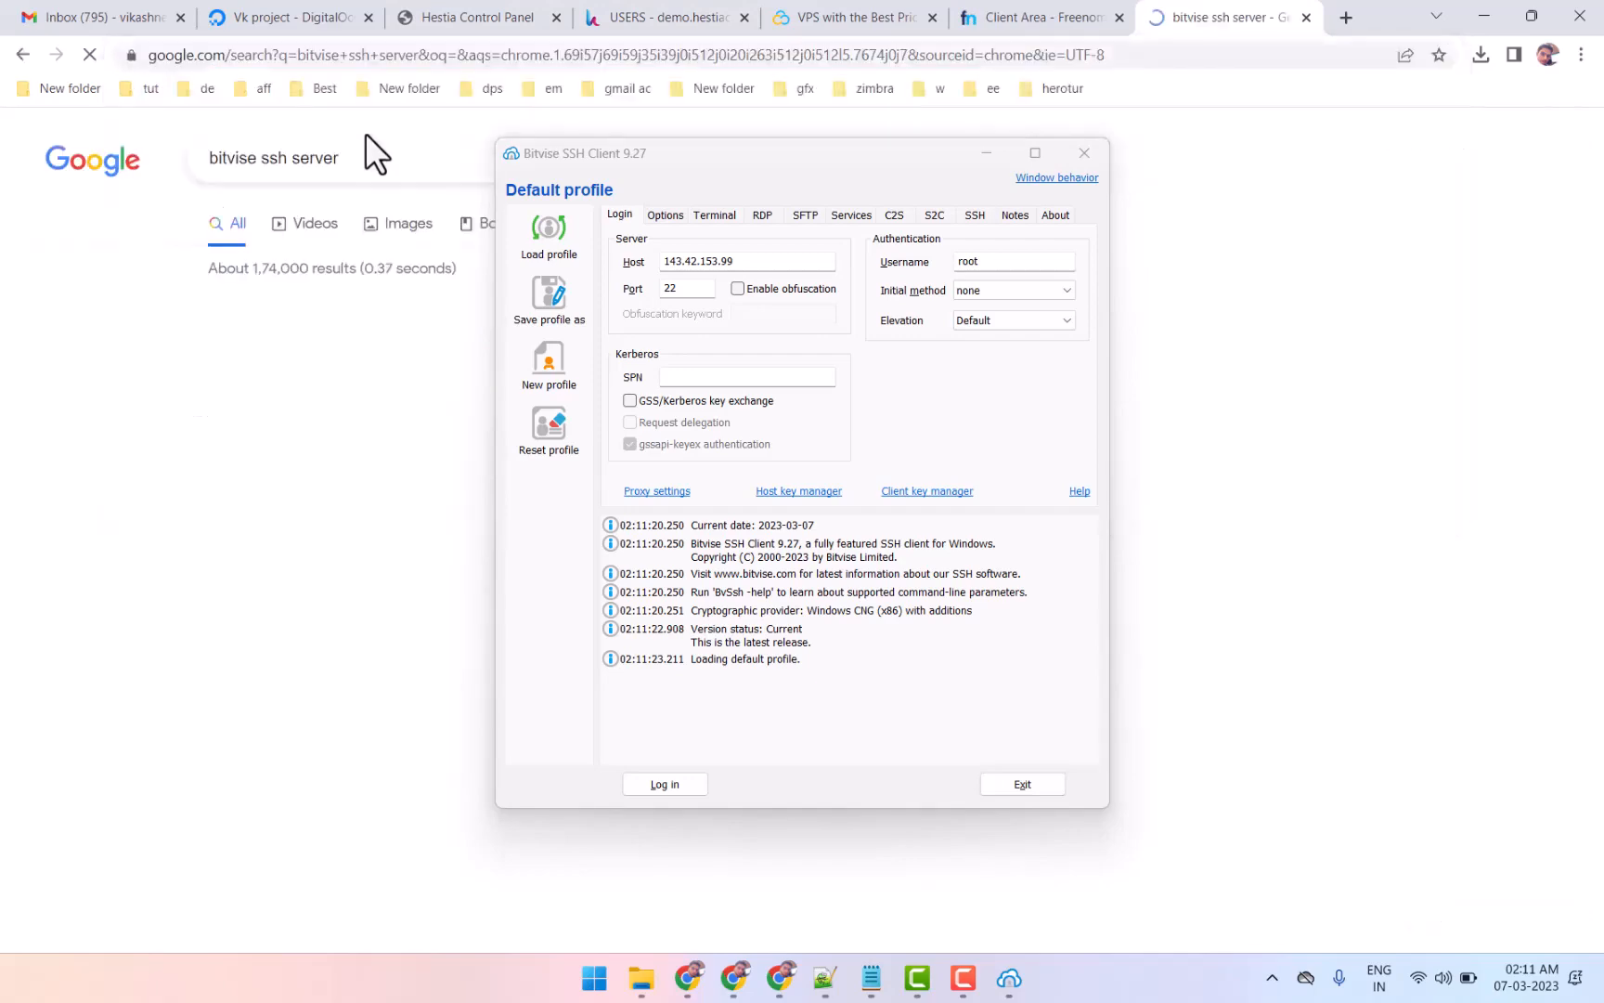
pyautogui.click(315, 160)
pyautogui.doubleClick(316, 159)
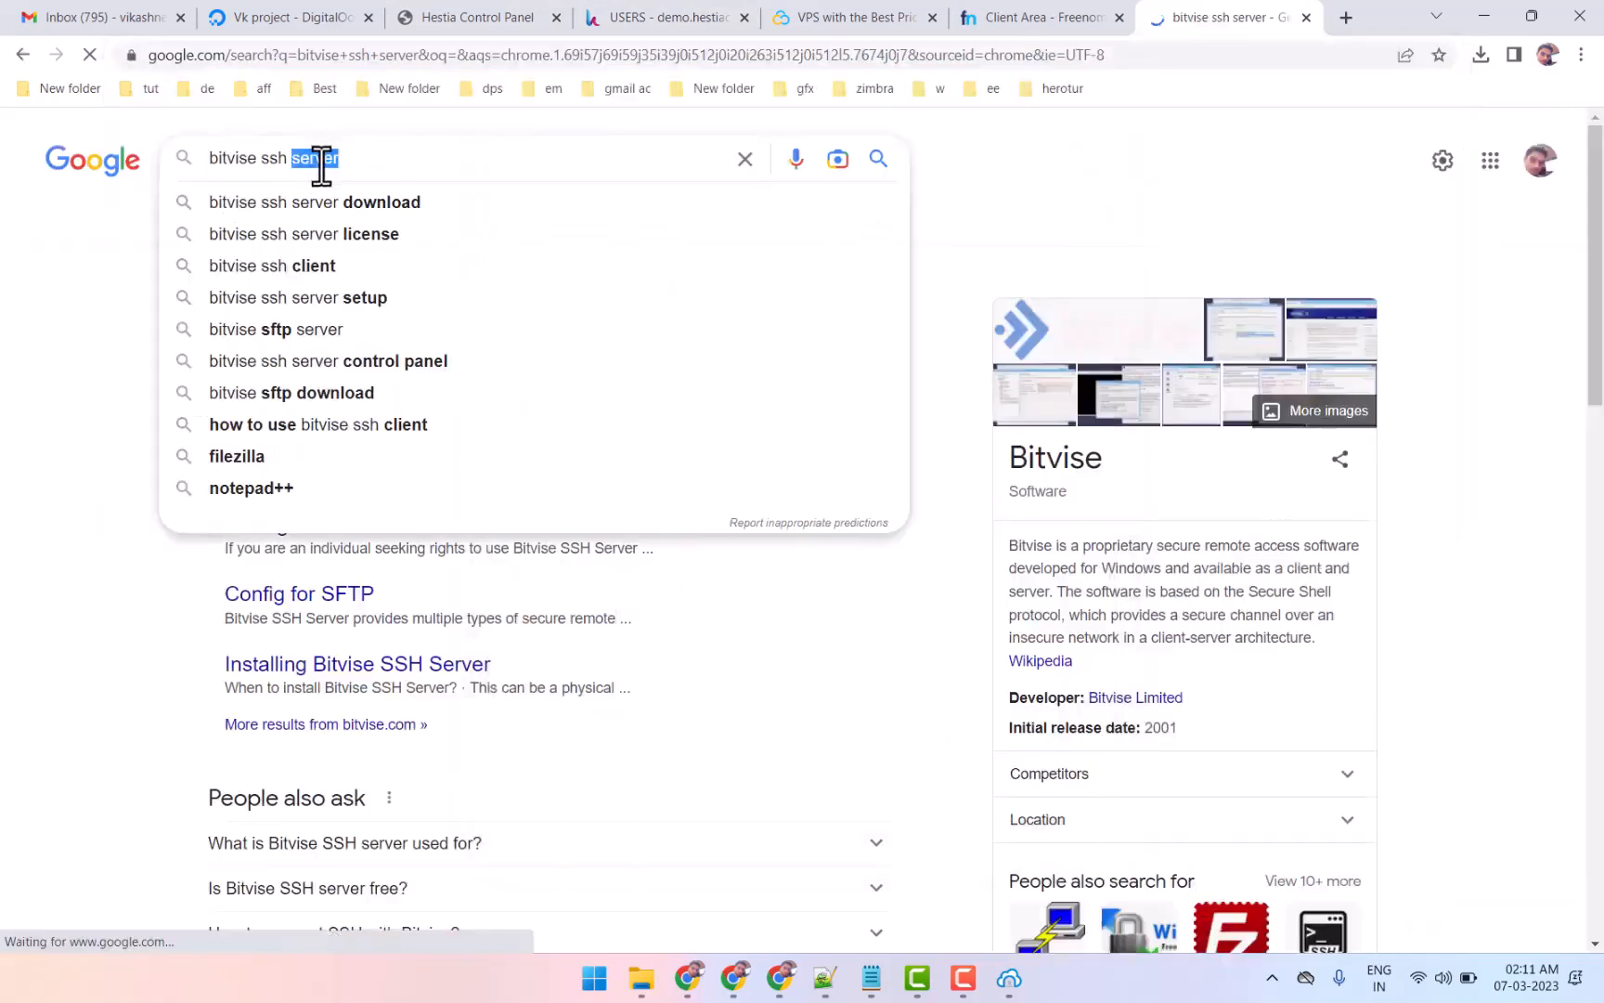
pyautogui.write('c')
pyautogui.click(338, 192)
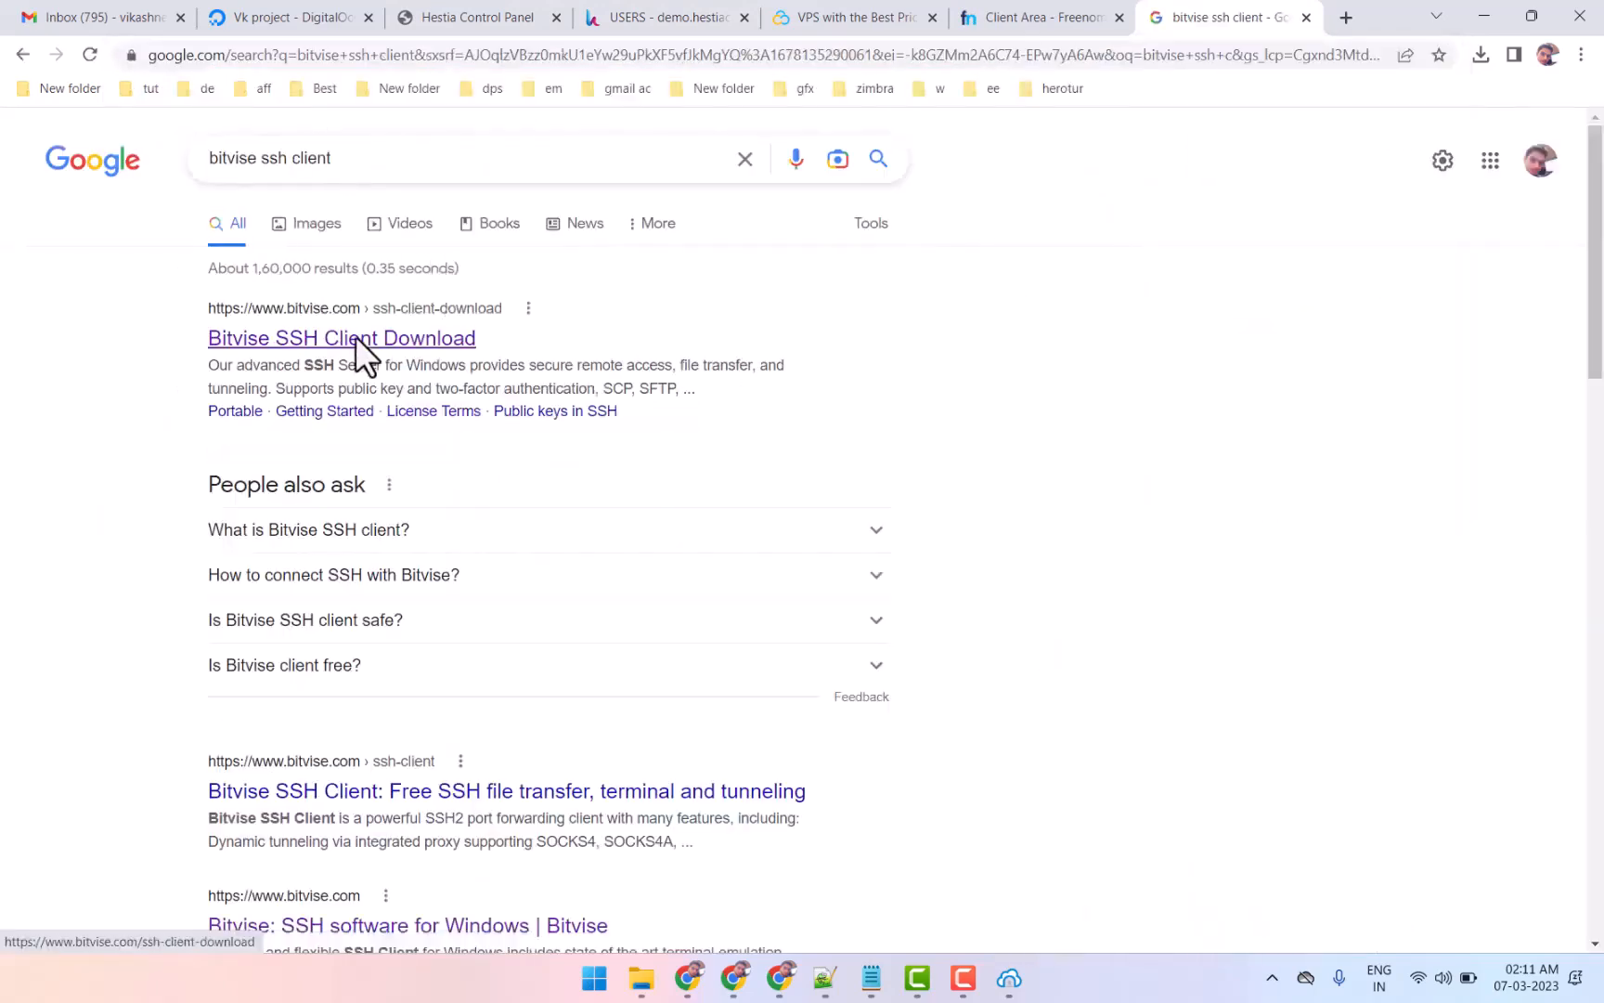
pyautogui.click(1059, 17)
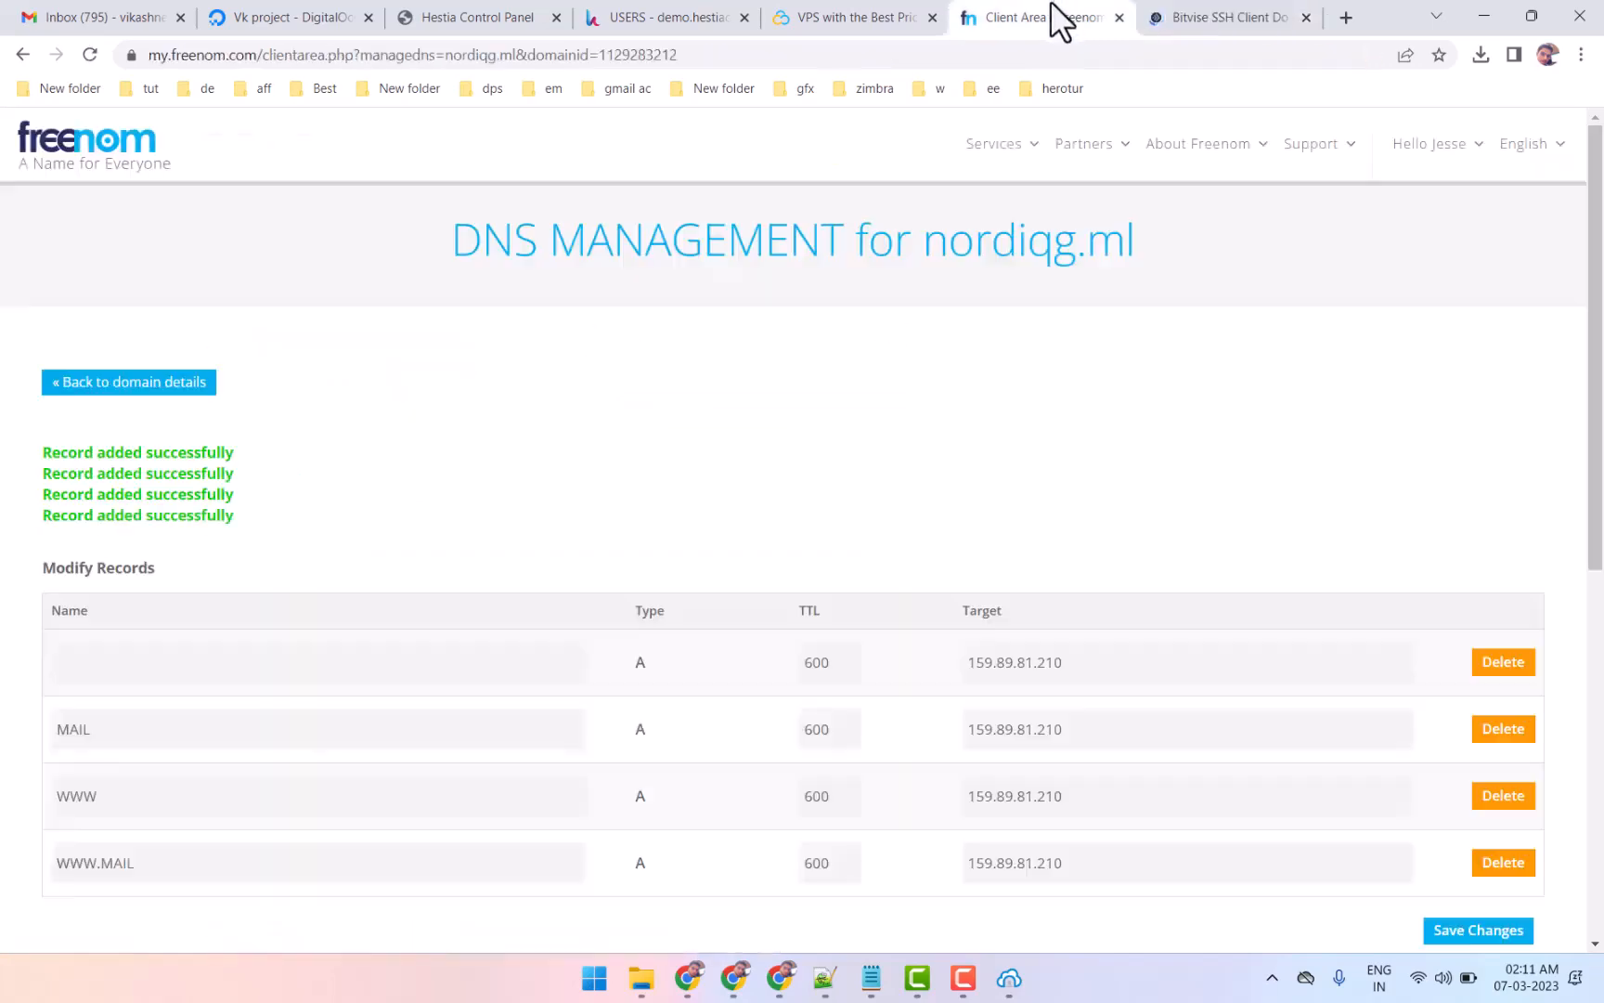
# Highlight the record messages on the Freenom DNS page, return to the DigitalOcean project page and close the Bitvise download page
pyautogui.moveTo(39, 459); pyautogui.dragTo(272, 518)
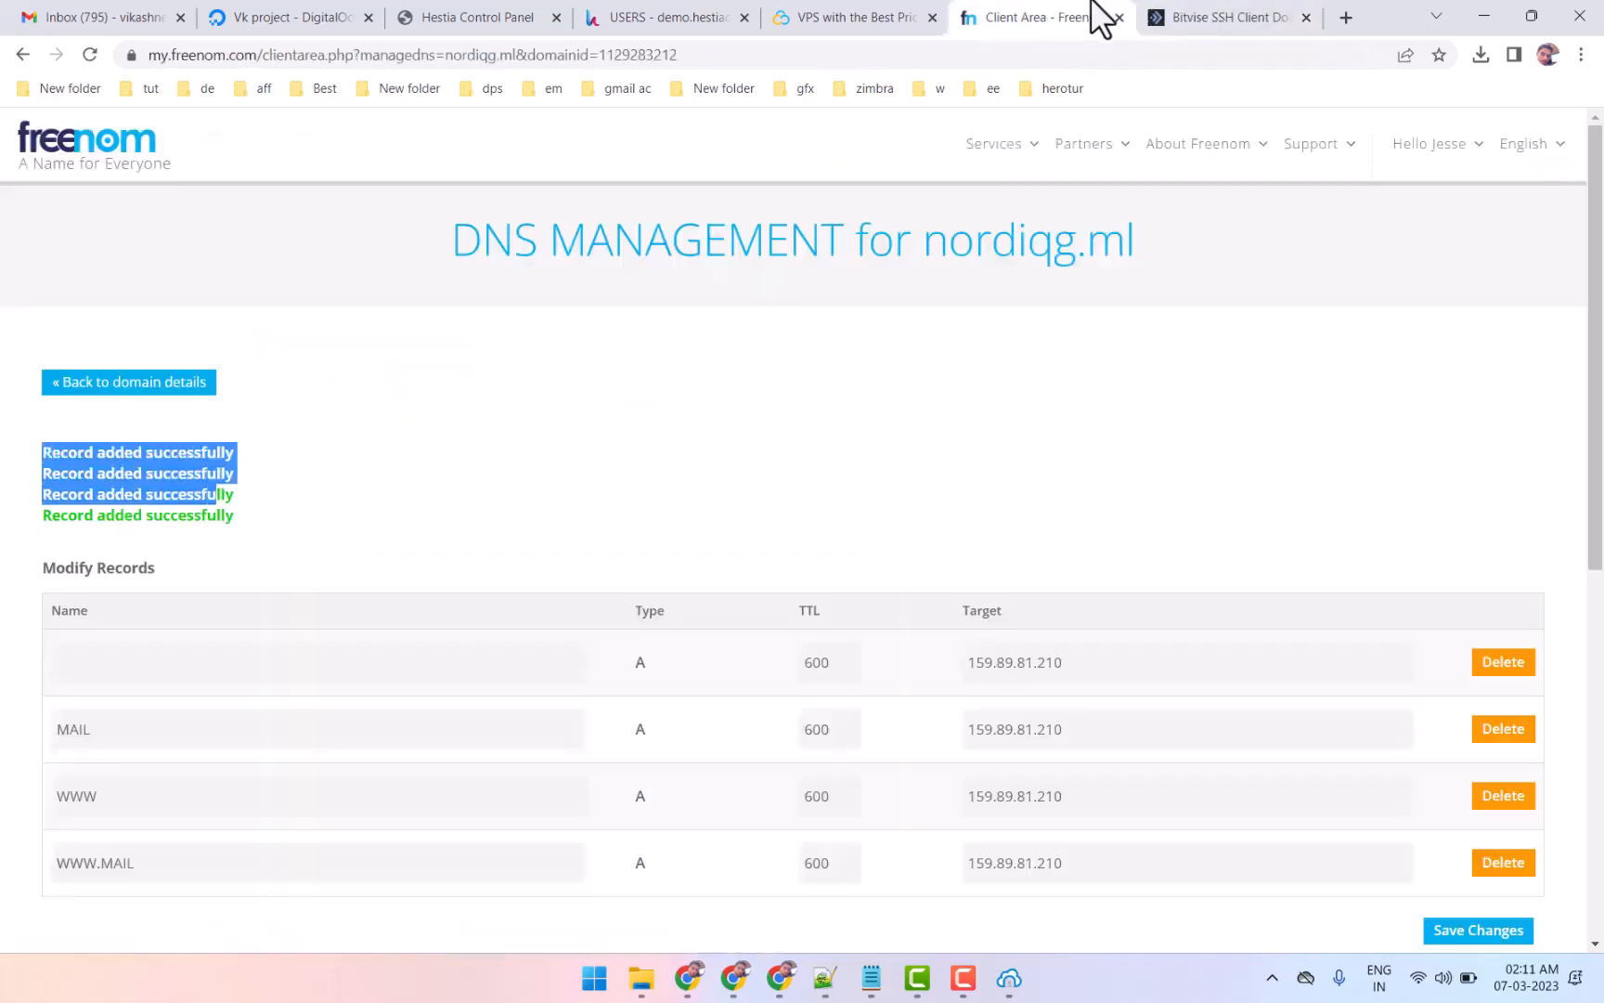
pyautogui.click(1171, 19)
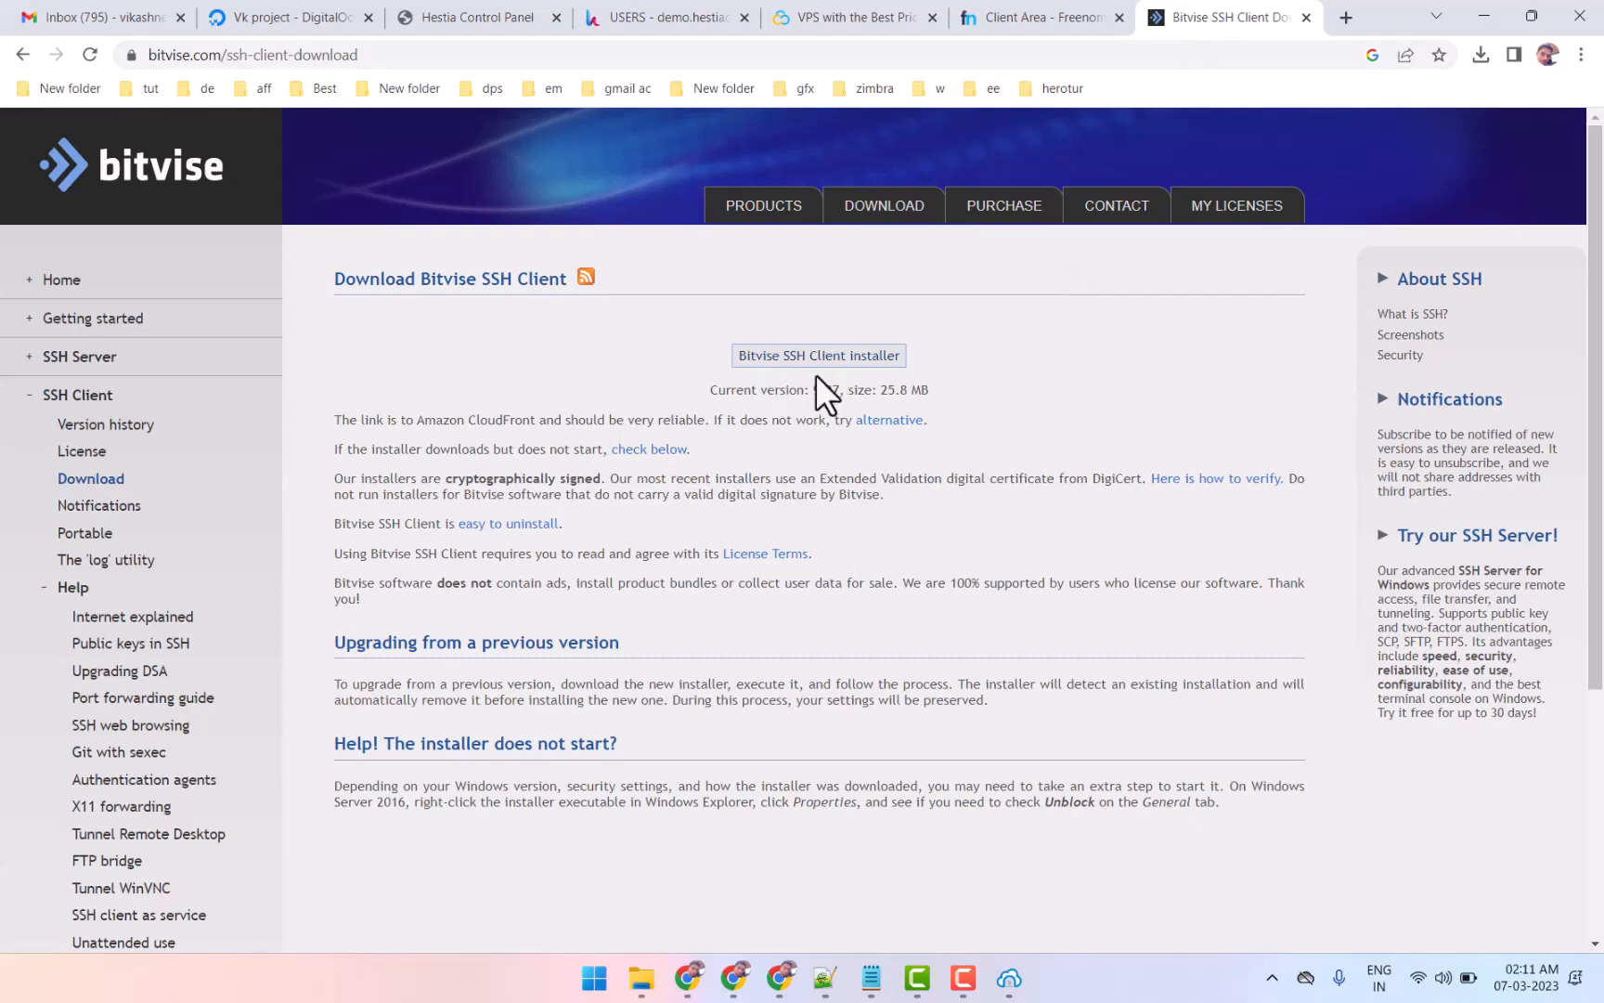
pyautogui.click(308, 17)
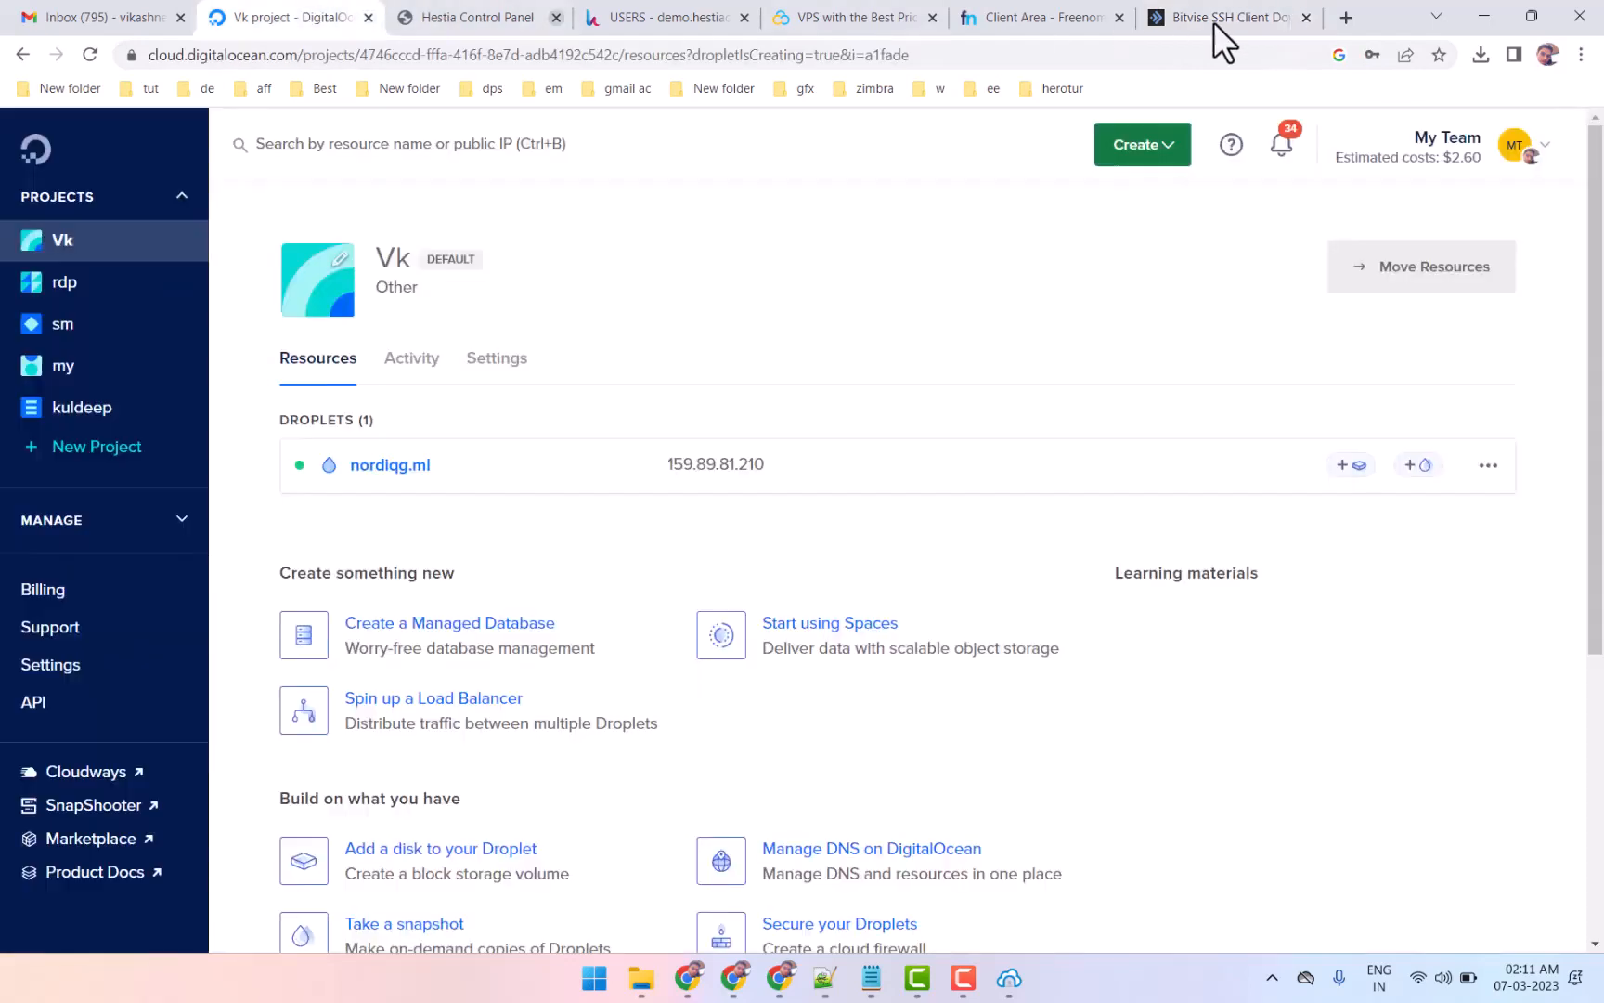
pyautogui.click(1307, 17)
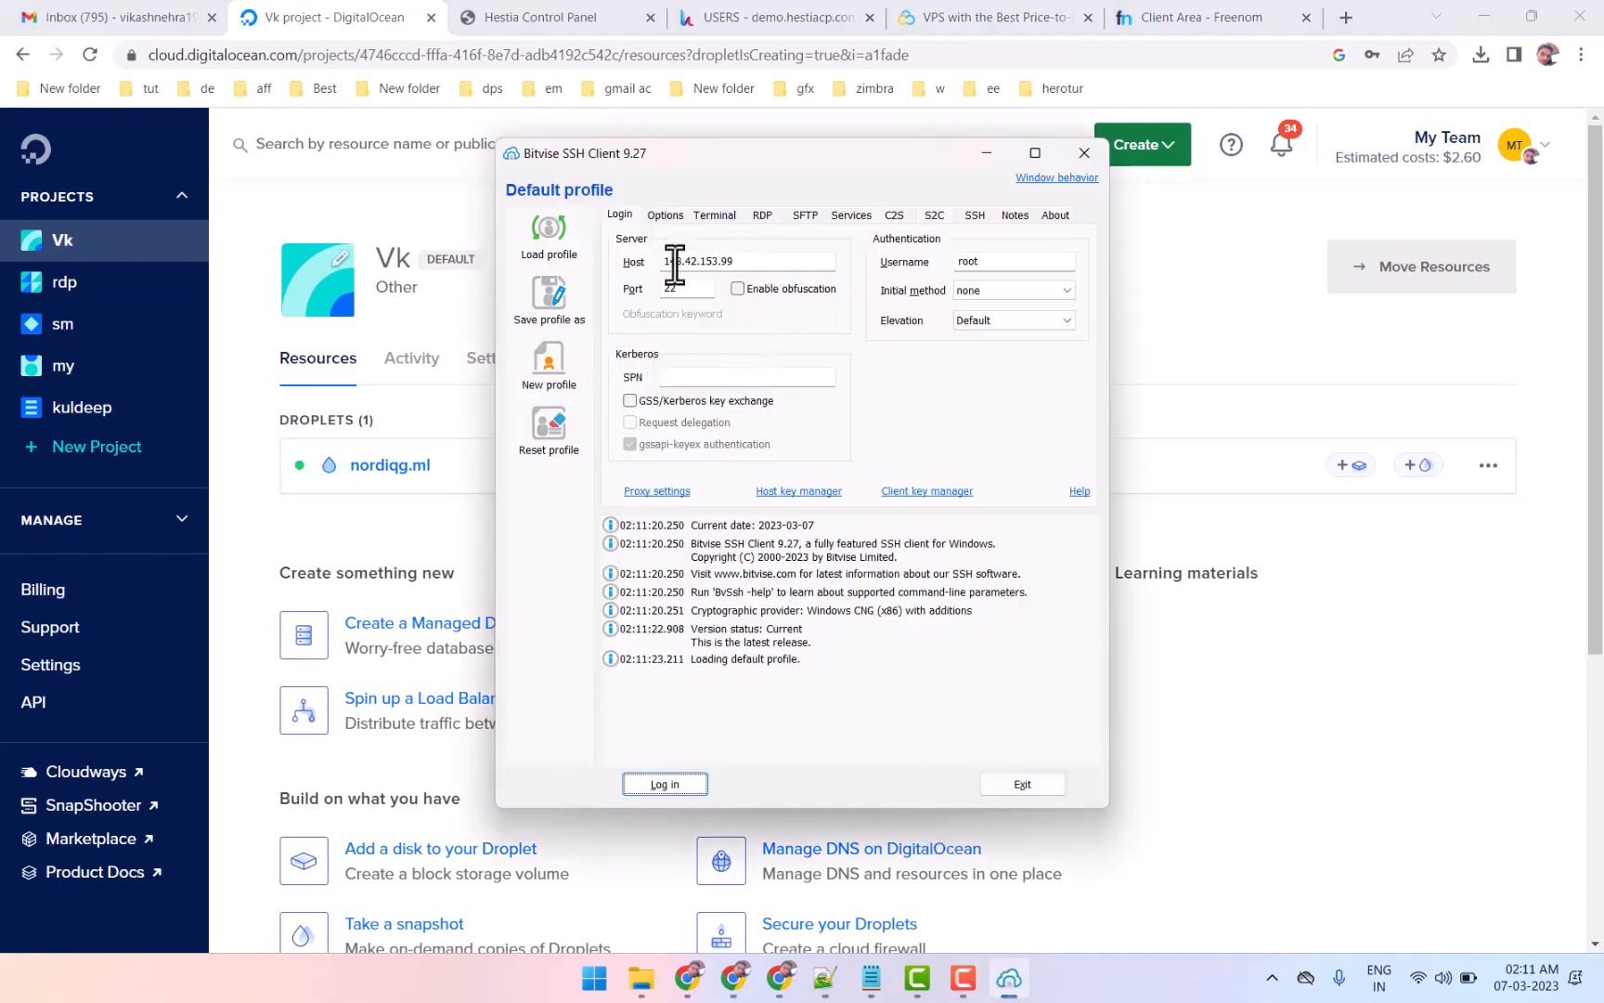
# Set the host in Bitvise SSH Client to 159.89.81.210 and copy the server password from the Notepad notes
pyautogui.doubleClick(673, 262)
pyautogui.click(870, 976)
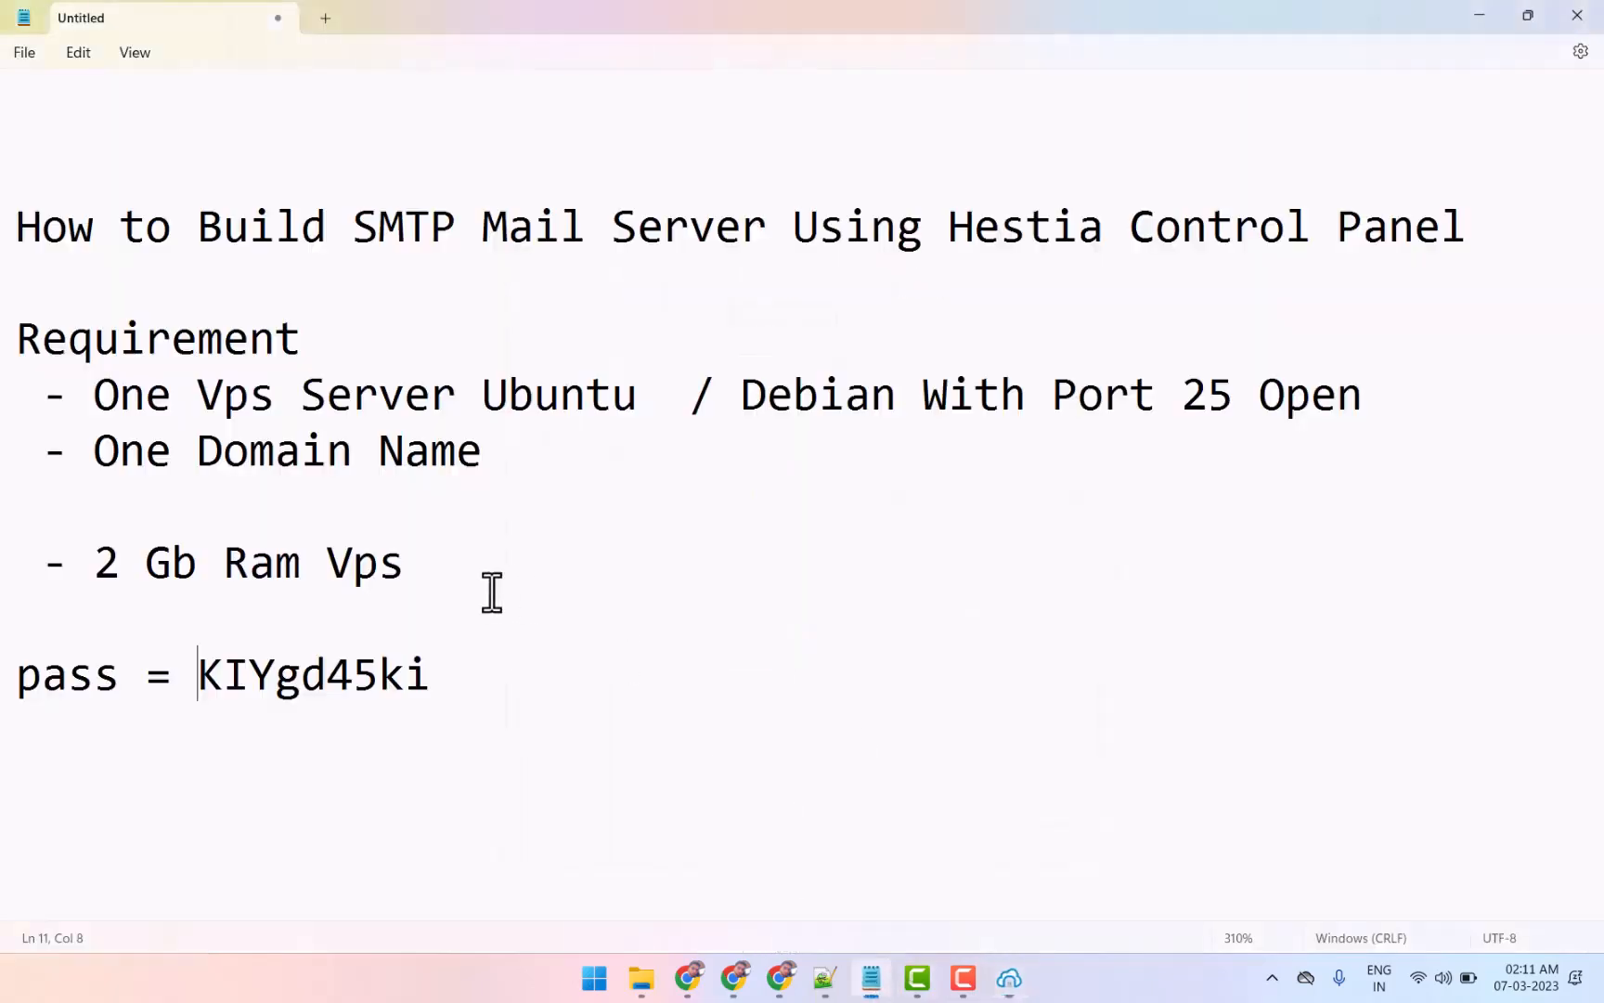
pyautogui.doubleClick(351, 687)
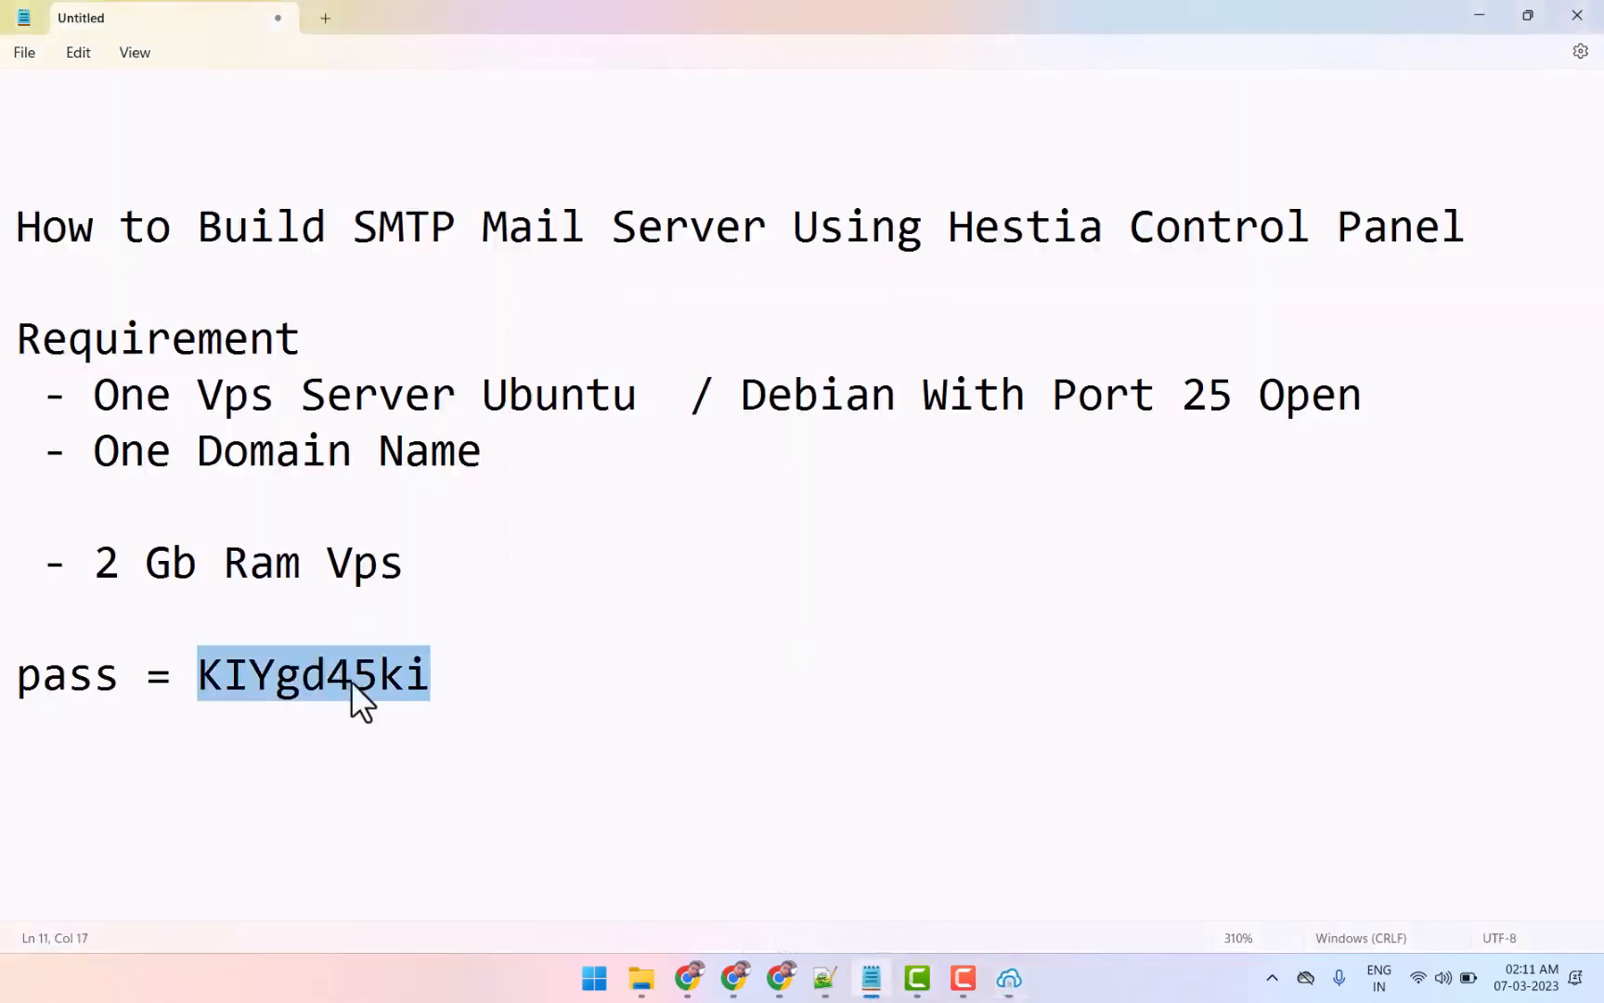
pyautogui.click(1479, 15)
# Log in to the server as root, accepting the host key for this connection only and entering the account password, and open a terminal console
pyautogui.click(659, 779)
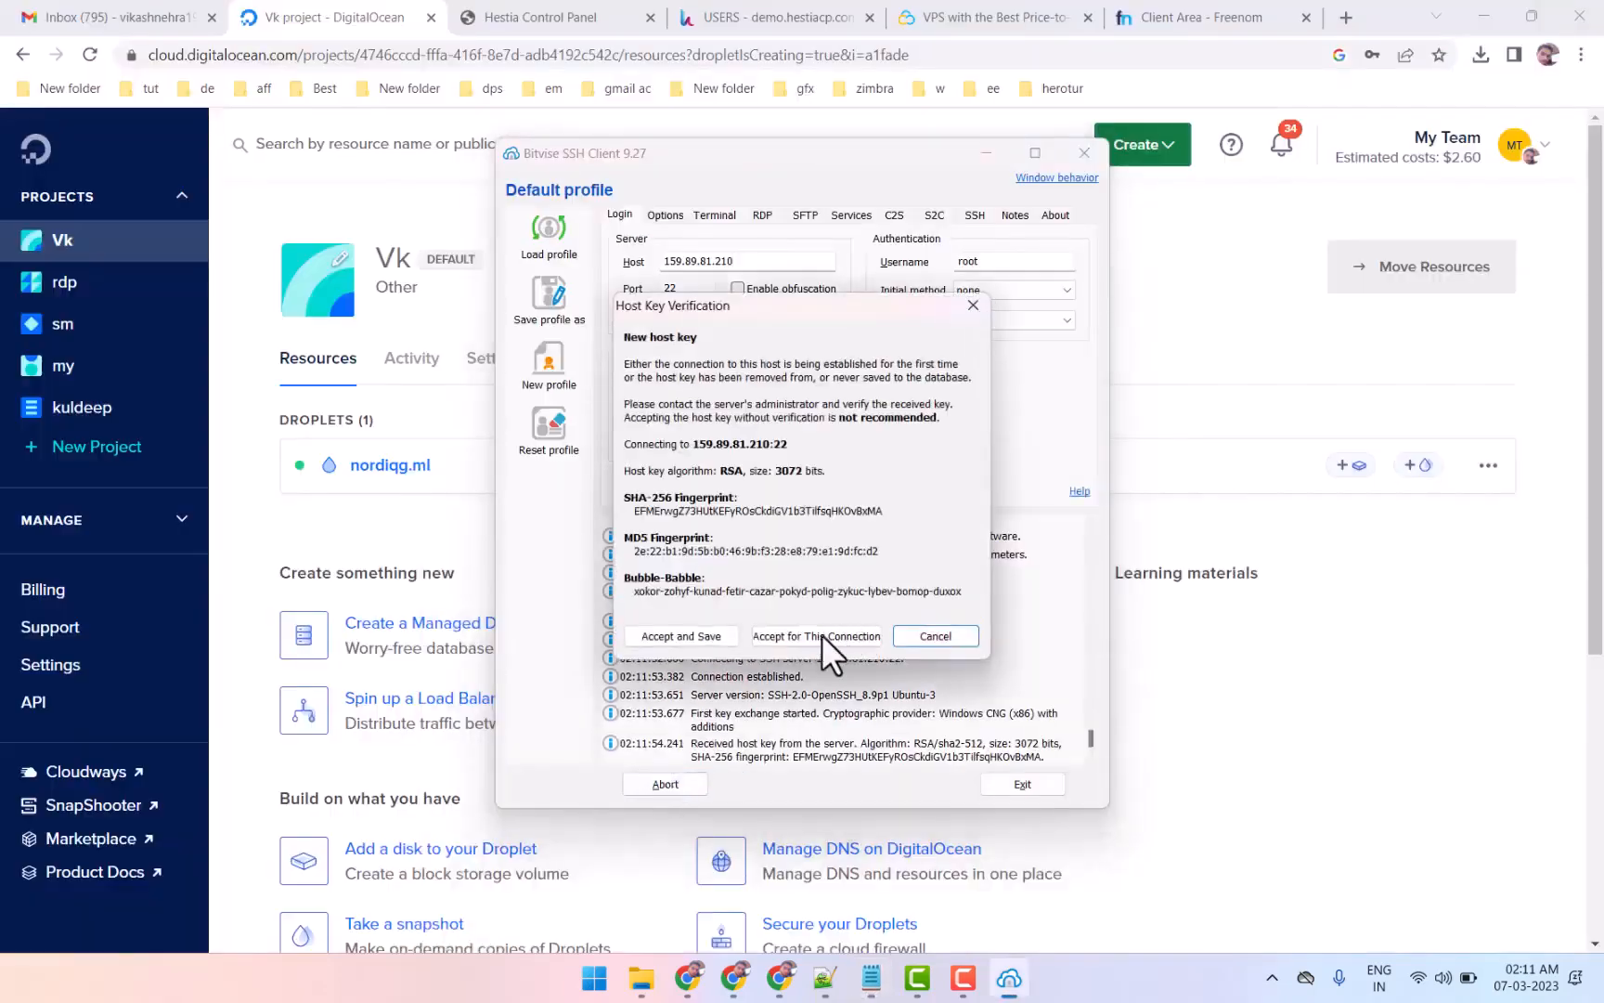
pyautogui.click(820, 636)
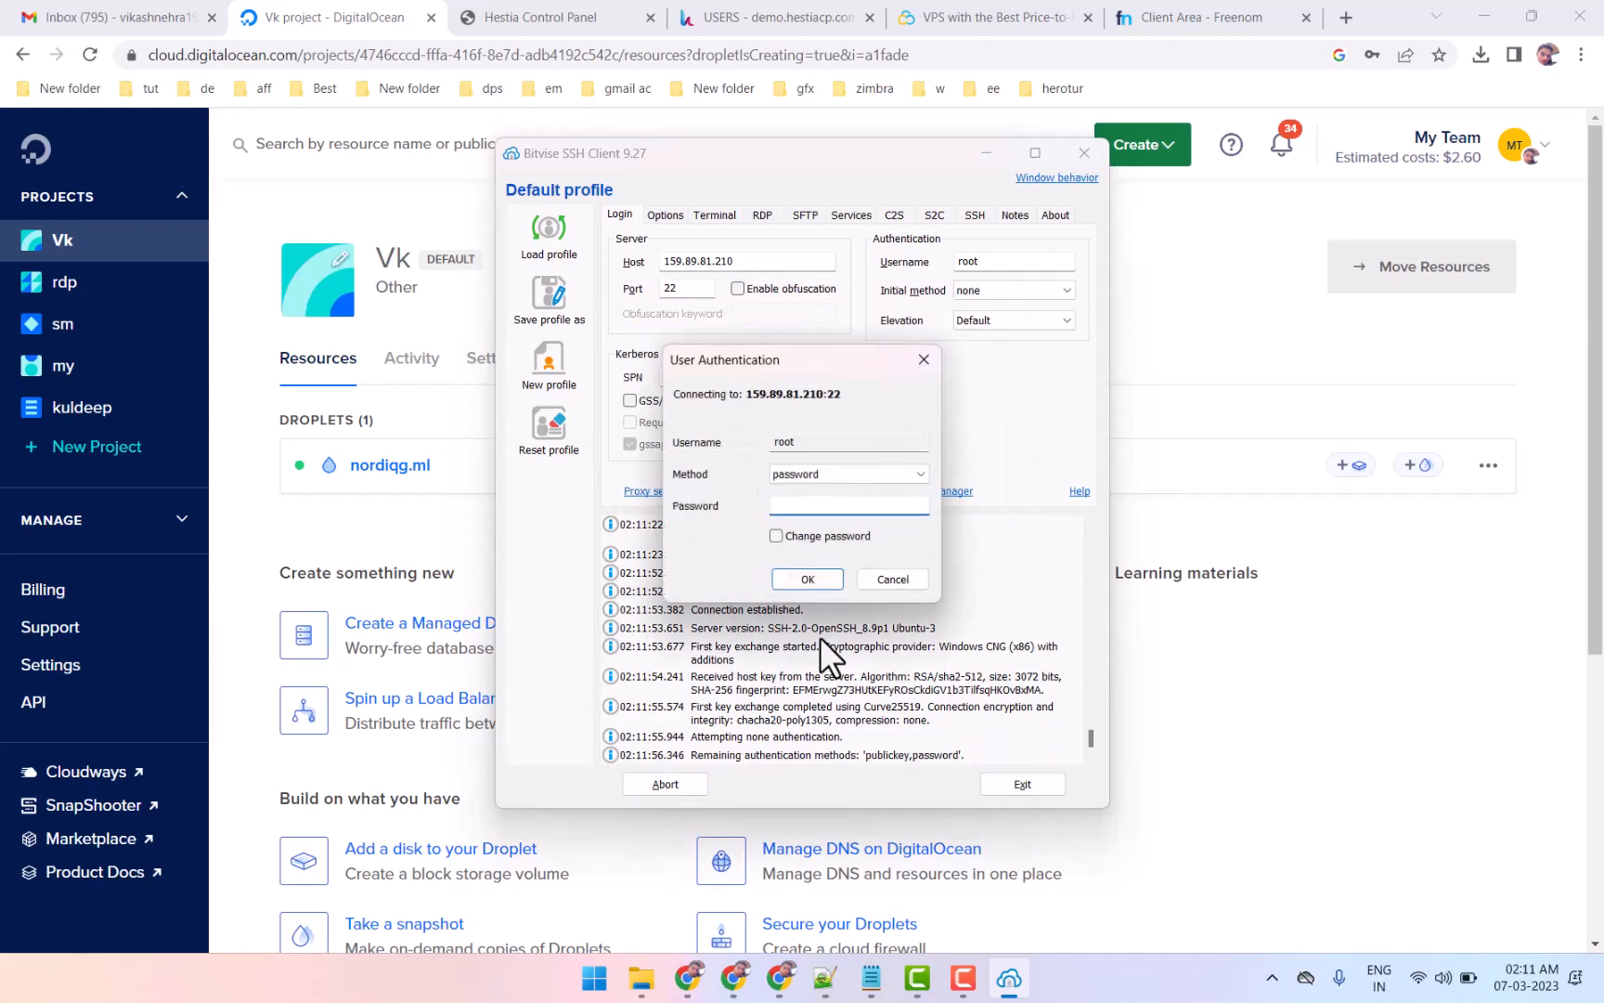
pyautogui.hotkey('ctrl', 'v')
pyautogui.click(823, 585)
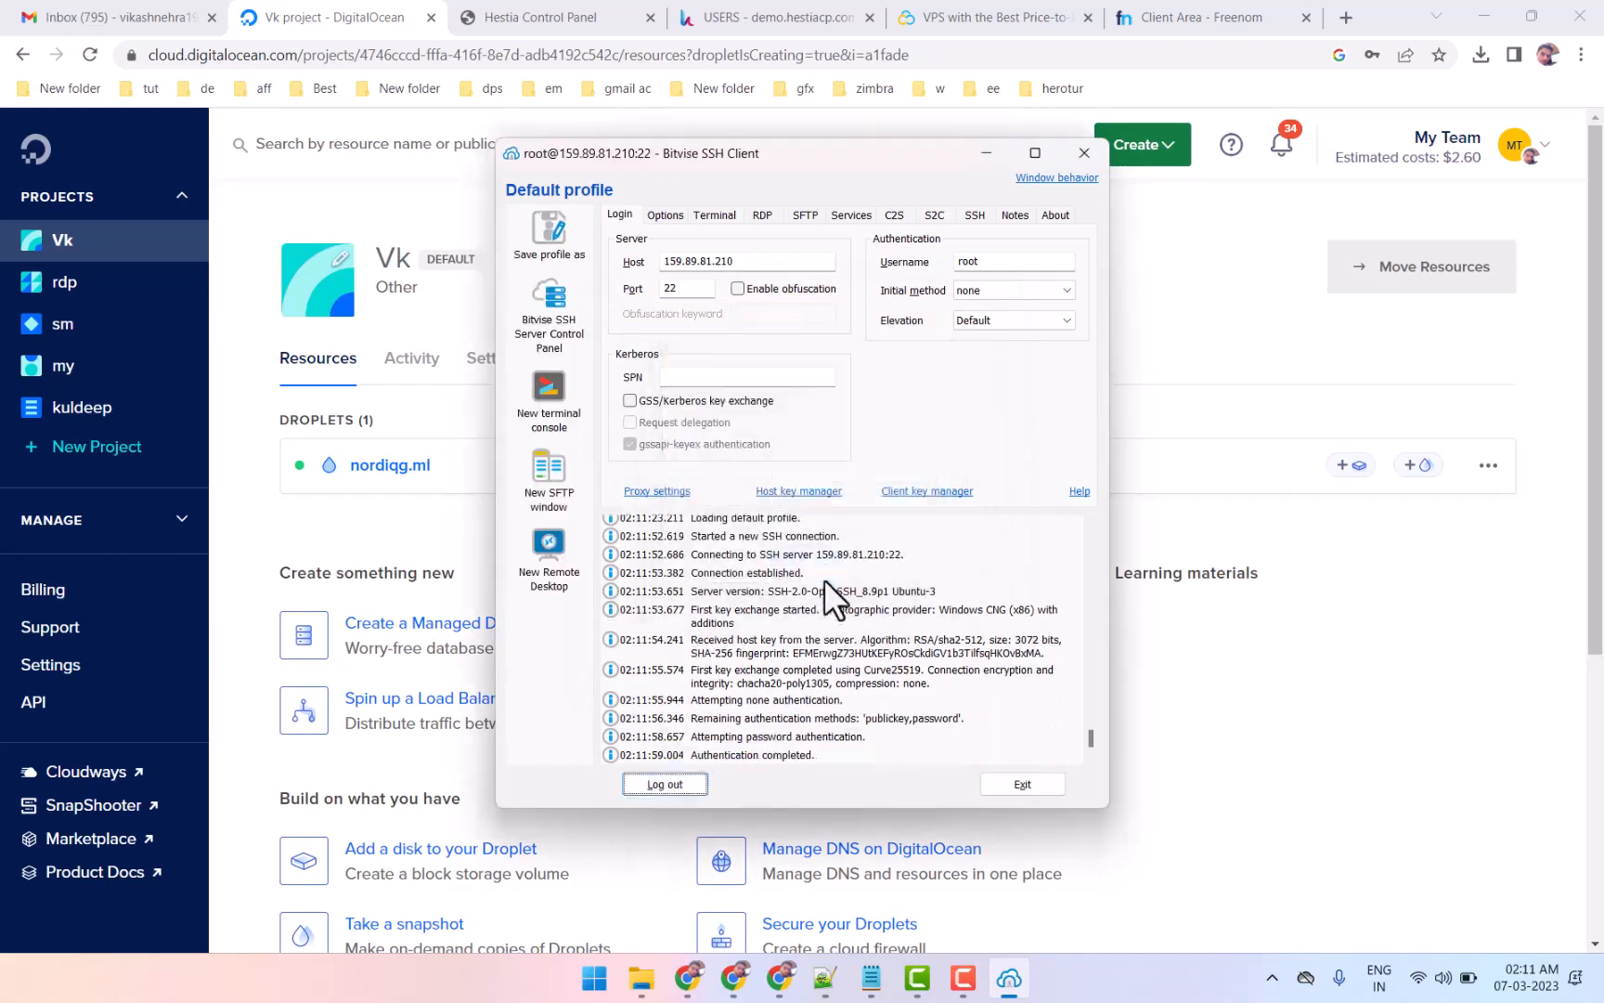
pyautogui.click(554, 380)
# Copy the Step 3 wget command for hst-install.sh from the Hestia website and run it in the server terminal
pyautogui.click(577, 4)
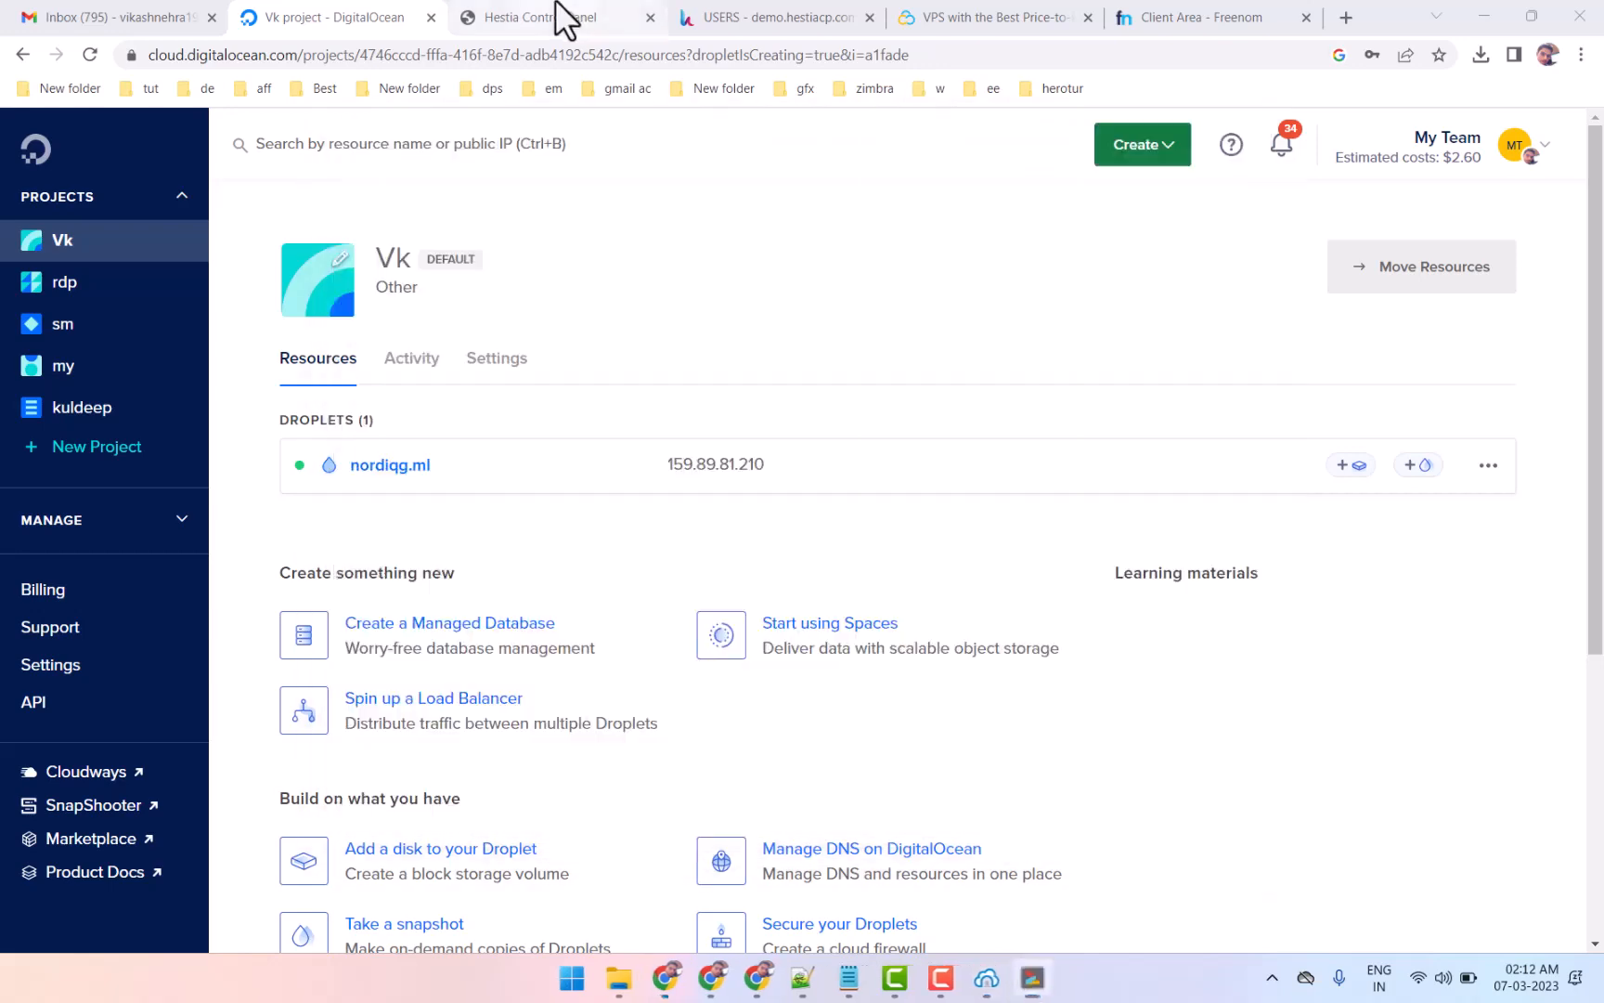
pyautogui.click(555, 17)
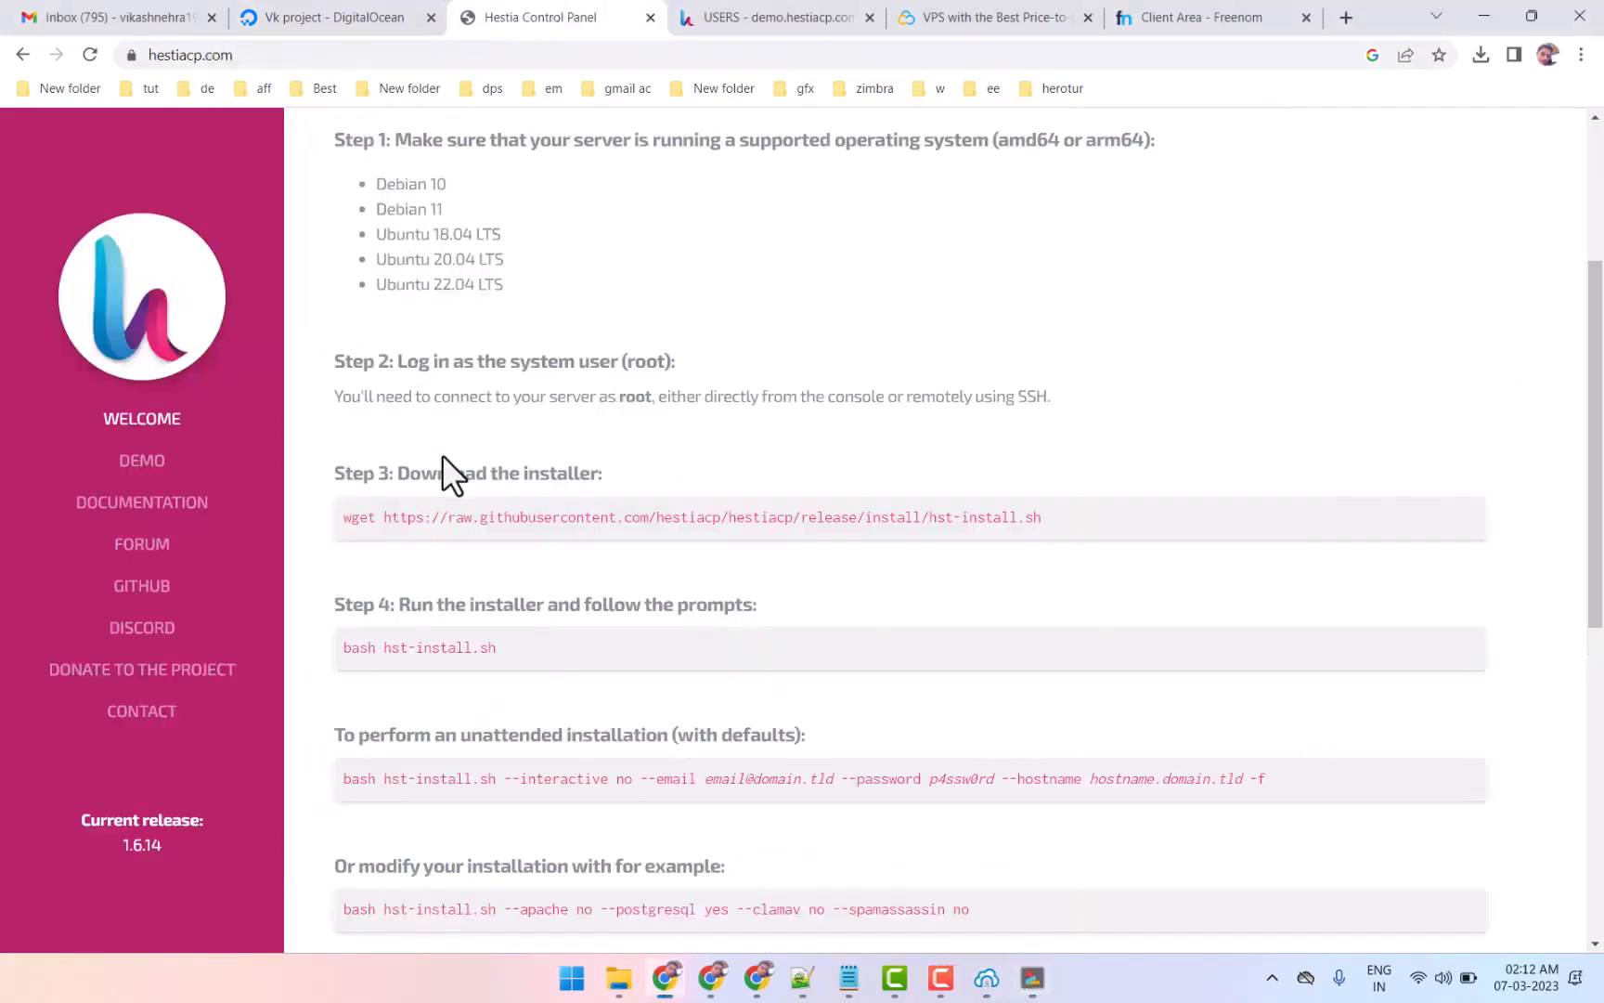
pyautogui.tripleClick(501, 523)
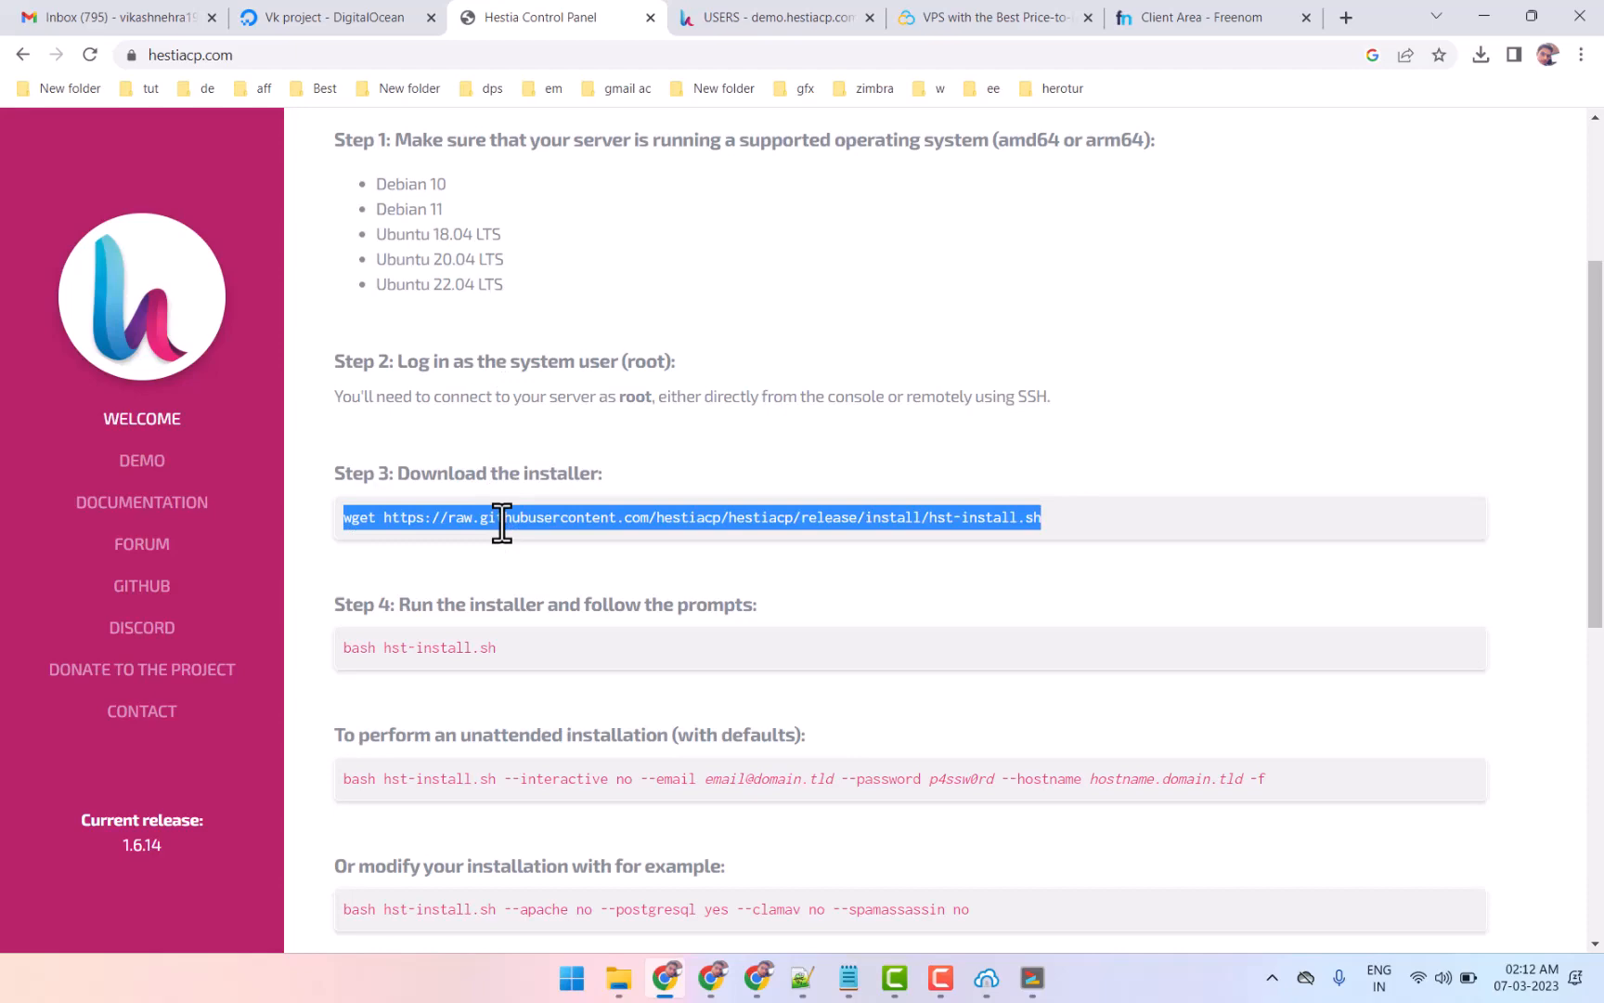
pyautogui.rightClick(501, 522)
pyautogui.click(557, 541)
pyautogui.click(1032, 978)
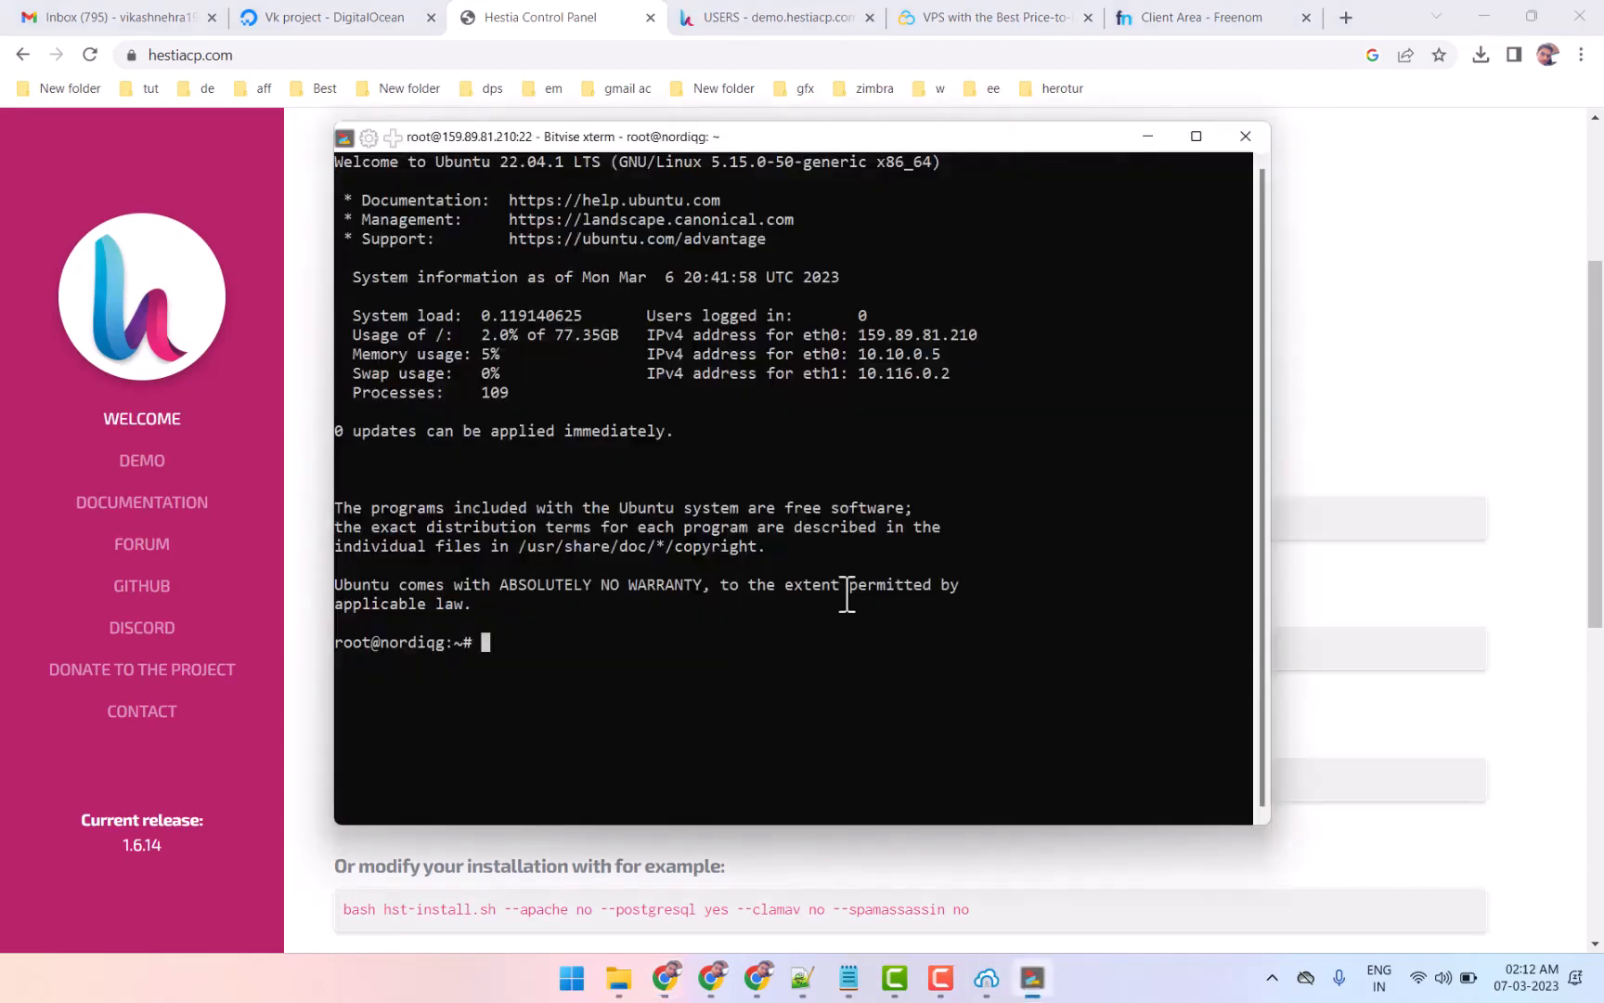
pyautogui.rightClick(846, 594)
pyautogui.press('Return')
# Copy the Step 4 command bash hst-install.sh from the Hestia website and run it in the server terminal
pyautogui.click(1415, 469)
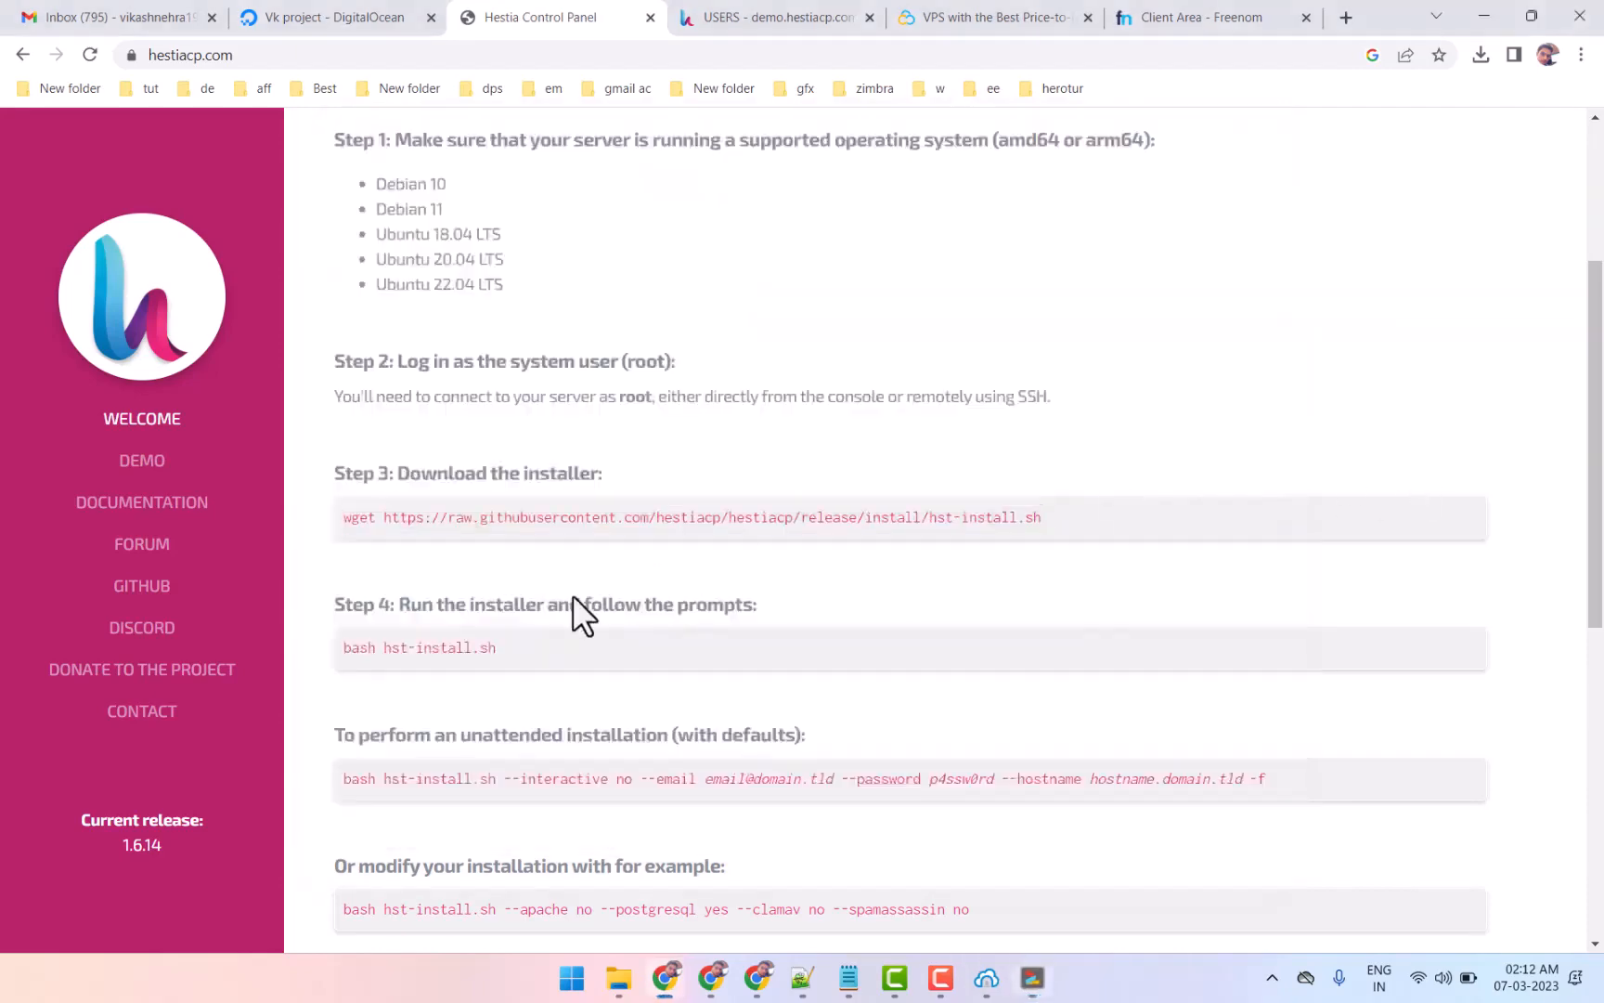
pyautogui.tripleClick(419, 648)
pyautogui.rightClick(432, 647)
pyautogui.click(464, 657)
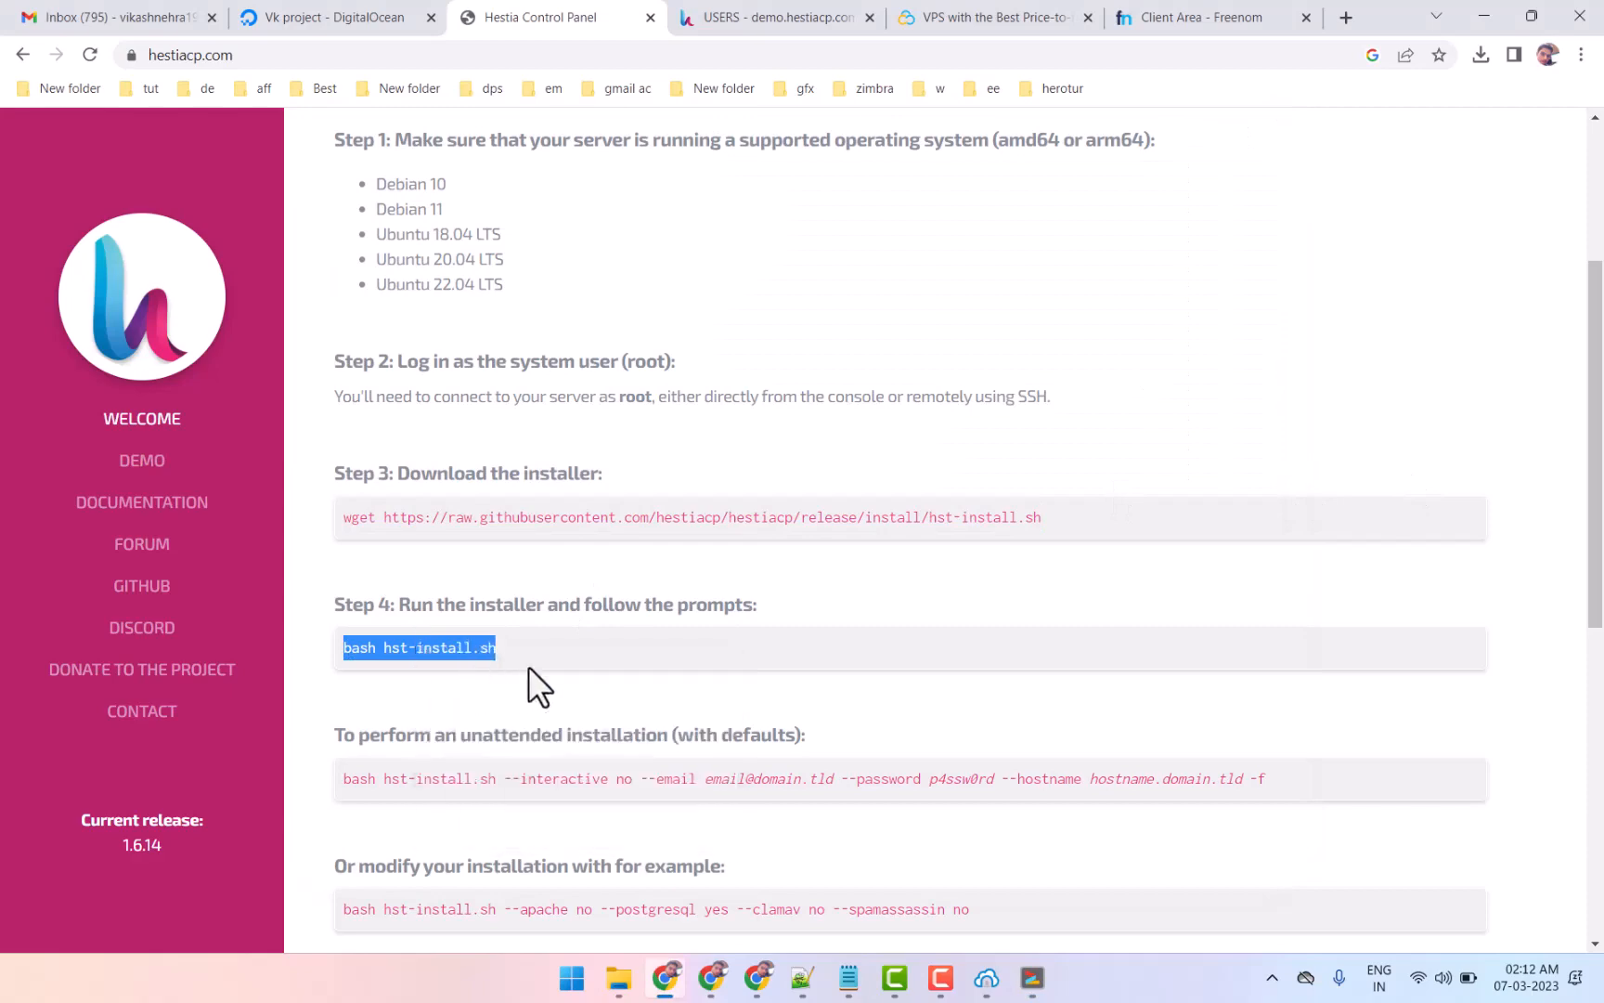
pyautogui.click(1032, 977)
pyautogui.rightClick(706, 692)
pyautogui.press('Return')
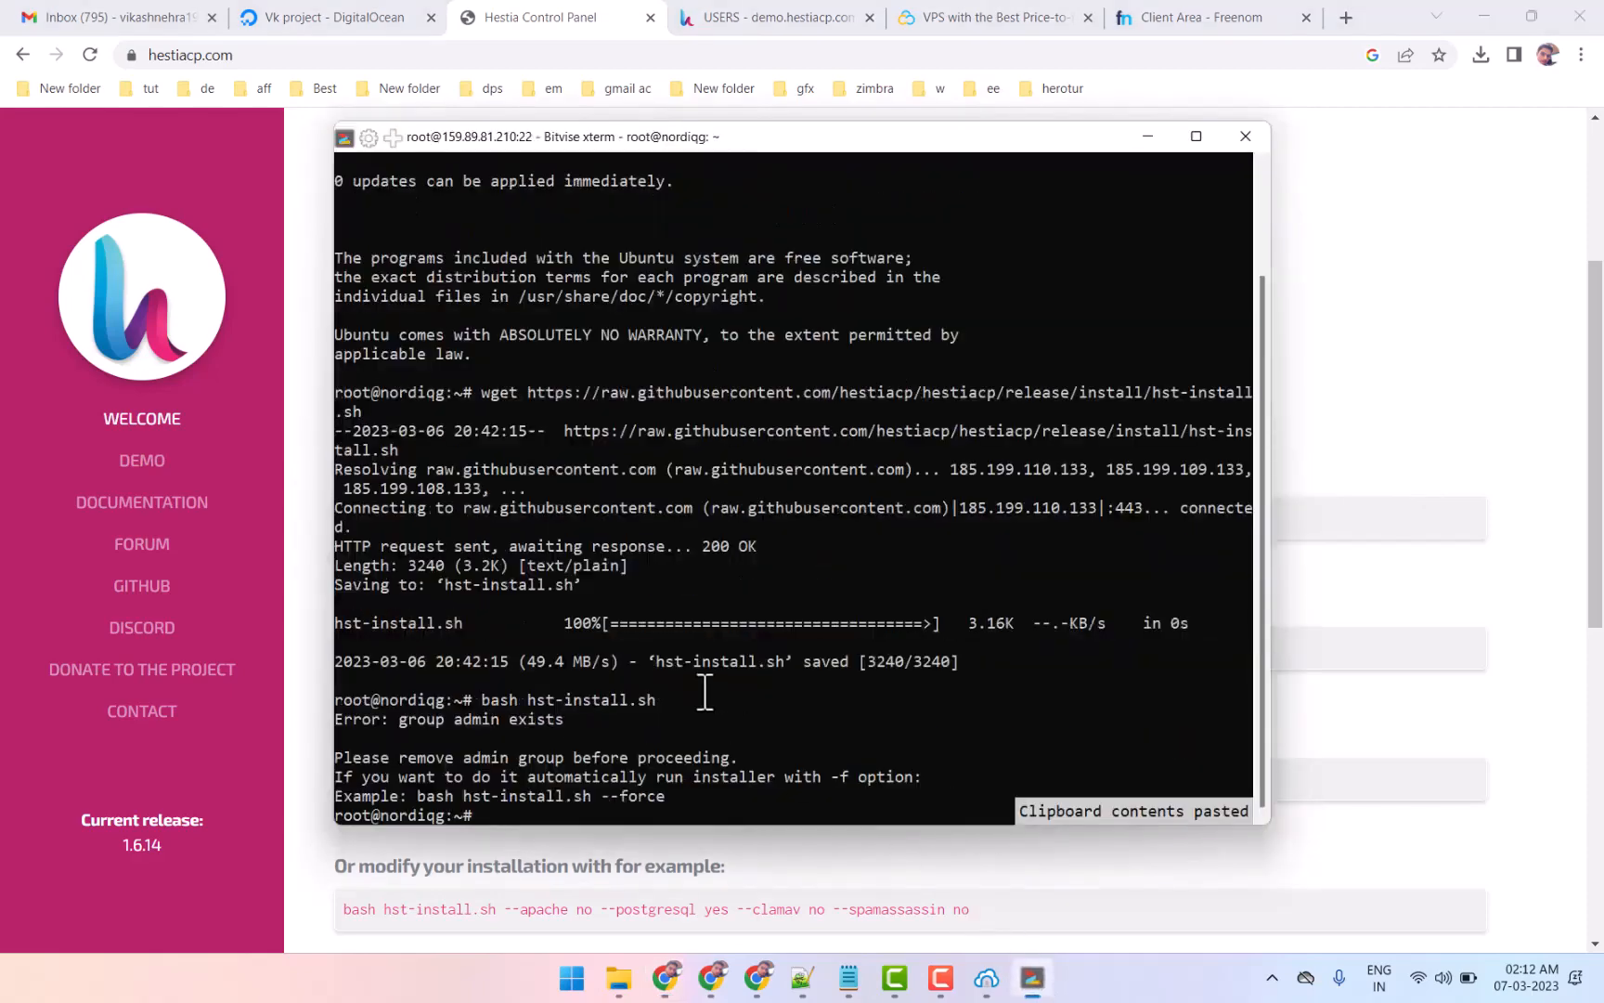
# Maximize the terminal, copy the example command bash hst-install.sh --force from its output and run it
pyautogui.click(1195, 136)
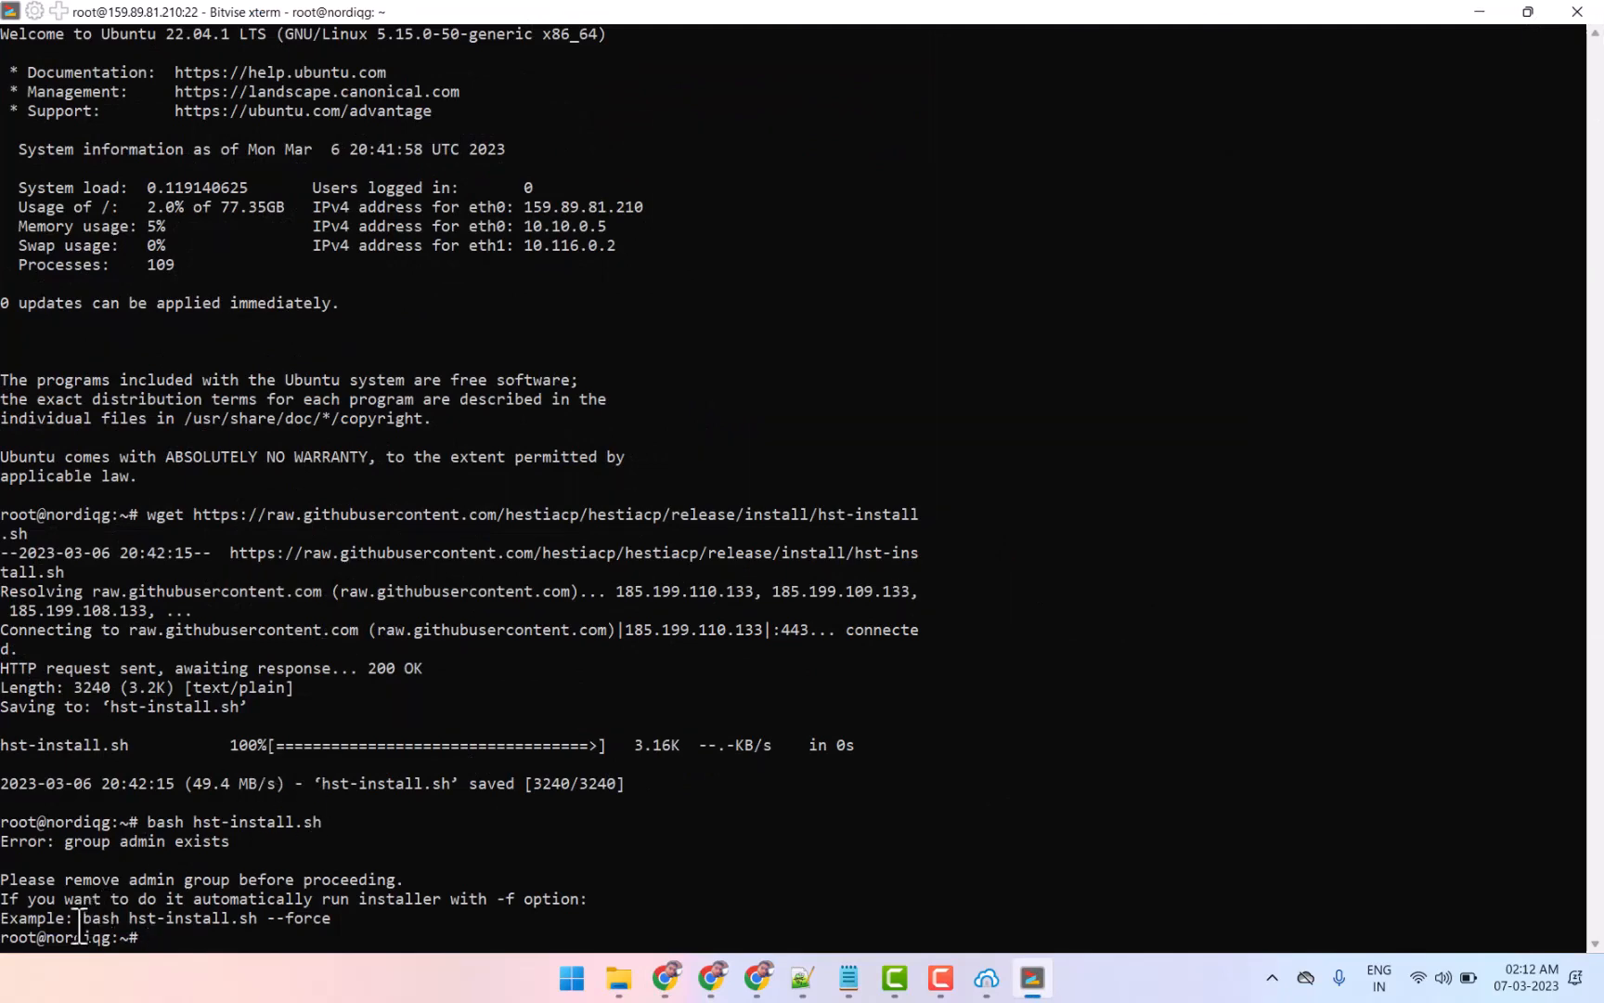
pyautogui.moveTo(83, 922); pyautogui.dragTo(321, 937)
pyautogui.click(322, 937)
pyautogui.rightClick(320, 938)
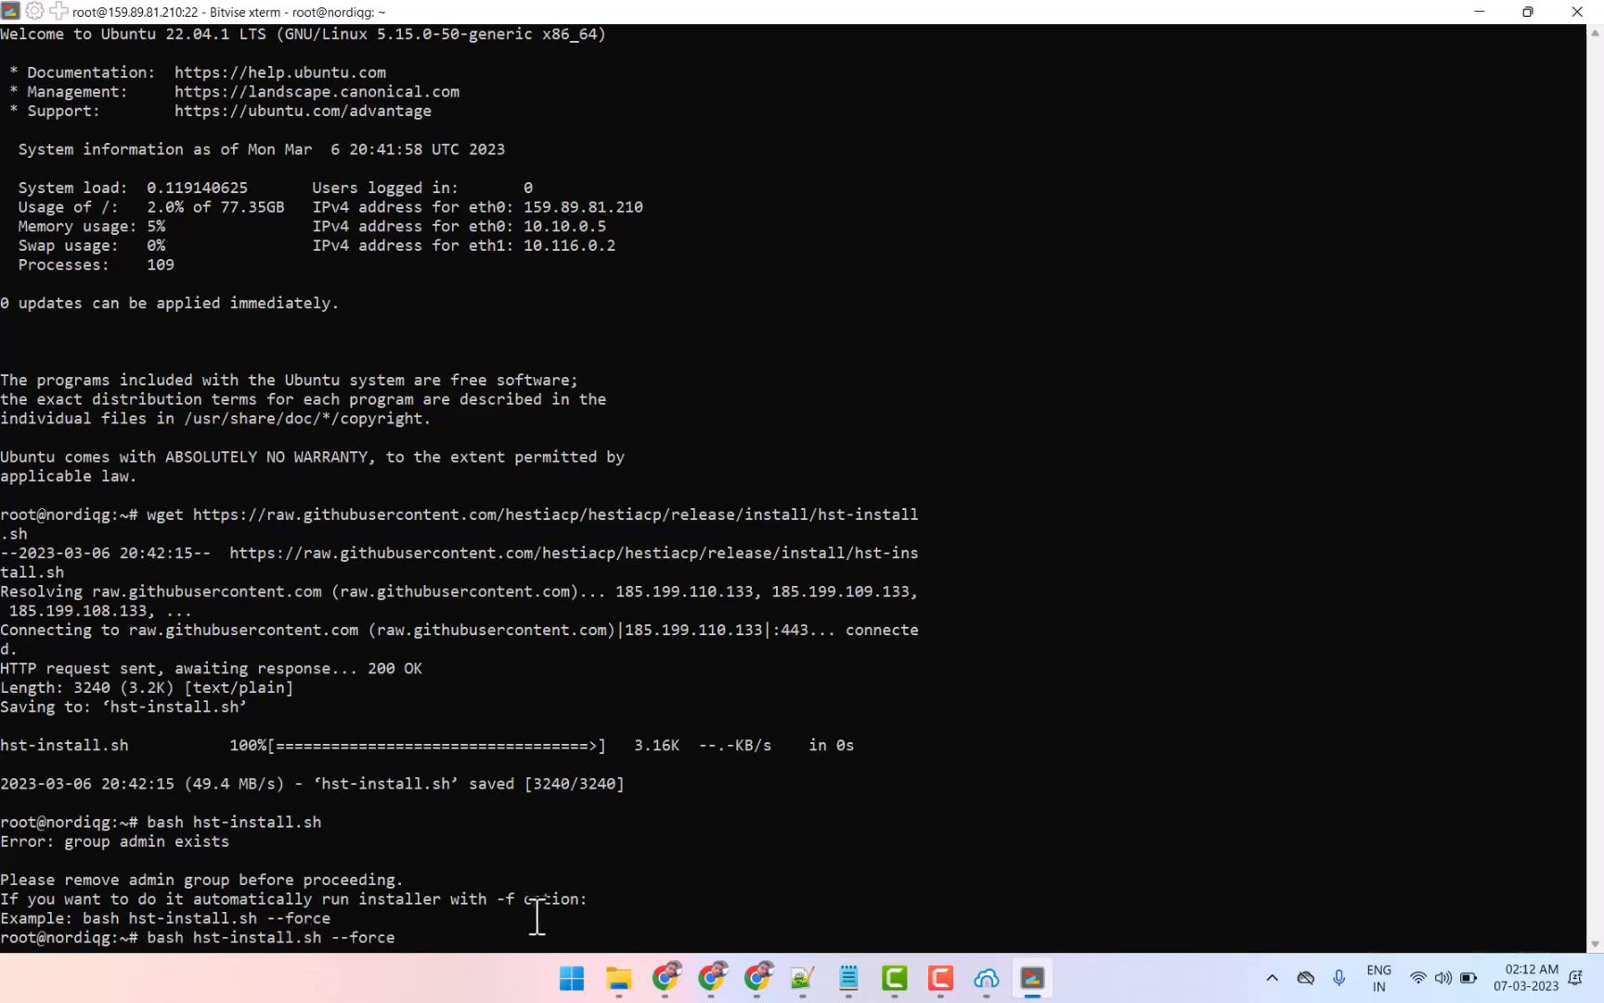
pyautogui.press('Return')
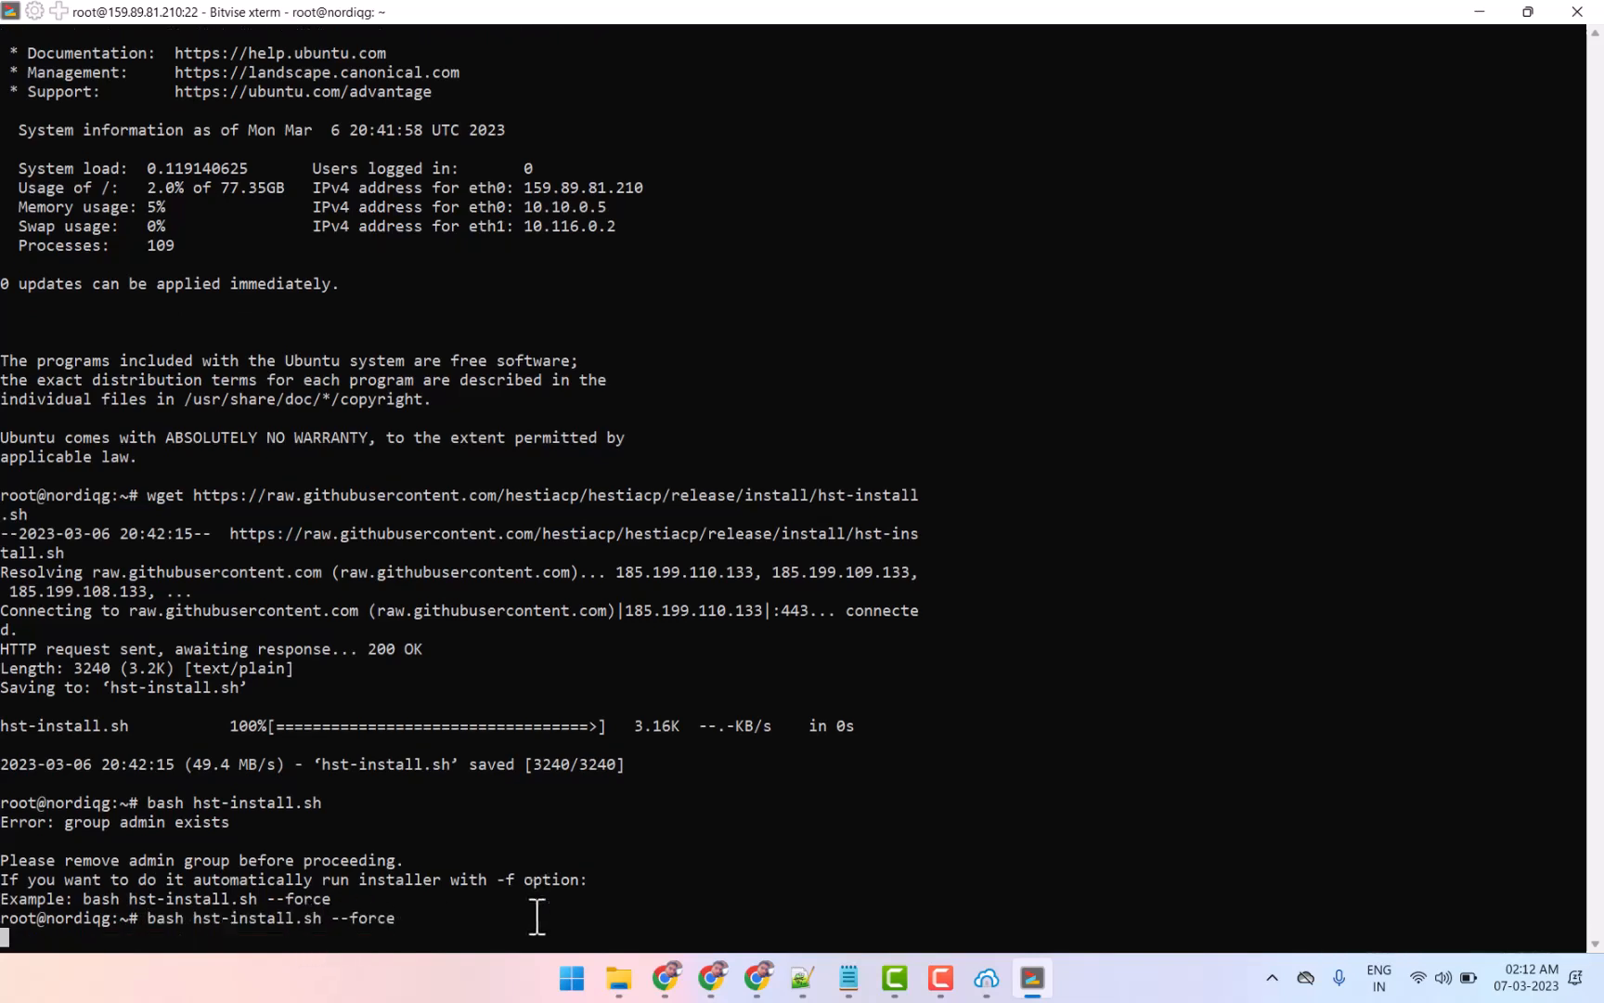
# Paste the command bash hst-install.sh --force below the password line in the Notepad notes
pyautogui.click(849, 978)
pyautogui.click(538, 775)
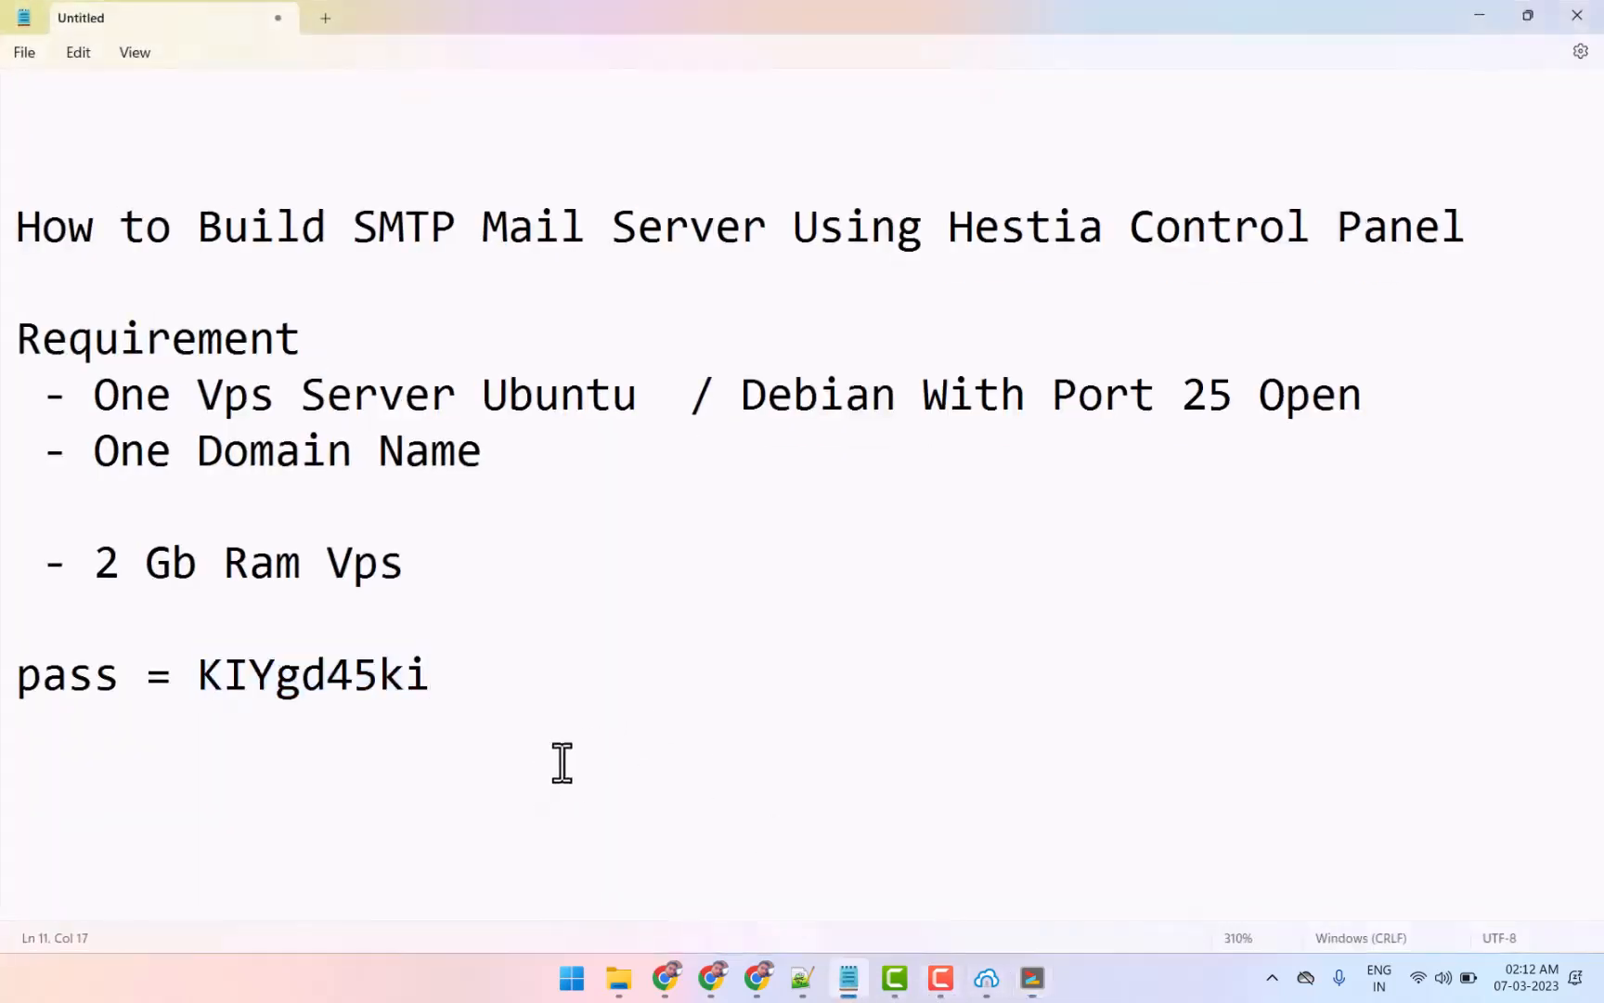
pyautogui.press('Return')
pyautogui.press('Return')
pyautogui.write('bash hst-install.sh --force')
# Remove the --force option from the install command in the notes and undo the removal
pyautogui.click(512, 790)
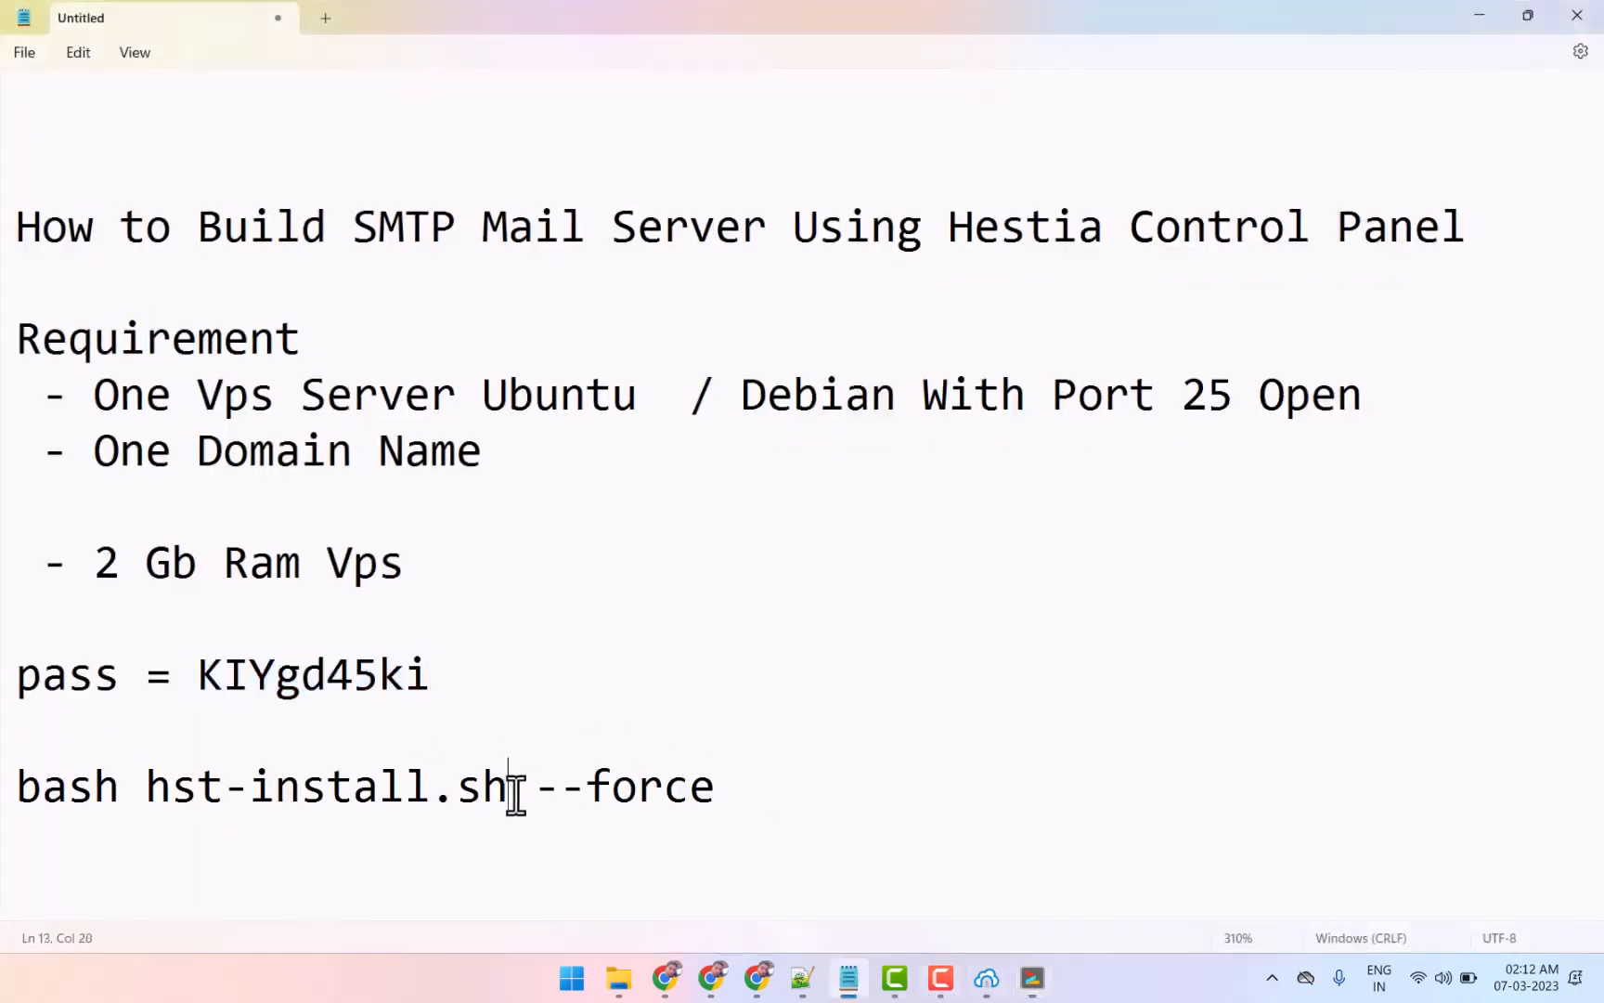
pyautogui.moveTo(515, 793); pyautogui.dragTo(873, 780)
pyautogui.press('BackSpace')
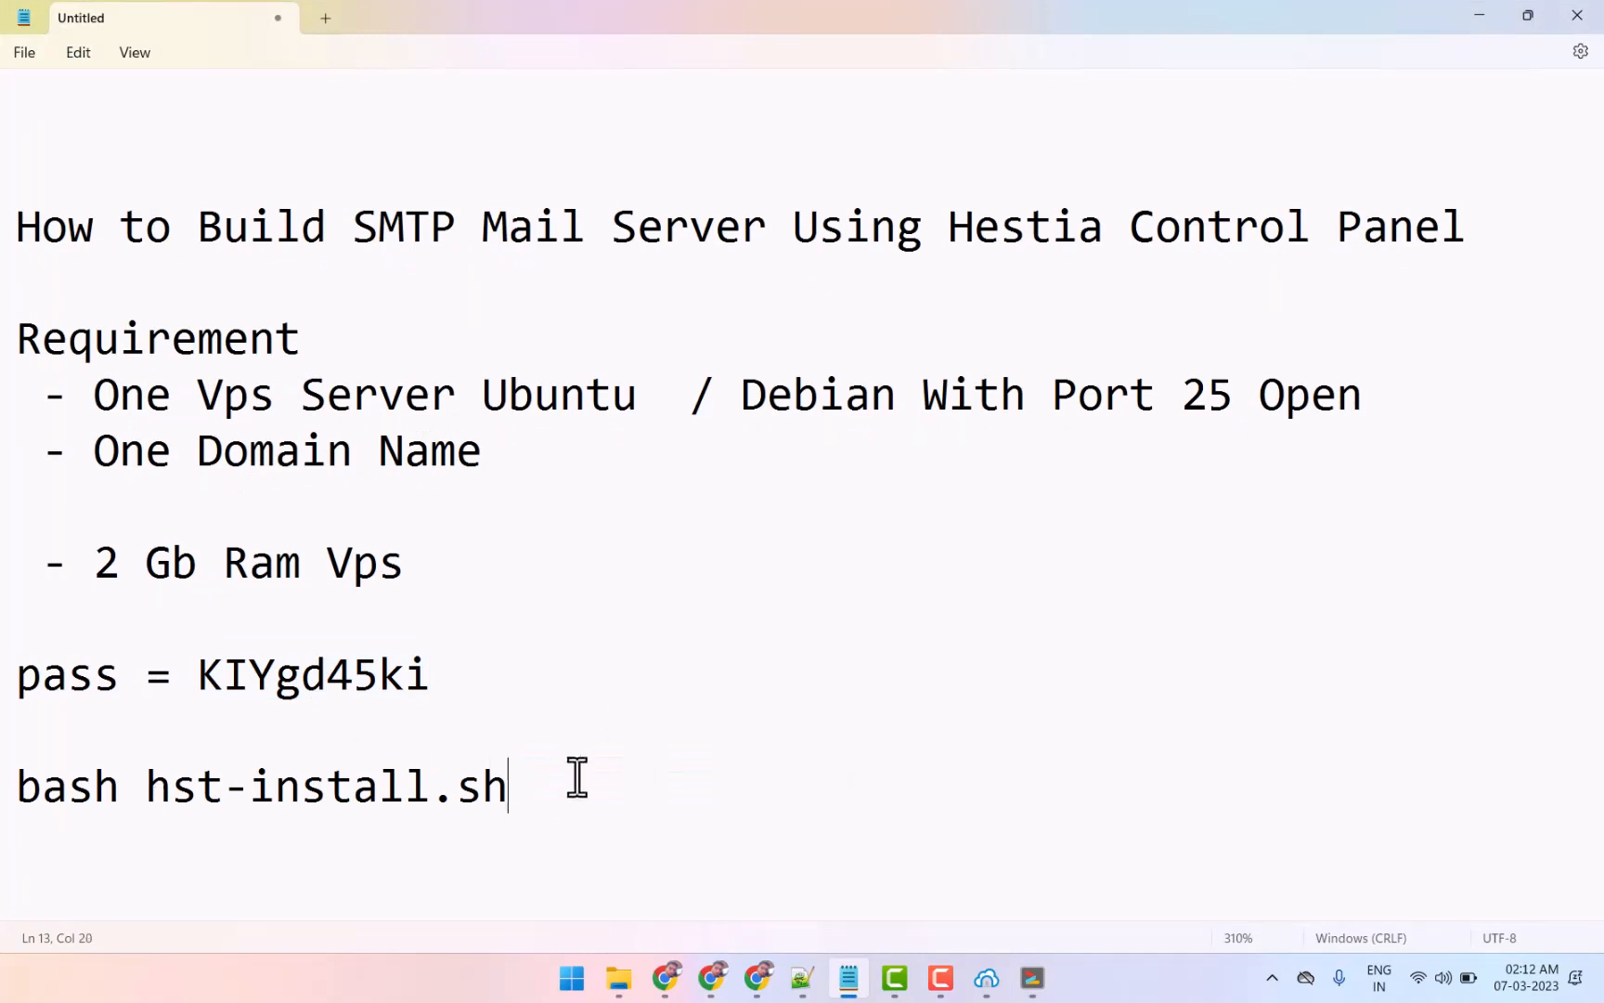
pyautogui.hotkey('ctrl', 'z')
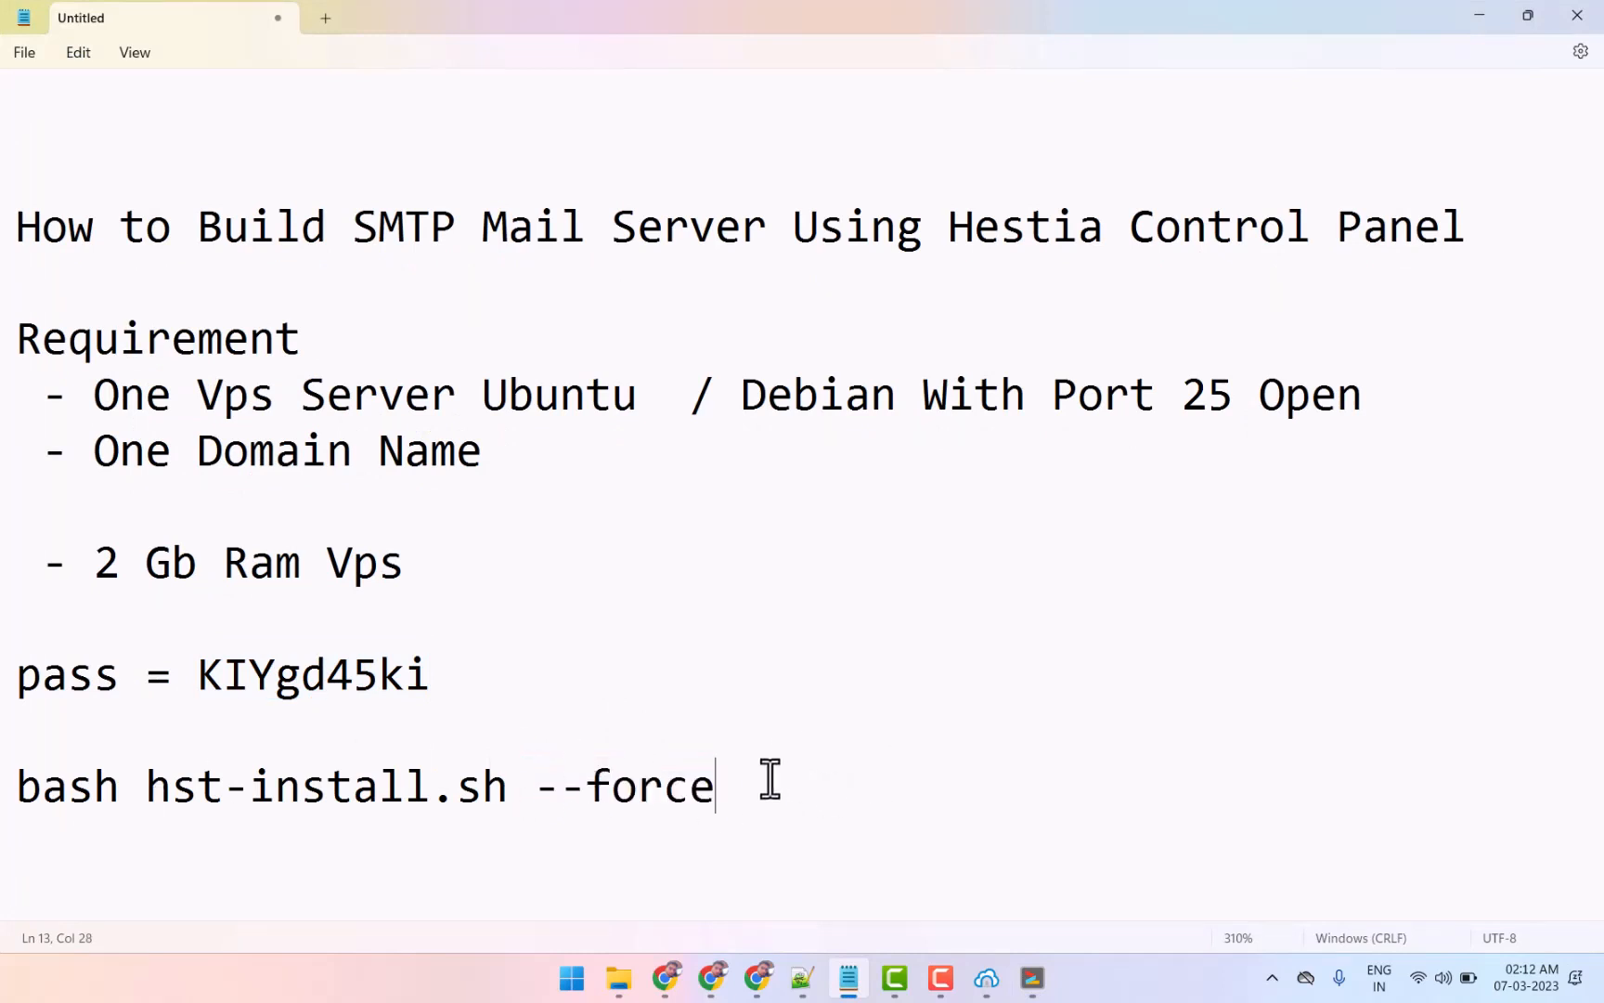
# Delete the whole install command from the notes and return to the server terminal
pyautogui.moveTo(769, 779); pyautogui.dragTo(4, 781)
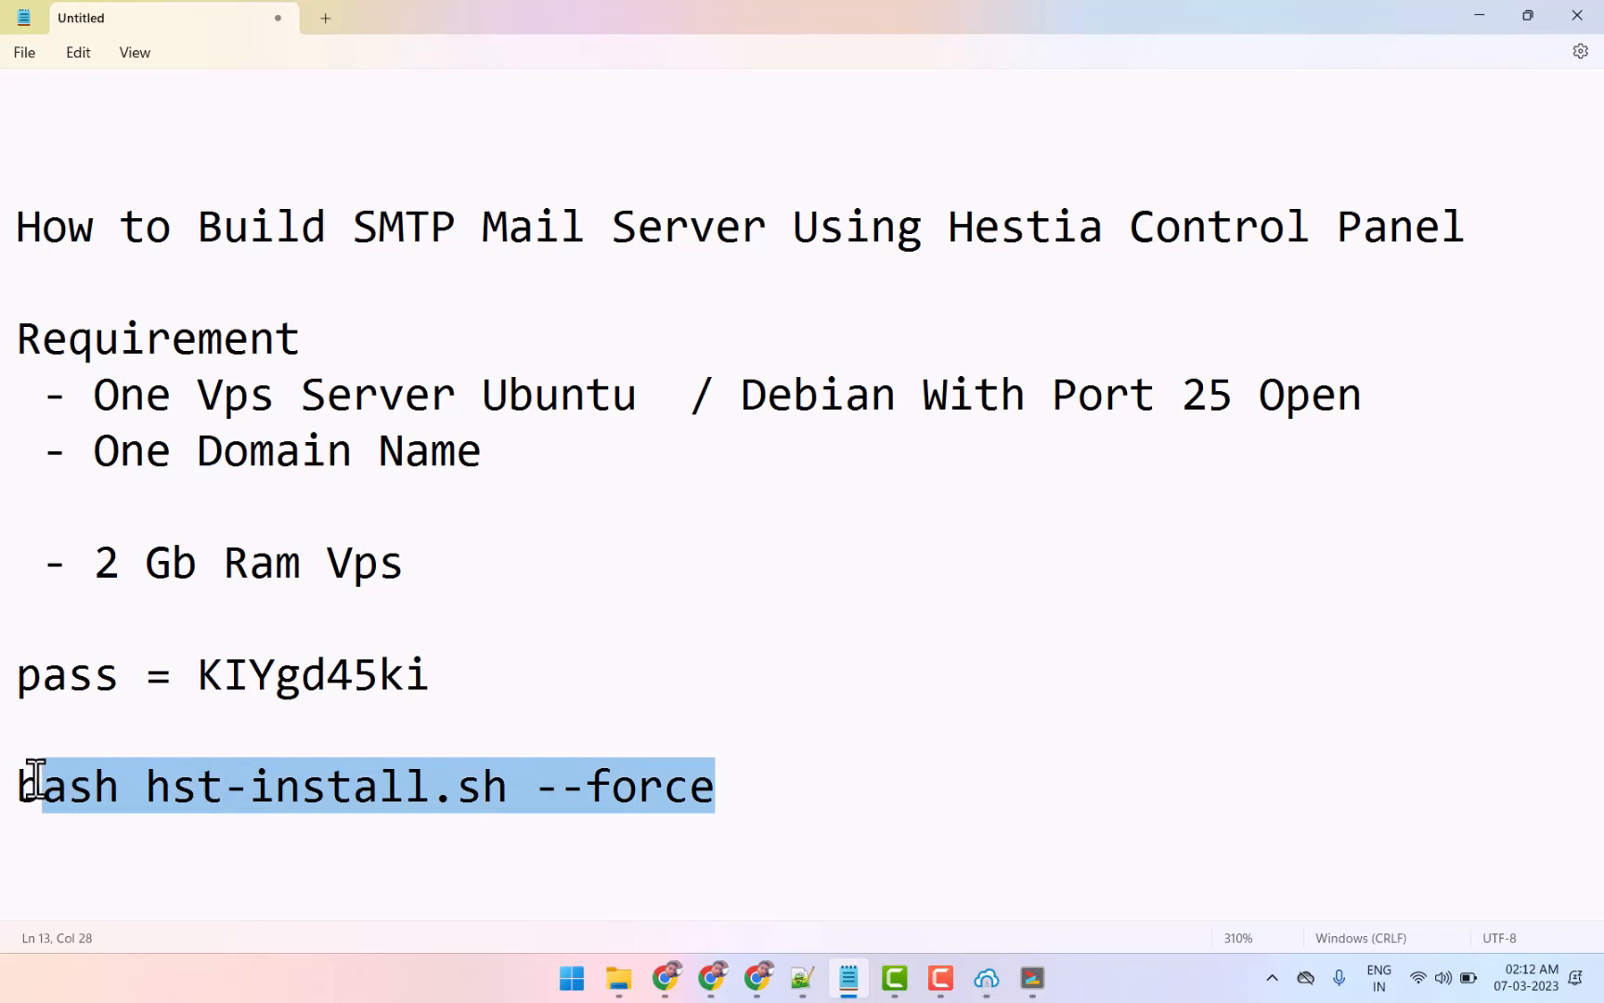
pyautogui.write('b')
pyautogui.press('BackSpace')
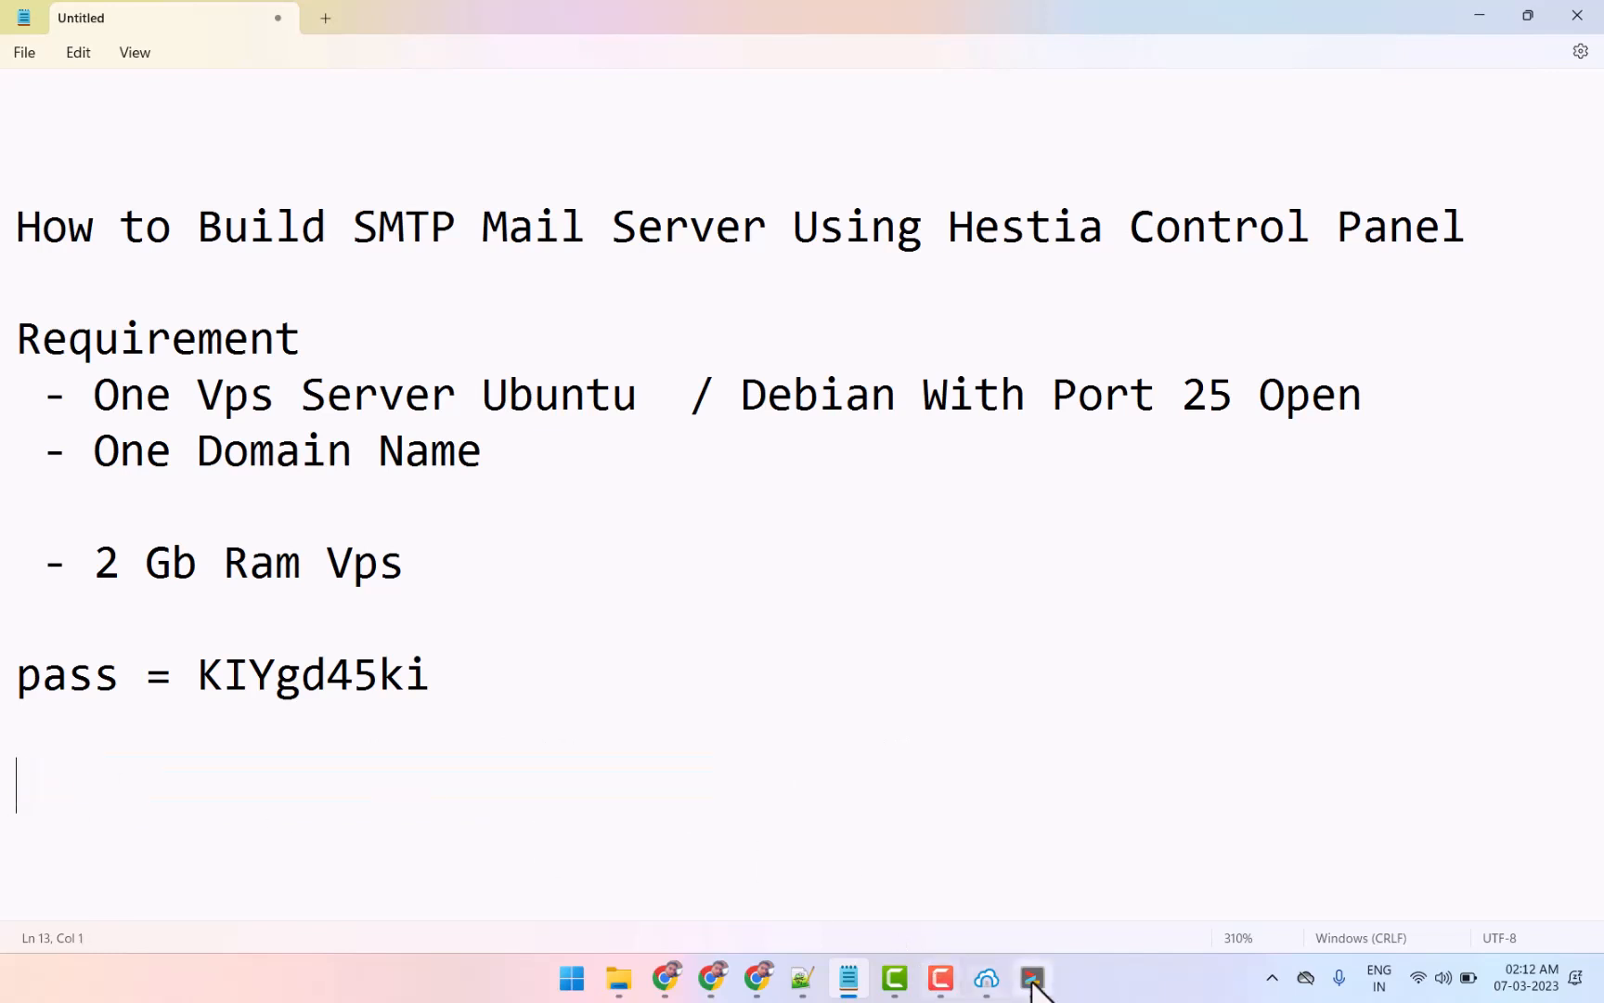
pyautogui.click(1479, 14)
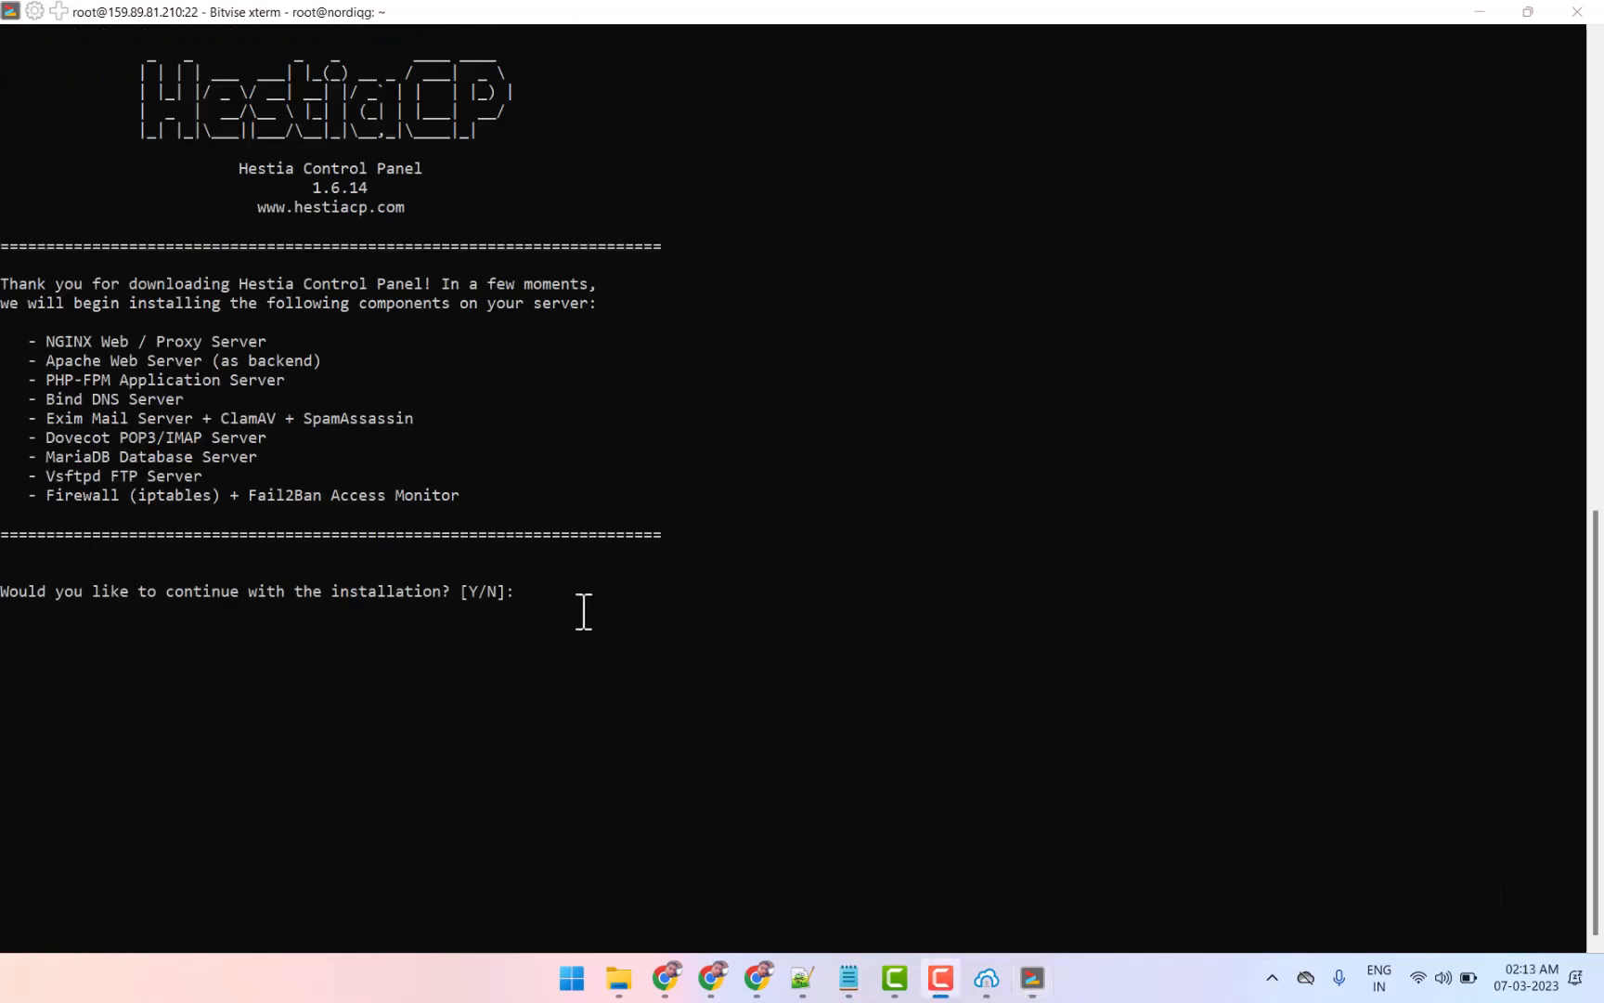
# Confirm with y that the Hestia Control Panel installation should continue
pyautogui.click(548, 602)
pyautogui.write('y')
pyautogui.press('Return')
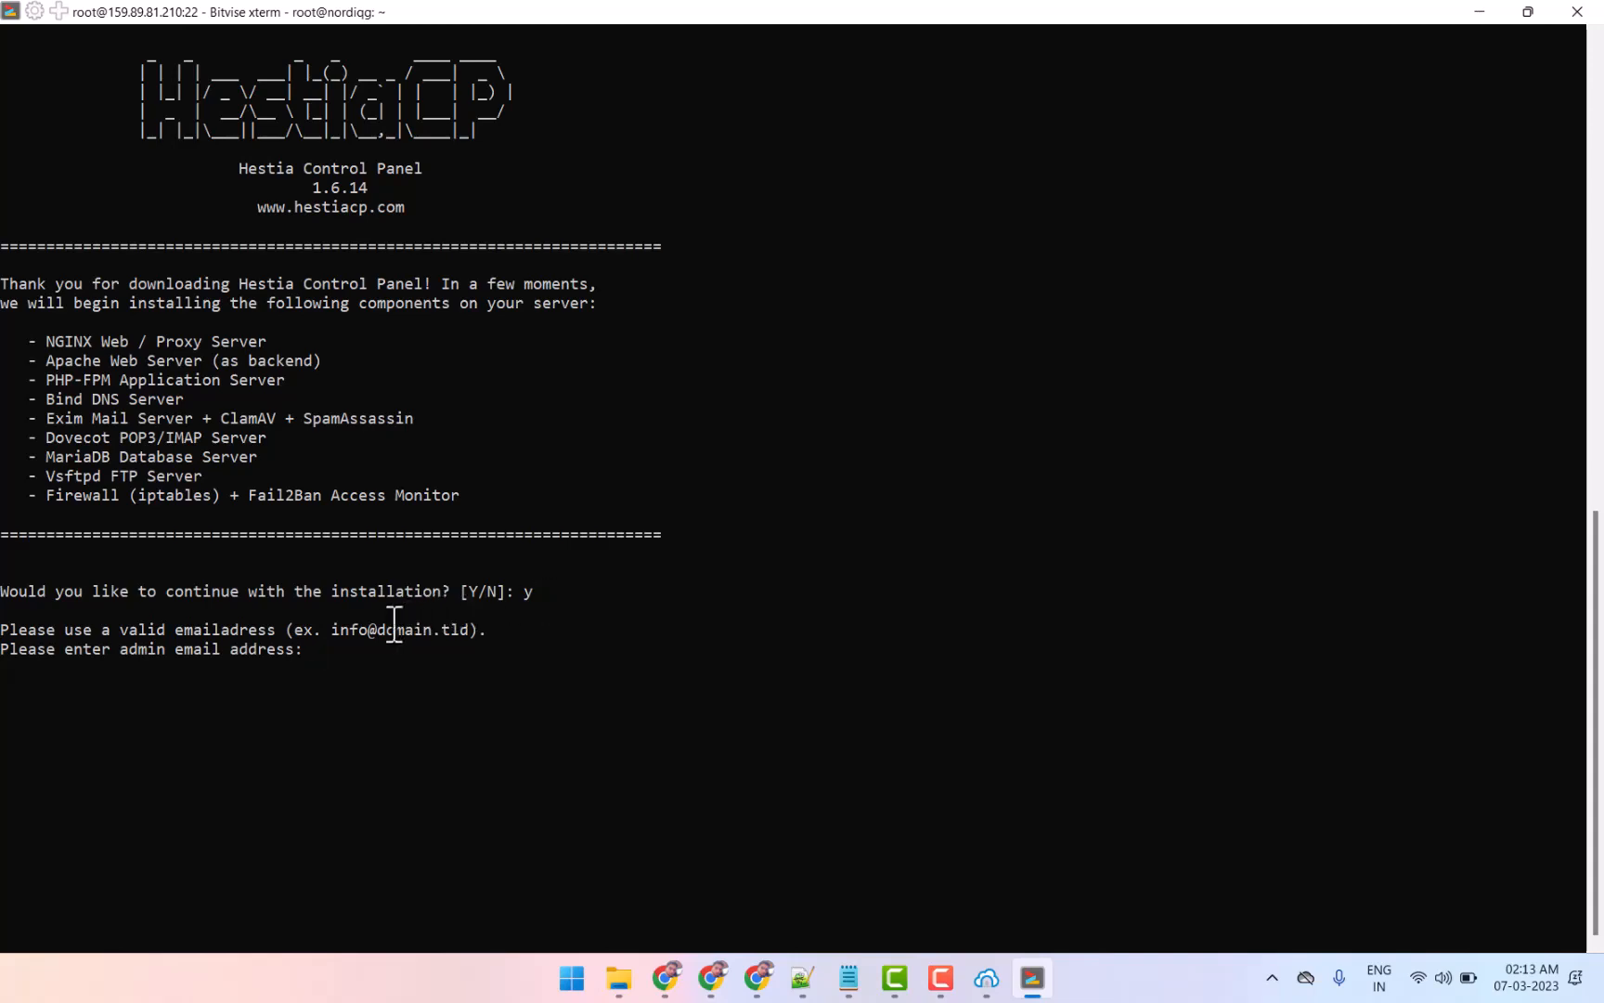
# Copy the domain name nordiqg.ml from the Freenom DNS page heading and return to the server terminal
pyautogui.click(666, 982)
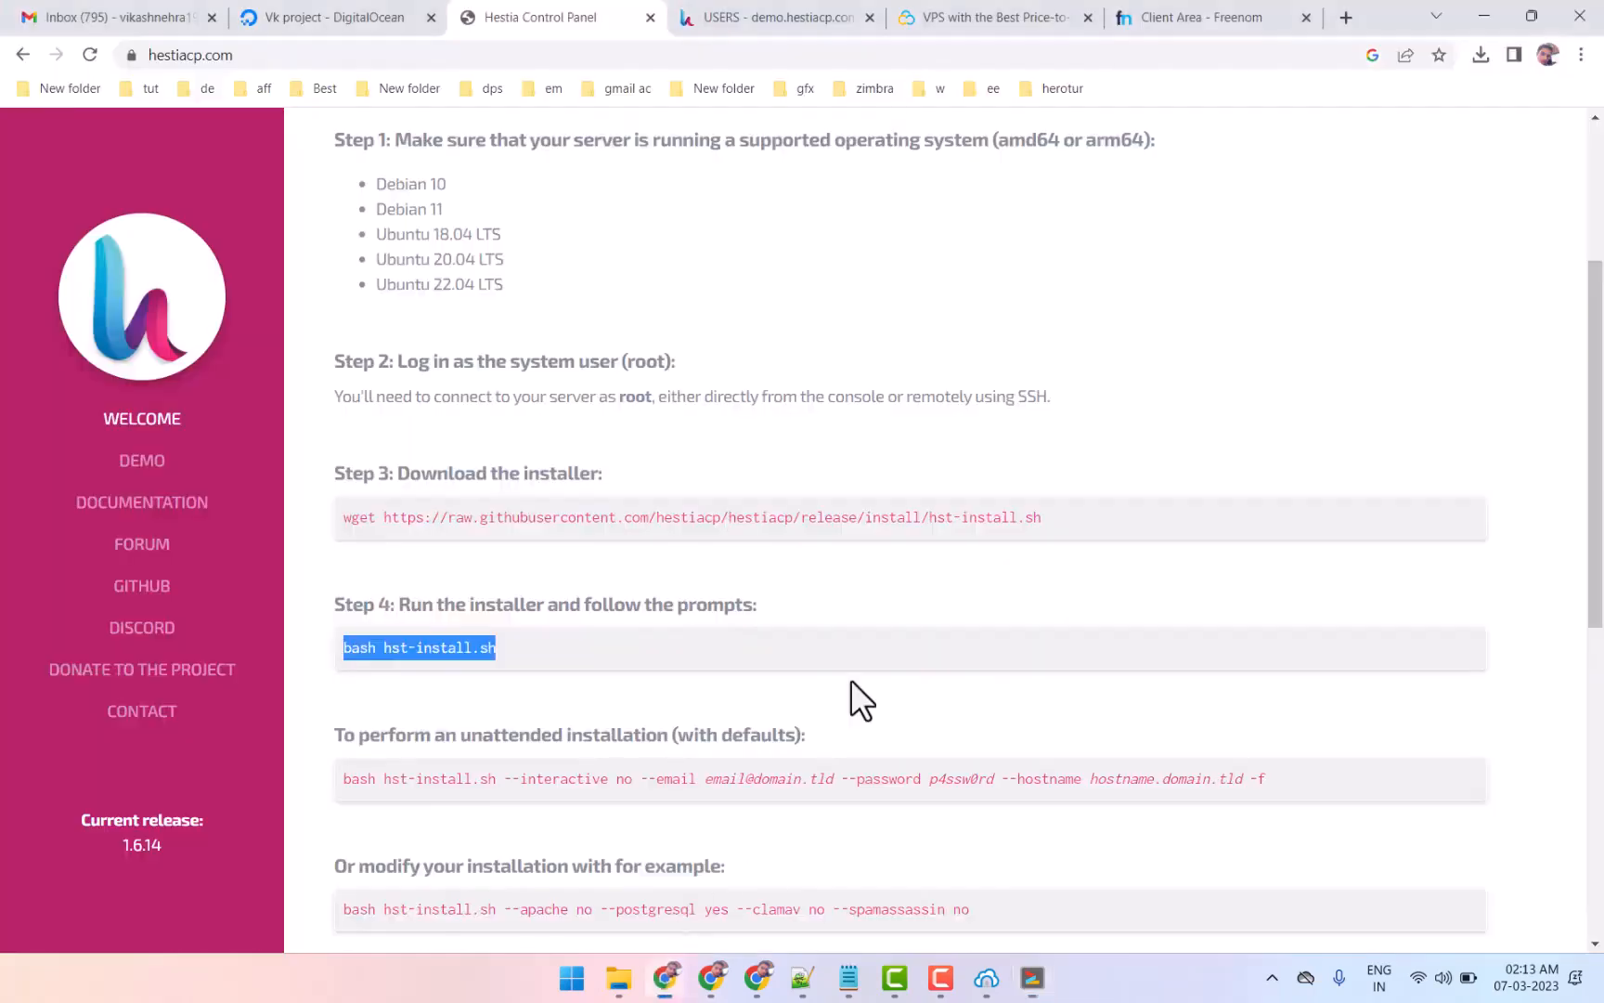
pyautogui.click(1160, 18)
pyautogui.moveTo(927, 251); pyautogui.dragTo(1136, 246)
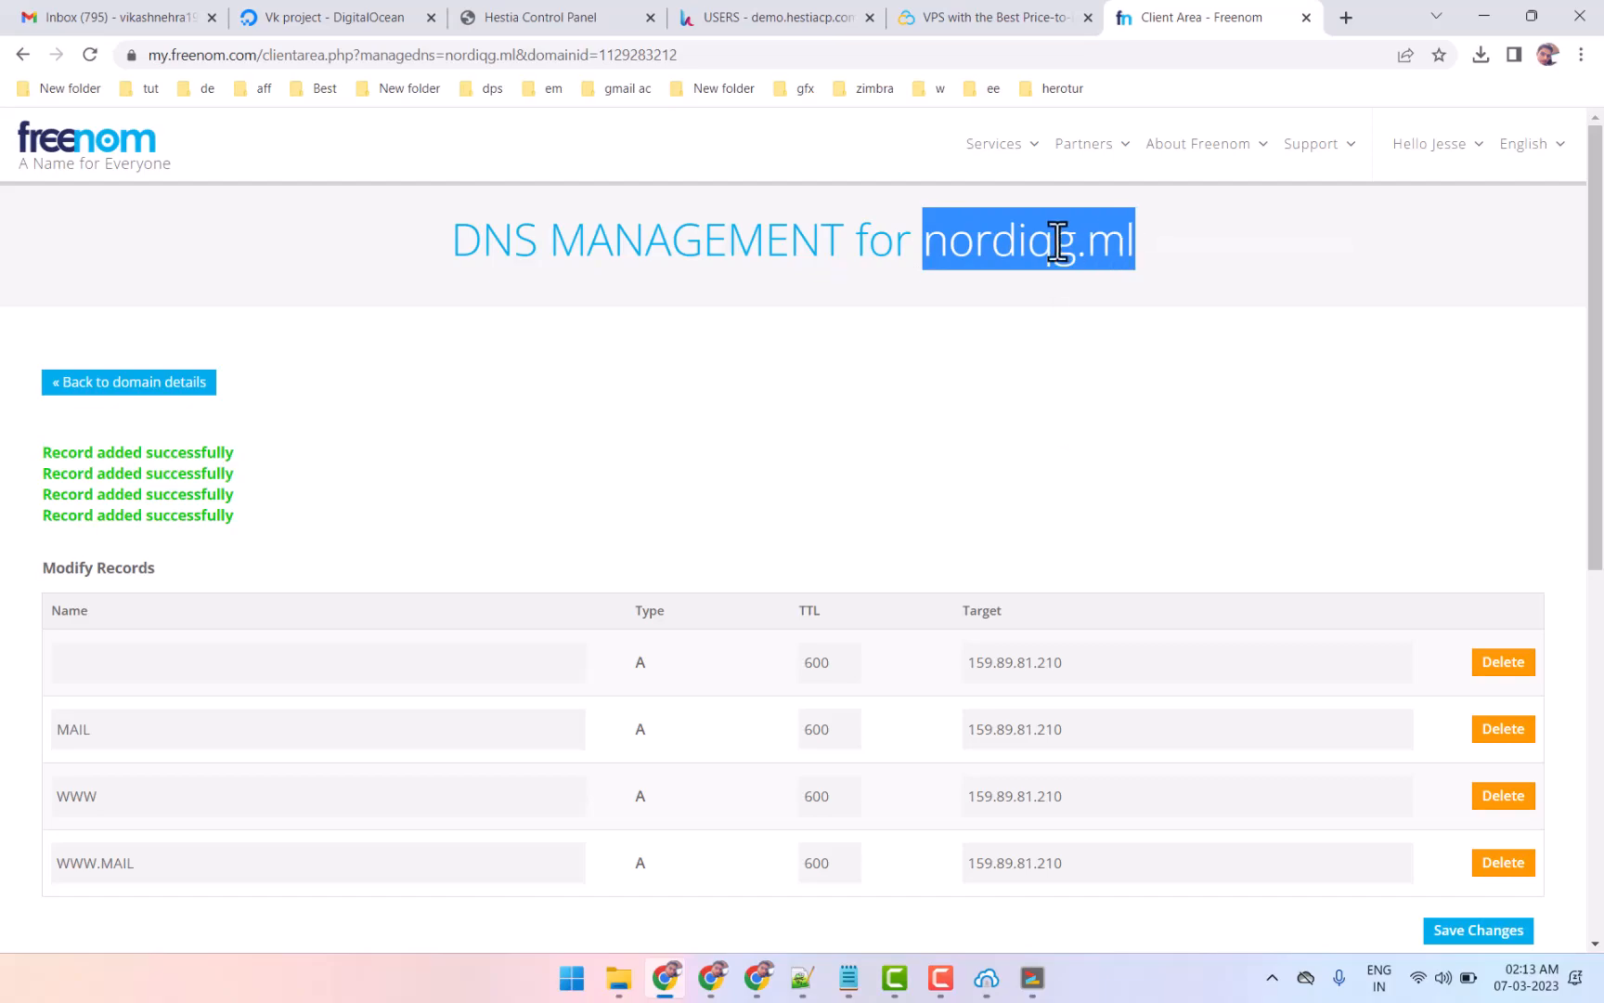
pyautogui.rightClick(1061, 246)
pyautogui.click(1090, 258)
pyautogui.click(1033, 956)
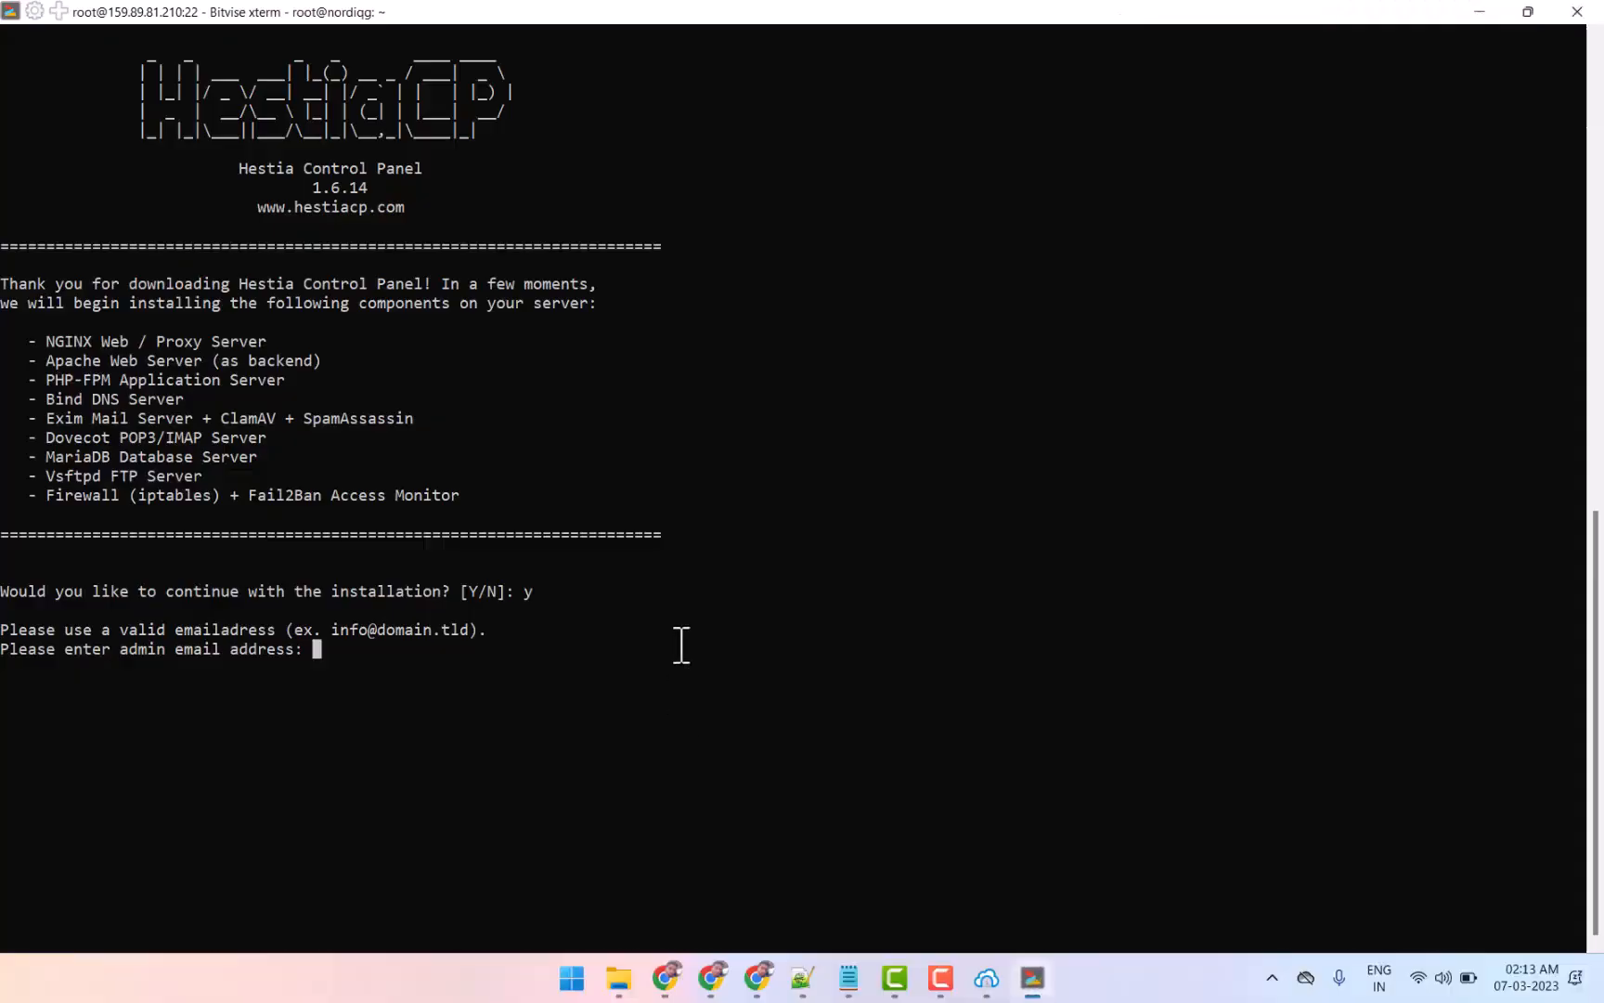
# Enter the admin email address on the copied domain in the Hestia installer
pyautogui.rightClick(682, 645)
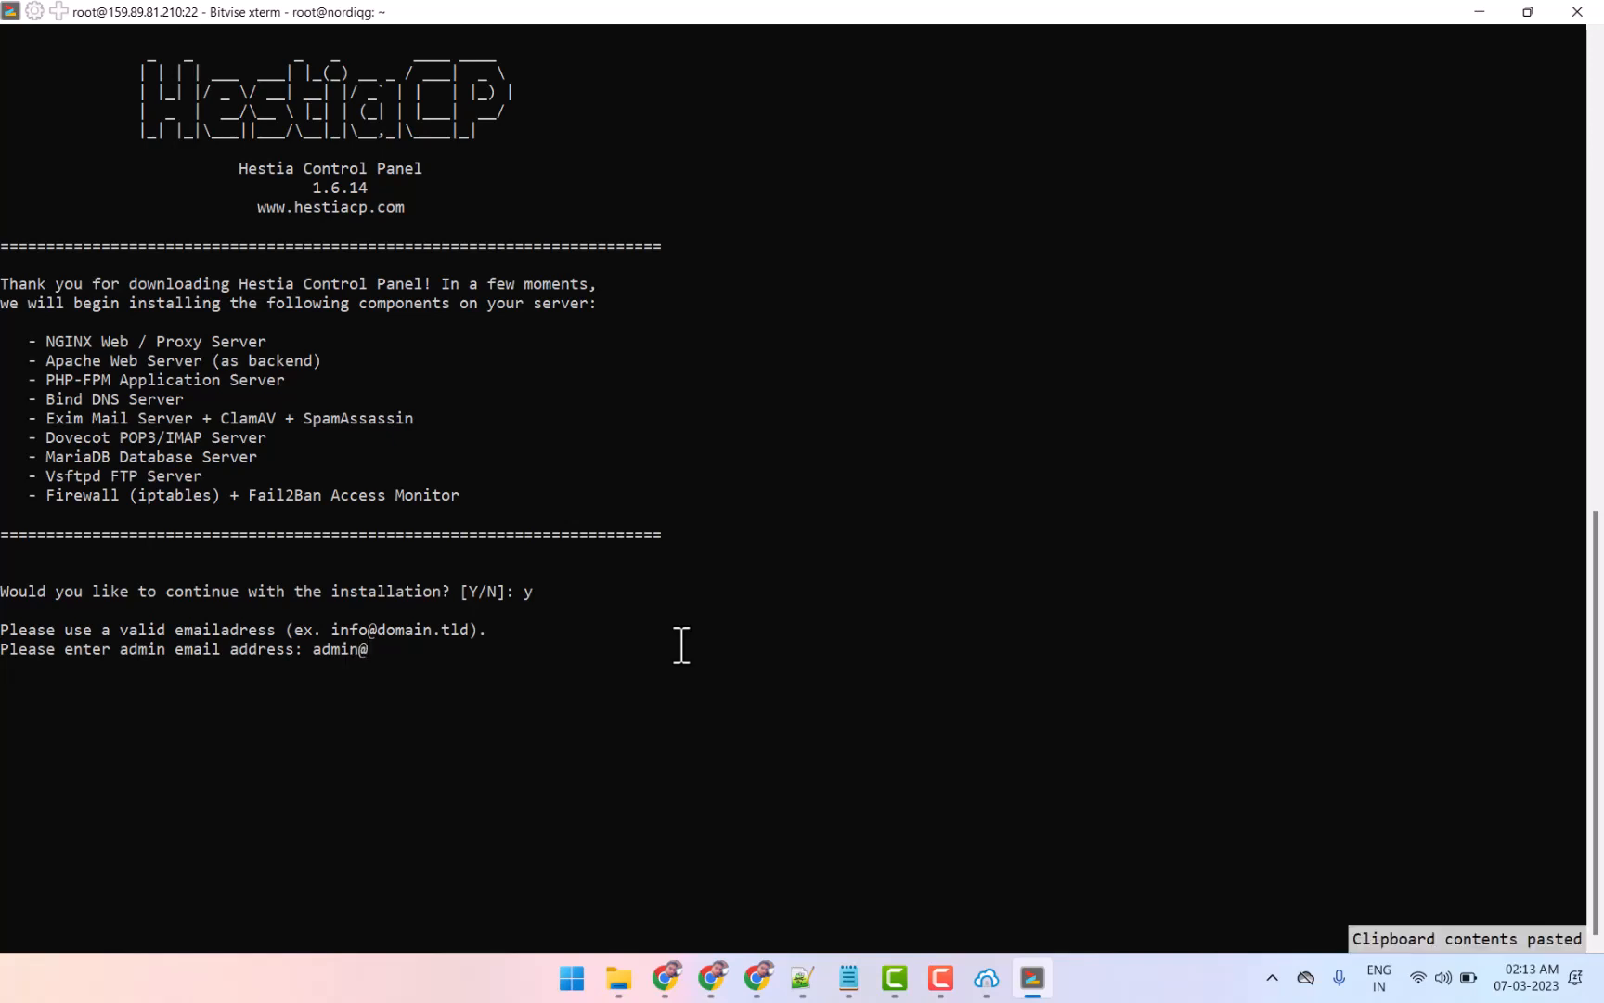
pyautogui.press('Return')
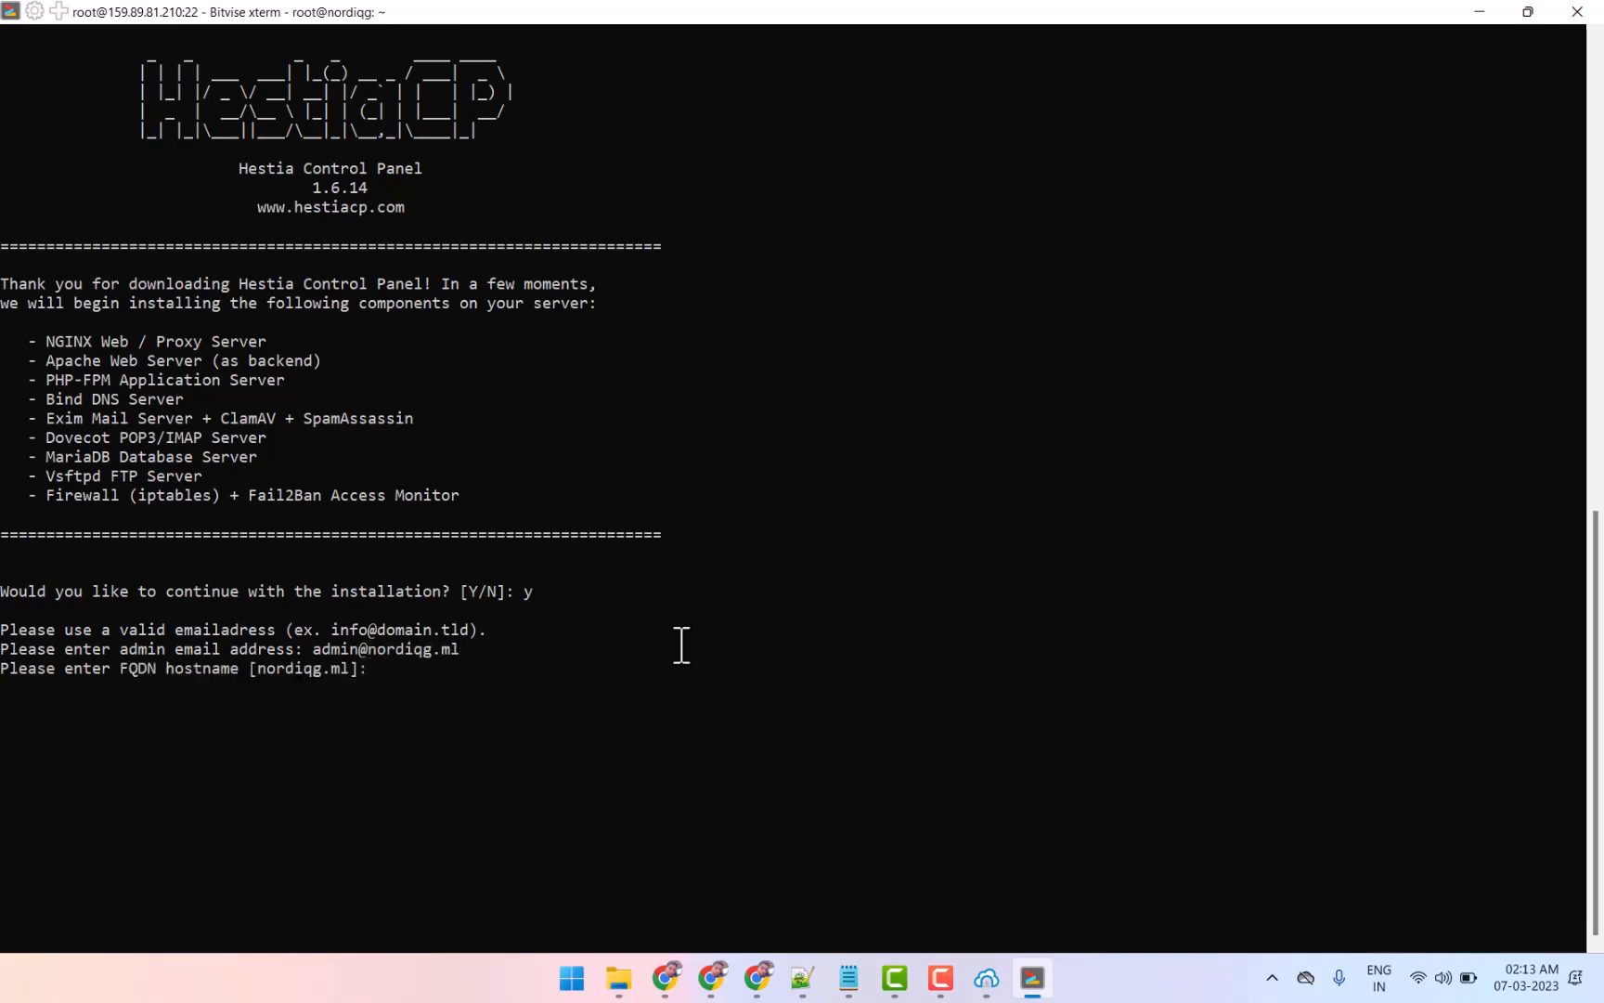
# Try submitting a blank FQDN hostname in the Hestia installer, and try nordiqg.ml as the hostname
pyautogui.rightClick(674, 650)
pyautogui.press('BackSpace')
pyautogui.press('BackSpace')
pyautogui.press('BackSpace')
pyautogui.press('BackSpace')
pyautogui.press('BackSpace')
pyautogui.press('BackSpace')
pyautogui.press('BackSpace')
pyautogui.press('BackSpace')
pyautogui.press('BackSpace')
pyautogui.press('Return')
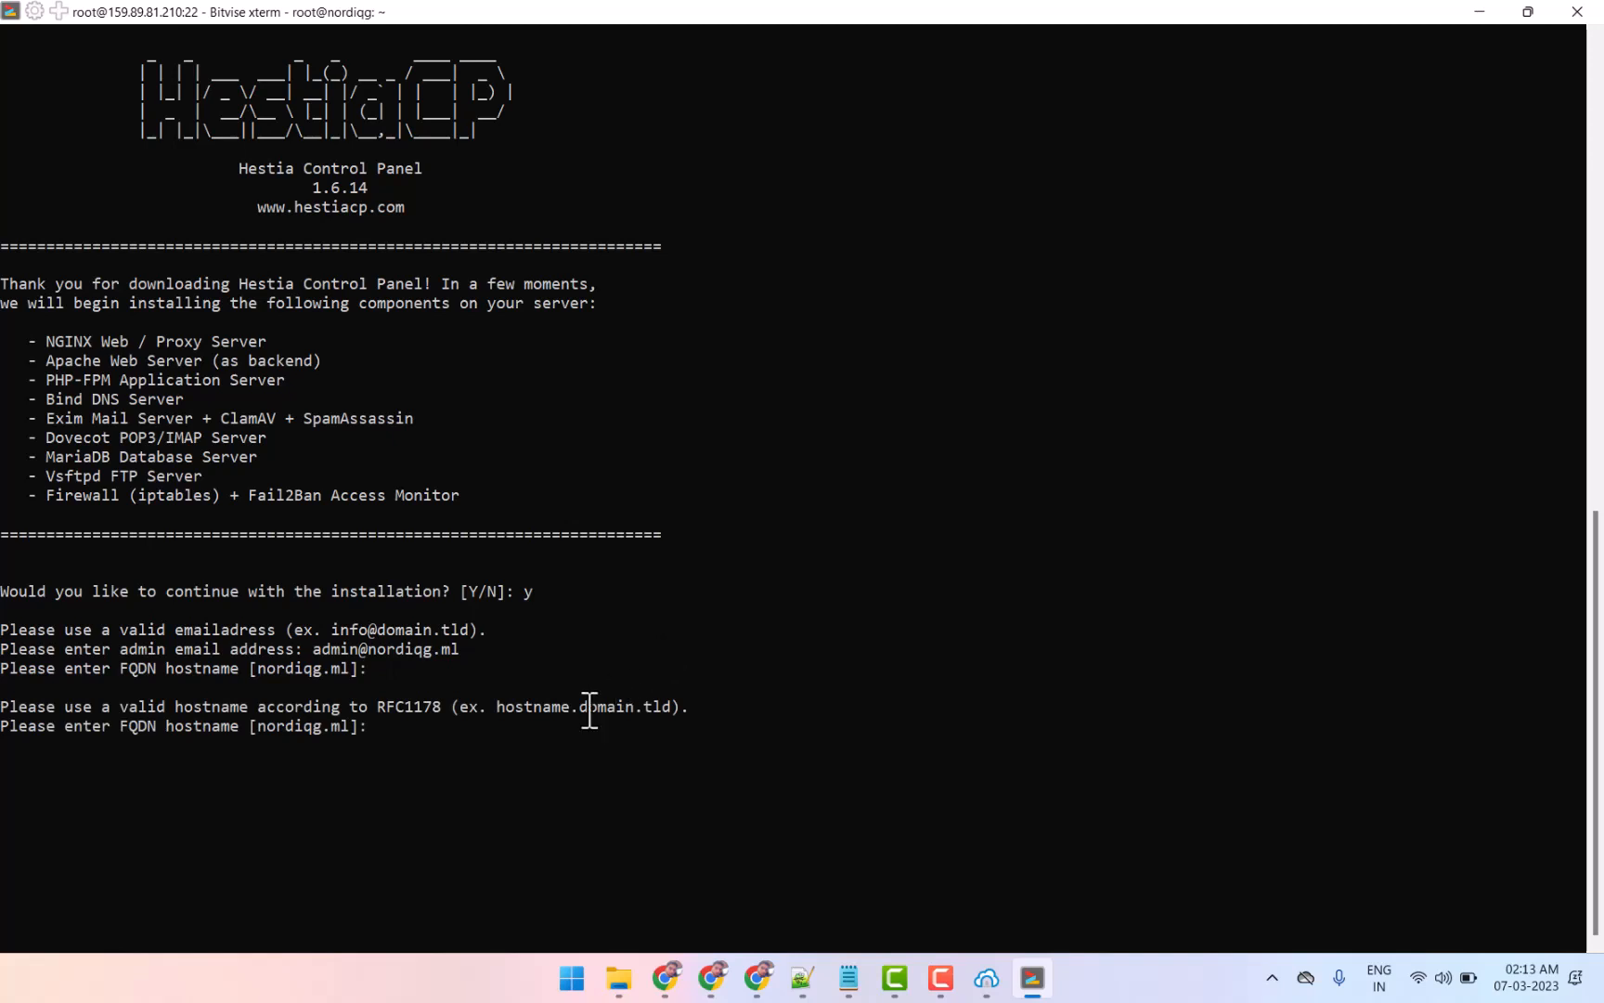
pyautogui.rightClick(565, 727)
pyautogui.press('Return')
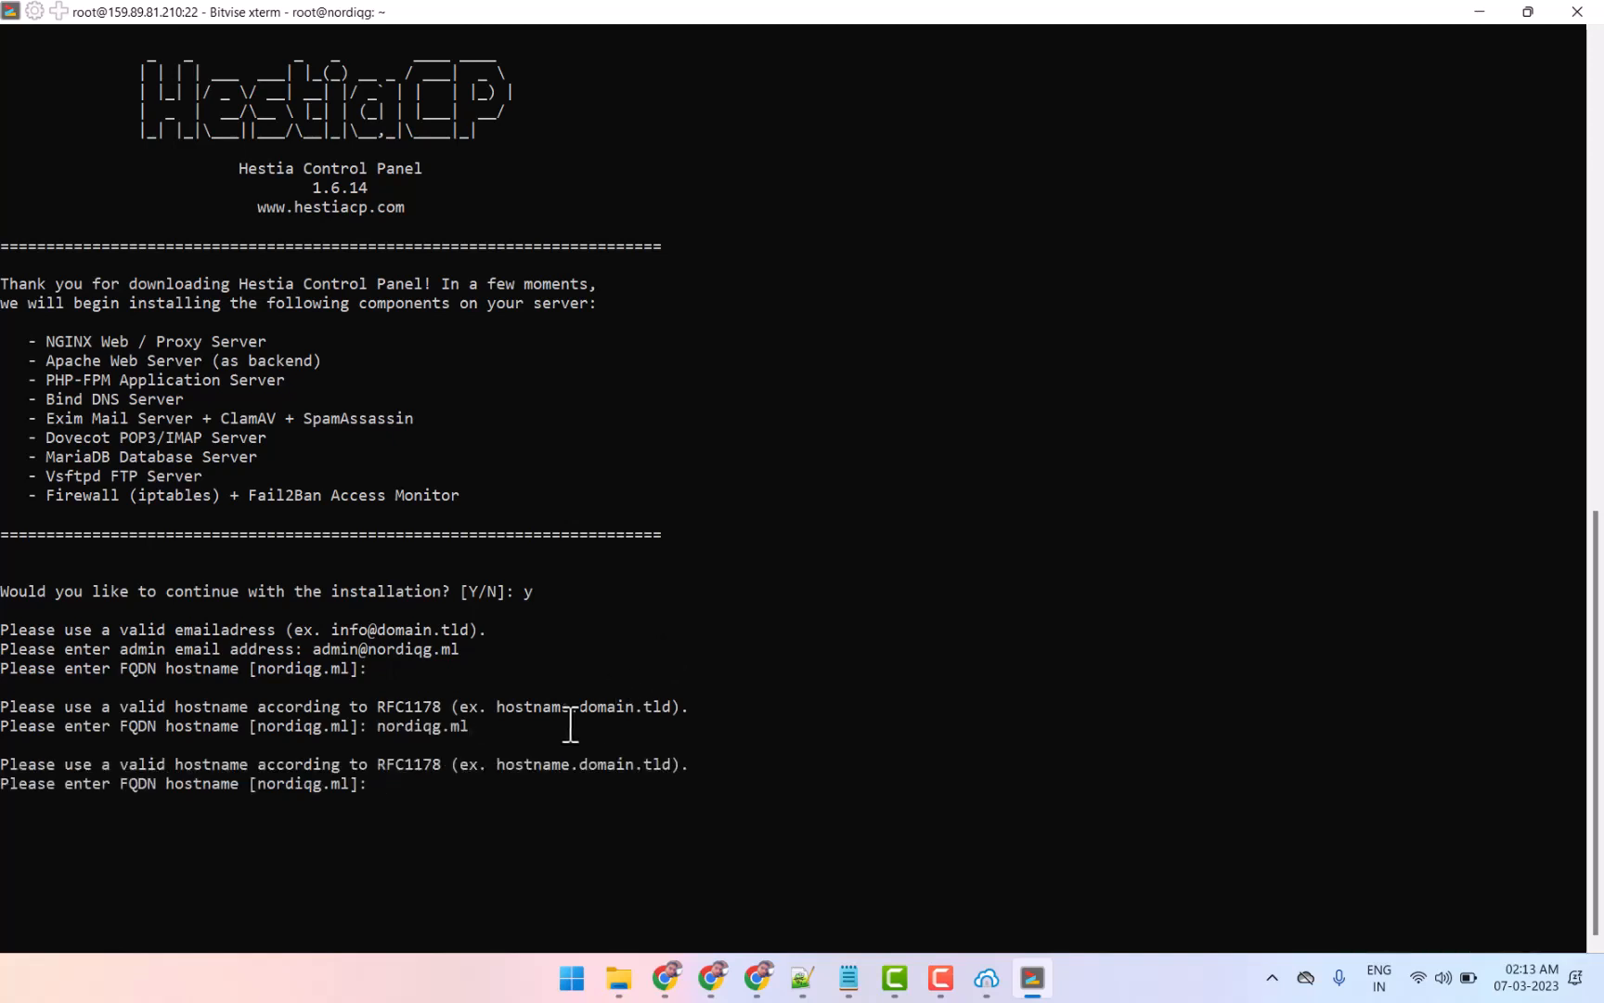
pyautogui.write('hostname.')
pyautogui.rightClick(651, 786)
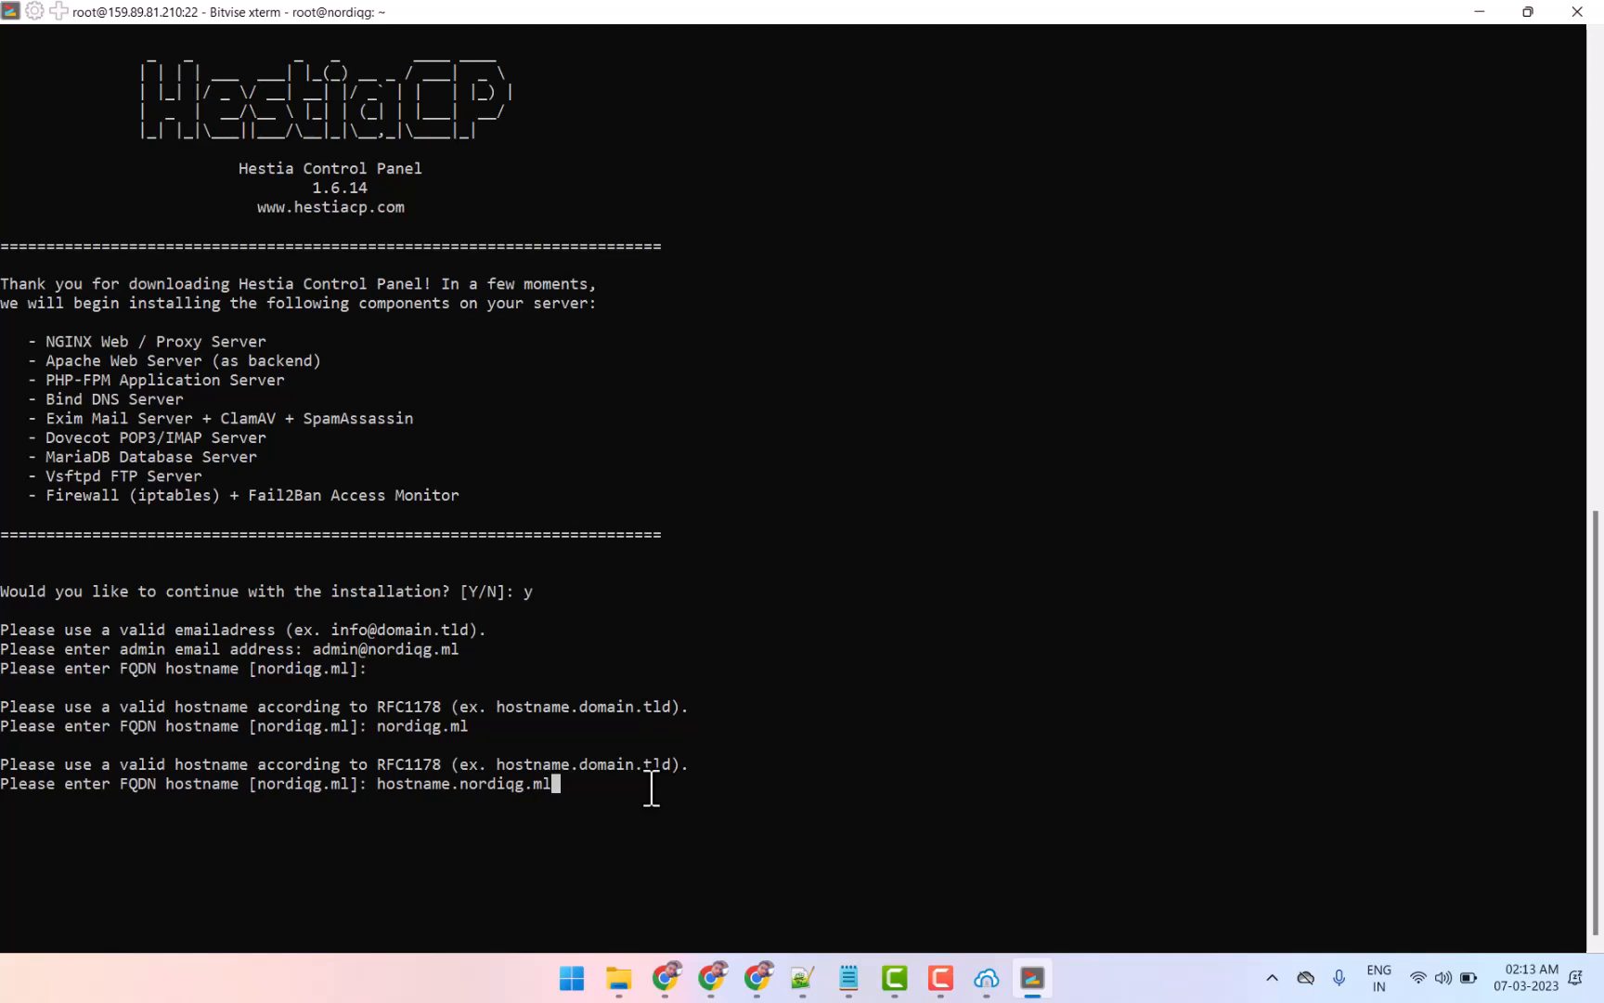
pyautogui.press('Left')
pyautogui.press('Left')
pyautogui.press('Left')
pyautogui.press('Left')
pyautogui.press('Left')
pyautogui.press('BackSpace')
pyautogui.press('BackSpace')
pyautogui.press('BackSpace')
pyautogui.press('BackSpace')
pyautogui.press('BackSpace')
pyautogui.press('BackSpace')
pyautogui.press('BackSpace')
pyautogui.press('BackSpace')
pyautogui.press('BackSpace')
pyautogui.press('BackSpace')
pyautogui.press('BackSpace')
pyautogui.press('BackSpace')
pyautogui.press('BackSpace')
pyautogui.press('BackSpace')
pyautogui.press('BackSpace')
pyautogui.press('BackSpace')
pyautogui.press('BackSpace')
pyautogui.press('BackSpace')
pyautogui.press('BackSpace')
pyautogui.press('BackSpace')
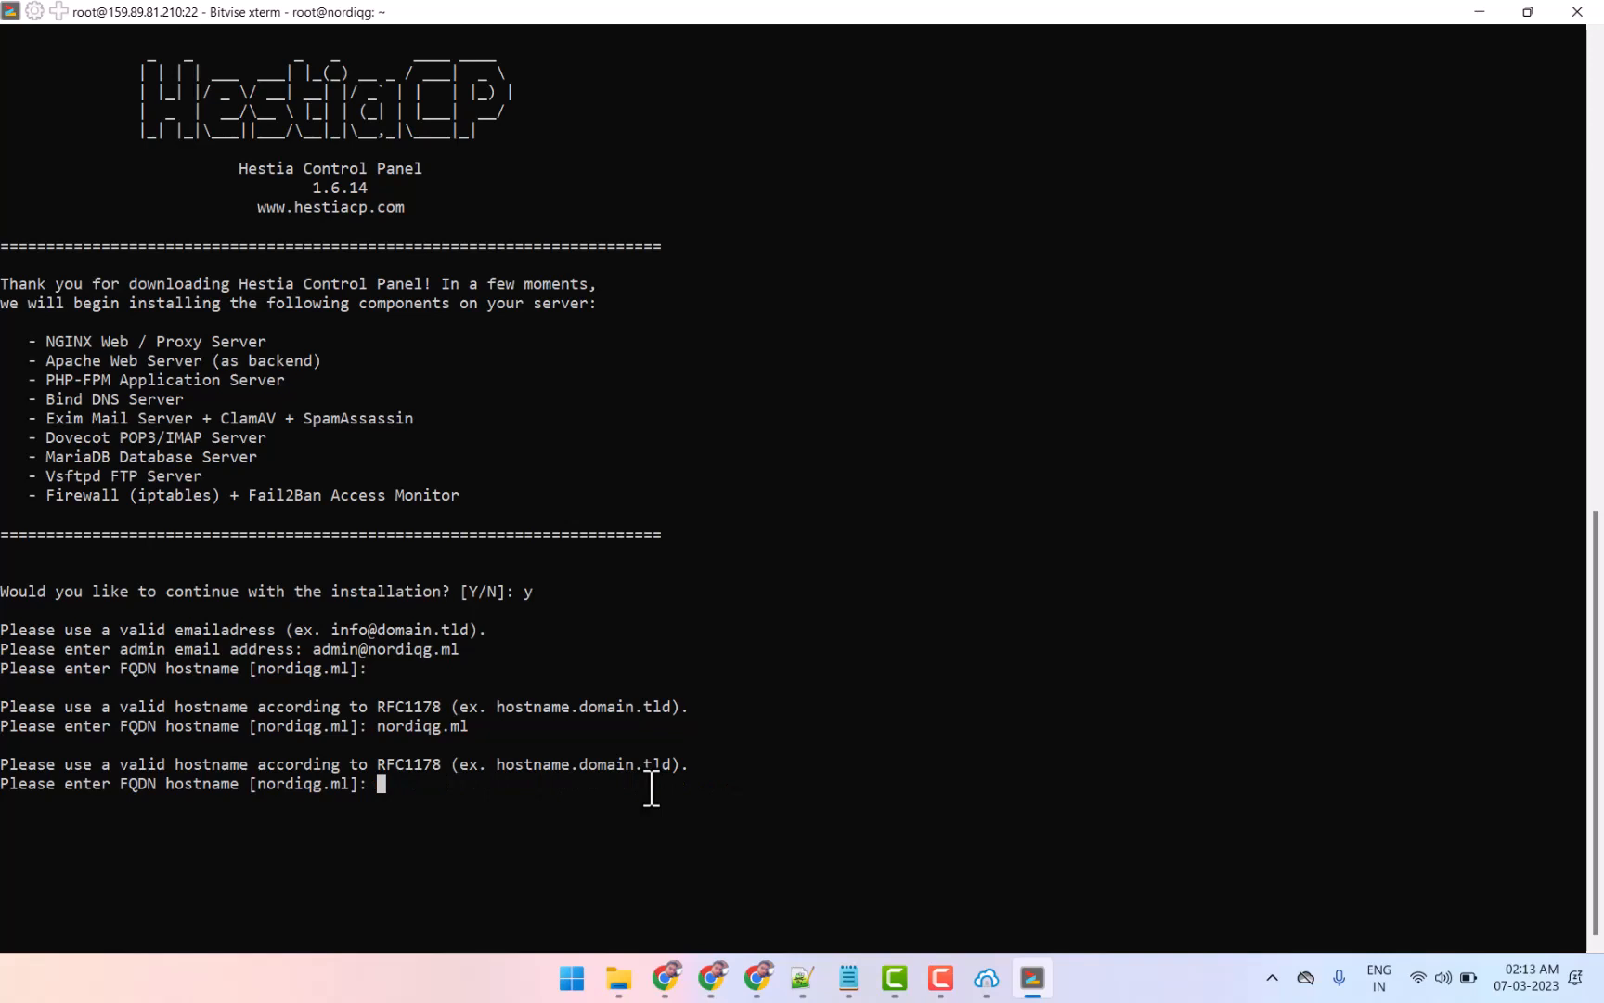
# Enter mail.nordiqg.ml as the FQDN hostname in the Hestia installer and start the installation
pyautogui.write('mail.')
pyautogui.rightClick(656, 787)
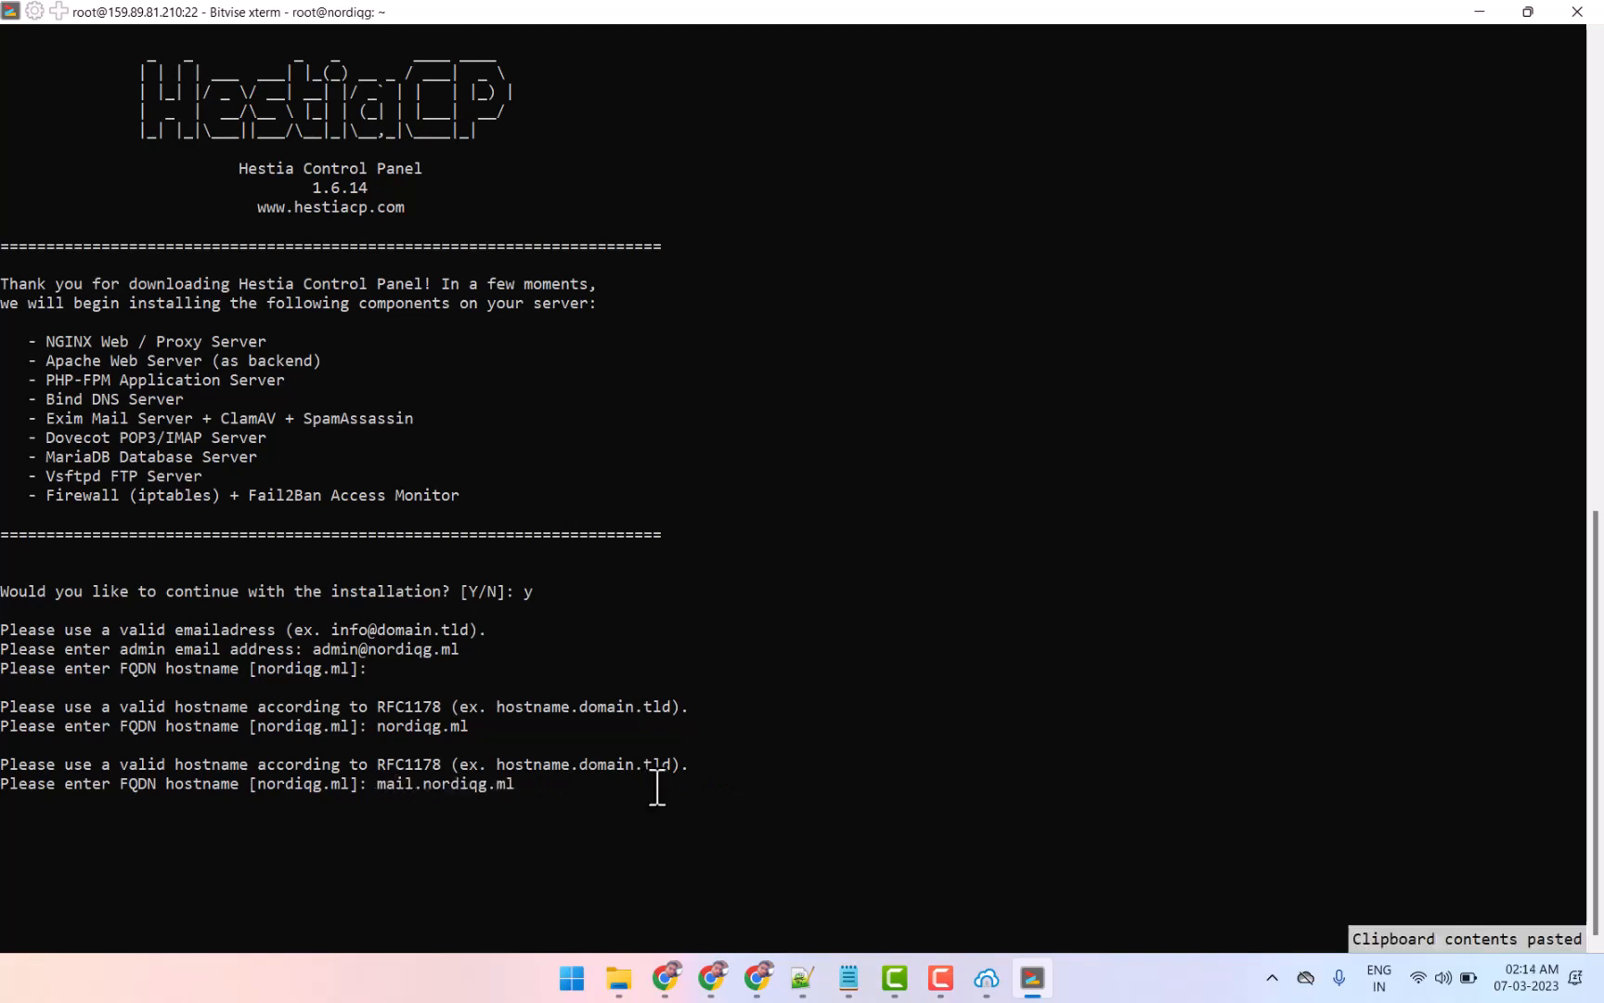
pyautogui.press('Return')
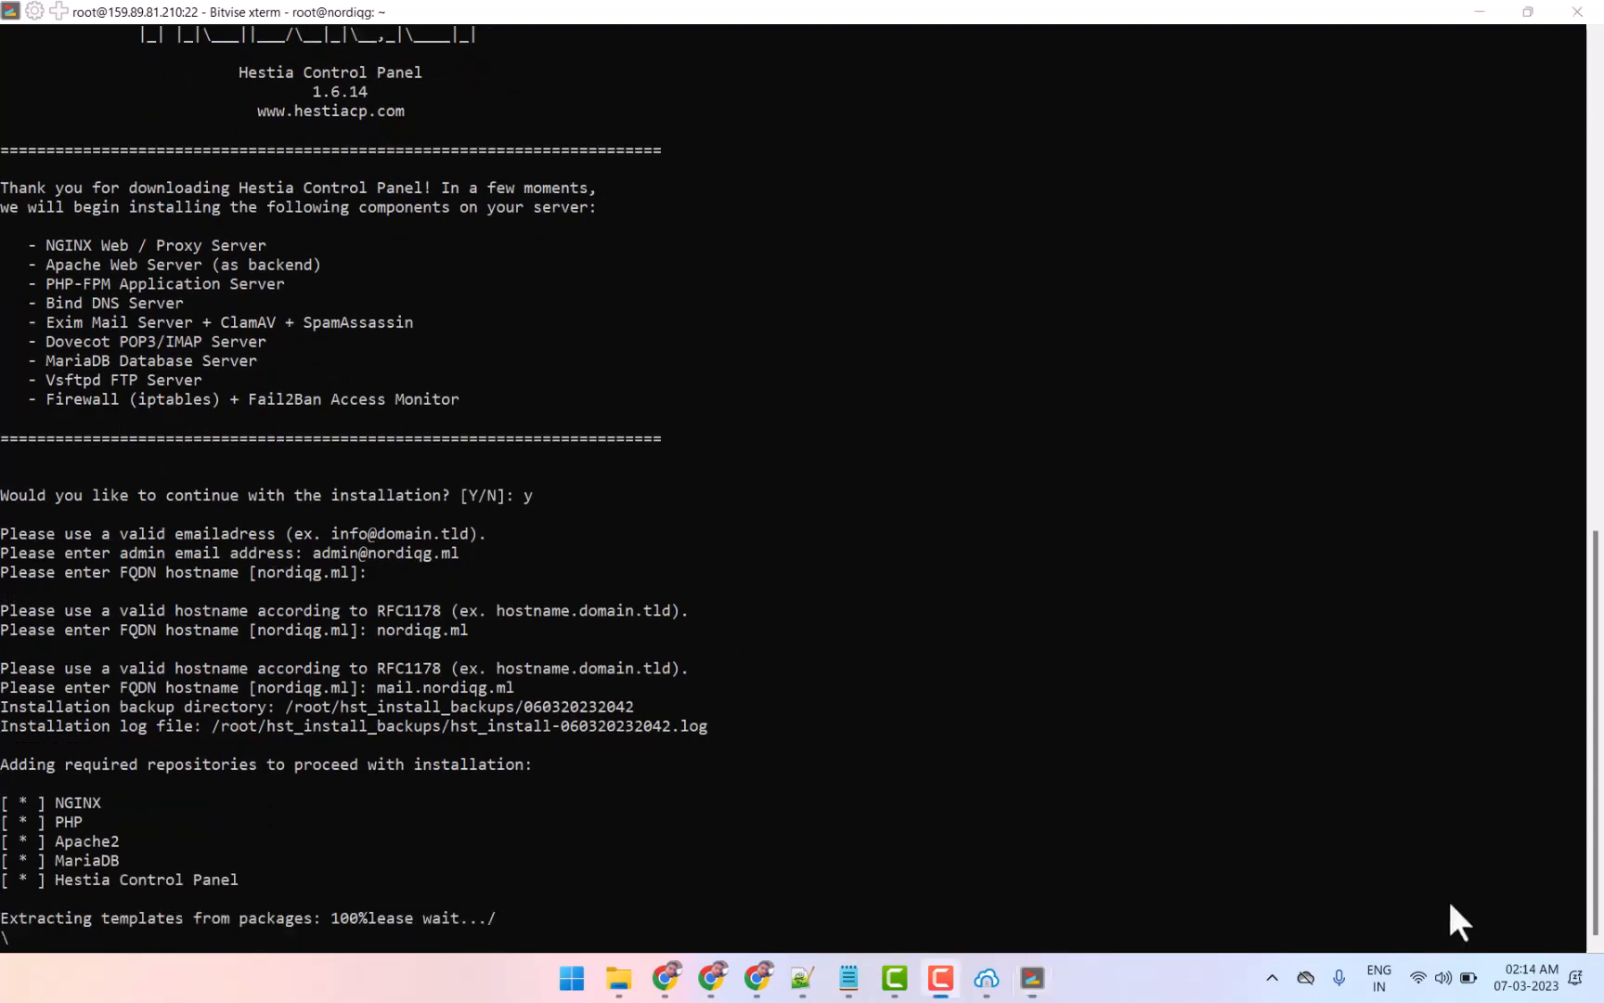
# Copy the SPF line from the dkim spf notes and return to the Freenom DNS records page in the browser
pyautogui.click(664, 977)
pyautogui.scroll(-2, 795, 719)
pyautogui.scroll(-2, 798, 712)
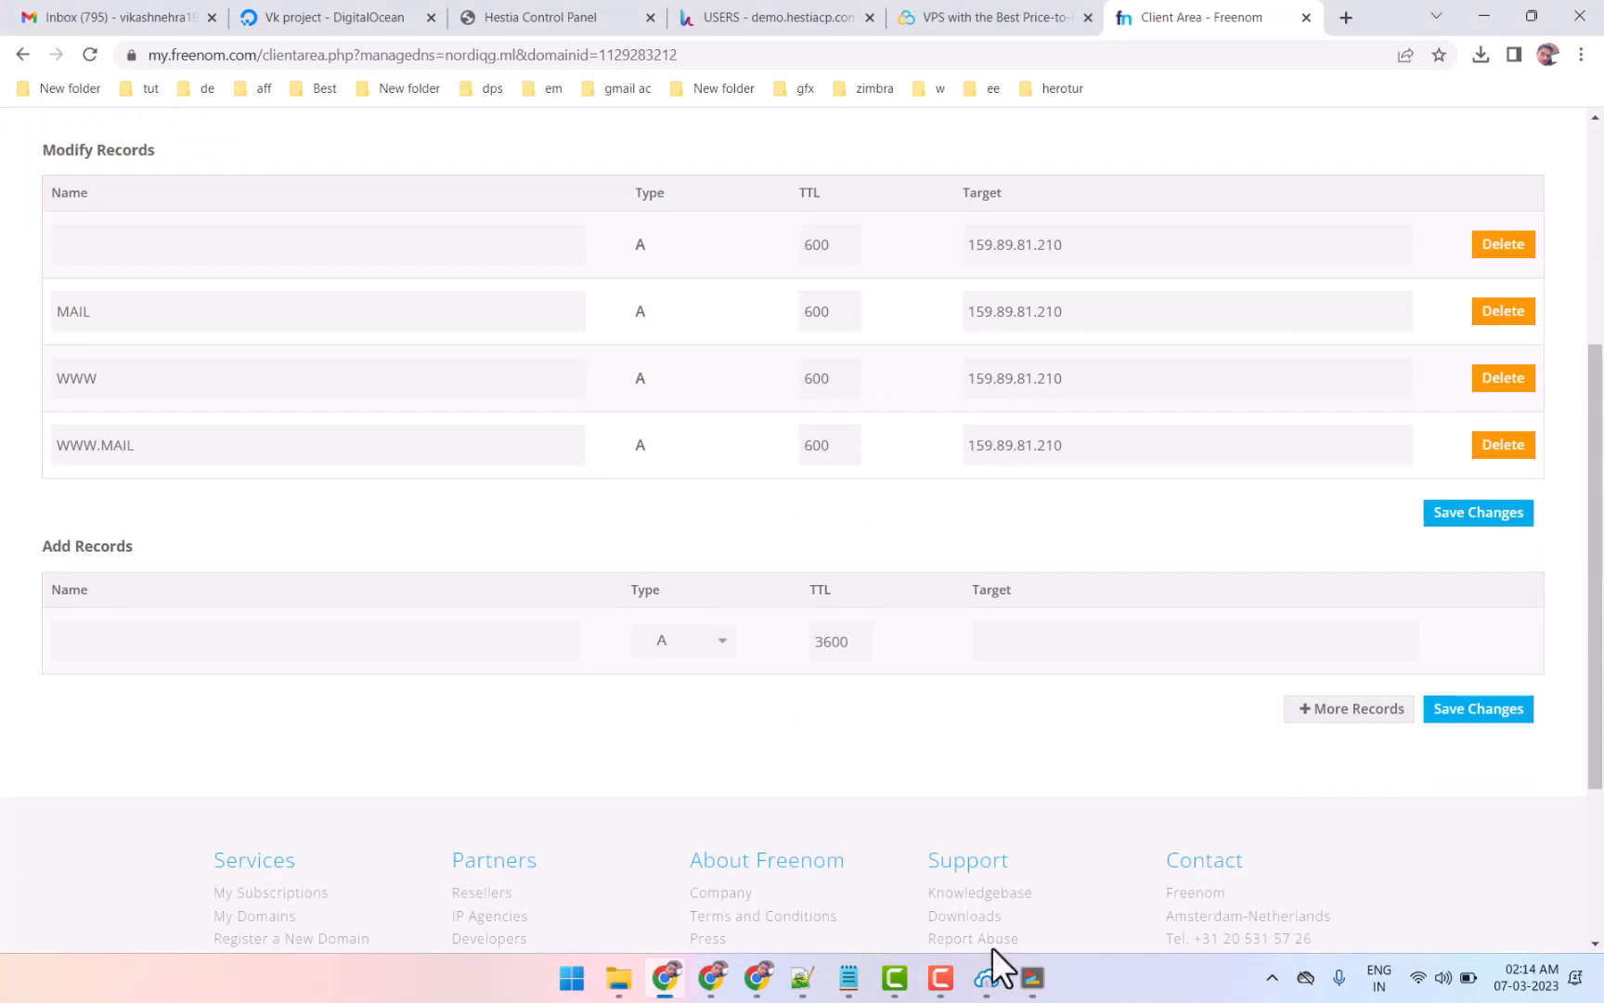
pyautogui.click(847, 979)
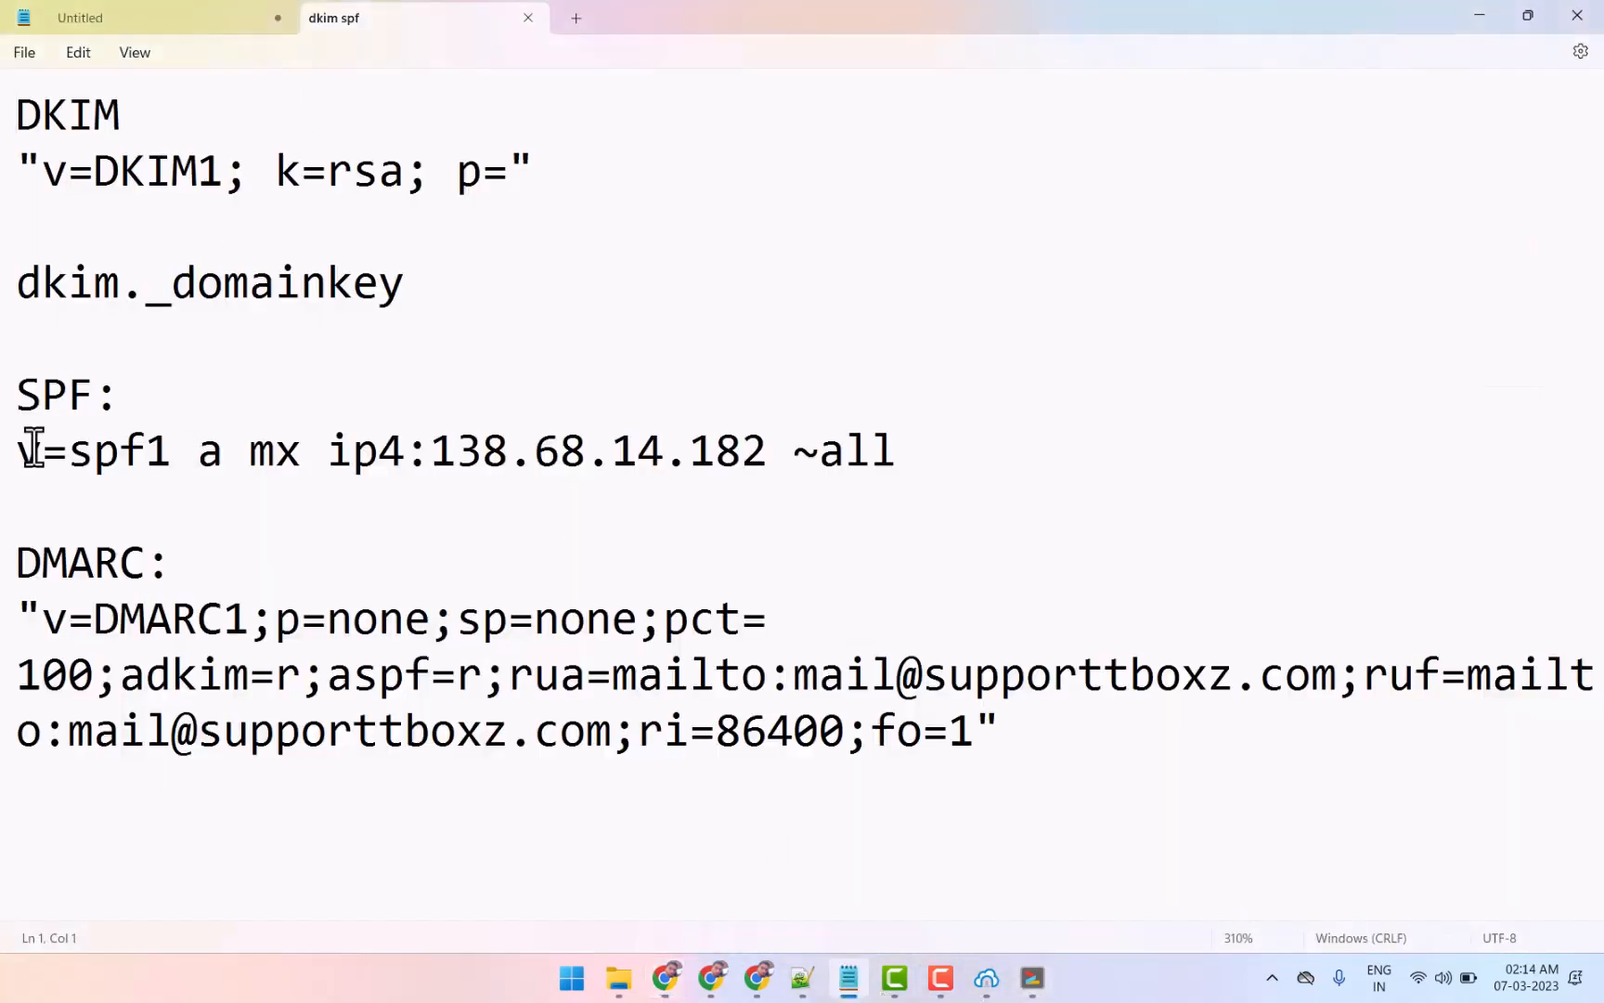
pyautogui.moveTo(18, 450); pyautogui.dragTo(886, 456)
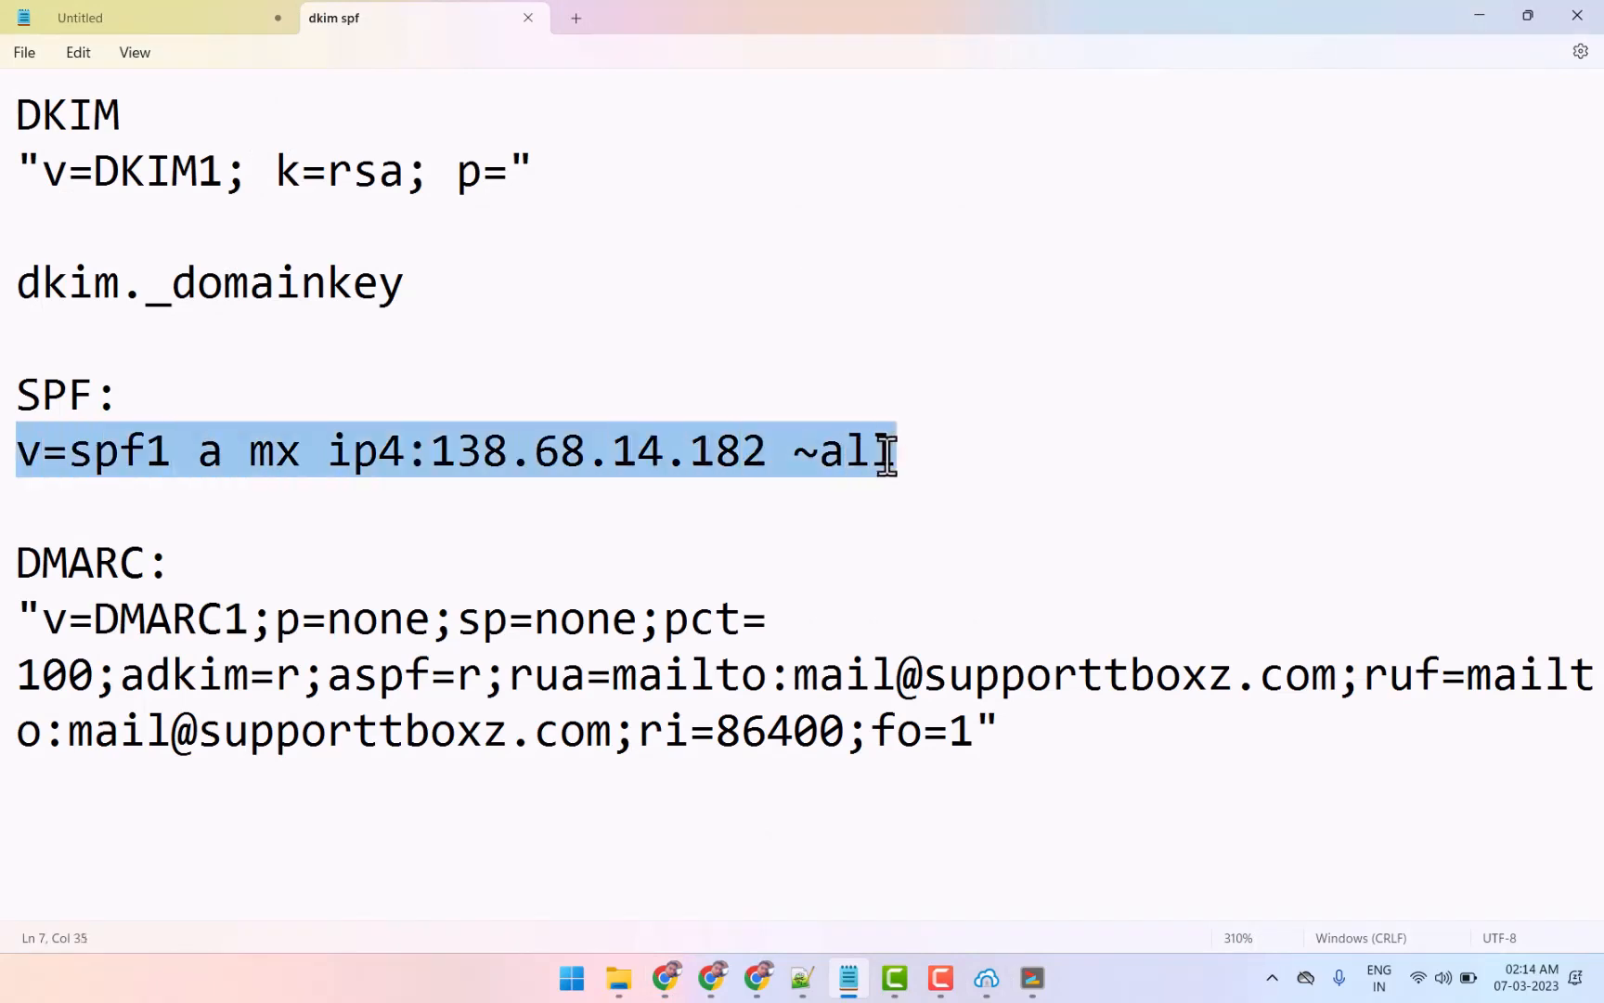
pyautogui.rightClick(757, 441)
pyautogui.click(841, 550)
pyautogui.click(1472, 15)
# Fill the new DNS record as a TXT record with a blank name, TTL 600 and the copied SPF text as target
pyautogui.click(674, 651)
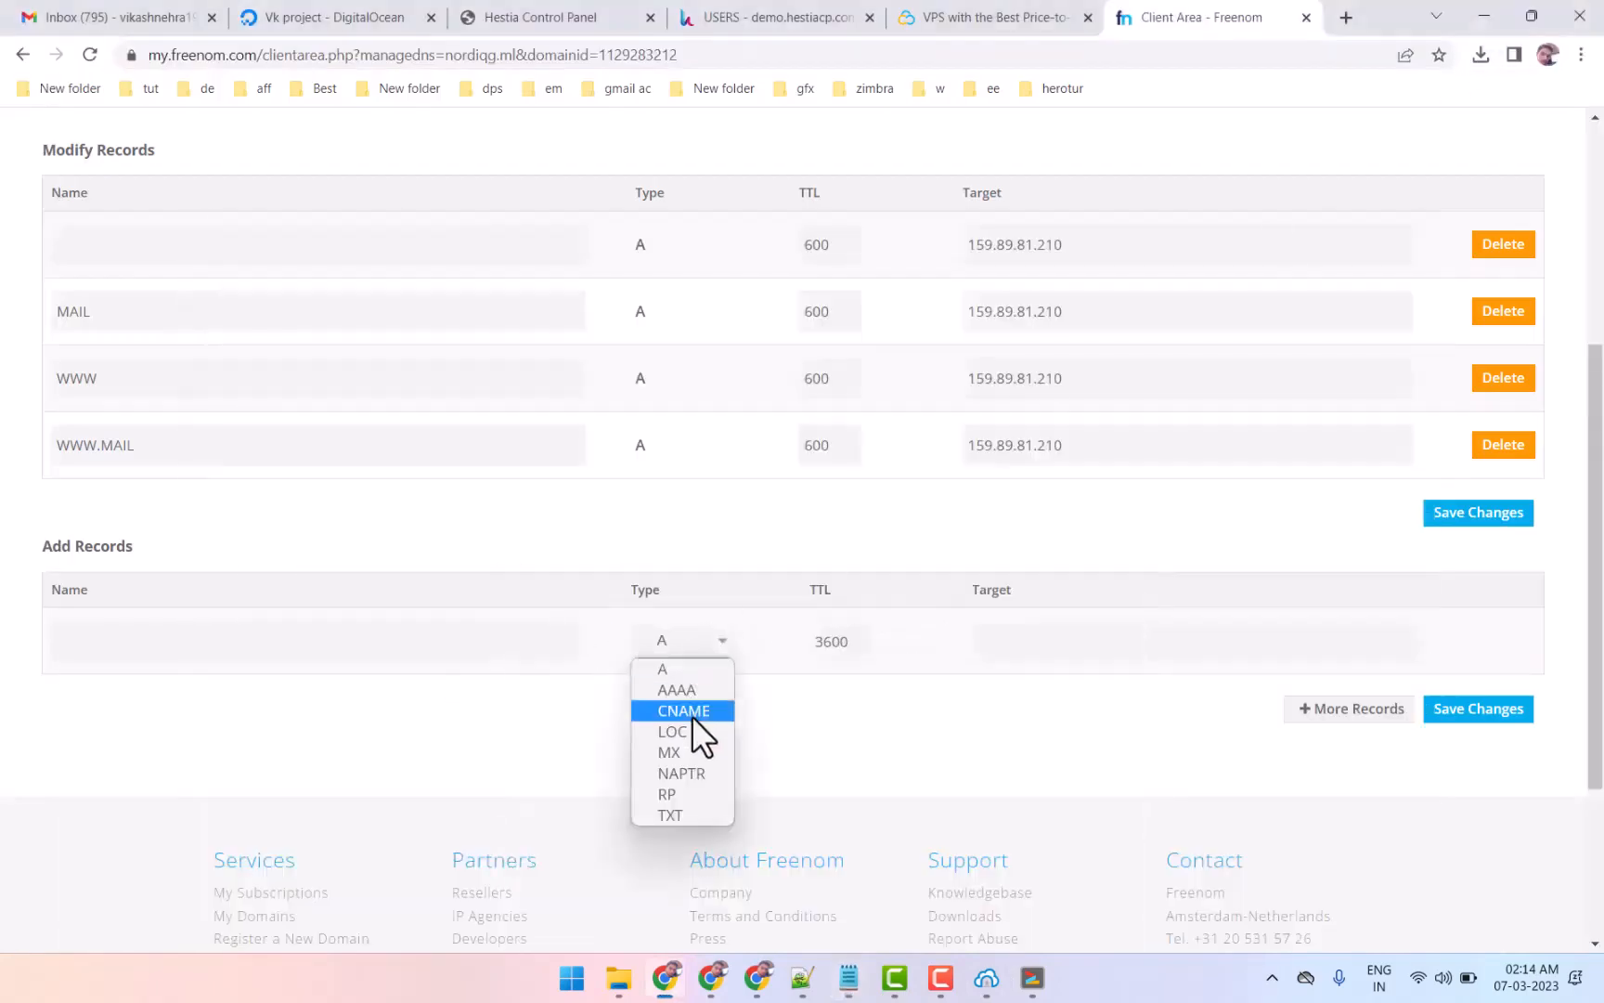
pyautogui.click(681, 805)
pyautogui.moveTo(849, 661); pyautogui.dragTo(787, 618)
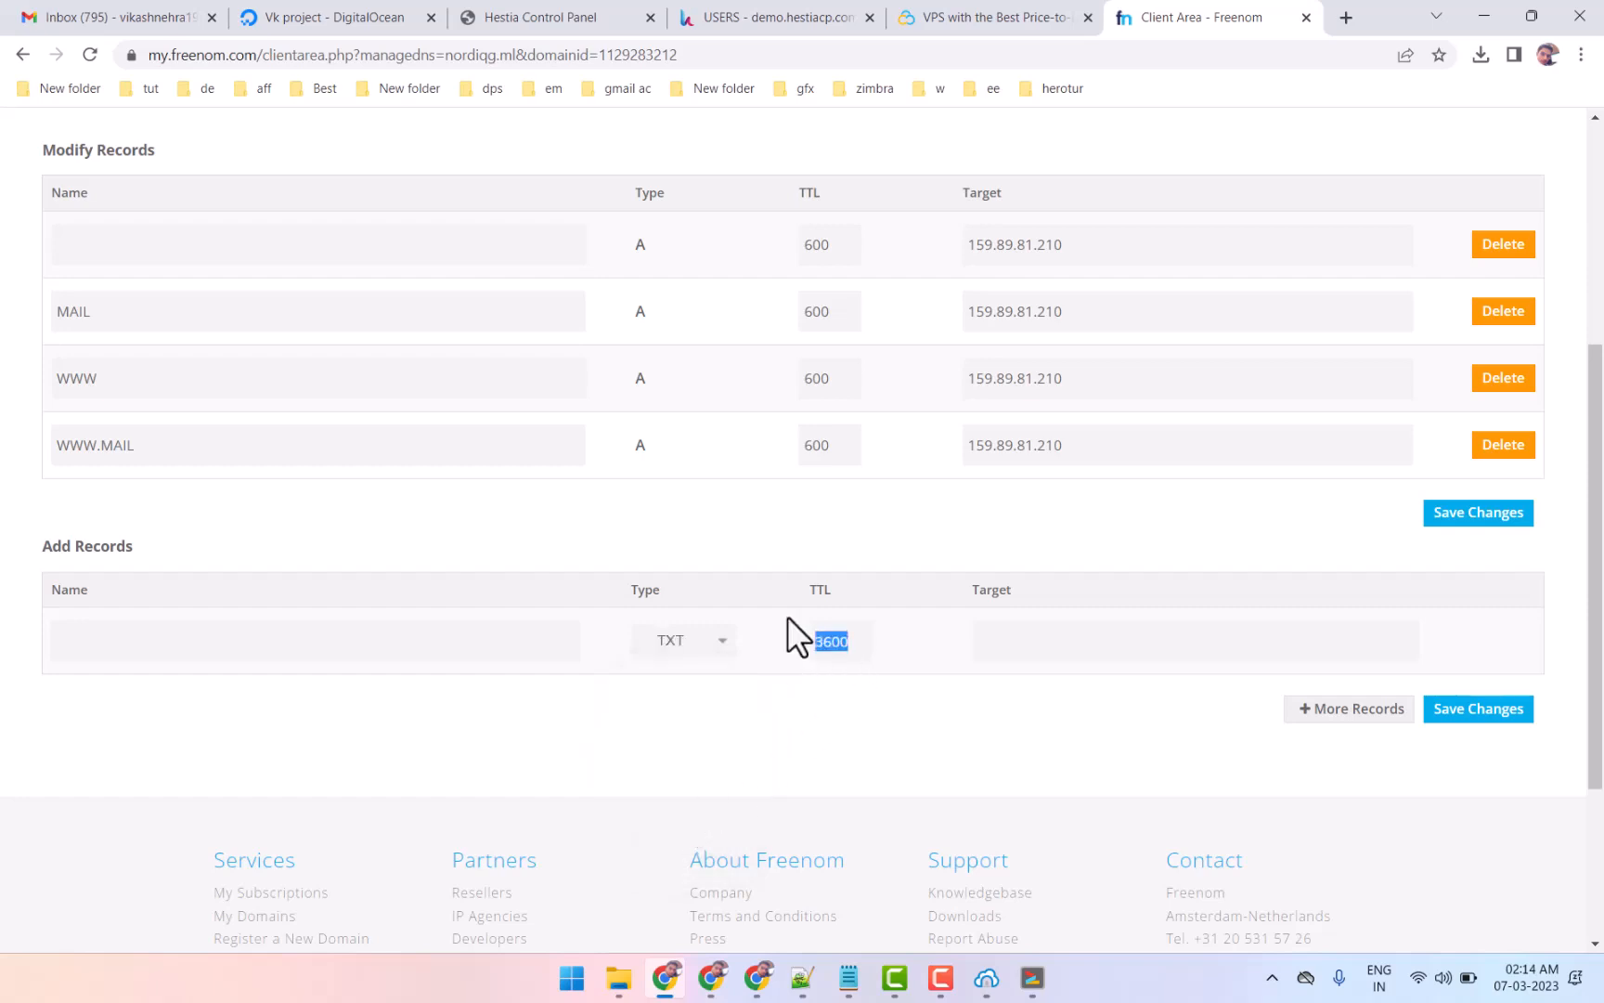
pyautogui.write('600')
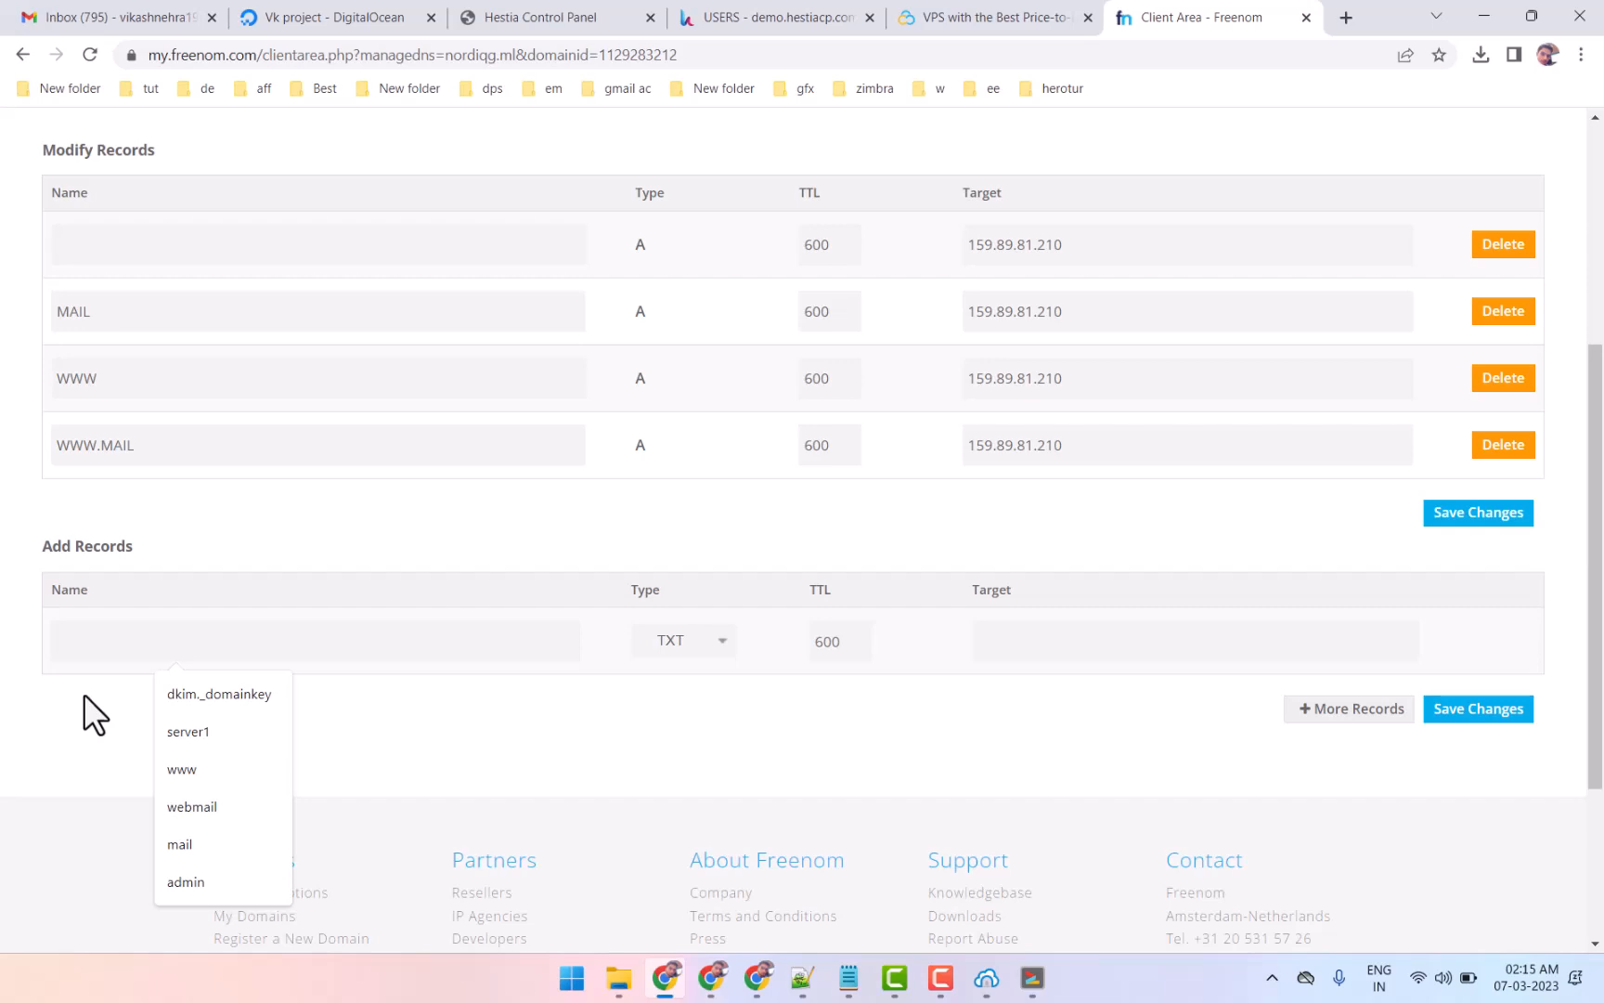
pyautogui.click(83, 650)
pyautogui.write('@')
pyautogui.press('BackSpace')
pyautogui.click(1006, 627)
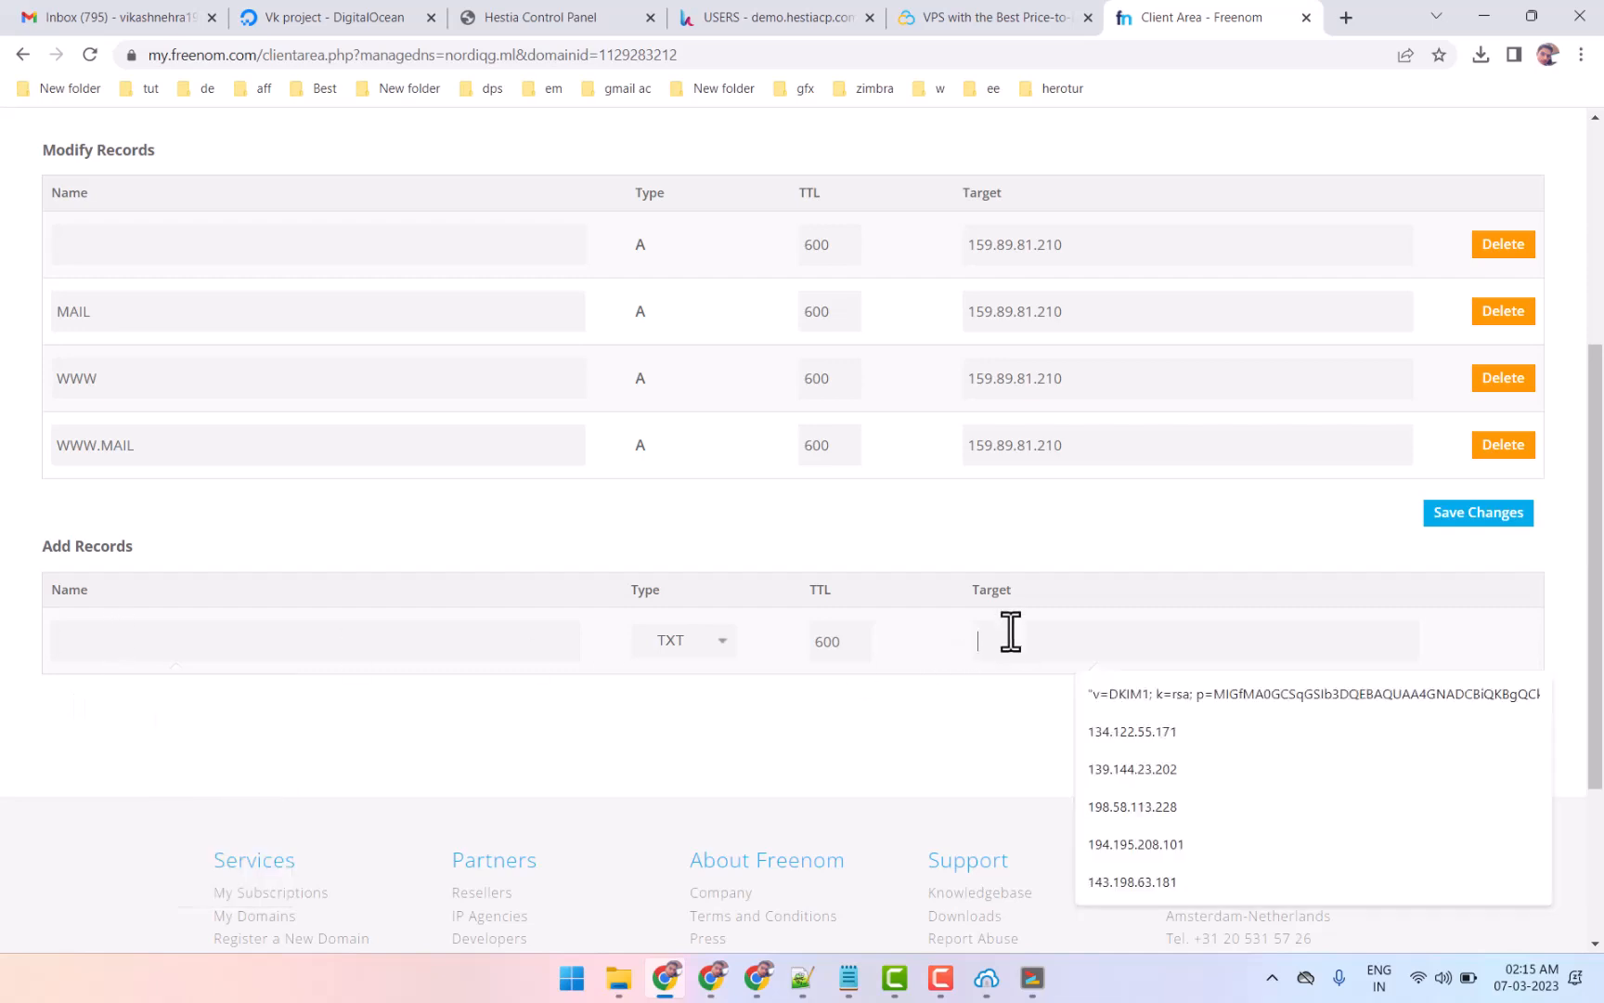
pyautogui.hotkey('ctrl', 'v')
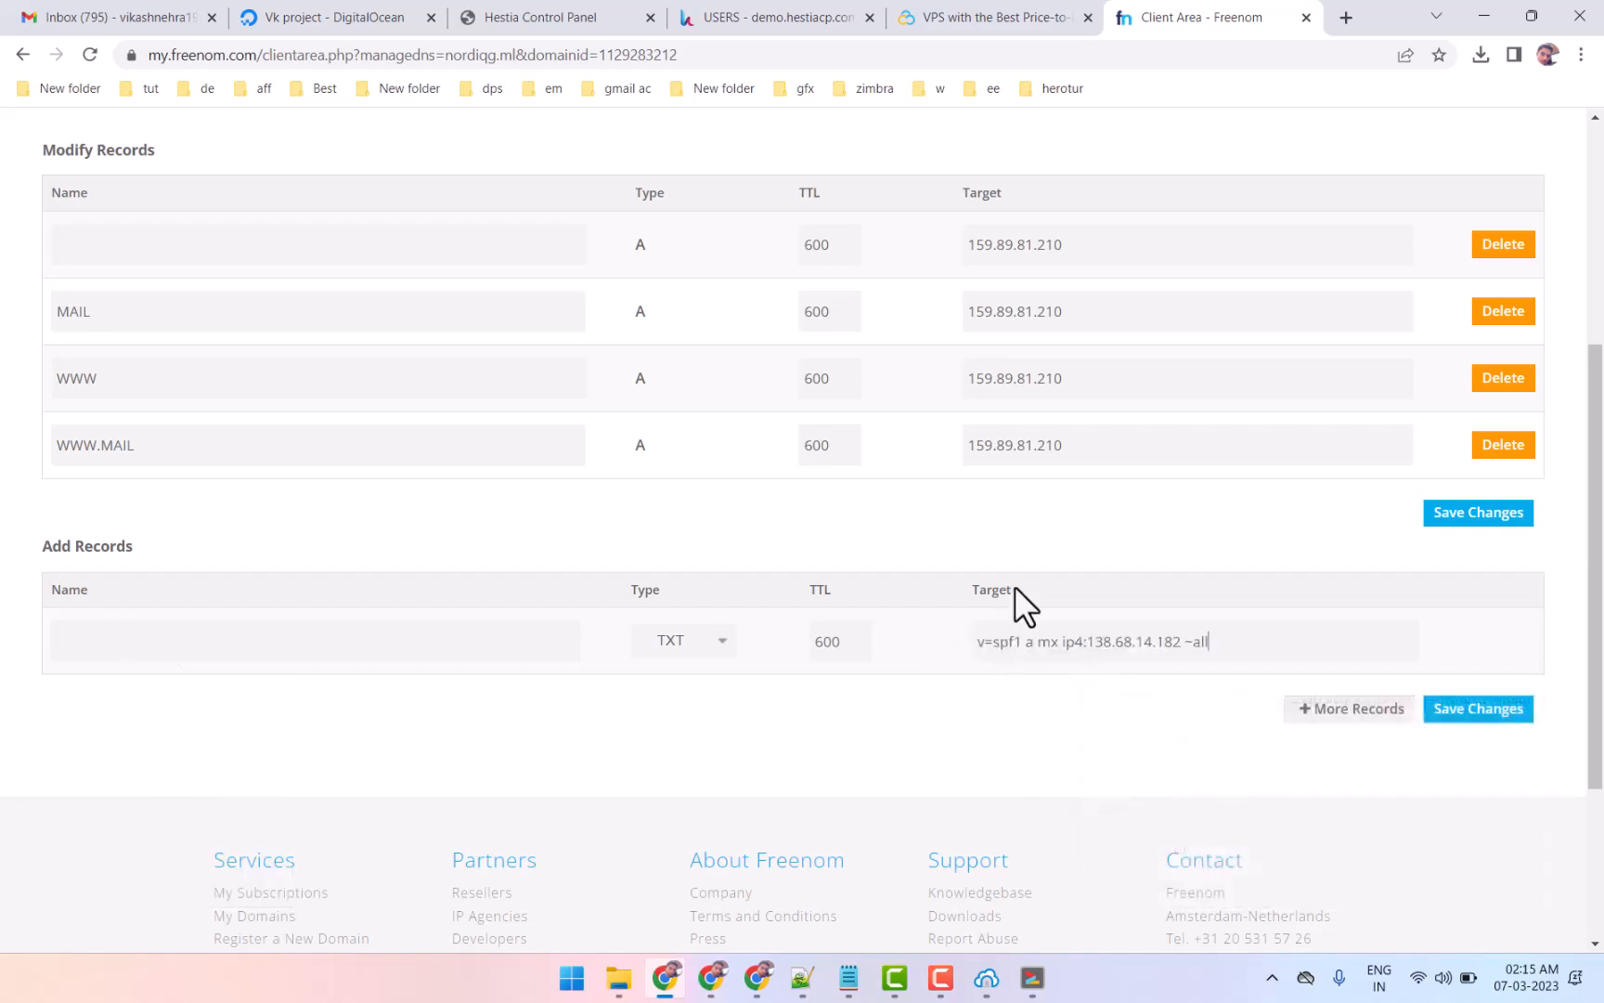
# Replace the IP address in the SPF target with the server's address 159.89.81.210 from the existing A record
pyautogui.moveTo(1063, 452); pyautogui.dragTo(932, 455)
pyautogui.hotkey('ctrl', 'c')
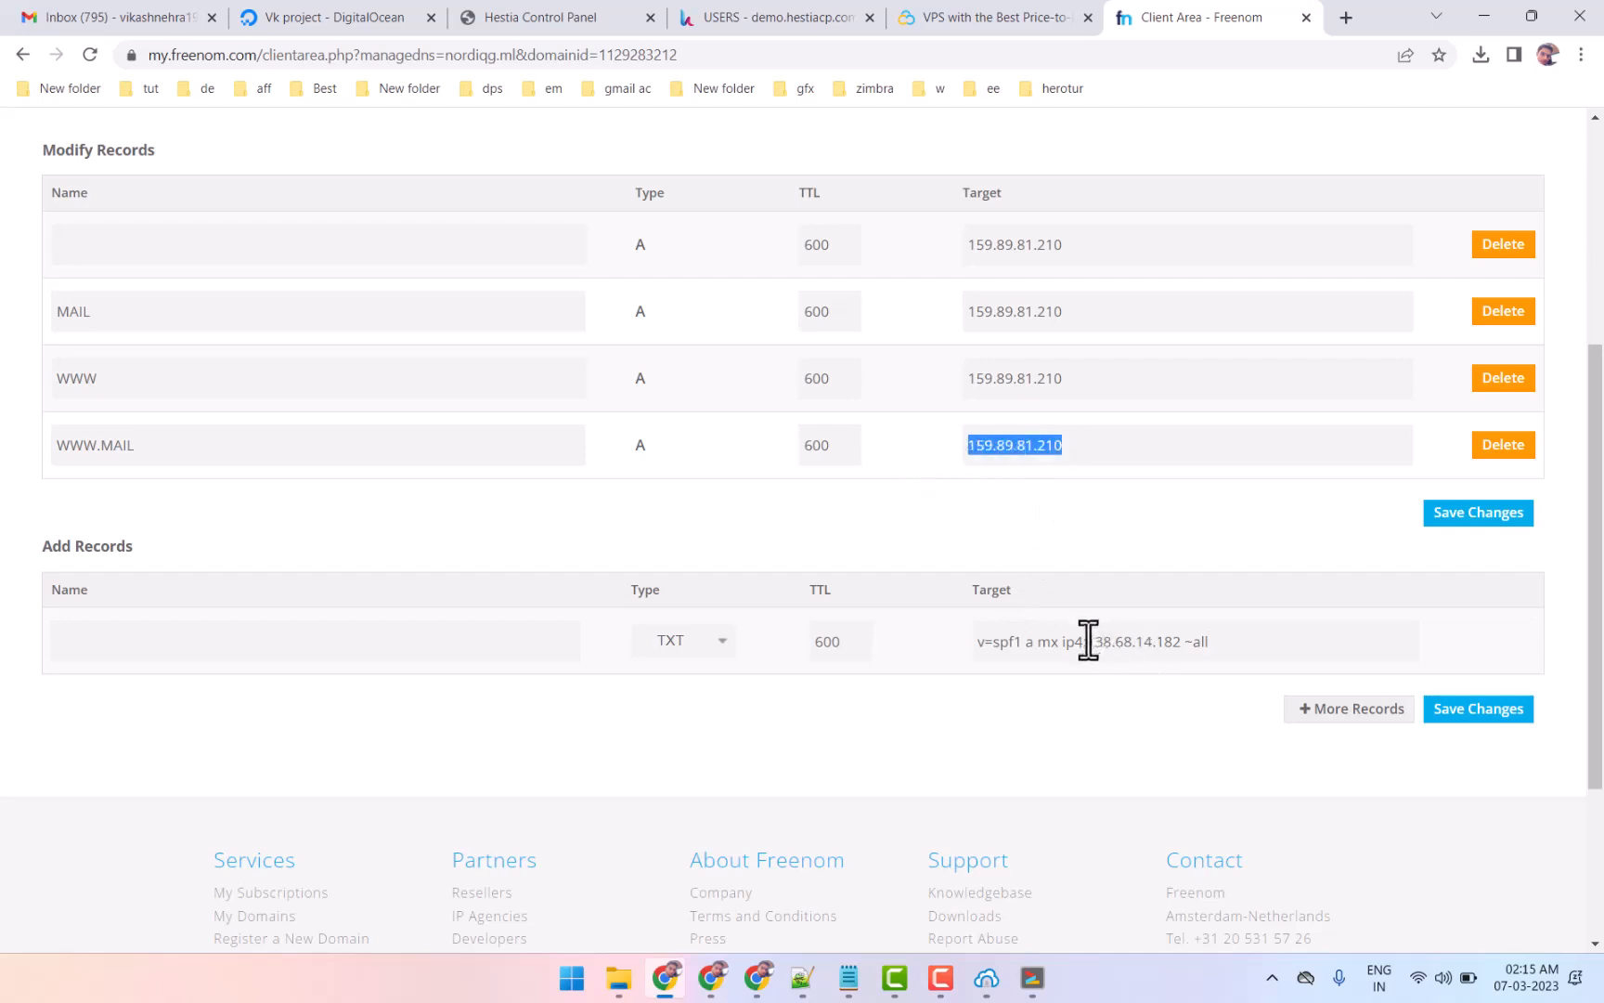
pyautogui.moveTo(1086, 641); pyautogui.dragTo(1177, 642)
pyautogui.hotkey('ctrl', 'v')
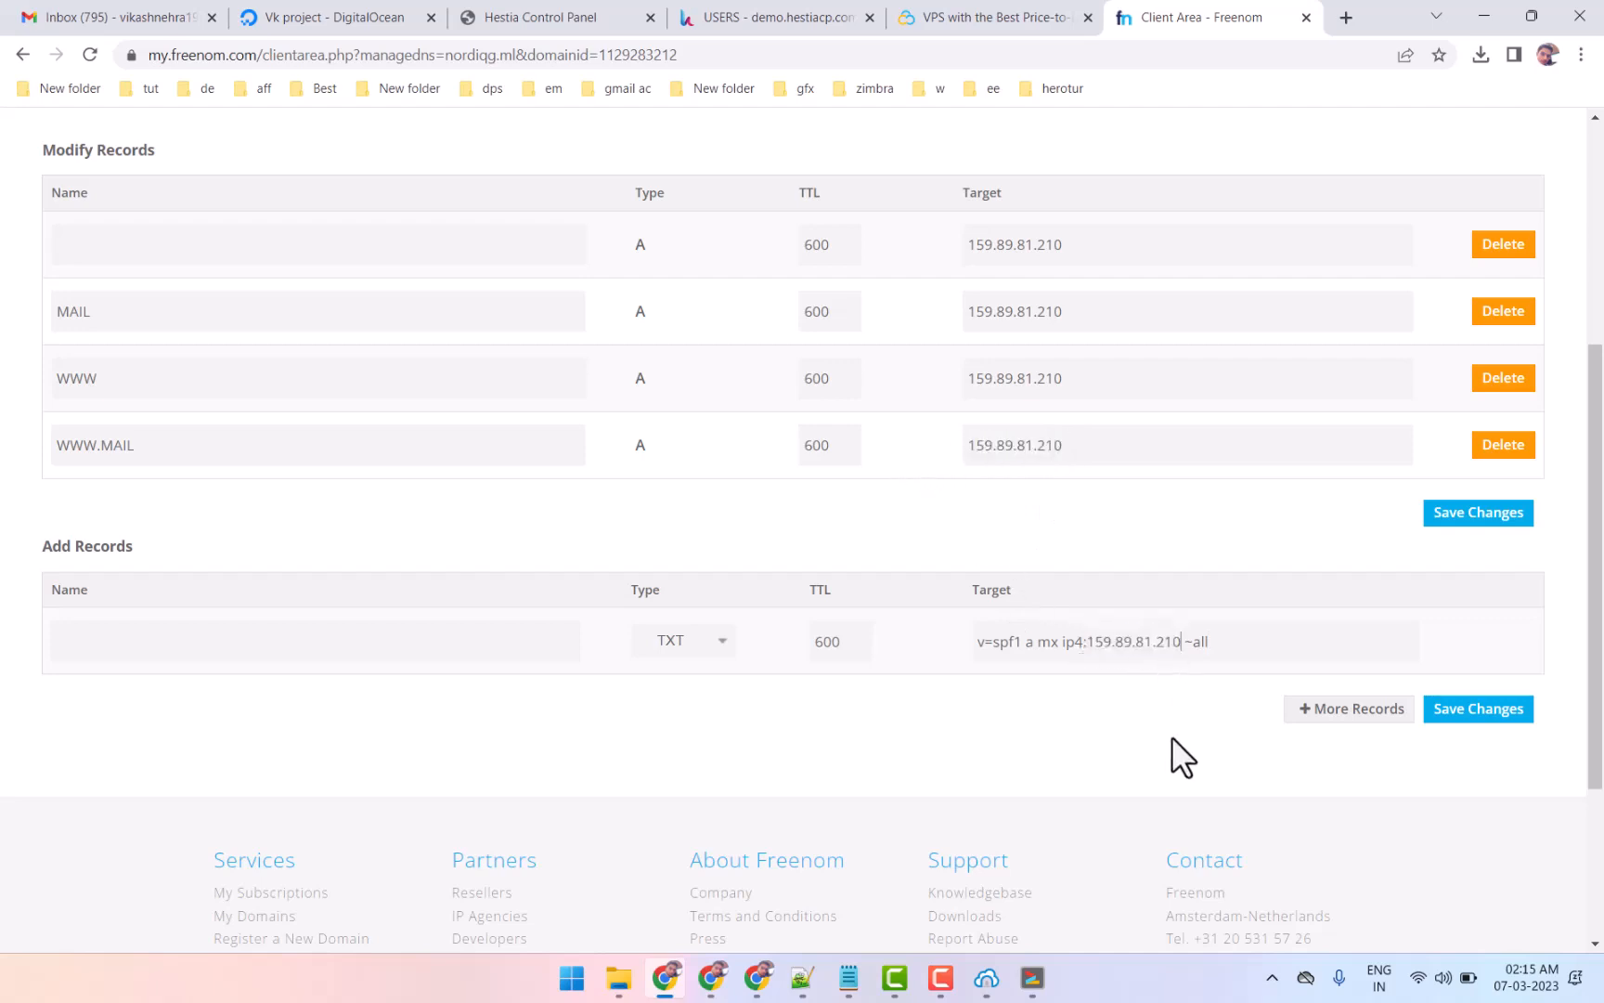
# Add a second new record row and set it to type TXT with TTL 600
pyautogui.click(1340, 715)
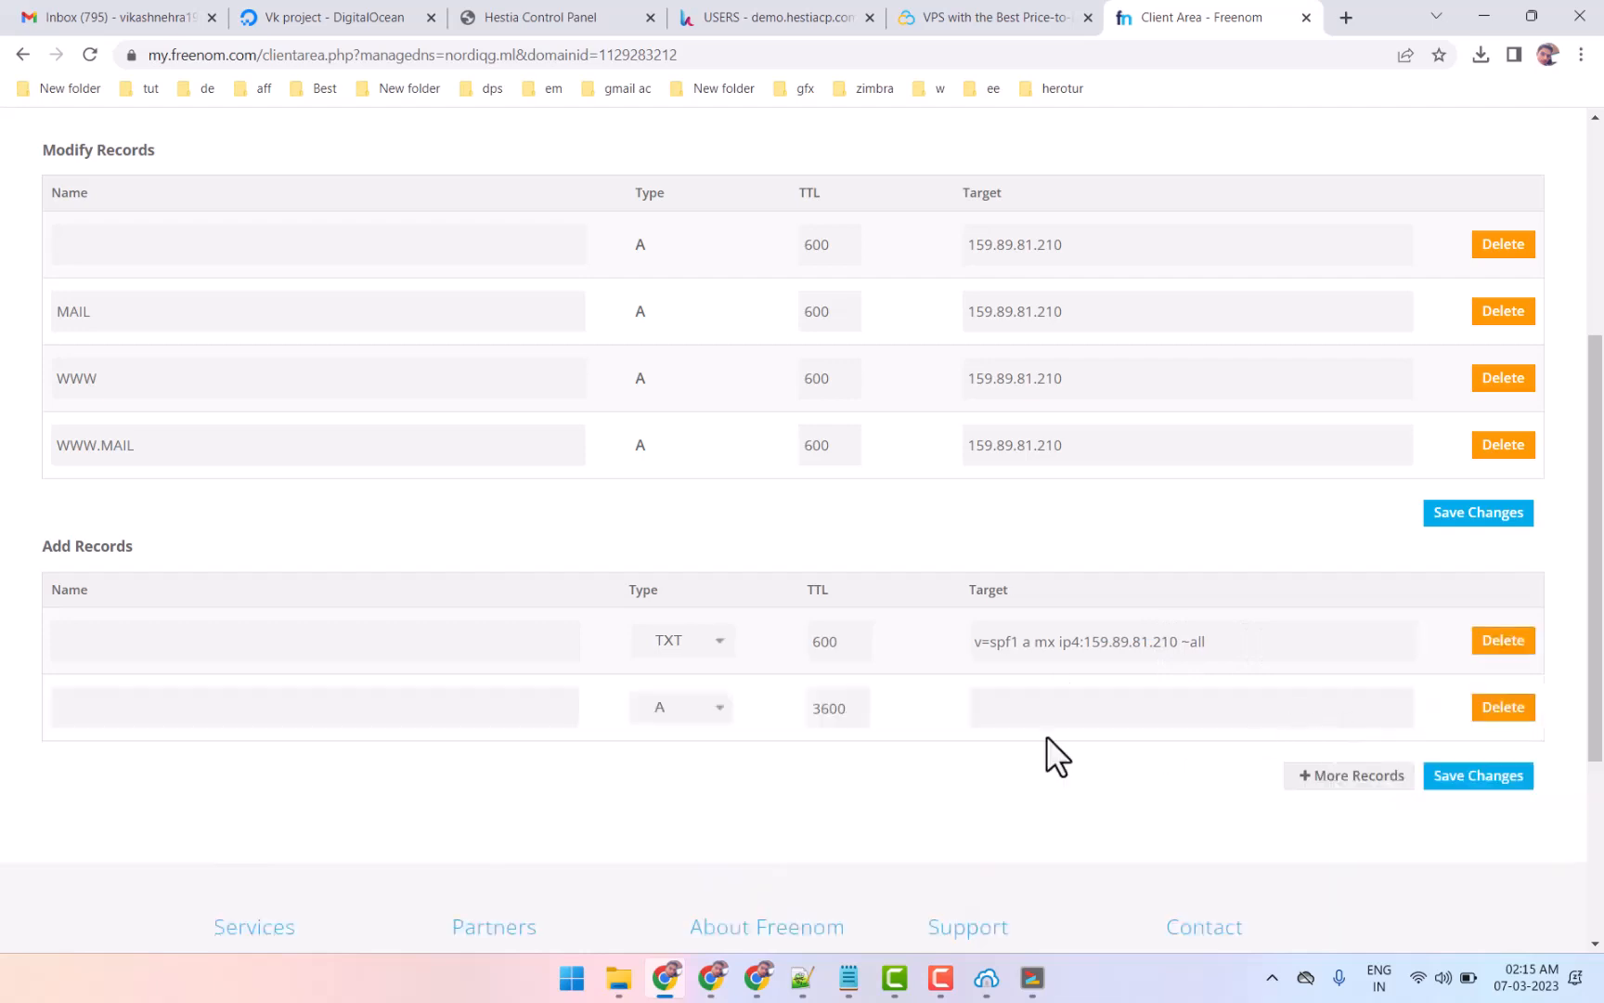
pyautogui.scroll(-2, 682, 711)
pyautogui.click(678, 503)
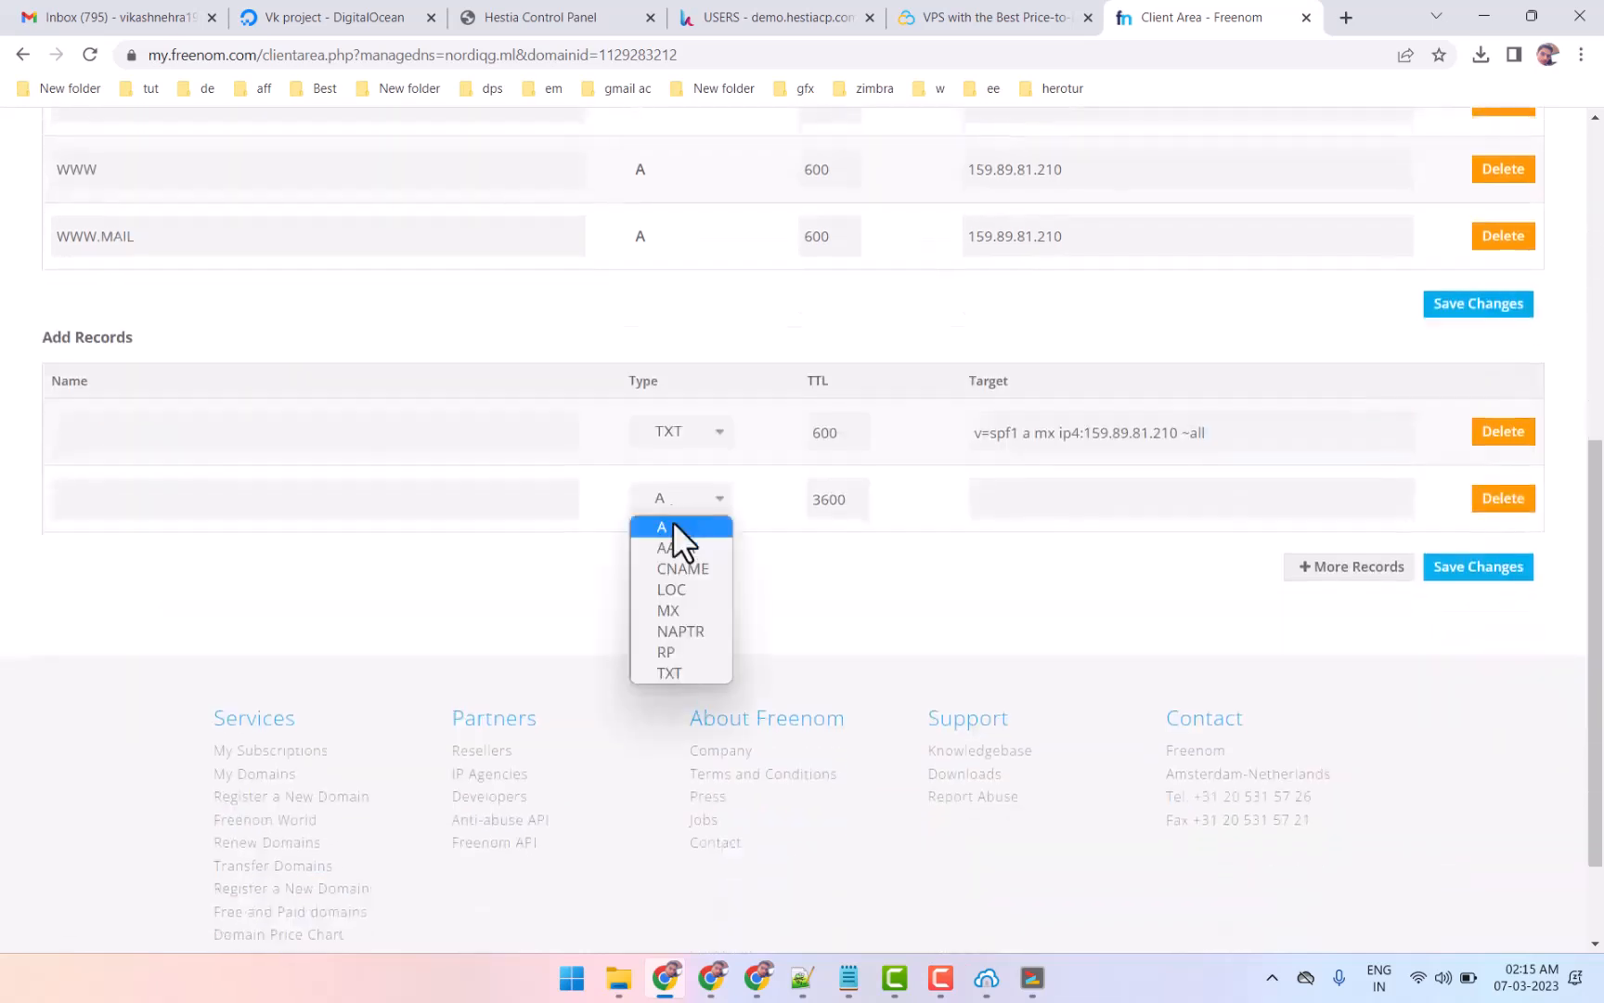
pyautogui.click(691, 669)
pyautogui.doubleClick(835, 499)
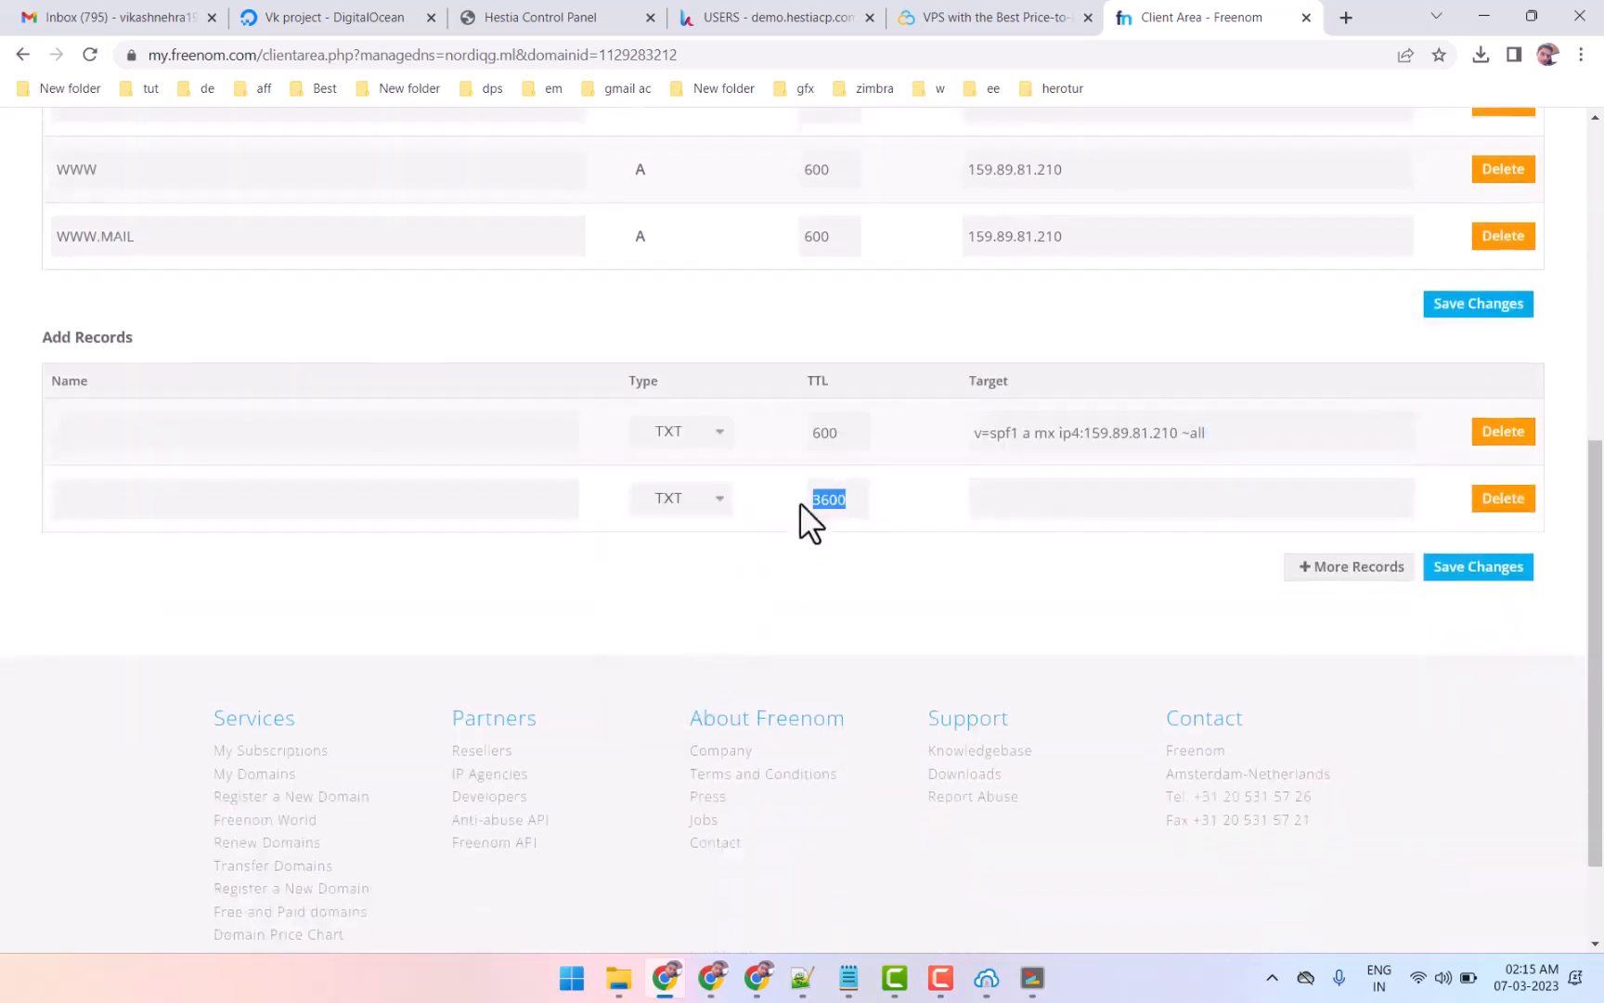
pyautogui.write('600')
# Copy the full DMARC line from the dkim spf notes and paste it as the second TXT record's target
pyautogui.click(855, 976)
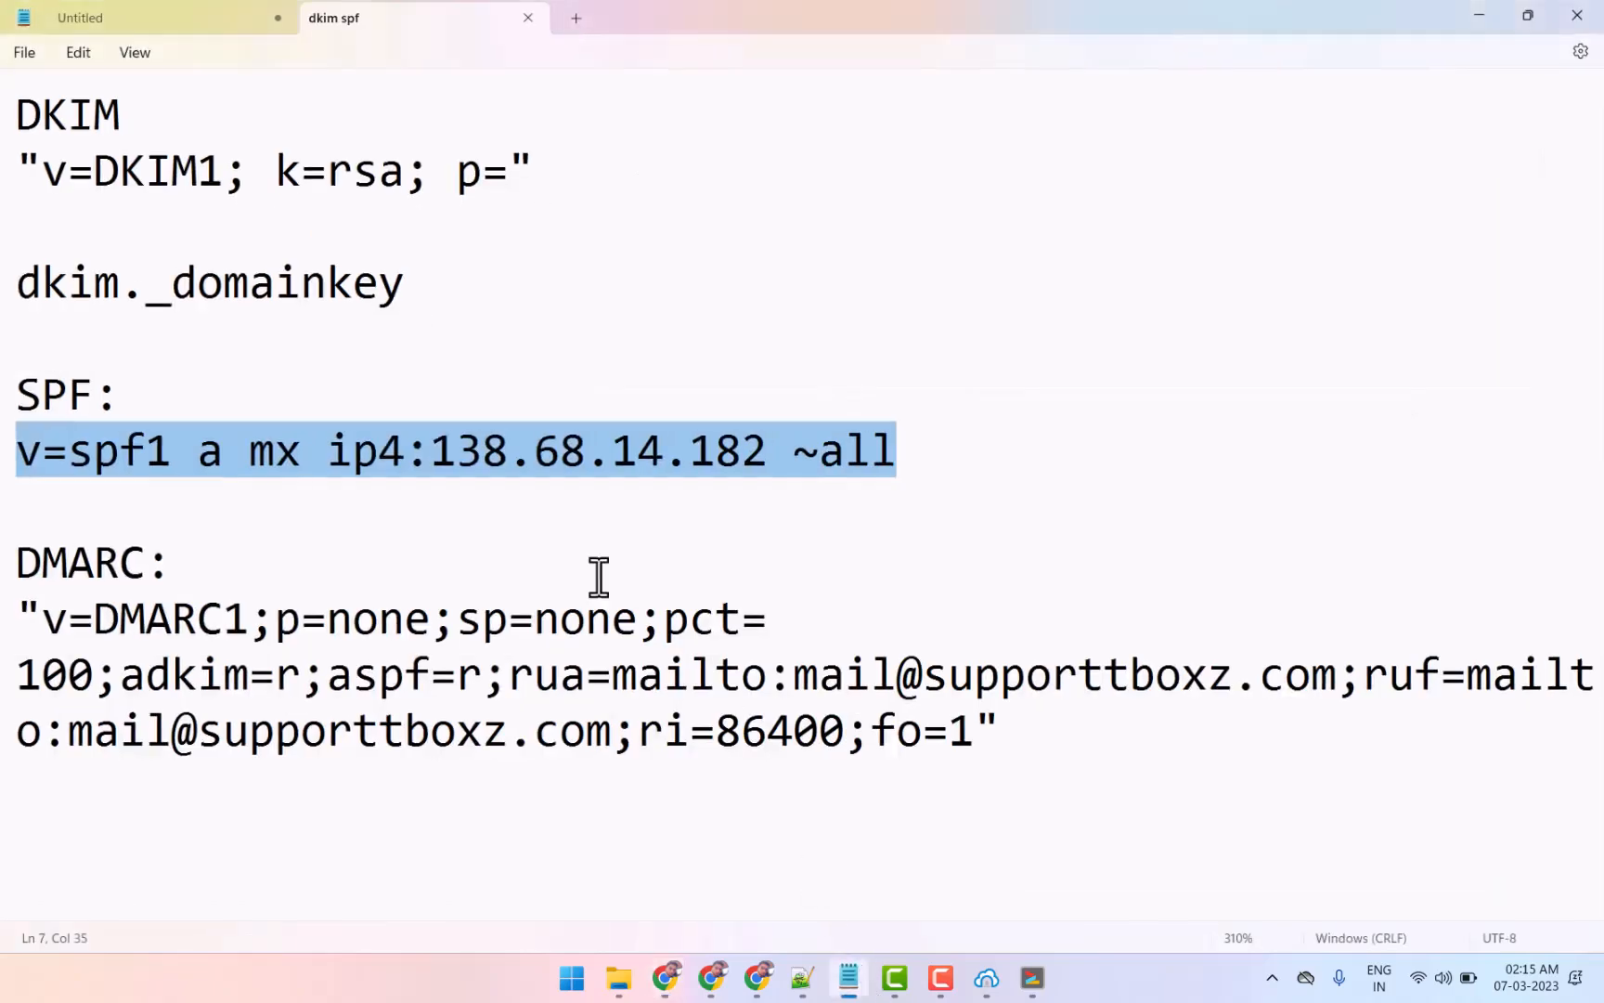
pyautogui.click(889, 614)
pyautogui.keyDown('ctrl'); pyautogui.scroll(-3, 663, 568); pyautogui.keyUp('ctrl')
pyautogui.keyDown('ctrl'); pyautogui.scroll(-12, 663, 568); pyautogui.keyUp('ctrl')
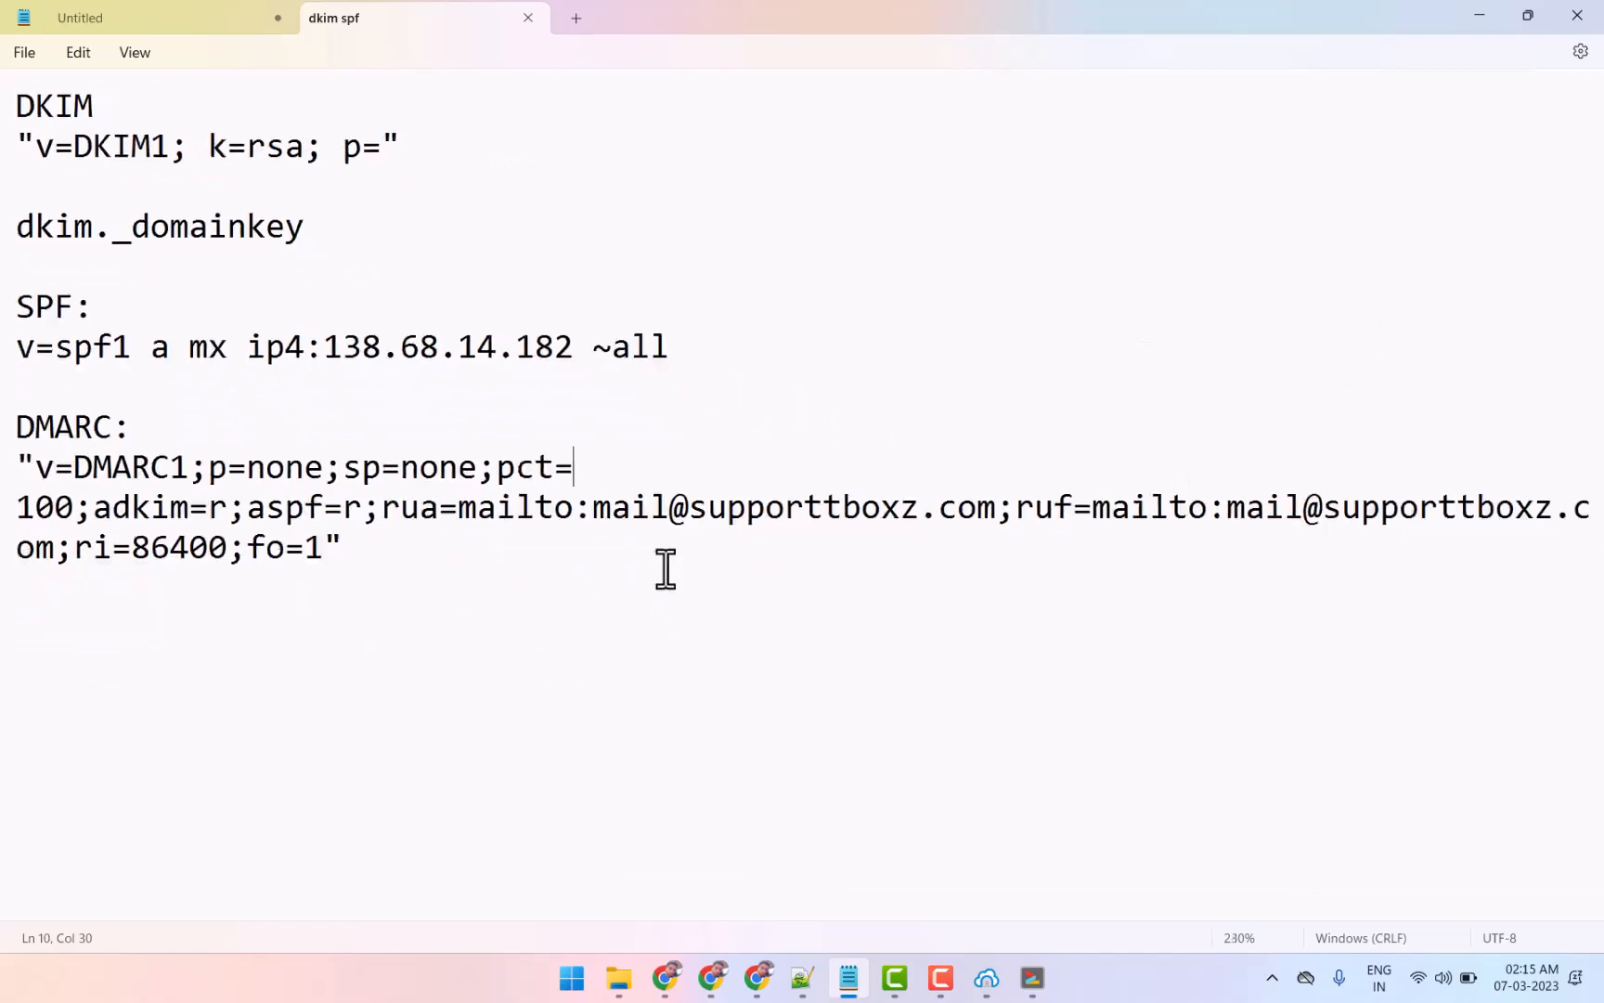
pyautogui.keyDown('ctrl'); pyautogui.scroll(-1, 666, 568); pyautogui.keyUp('ctrl')
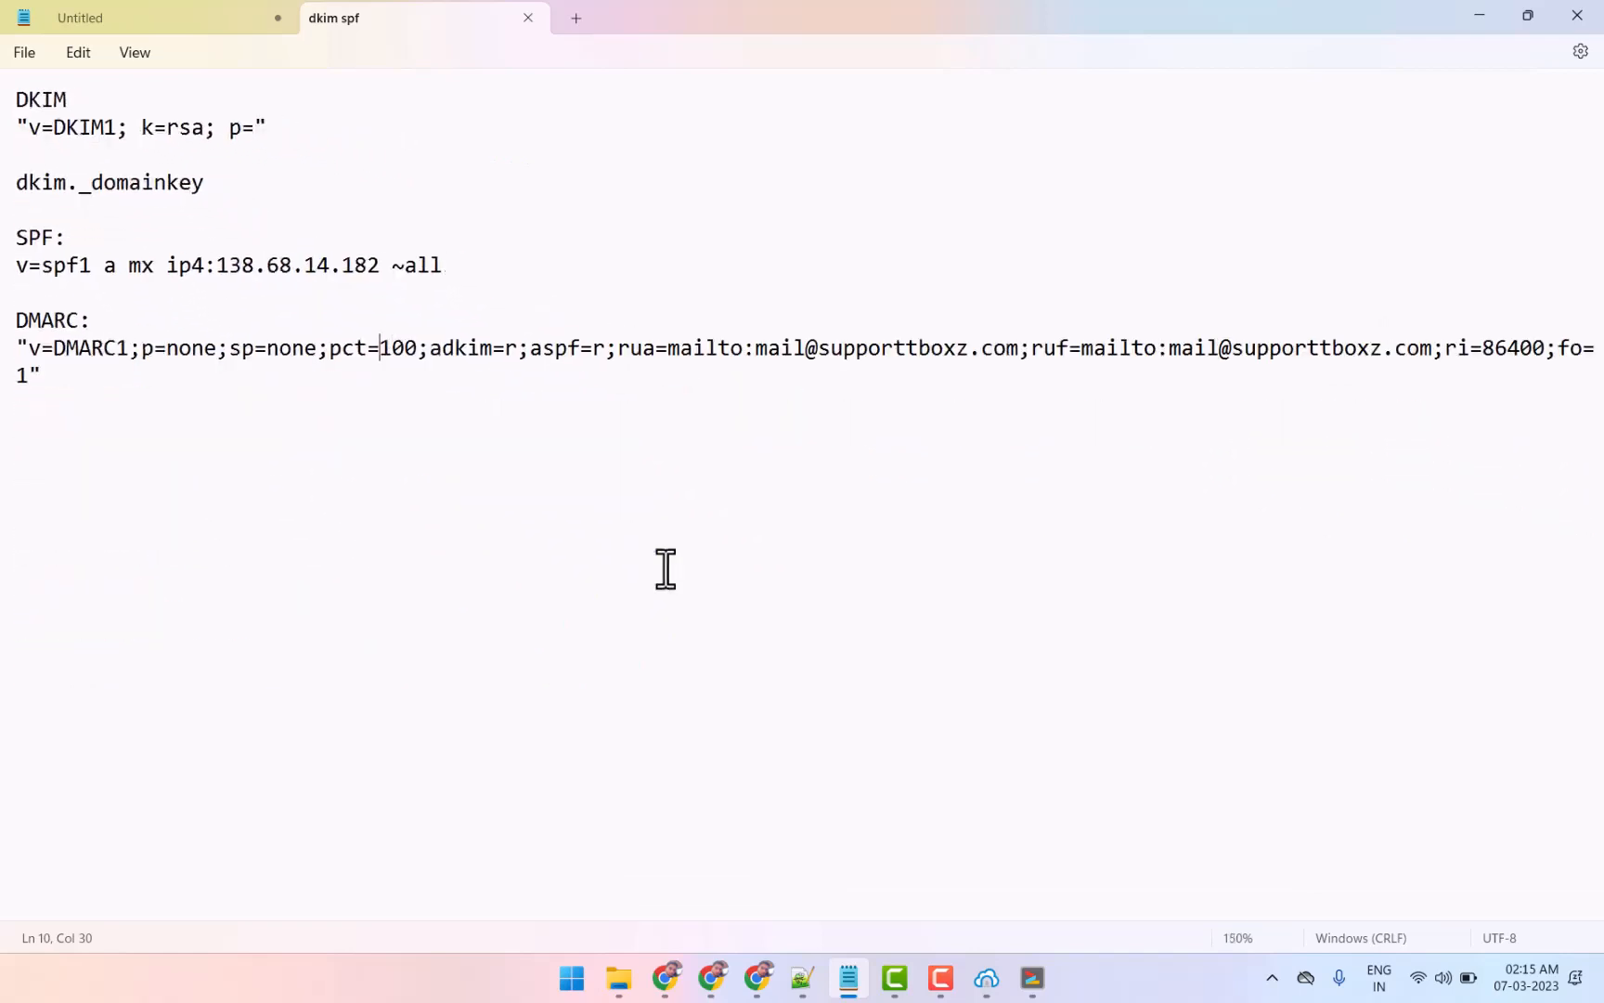
pyautogui.keyDown('ctrl'); pyautogui.scroll(-2, 666, 568); pyautogui.keyUp('ctrl')
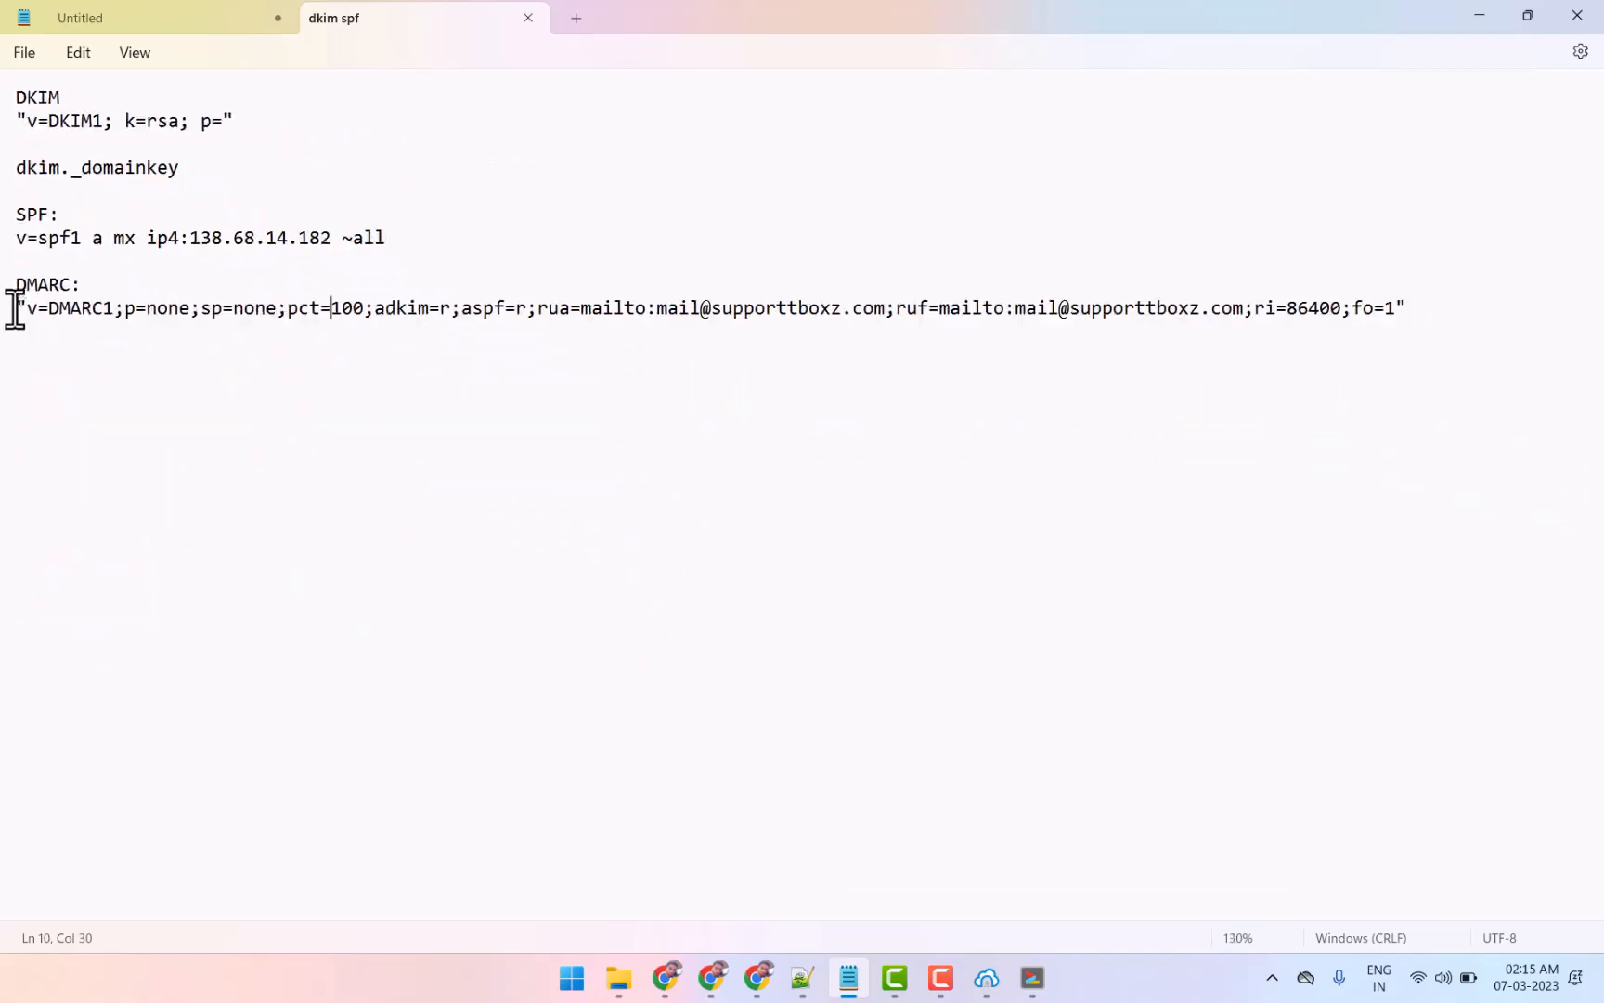
pyautogui.moveTo(11, 311); pyautogui.dragTo(1428, 302)
pyautogui.hotkey('ctrl', 'c')
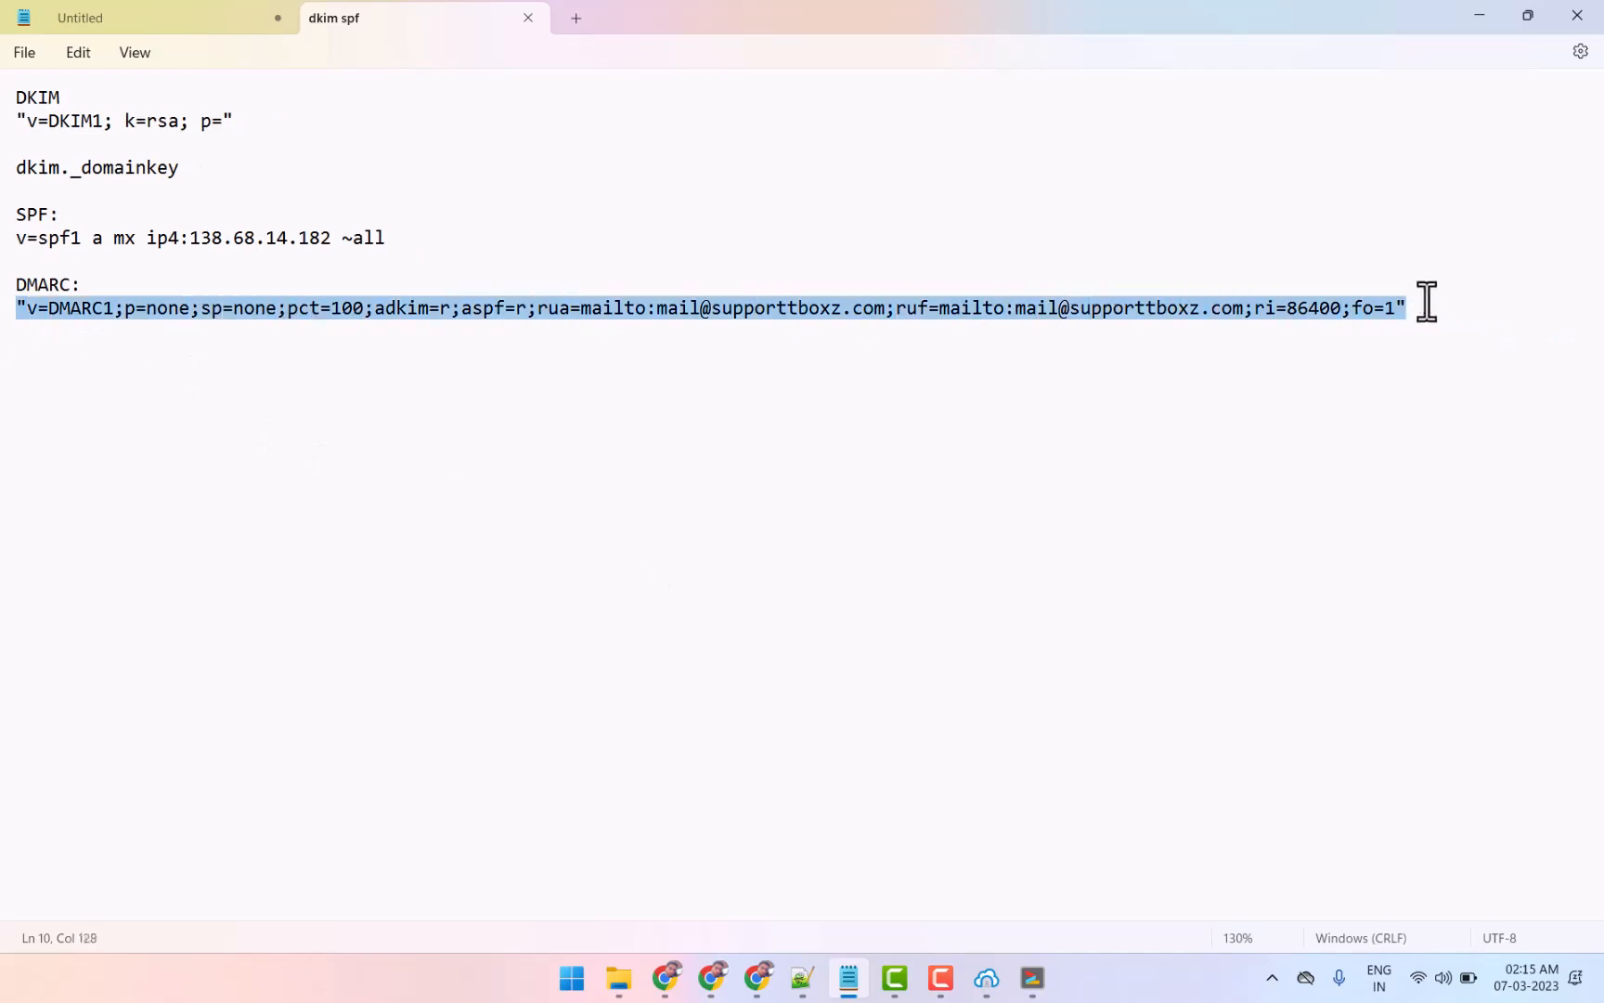
pyautogui.click(1478, 15)
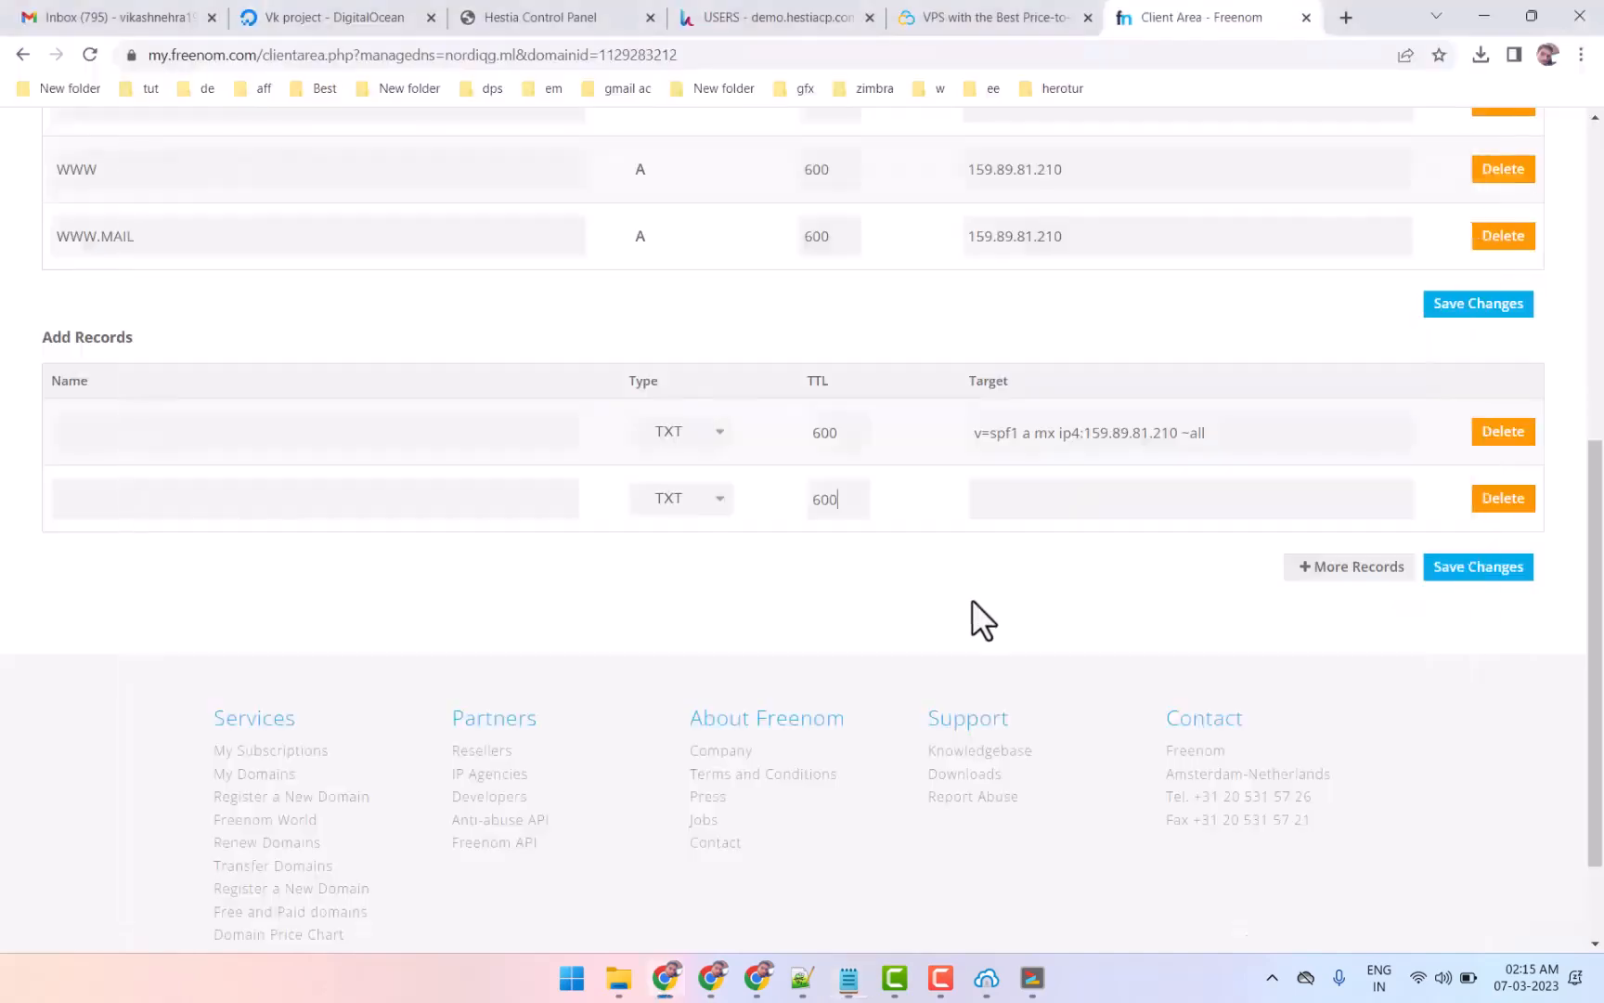
pyautogui.click(1092, 497)
pyautogui.hotkey('ctrl', 'v')
# Replace the domain in both DMARC report addresses with nordiqg.ml from the page heading, and name the record _dmarc
pyautogui.scroll(5, 966, 623)
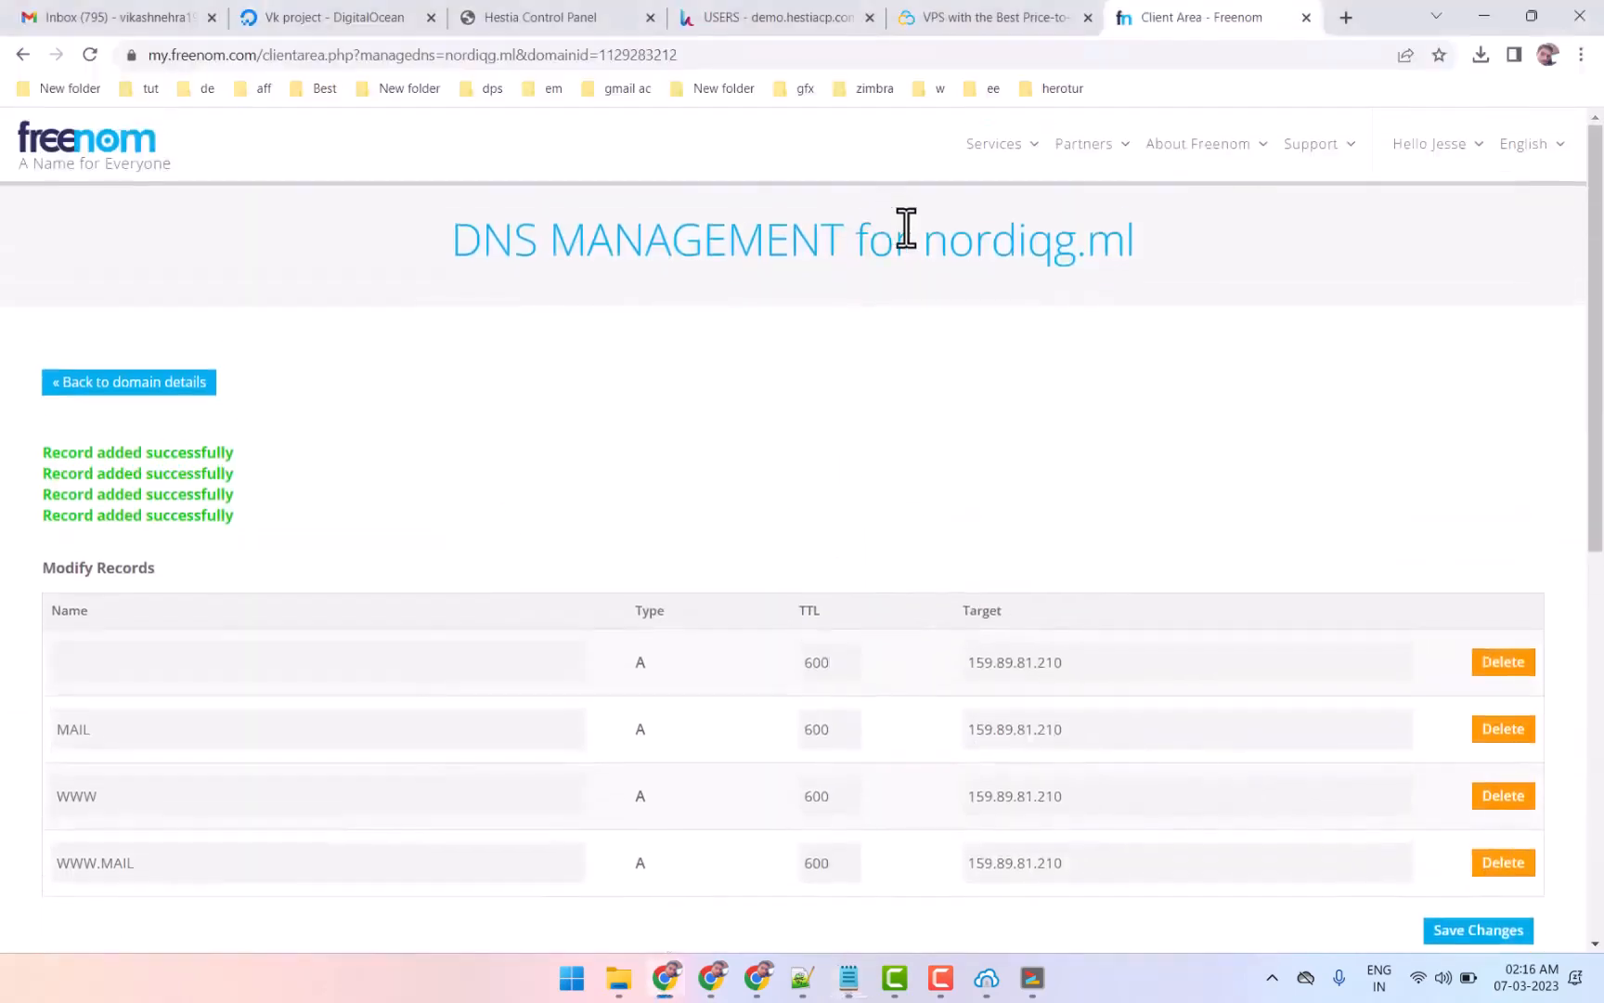
pyautogui.moveTo(922, 243); pyautogui.dragTo(1119, 239)
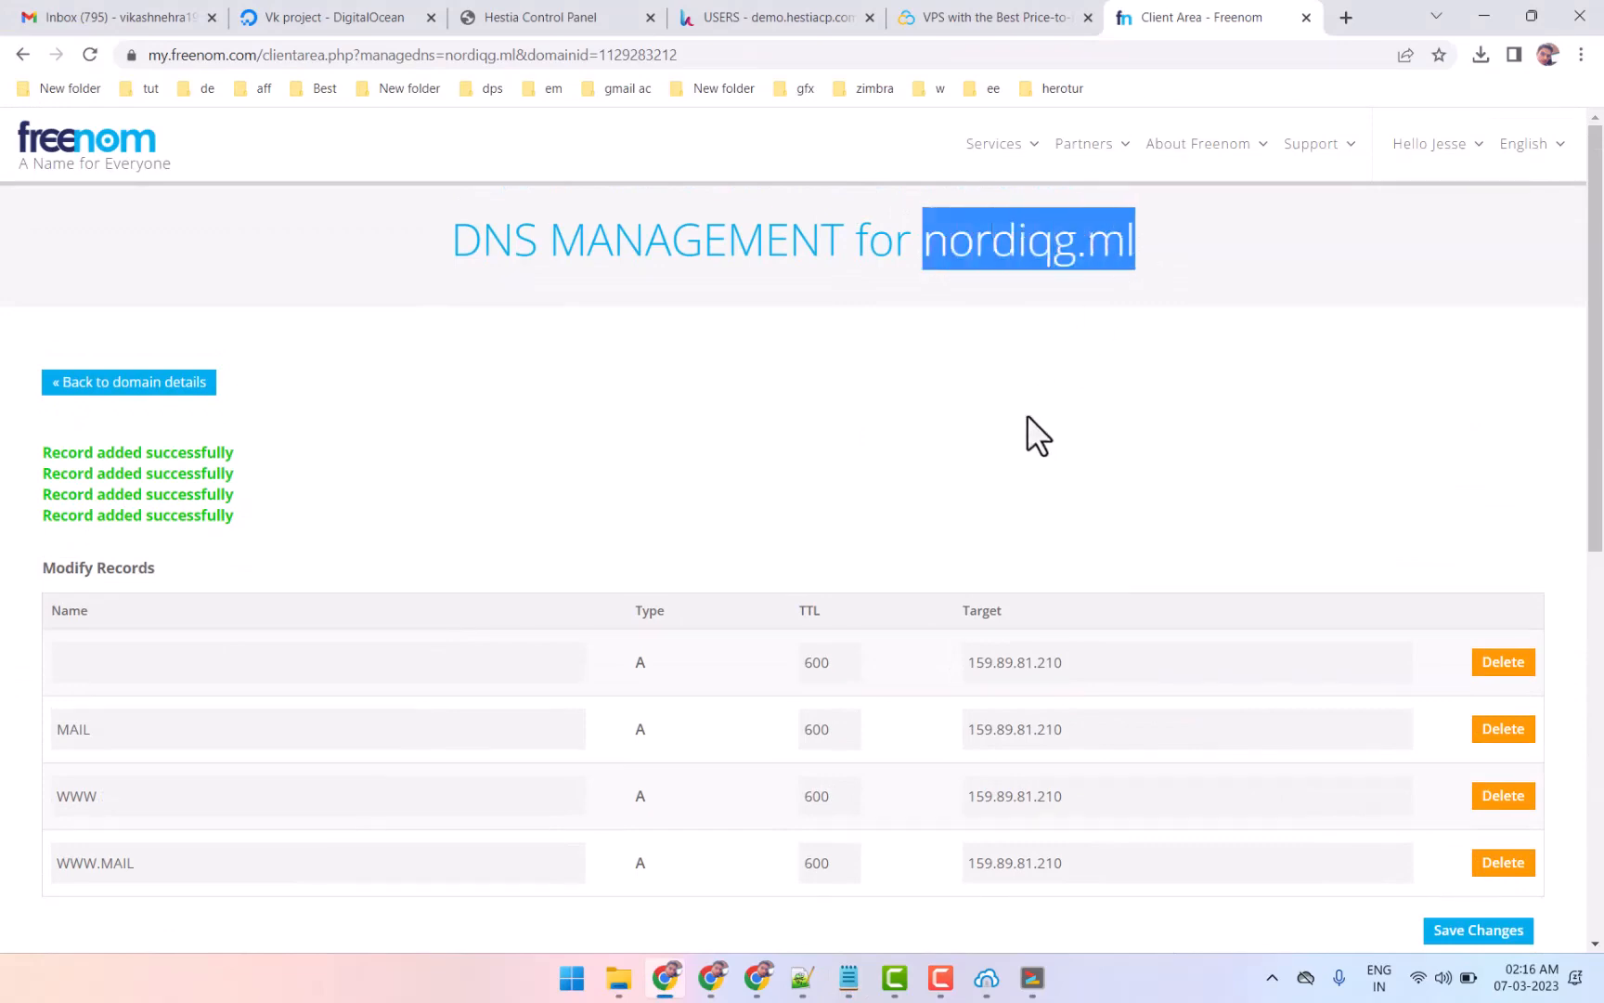
pyautogui.click(1016, 457)
pyautogui.scroll(-8, 1046, 484)
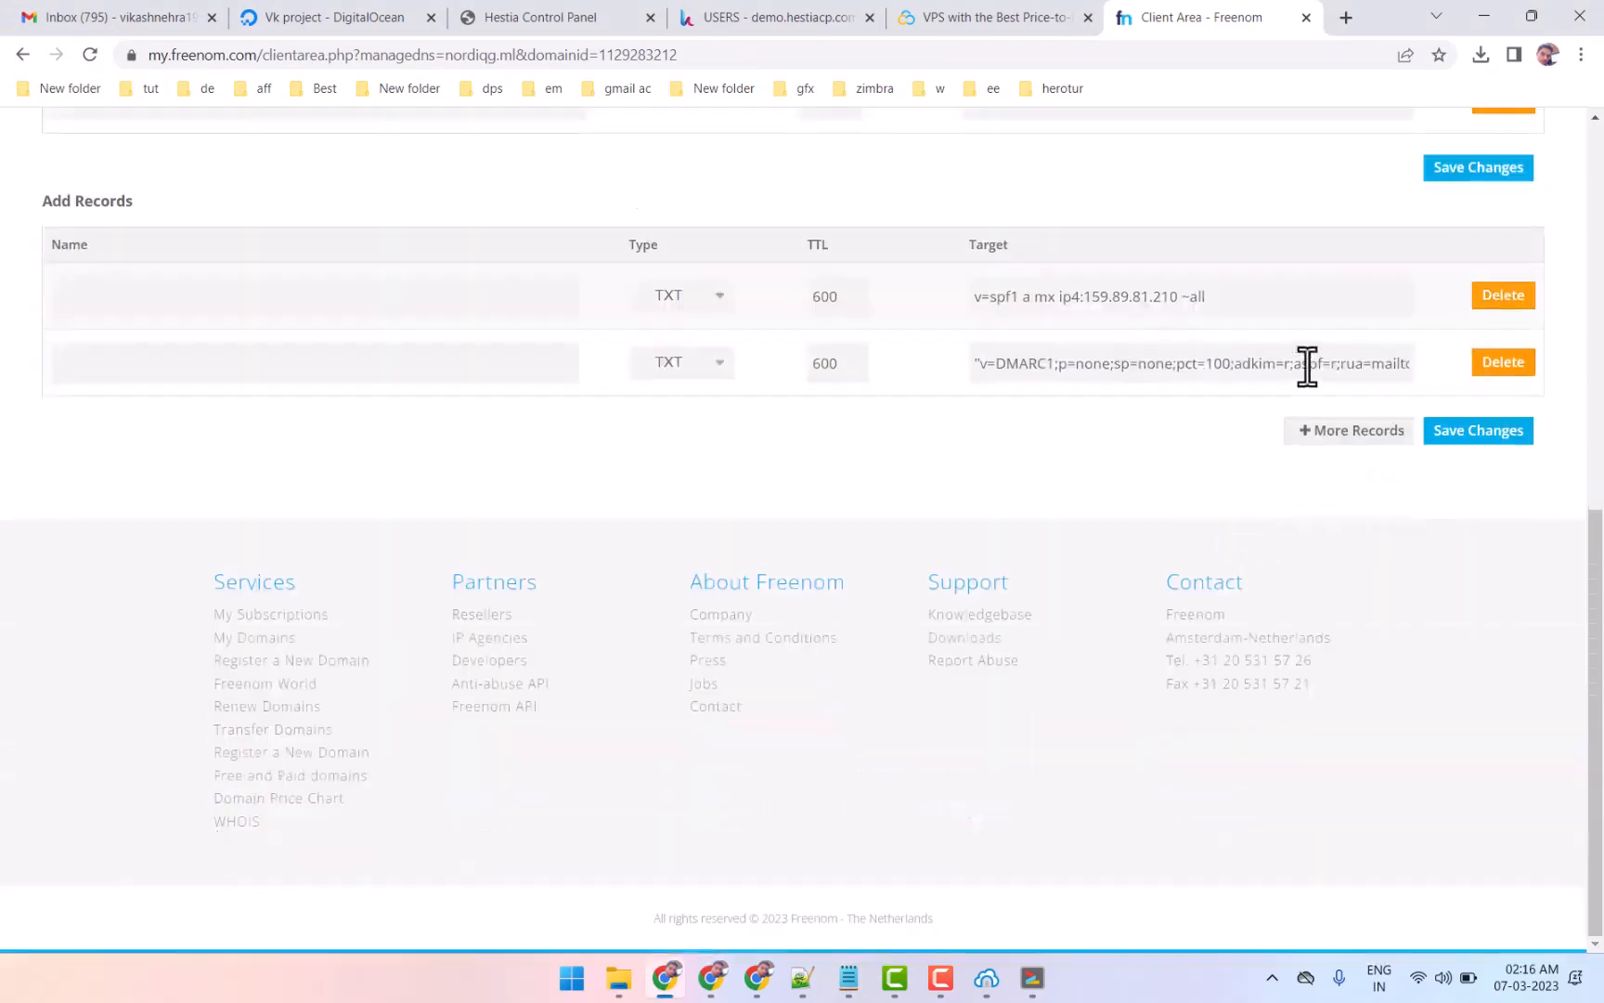
pyautogui.moveTo(1307, 367); pyautogui.dragTo(1354, 358)
pyautogui.click(1337, 363)
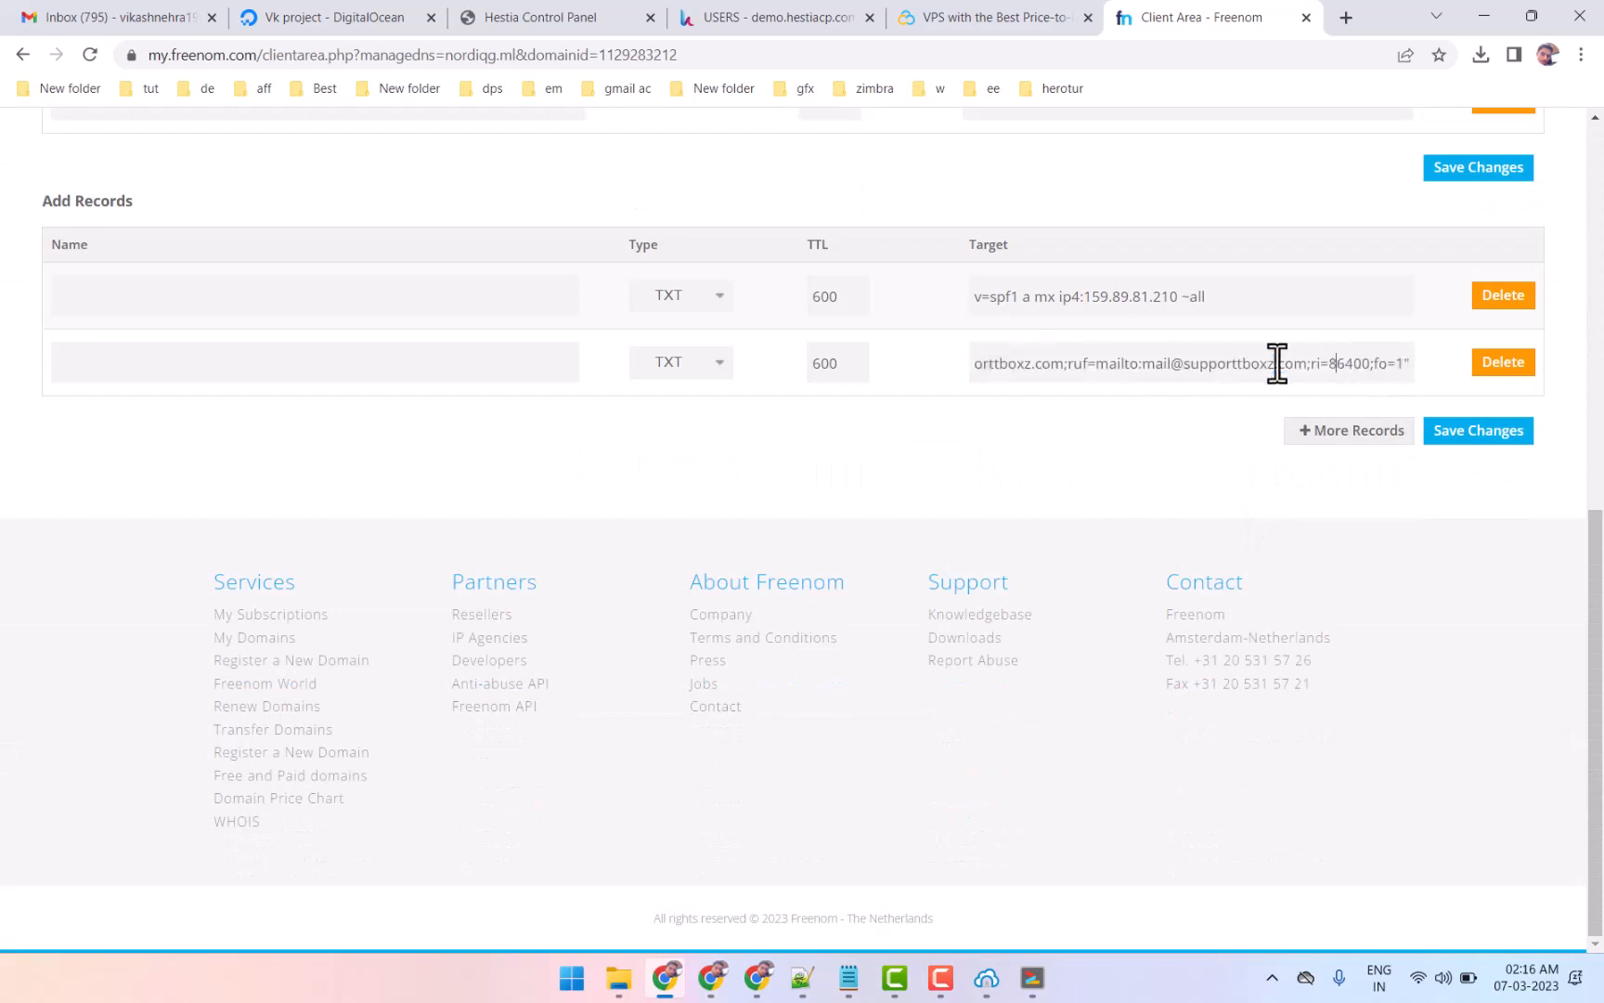
pyautogui.moveTo(1185, 365); pyautogui.dragTo(1301, 369)
pyautogui.write('nordiqg.ml')
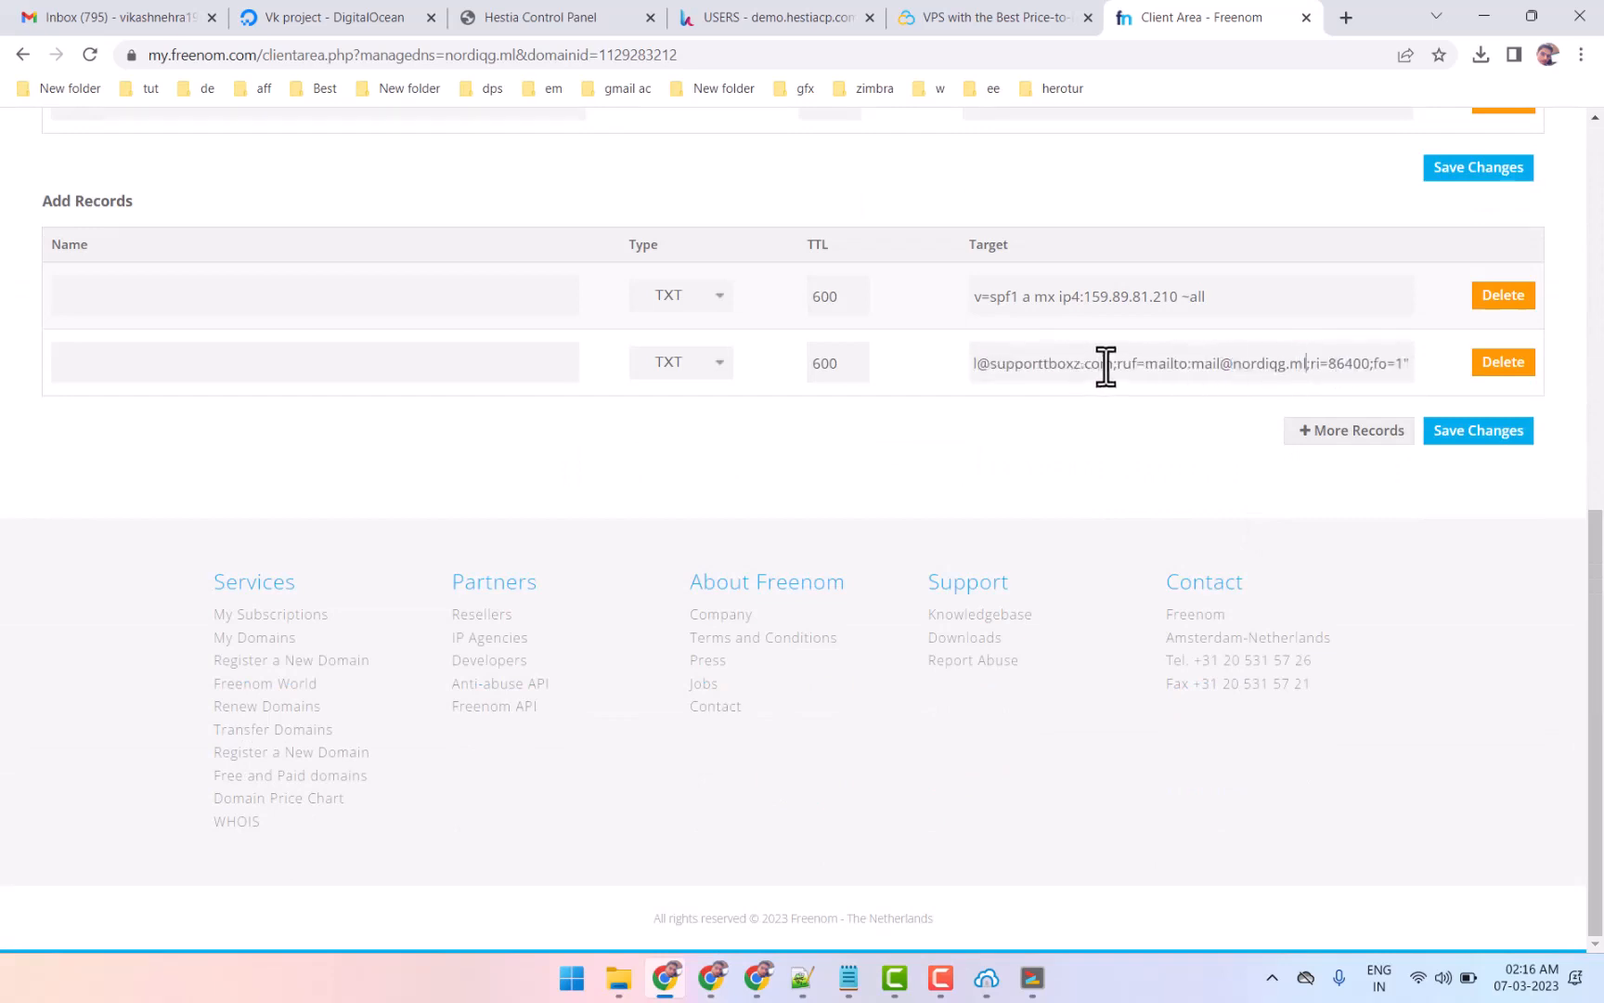
pyautogui.moveTo(1113, 365); pyautogui.dragTo(992, 365)
pyautogui.write('nordiqg.ml')
pyautogui.click(1110, 438)
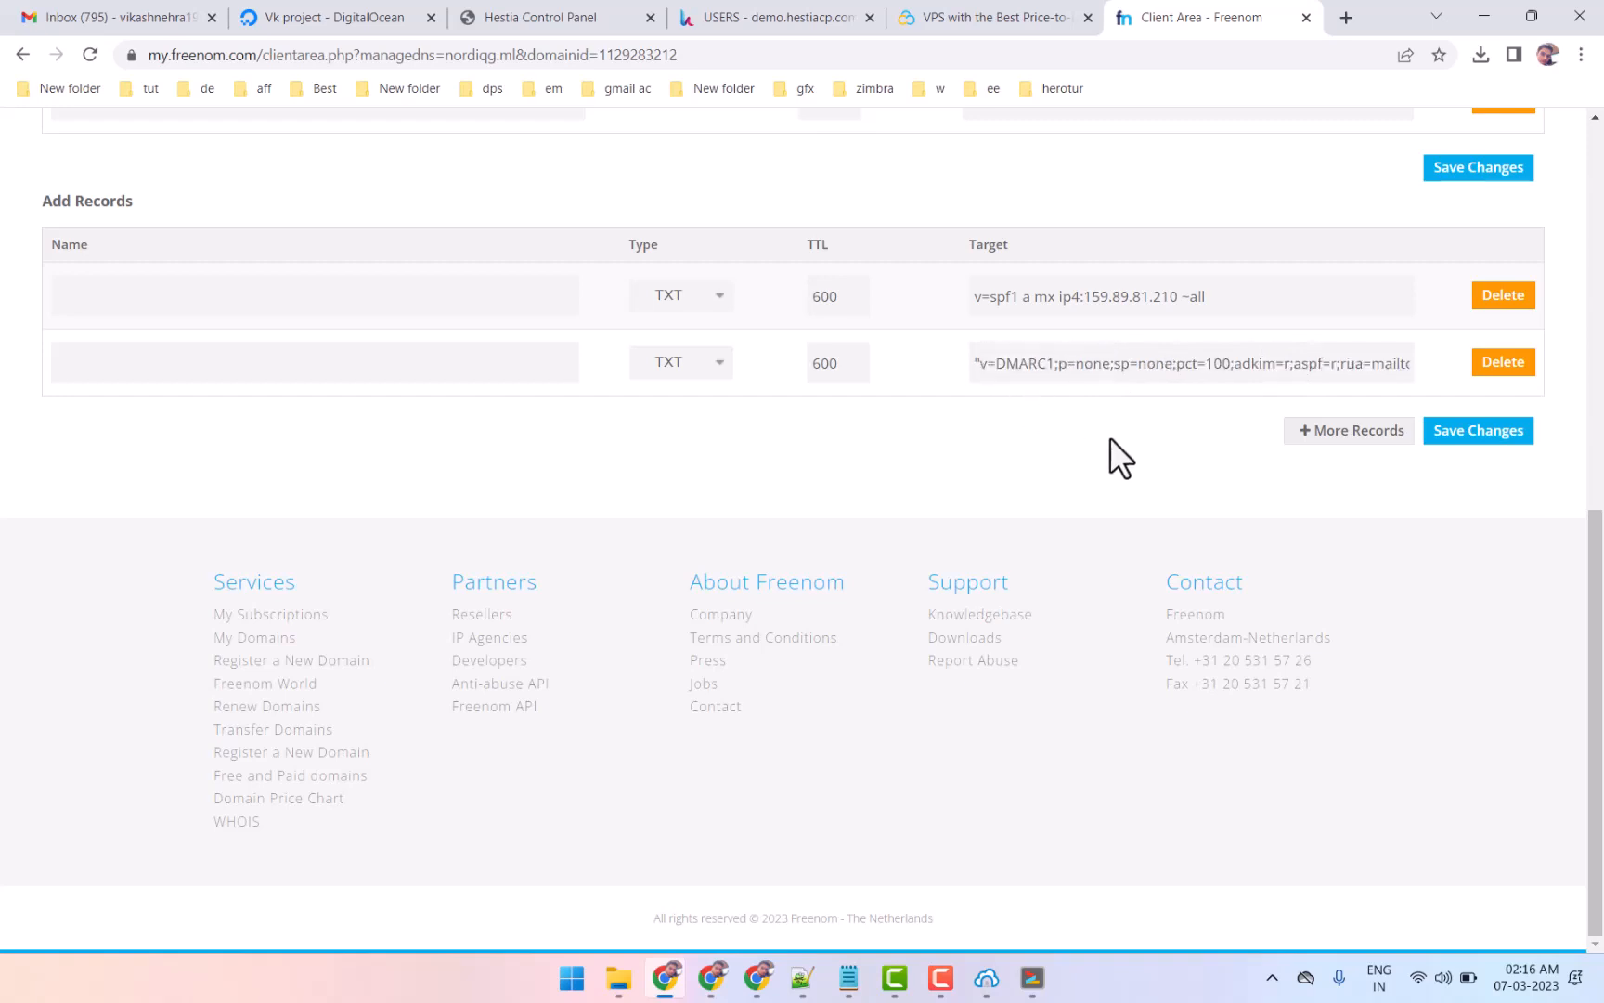
pyautogui.click(376, 369)
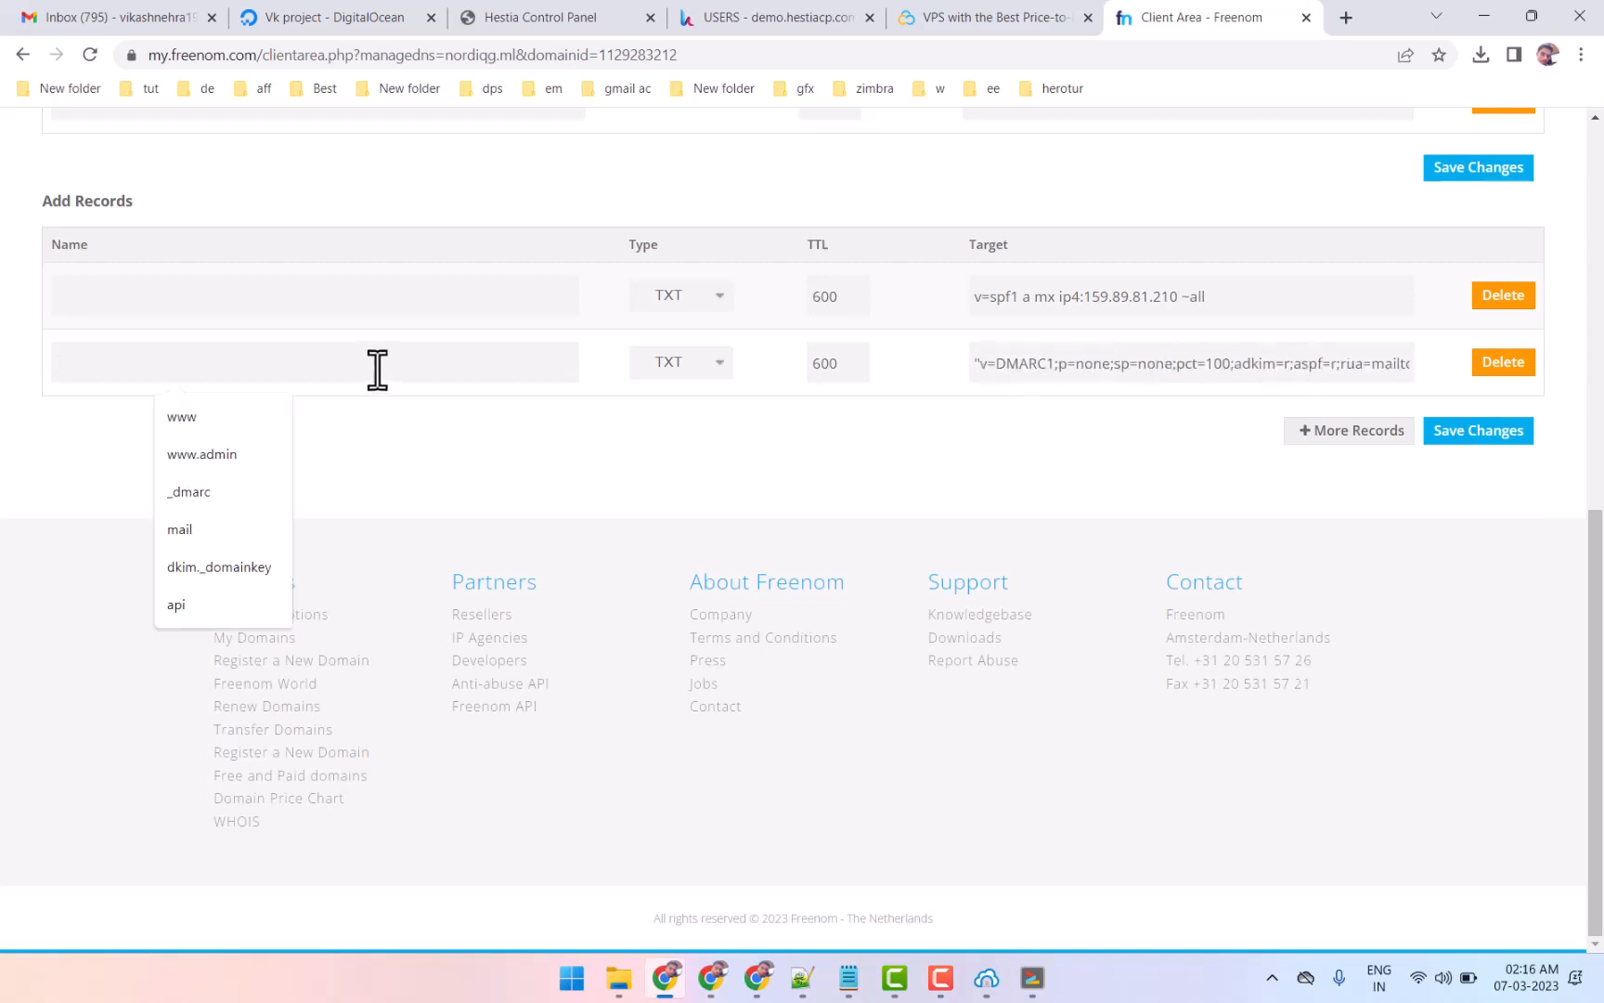
pyautogui.write('_dmarc')
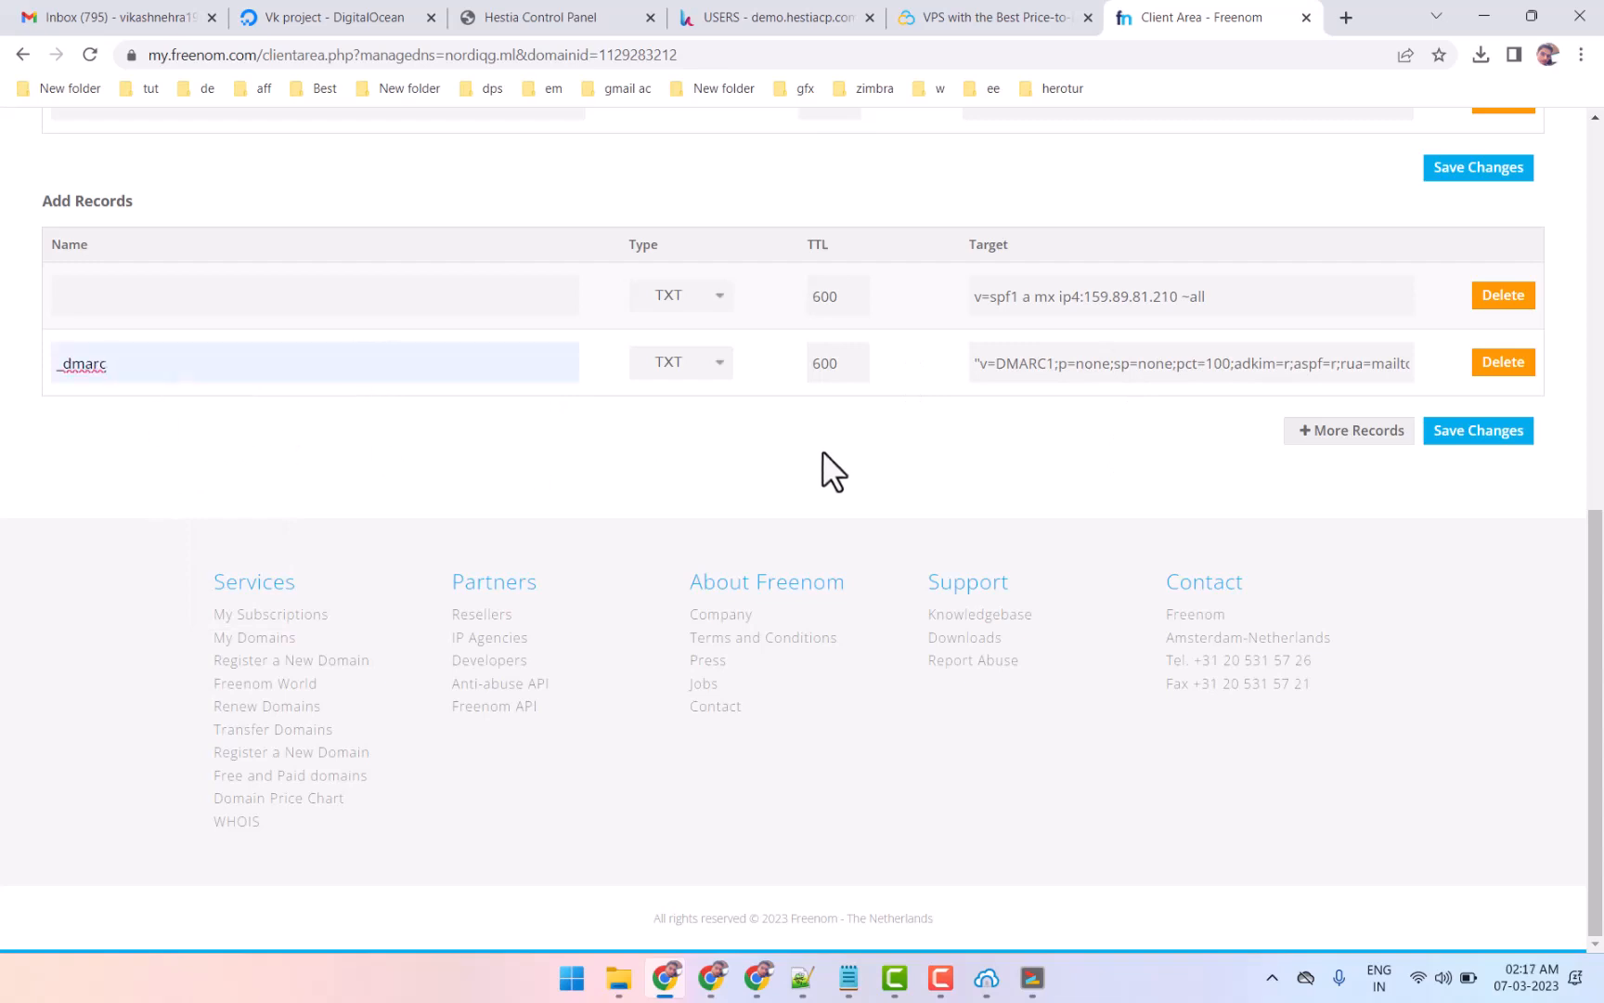
# Add a third new record of type MX with a blank name, TTL 600 and target mail.nordiqg.ml
pyautogui.click(1314, 431)
pyautogui.click(676, 429)
pyautogui.click(672, 545)
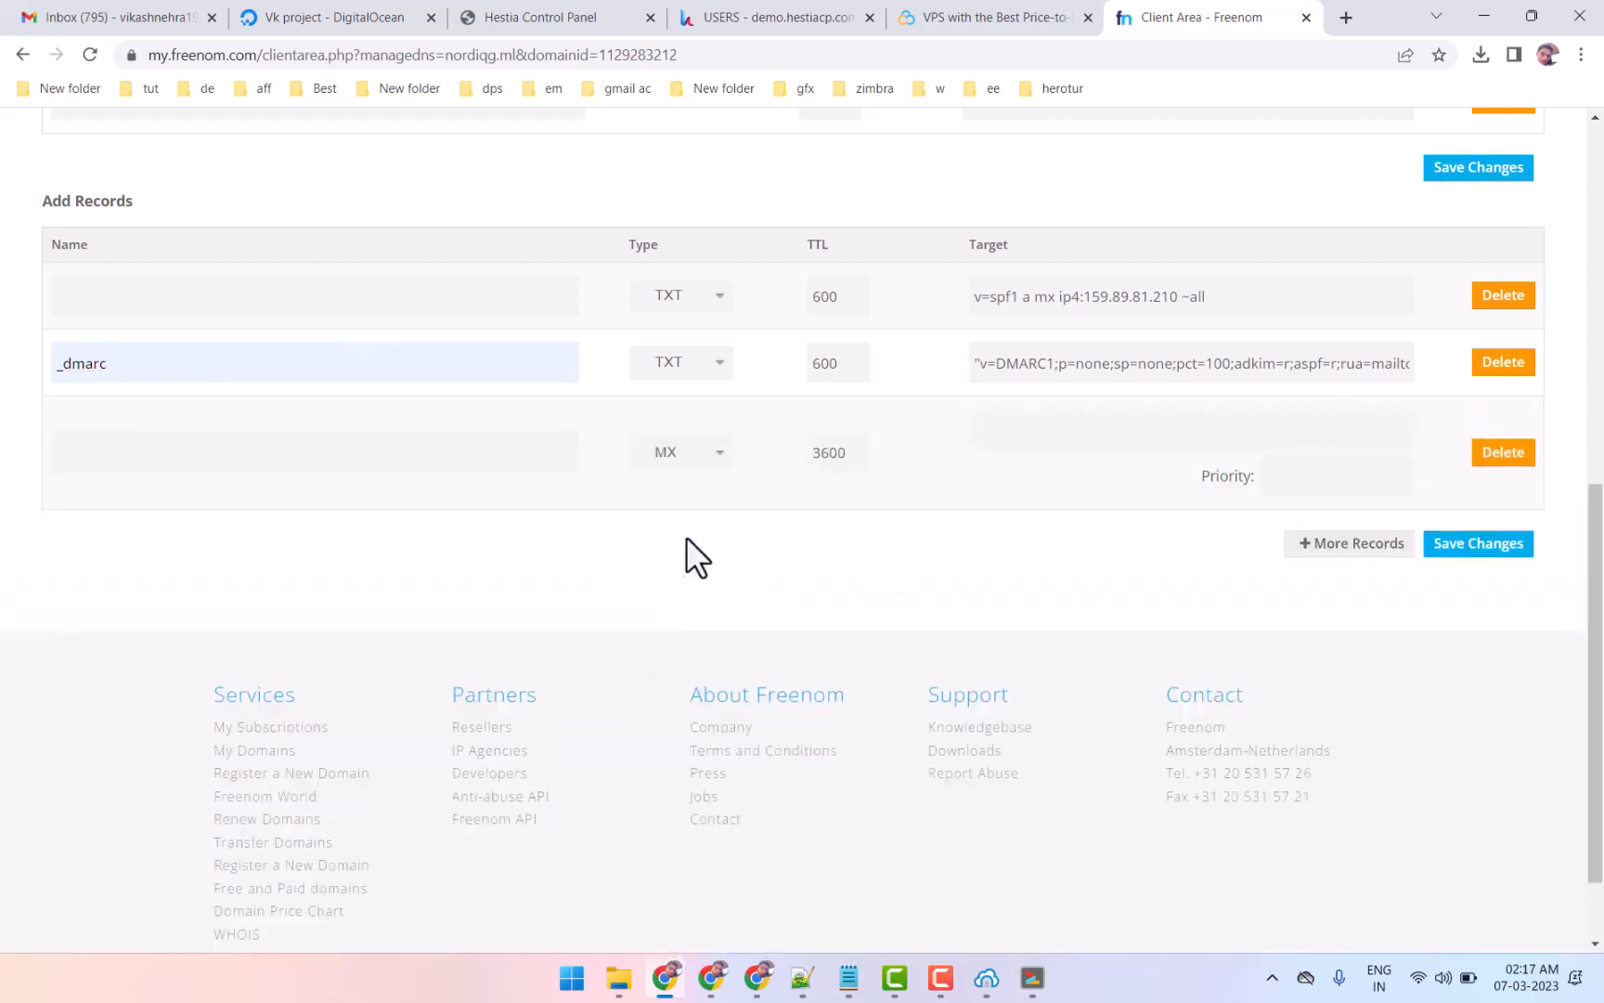
pyautogui.doubleClick(813, 453)
pyautogui.write('600')
pyautogui.click(1107, 423)
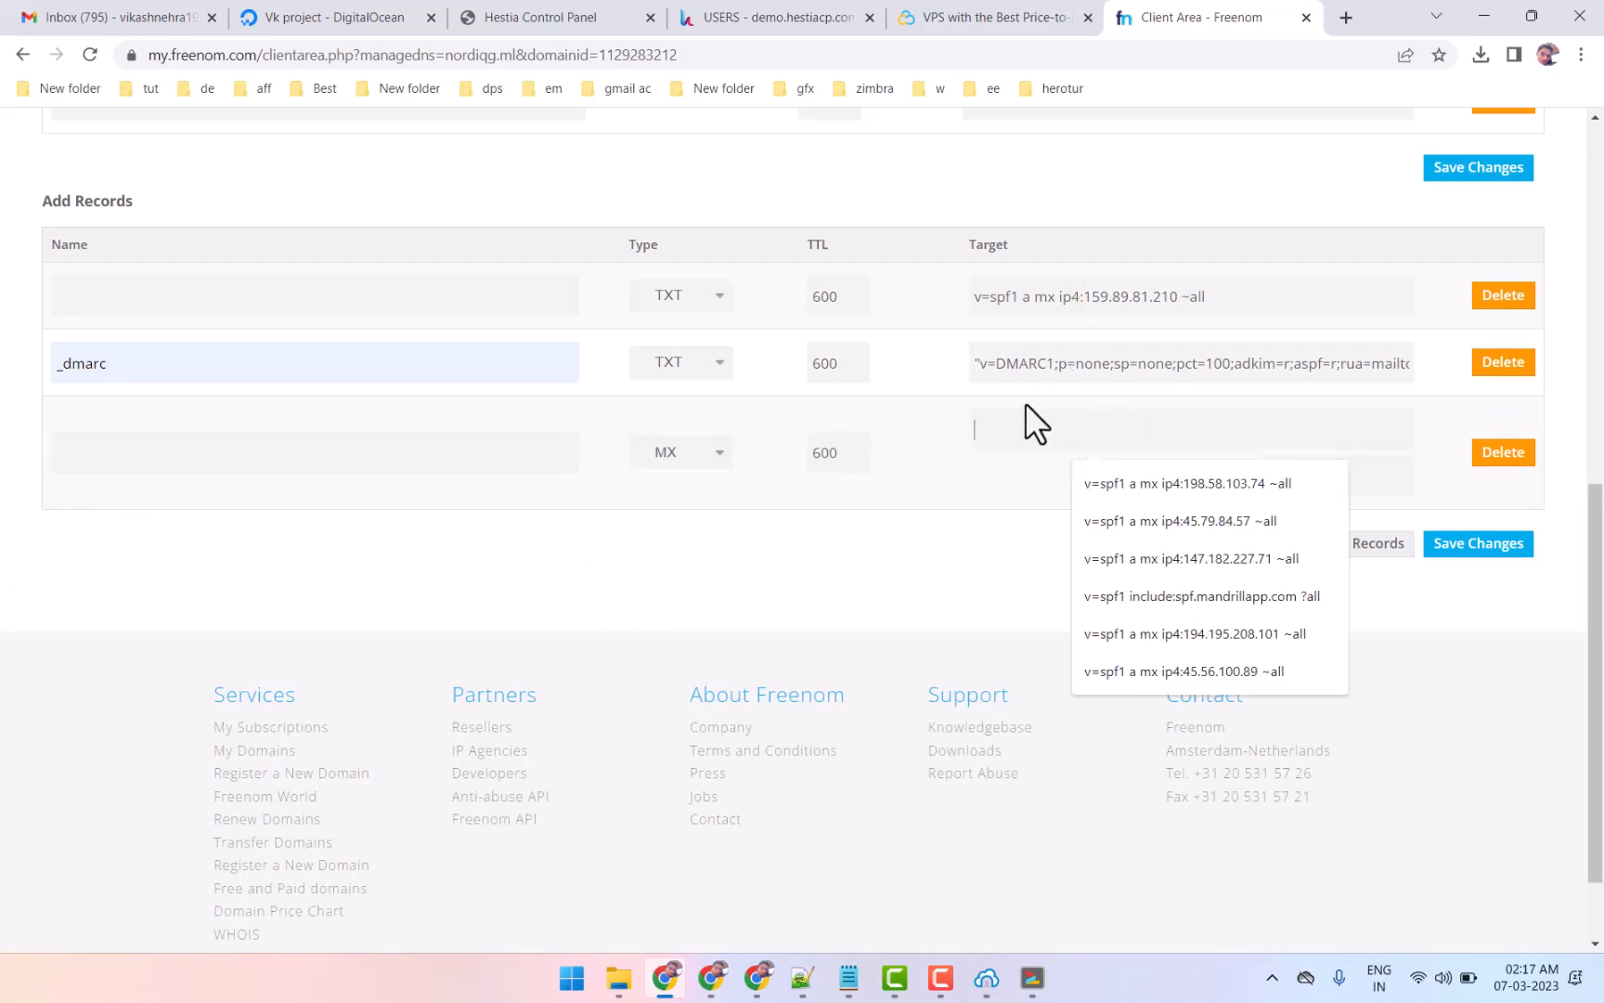
pyautogui.write('m')
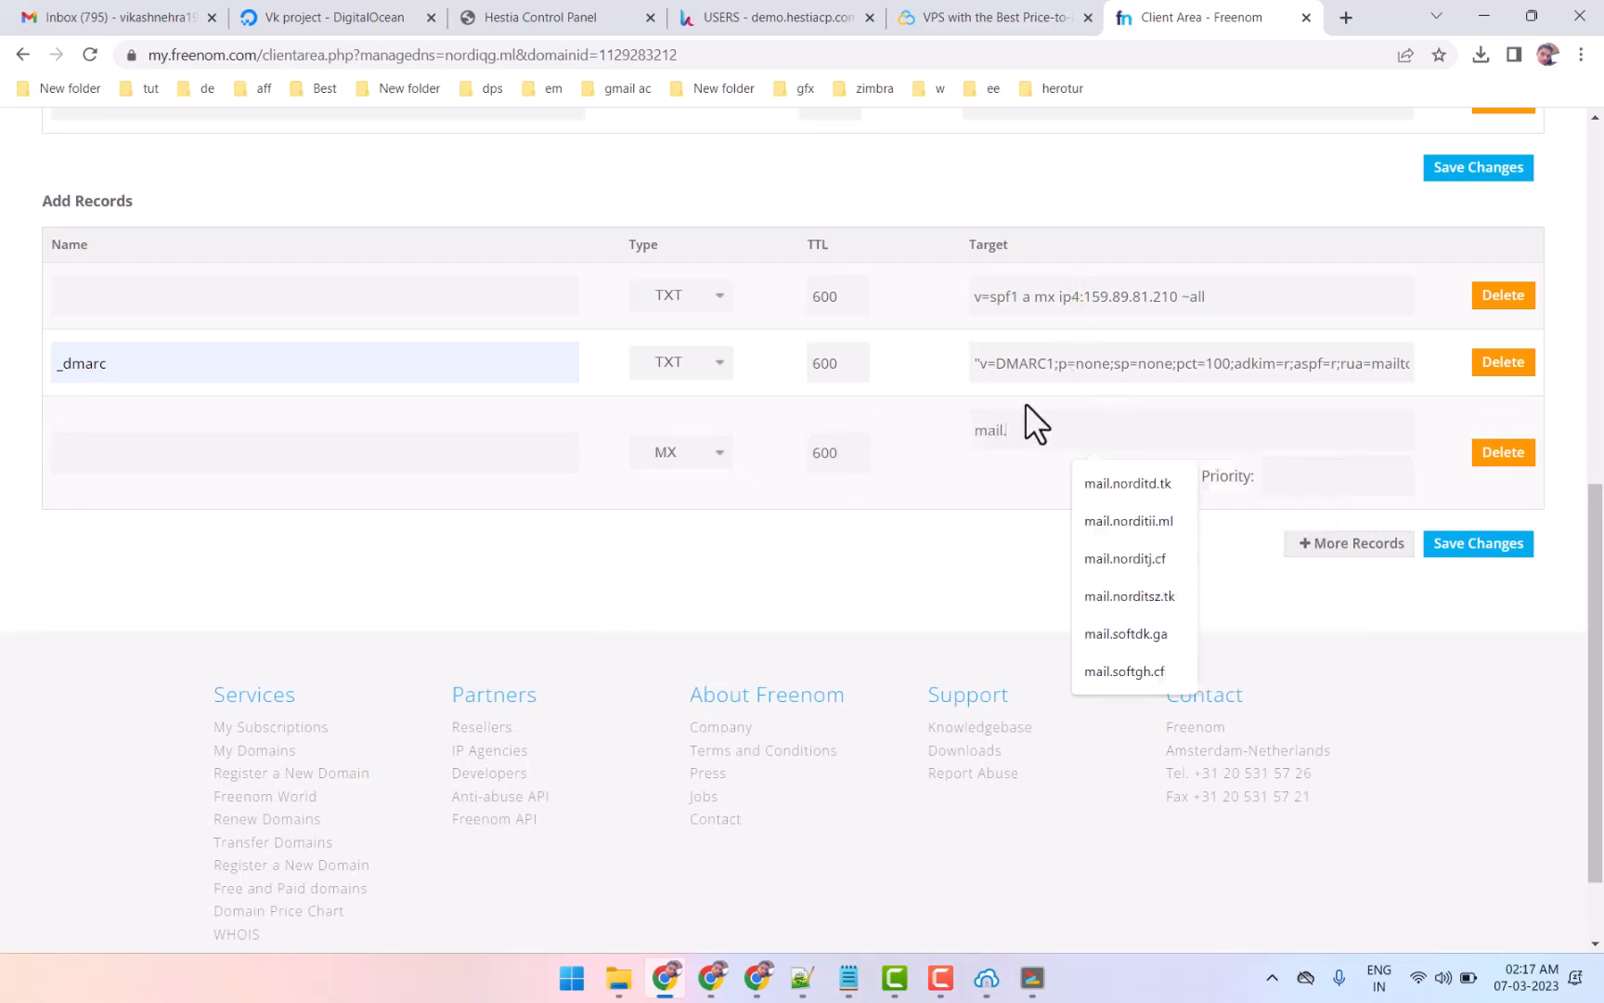
pyautogui.write('ail.nordiqg.ml')
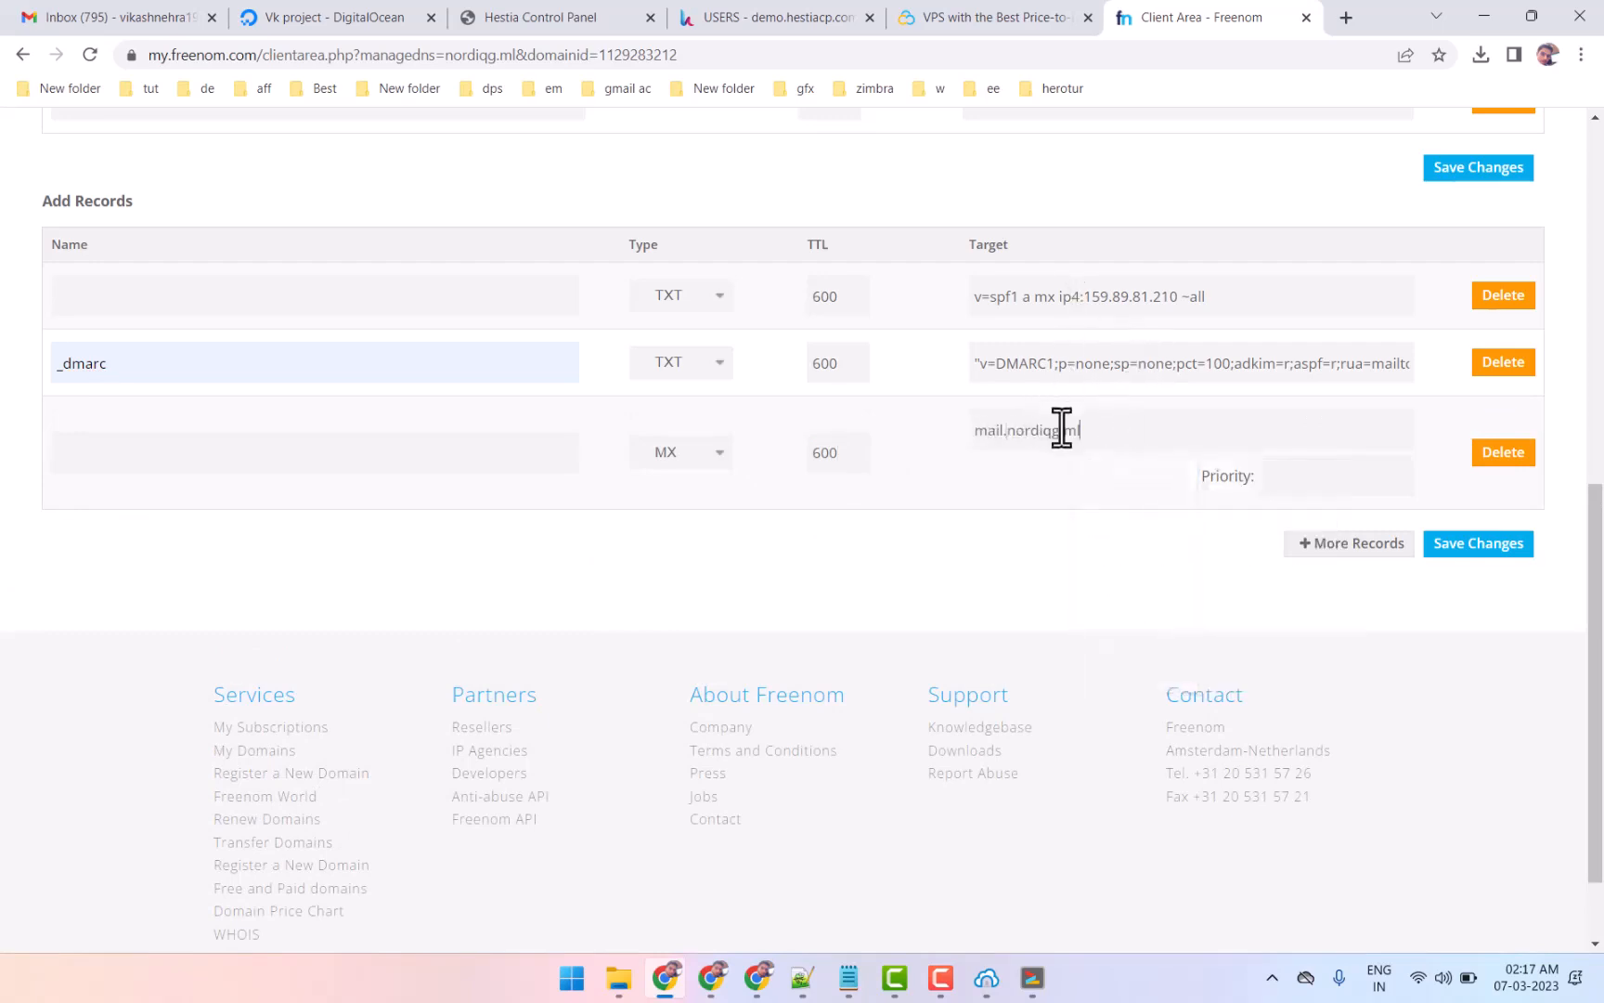
# Set the MX record's priority to 10 and save the three new DNS records
pyautogui.click(1335, 478)
pyautogui.write('10')
pyautogui.click(1486, 547)
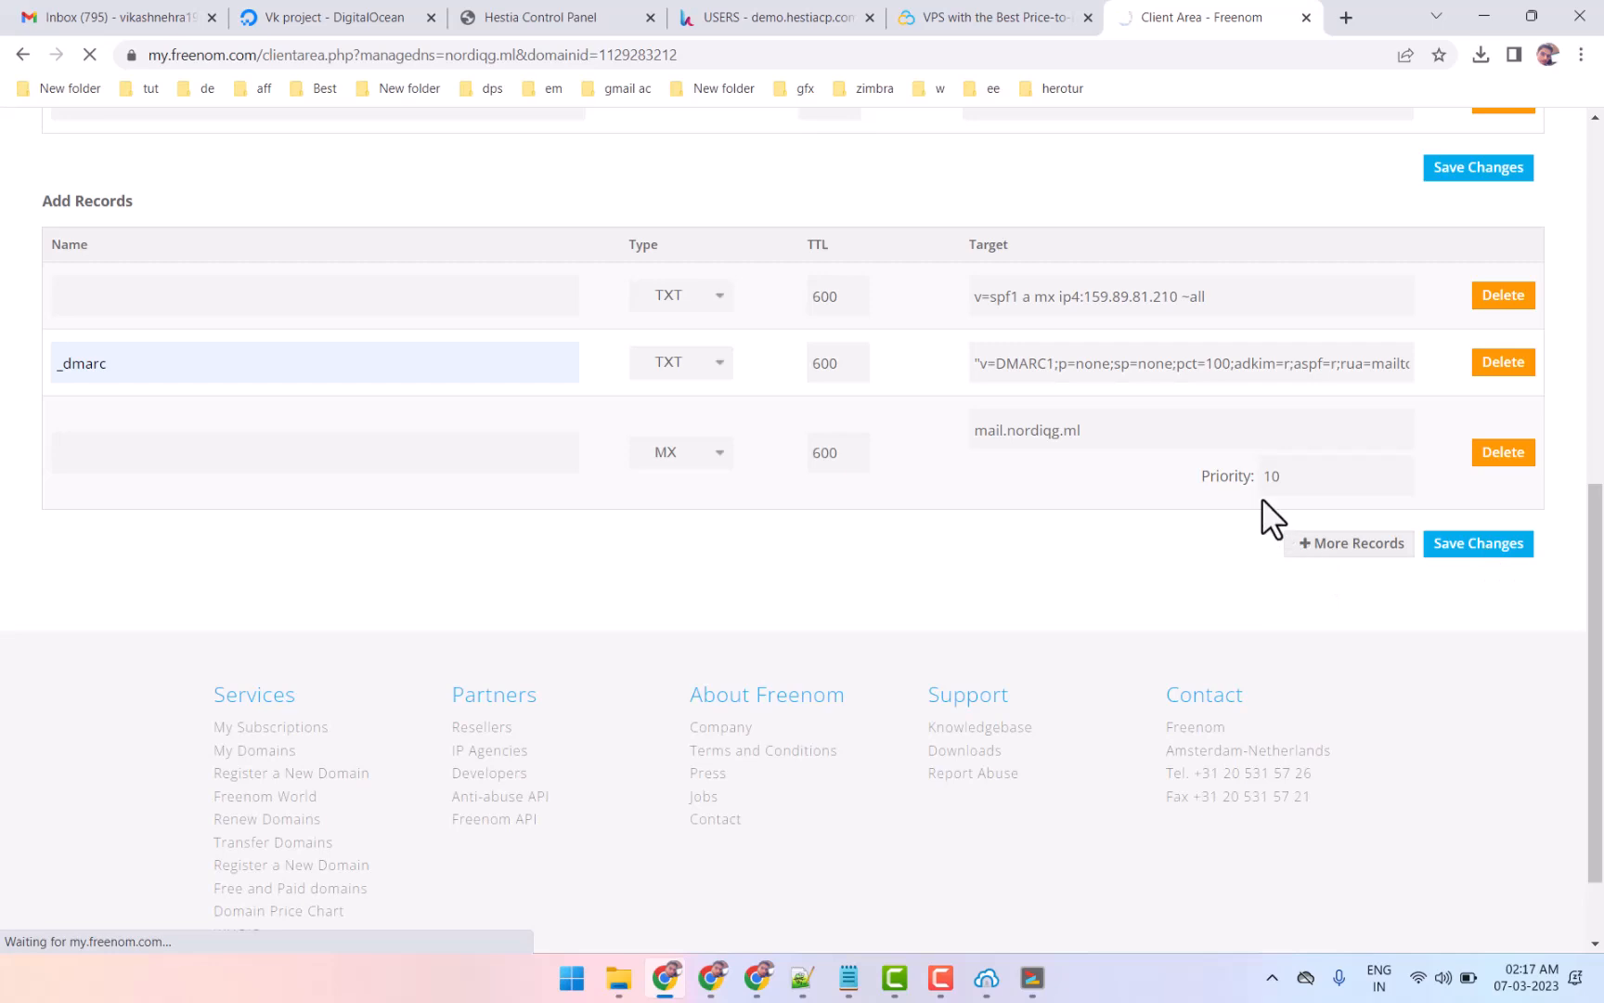
# Check the Hestia installation in the SSH terminal and continue past its final prompt to reboot the server
pyautogui.moveTo(860, 975)
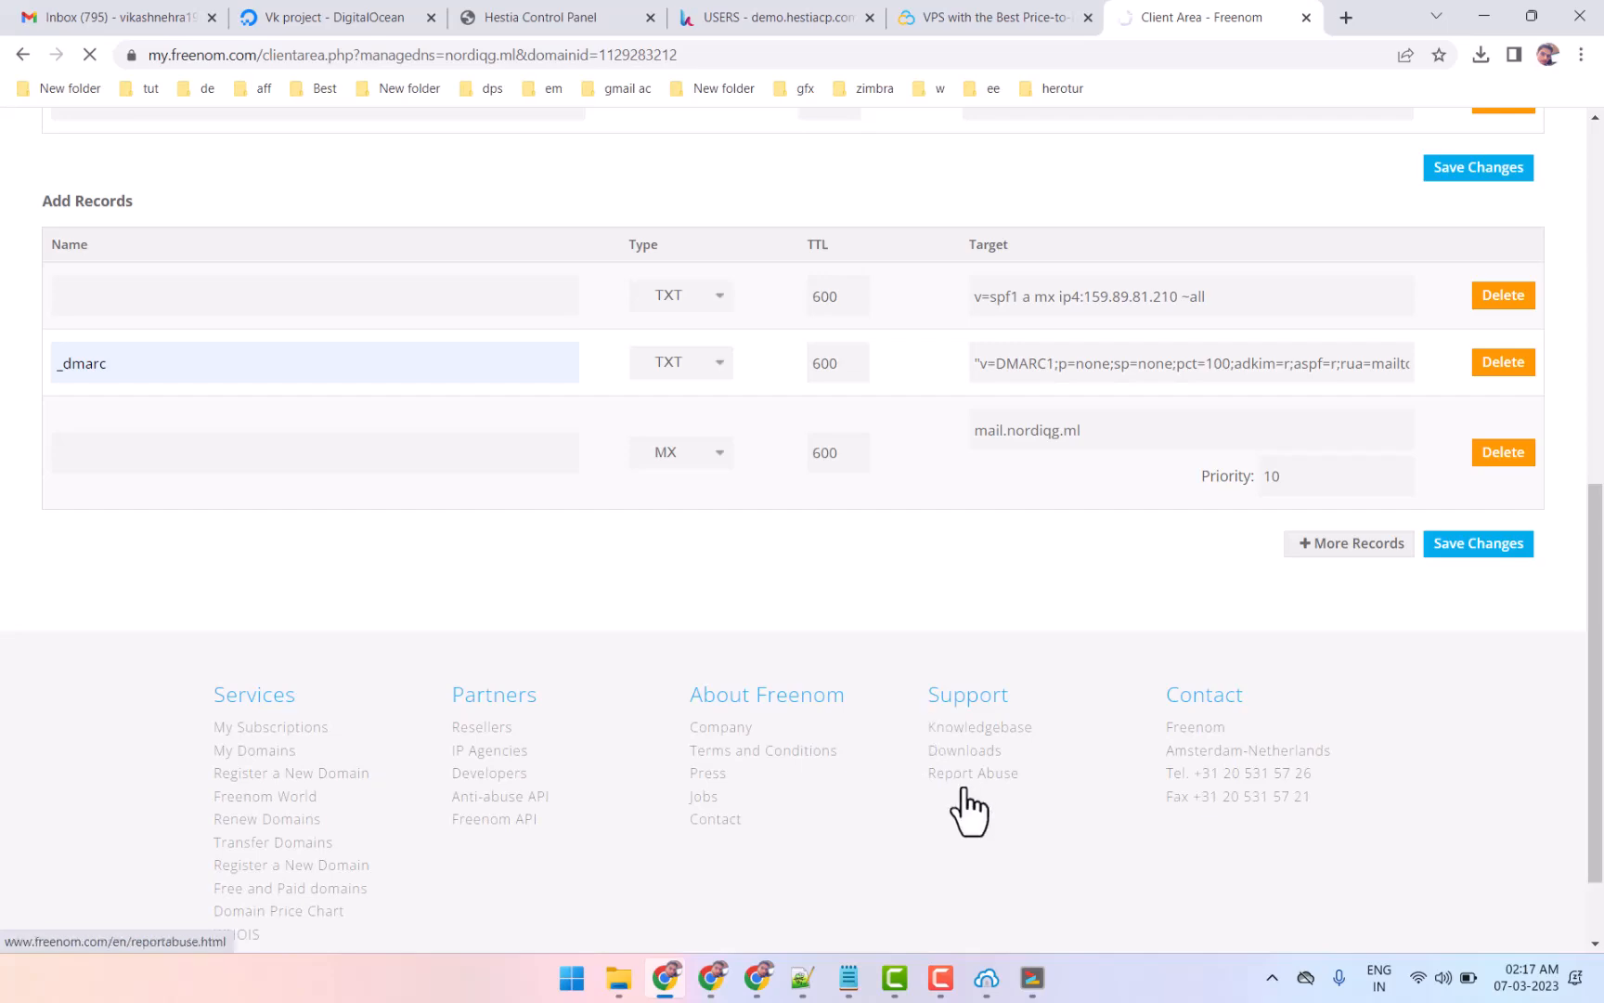
pyautogui.click(1033, 977)
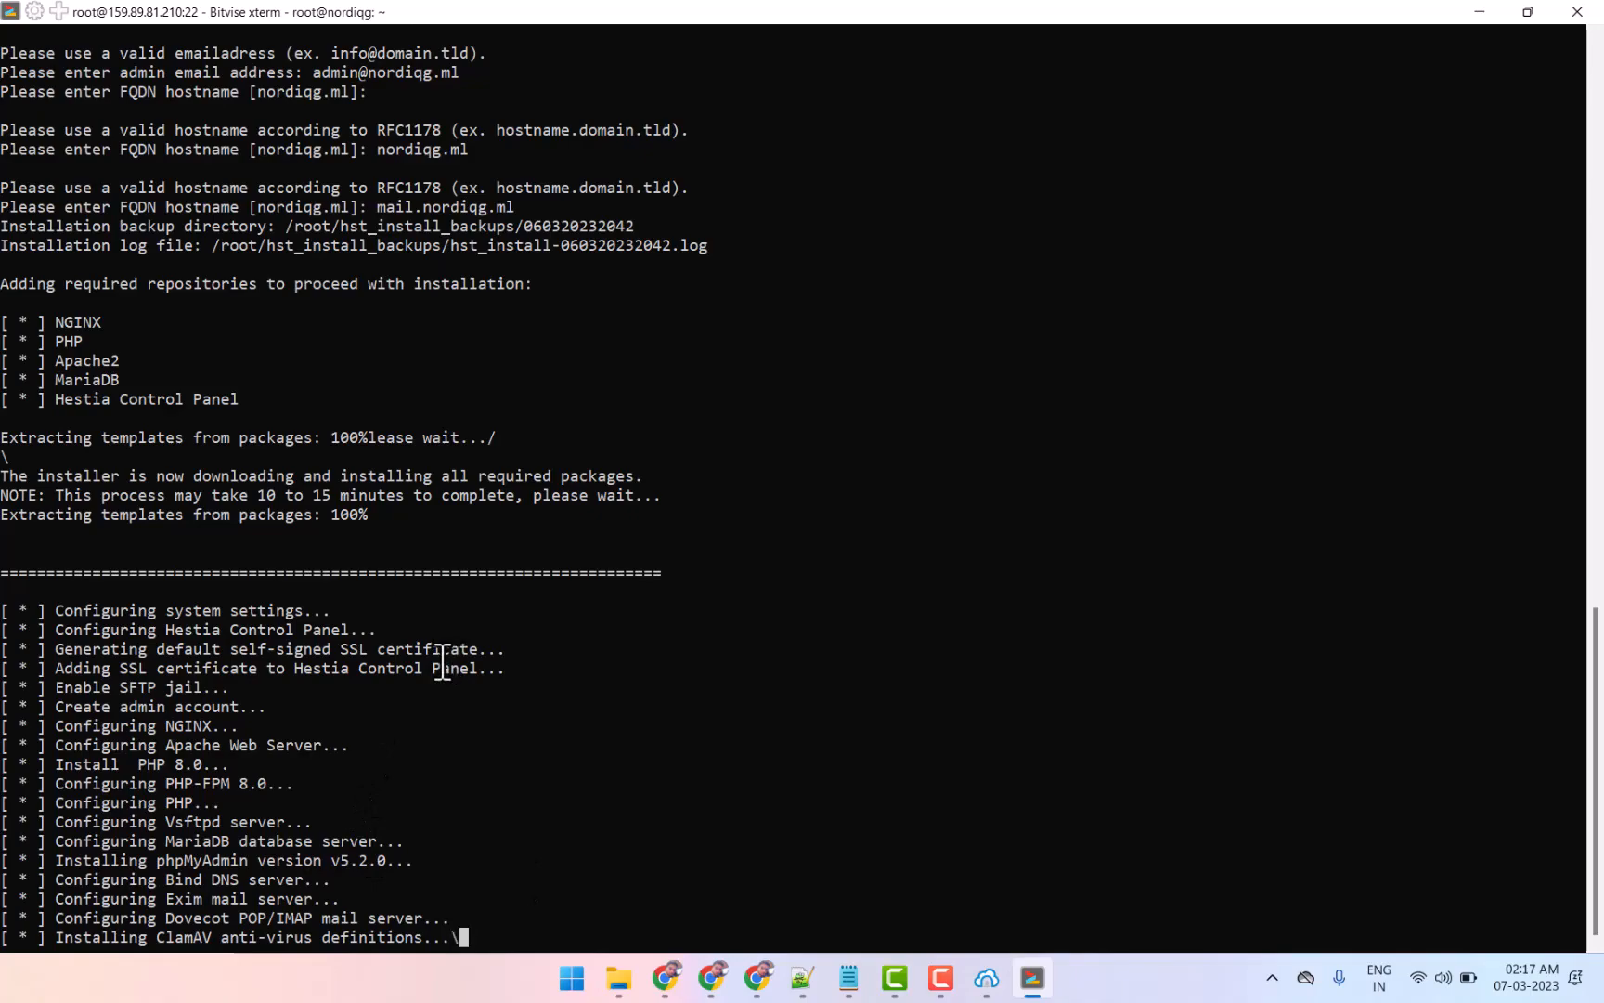
pyautogui.click(665, 977)
pyautogui.scroll(3, 926, 552)
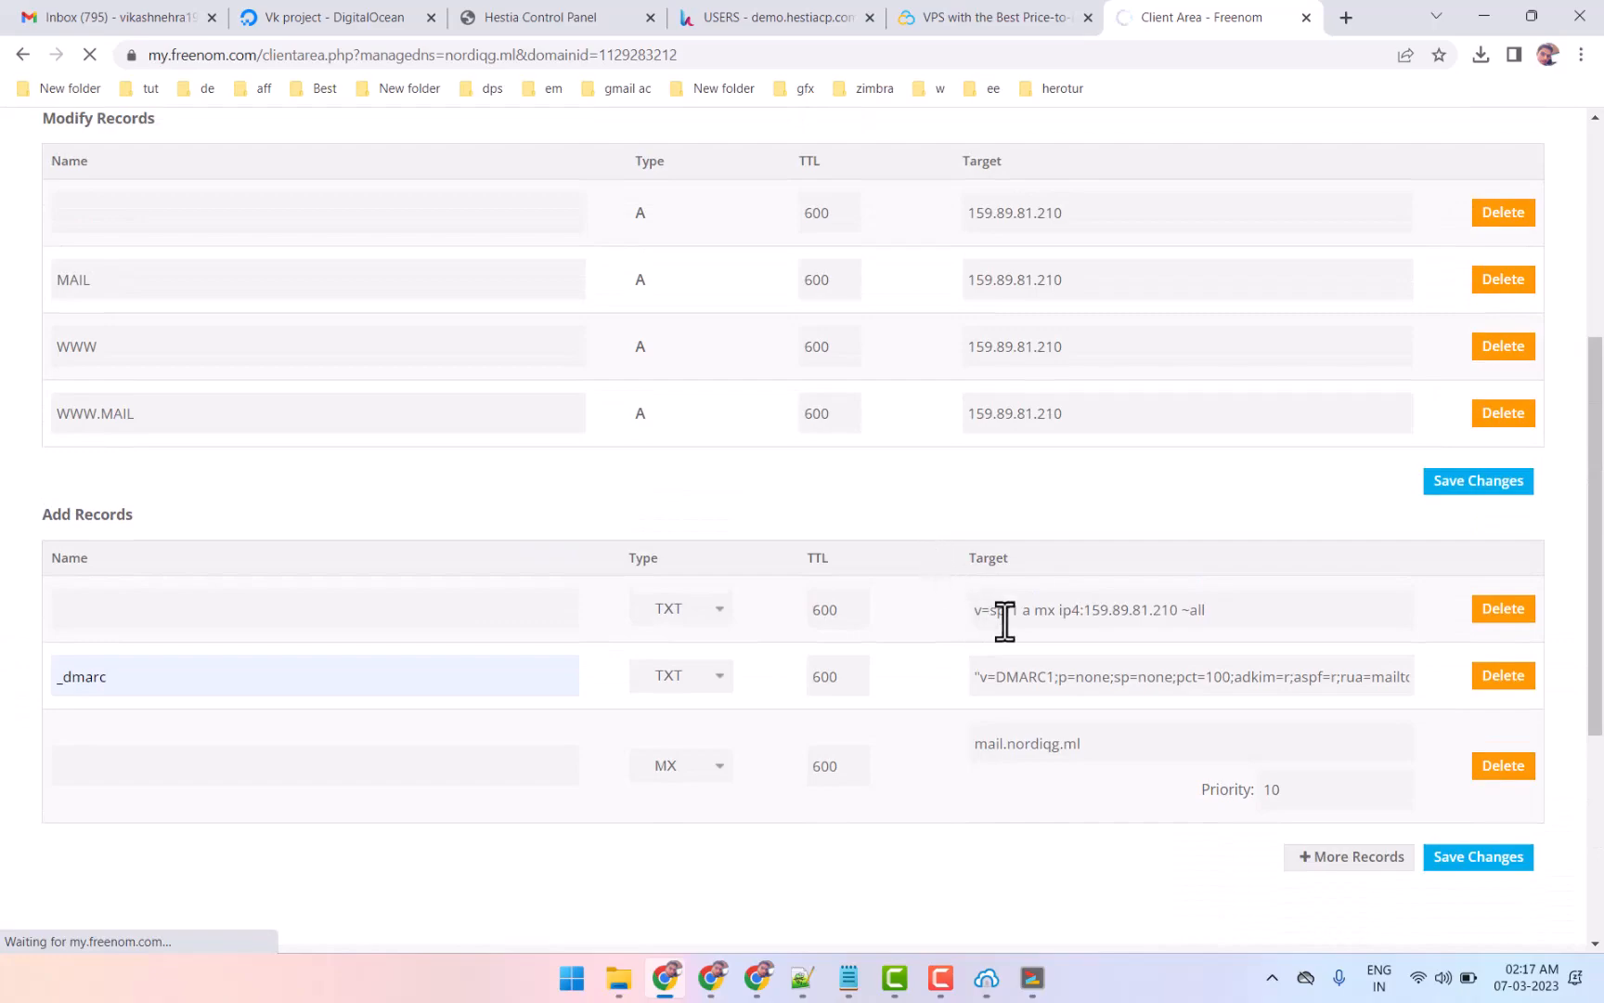
pyautogui.click(1033, 976)
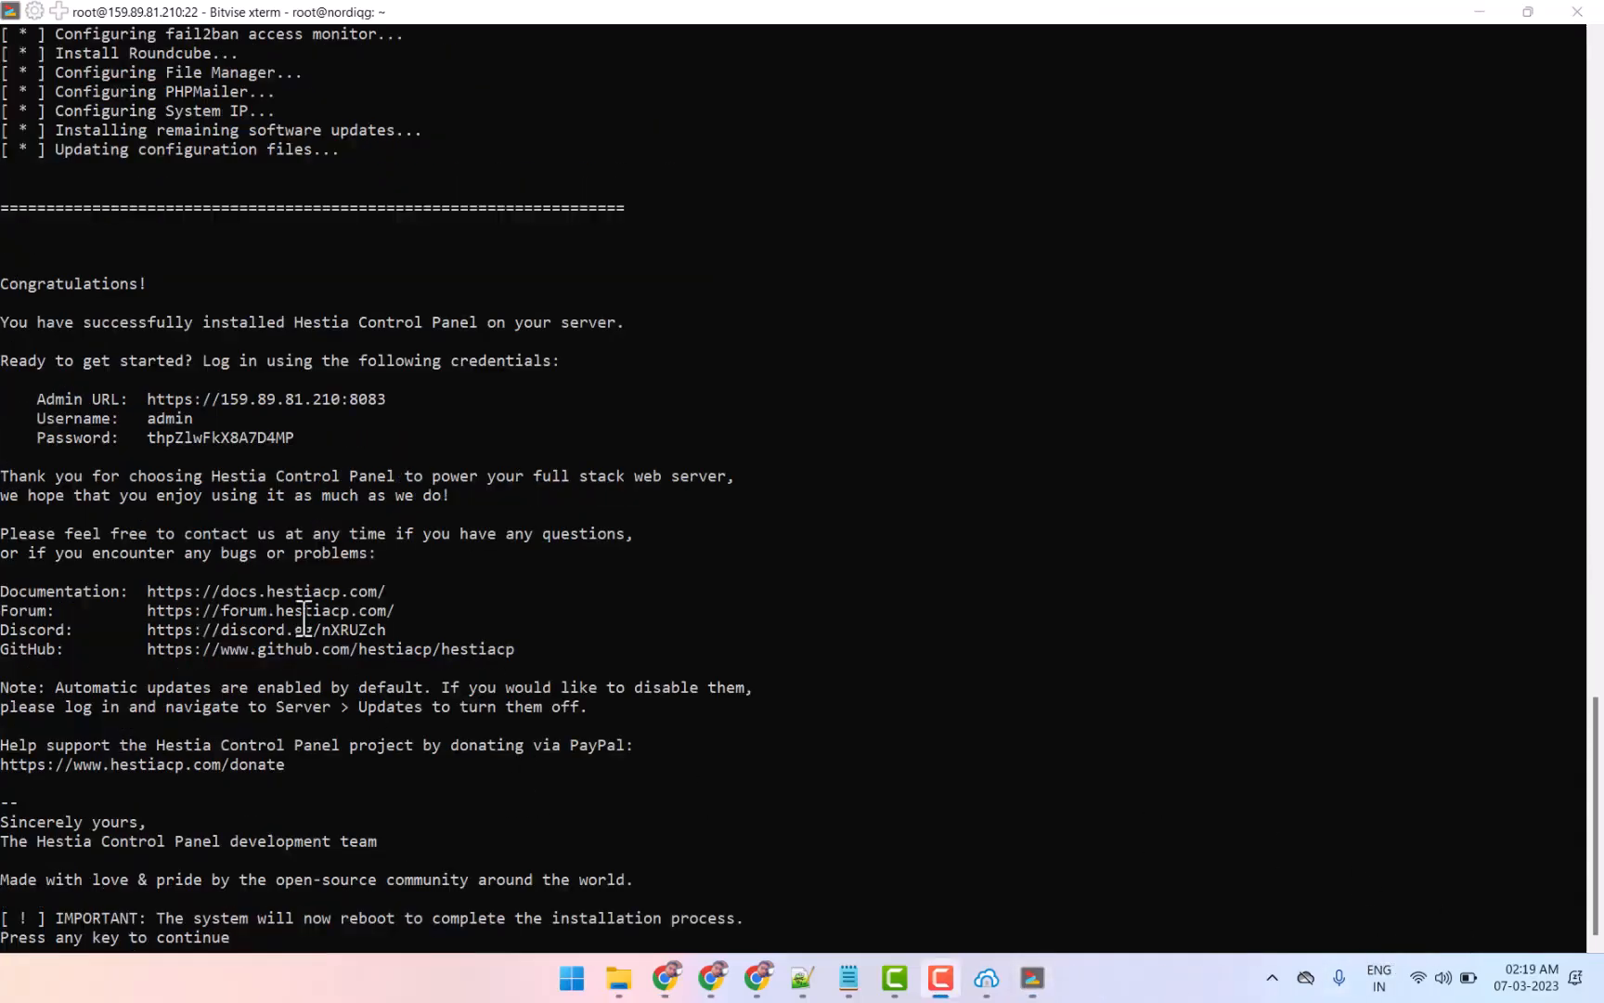
pyautogui.moveTo(4, 284); pyautogui.dragTo(230, 283)
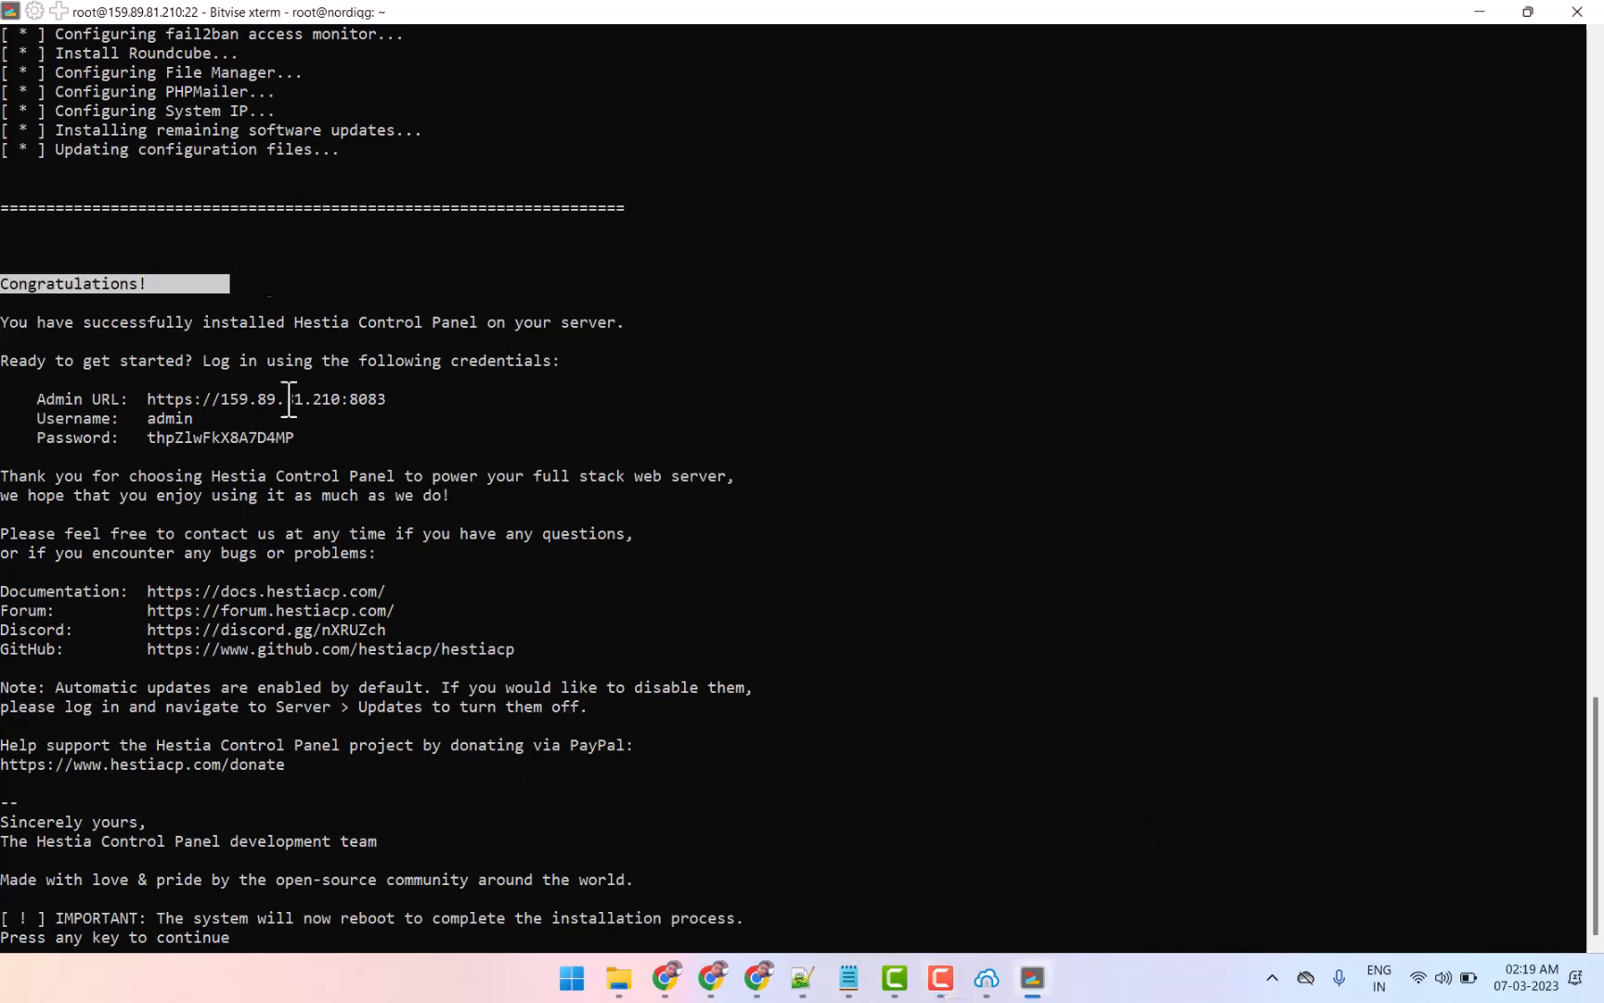
pyautogui.click(287, 935)
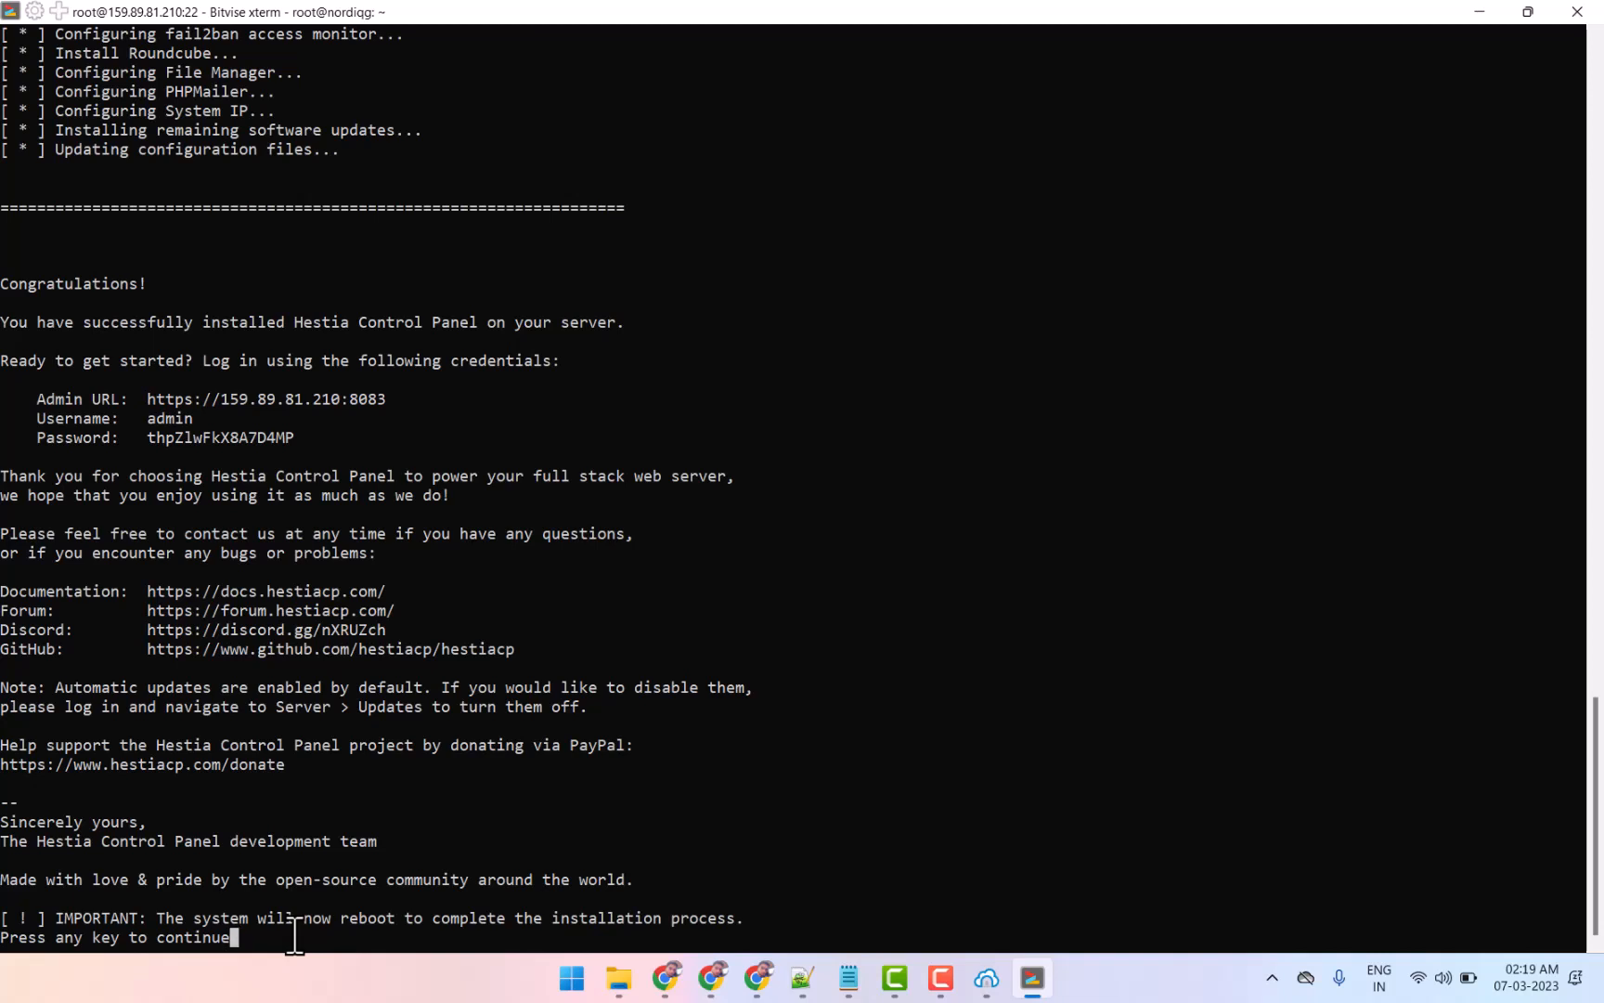
pyautogui.press('Return')
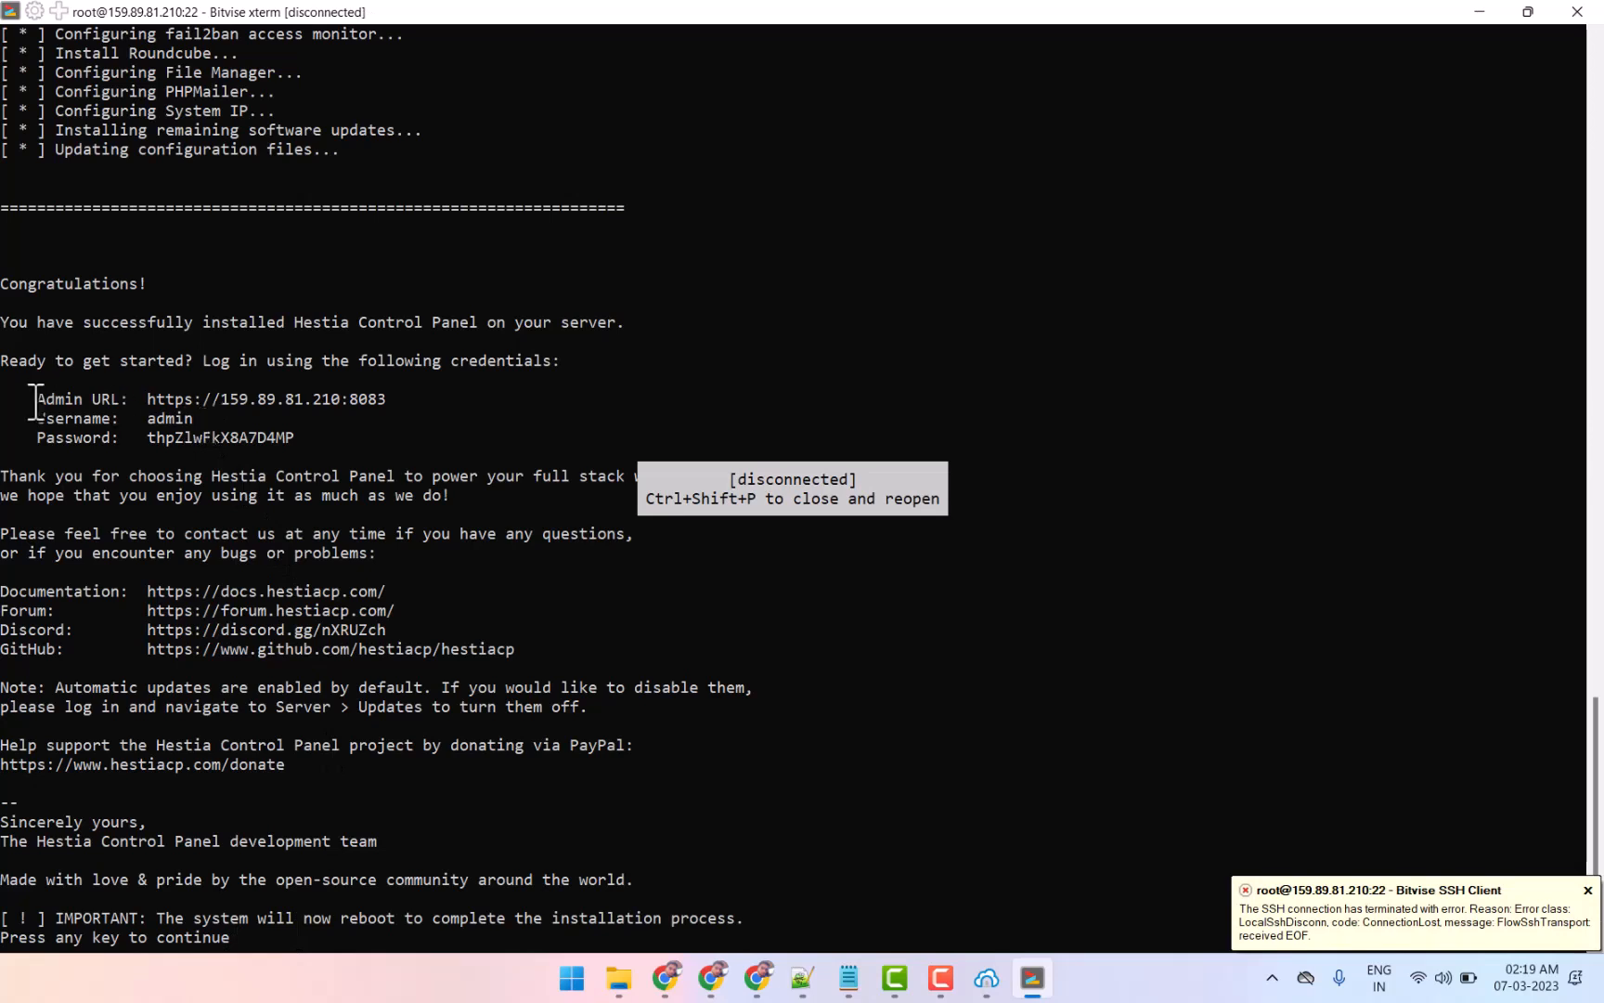
# Copy the admin URL, username and password lines from the terminal and paste them at the end of the Untitled notes
pyautogui.moveTo(35, 400); pyautogui.dragTo(355, 442)
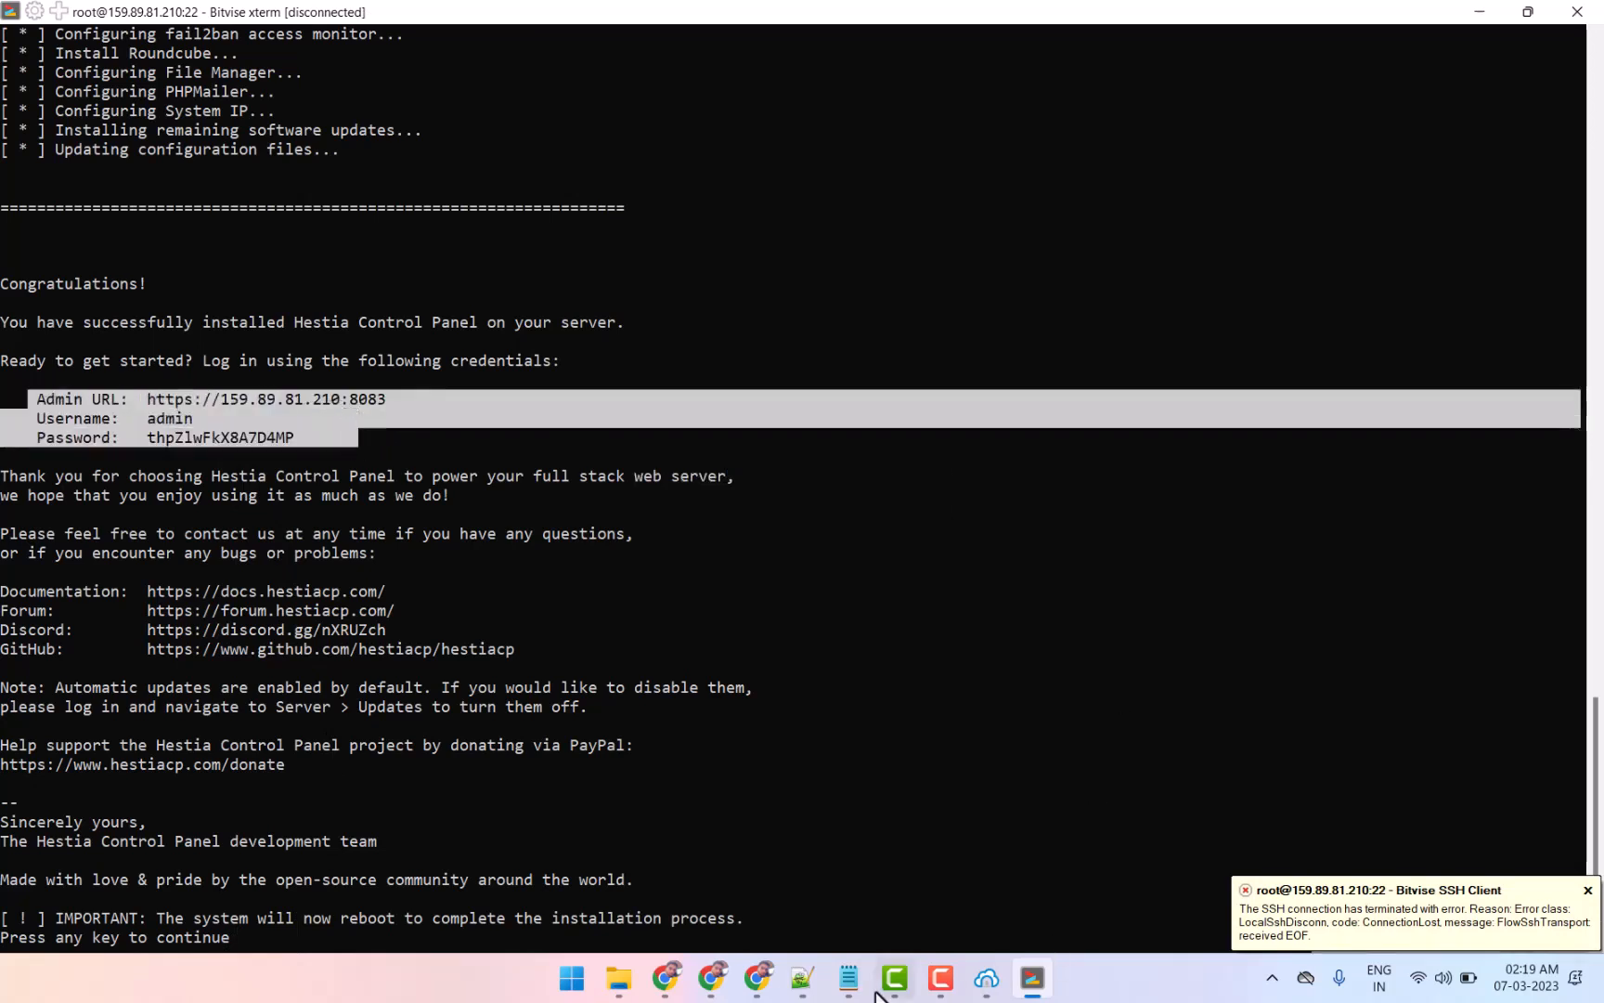
pyautogui.click(850, 975)
pyautogui.click(199, 26)
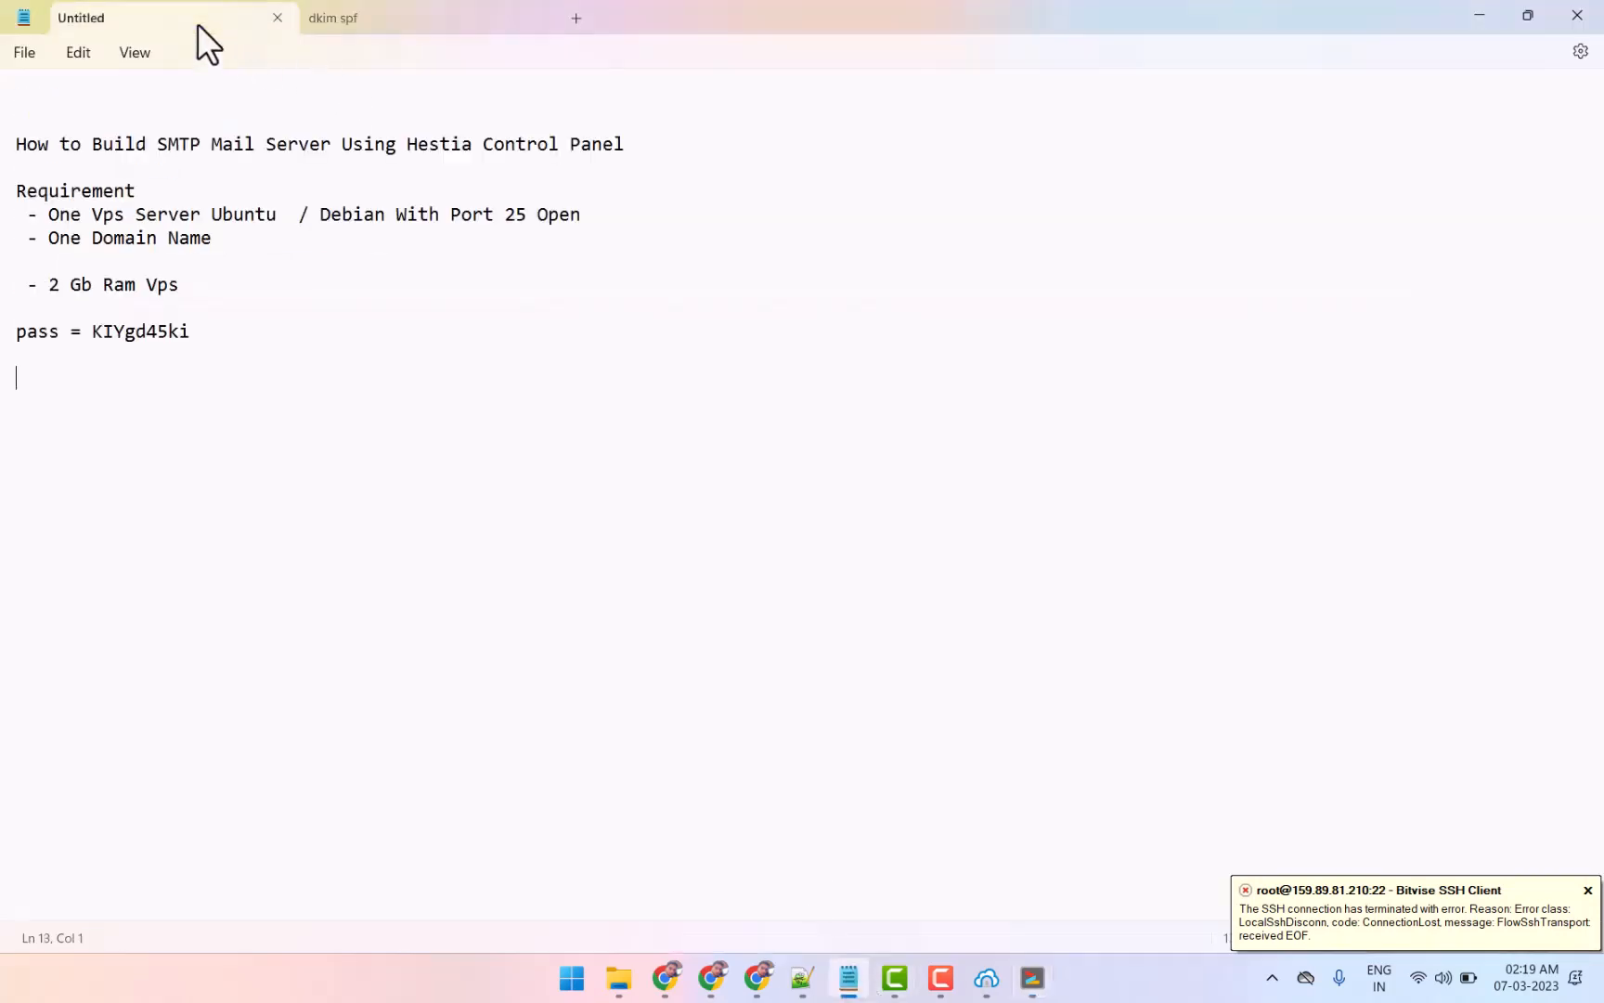
pyautogui.hotkey('ctrl', 'v')
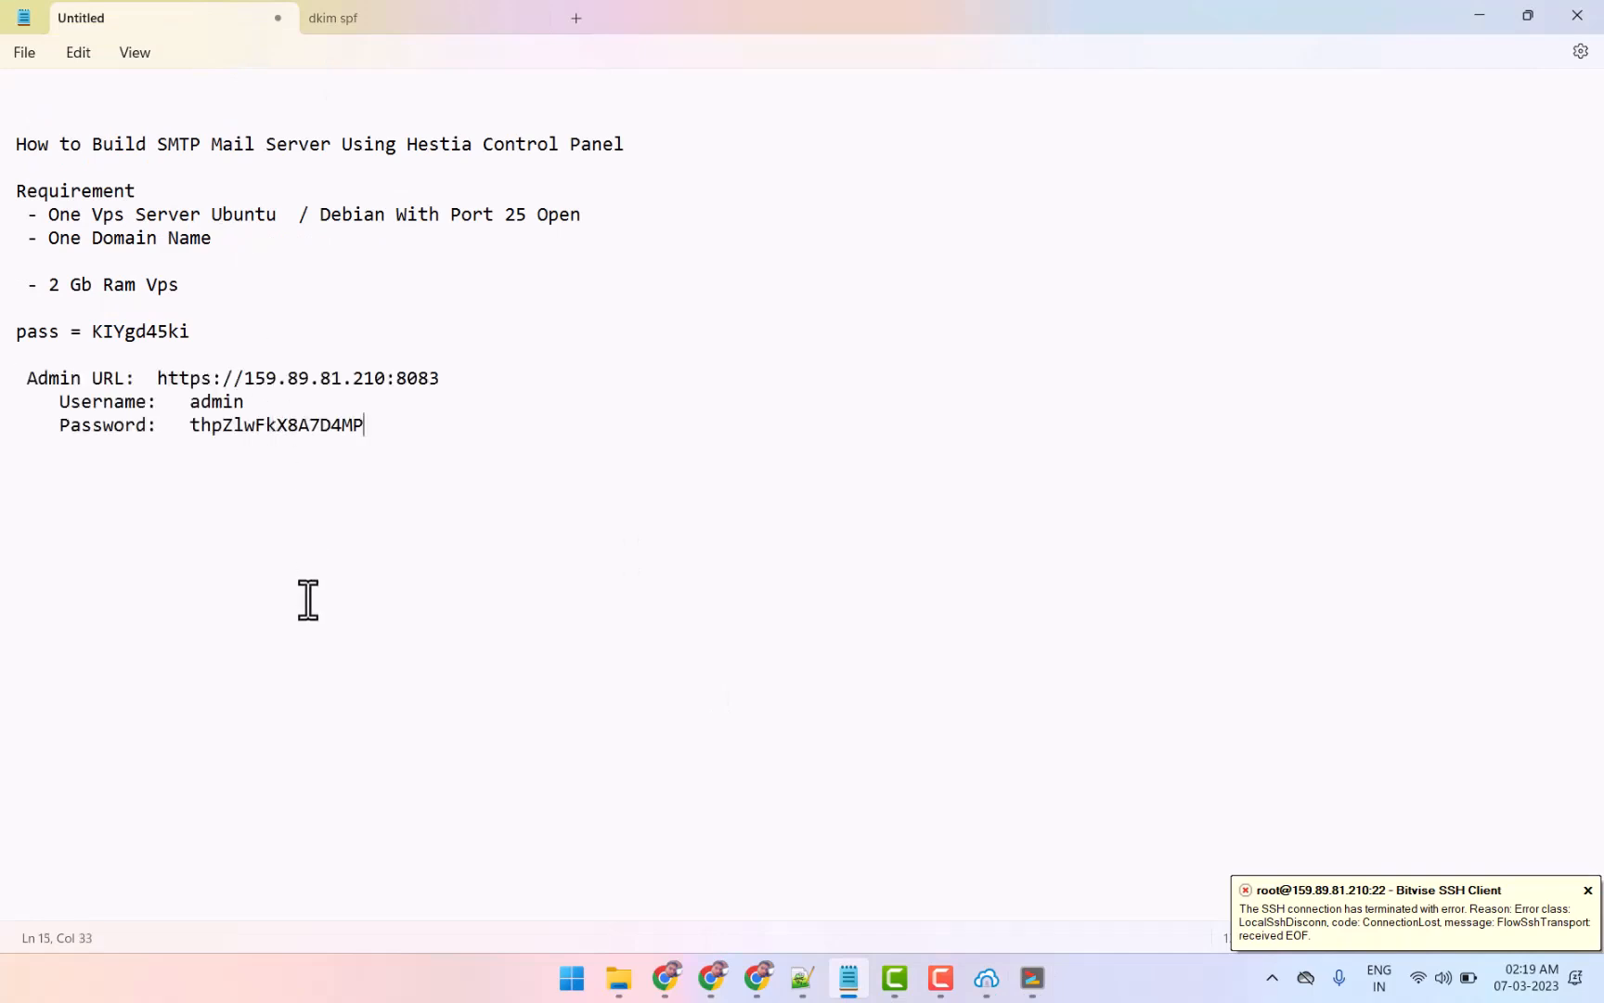
pyautogui.hotkey('ctrl', '+')
pyautogui.hotkey('ctrl', '+')
pyautogui.hotkey('ctrl', '+')
pyautogui.hotkey('ctrl', '+')
pyautogui.hotkey('ctrl', '+')
pyautogui.hotkey('ctrl', '+')
pyautogui.hotkey('ctrl', '+')
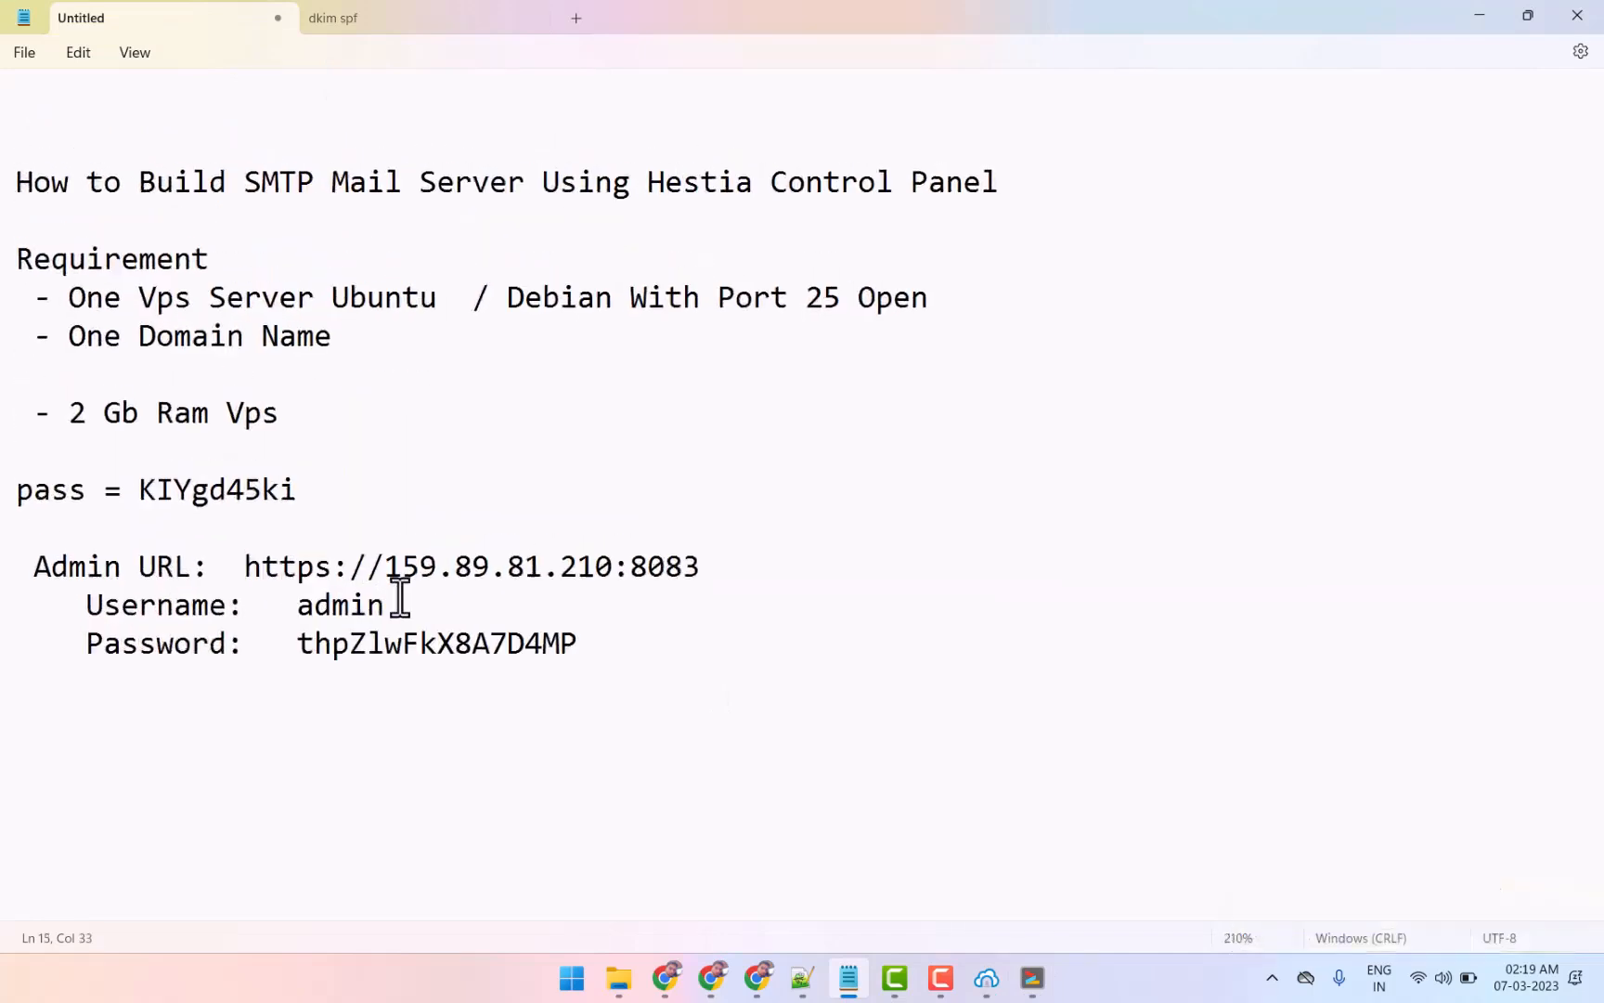
# Close the disconnected terminal window and accept the server's new host key for this connection only
pyautogui.click(1033, 979)
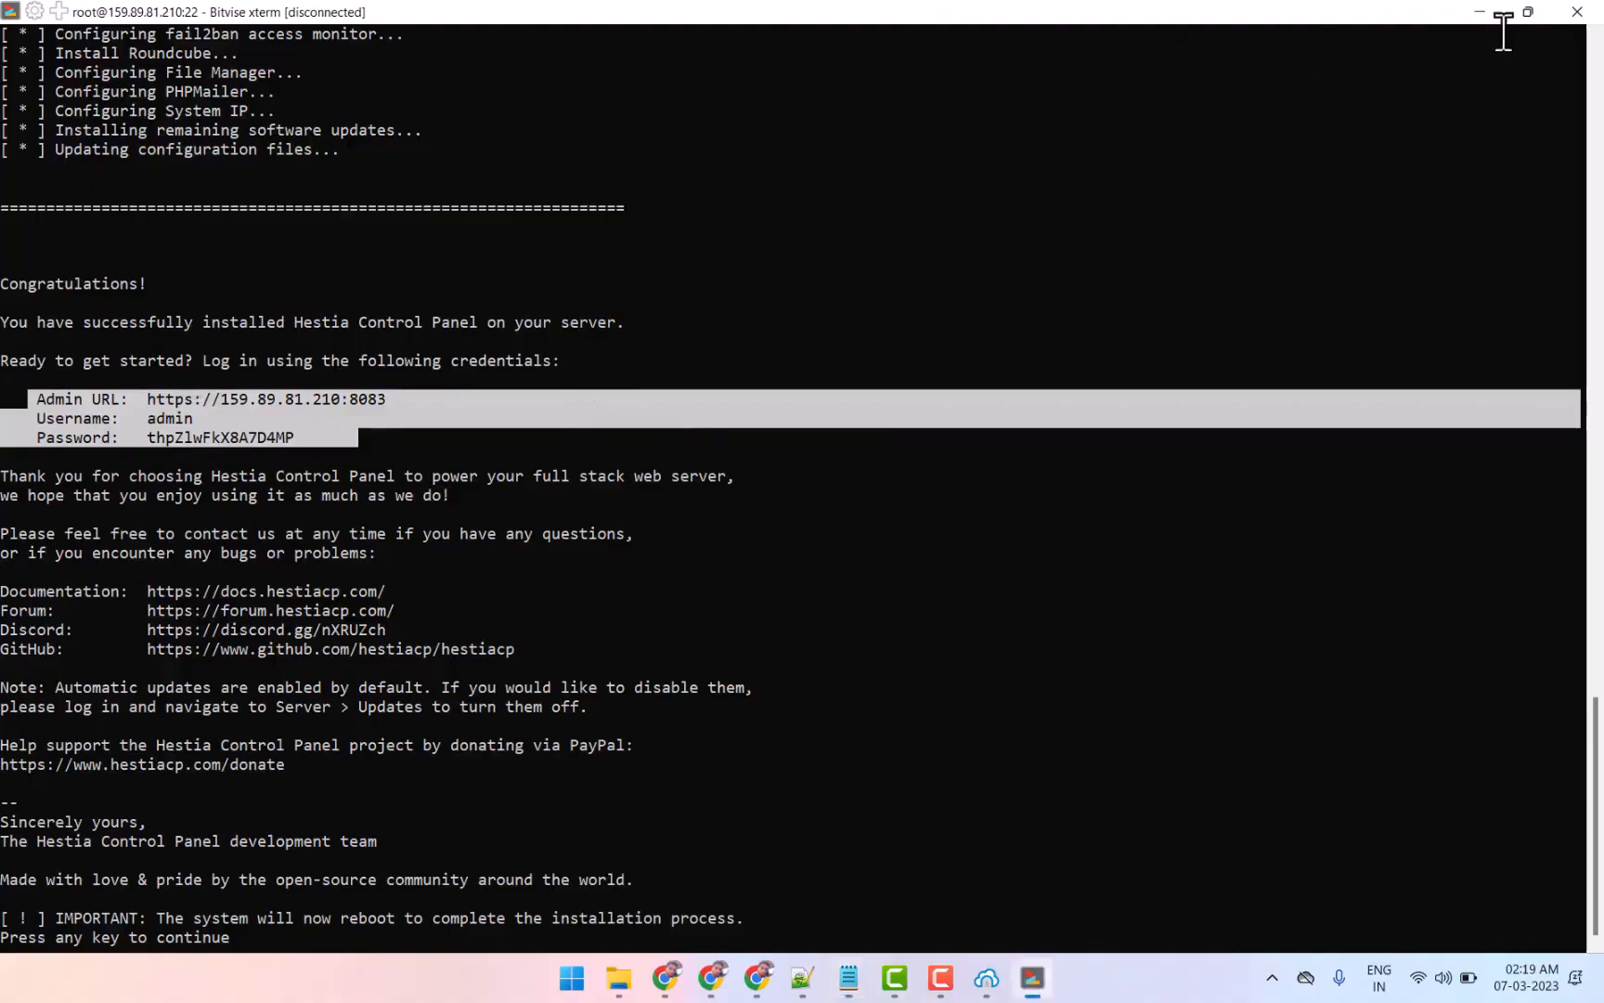
pyautogui.click(1577, 12)
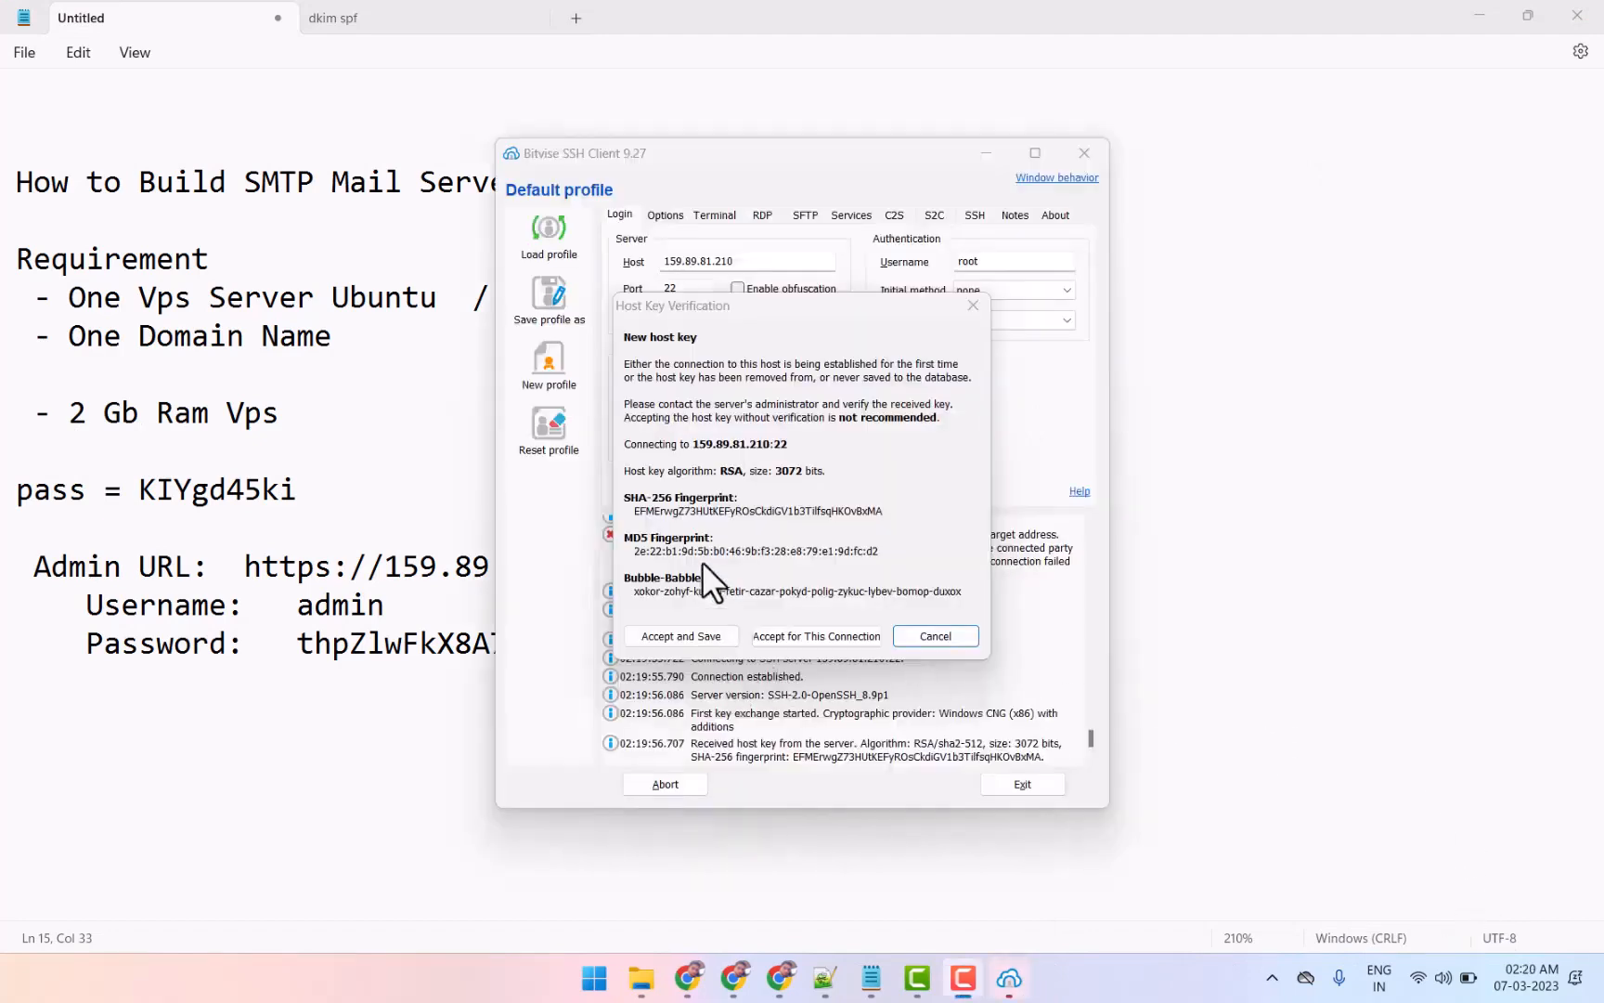
pyautogui.click(781, 637)
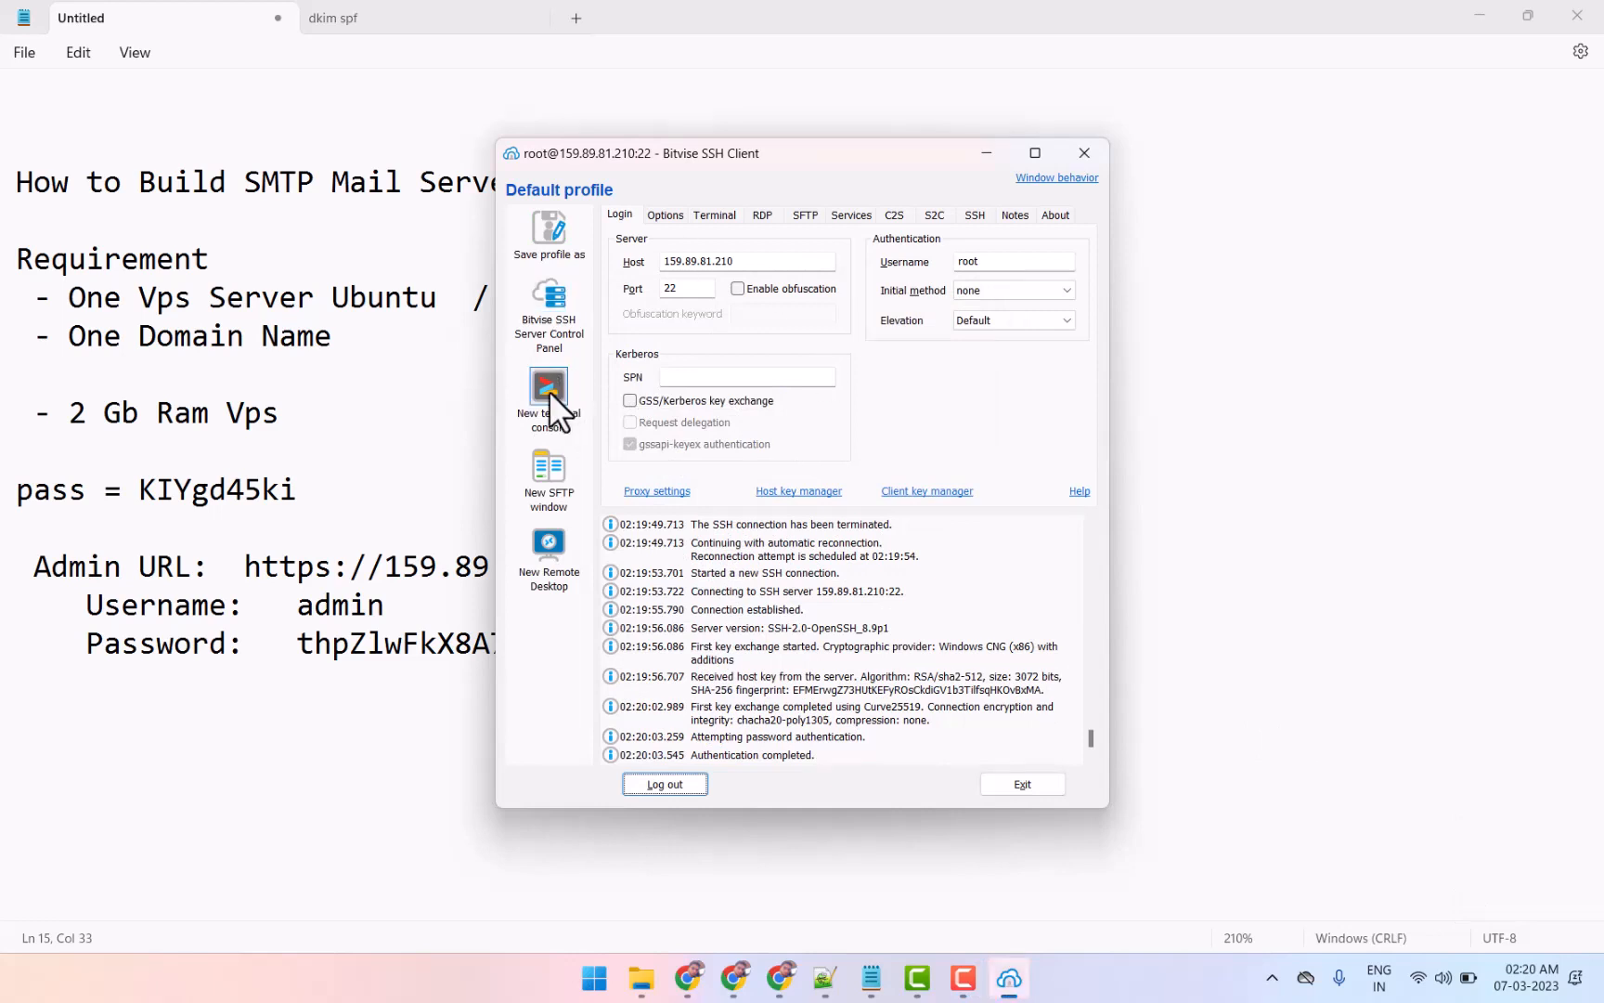
pyautogui.click(136, 741)
pyautogui.click(246, 564)
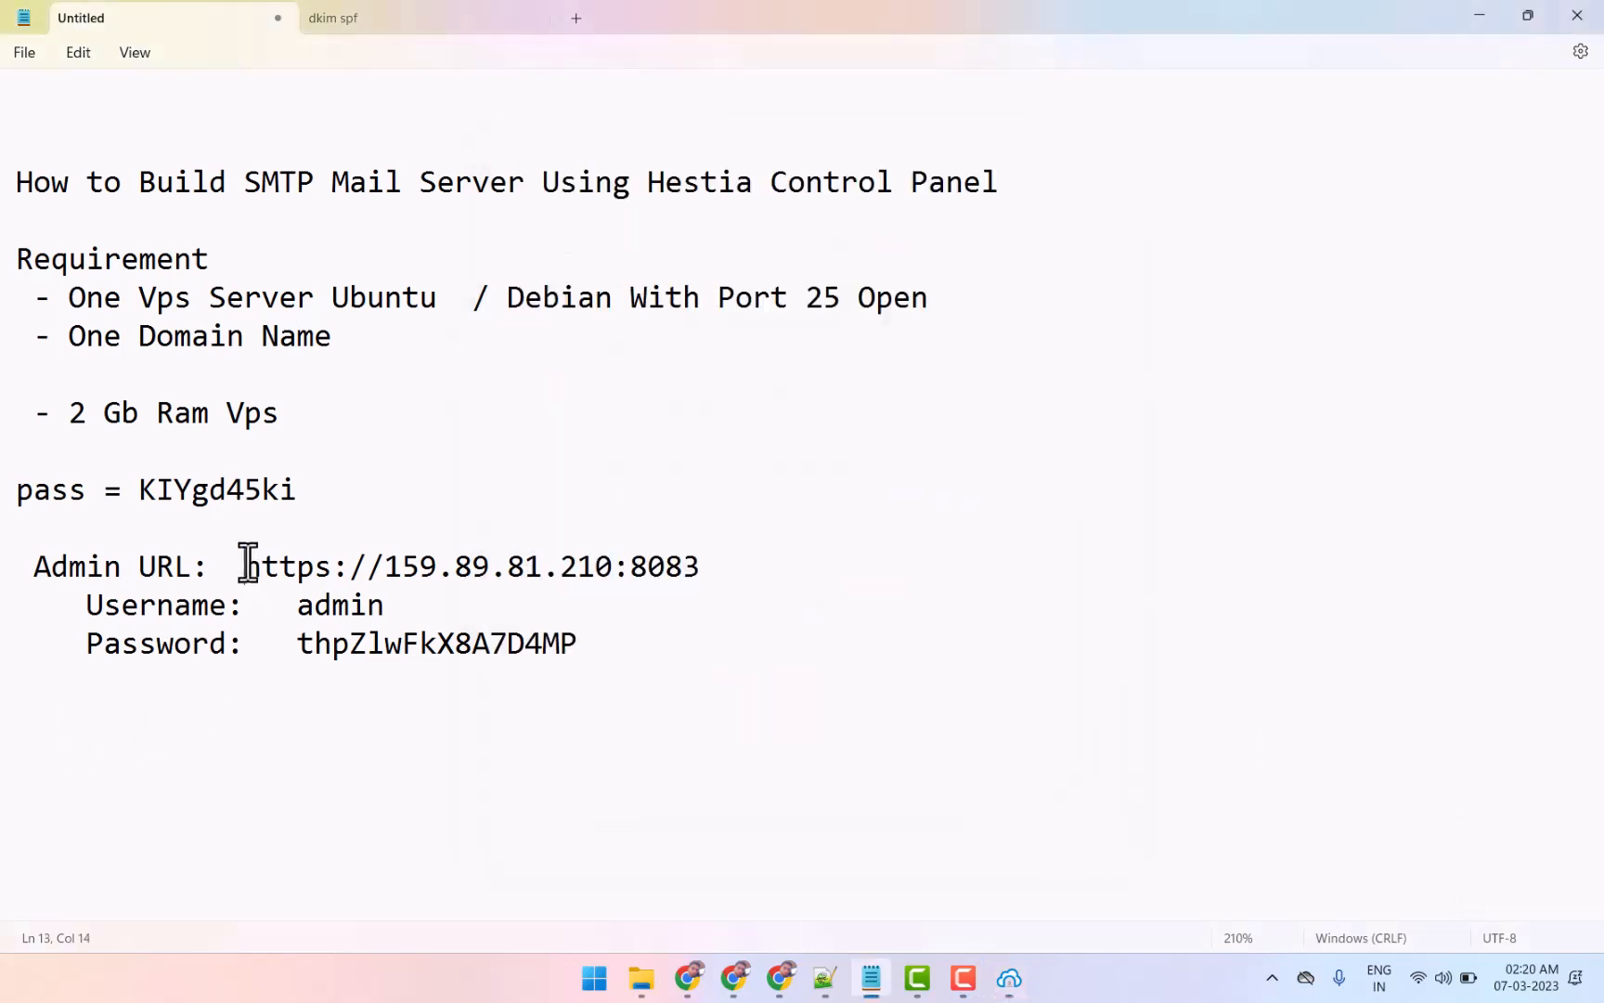
pyautogui.moveTo(248, 564); pyautogui.dragTo(711, 555)
pyautogui.rightClick(645, 562)
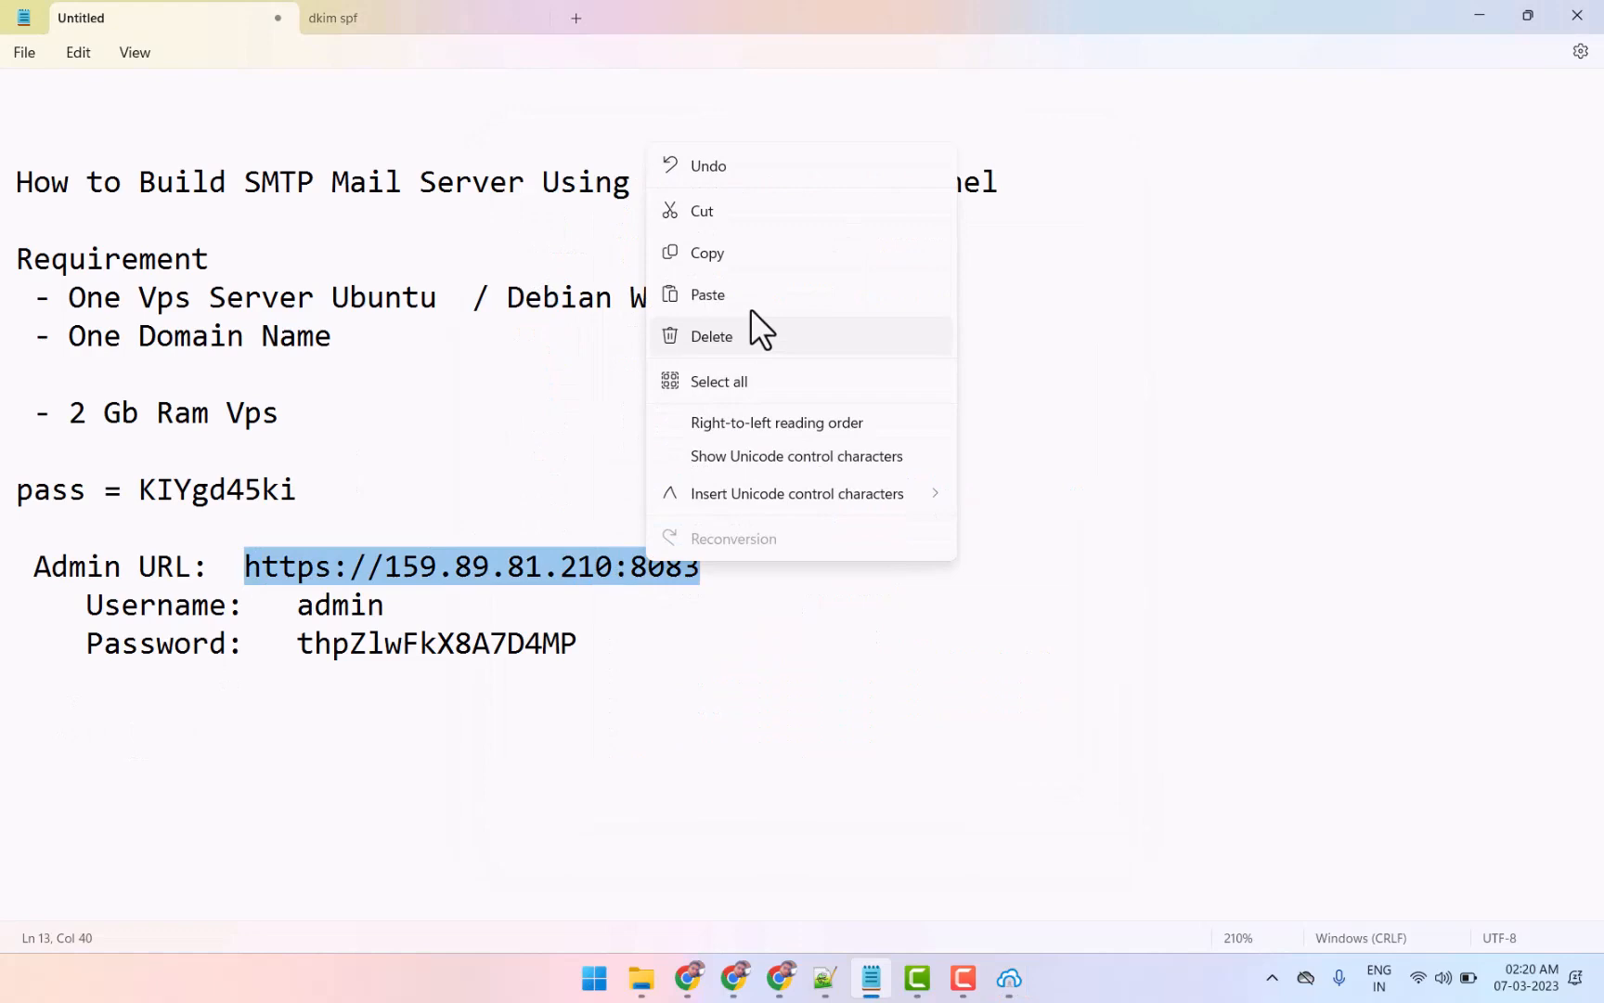
pyautogui.click(745, 253)
pyautogui.click(688, 977)
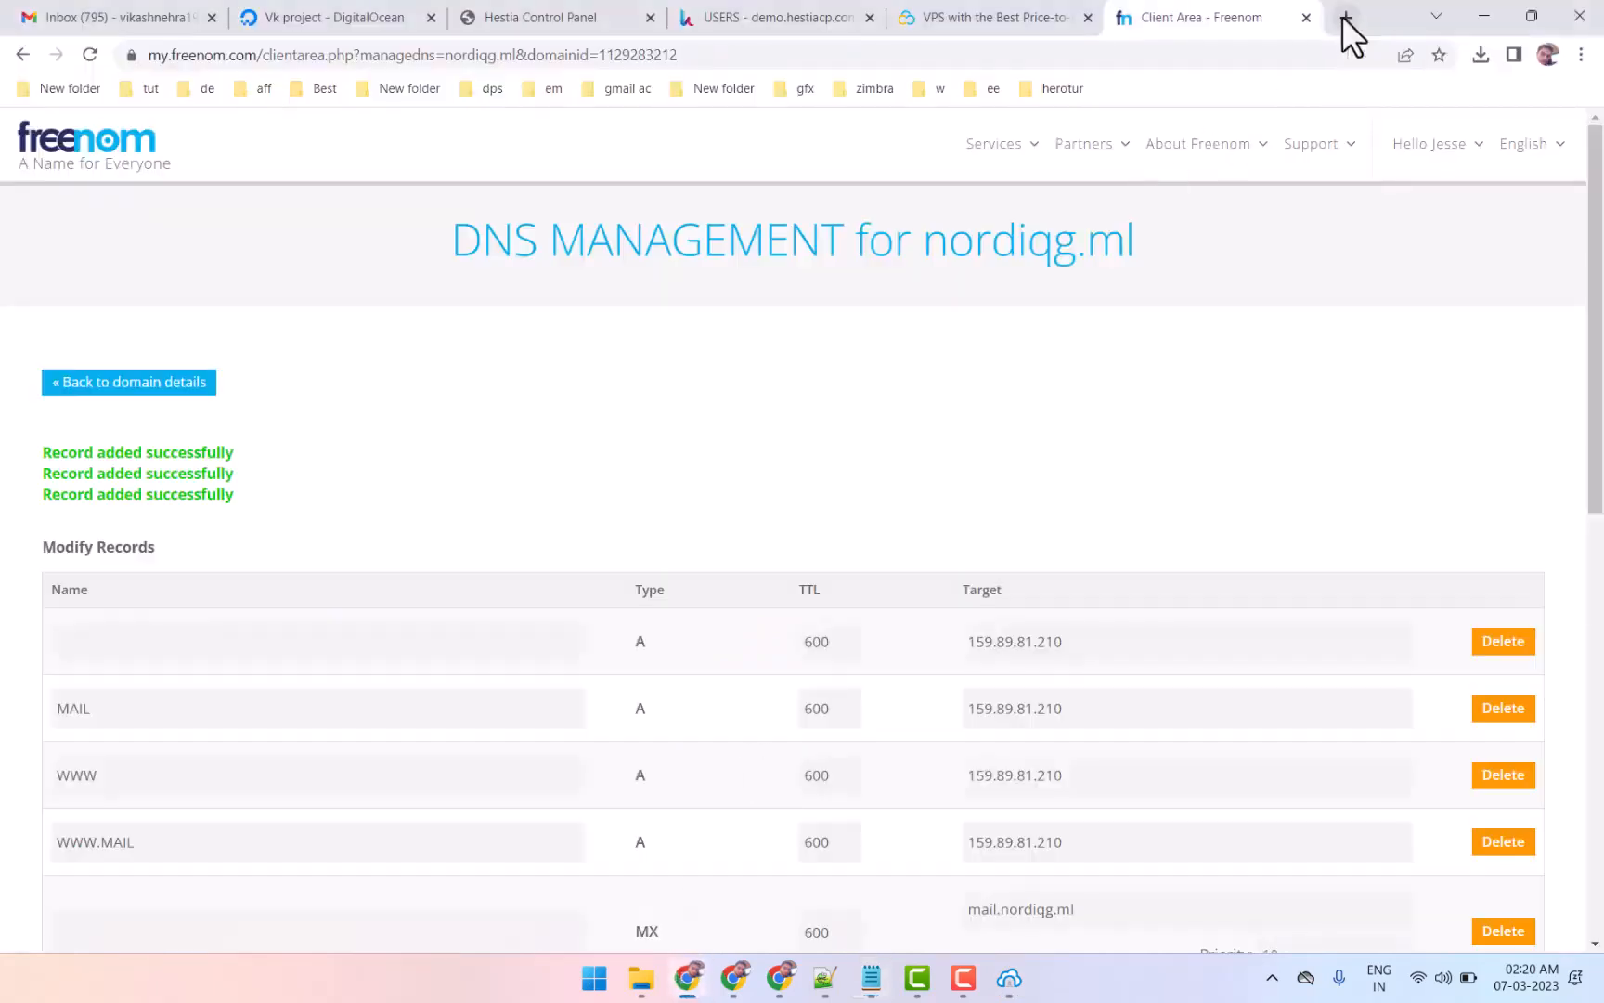
pyautogui.click(1344, 19)
pyautogui.hotkey('ctrl', 'v')
pyautogui.press('Return')
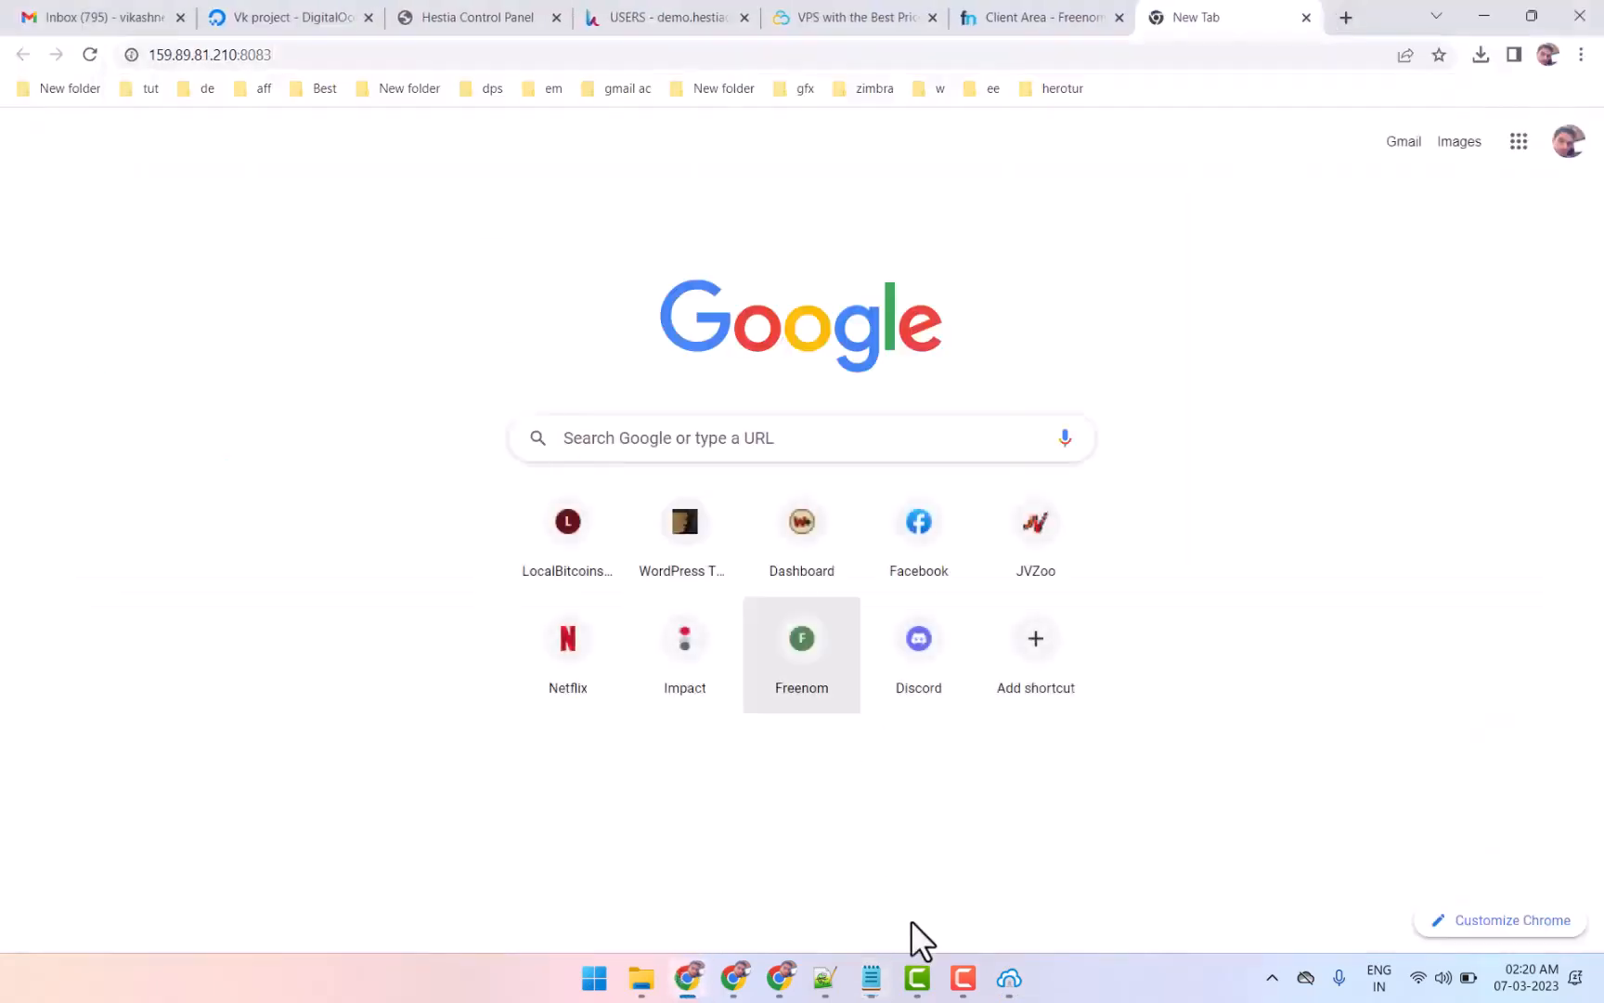
# Copy the Hestia admin password from the Untitled notes
pyautogui.click(871, 978)
pyautogui.click(369, 643)
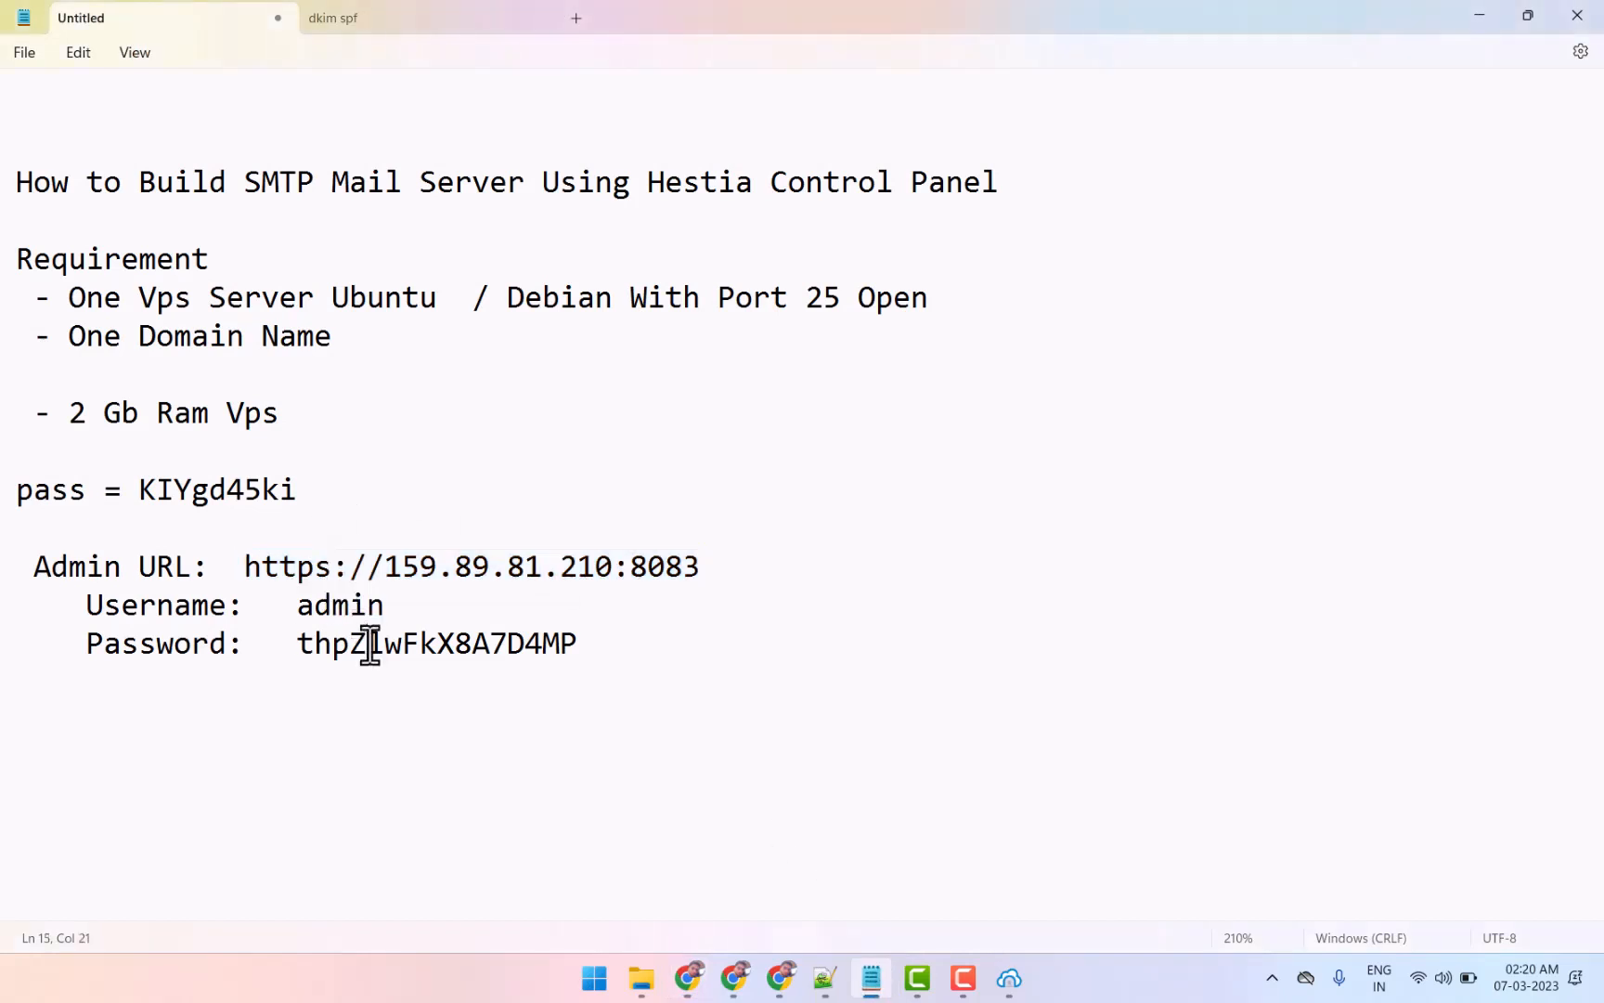
pyautogui.doubleClick(370, 643)
# Return to Chrome and proceed past the certificate warning to the login page at 159.89.81.210
pyautogui.click(687, 978)
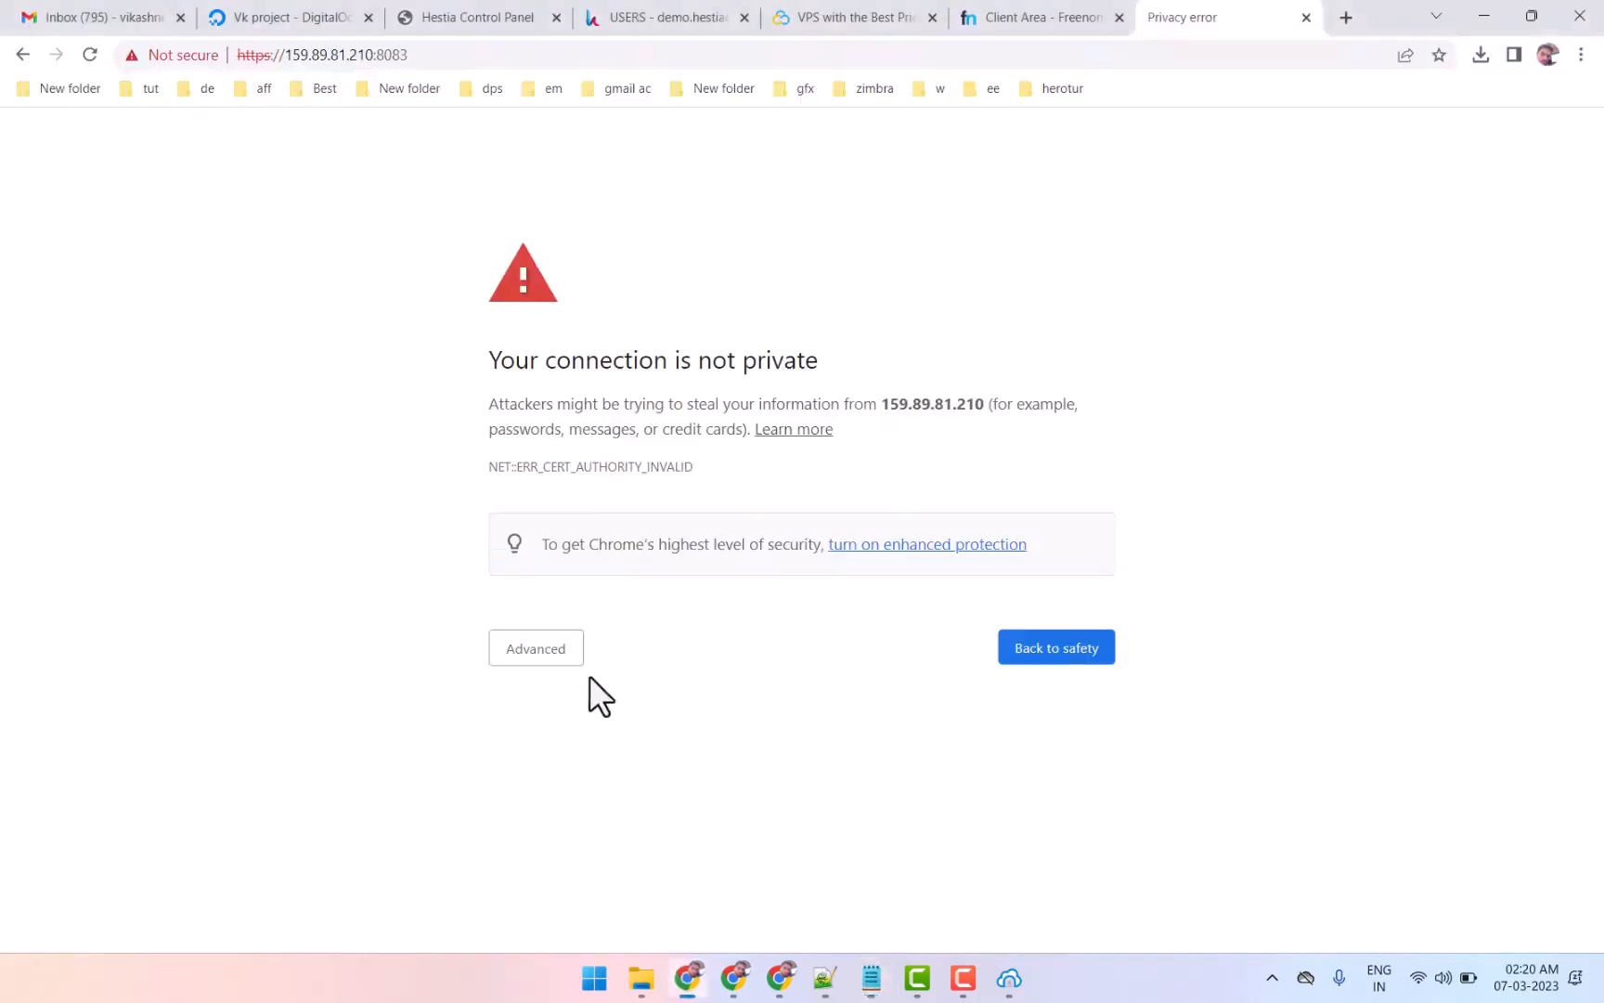
pyautogui.click(539, 658)
pyautogui.click(524, 808)
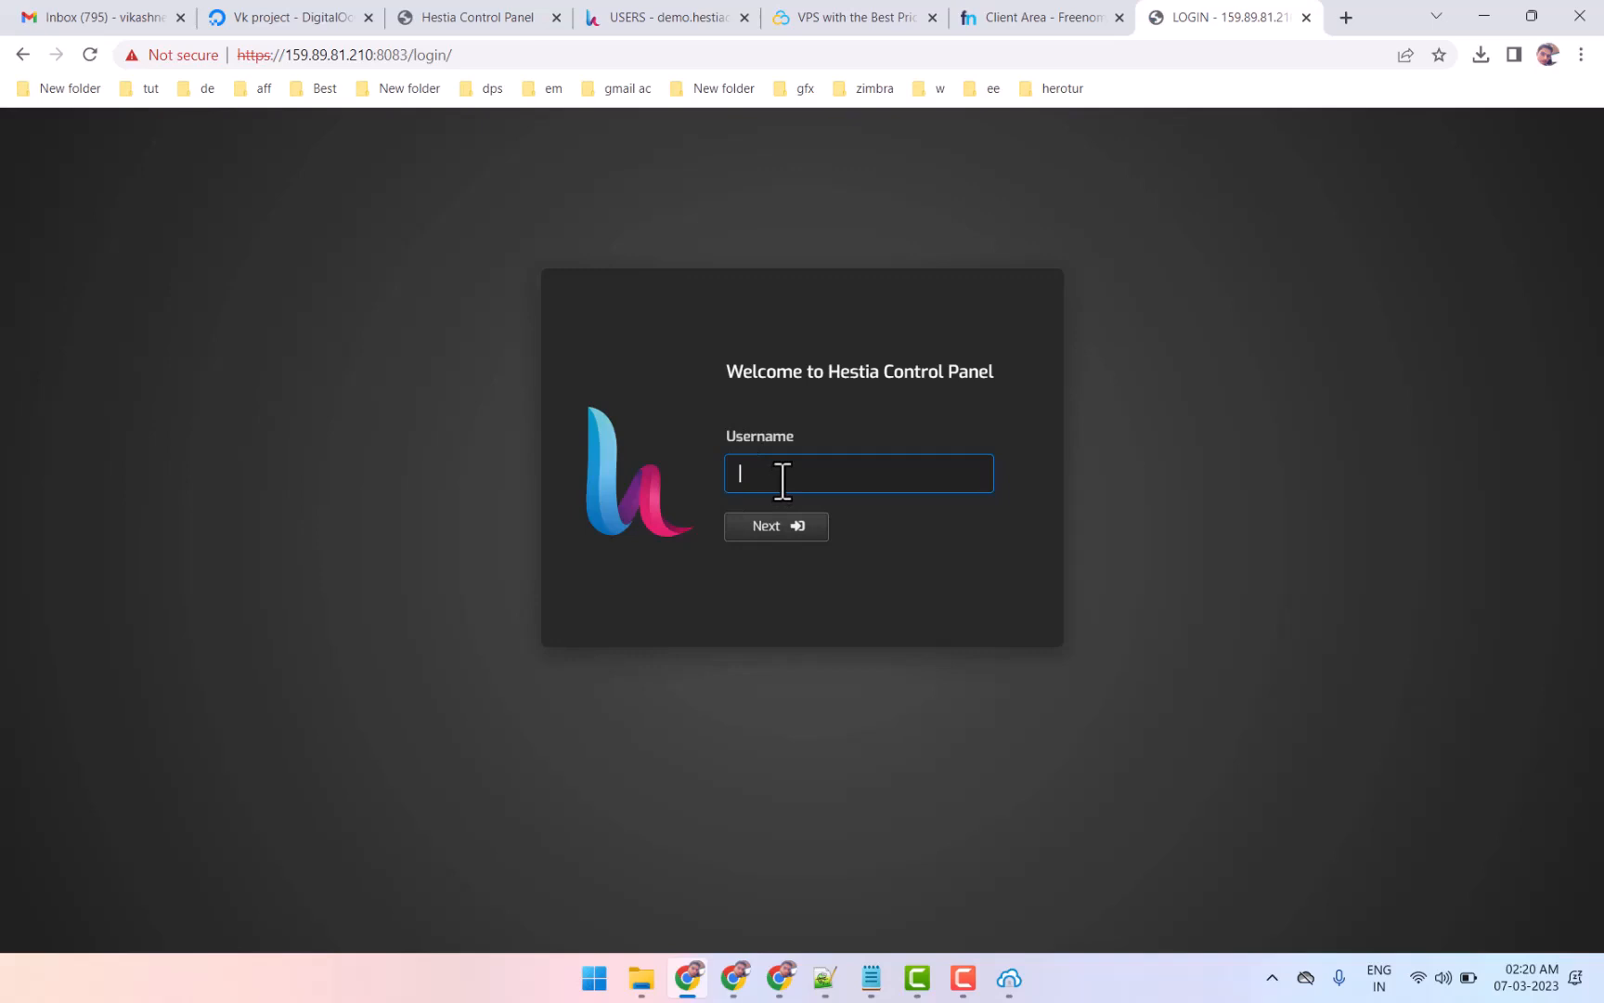
# Log in to Hestia Control Panel with the username admin and the admin password copied from the notes
pyautogui.click(836, 484)
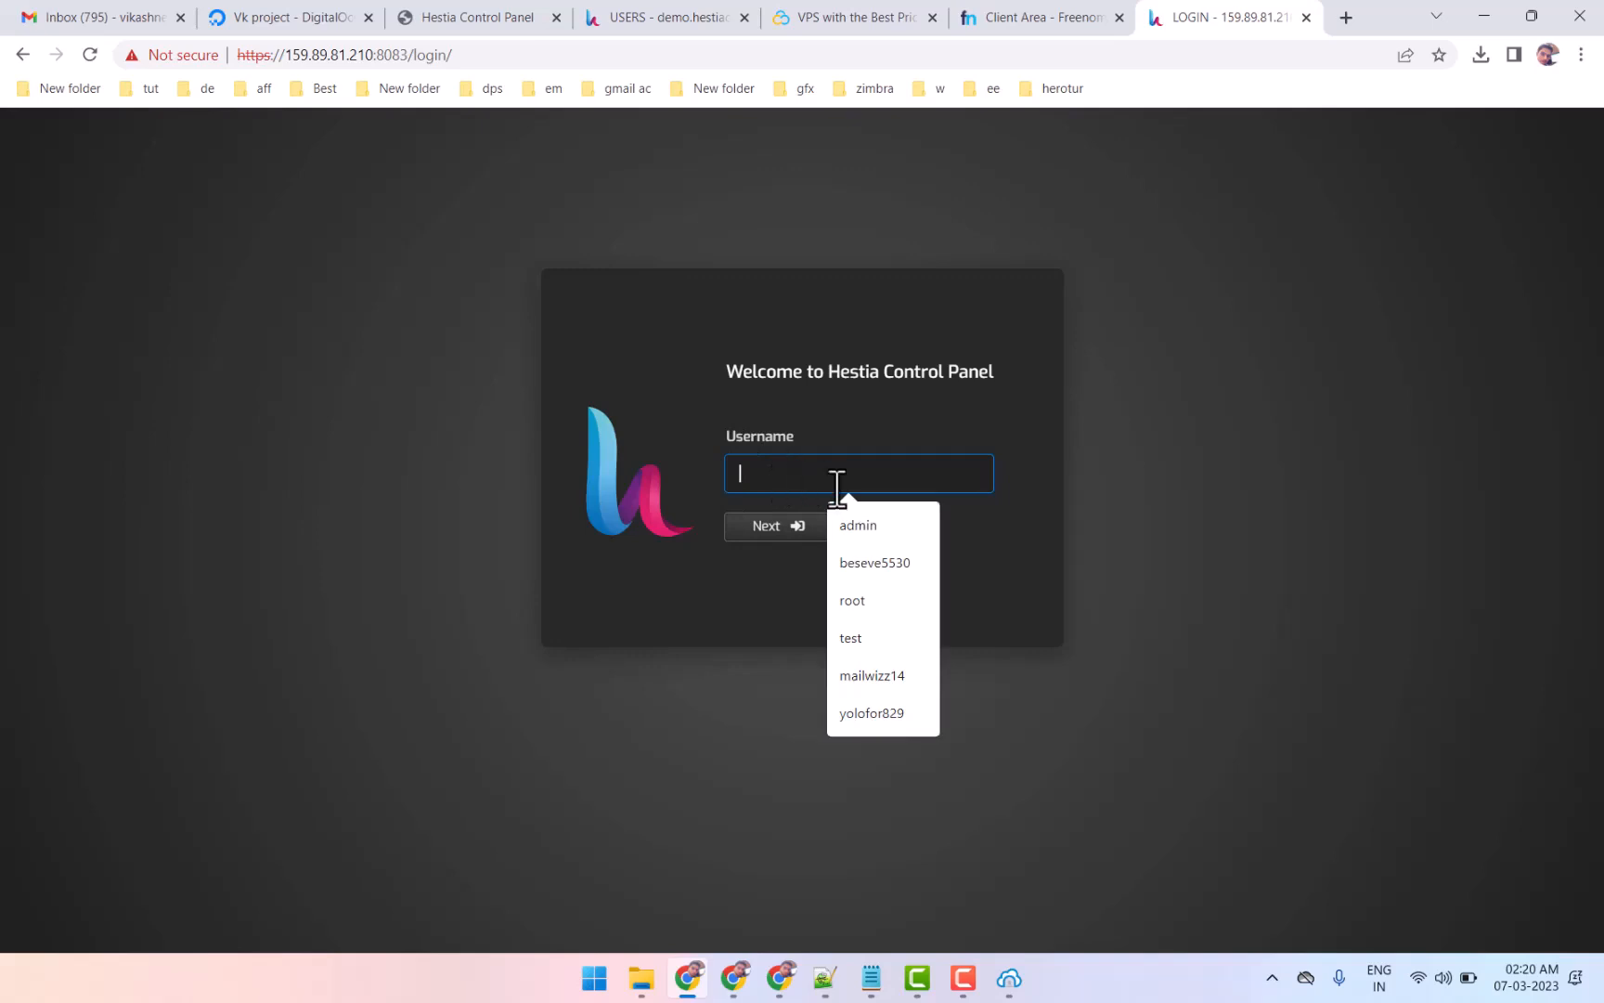
pyautogui.click(857, 525)
pyautogui.click(779, 529)
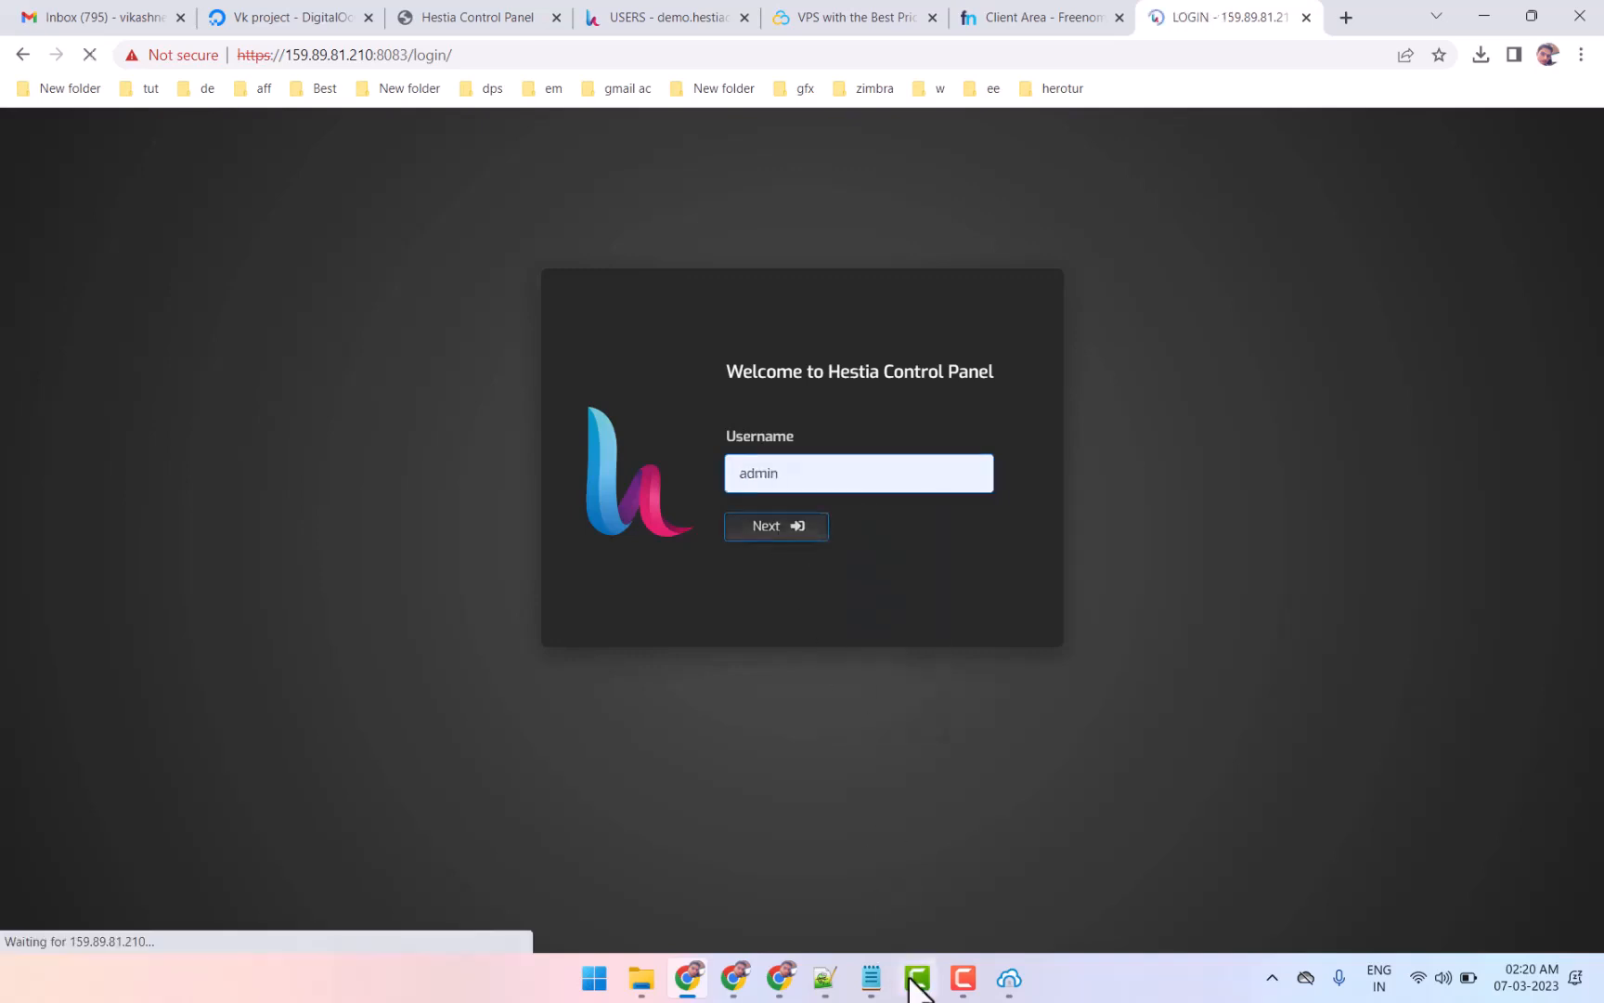
pyautogui.click(870, 979)
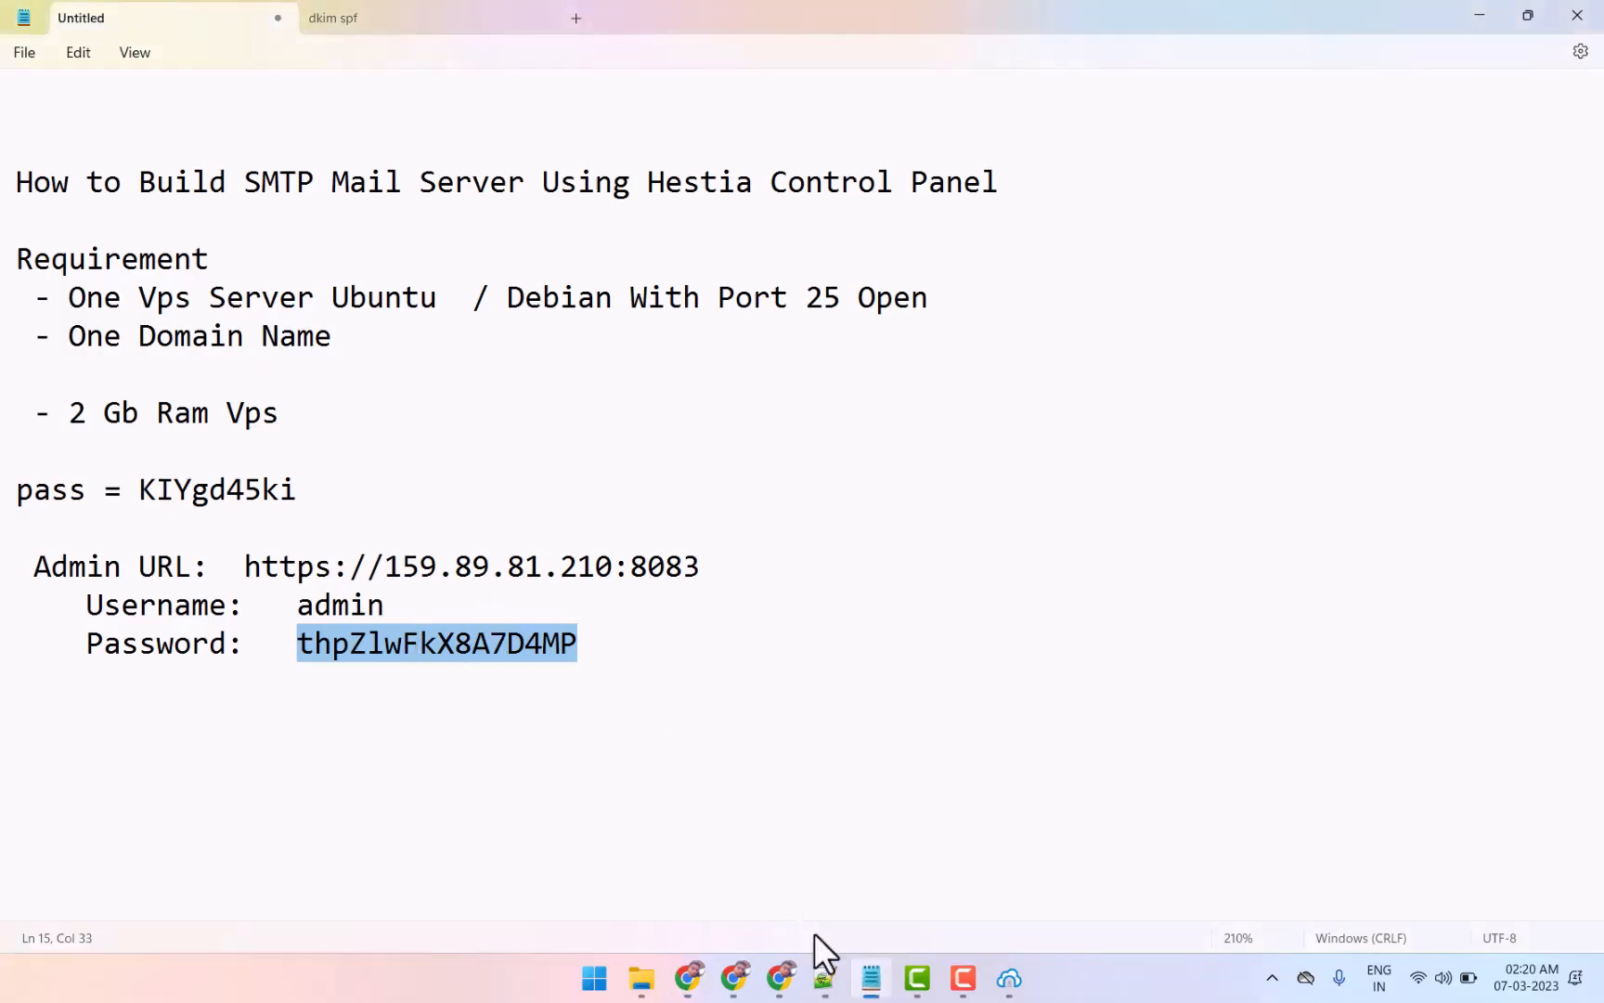
pyautogui.hotkey('alt', 'Tab')
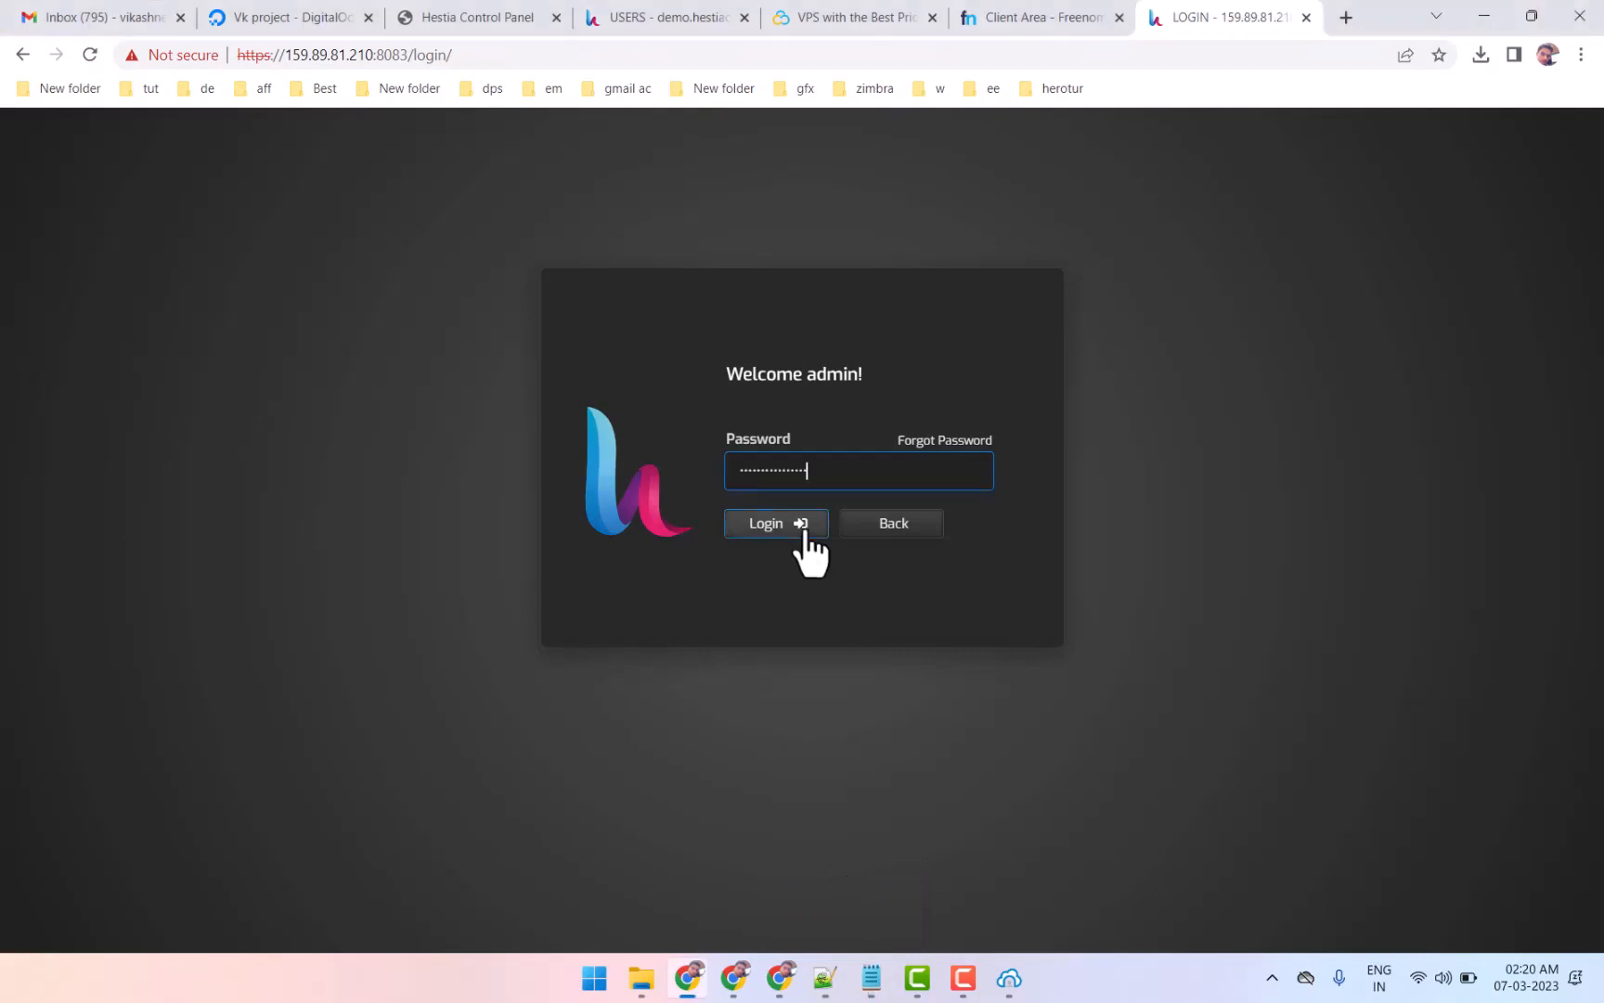
pyautogui.click(804, 529)
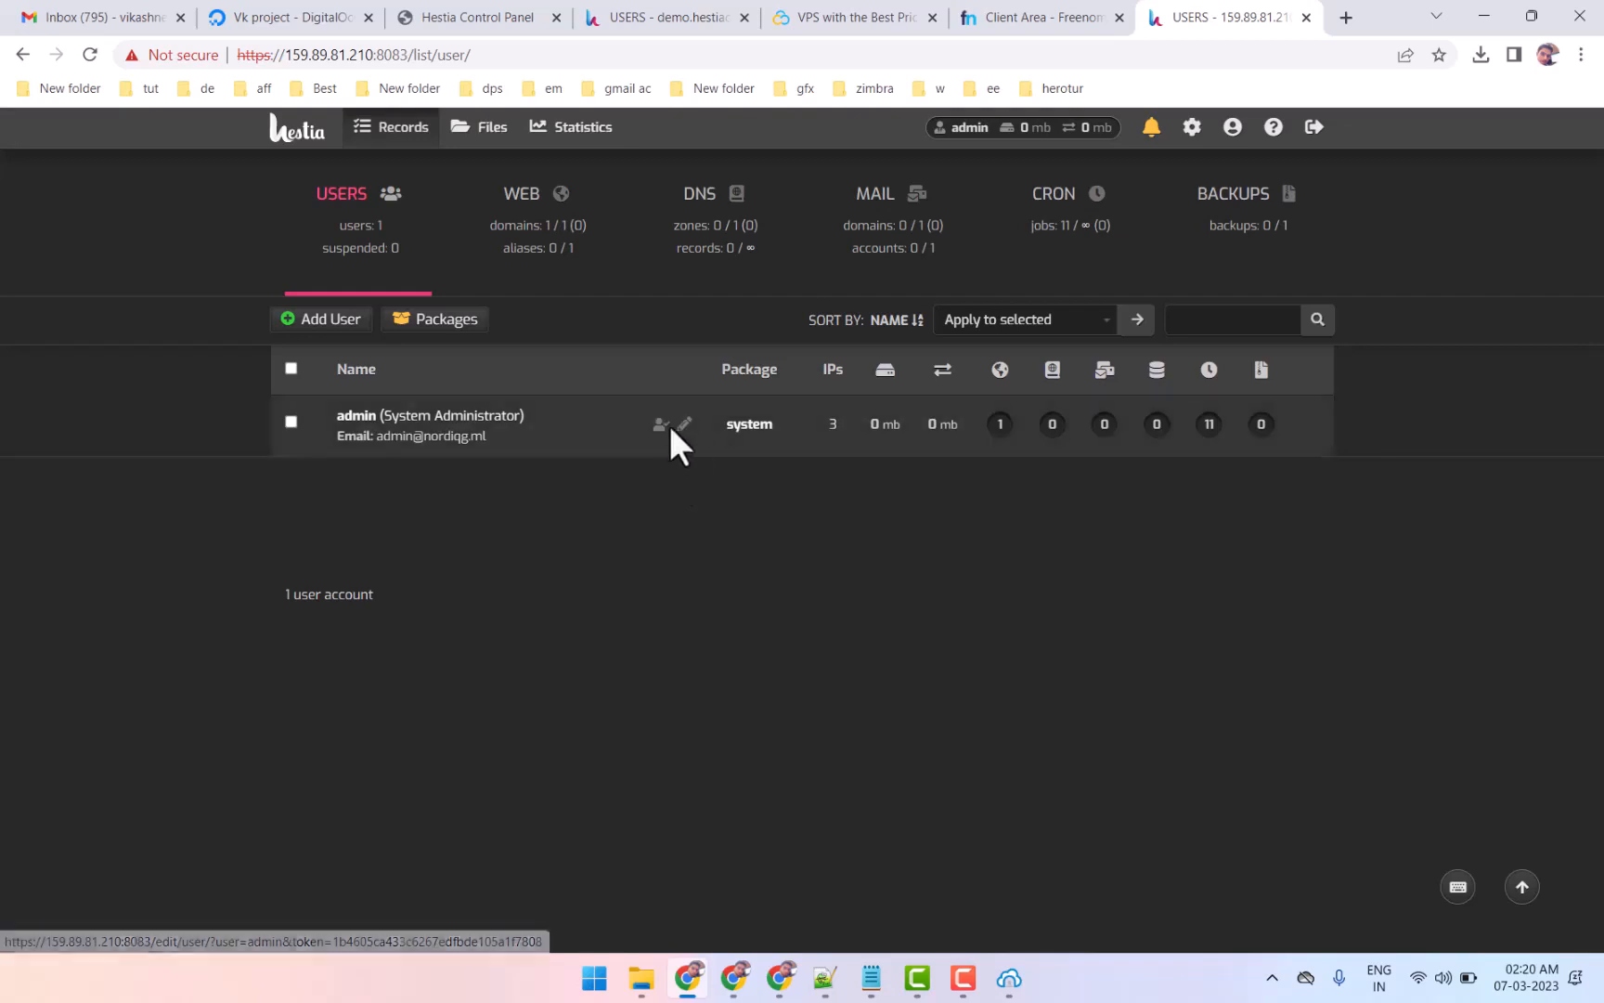
# Edit the admin user, proceeding past the certificate warning, change its package to default and save
pyautogui.click(685, 425)
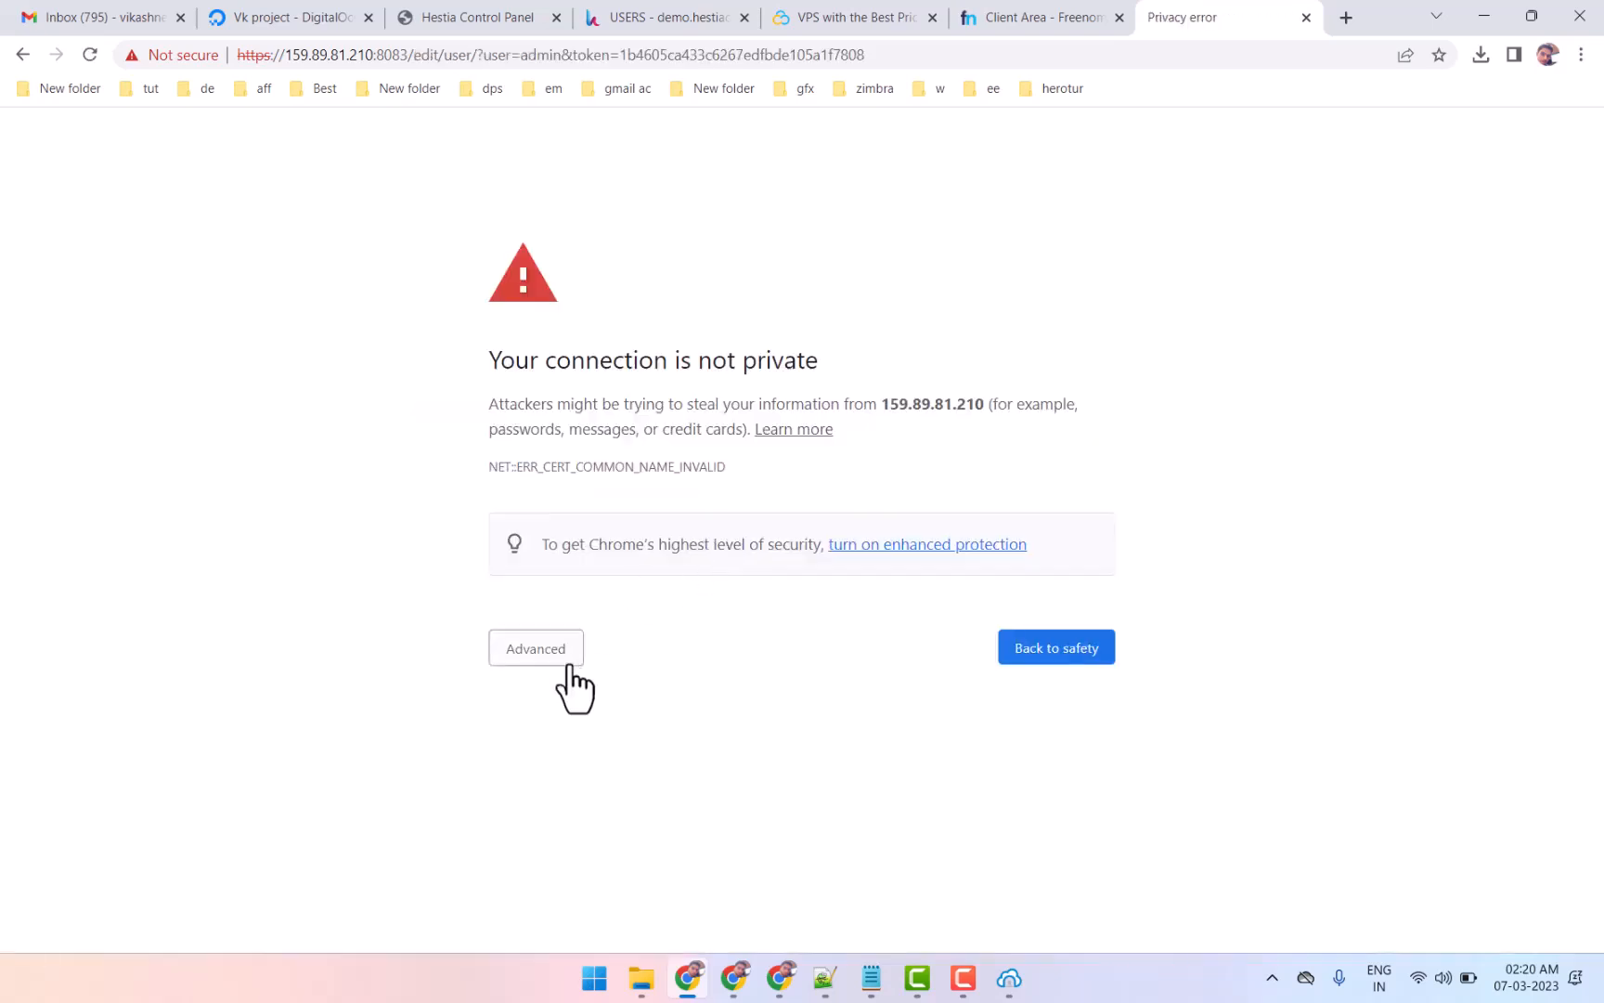
pyautogui.click(557, 656)
pyautogui.click(584, 810)
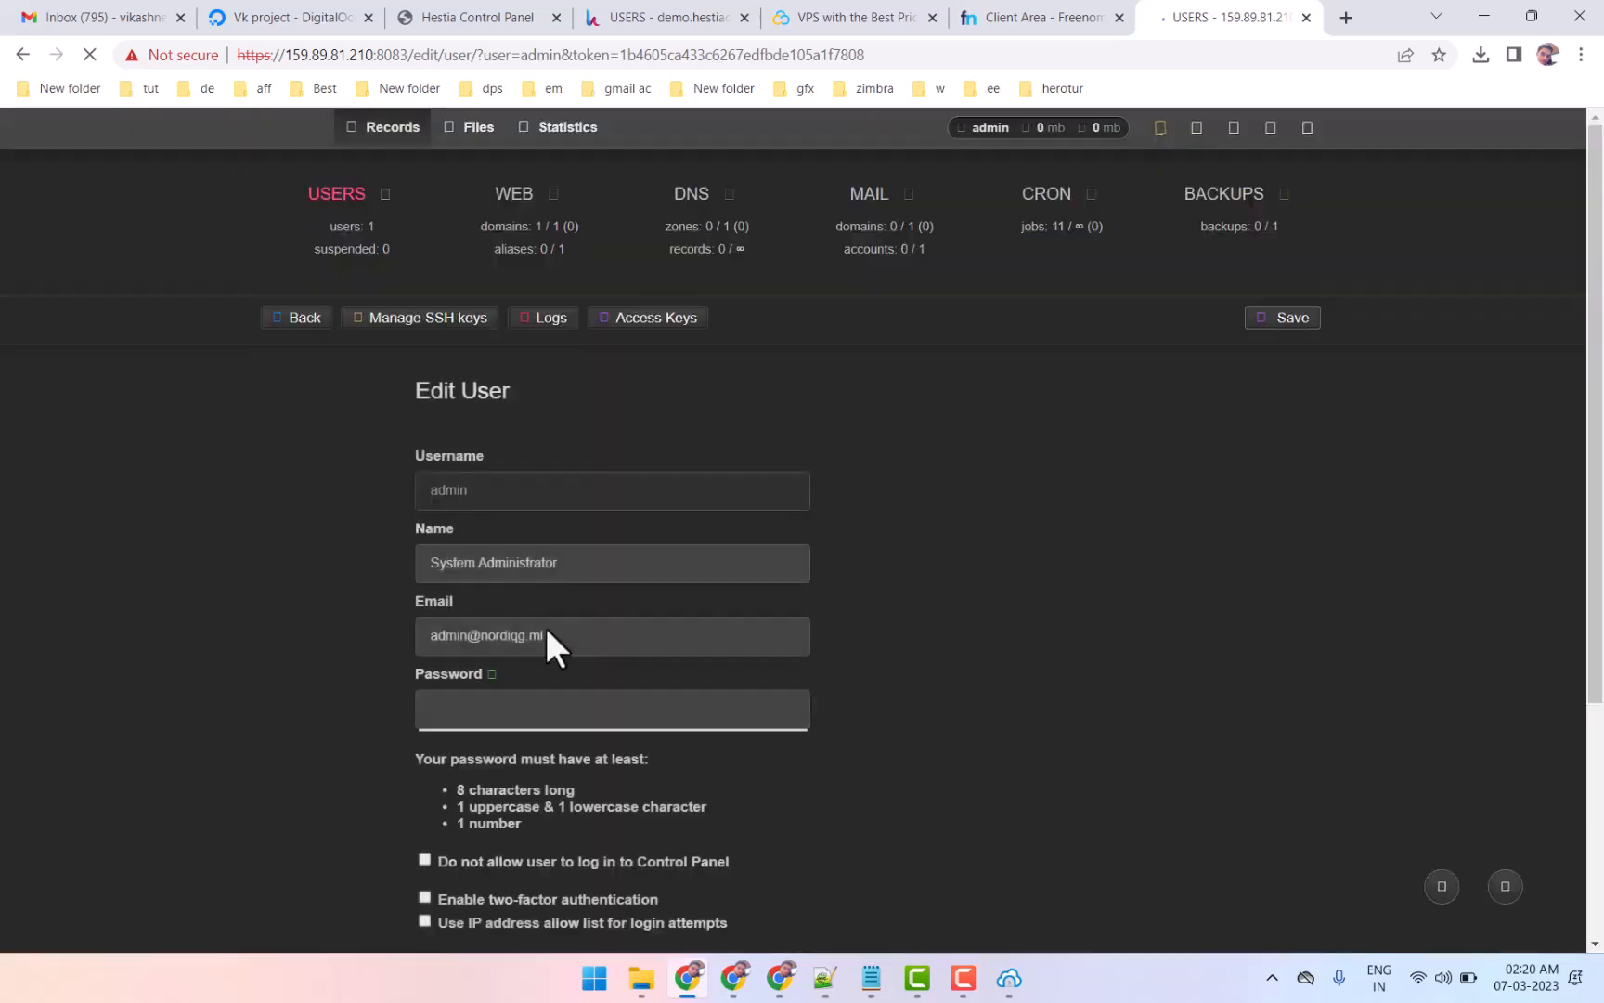
pyautogui.scroll(-4, 575, 668)
pyautogui.click(502, 878)
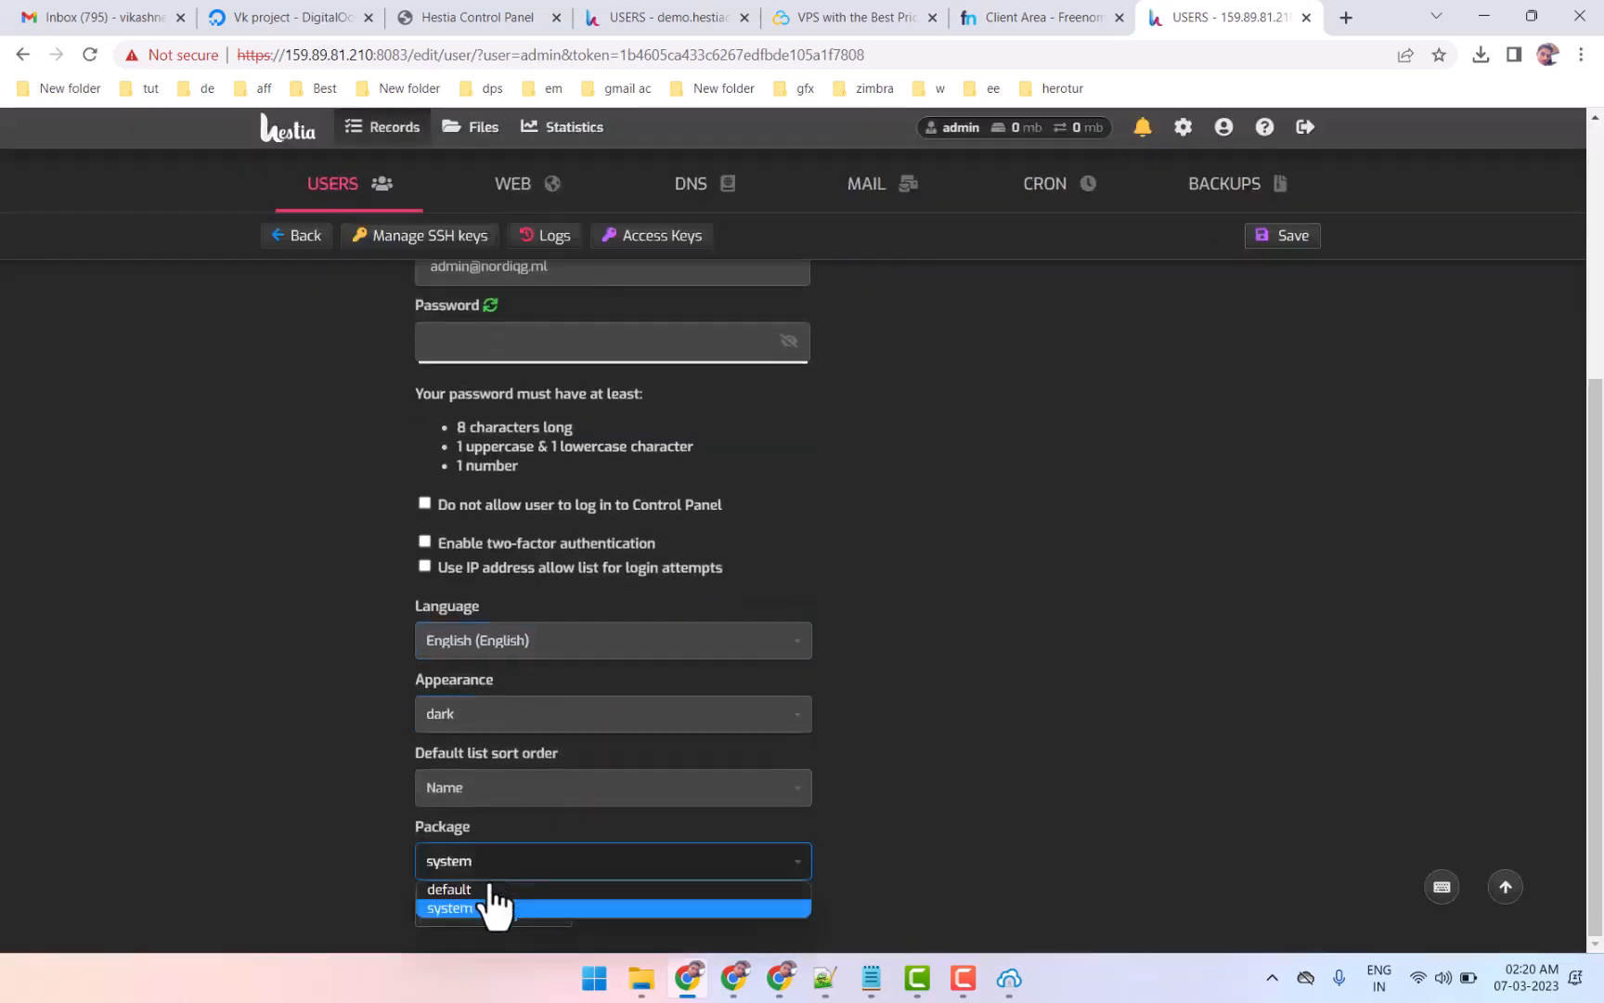
pyautogui.click(487, 887)
pyautogui.click(1287, 243)
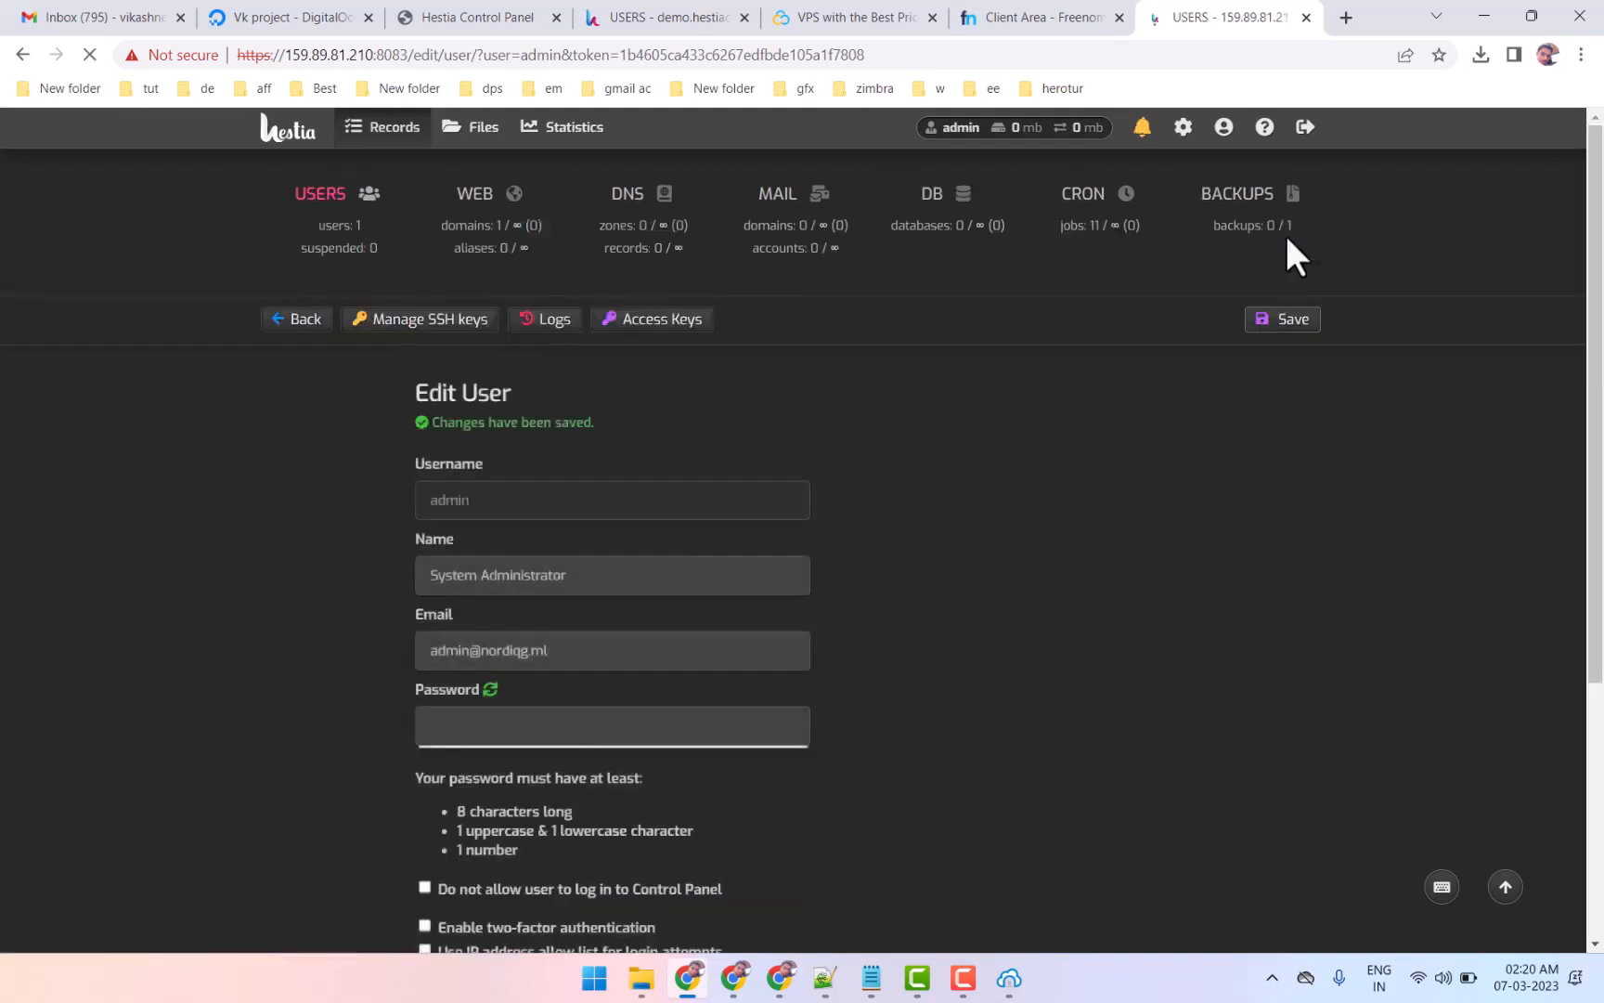
# Start adding a web domain in Hestia and copy the domain name nordiqg.ml from the Freenom DNS management page
pyautogui.click(489, 246)
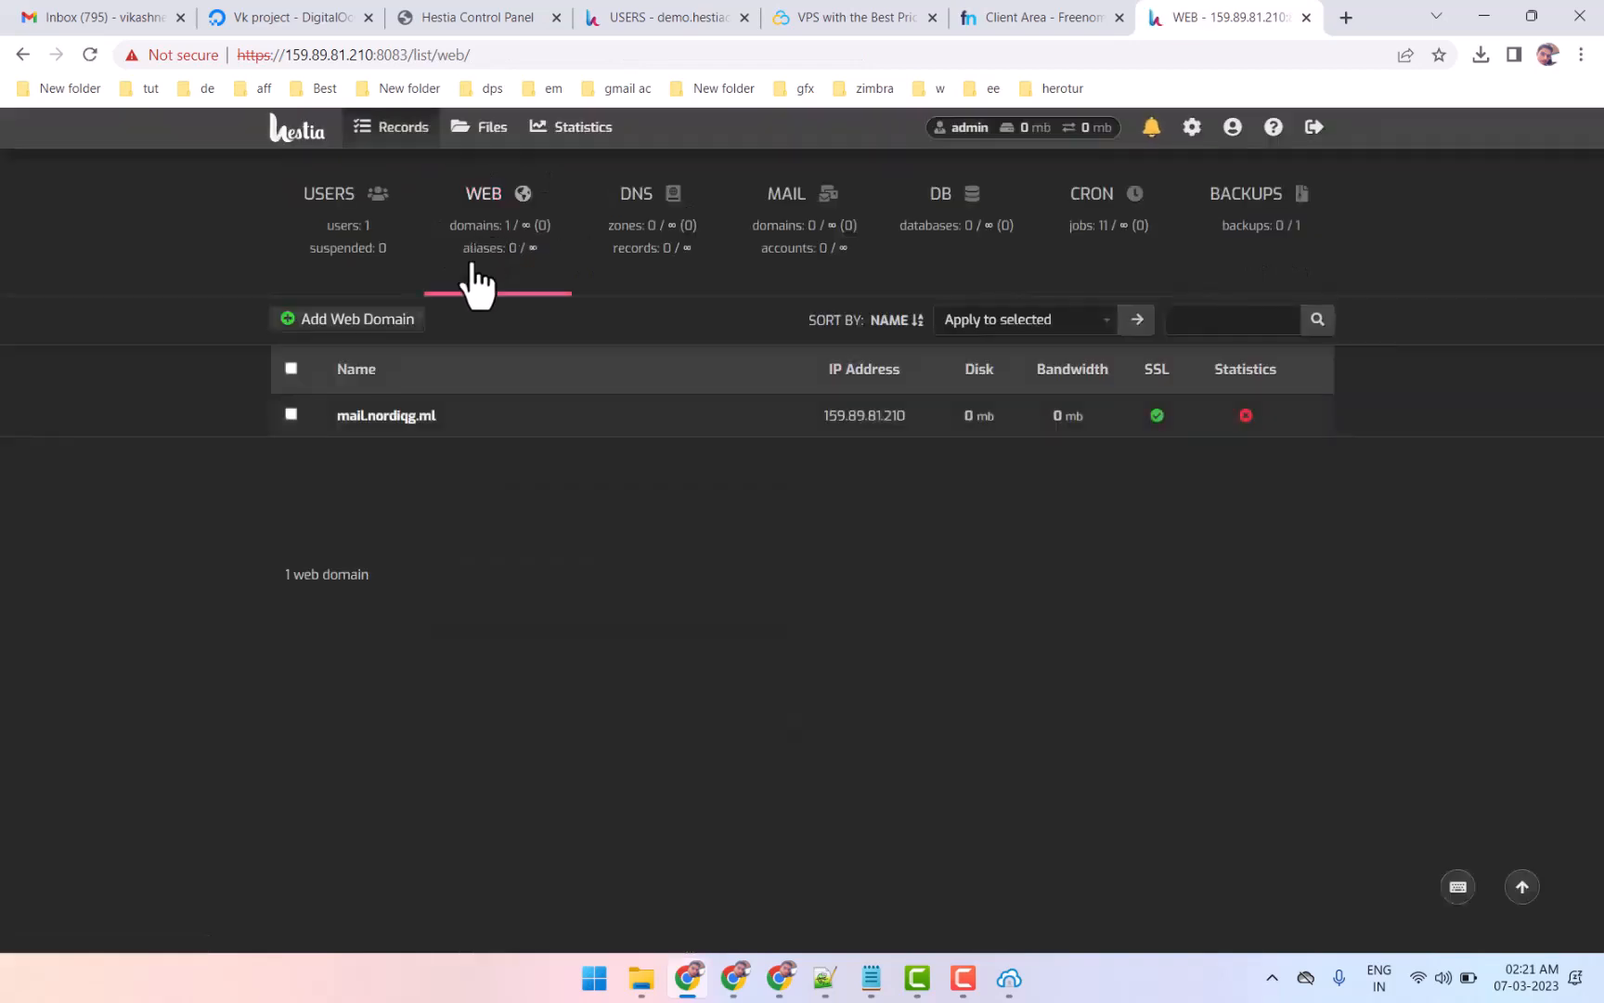
pyautogui.click(351, 334)
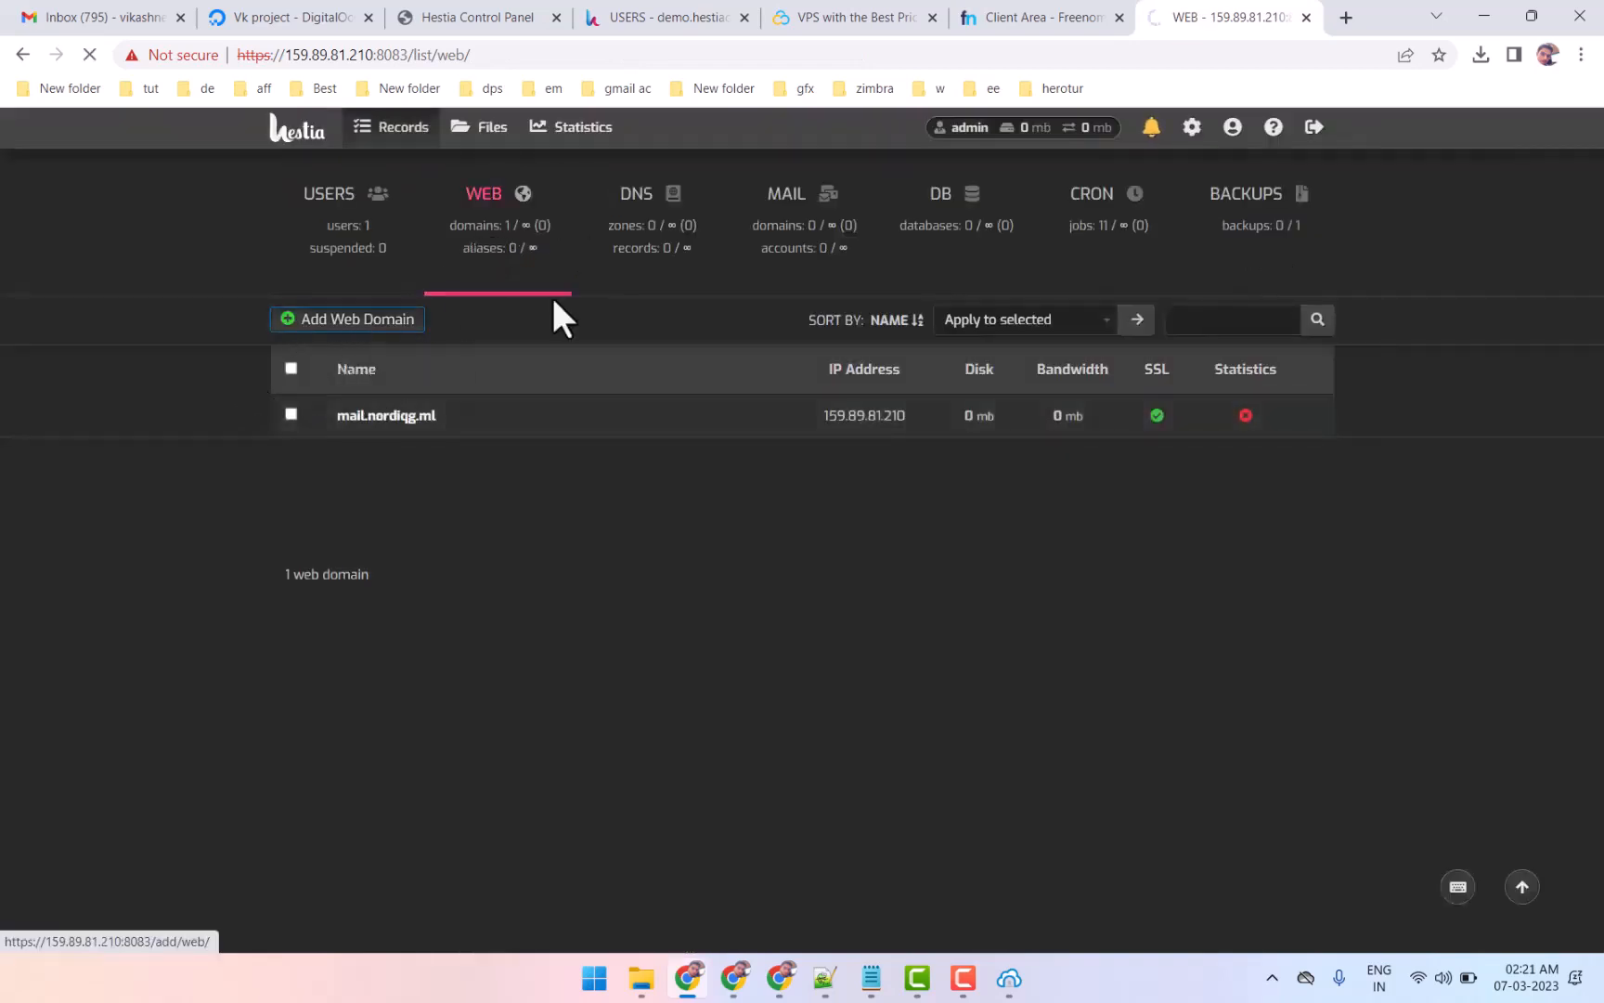
pyautogui.click(1017, 16)
pyautogui.moveTo(919, 245); pyautogui.dragTo(1136, 240)
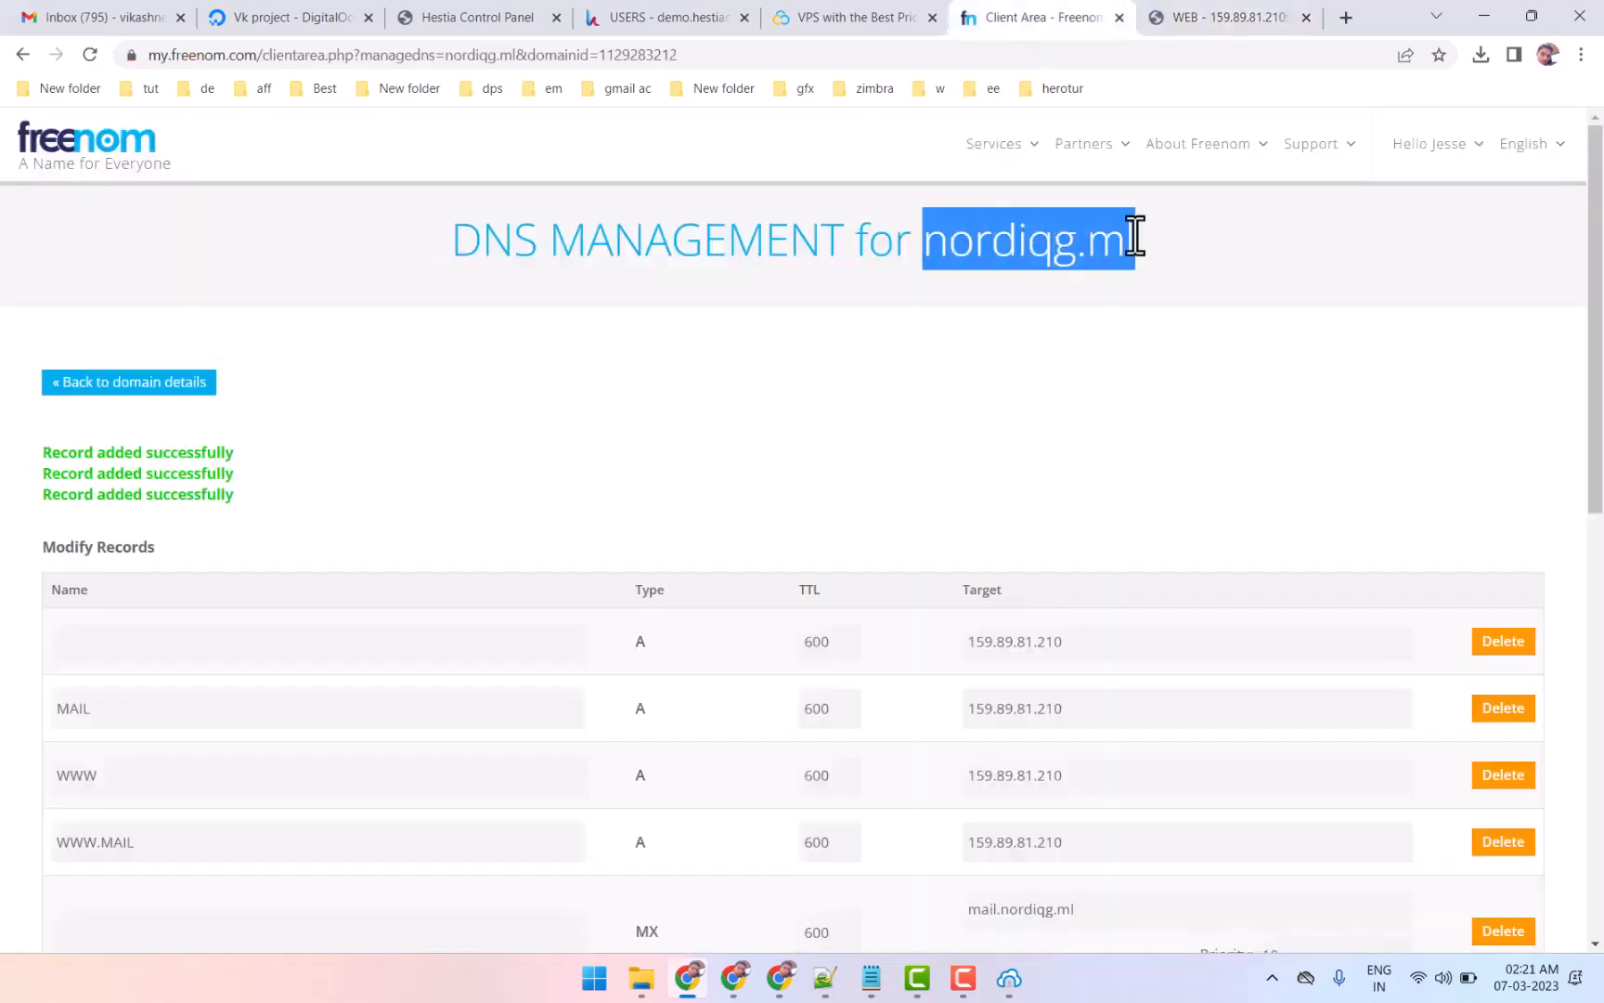
pyautogui.rightClick(1114, 241)
pyautogui.click(1151, 252)
pyautogui.click(1259, 18)
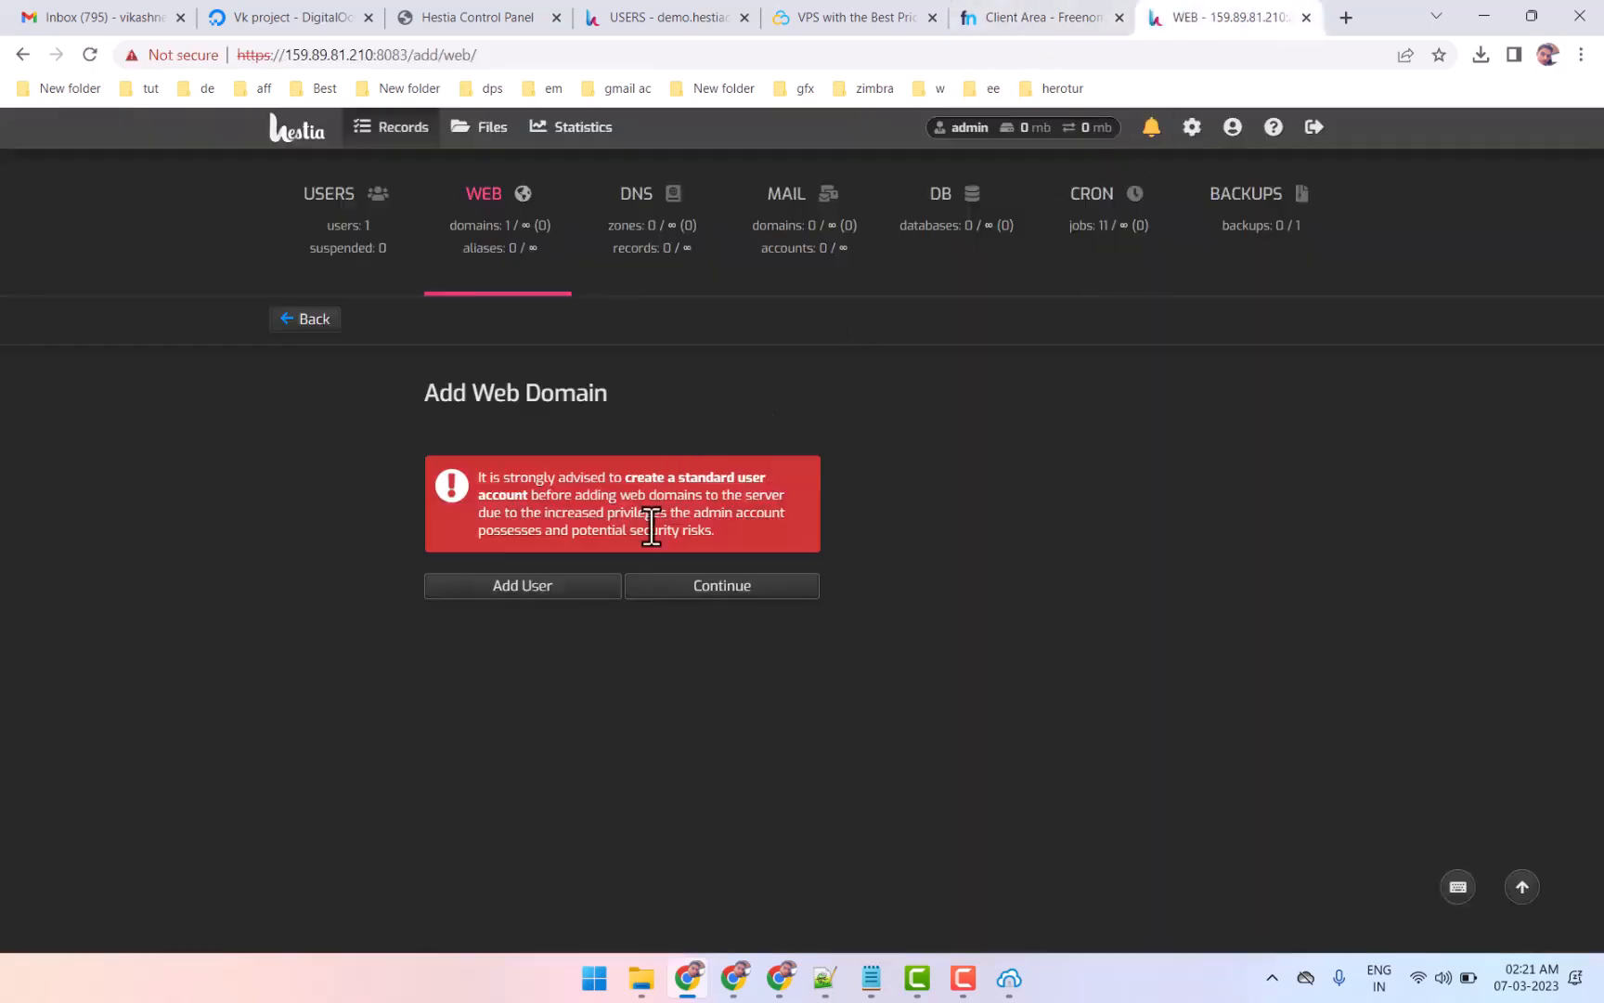
# Continue past the admin account warning, enter nordiqg.ml as the domain and set its IP address to 159.89.81.210
pyautogui.click(719, 586)
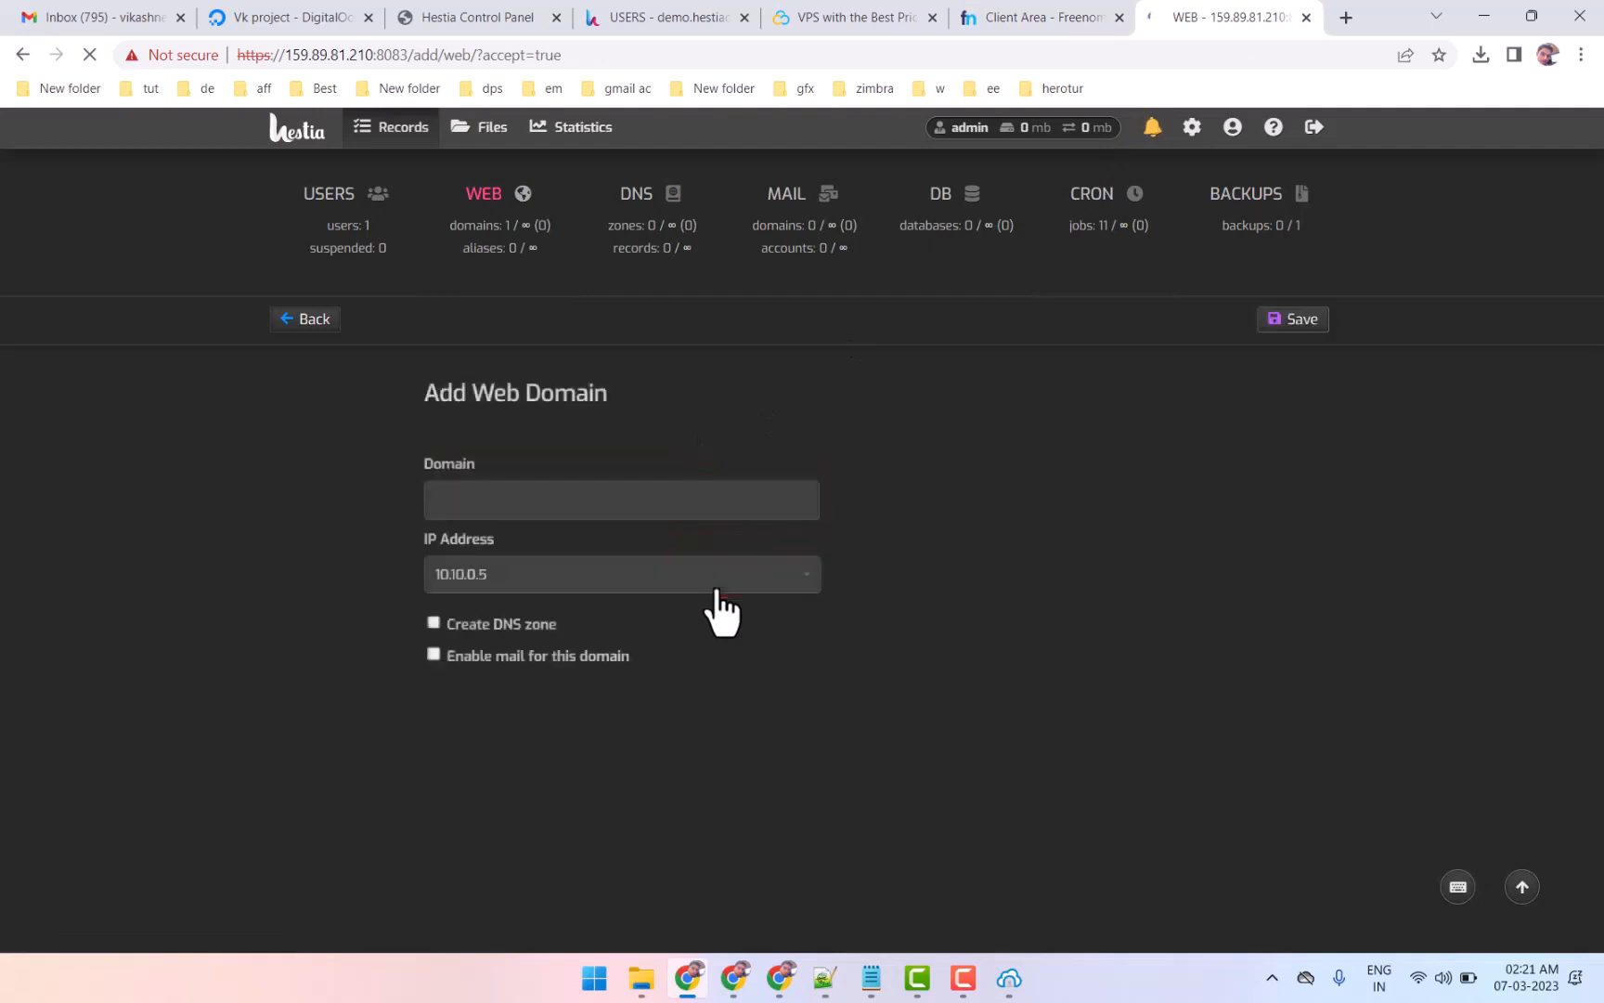
pyautogui.click(563, 502)
pyautogui.hotkey('ctrl', 'v')
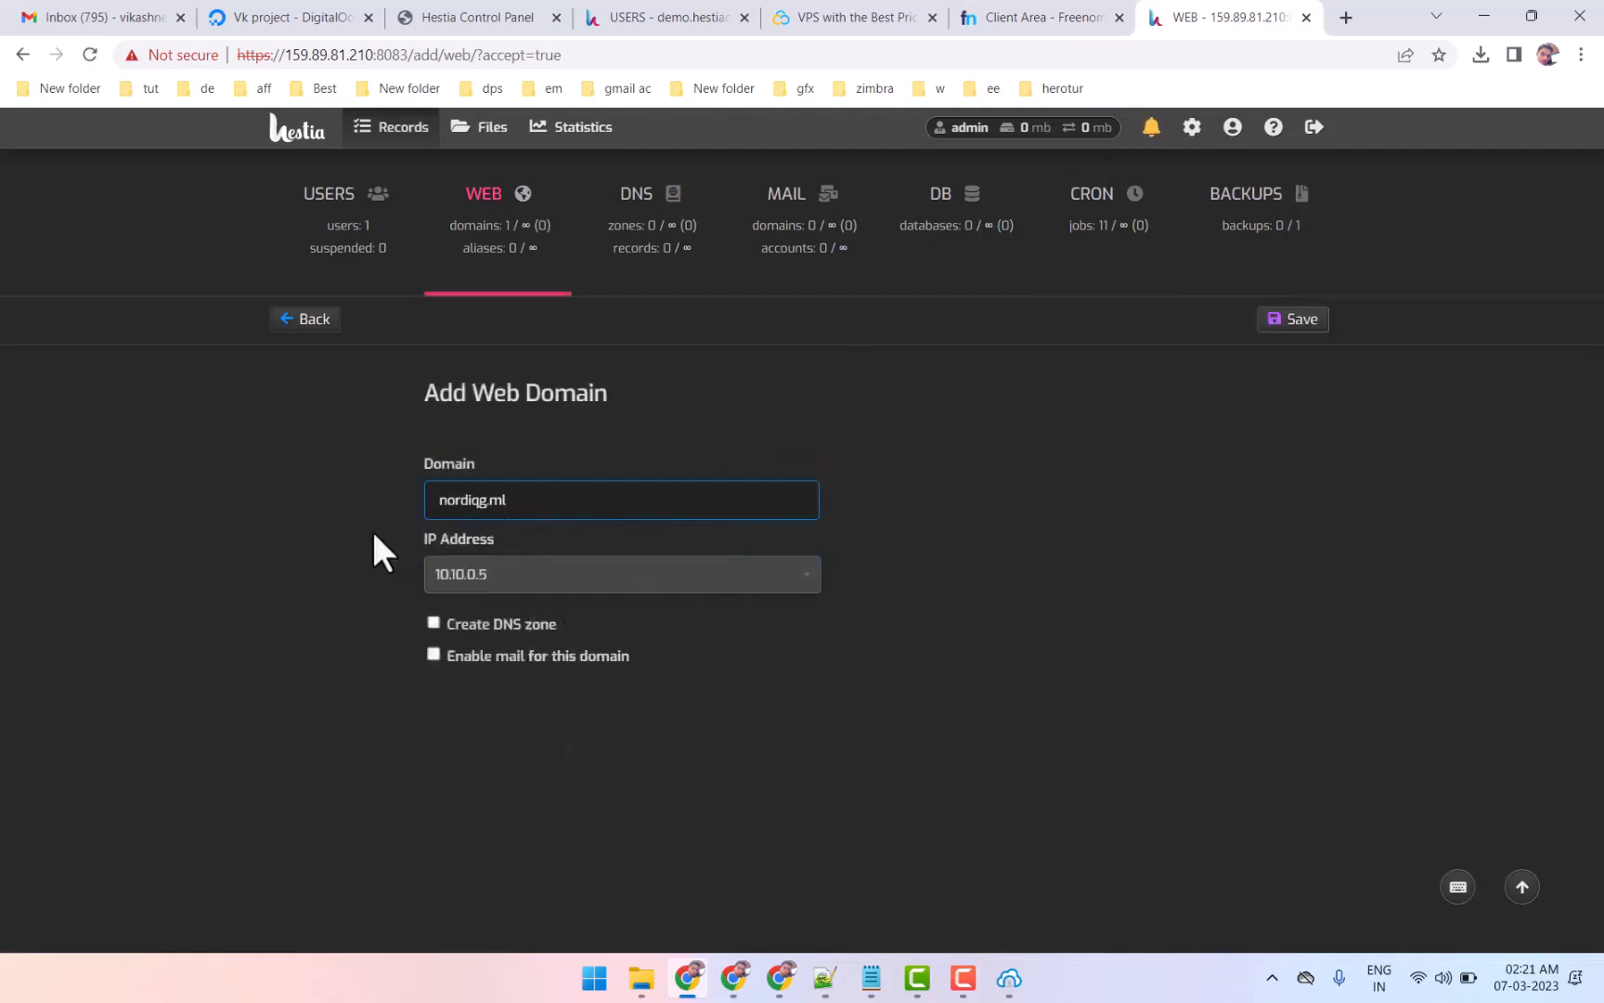
pyautogui.click(517, 578)
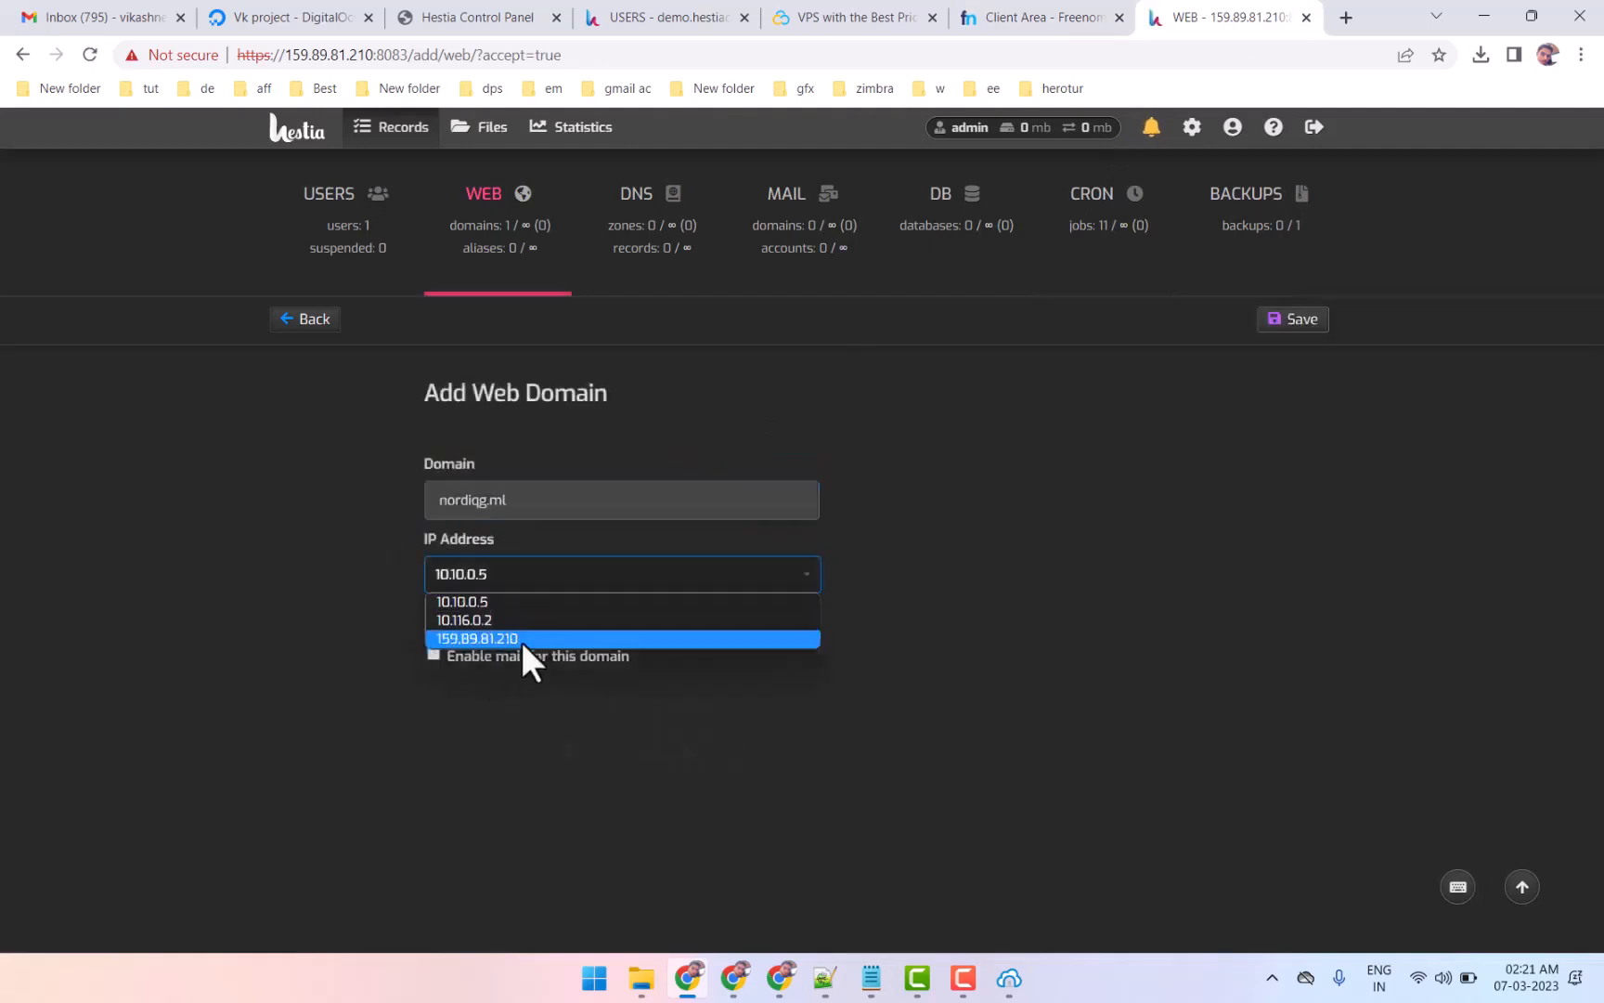
pyautogui.click(962, 18)
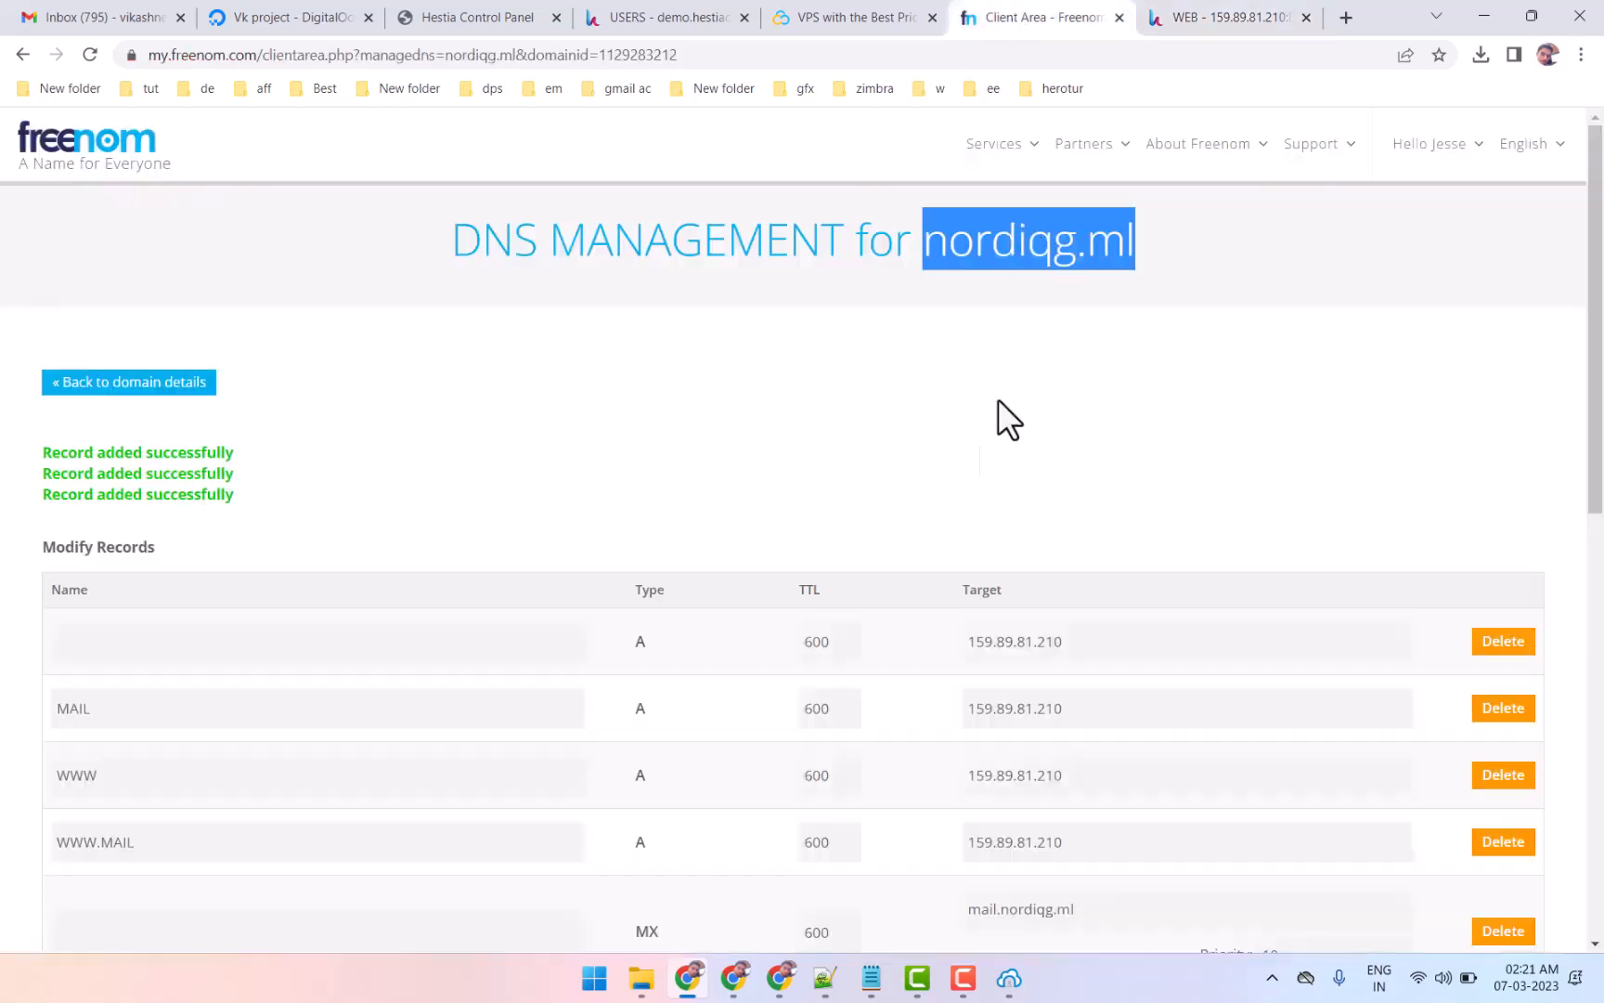
pyautogui.click(1242, 17)
pyautogui.click(555, 580)
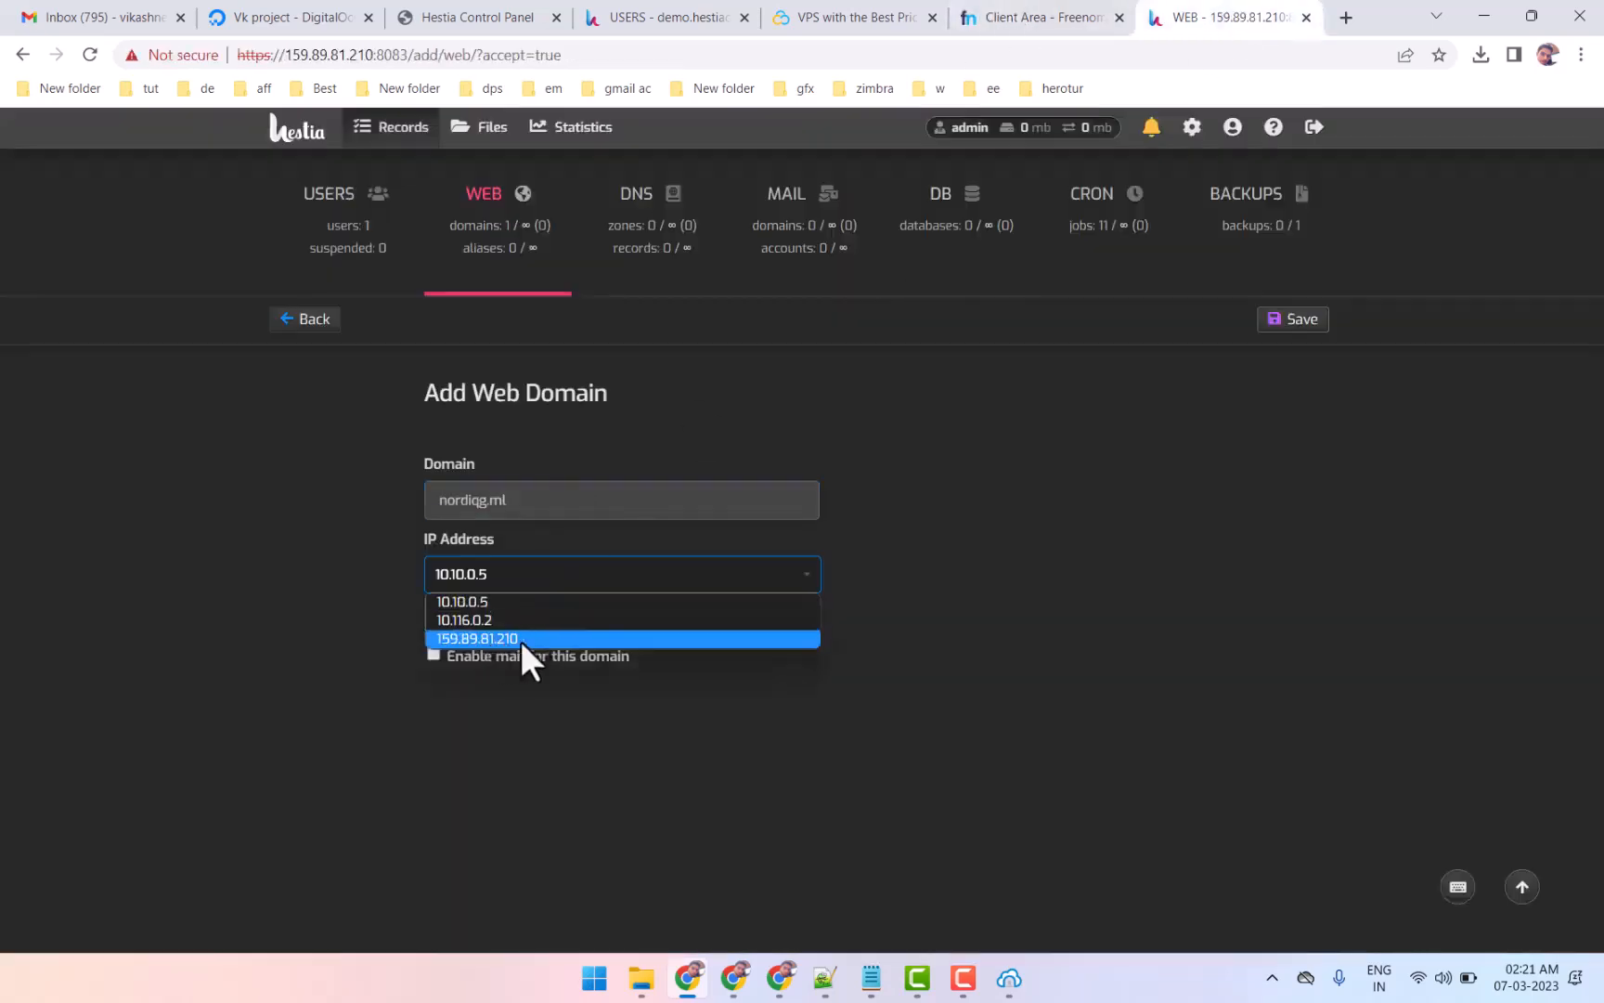
pyautogui.click(544, 638)
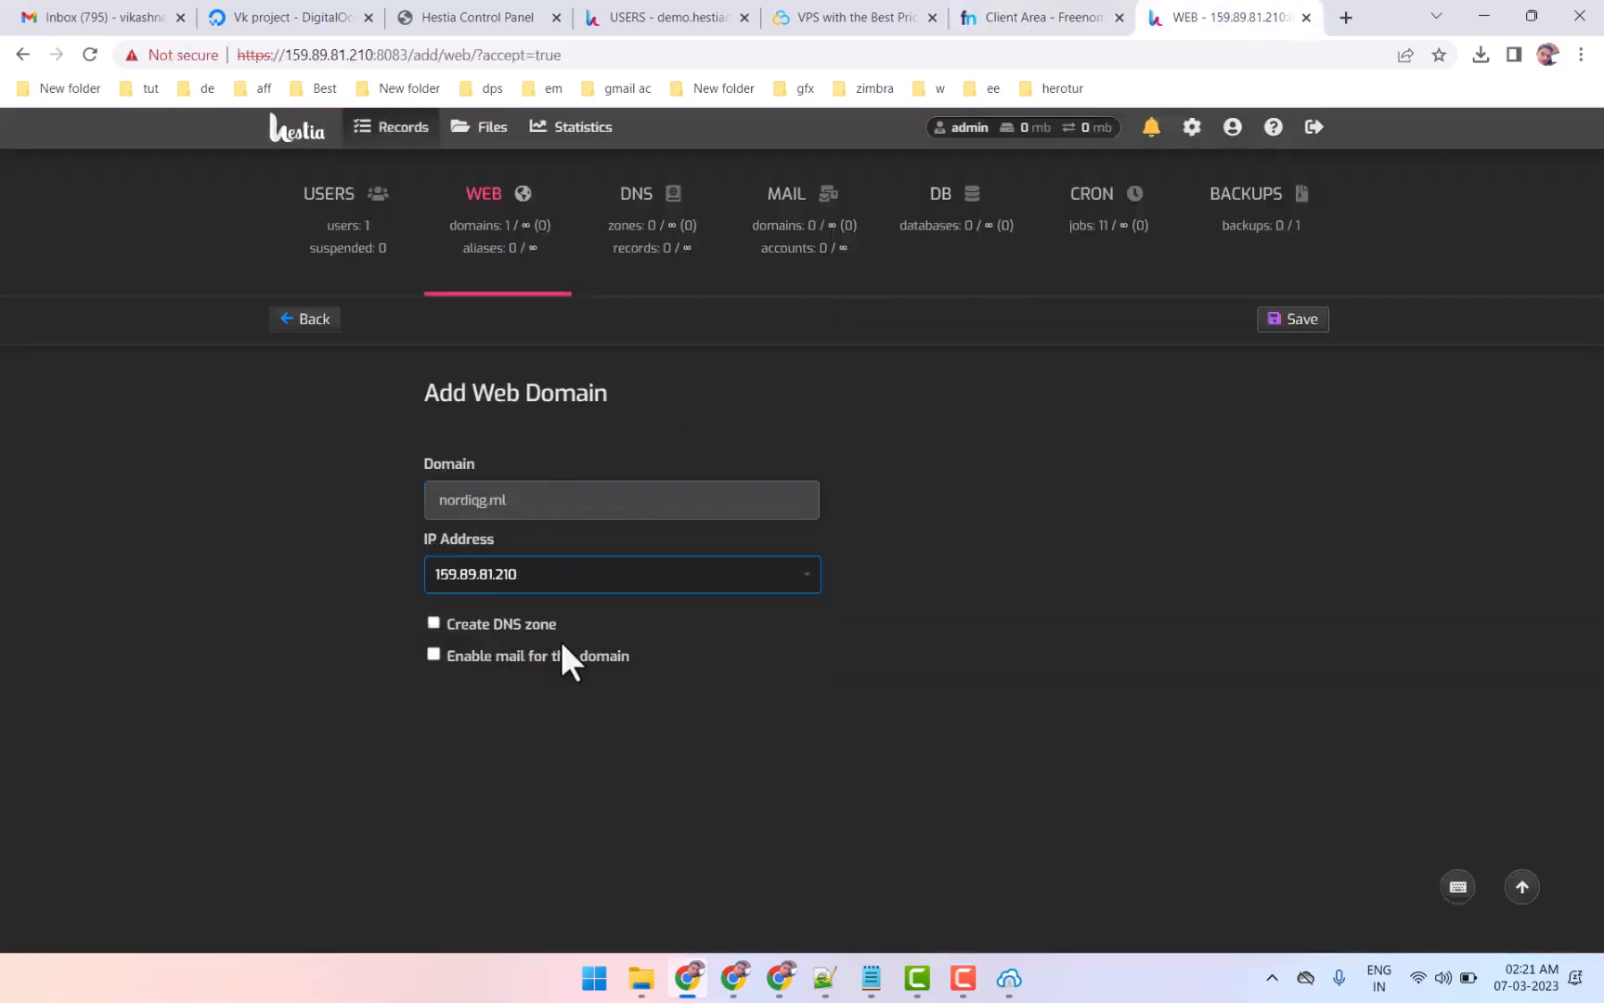
# Enable DNS zone creation and mail for the new domain, save it and return to the web domain list
pyautogui.click(434, 624)
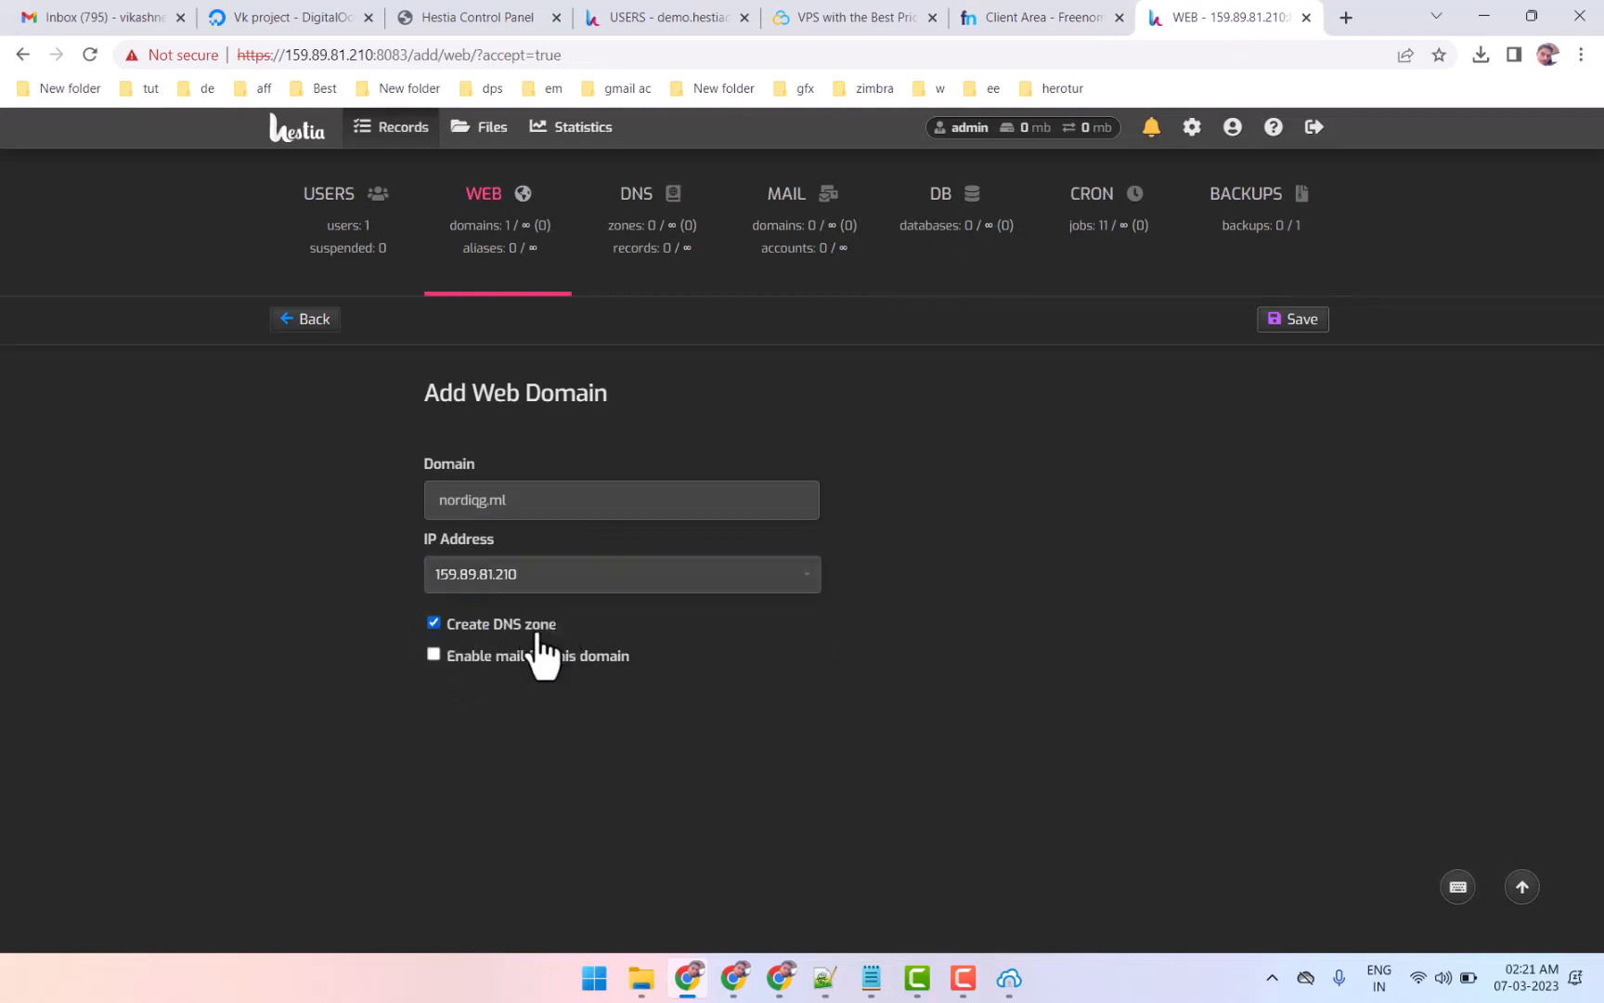
pyautogui.click(433, 656)
pyautogui.click(1281, 319)
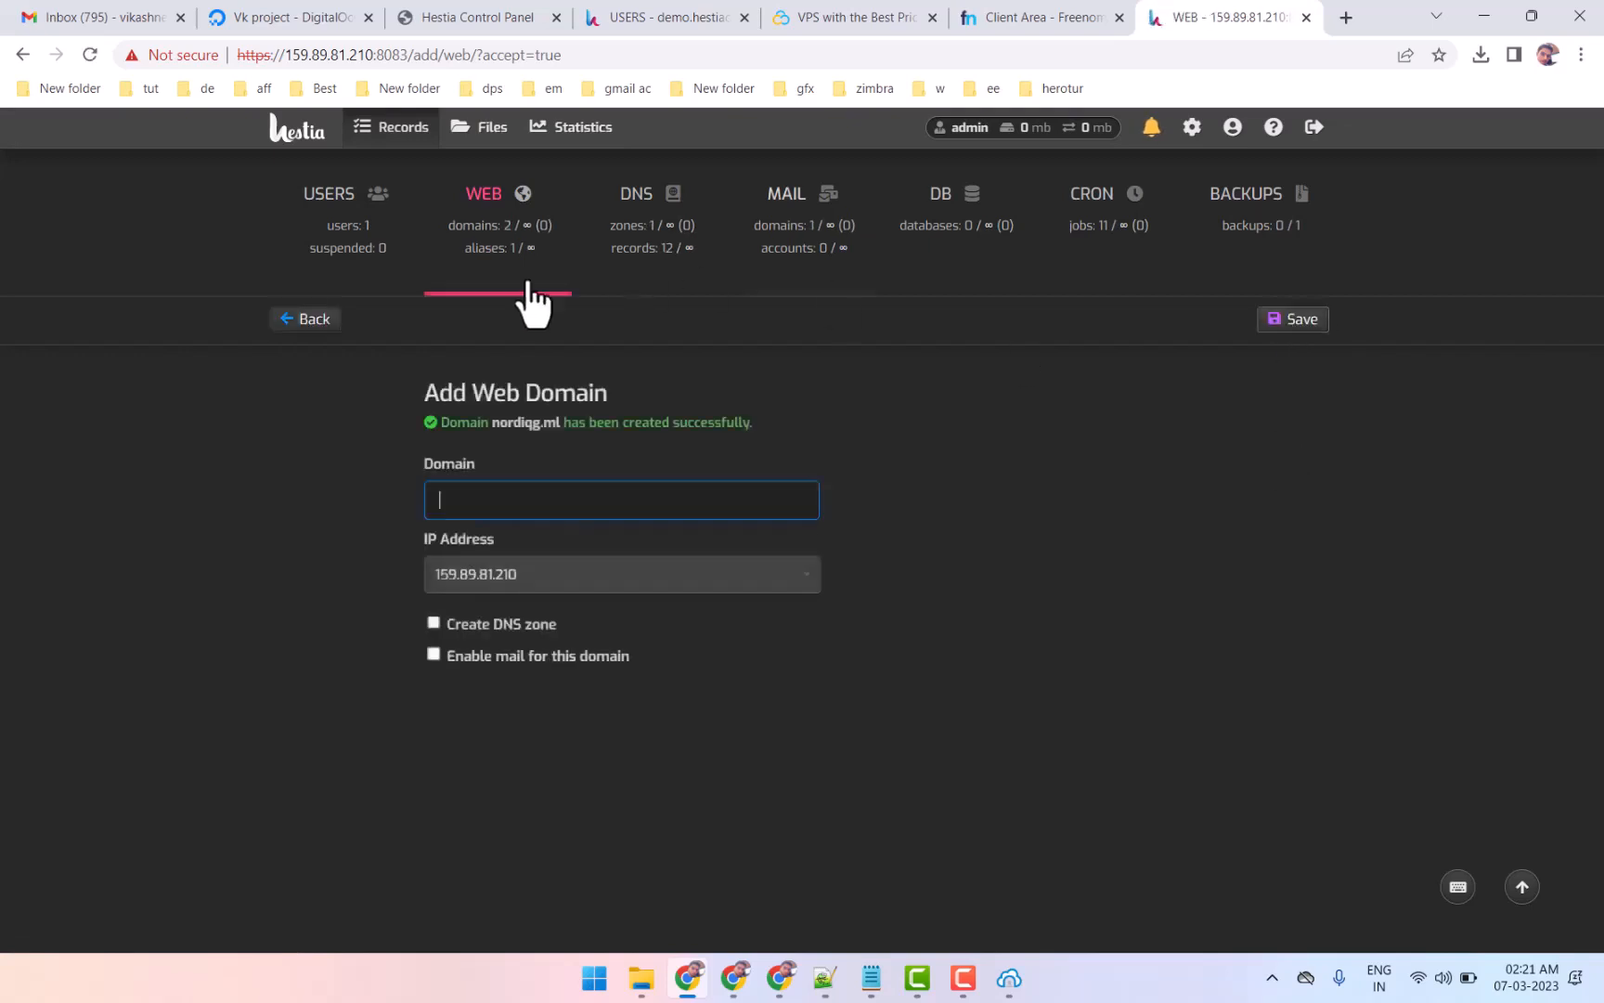
pyautogui.click(484, 267)
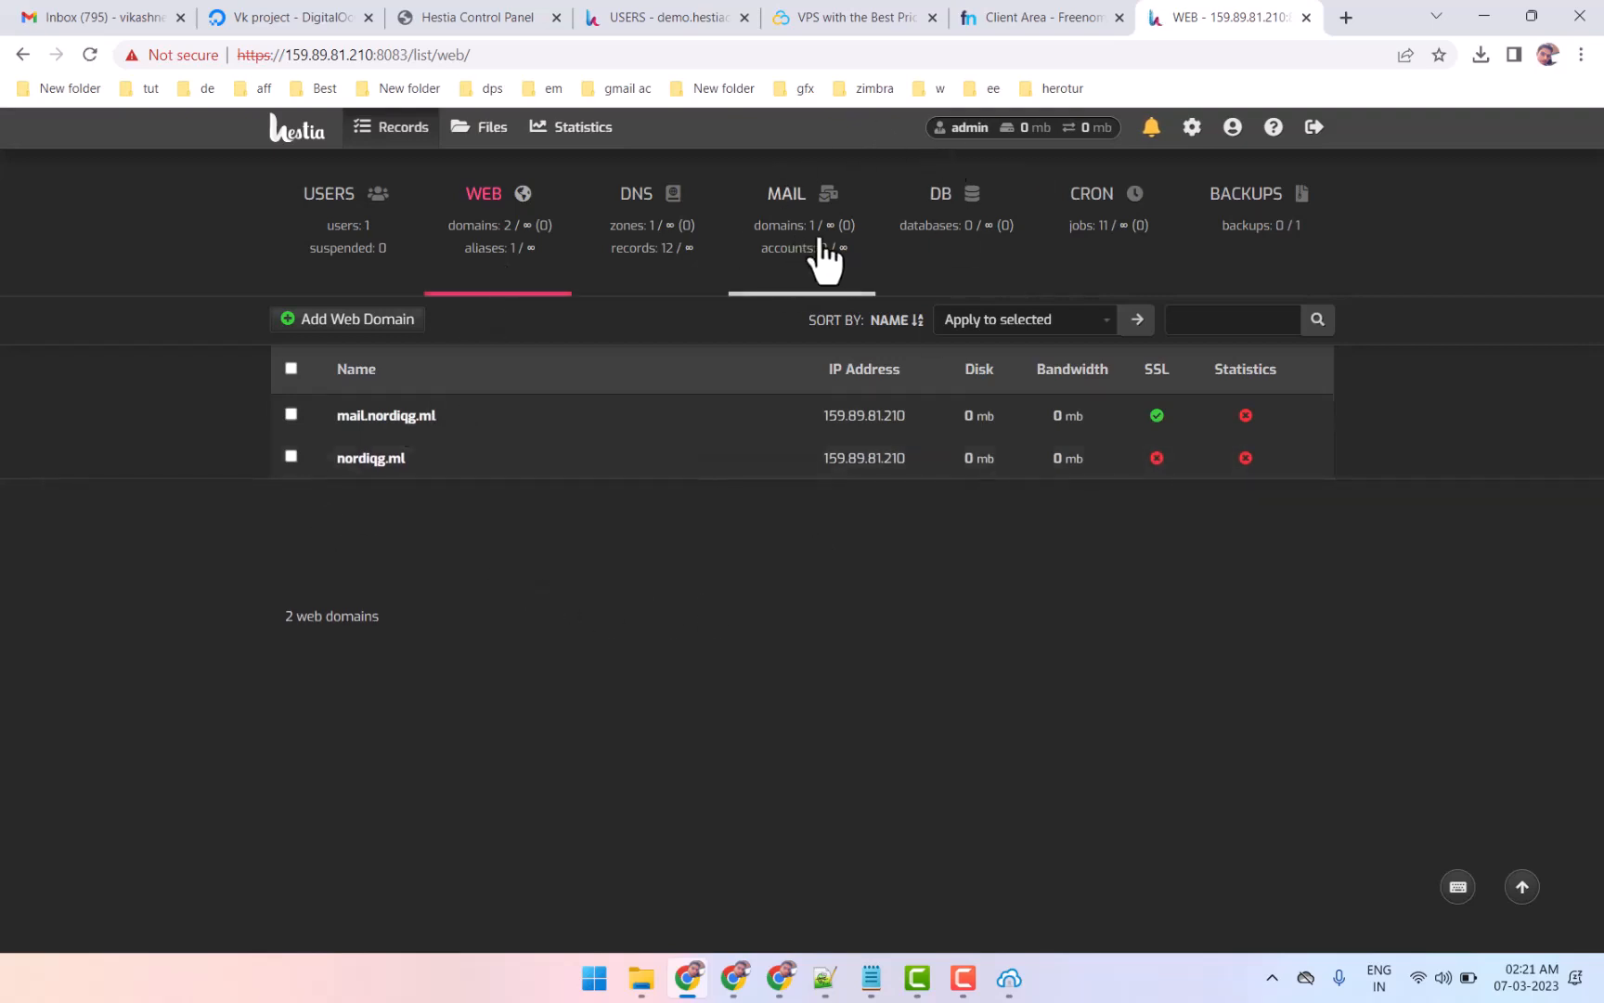
# Open the MXToolbox blacklist page in a new tab and run a blacklist check on nordiqg.ml copied from Freenom
pyautogui.click(1341, 14)
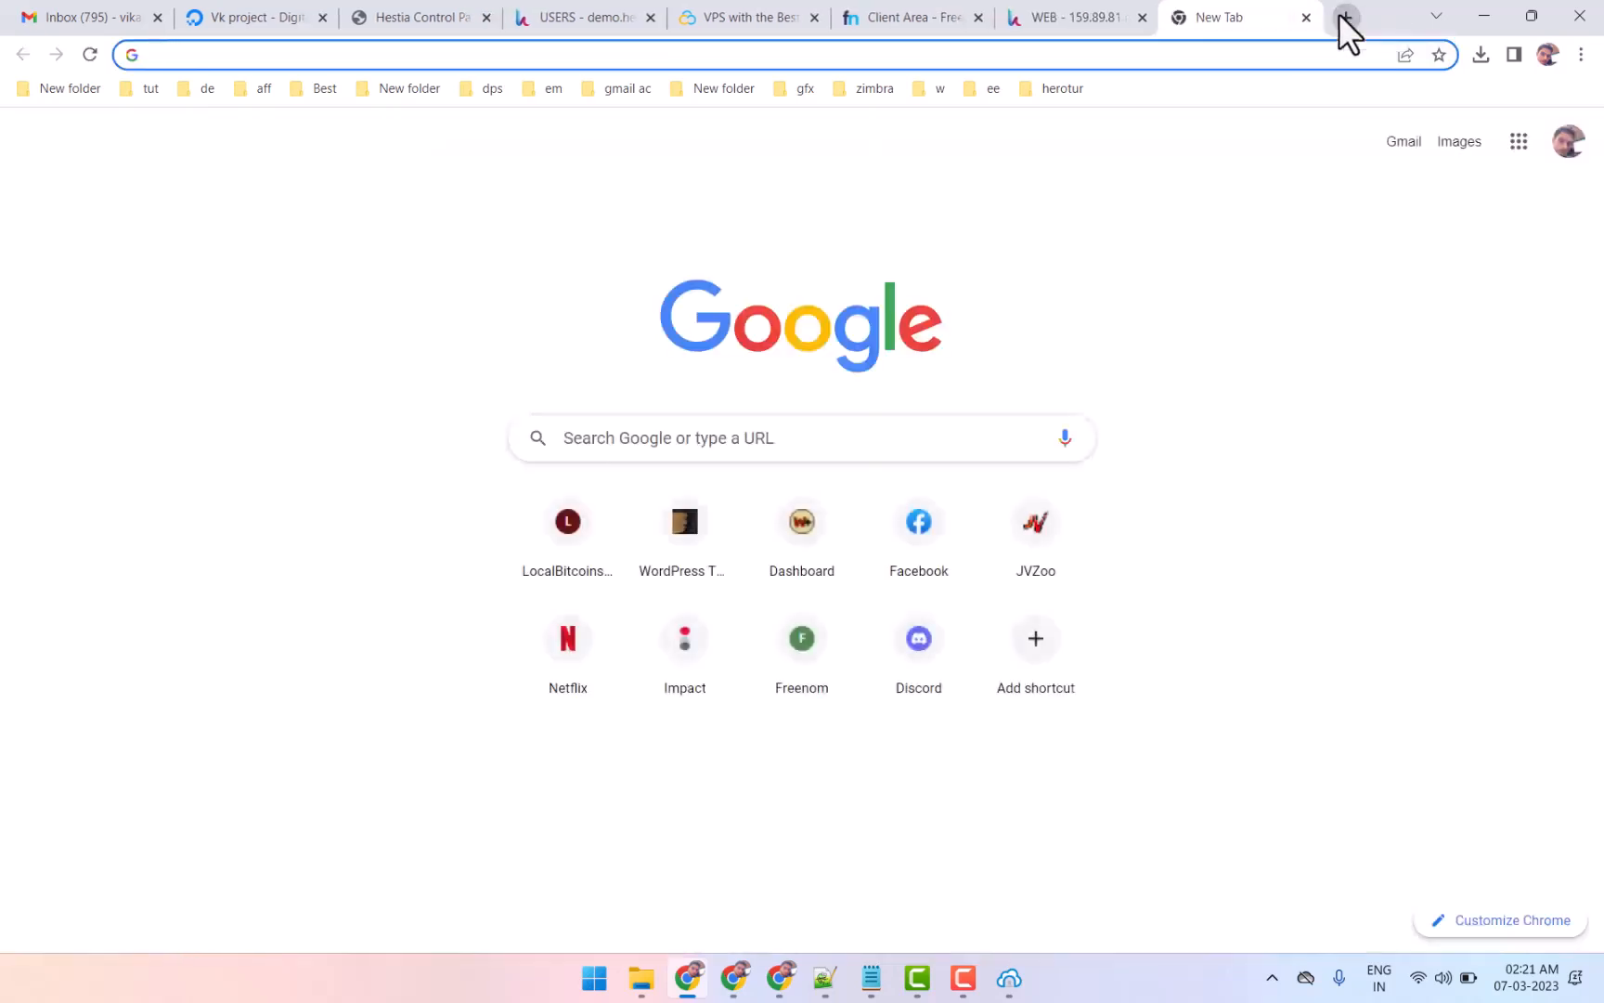
pyautogui.write('mx')
pyautogui.press('Return')
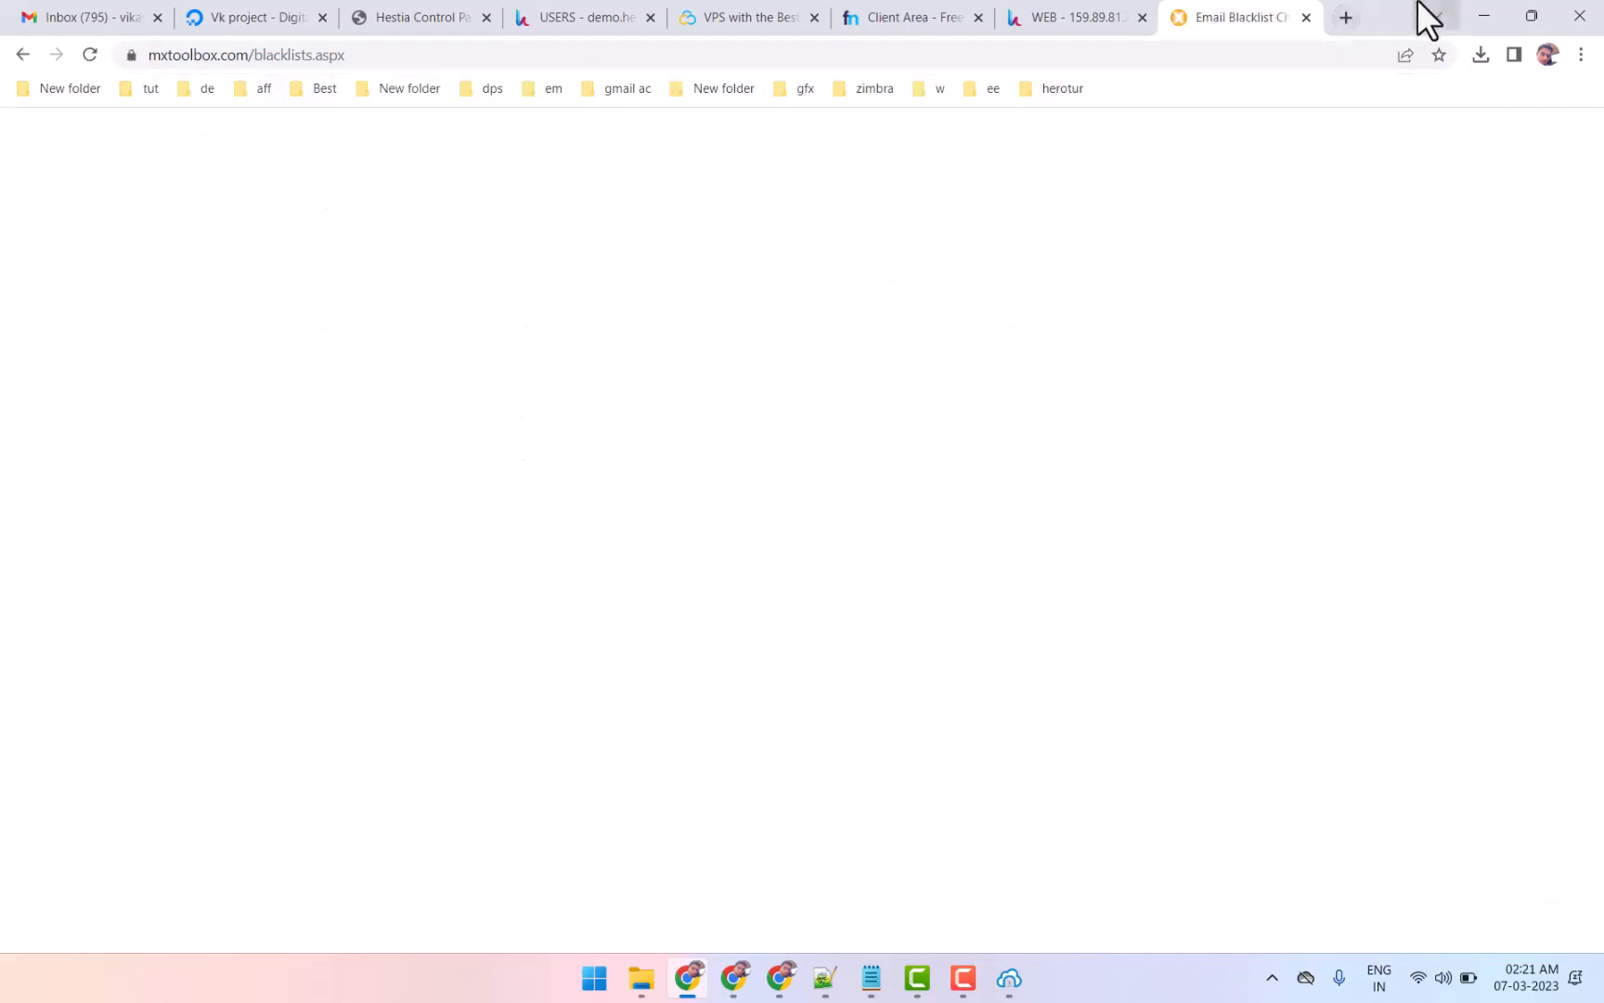
pyautogui.click(960, 17)
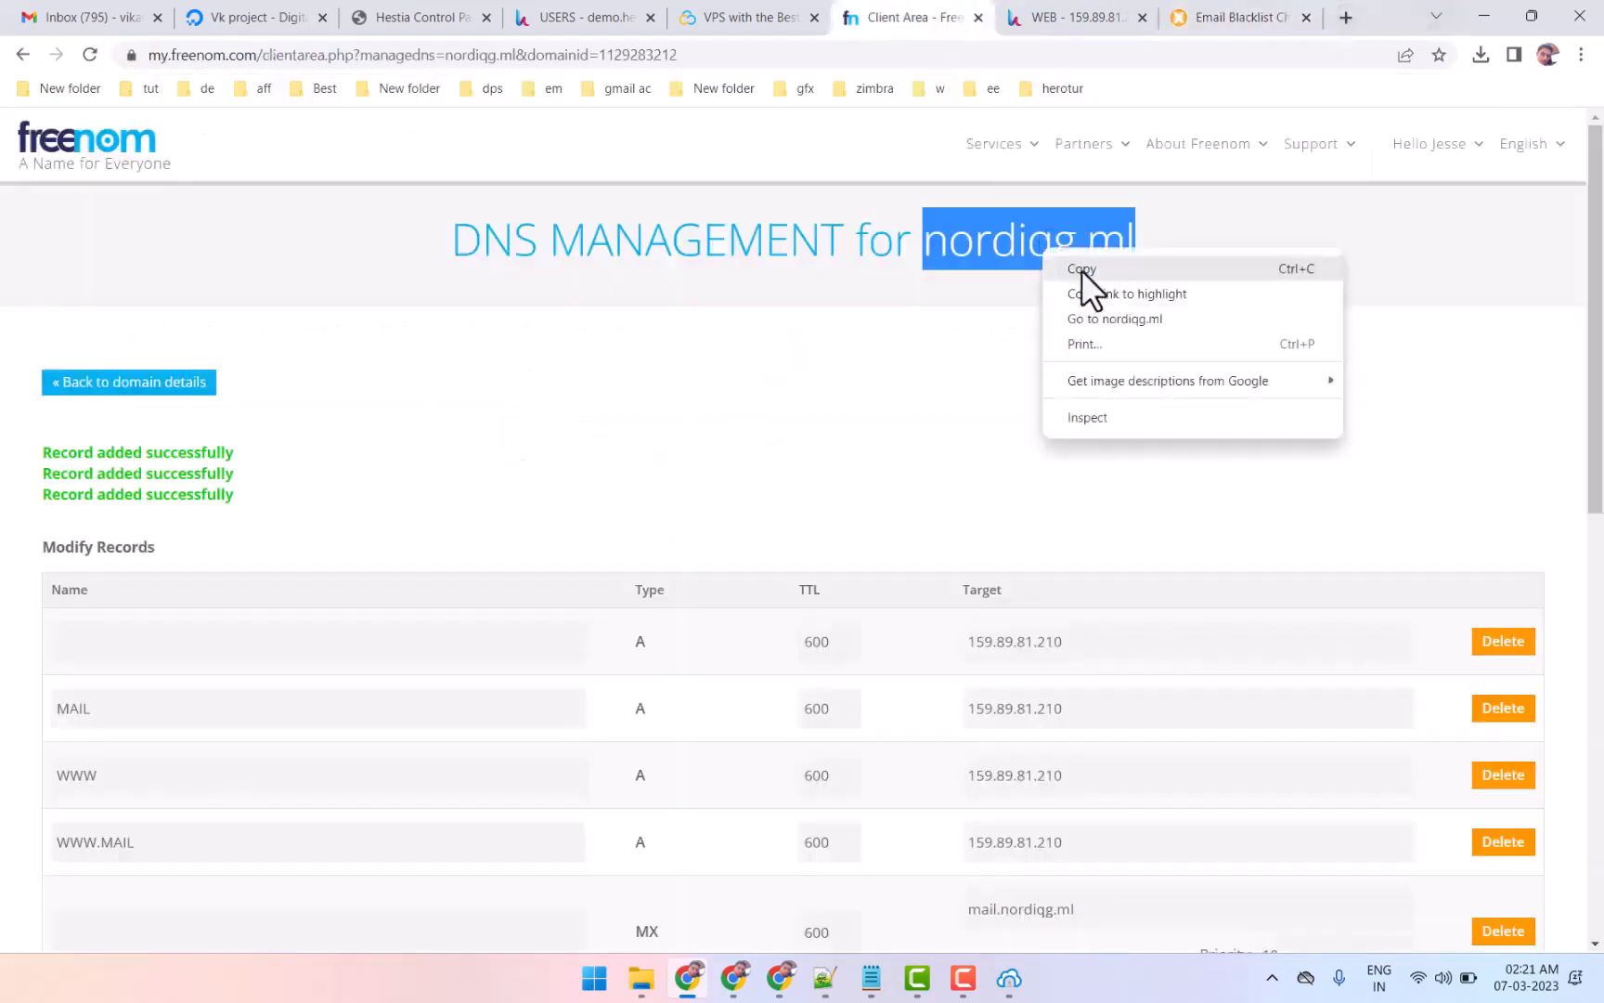
pyautogui.click(1082, 272)
pyautogui.moveTo(1220, 8); pyautogui.dragTo(1067, 9)
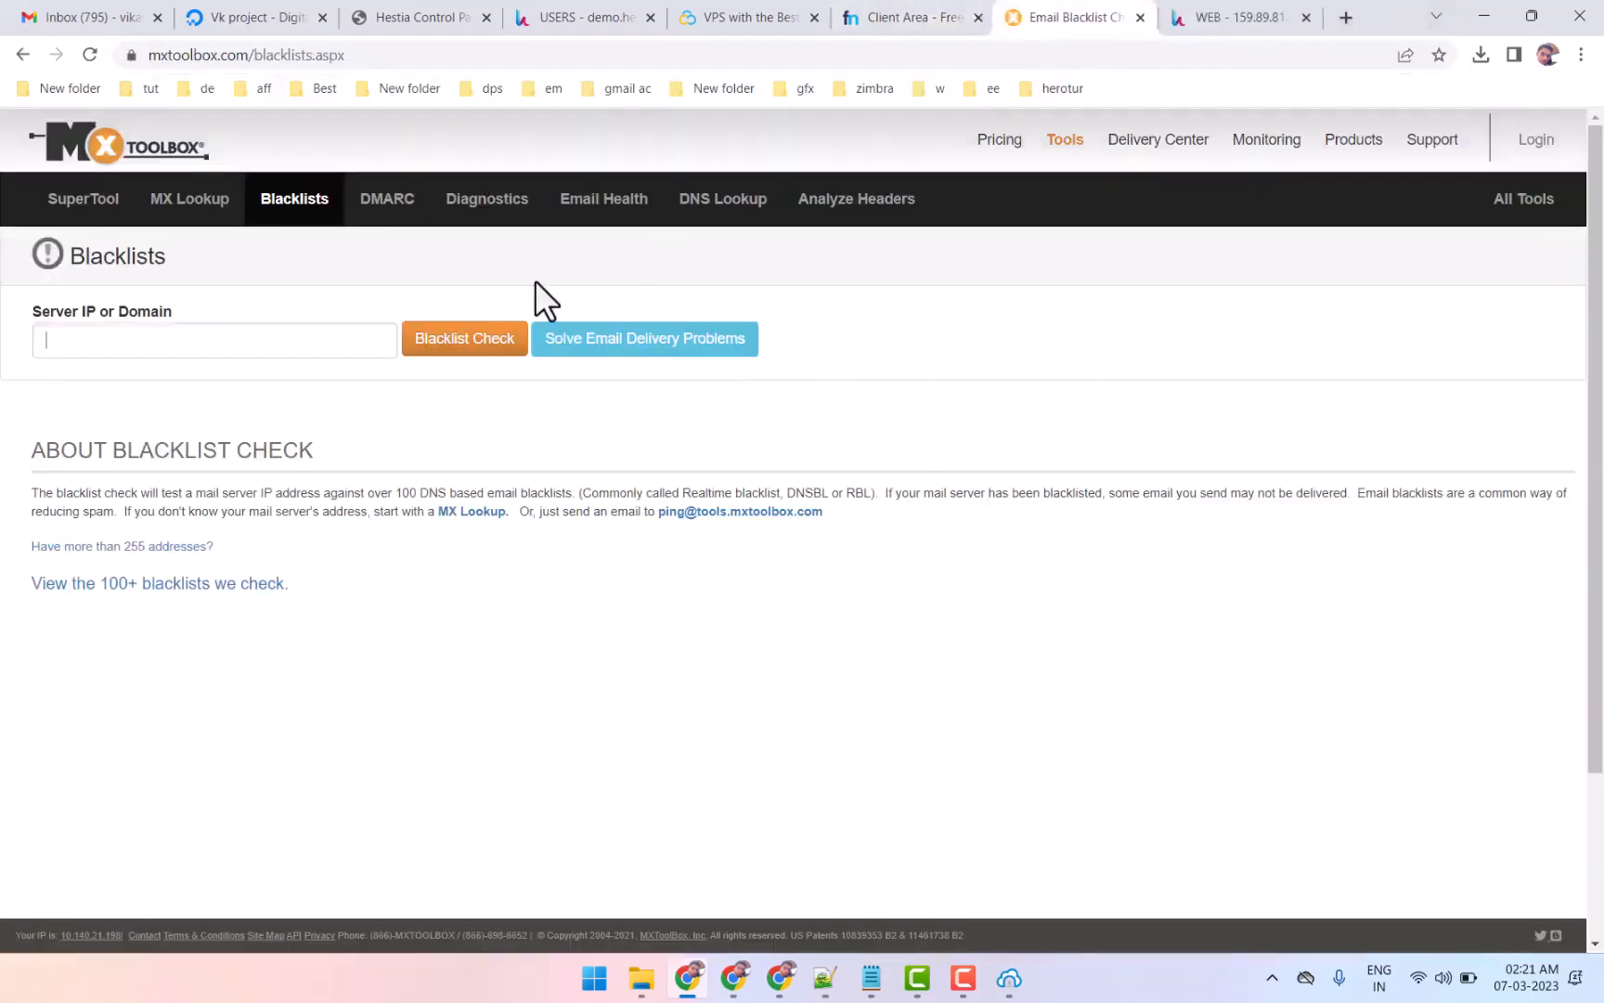
pyautogui.rightClick(326, 337)
pyautogui.click(386, 501)
pyautogui.click(468, 362)
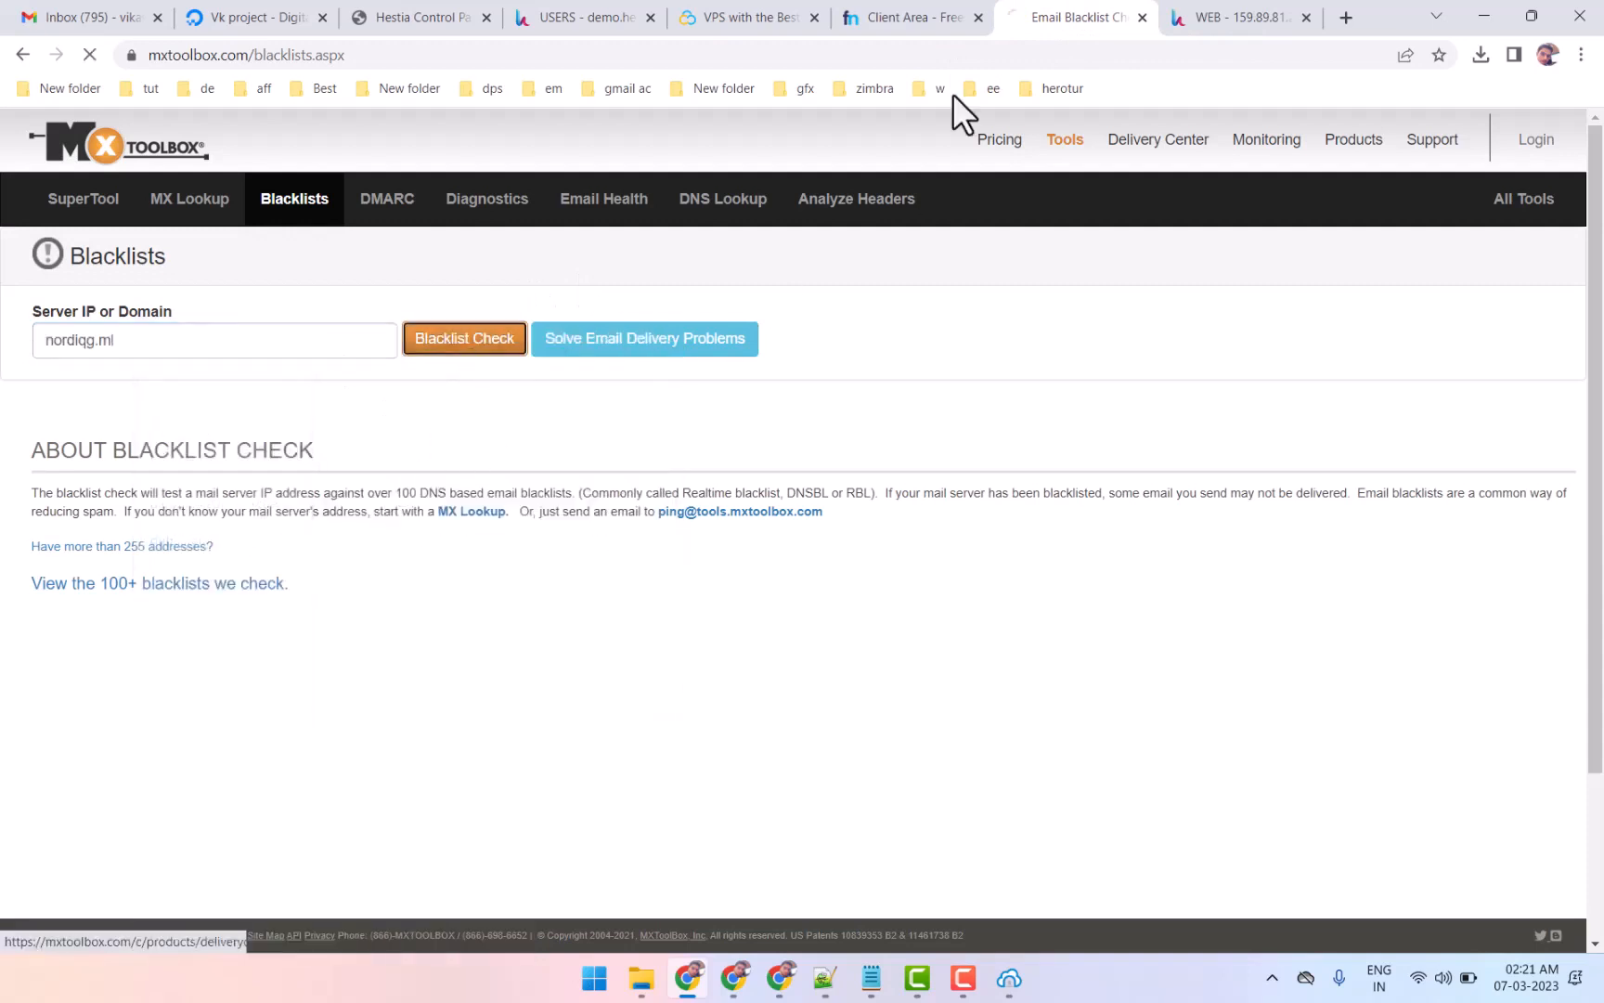
# Compare the IP address nordiqg.ml resolves to in MXToolbox with its Freenom A record, and close the MXToolbox page
pyautogui.click(906, 18)
pyautogui.doubleClick(1064, 647)
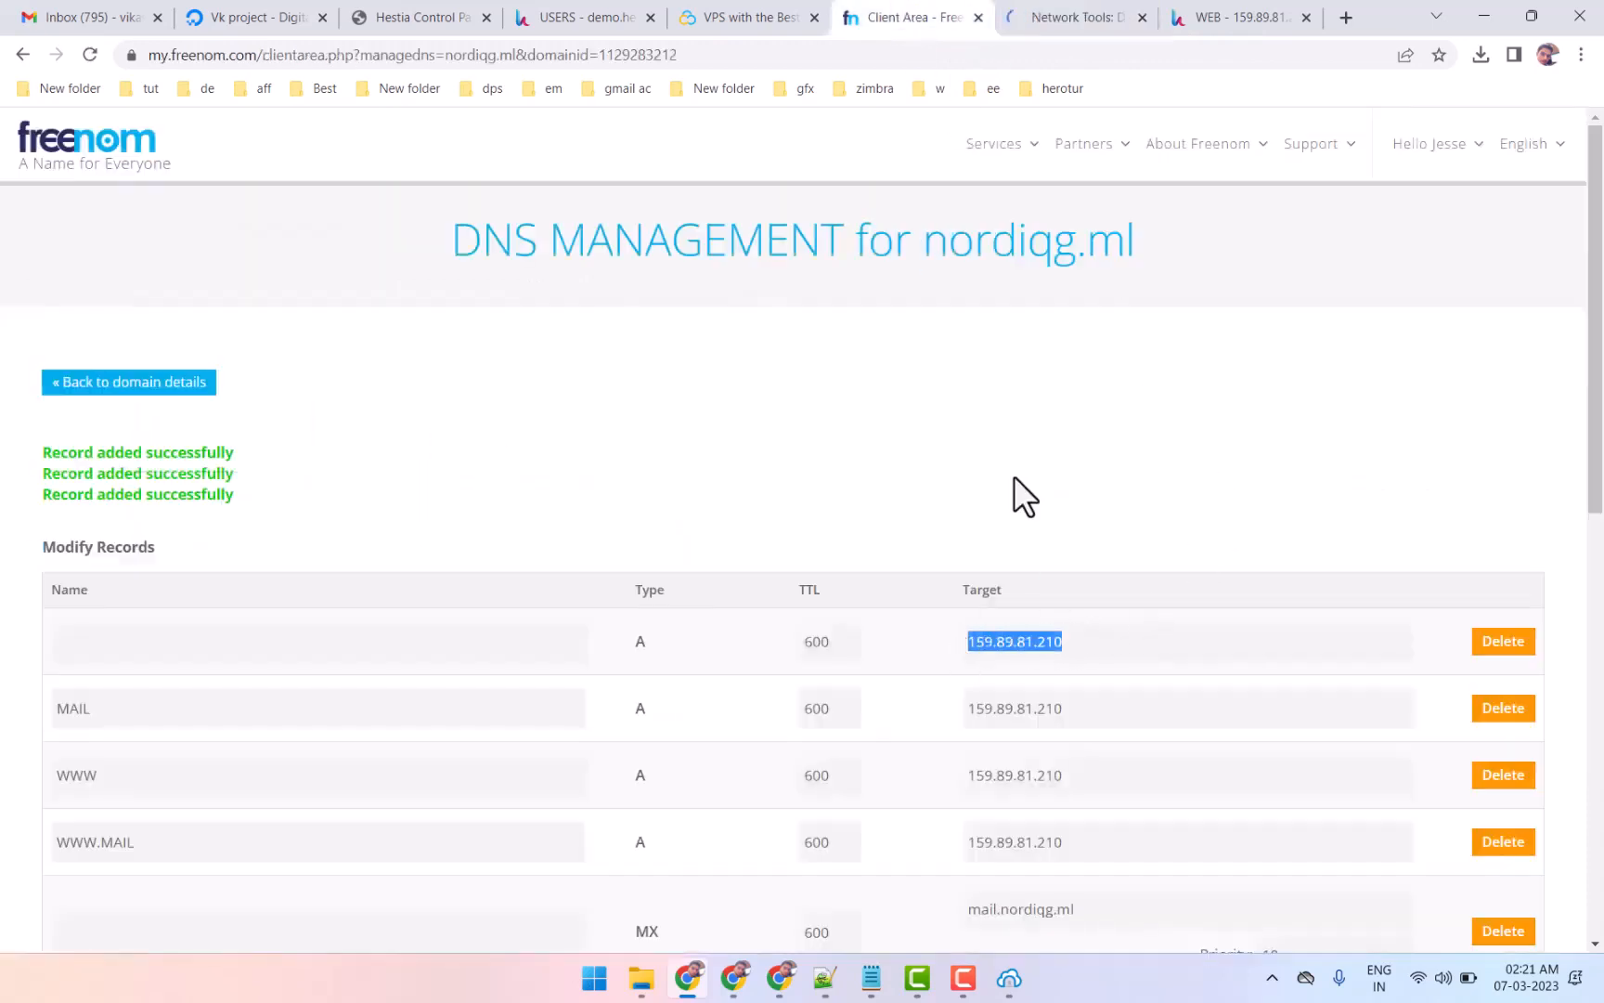
pyautogui.moveTo(947, 249); pyautogui.dragTo(1153, 259)
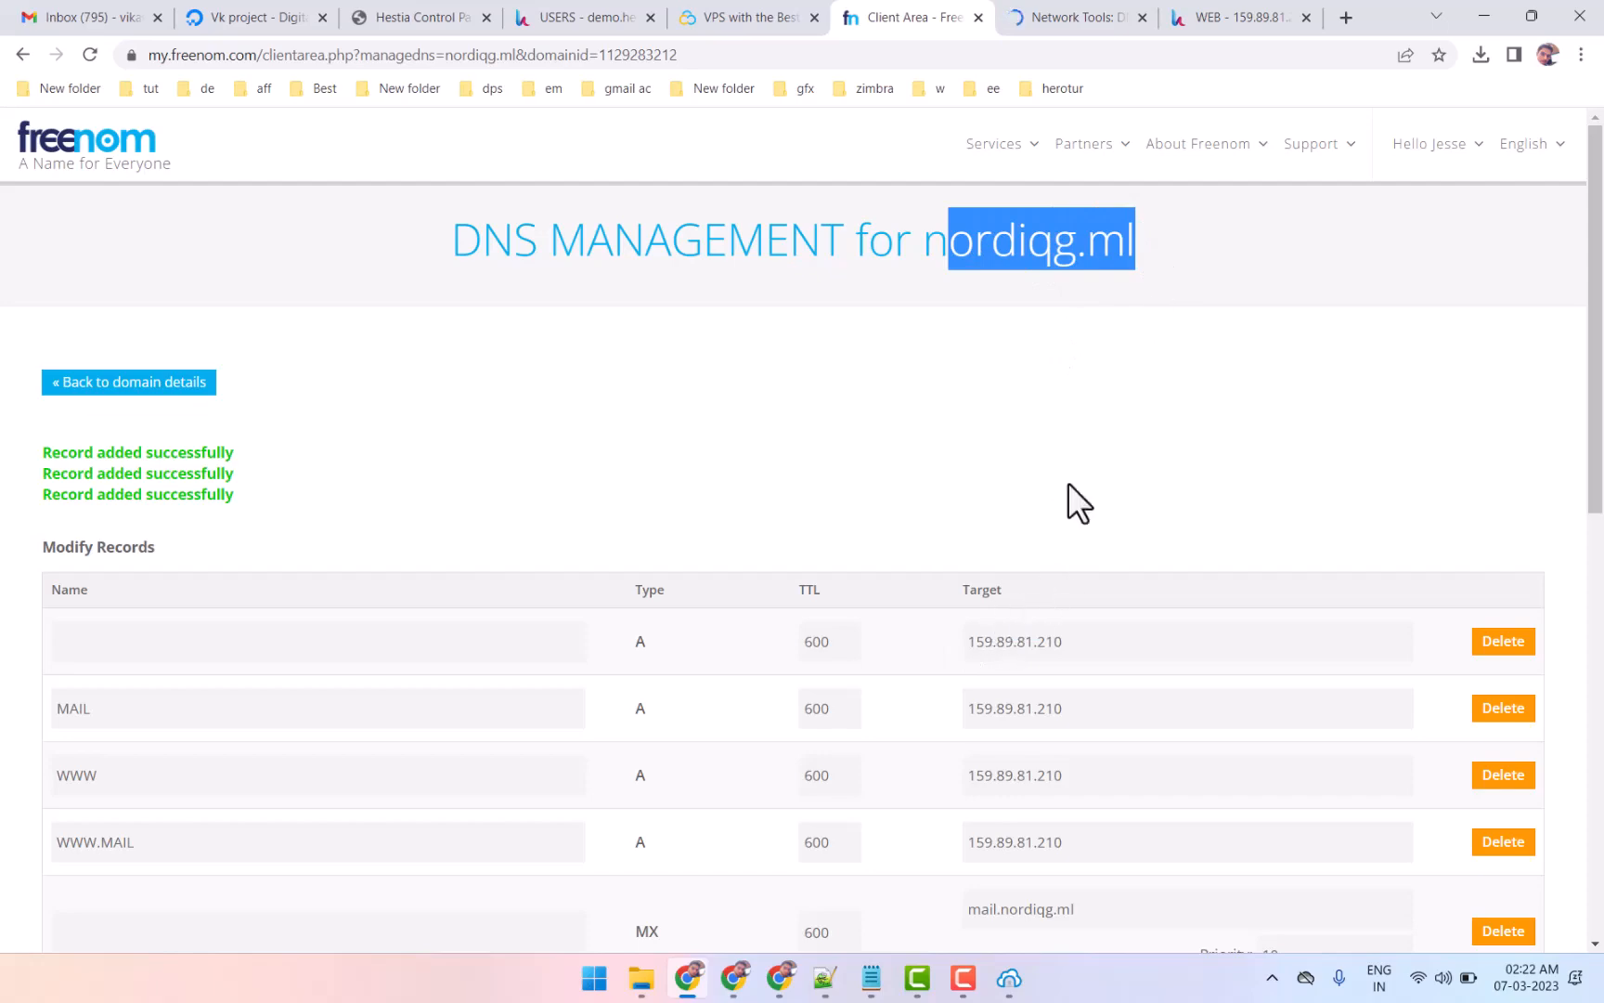
pyautogui.click(1066, 17)
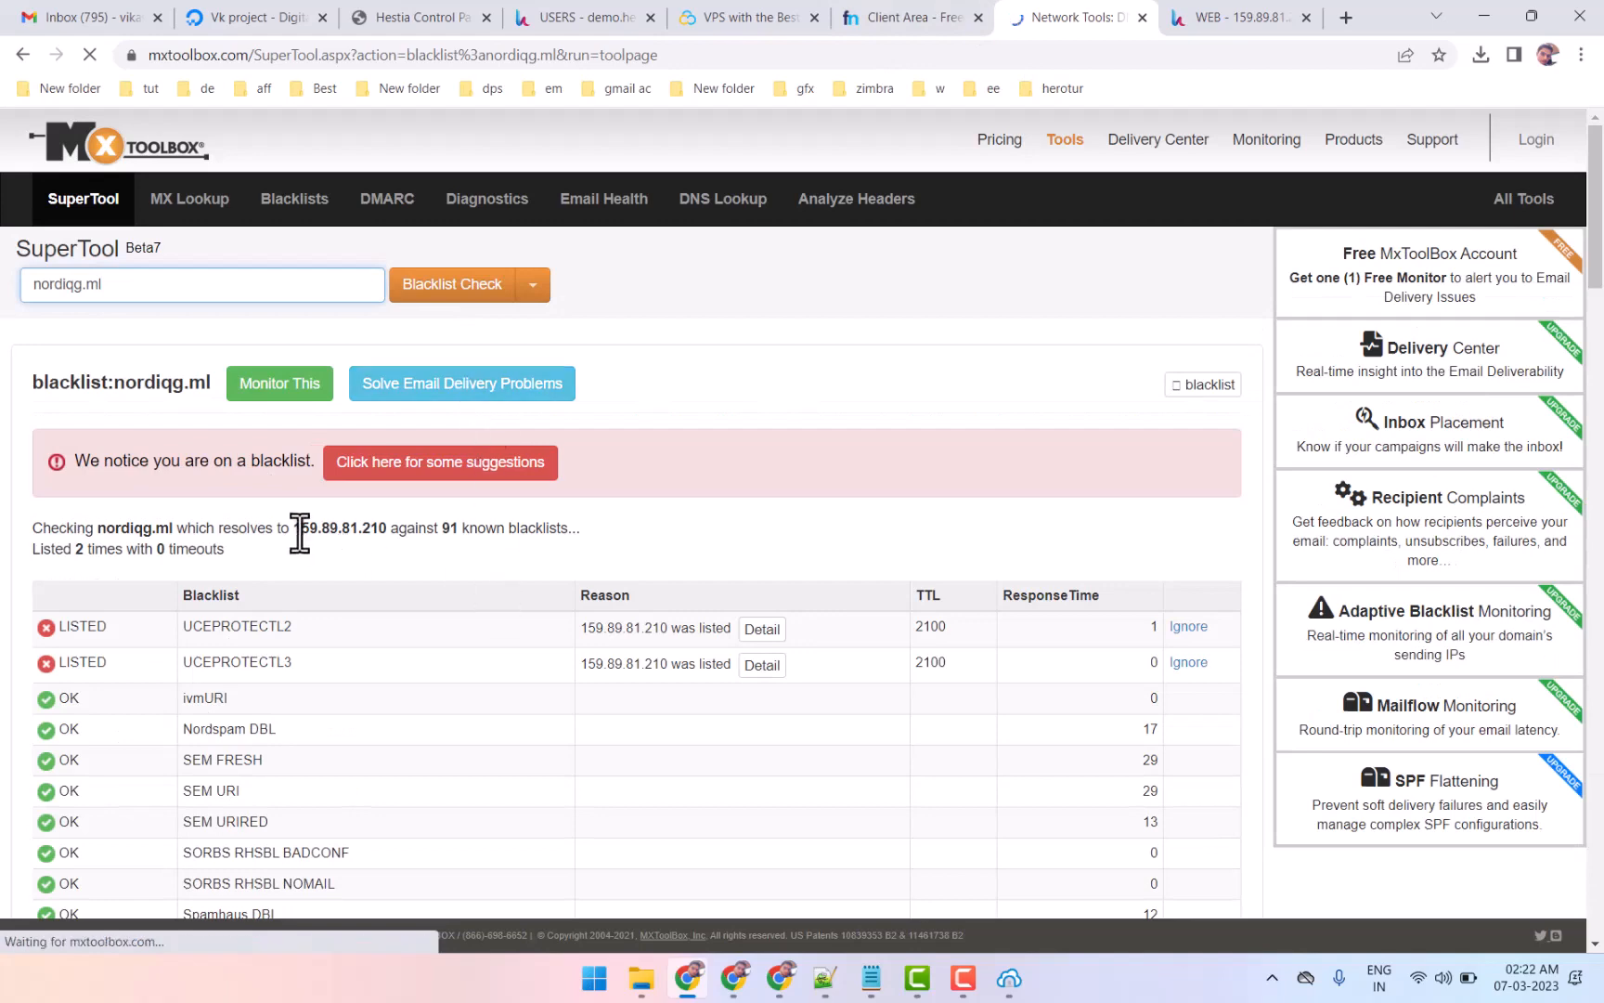
pyautogui.moveTo(294, 527); pyautogui.dragTo(377, 529)
pyautogui.click(377, 530)
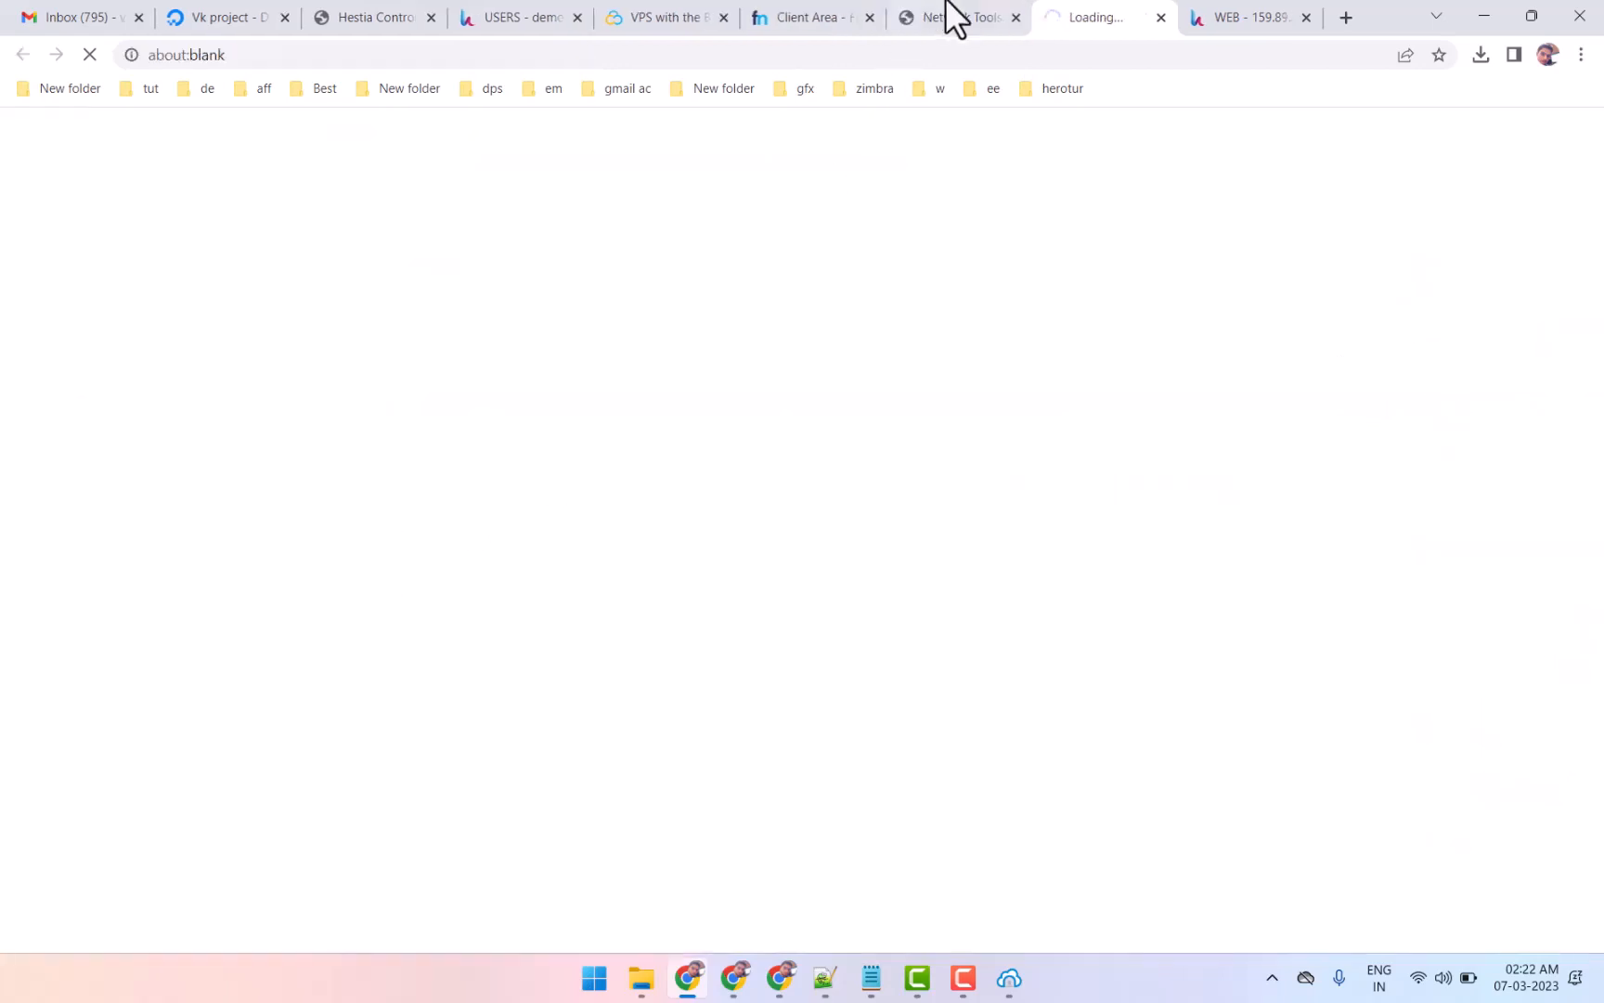
pyautogui.click(945, 14)
pyautogui.click(1154, 17)
pyautogui.click(831, 1)
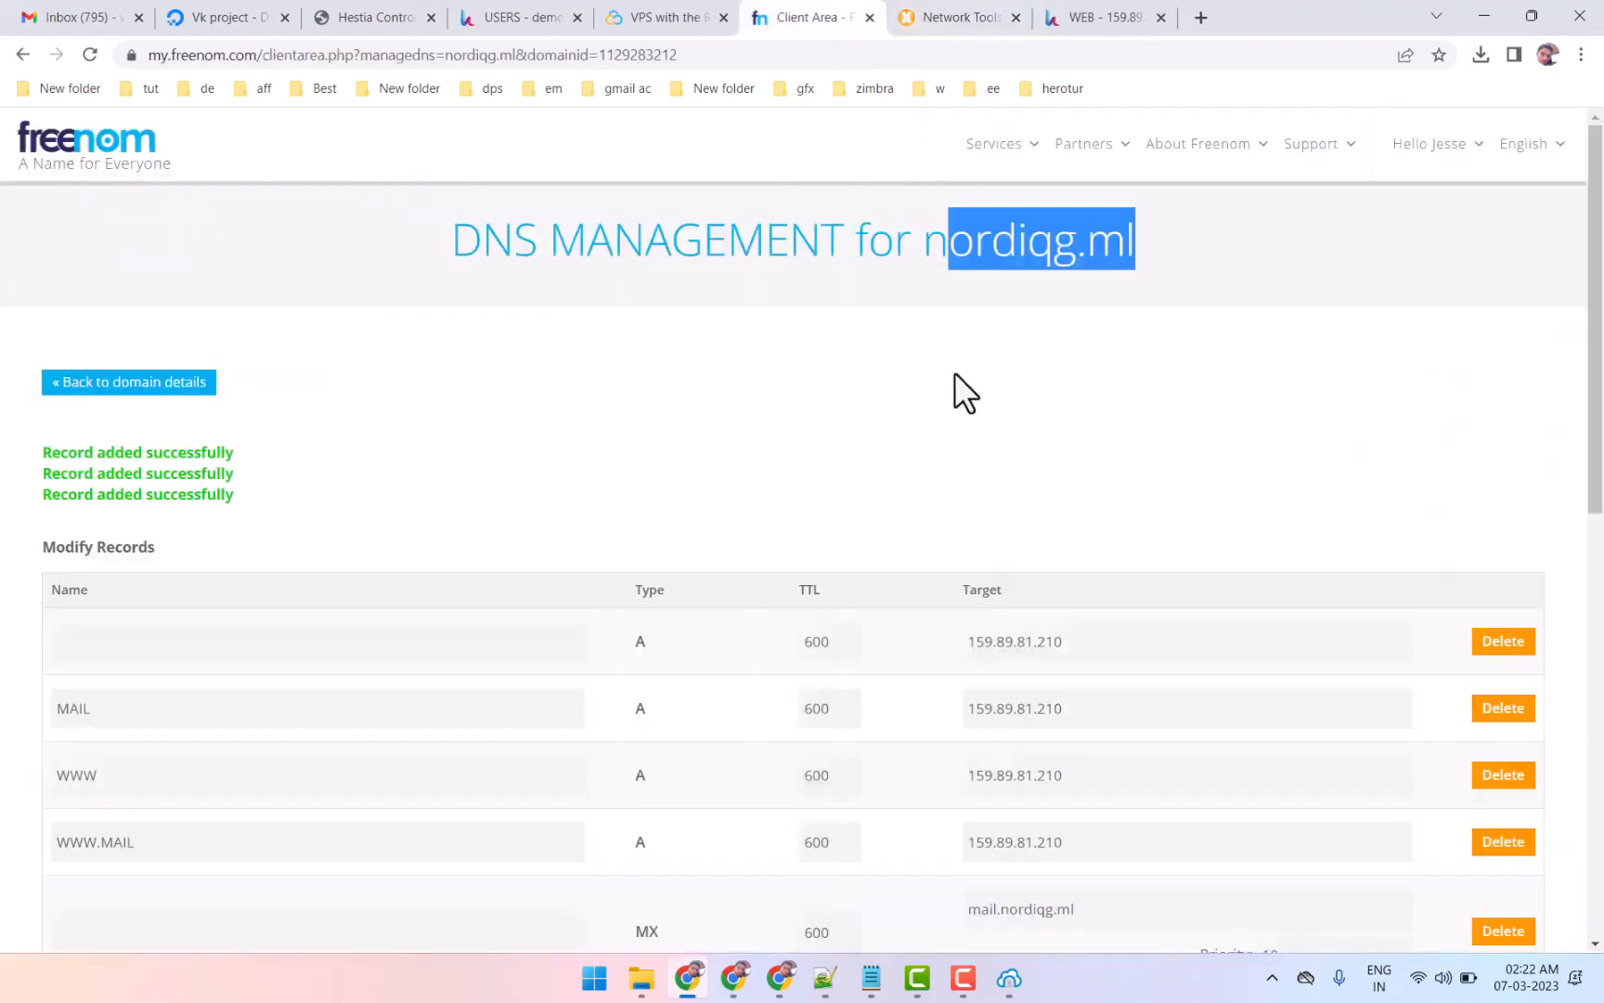
pyautogui.click(1041, 18)
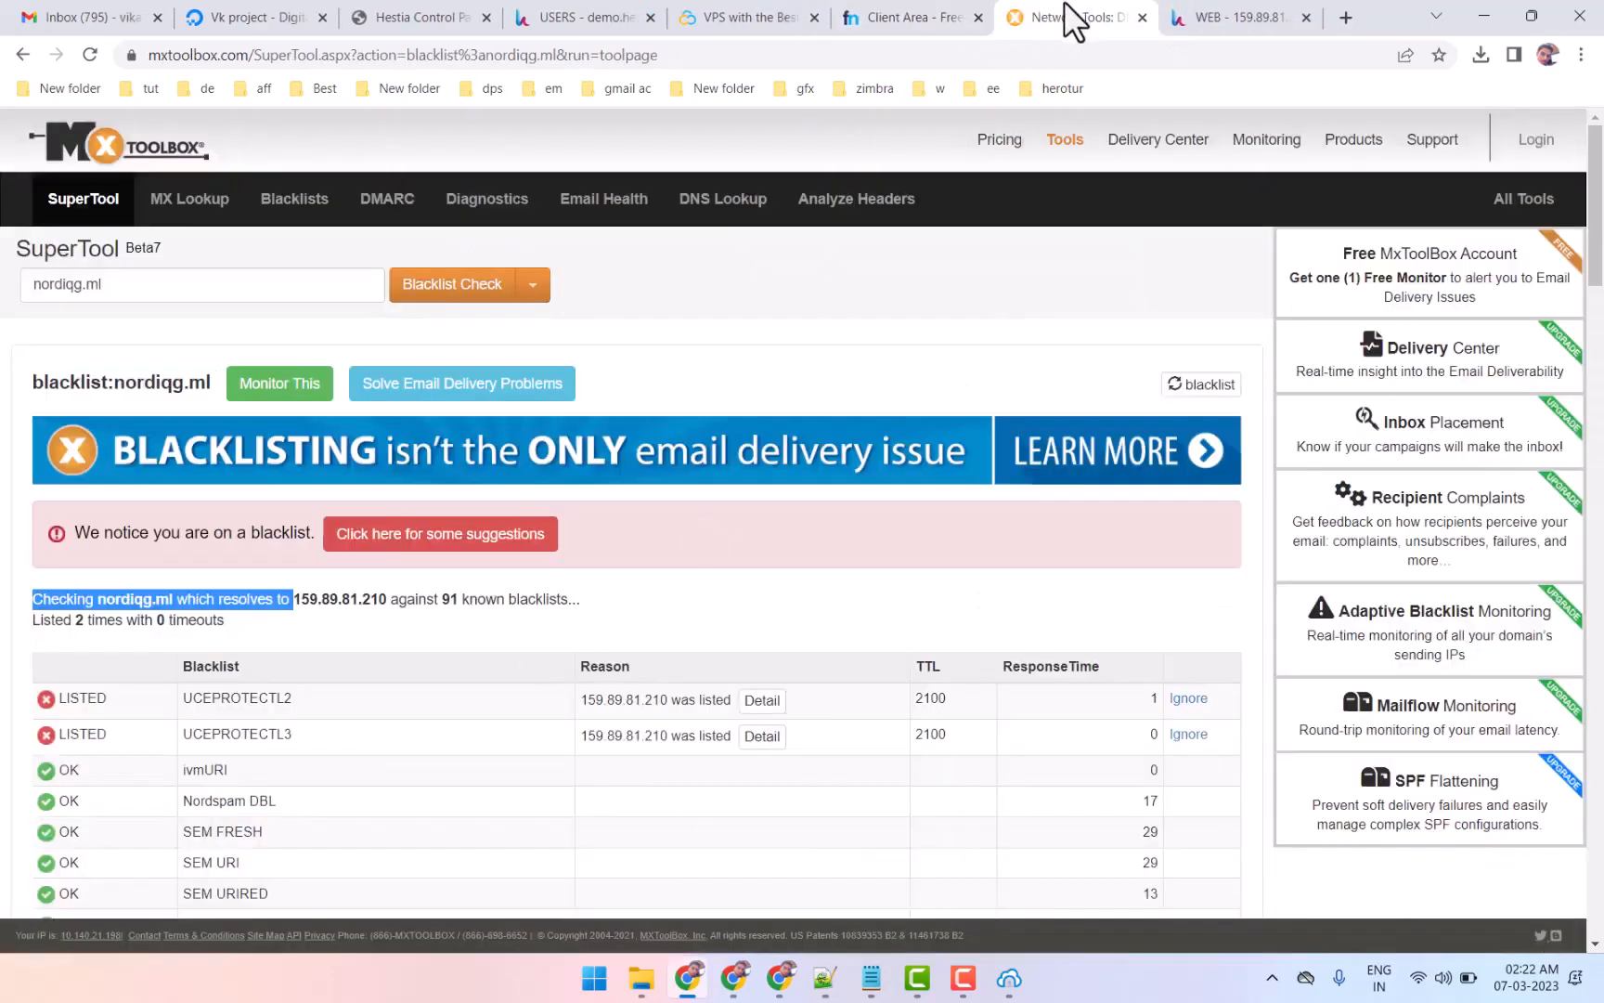
pyautogui.click(1145, 19)
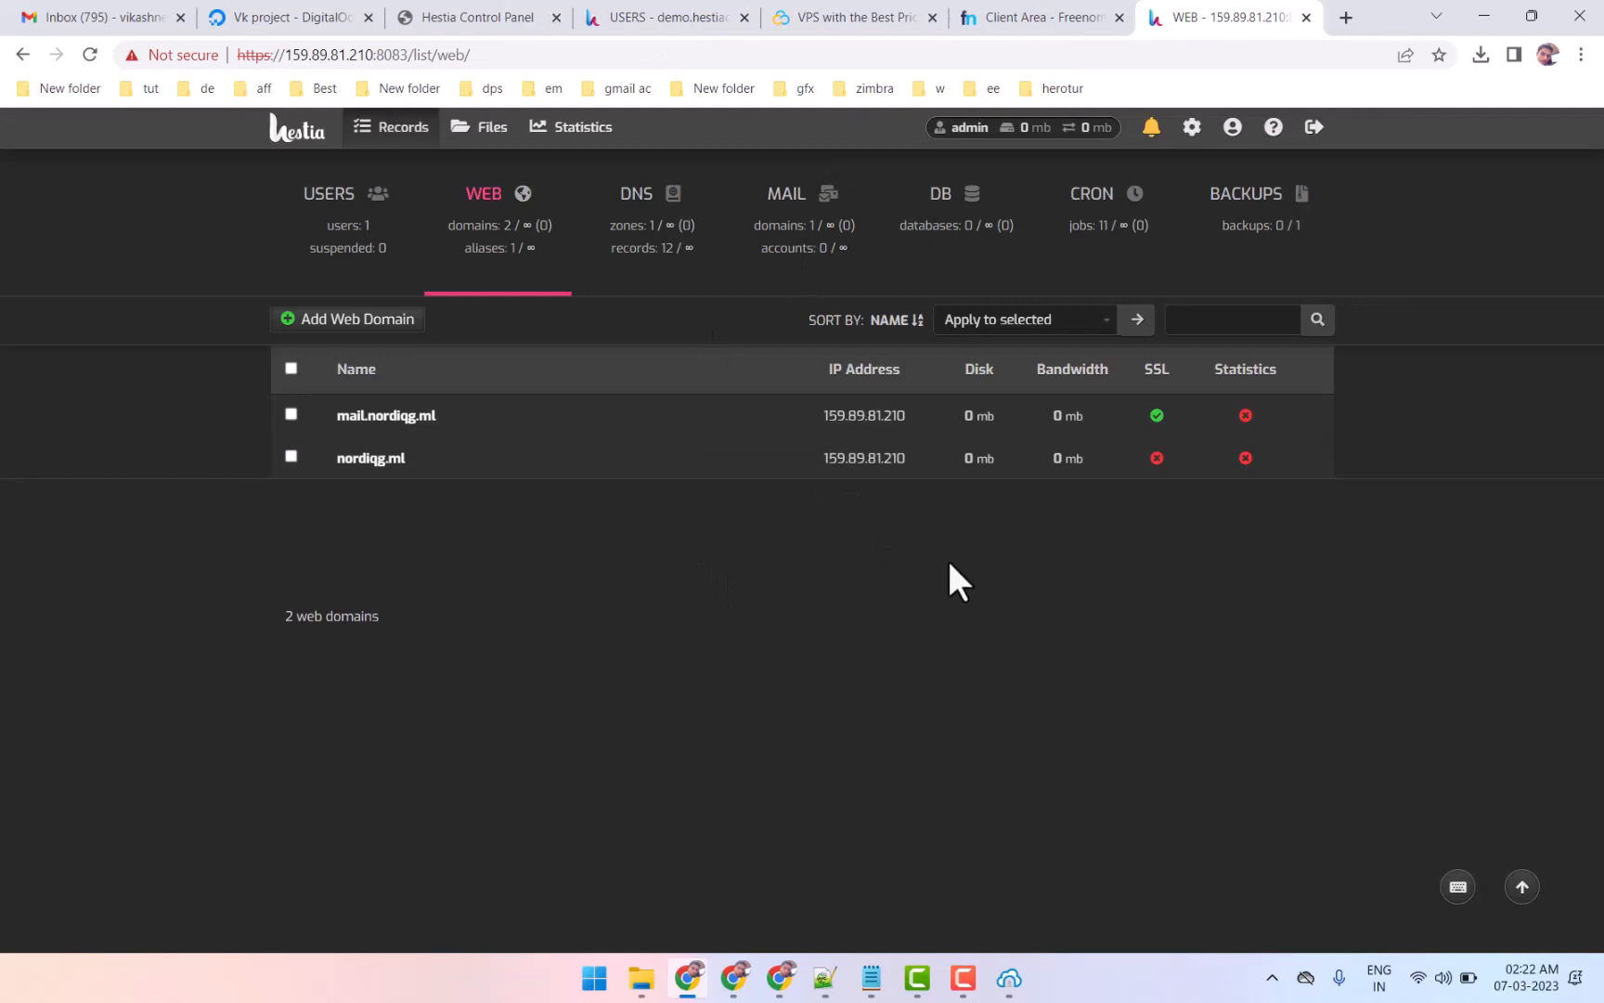
# Enable SSL with a Let's Encrypt certificate for the nordiqg.ml web domain, turn off automatic HTTPS redirection, save and return to the domain list
pyautogui.moveTo(1172, 366); pyautogui.dragTo(1178, 368)
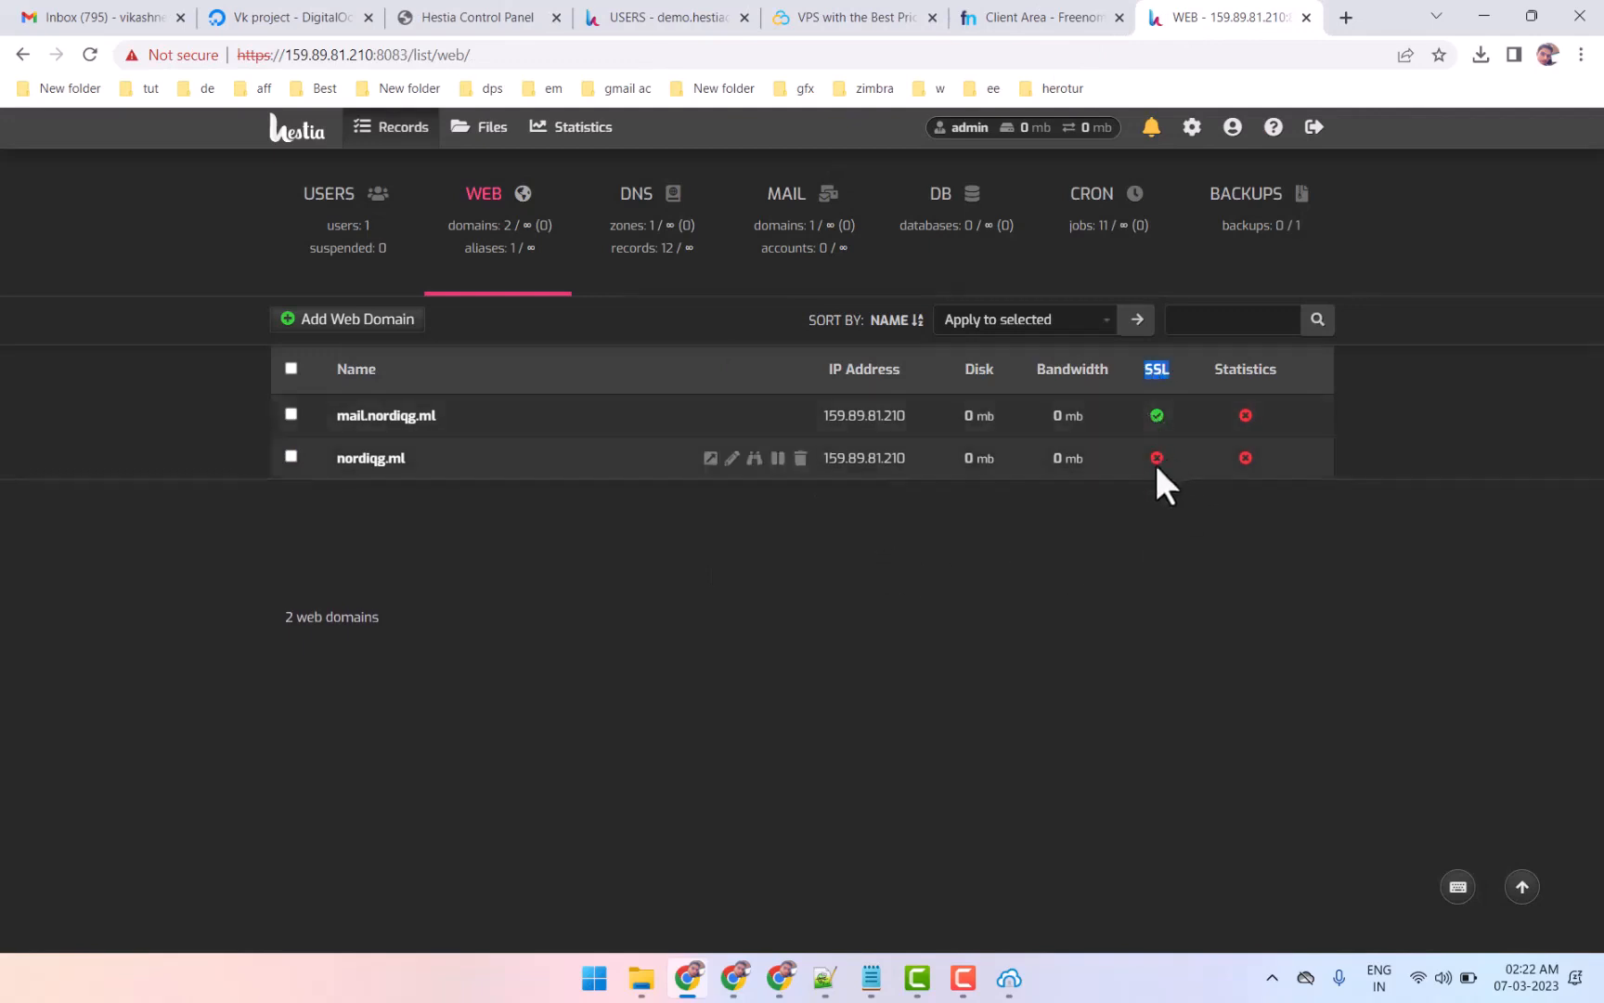
pyautogui.click(730, 459)
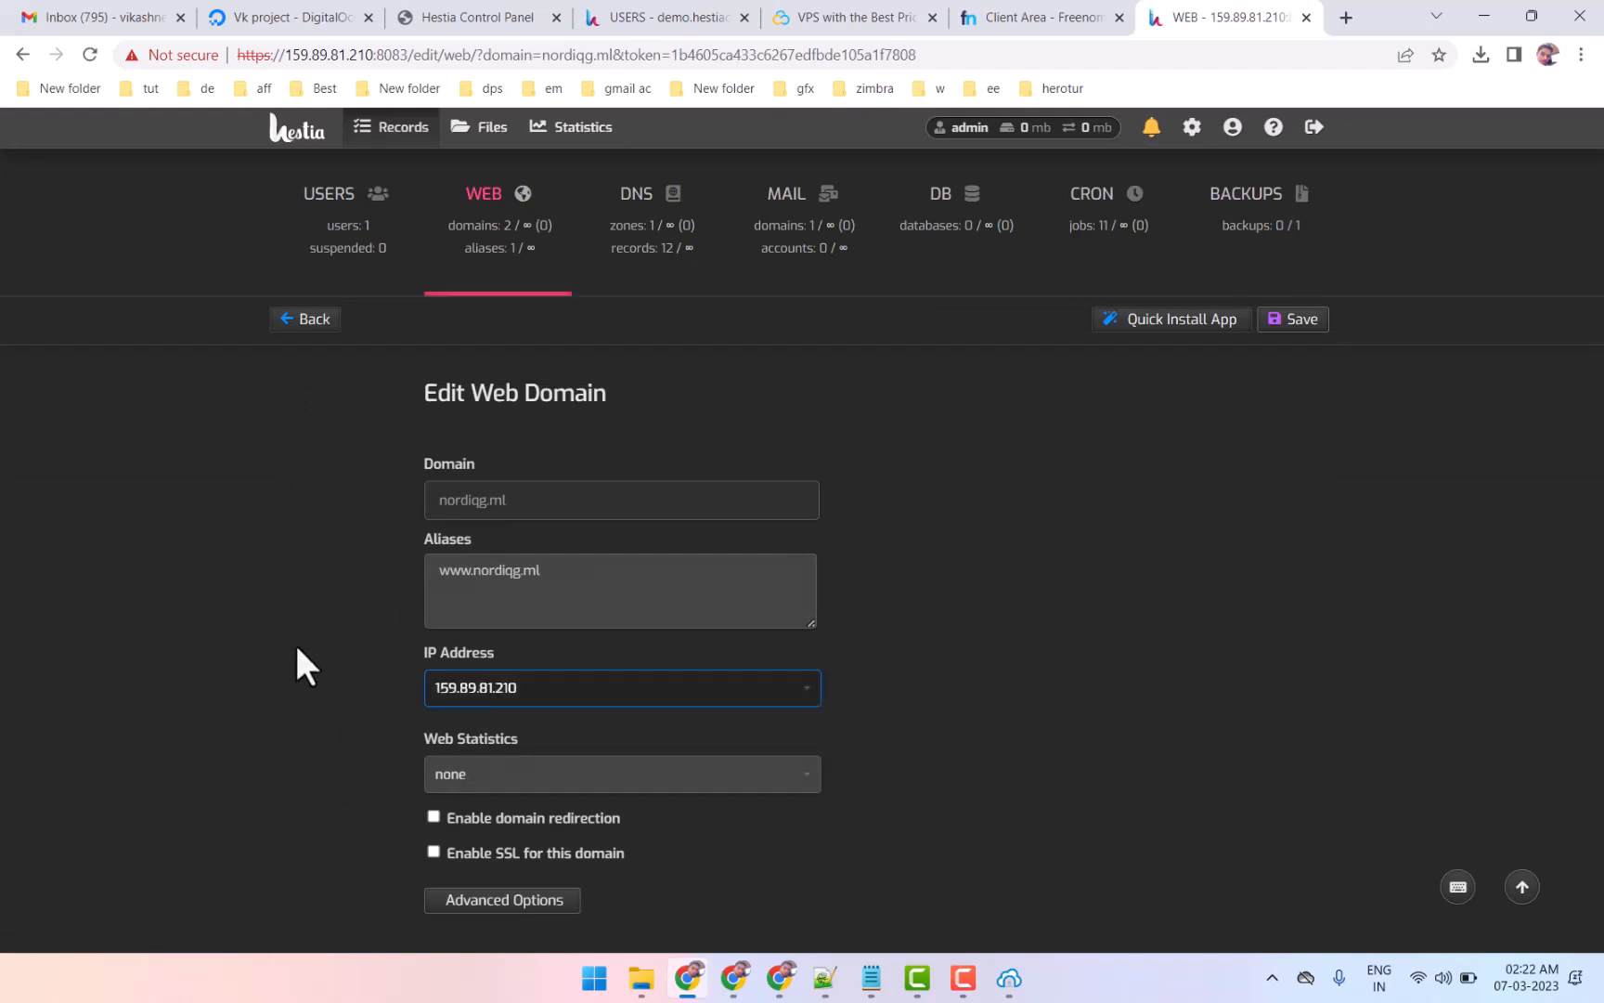
pyautogui.click(433, 852)
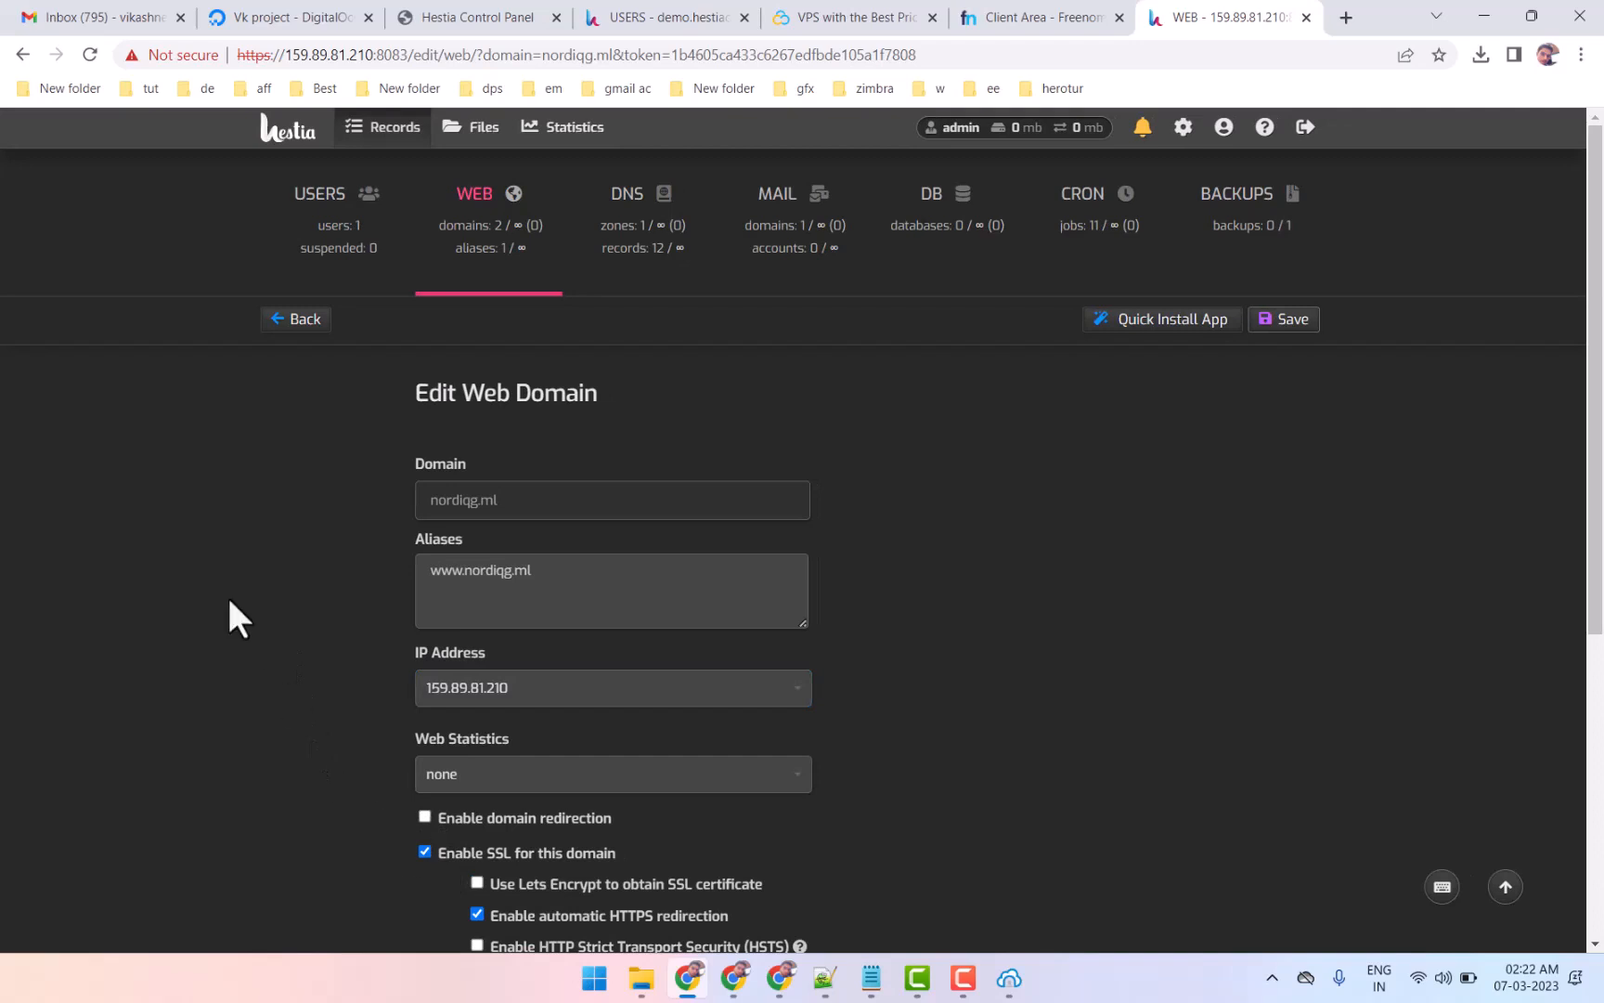
pyautogui.scroll(-2, 229, 600)
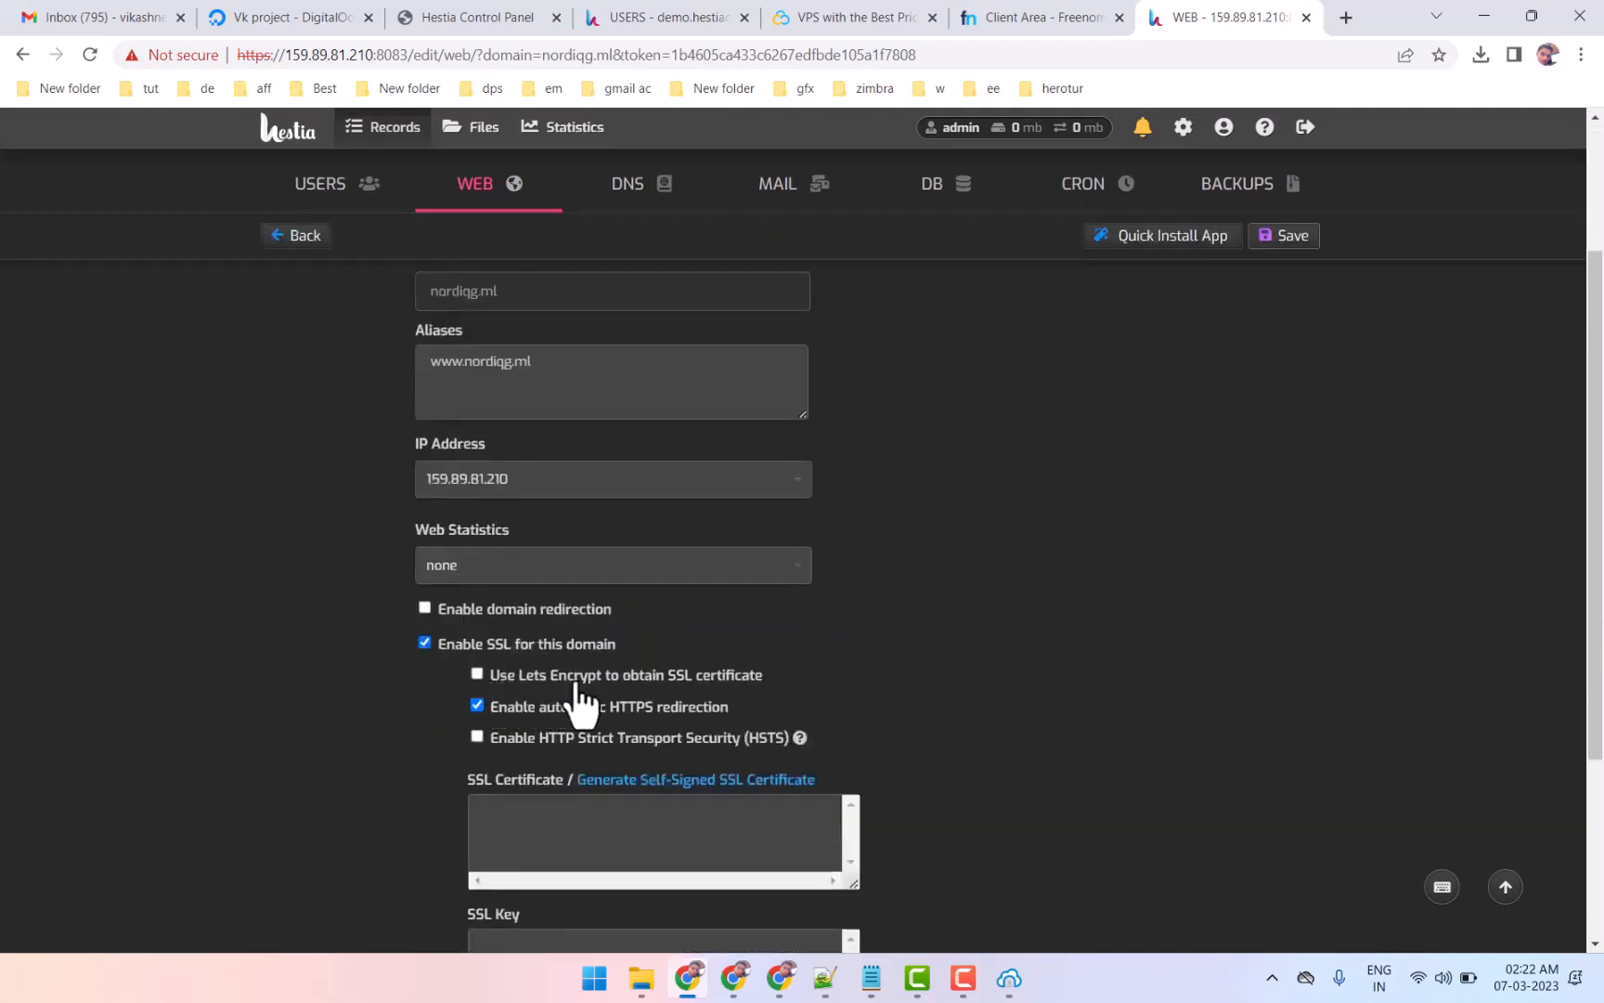
pyautogui.click(477, 674)
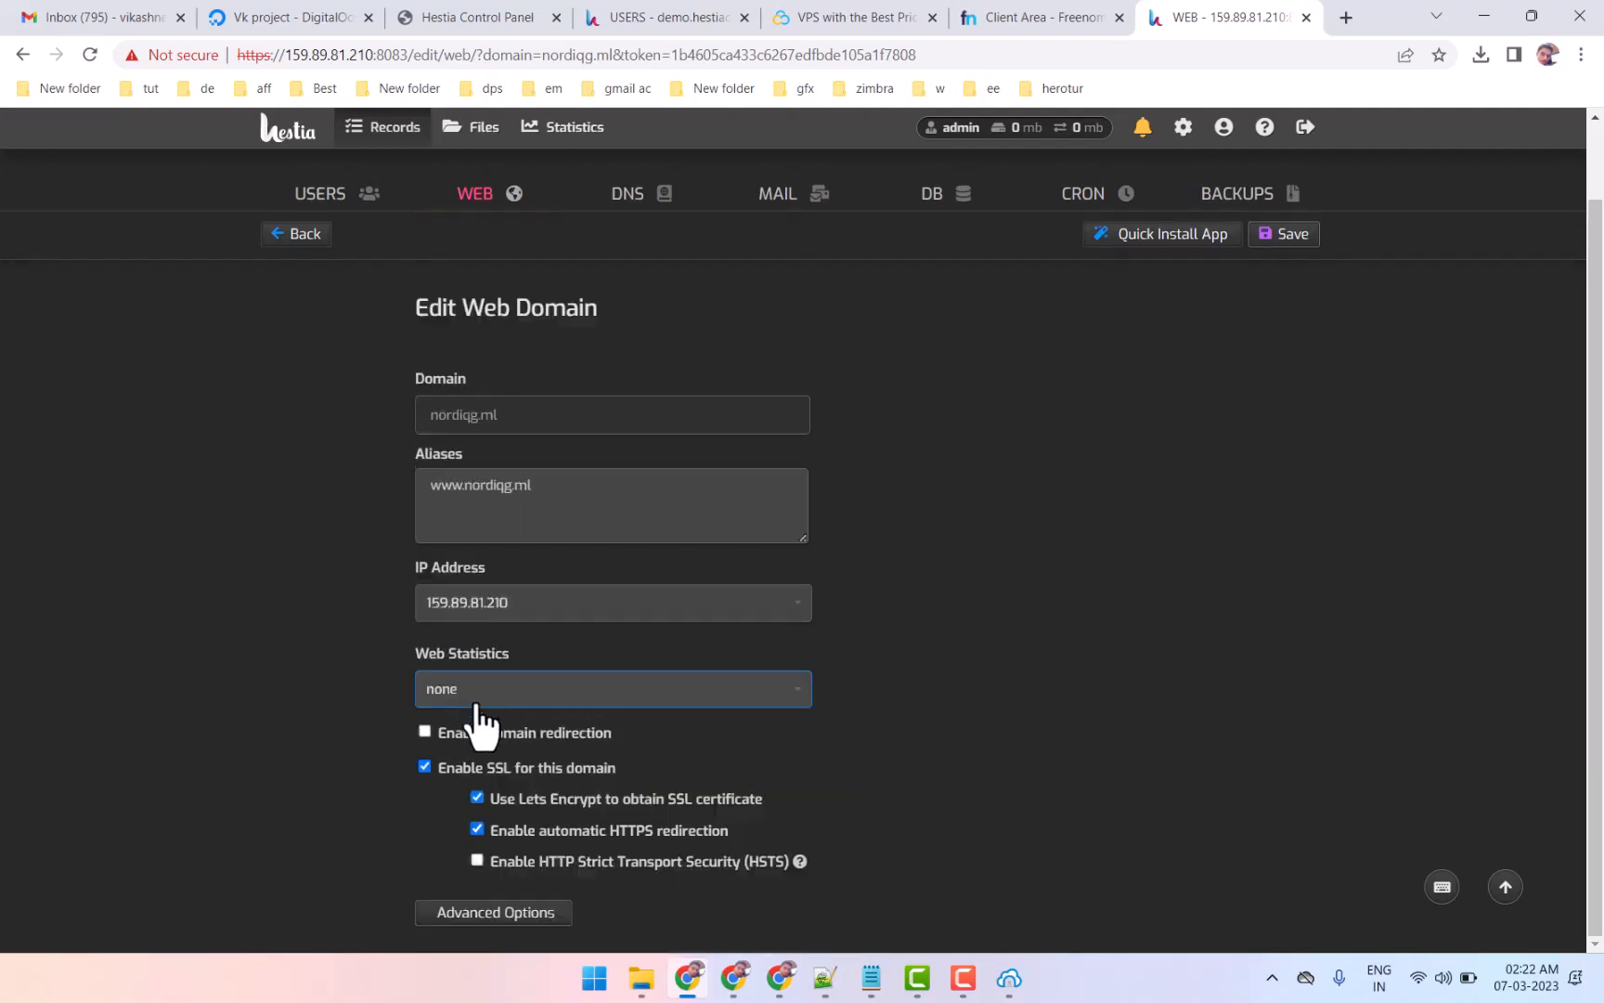
pyautogui.click(477, 829)
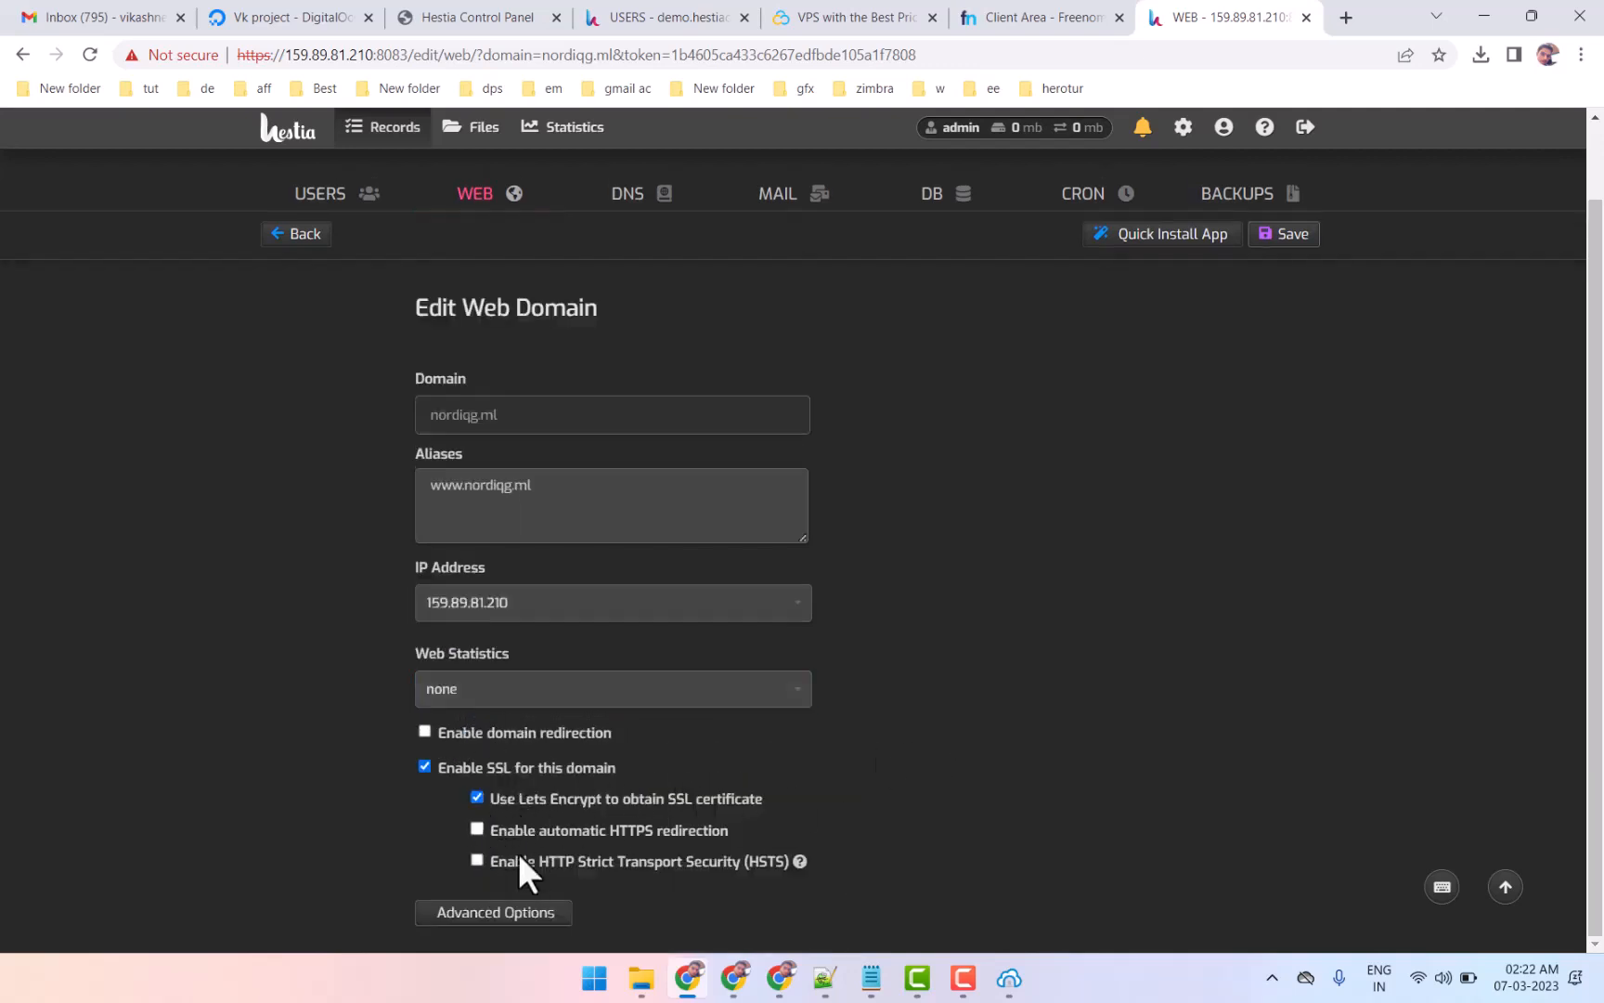
pyautogui.click(1304, 238)
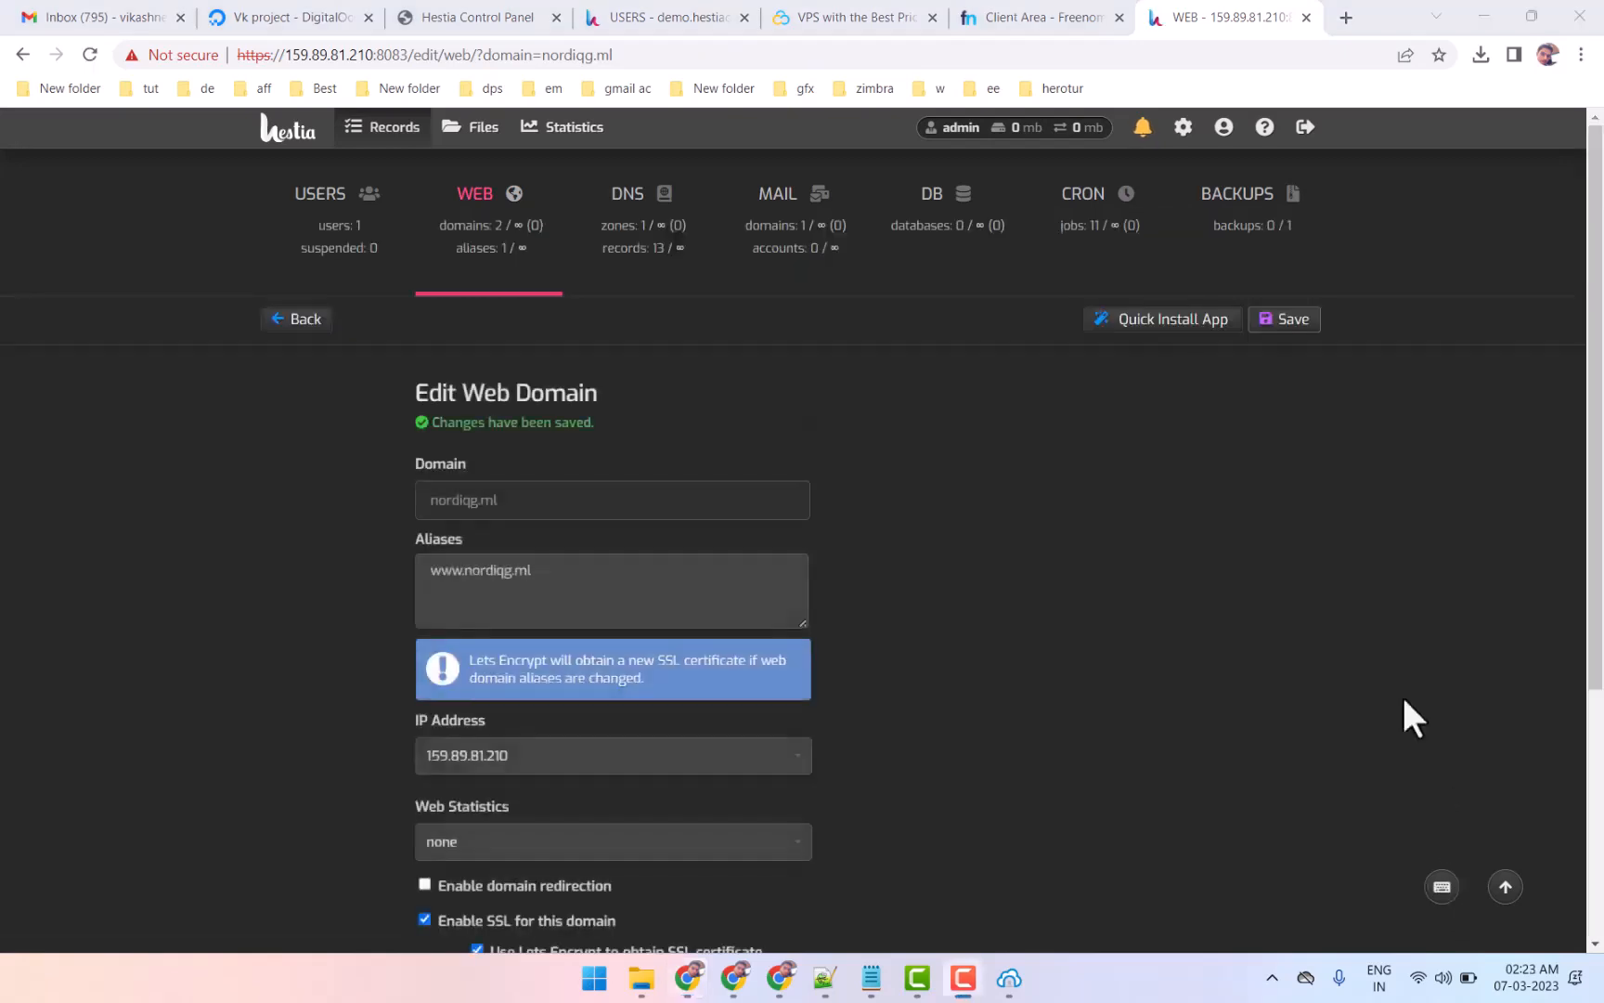
pyautogui.moveTo(468, 655); pyautogui.dragTo(858, 644)
pyautogui.click(459, 221)
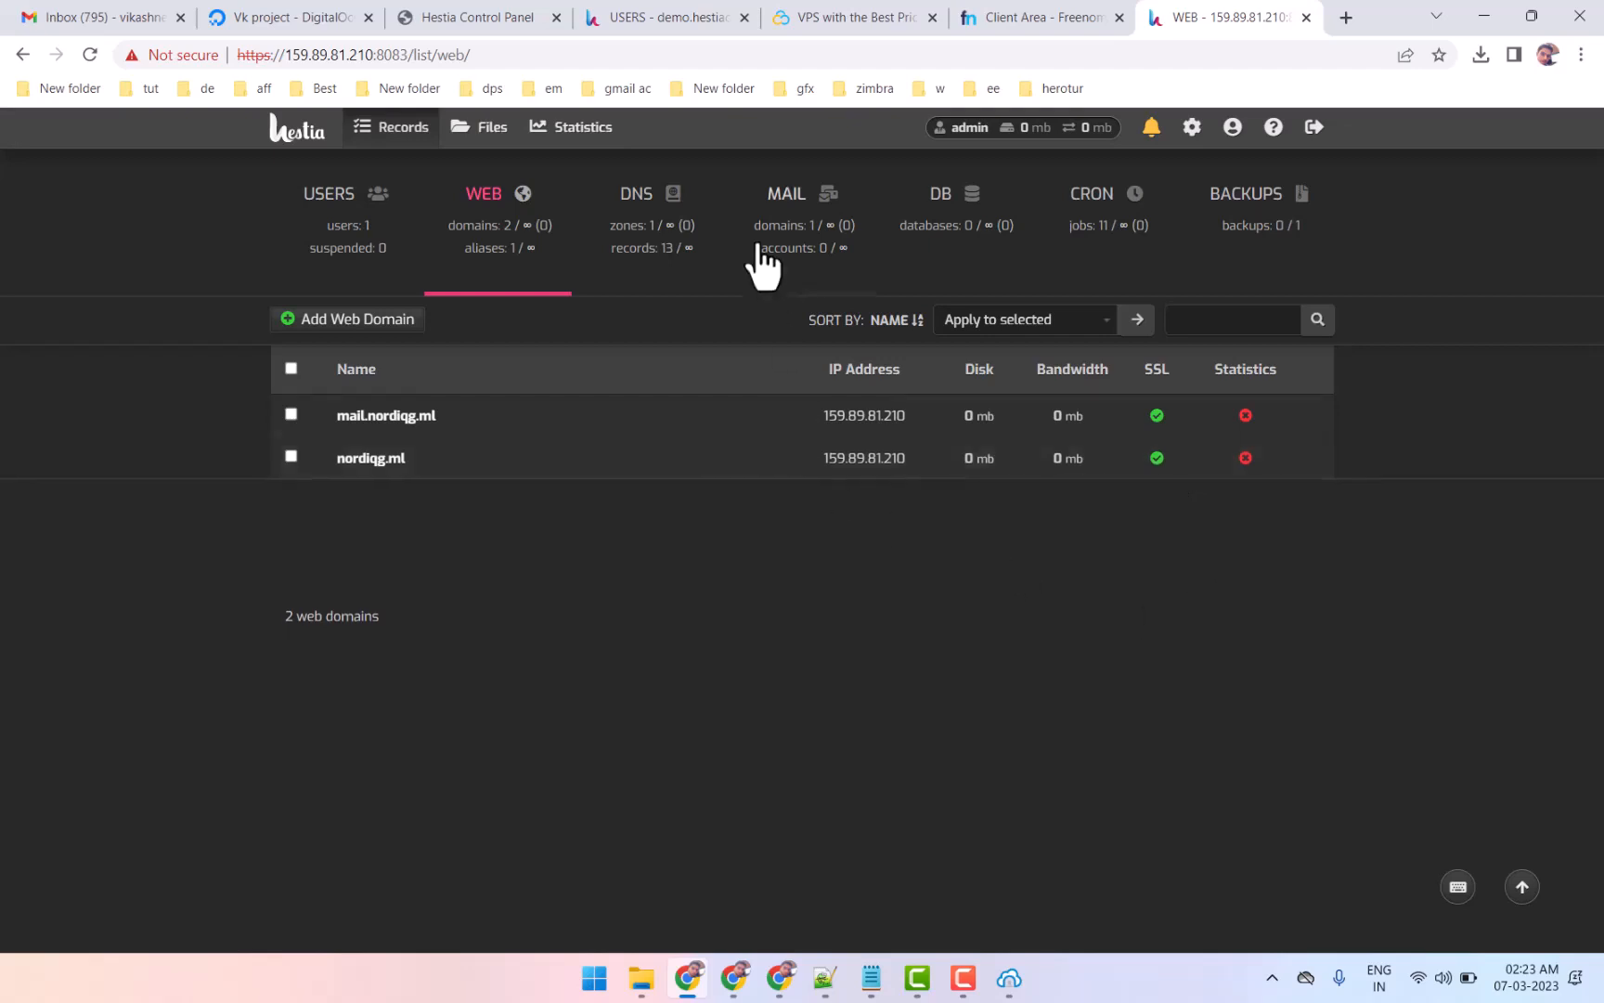
# Open the list of mail domains in Hestia
pyautogui.click(815, 234)
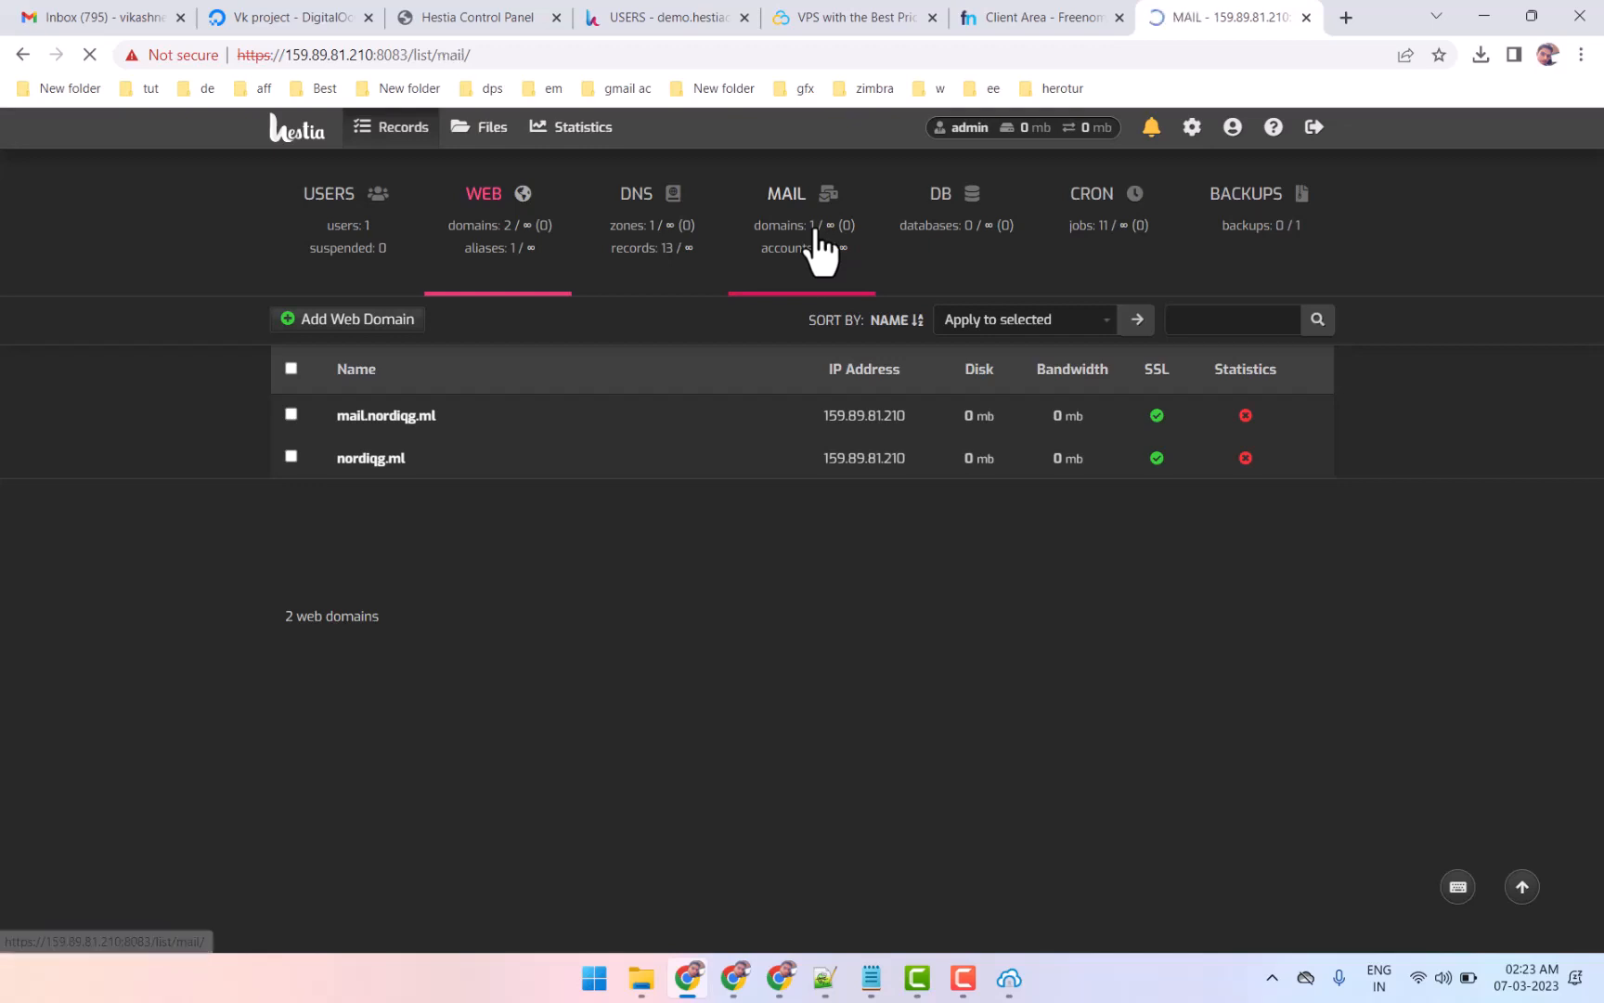
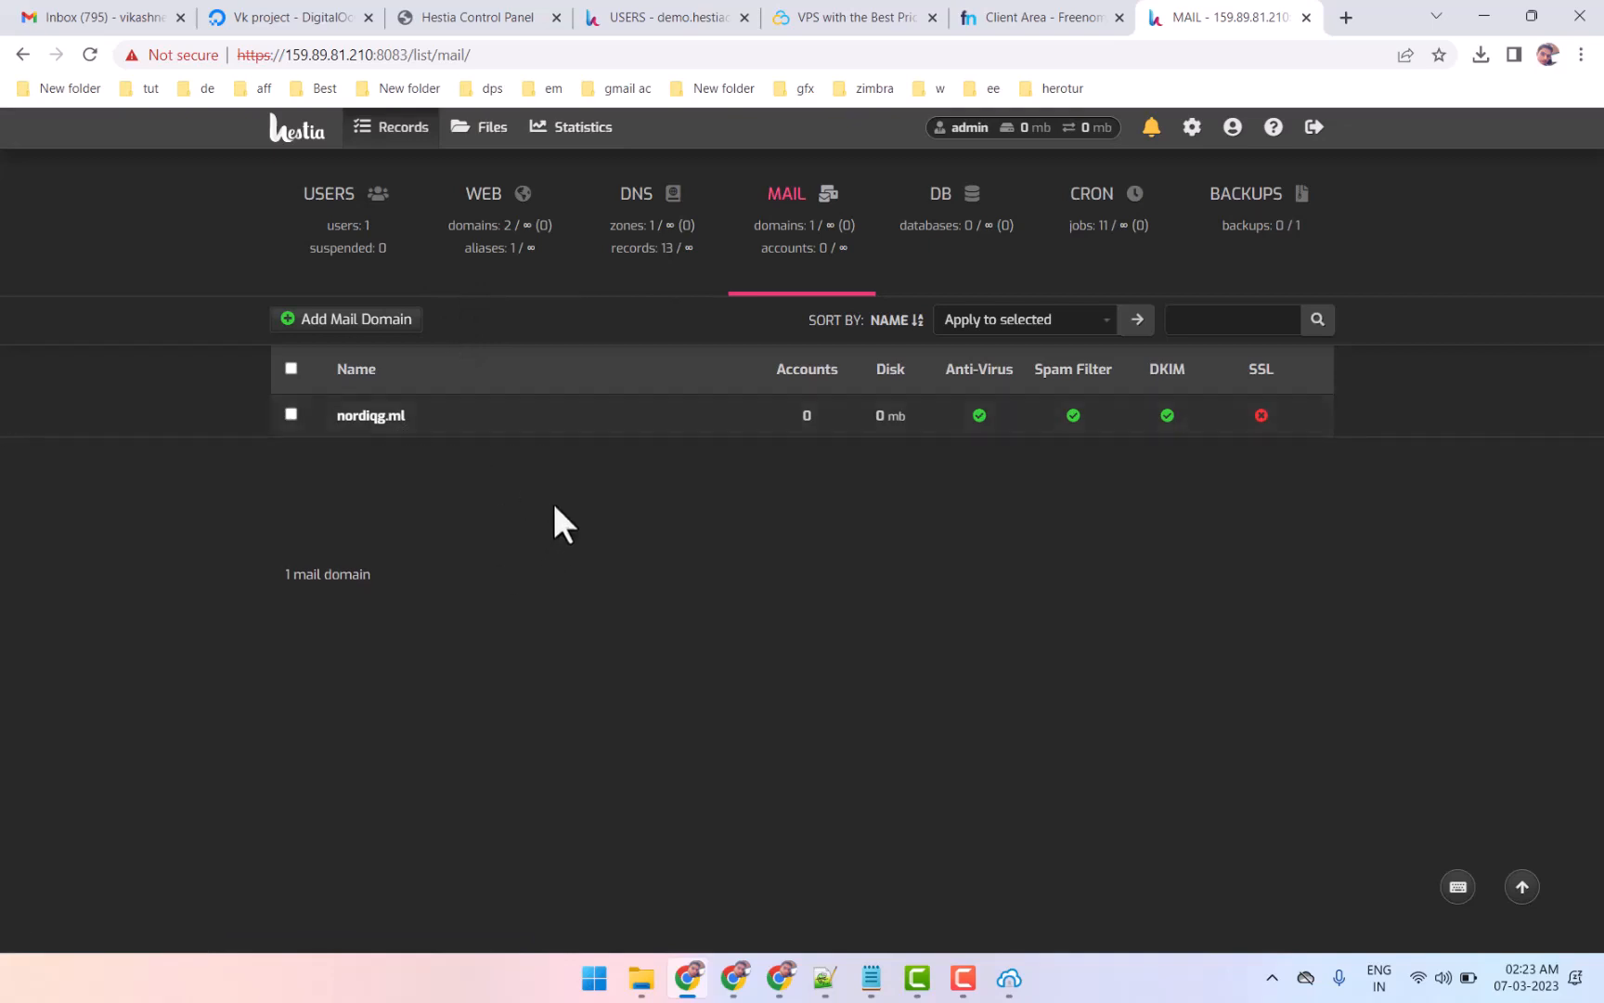
# Start a new mail account named admin for the nordiqg.ml mail domain and paste in the account password
pyautogui.click(384, 419)
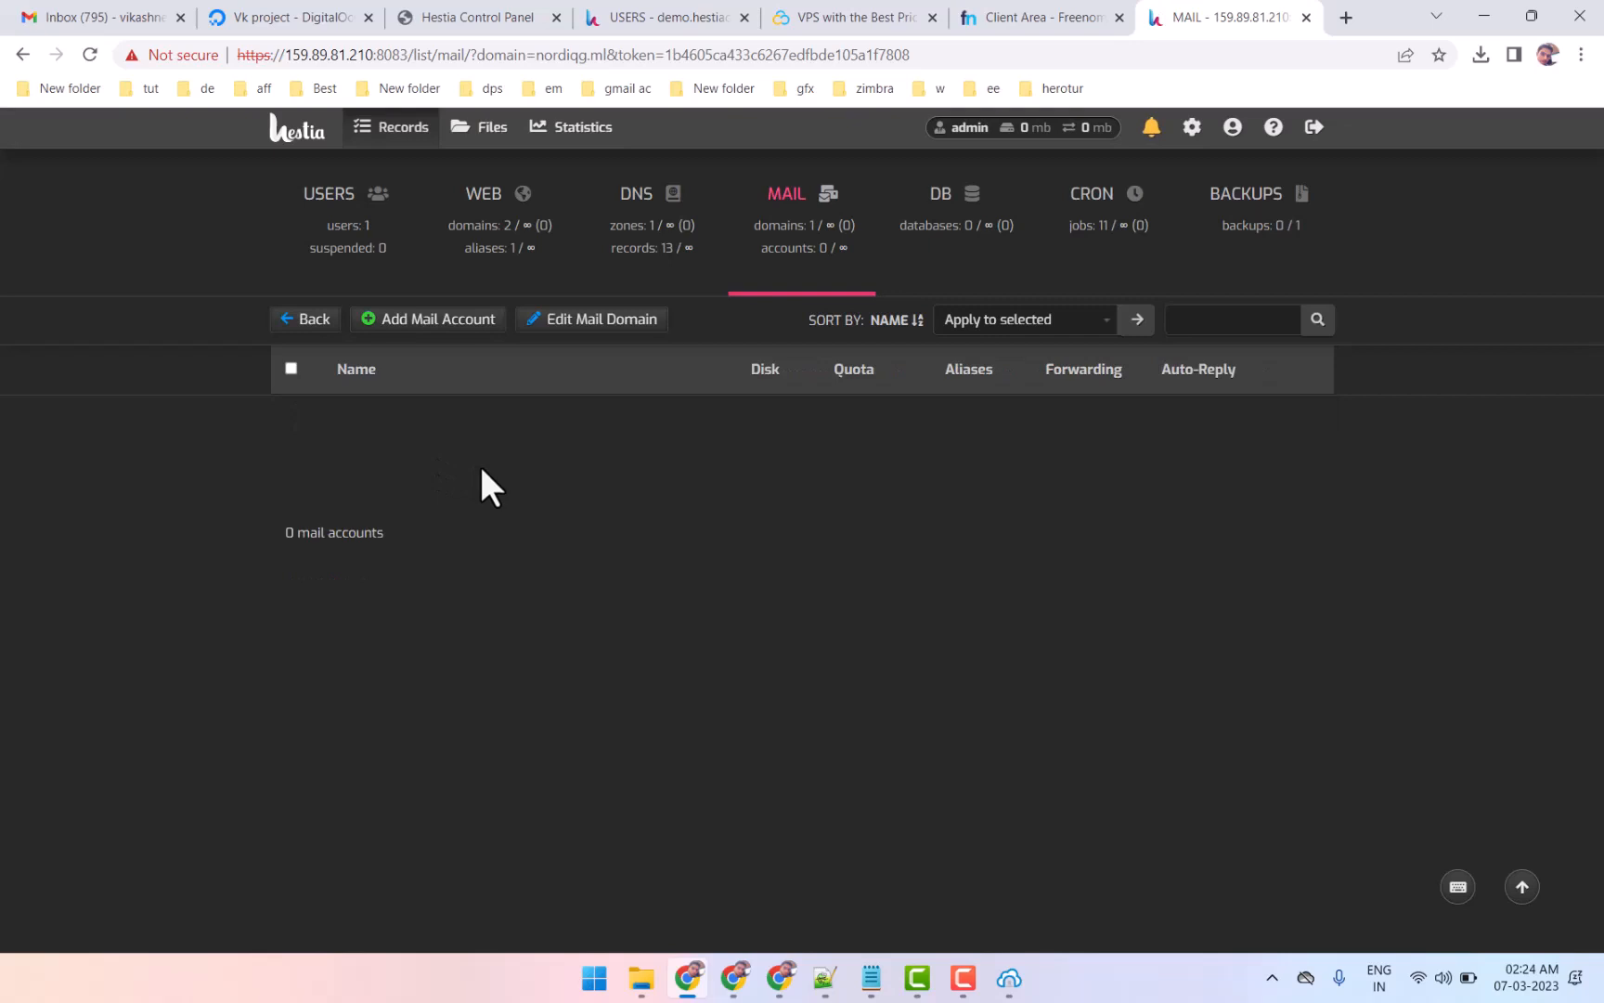
pyautogui.click(409, 327)
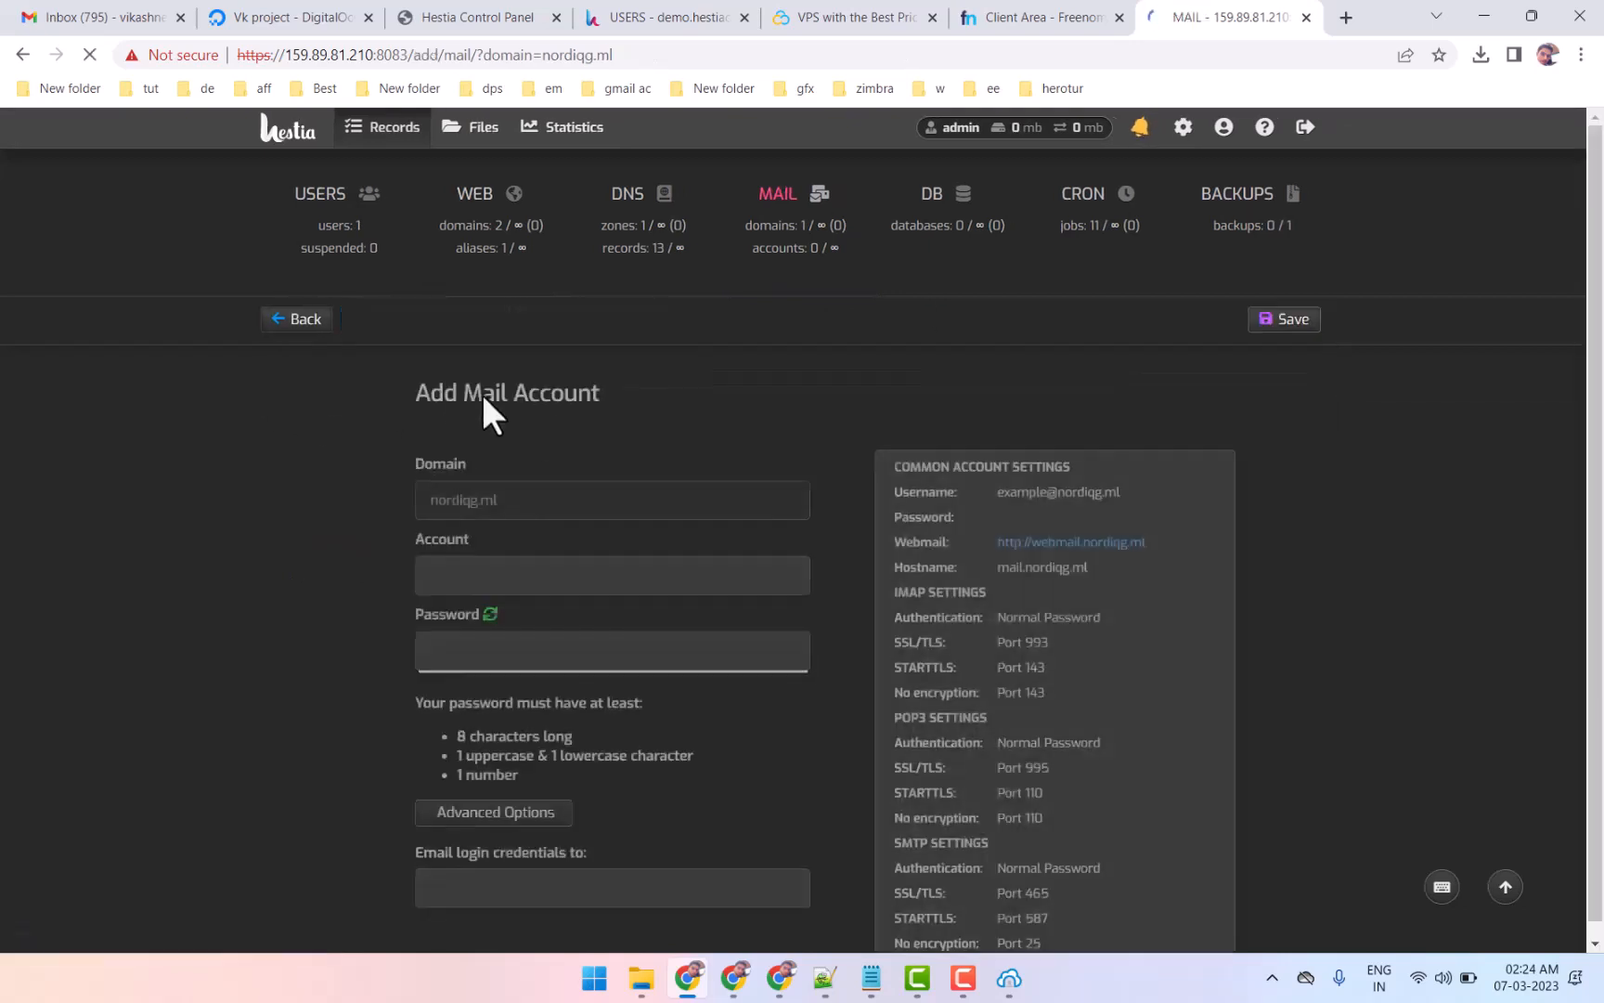
pyautogui.click(869, 978)
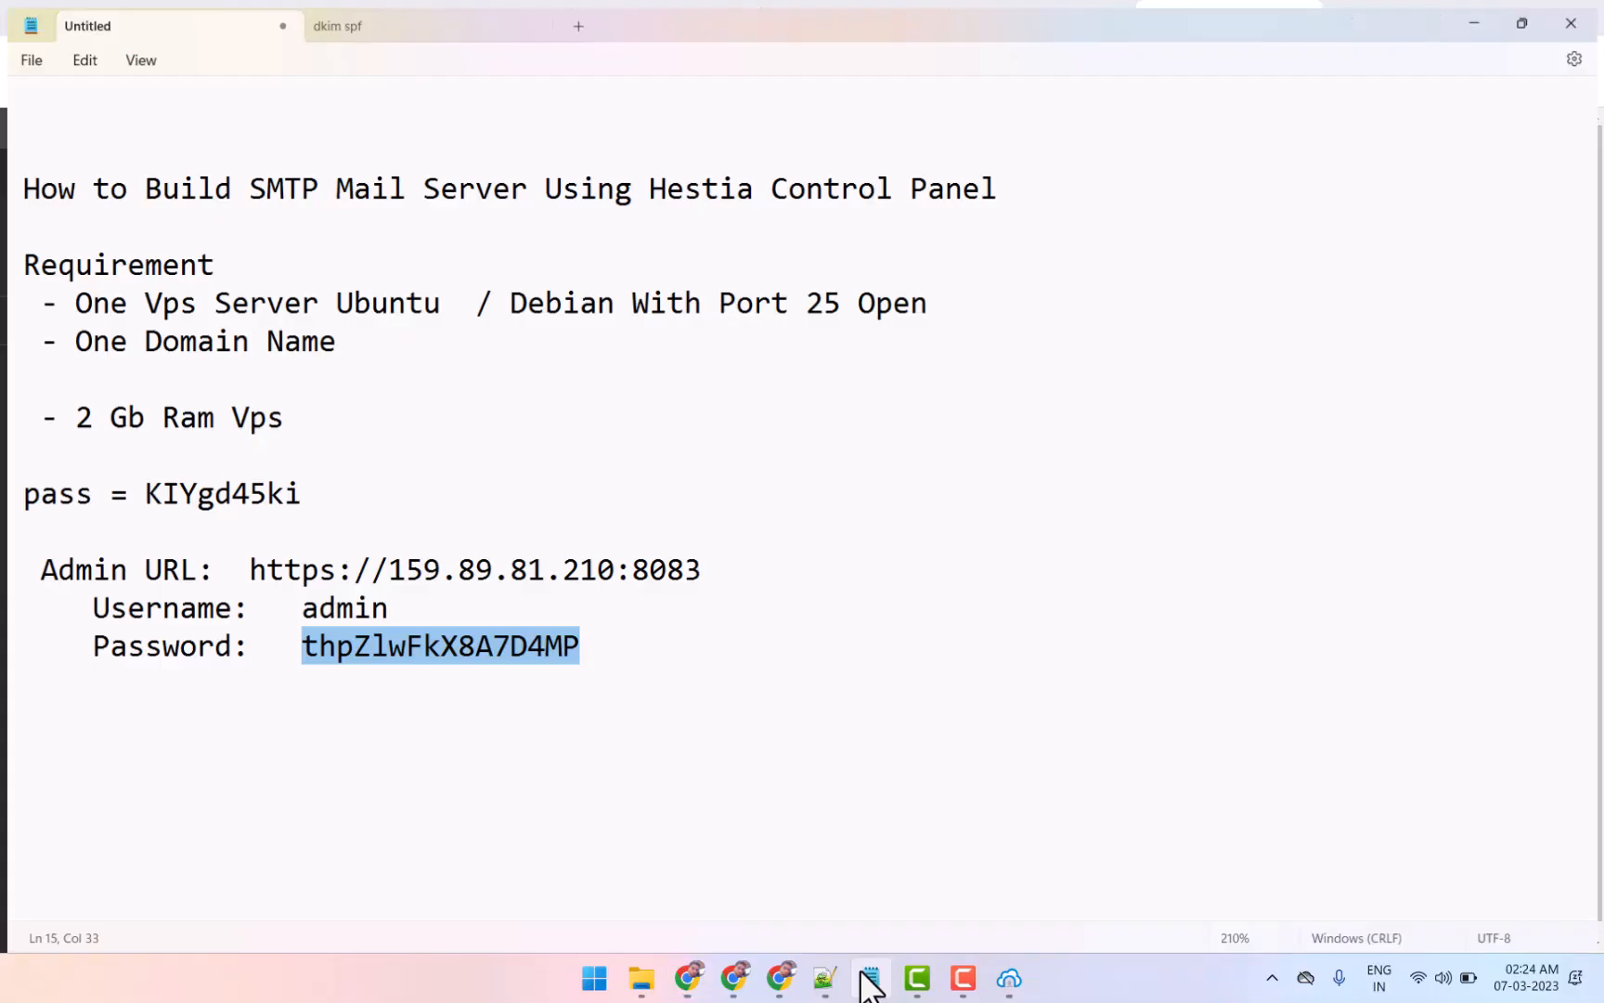
pyautogui.click(869, 978)
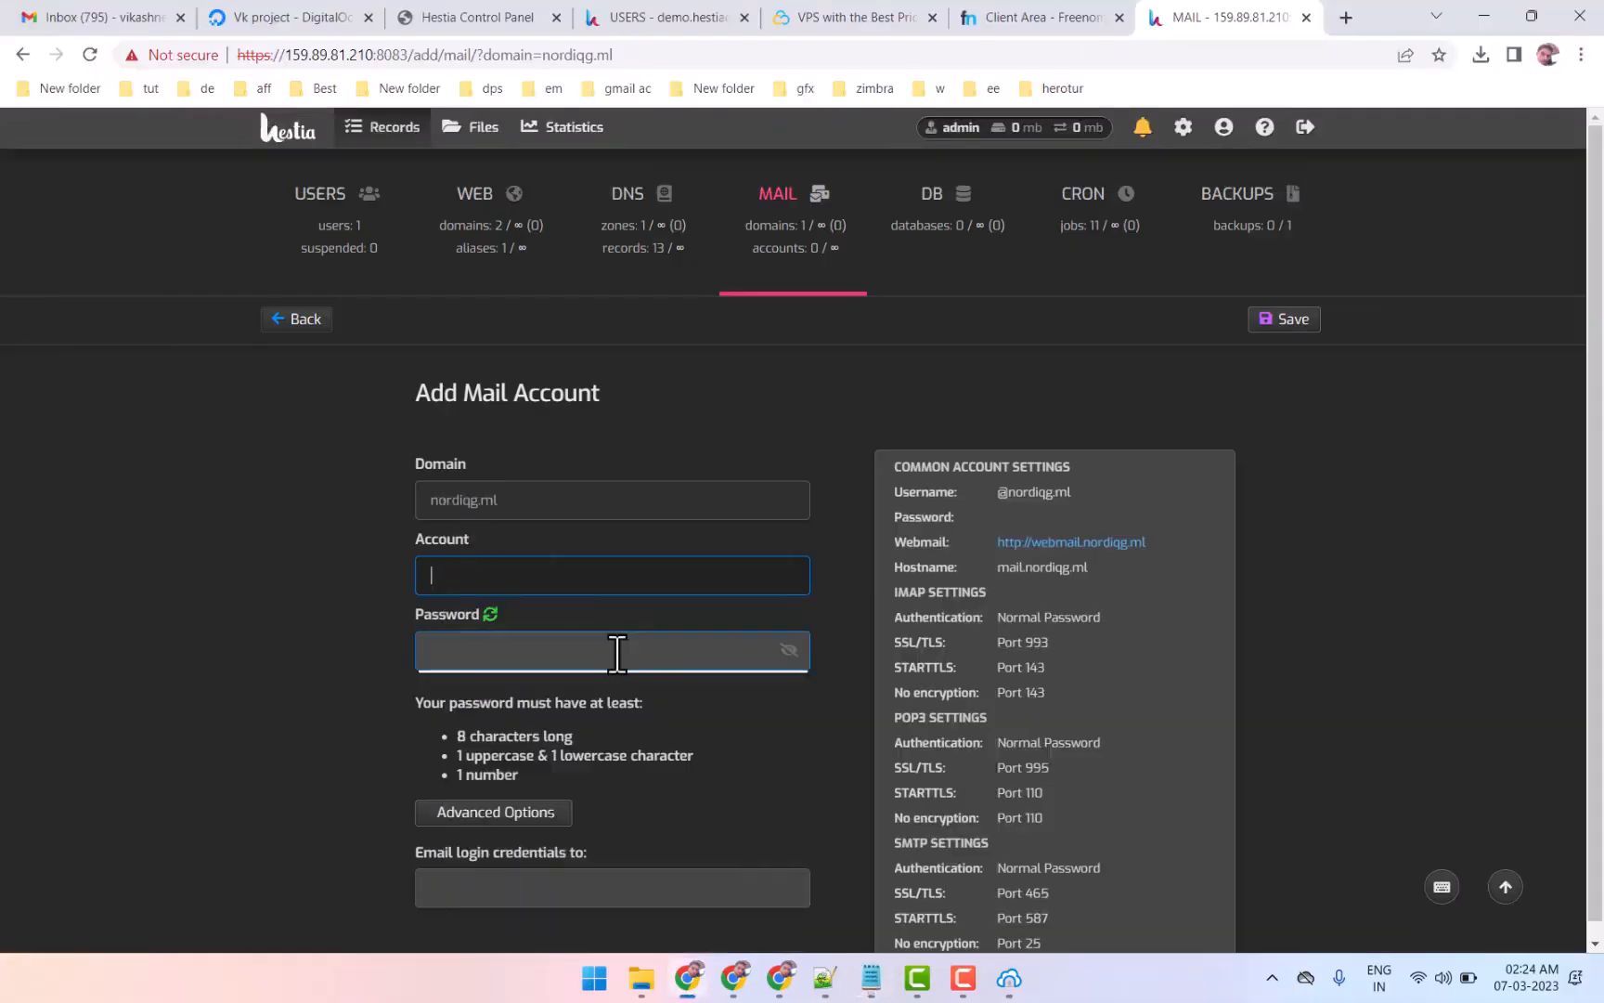
pyautogui.click(519, 631)
pyautogui.hotkey('ctrl', 'v')
pyautogui.click(513, 559)
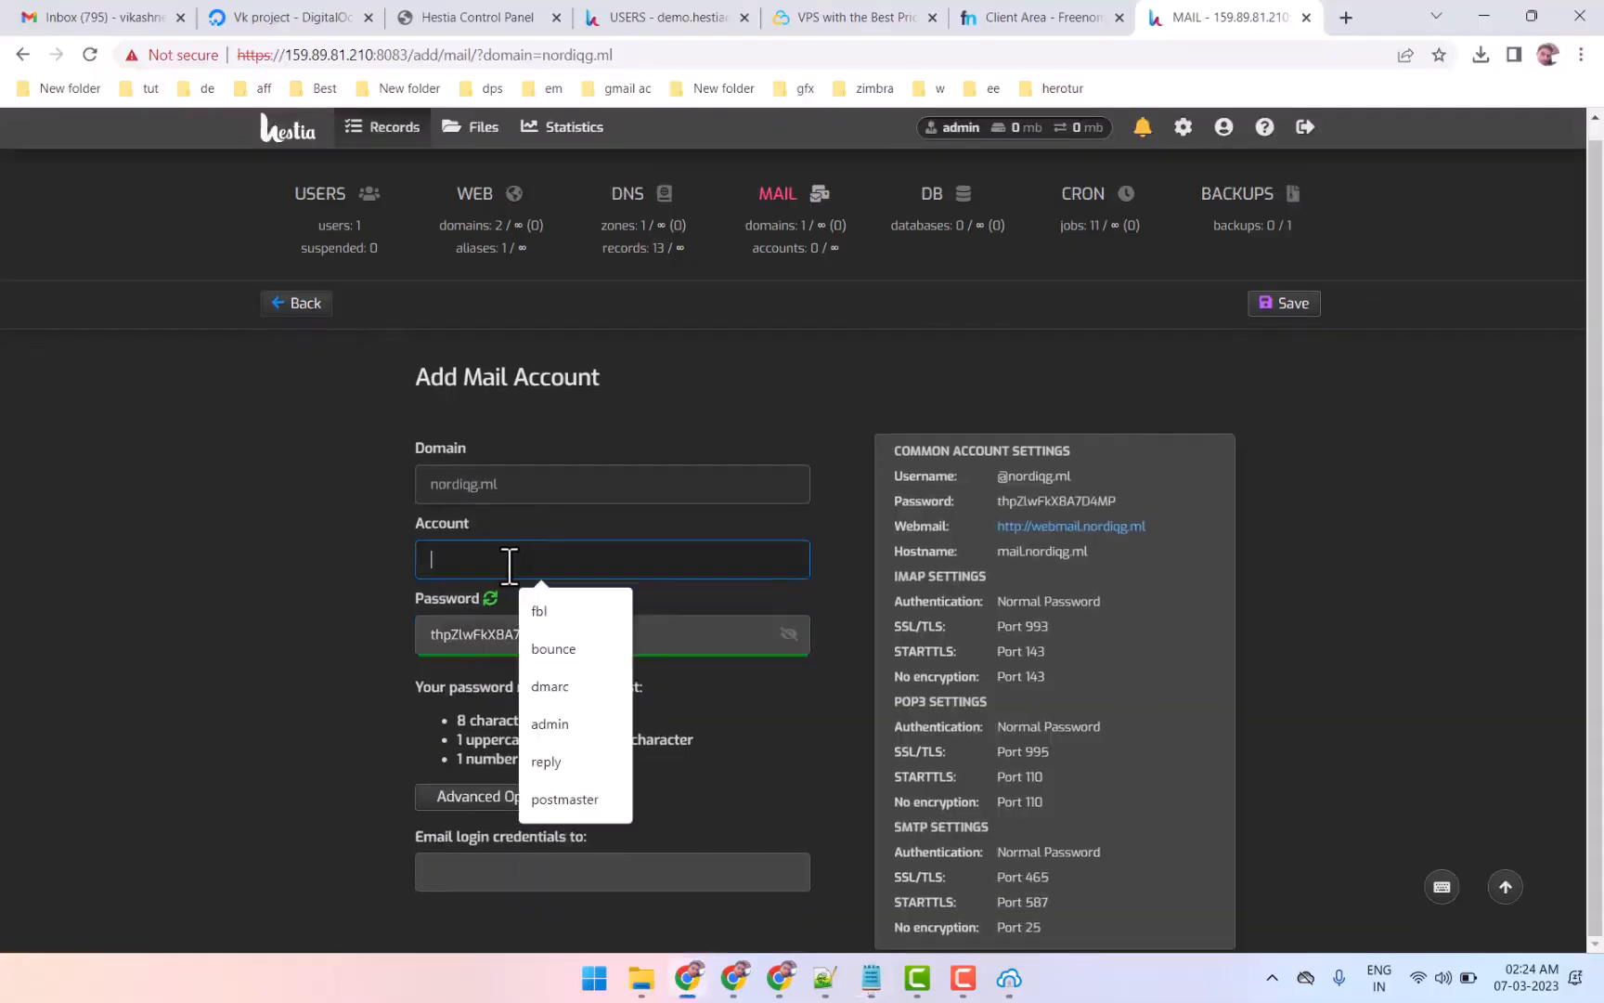
pyautogui.write('admin')
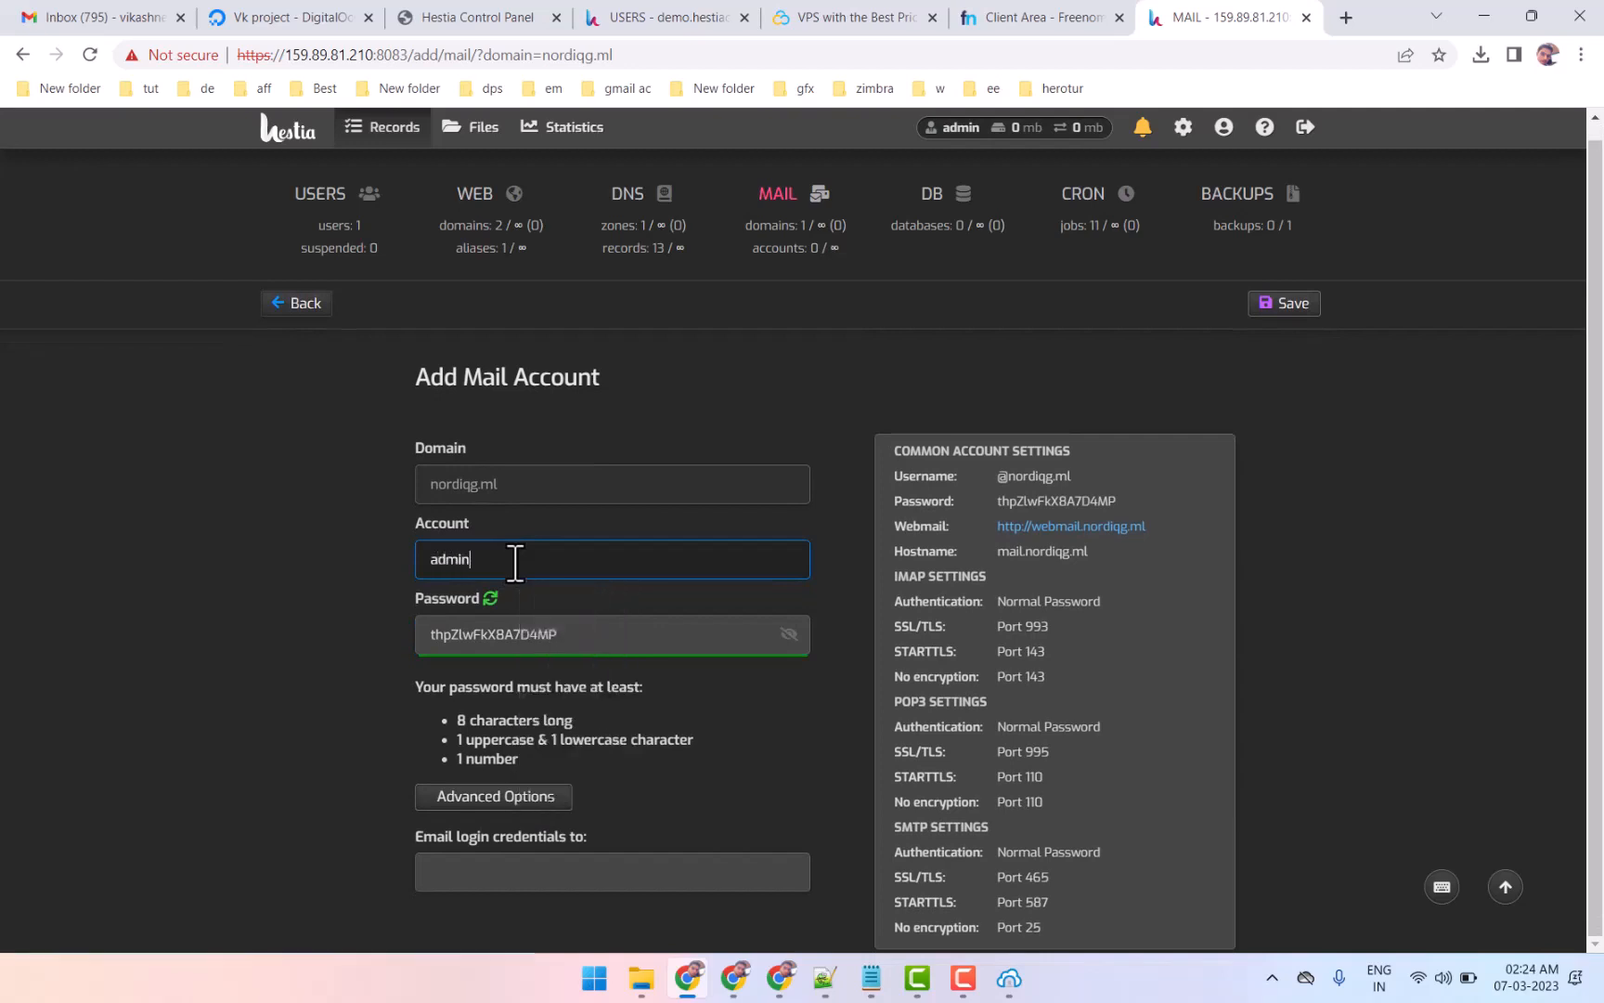
pyautogui.click(284, 538)
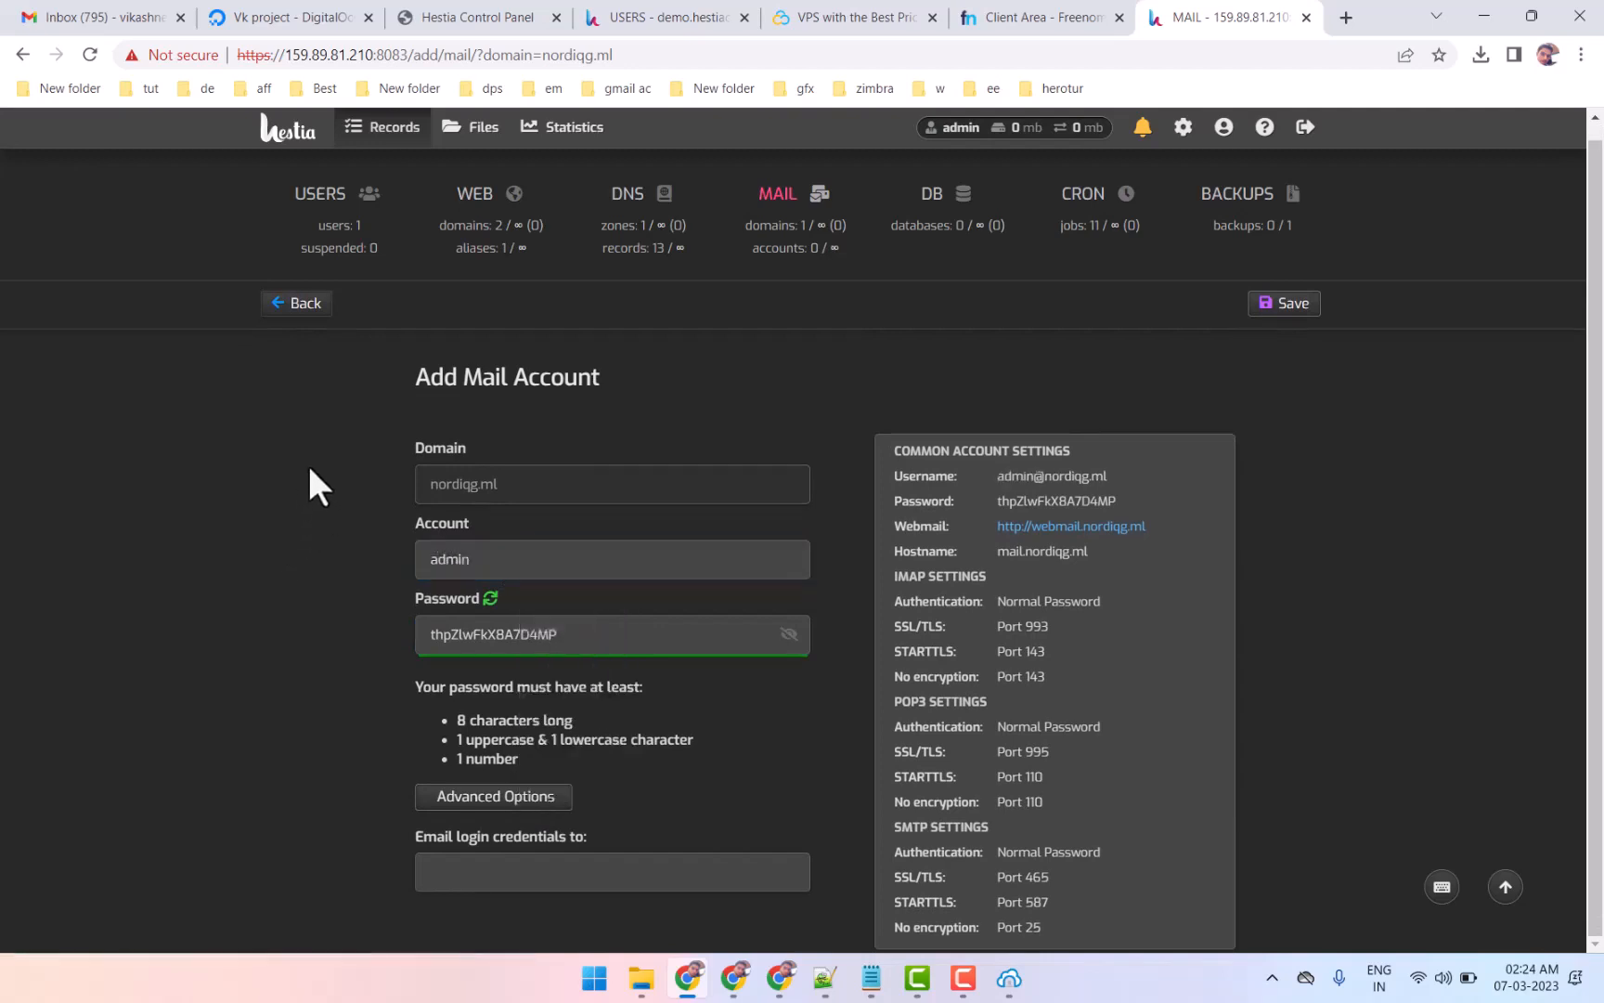
# Review the new mail account's advanced options, including quota, aliases, forwarding and rate limit, and collapse them unchanged
pyautogui.click(442, 791)
pyautogui.scroll(-3, 377, 698)
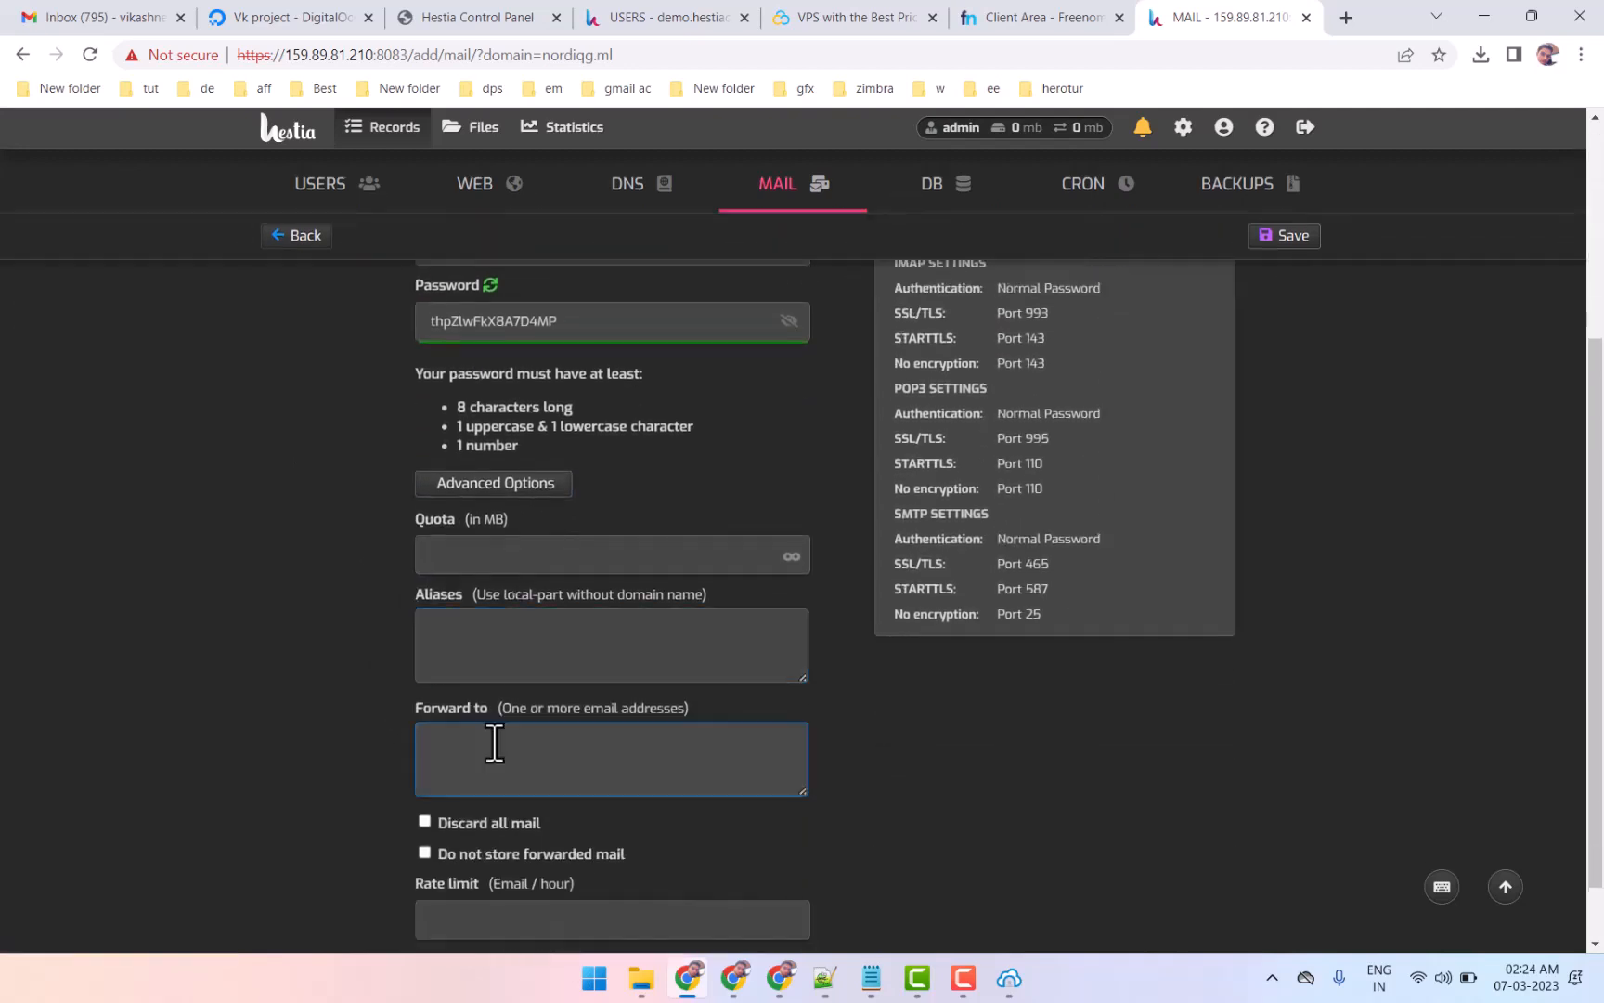
pyautogui.click(498, 748)
pyautogui.scroll(-1, 341, 675)
pyautogui.scroll(1, 340, 675)
pyautogui.scroll(1, 339, 671)
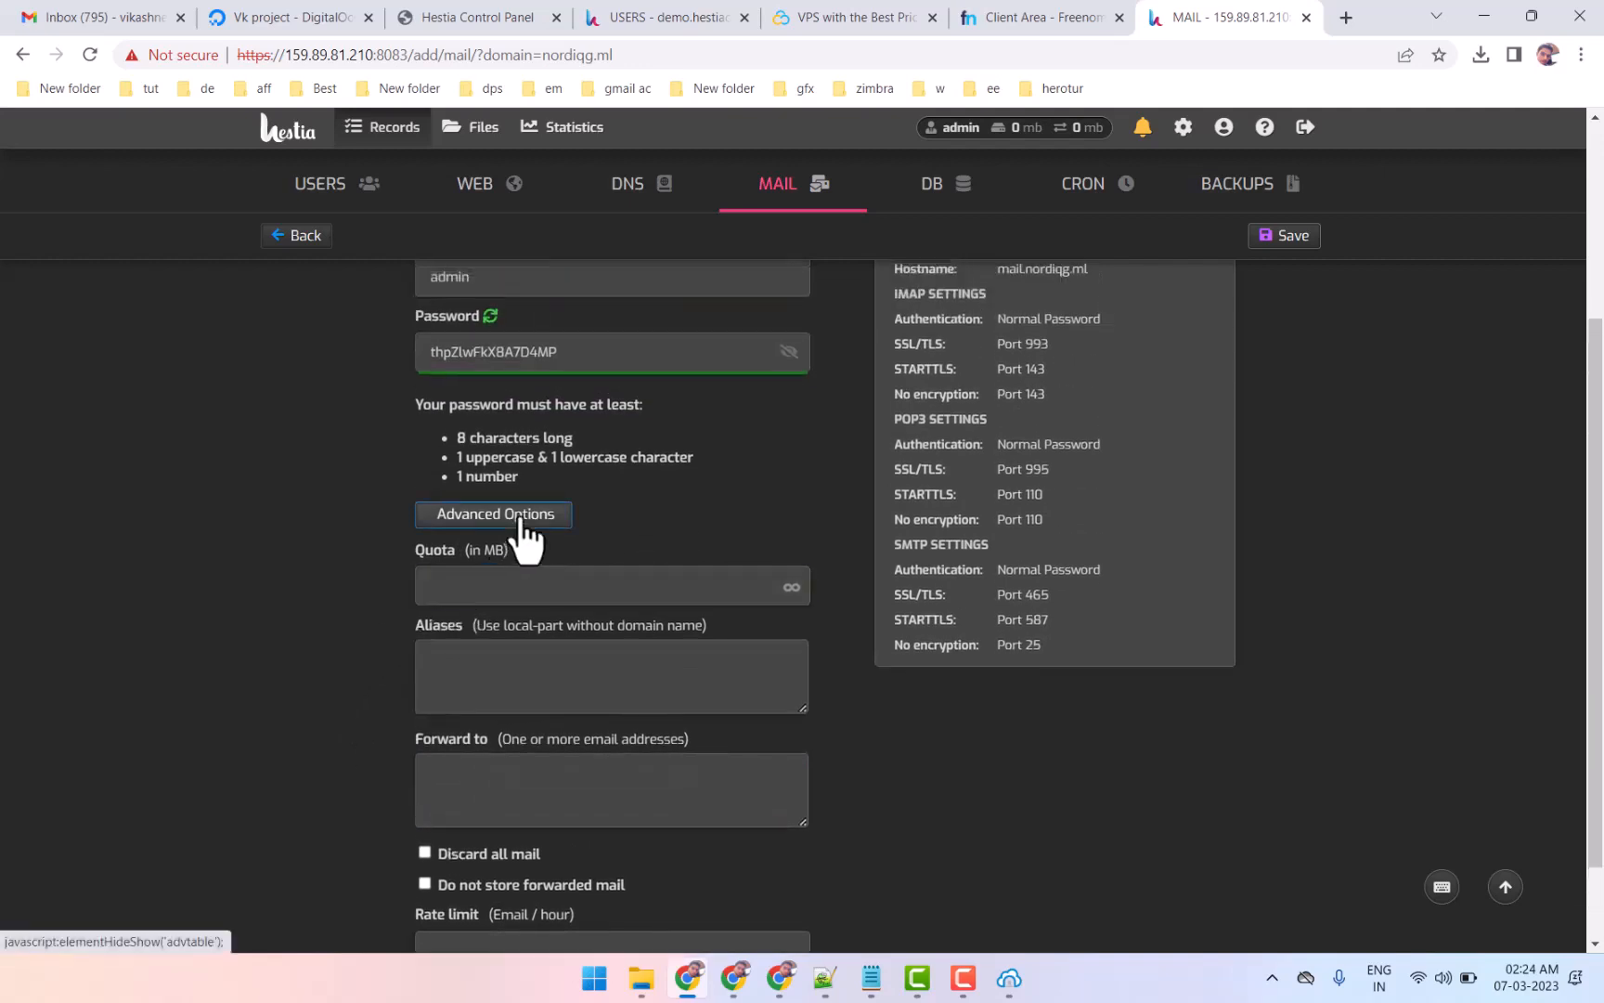
pyautogui.moveTo(520, 520); pyautogui.dragTo(347, 564)
pyautogui.scroll(-1, 347, 564)
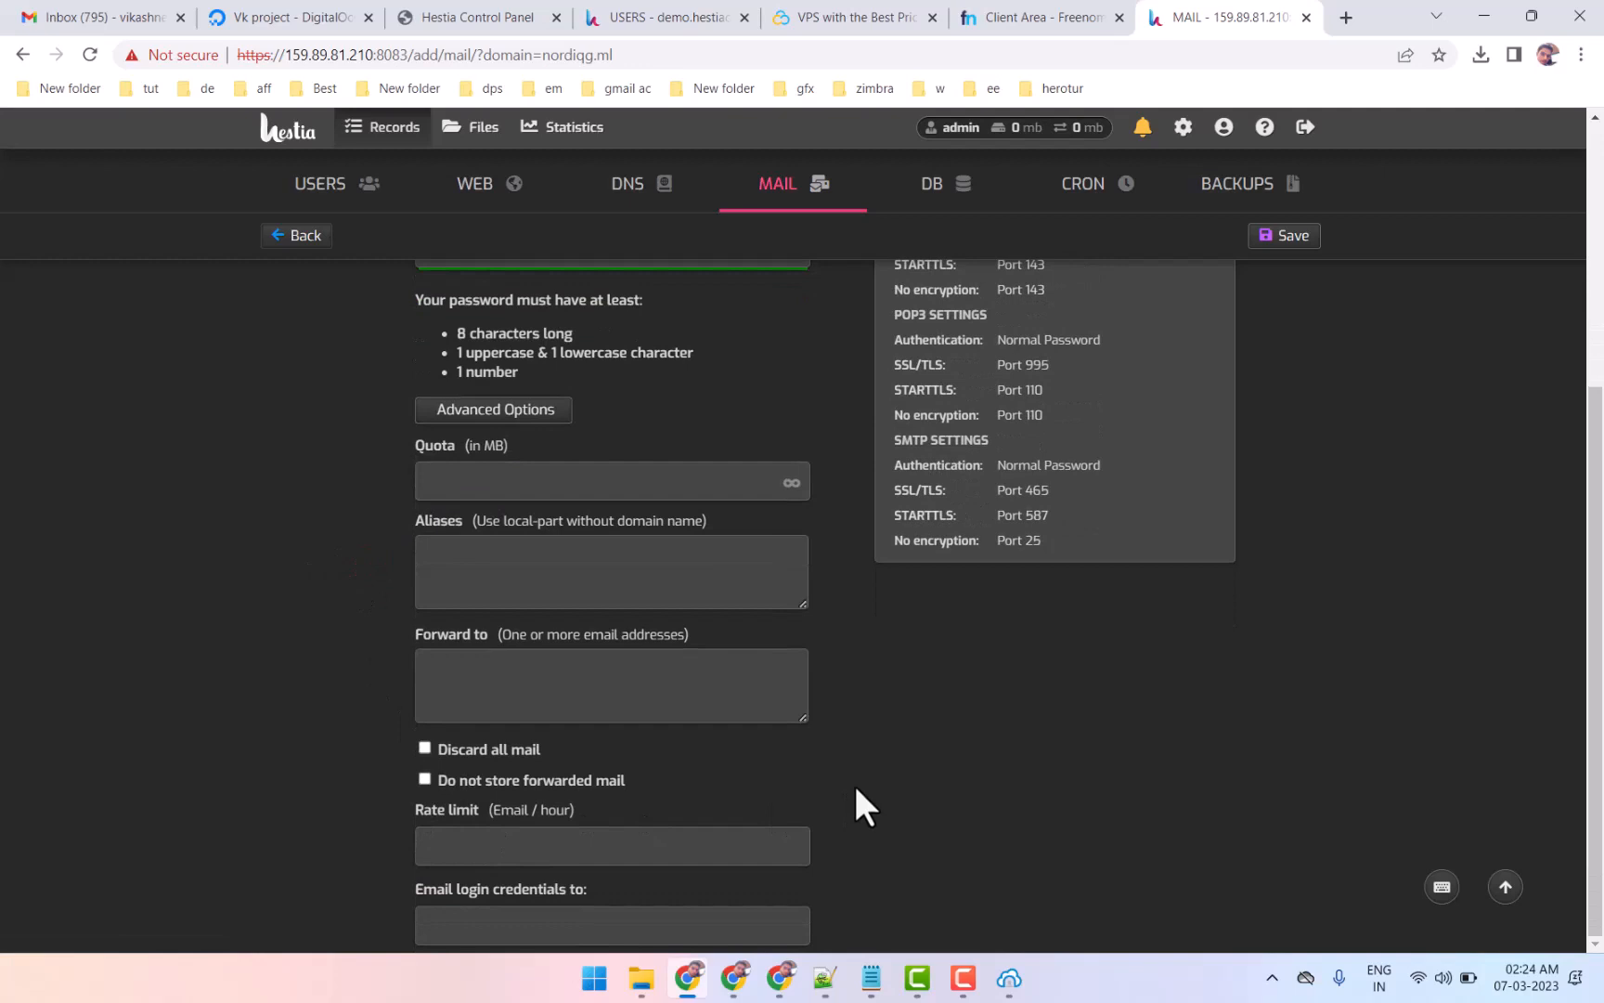
pyautogui.click(602, 864)
pyautogui.click(473, 409)
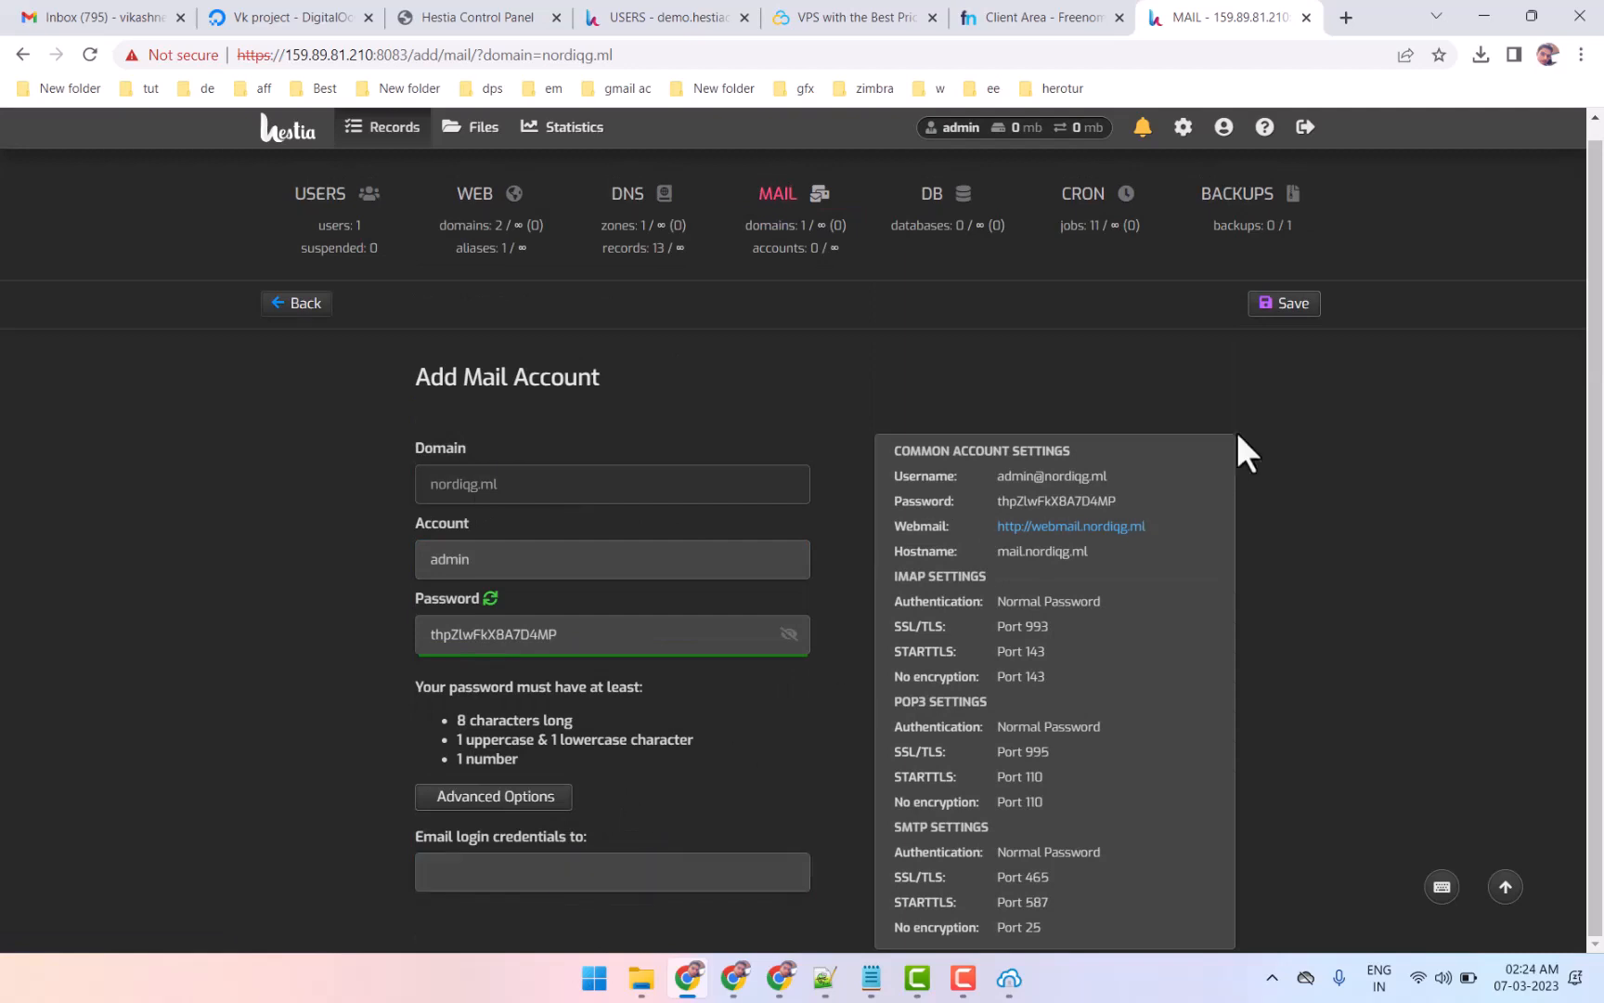
# Save the new admin mail account and open it to view its common mail settings
pyautogui.click(1285, 306)
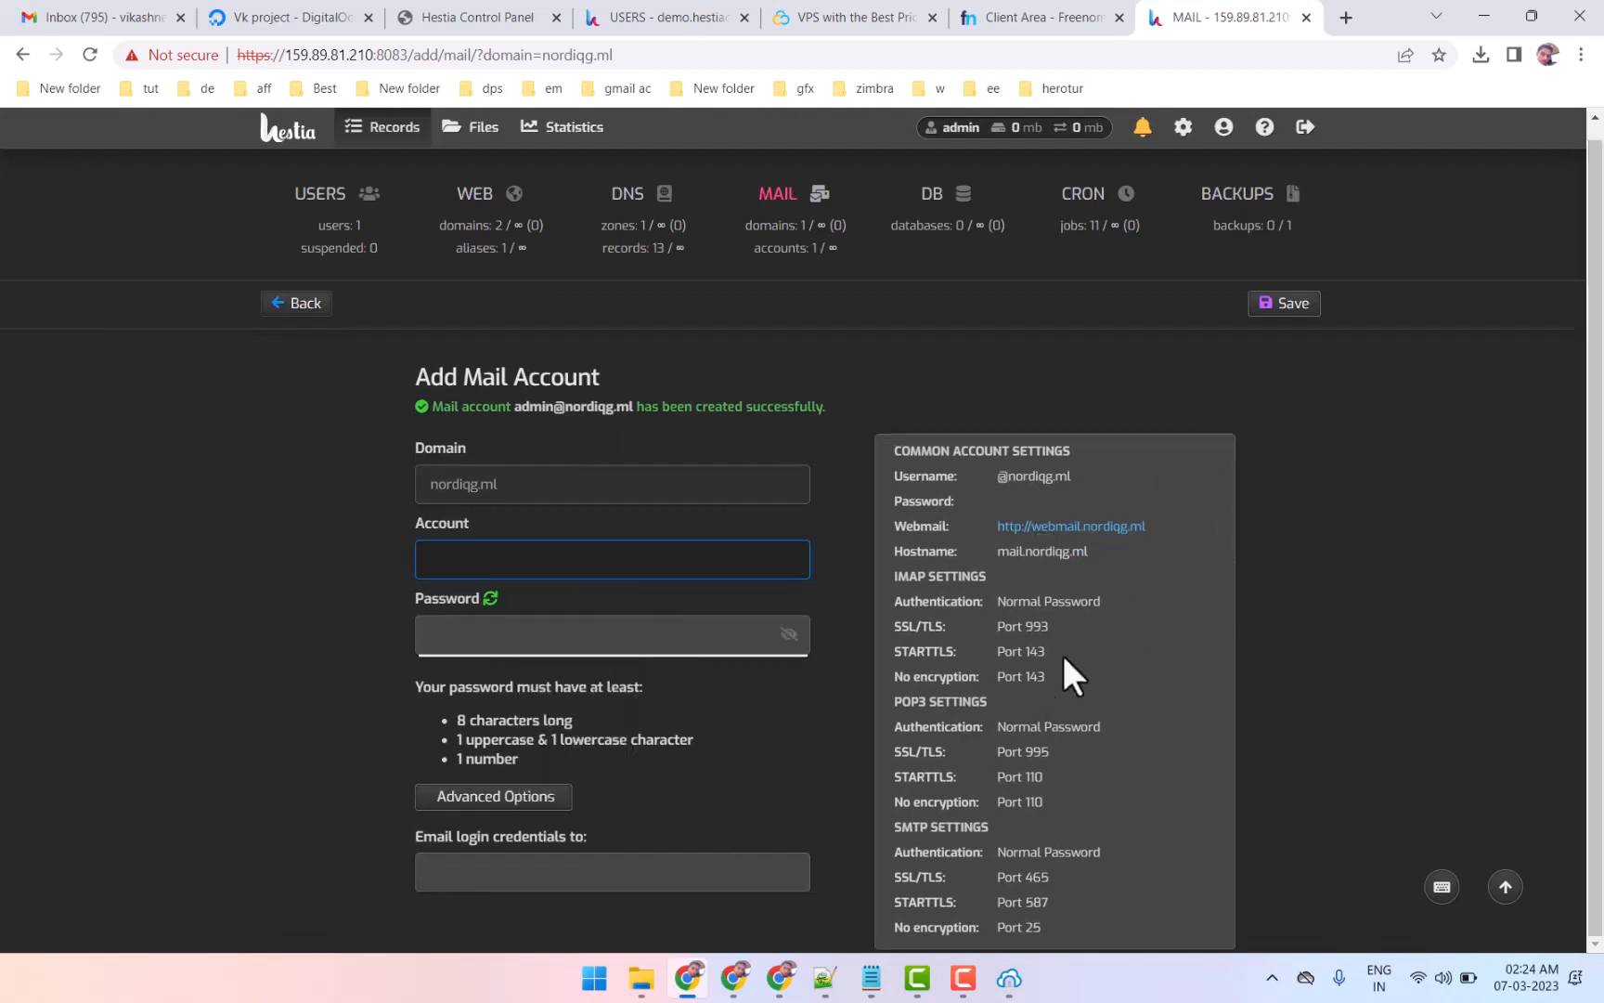
pyautogui.click(574, 417)
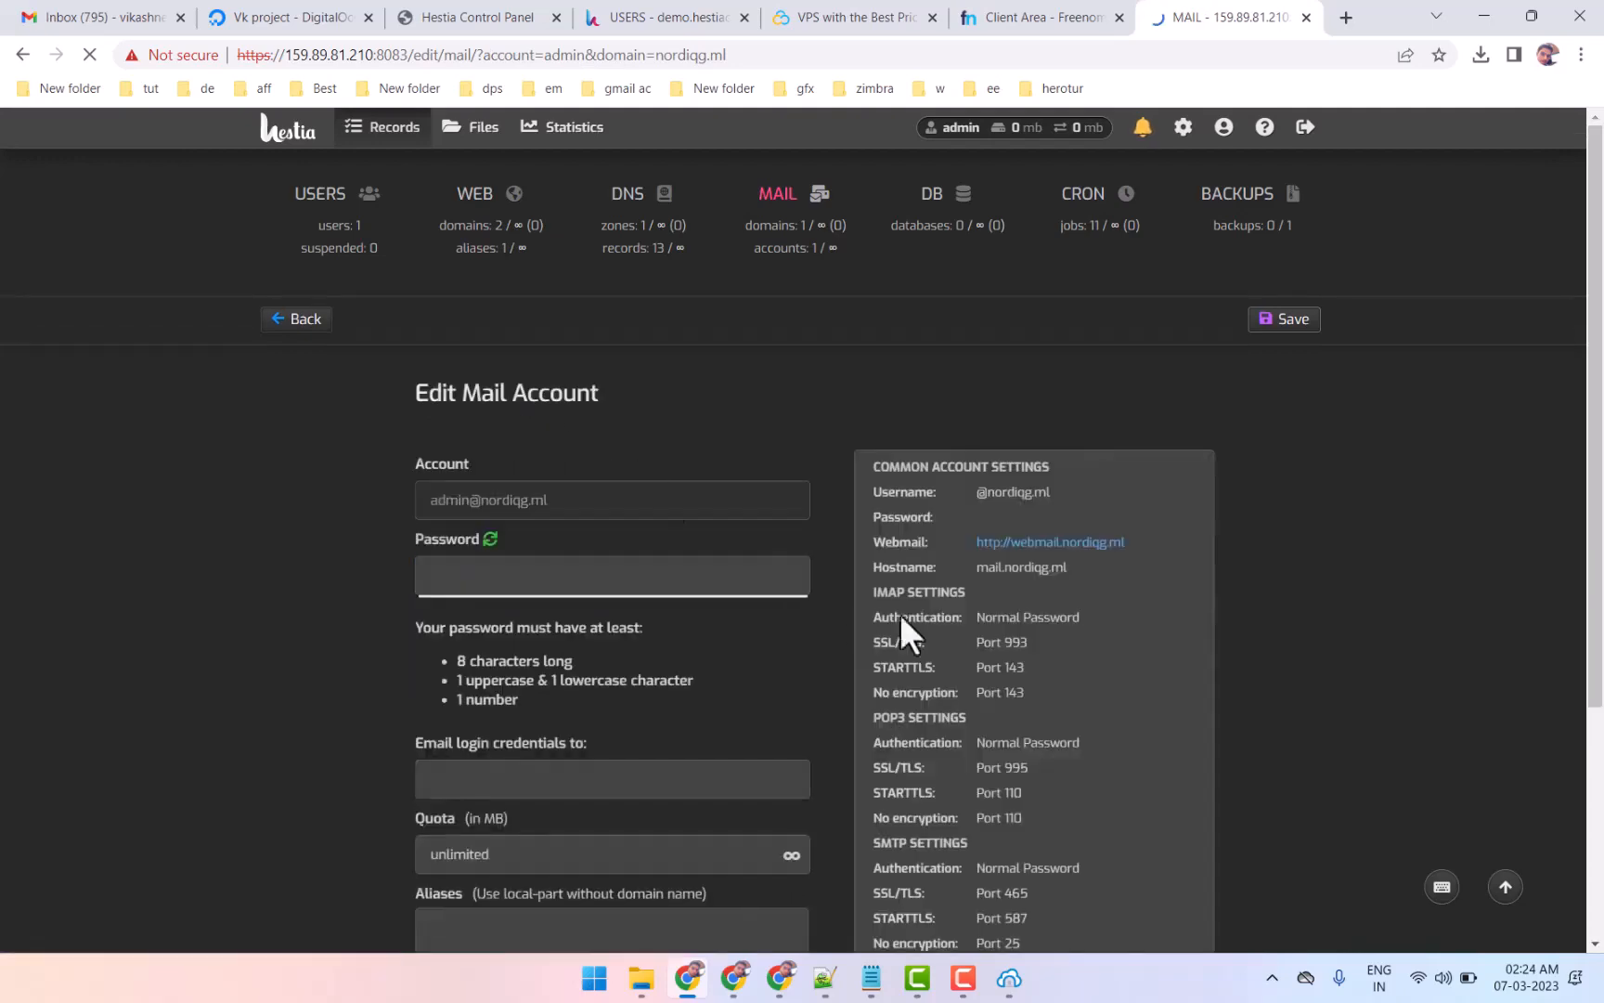
pyautogui.scroll(-3, 956, 641)
pyautogui.scroll(3, 952, 594)
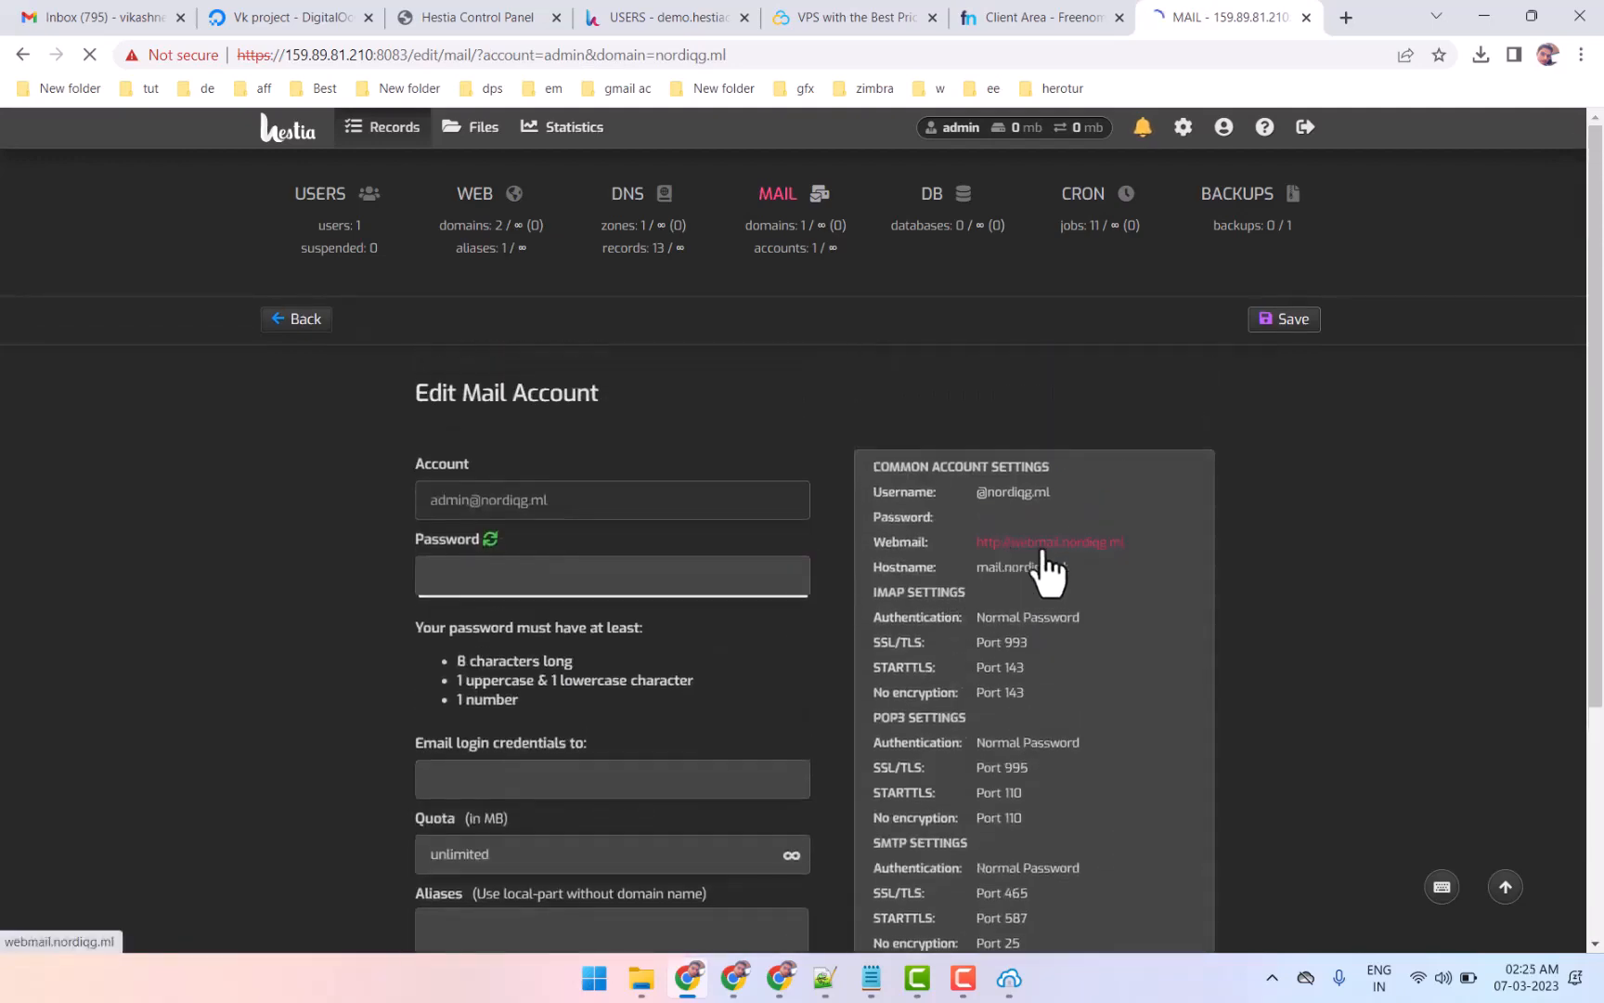
# Glance at the nordiqg.ml DNS records in Freenom and open the mail account's webmail link from Hestia
pyautogui.click(1023, 3)
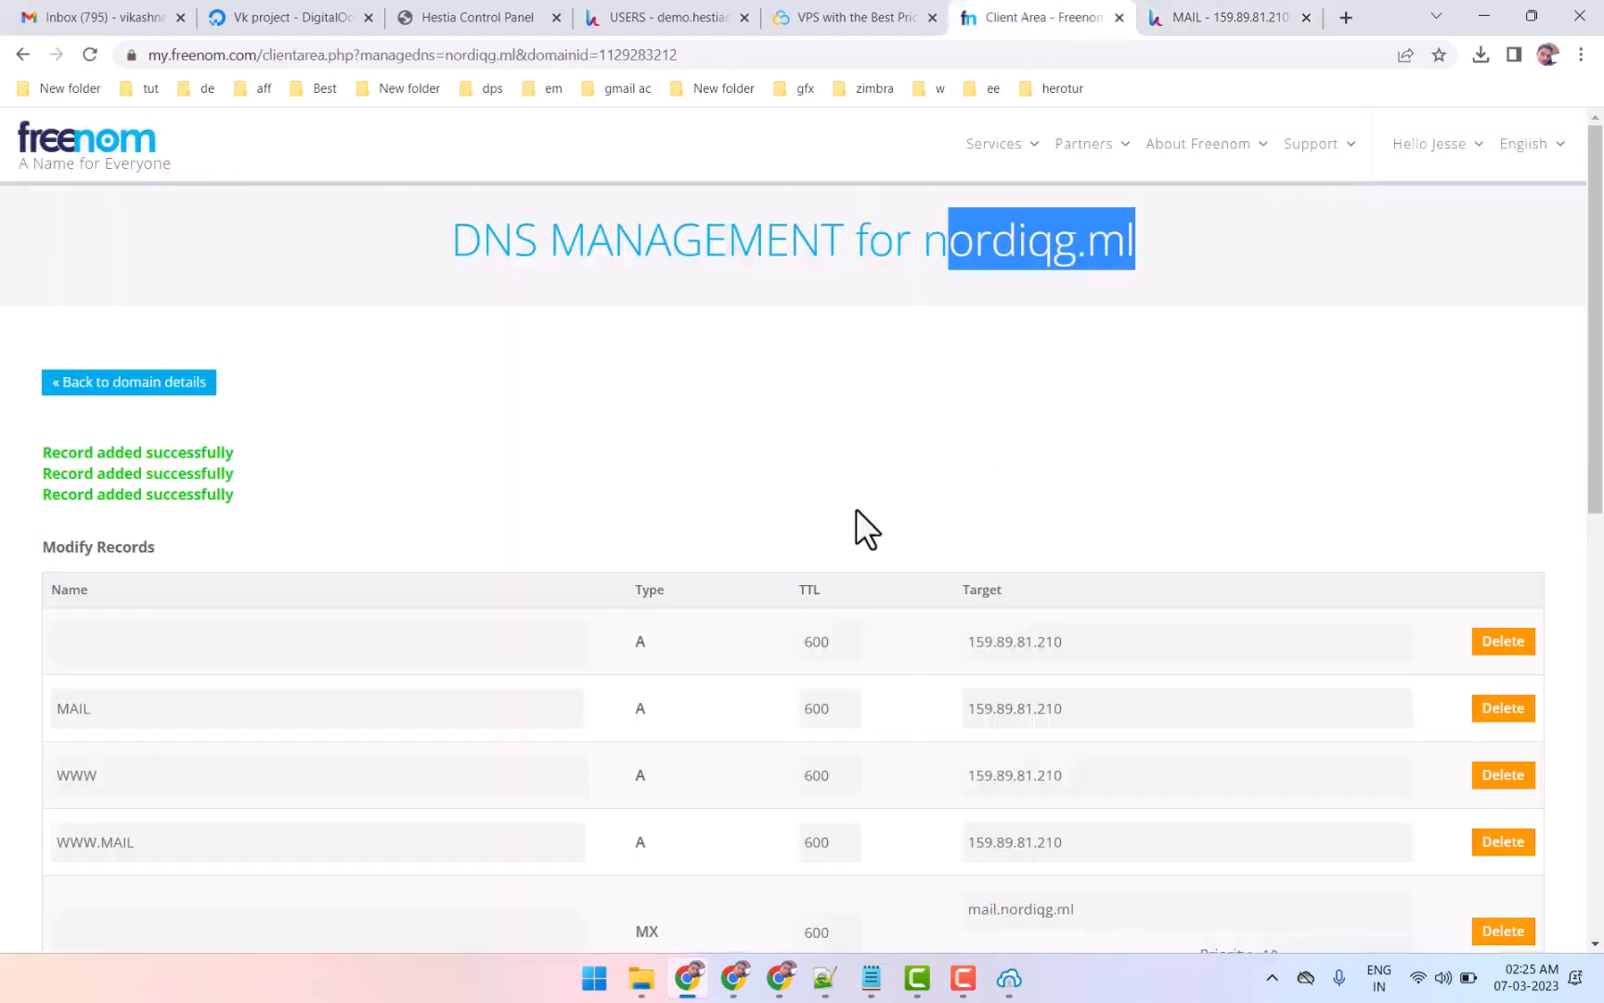
pyautogui.scroll(-1, 856, 526)
pyautogui.click(1192, 18)
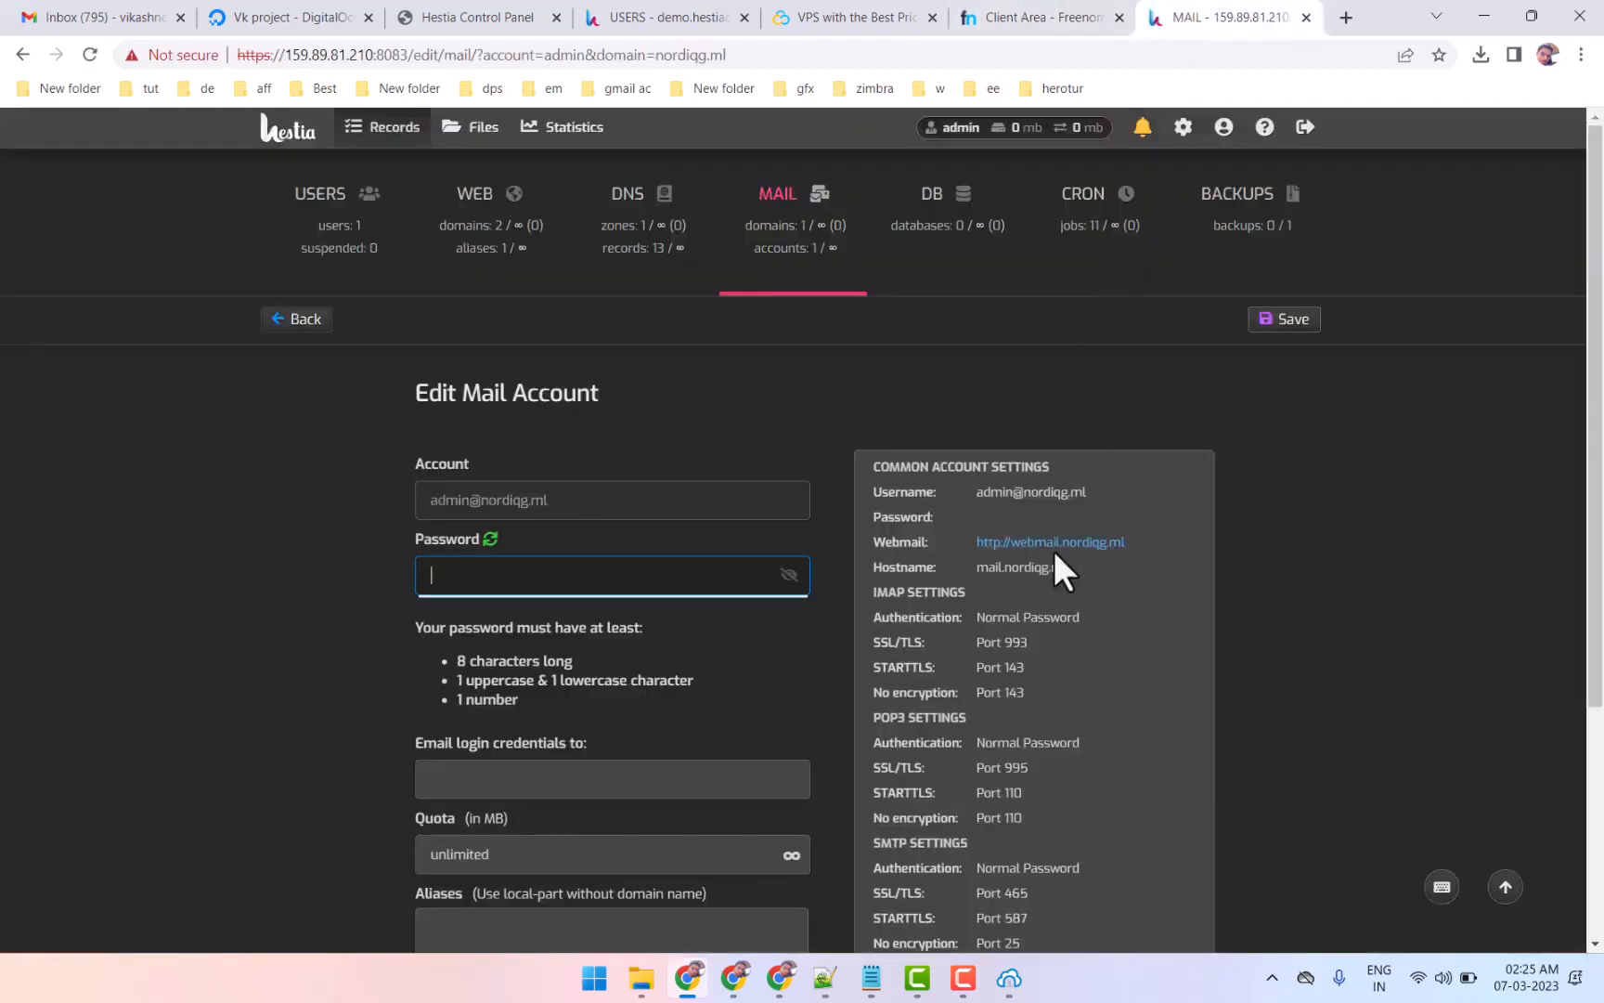
pyautogui.click(1036, 548)
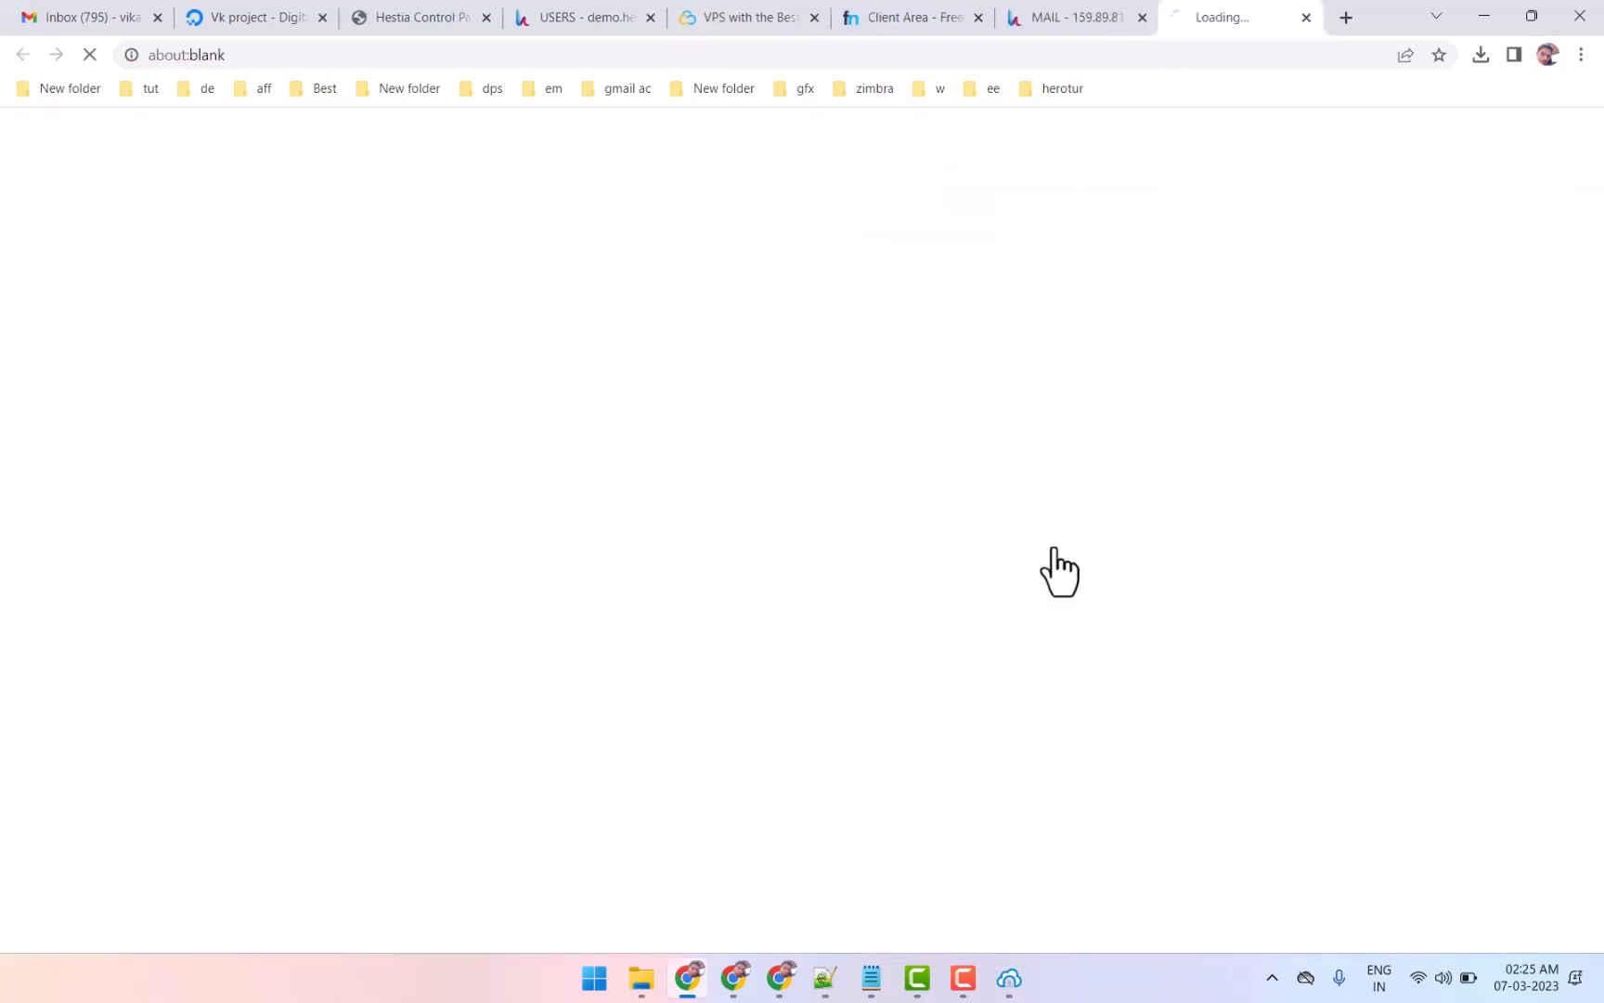
pyautogui.click(181, 55)
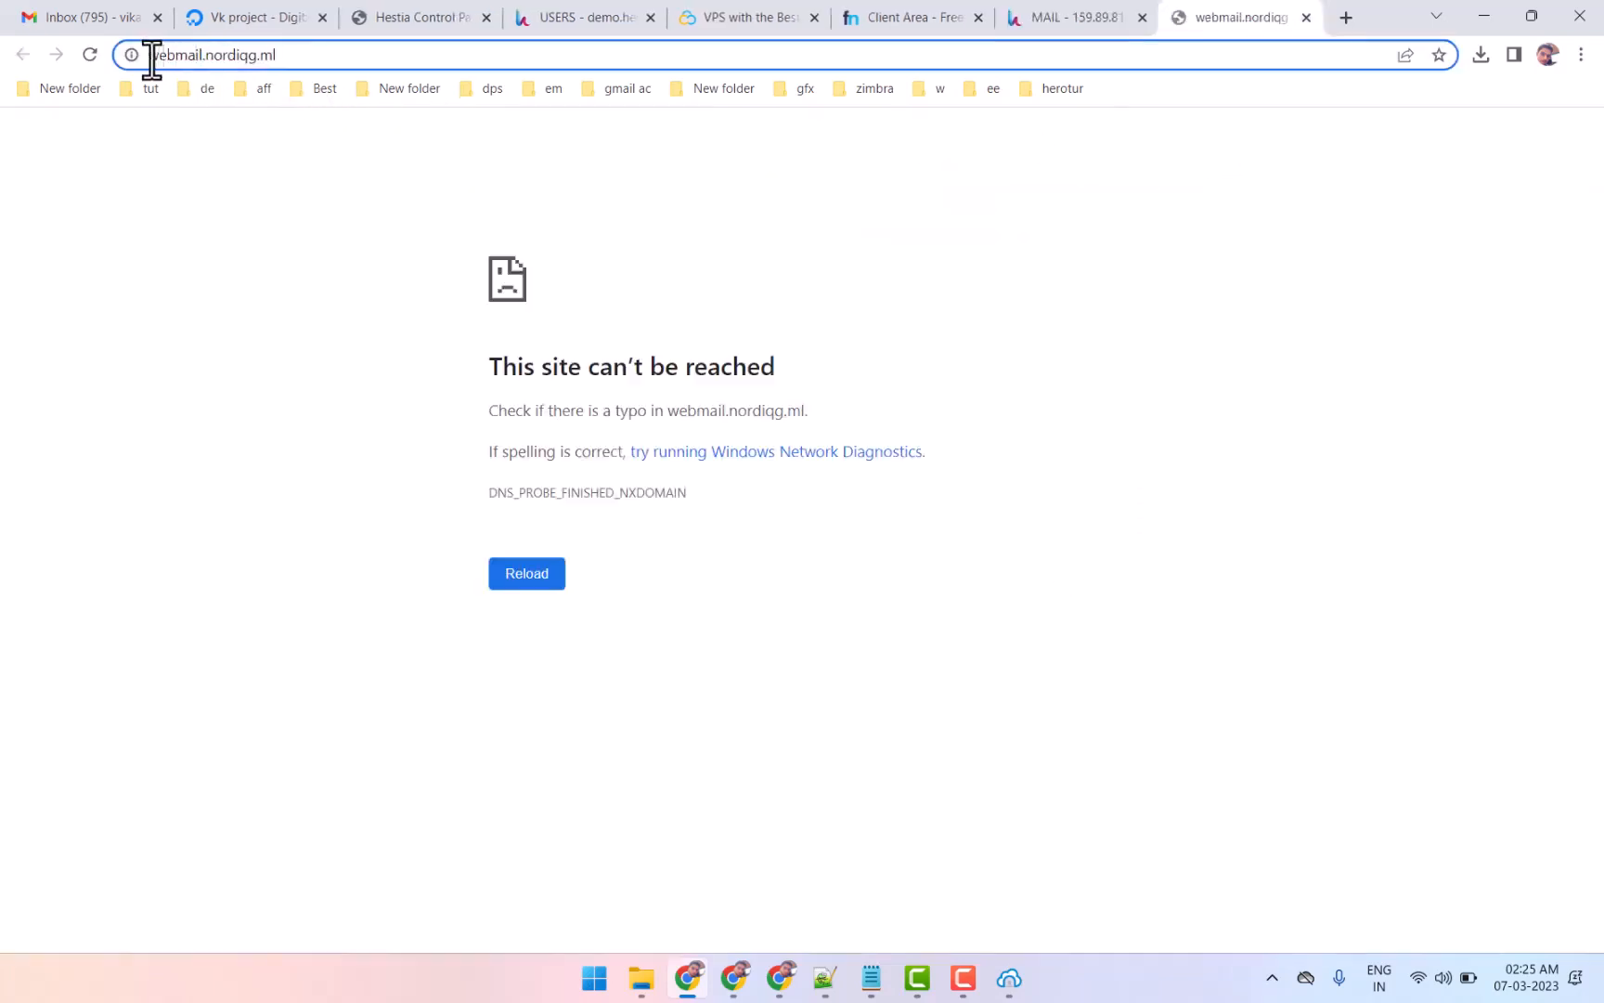
pyautogui.moveTo(151, 55); pyautogui.dragTo(200, 55)
pyautogui.moveTo(668, 410); pyautogui.dragTo(725, 410)
pyautogui.hotkey('ctrl', 'c')
pyautogui.click(886, 6)
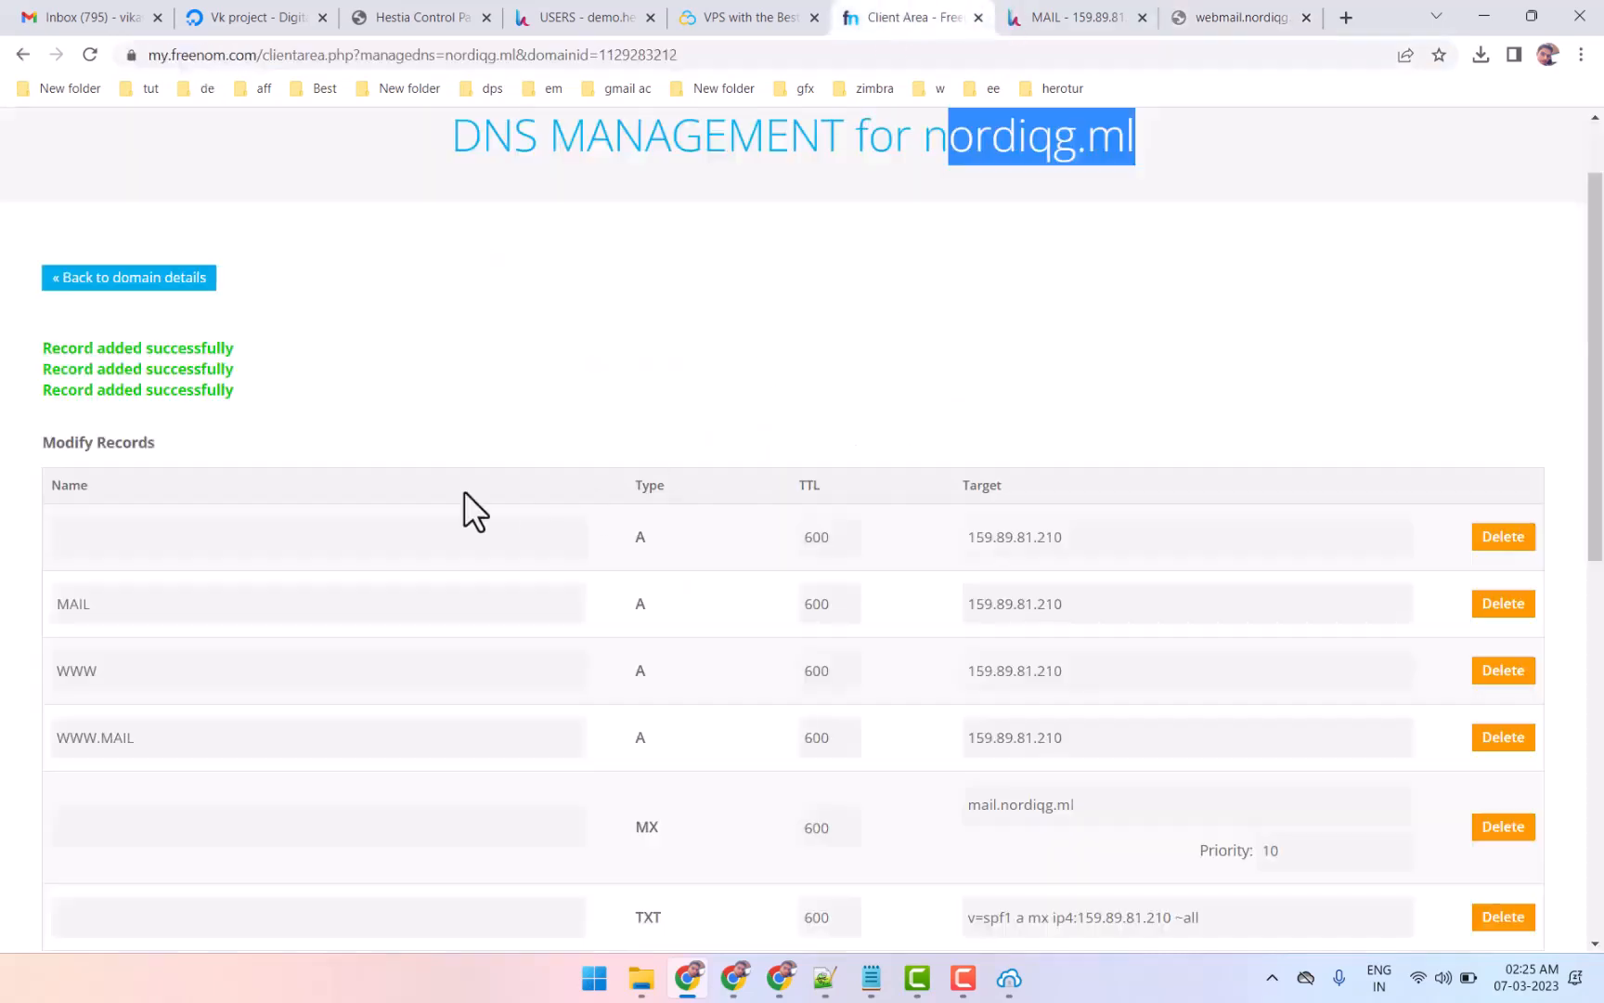
pyautogui.scroll(-9, 330, 492)
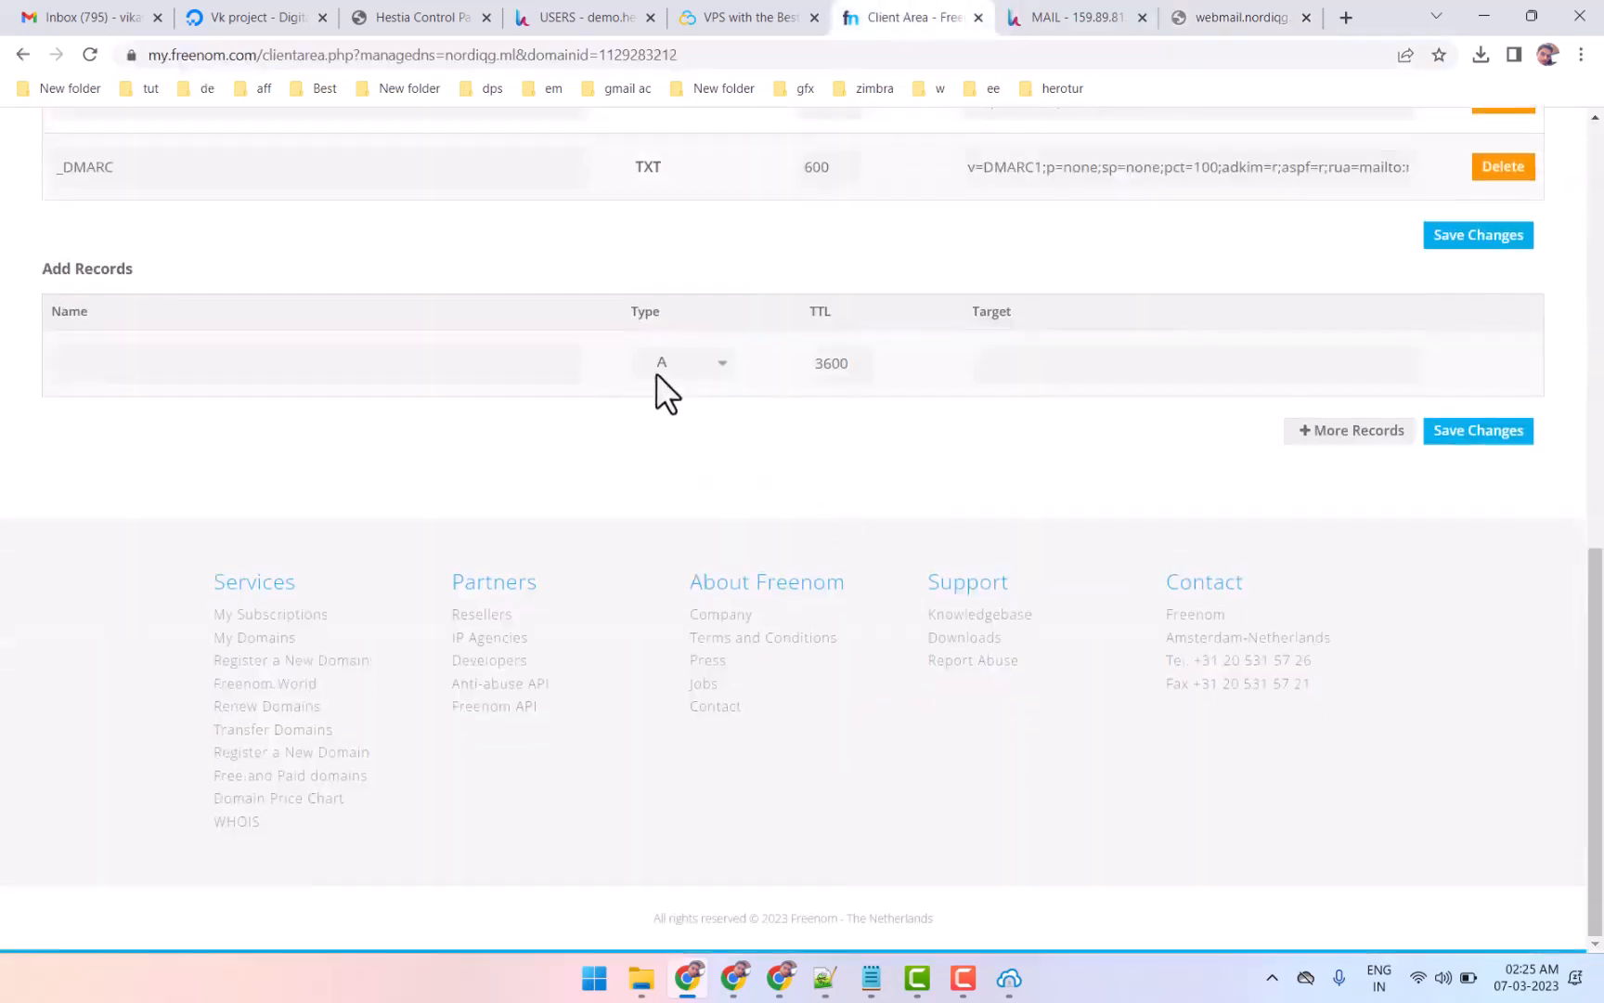
pyautogui.click(1295, 429)
pyautogui.click(332, 364)
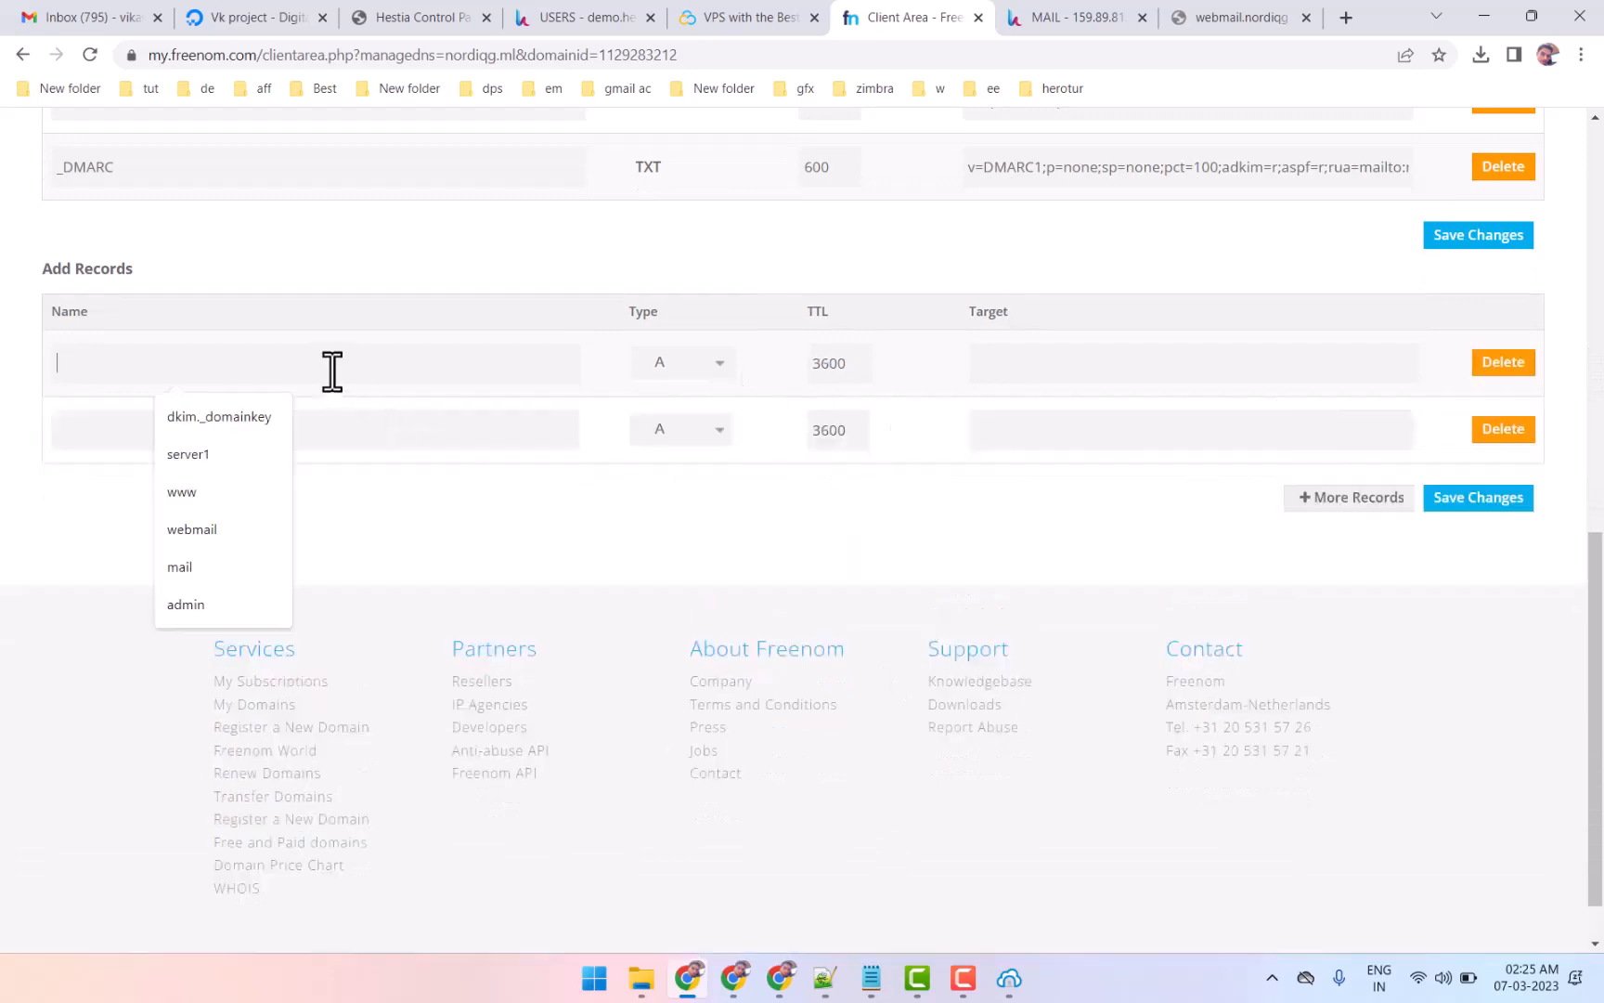
pyautogui.write('webmail')
pyautogui.click(104, 429)
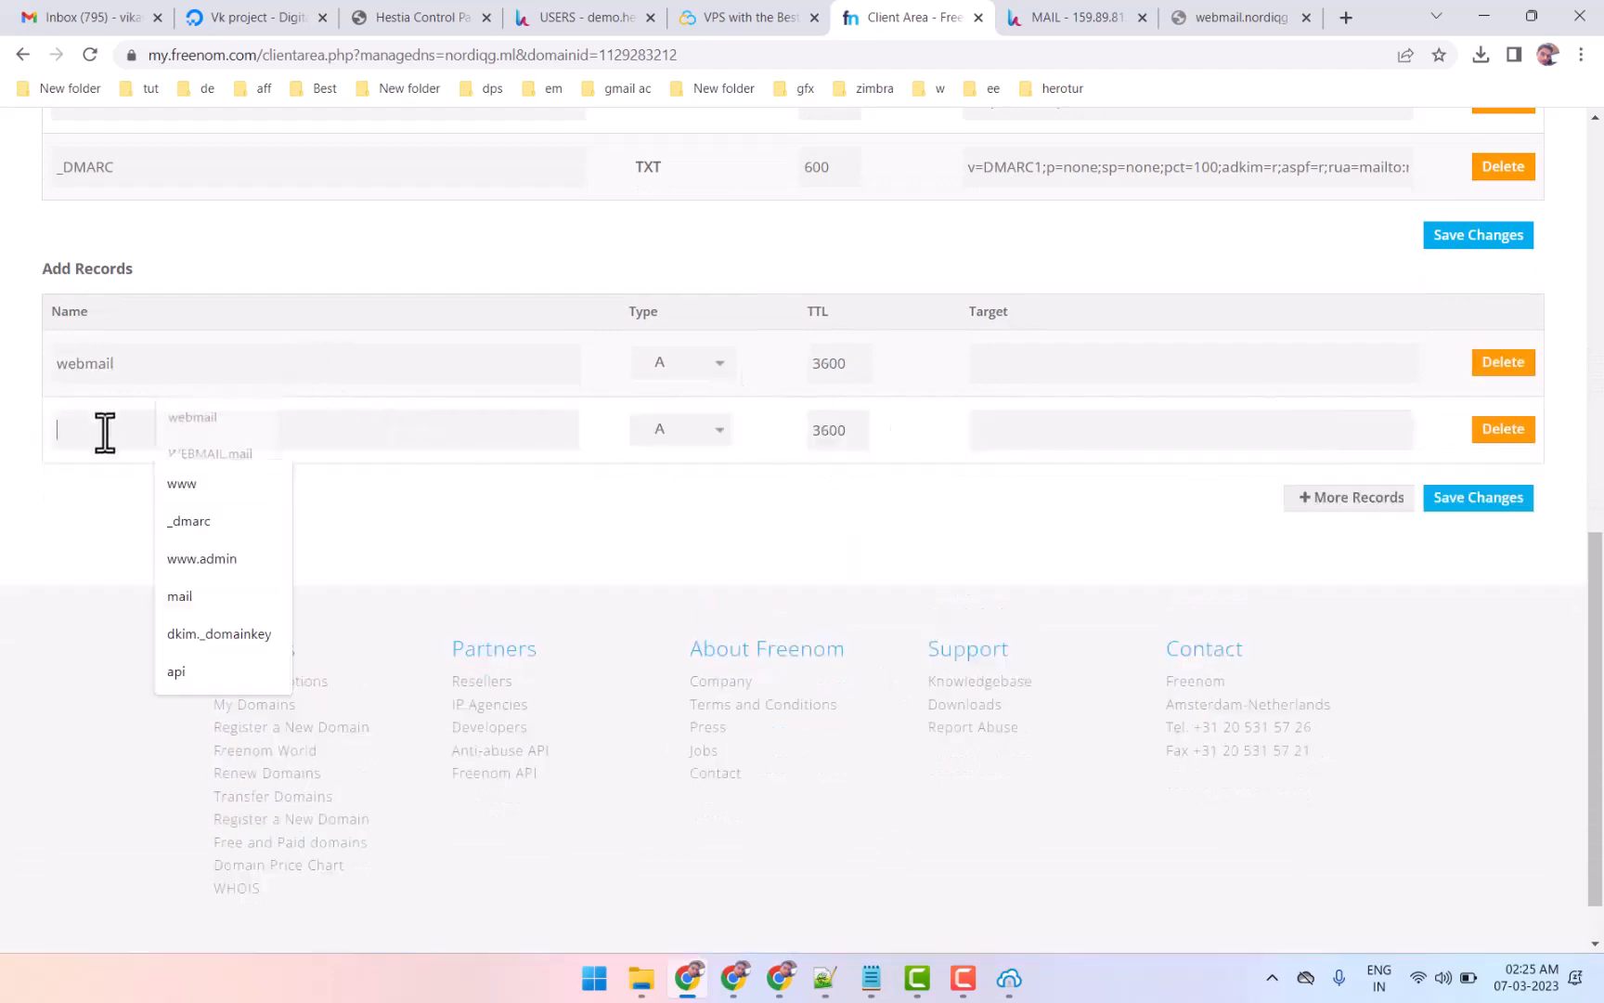
pyautogui.click(172, 476)
pyautogui.write('.')
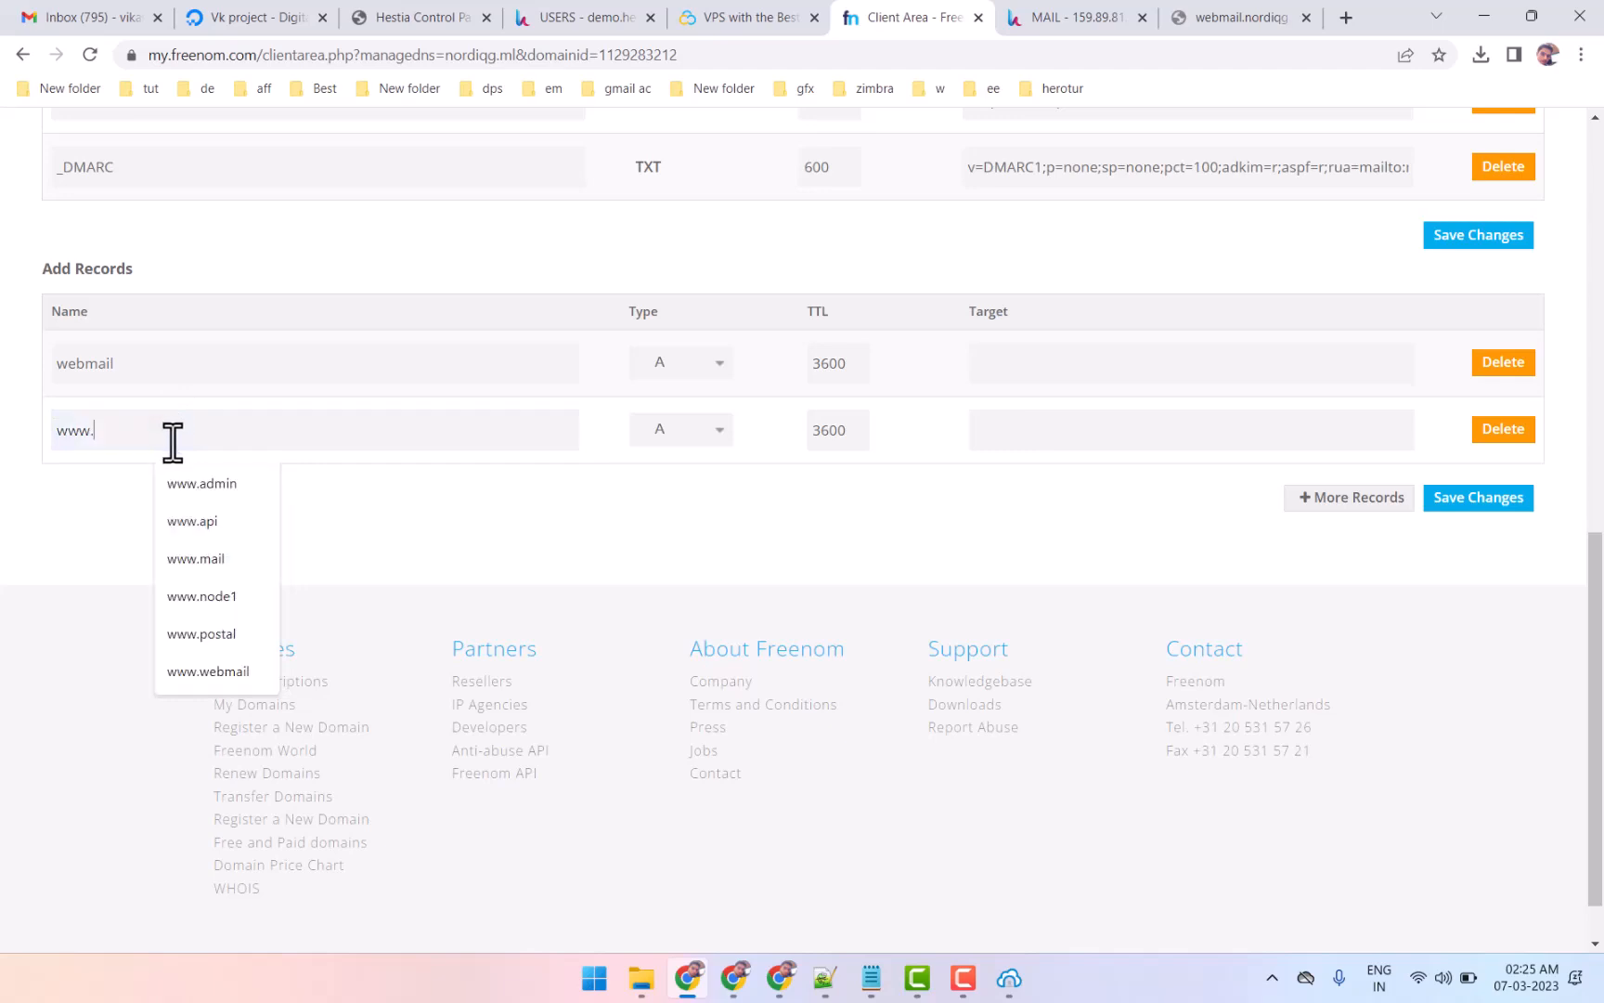
pyautogui.hotkey('ctrl', 'v')
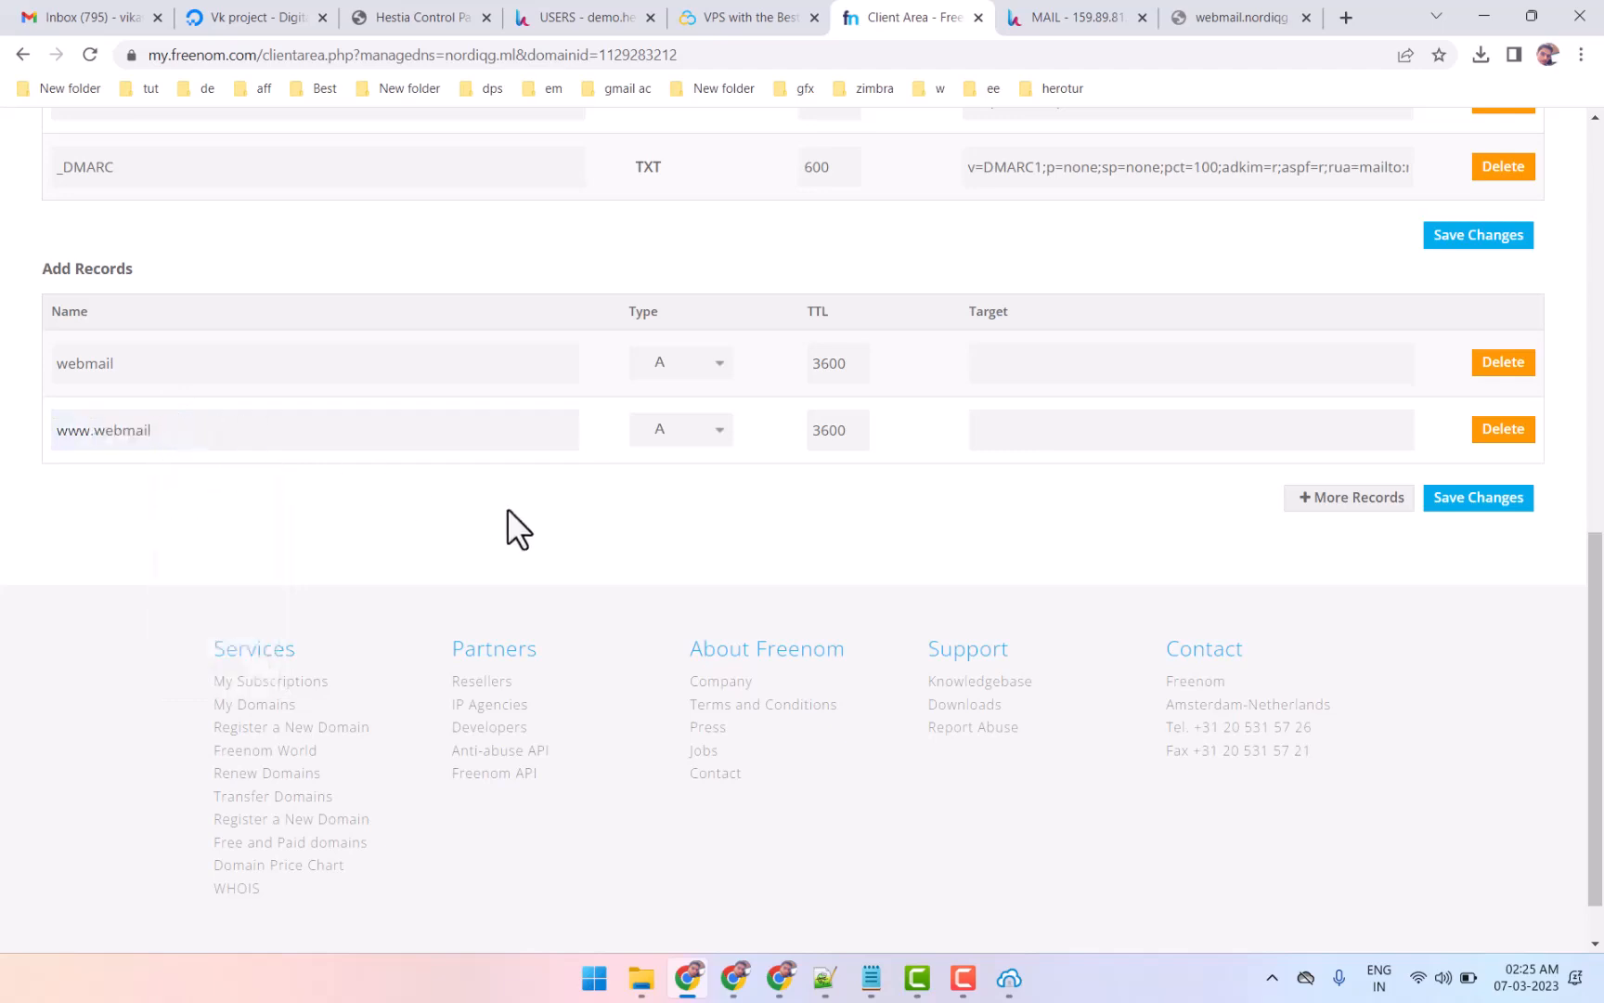
# Copy the IP address 159.89.81.210 from an existing A record into the targets of both new webmail records
pyautogui.scroll(2, 1074, 366)
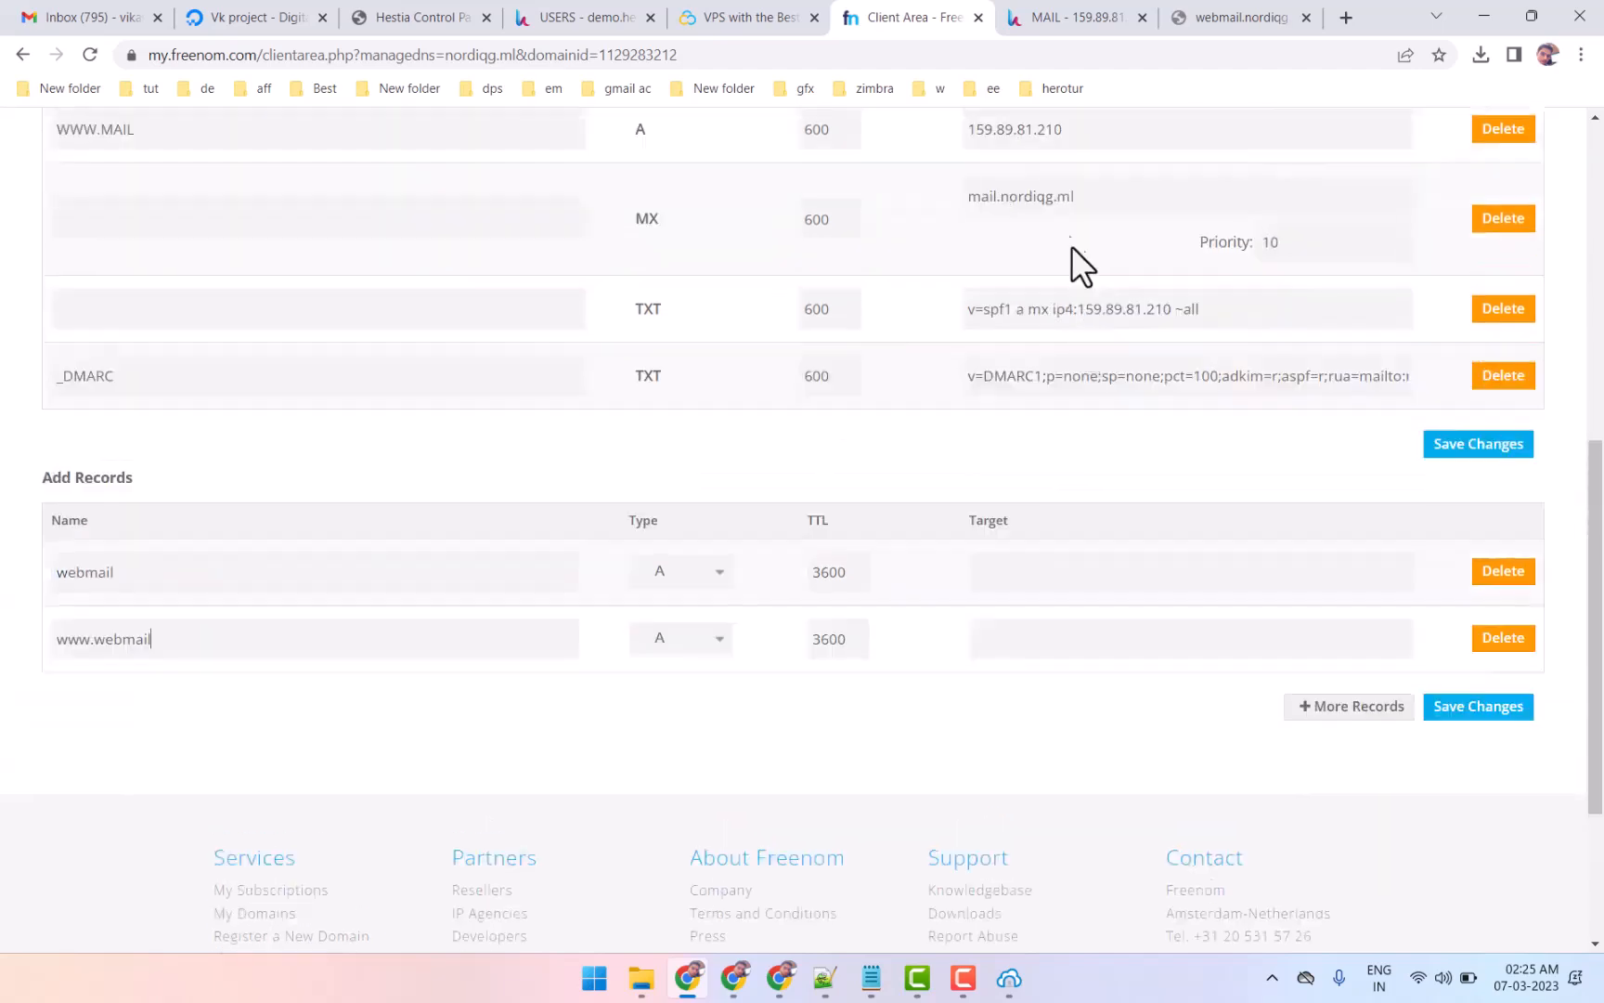
pyautogui.doubleClick(1040, 149)
pyautogui.hotkey('ctrl', 'c')
pyautogui.click(1042, 569)
pyautogui.hotkey('ctrl', 'v')
pyautogui.click(988, 645)
pyautogui.hotkey('ctrl', 'v')
# Set the TTL of both new webmail records to 600 and save the DNS changes
pyautogui.moveTo(845, 574); pyautogui.dragTo(737, 573)
pyautogui.write('9')
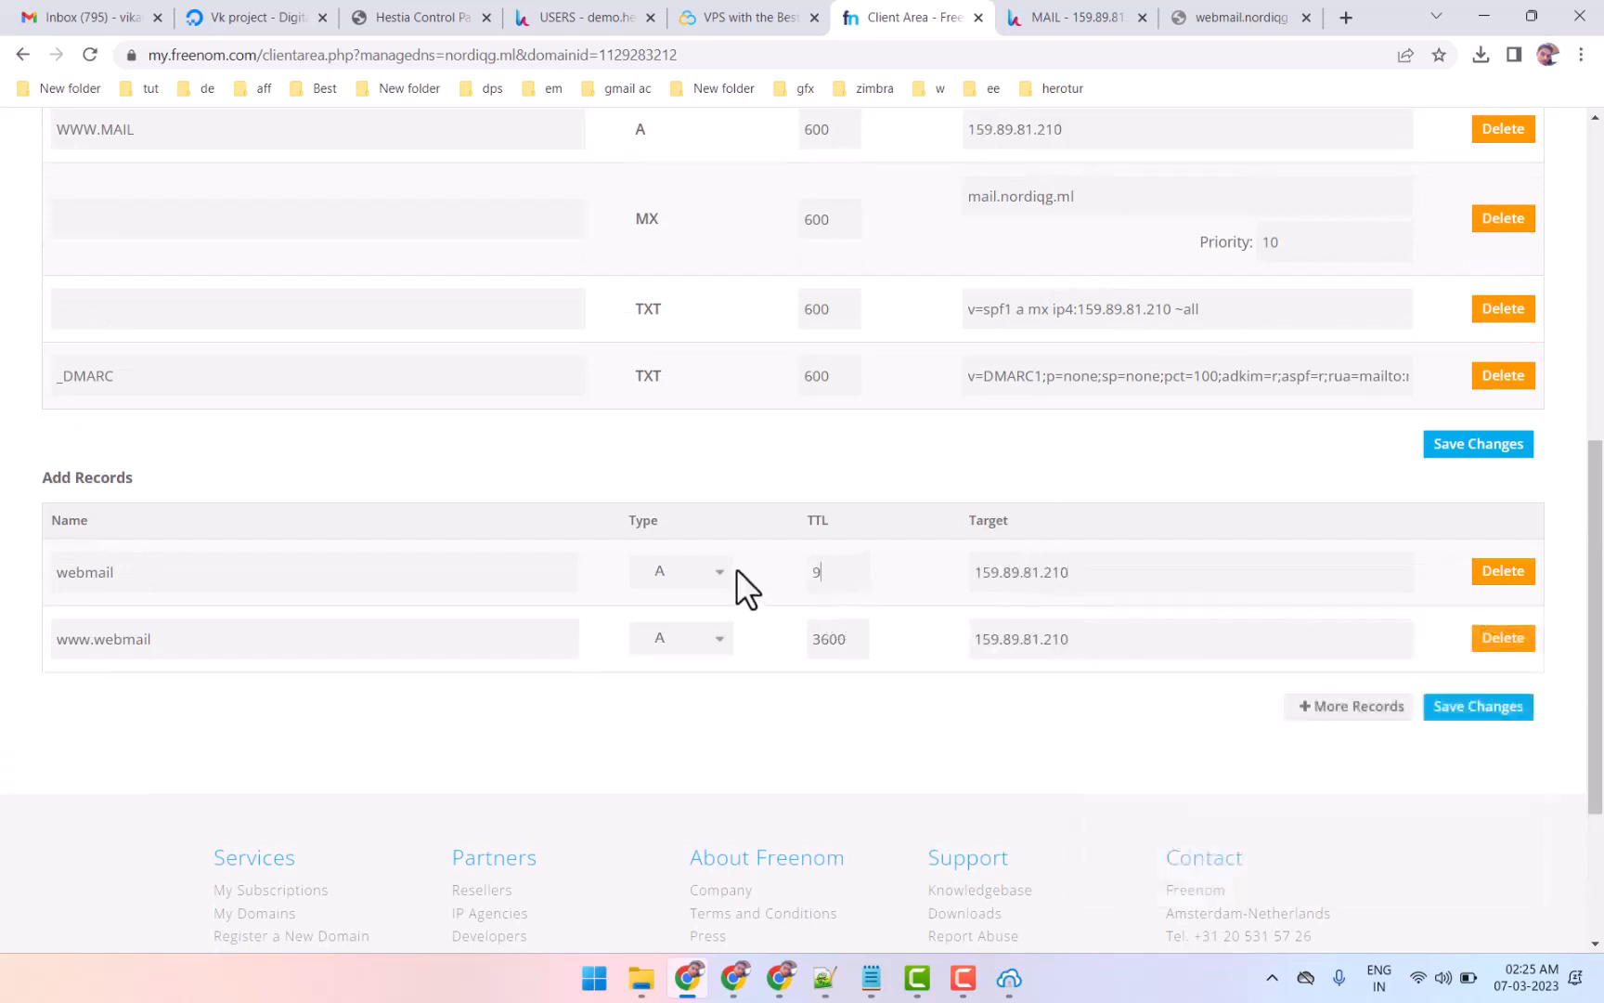
pyautogui.press('BackSpace')
pyautogui.write('600')
pyautogui.doubleClick(826, 641)
pyautogui.press('BackSpace')
pyautogui.write('600')
pyautogui.click(1515, 715)
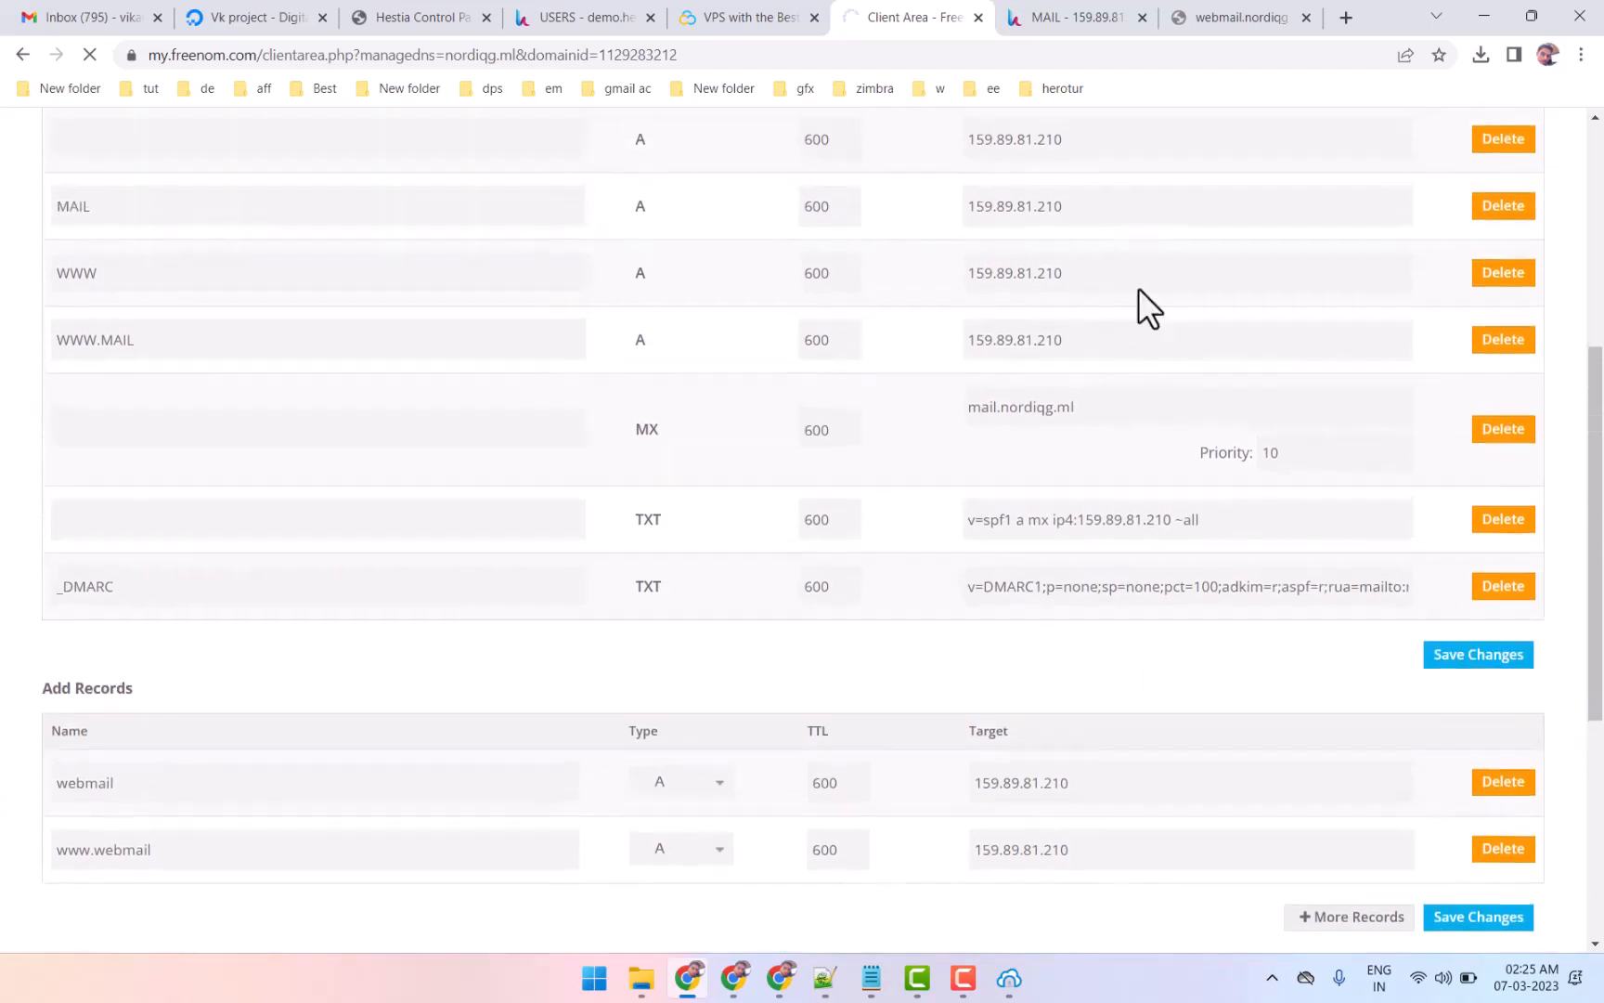
pyautogui.click(1202, 14)
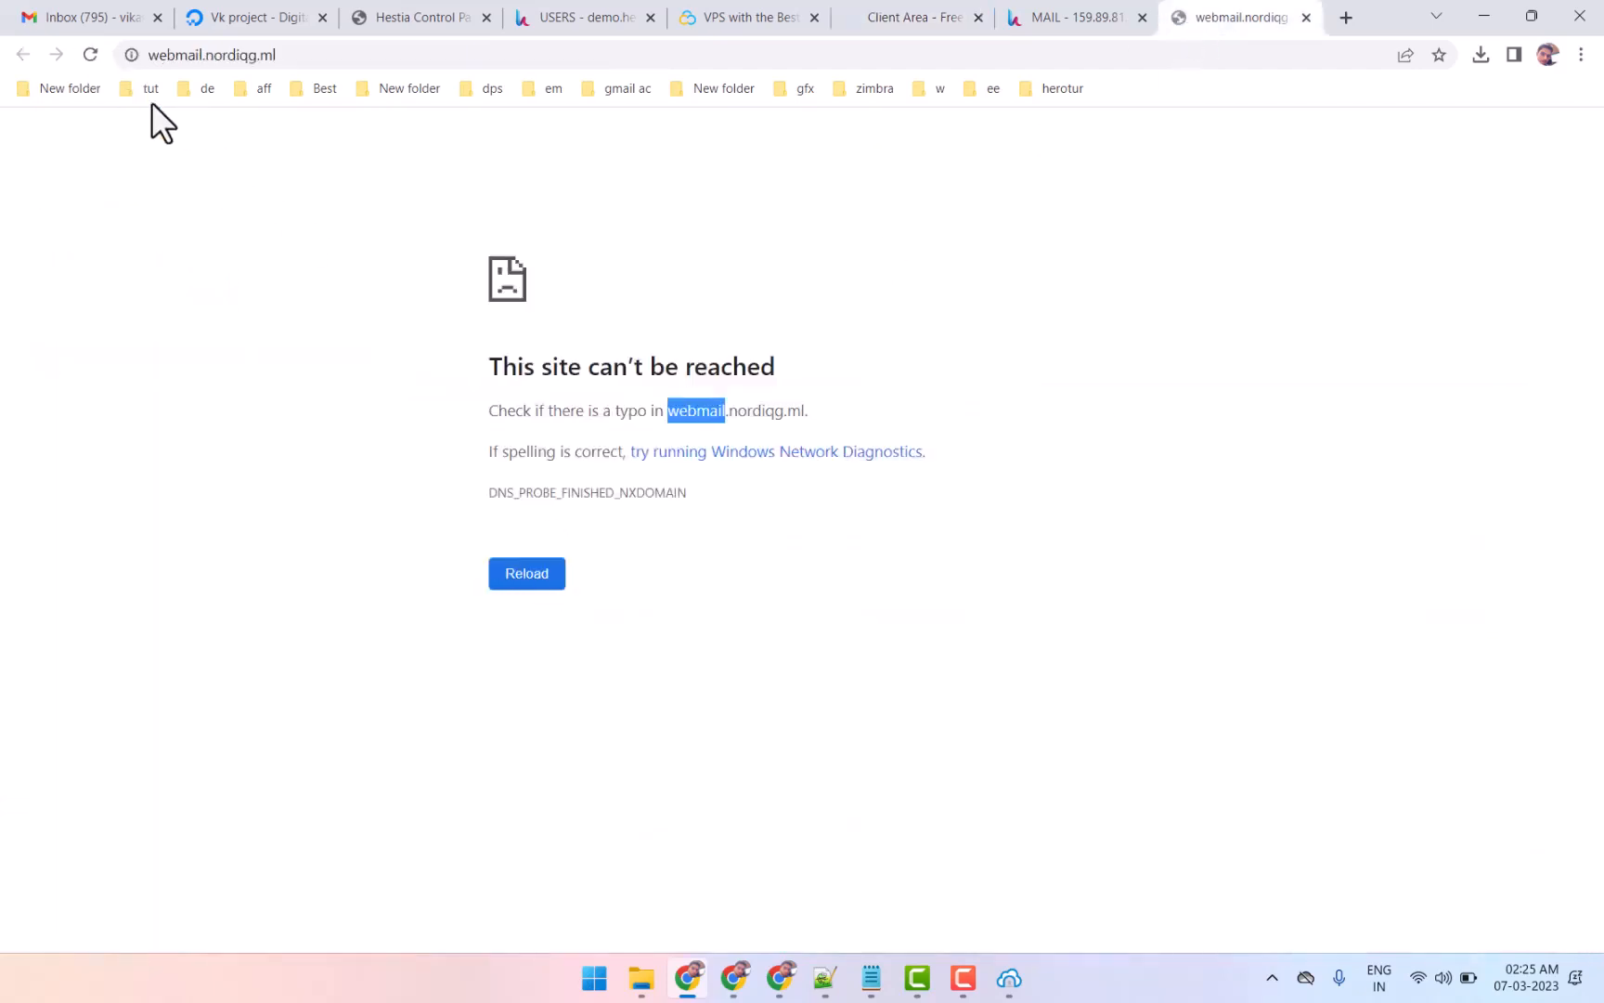
pyautogui.click(519, 580)
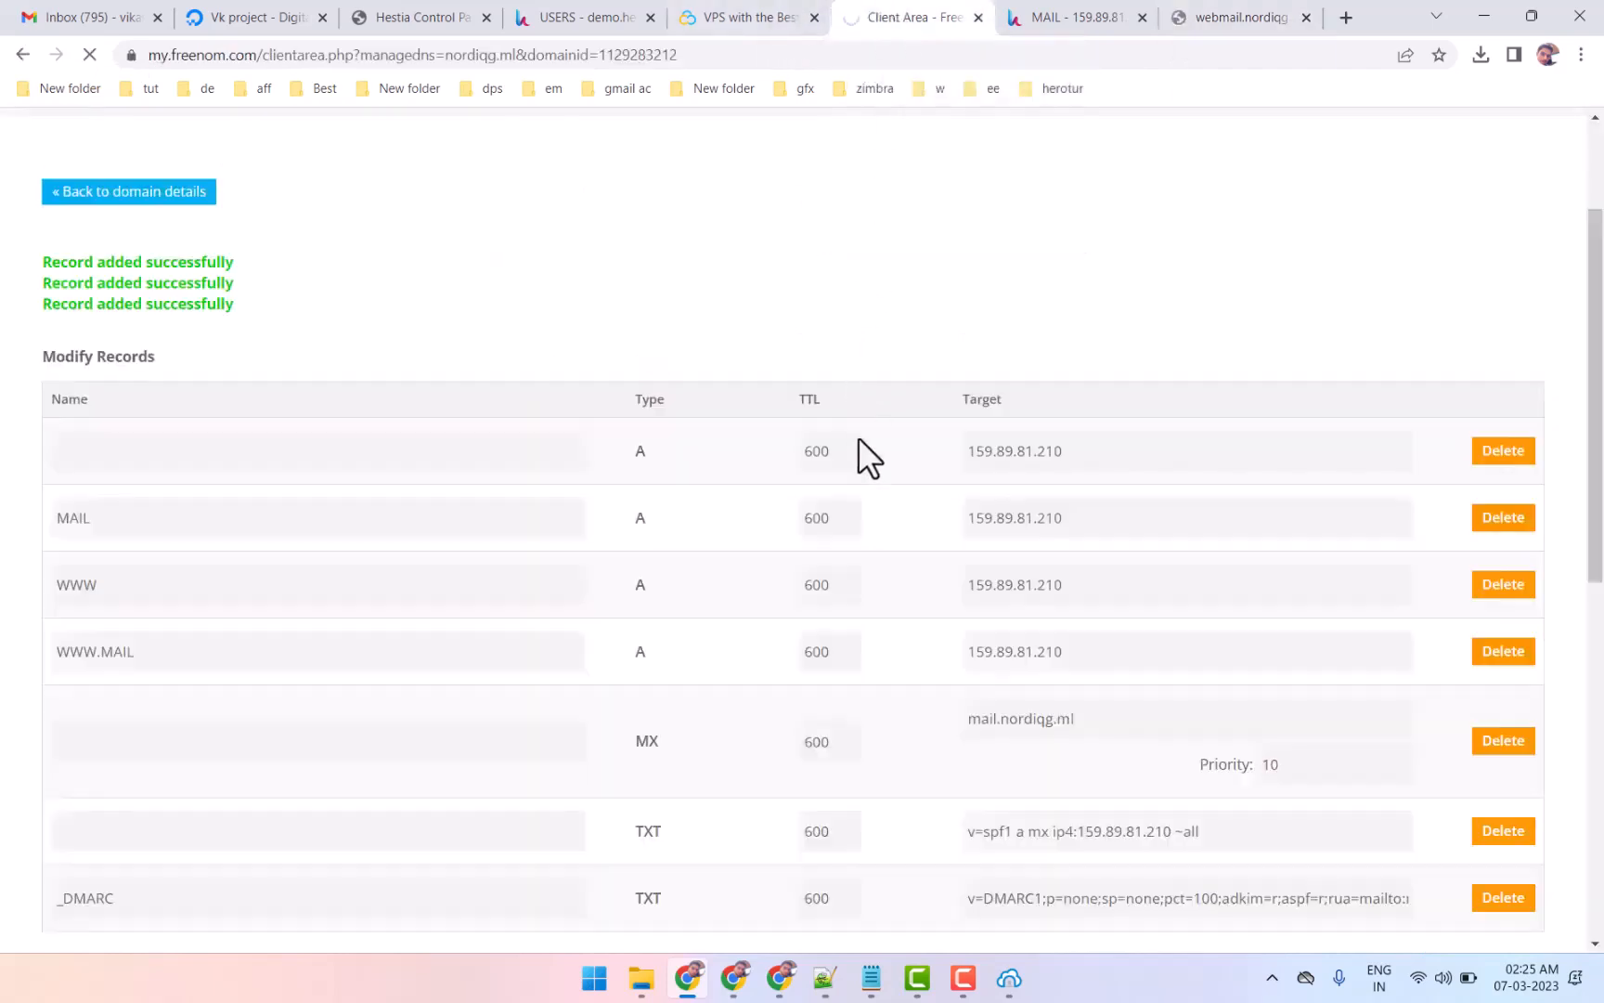
pyautogui.scroll(-5, 848, 476)
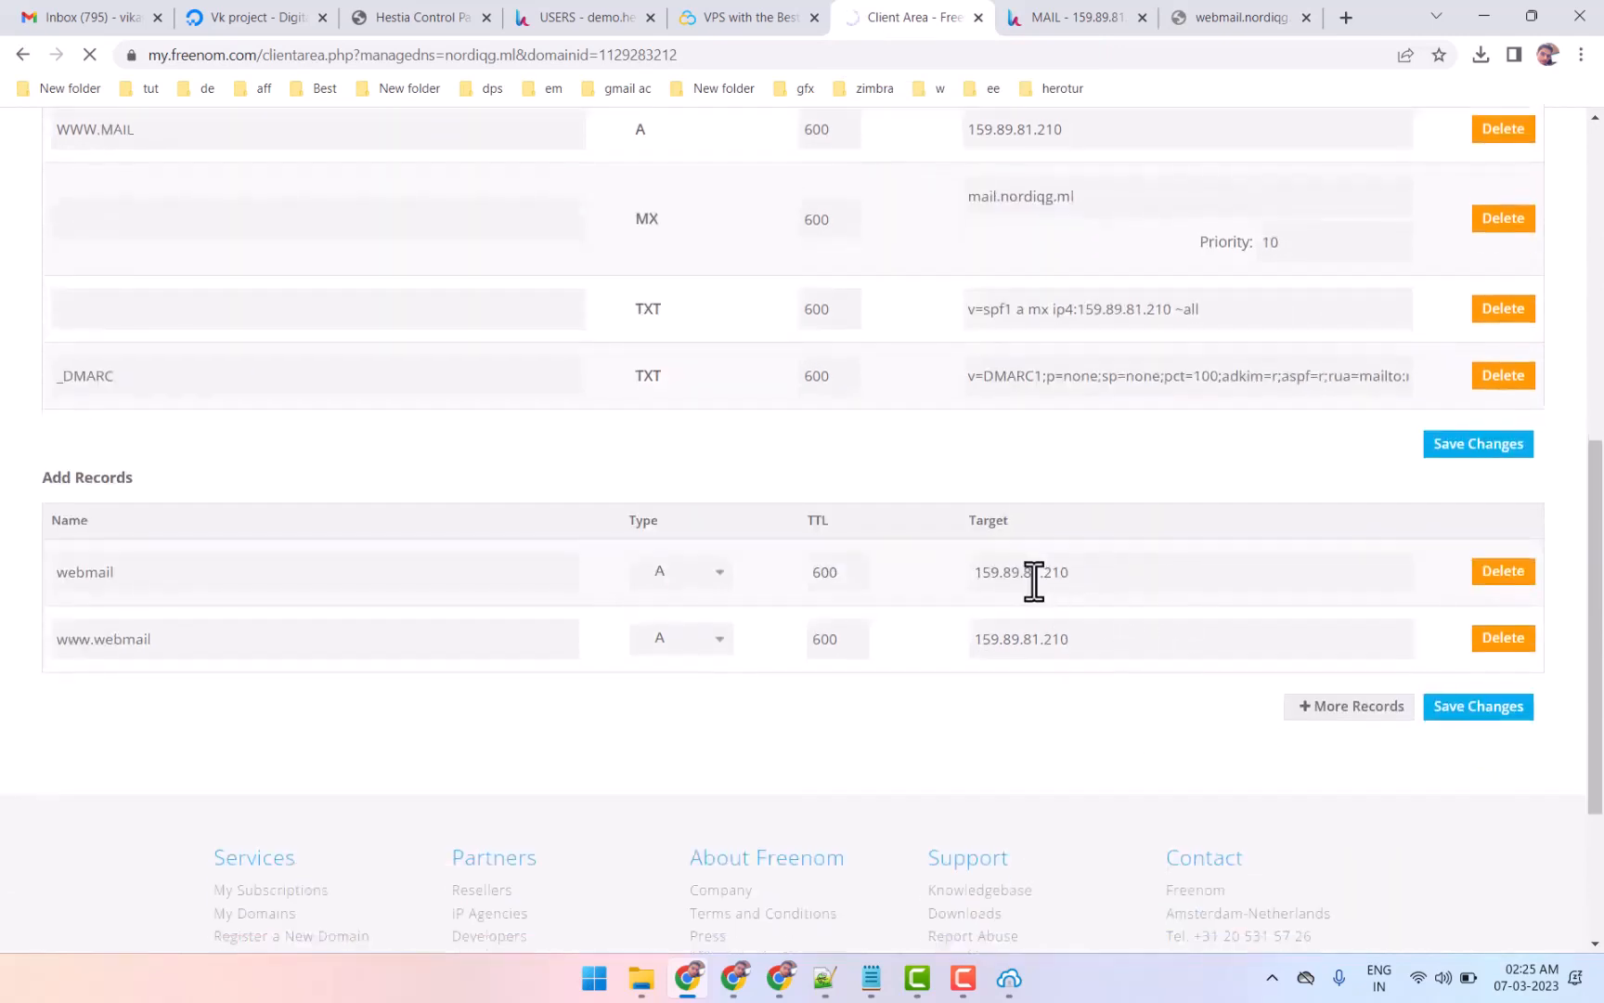
pyautogui.scroll(4, 1034, 581)
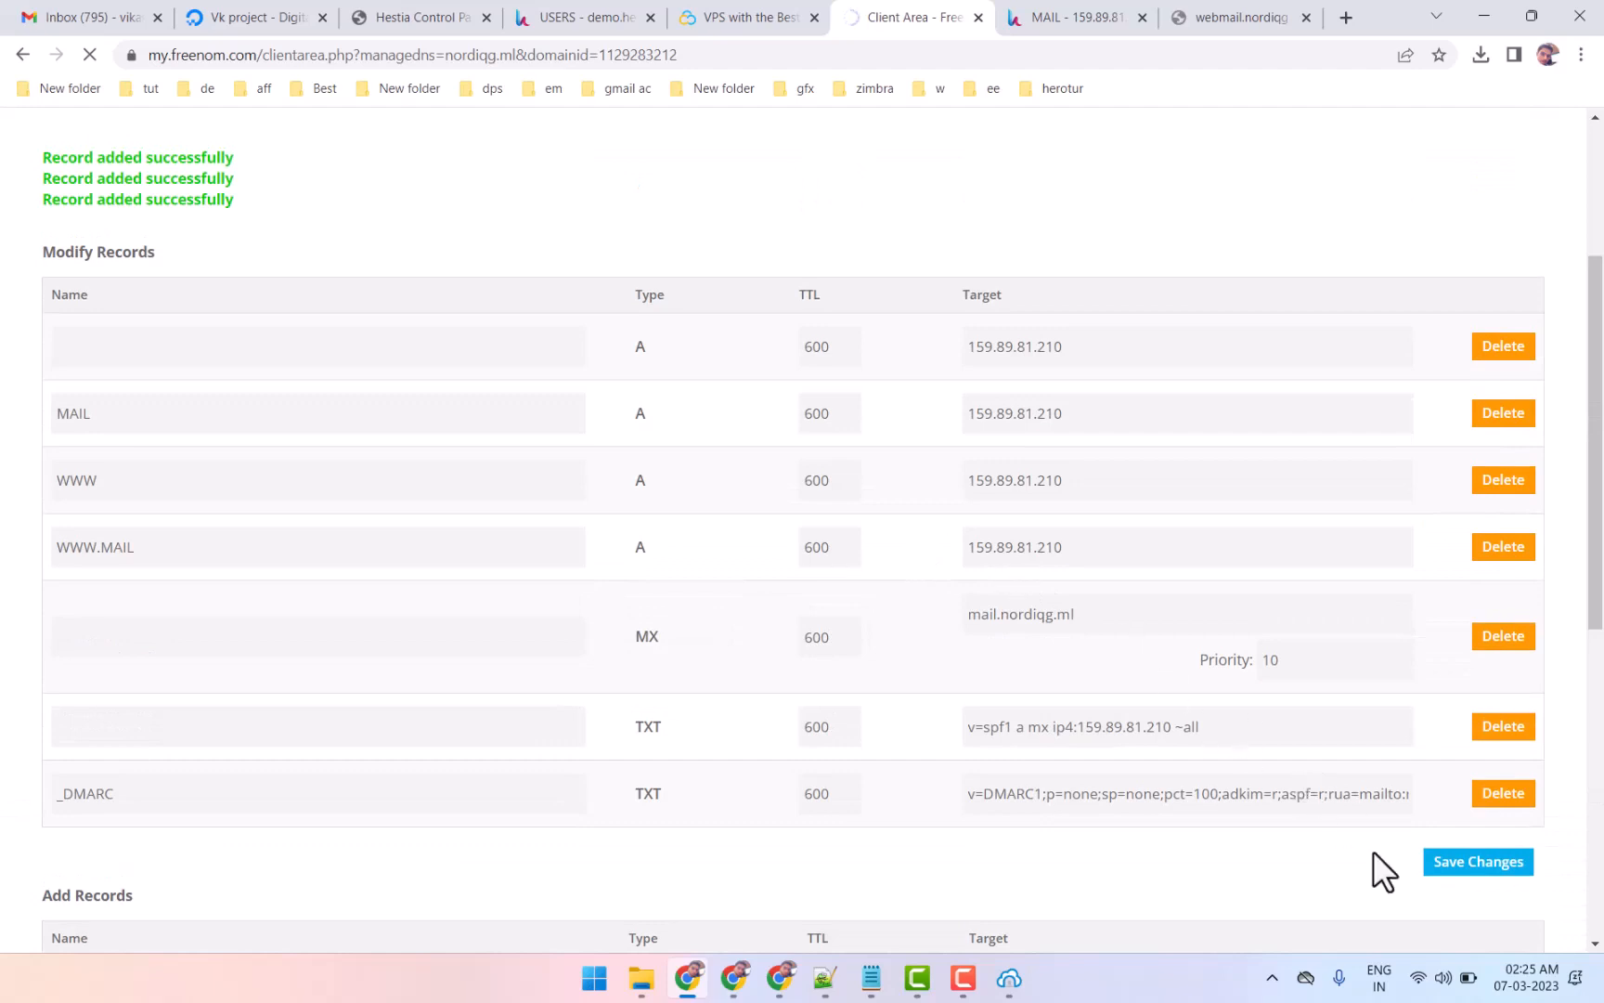
pyautogui.moveTo(29, 449); pyautogui.dragTo(357, 460)
pyautogui.scroll(-4, 359, 461)
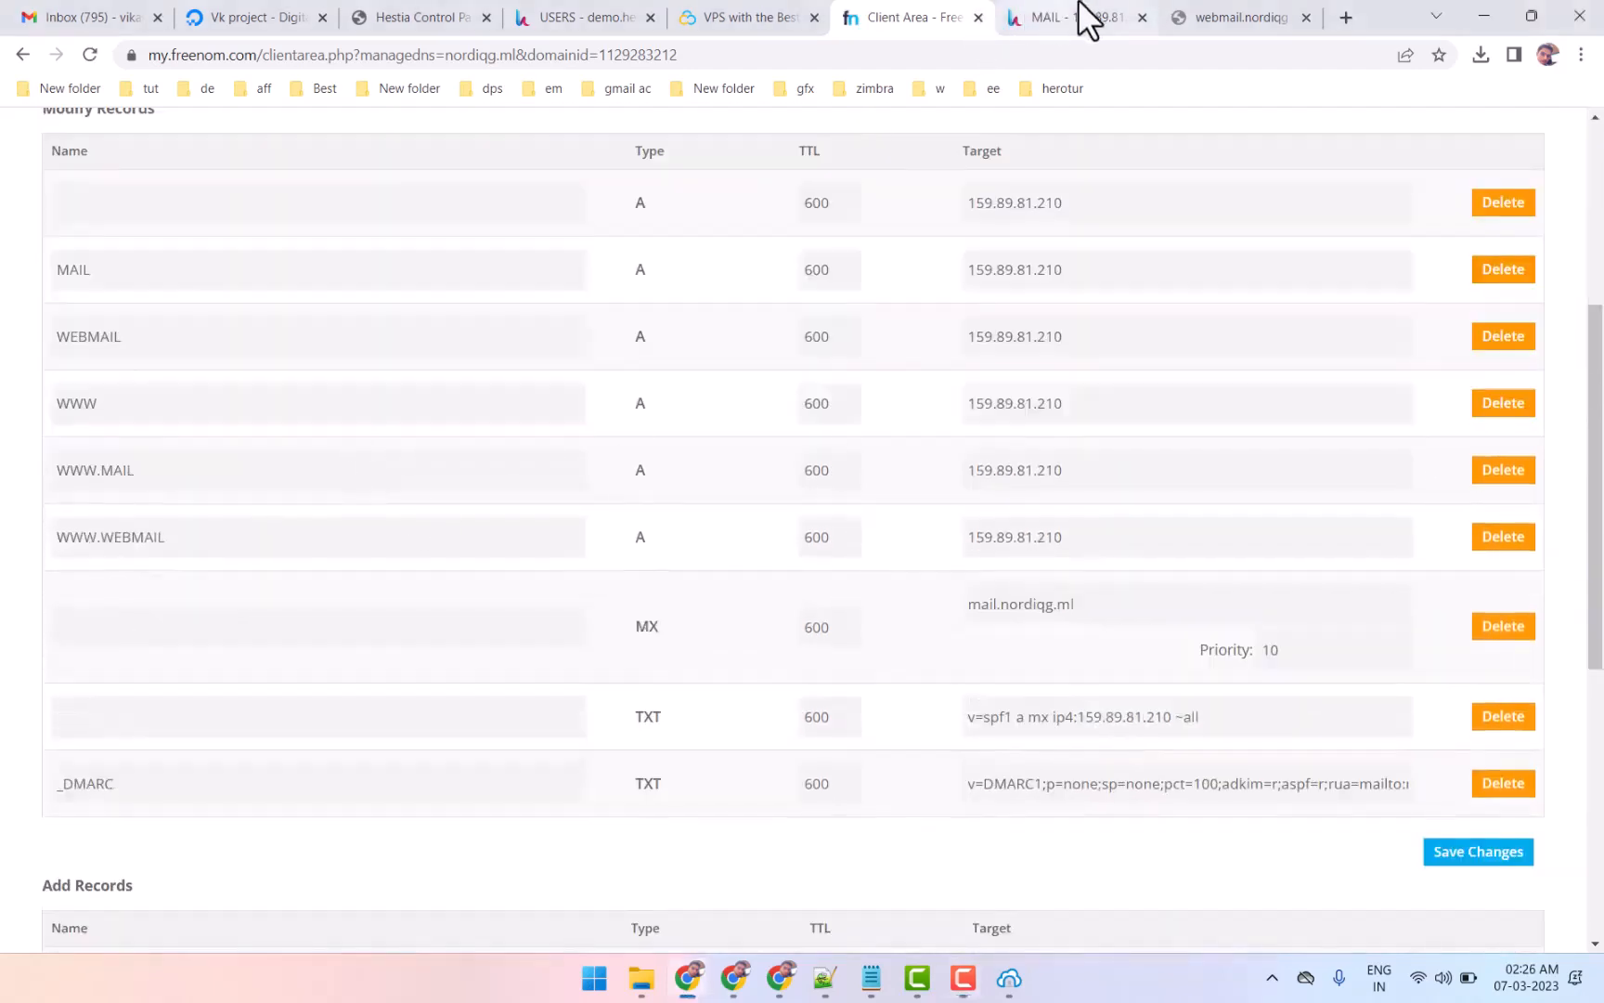
# Check the webmail.nordiqg.ml page again and return to the admin mail account's settings in Hestia
pyautogui.click(1076, 17)
pyautogui.click(1225, 17)
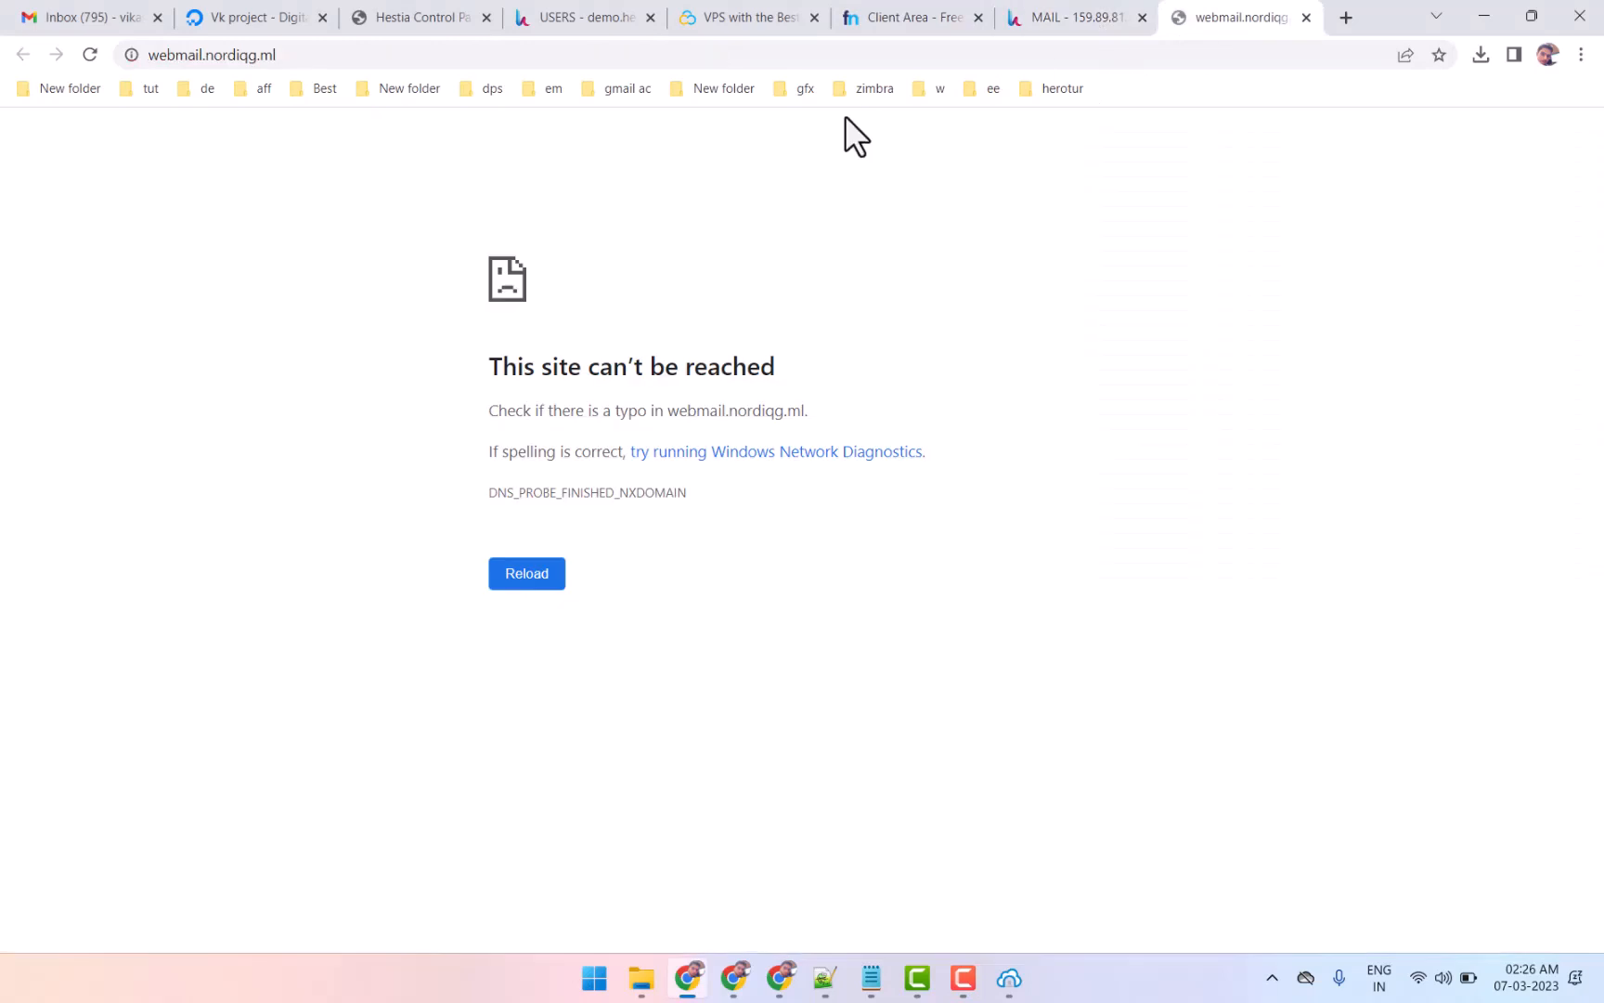
pyautogui.doubleClick(380, 58)
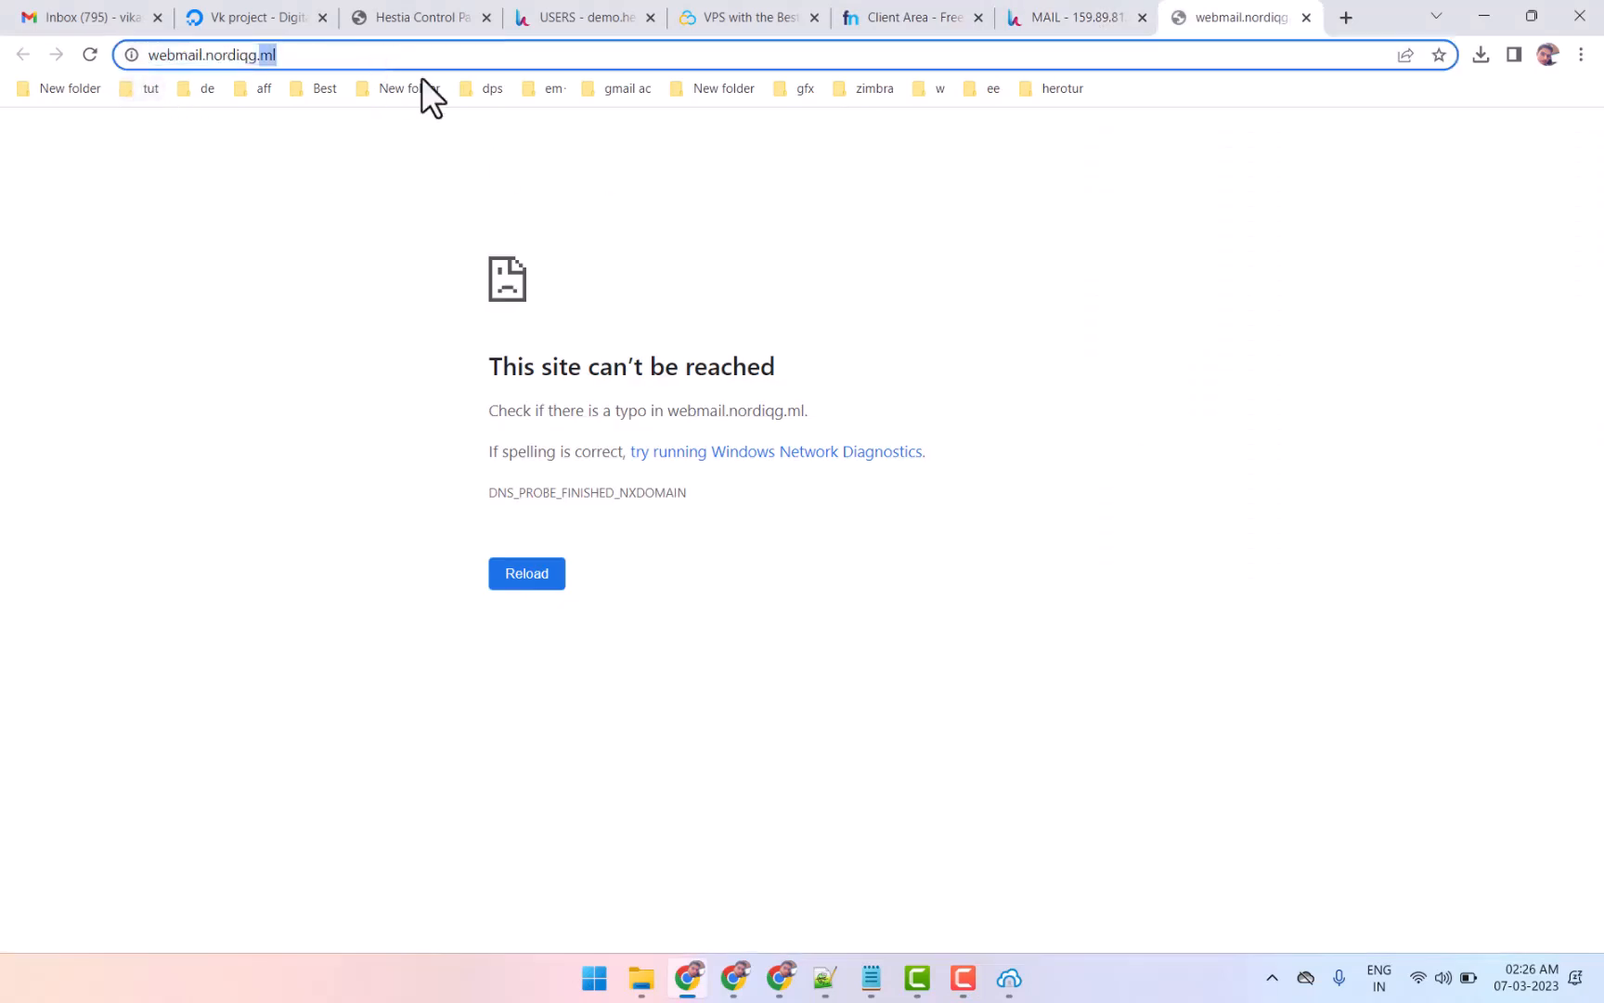
pyautogui.click(1096, 17)
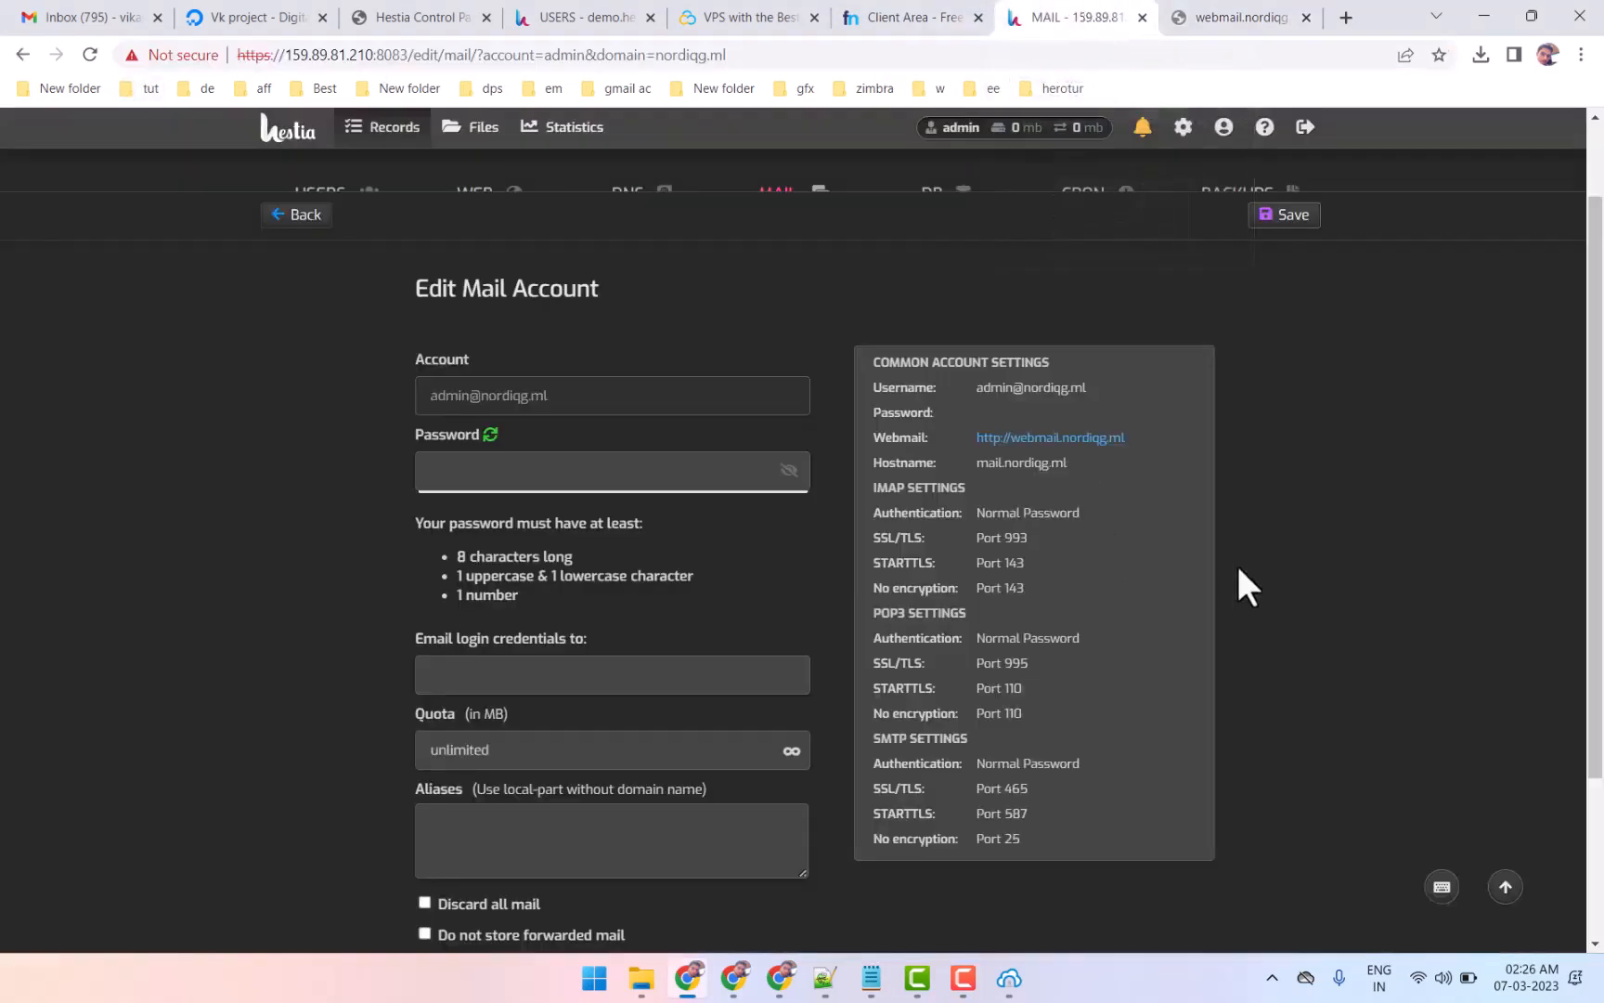
# Review the hostname and the SMTP ports for SSL/TLS, STARTTLS and no encryption in the mail account's settings
pyautogui.scroll(1, 1238, 567)
pyautogui.scroll(-2, 1242, 563)
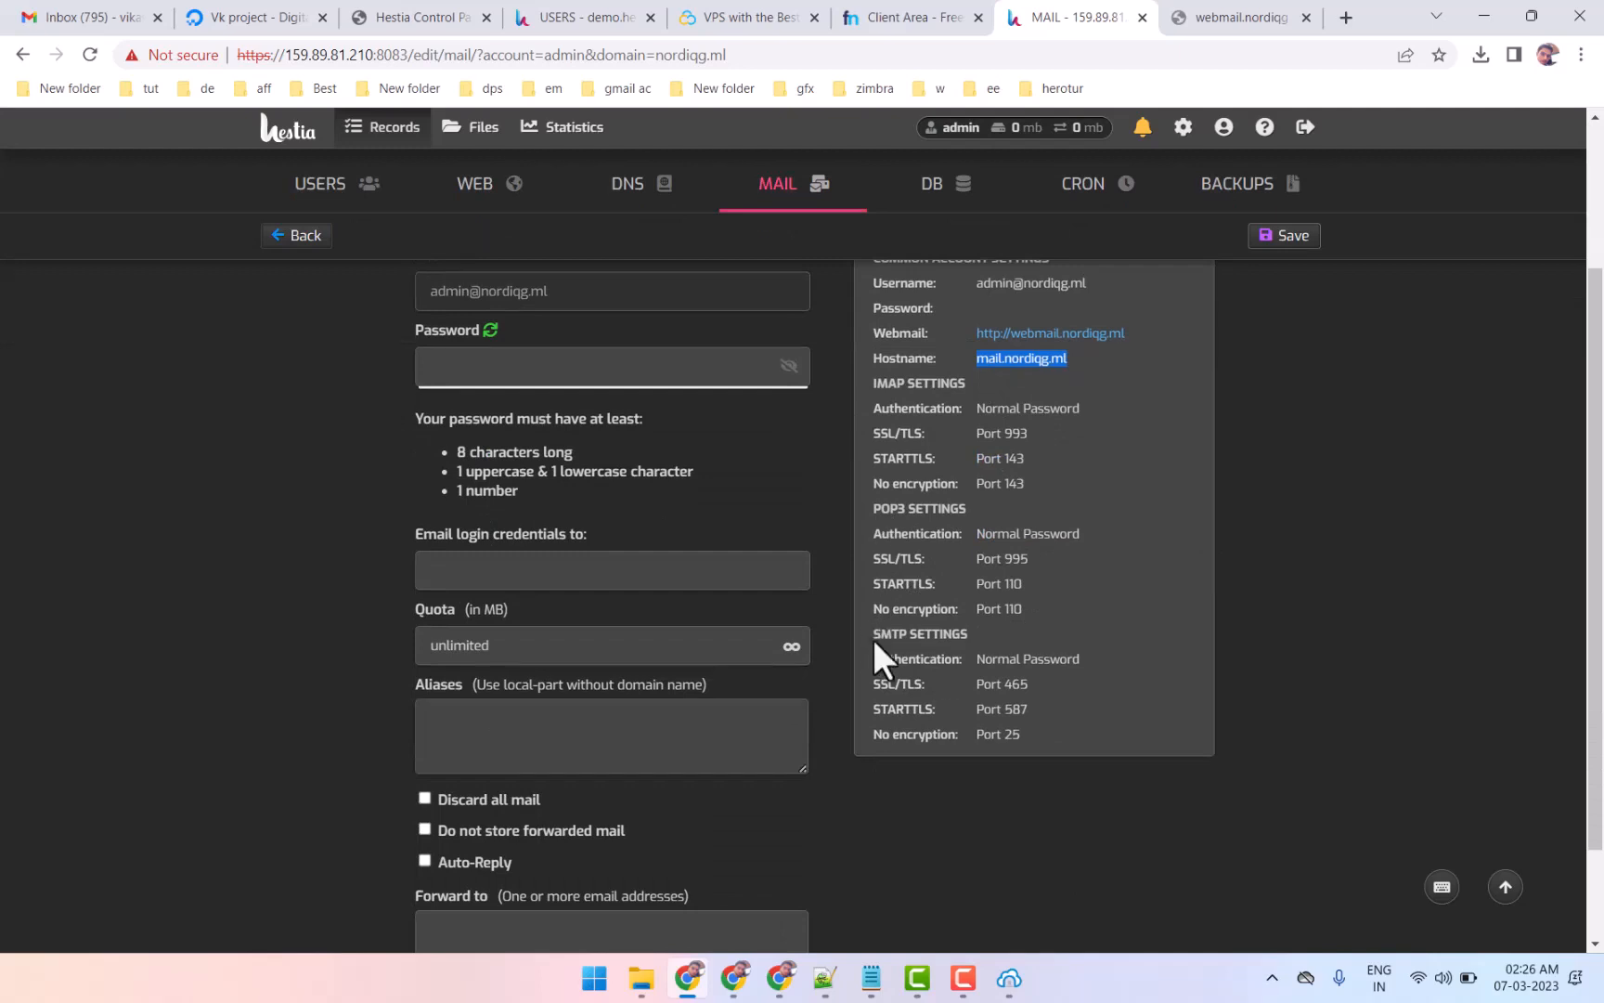
pyautogui.moveTo(874, 634); pyautogui.dragTo(1038, 685)
pyautogui.click(1038, 687)
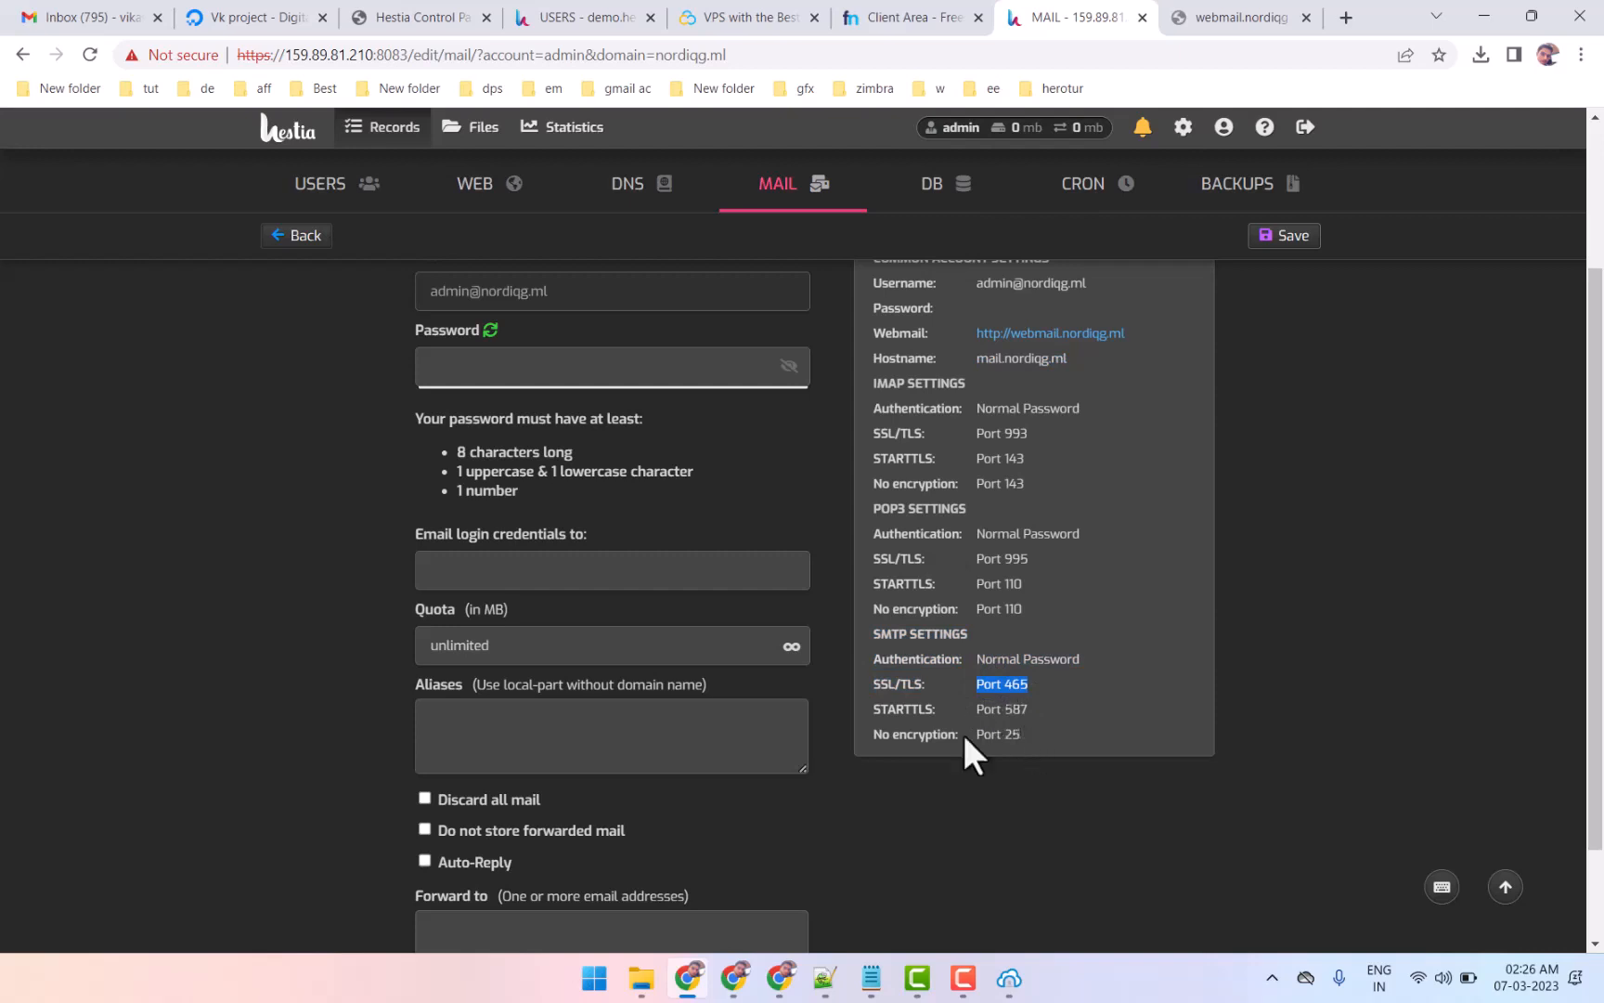
pyautogui.click(1017, 738)
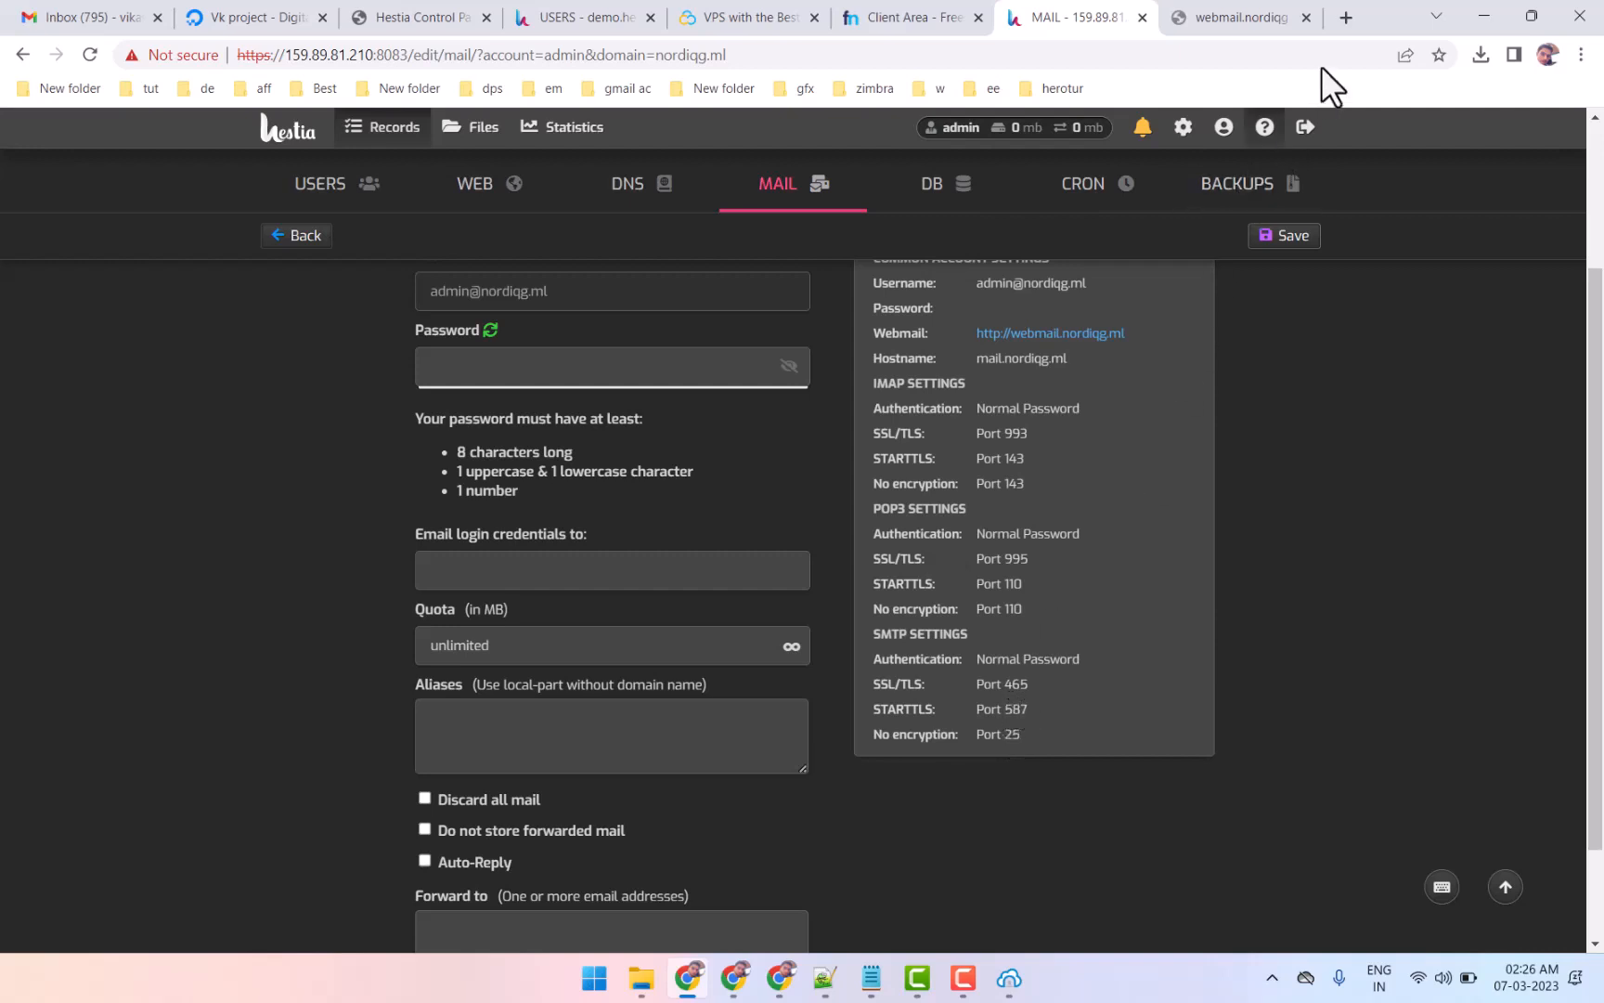
# Open the online SMTP test site smtper.net in a new browser tab beside the Hestia mail settings
pyautogui.click(1344, 18)
pyautogui.write('s')
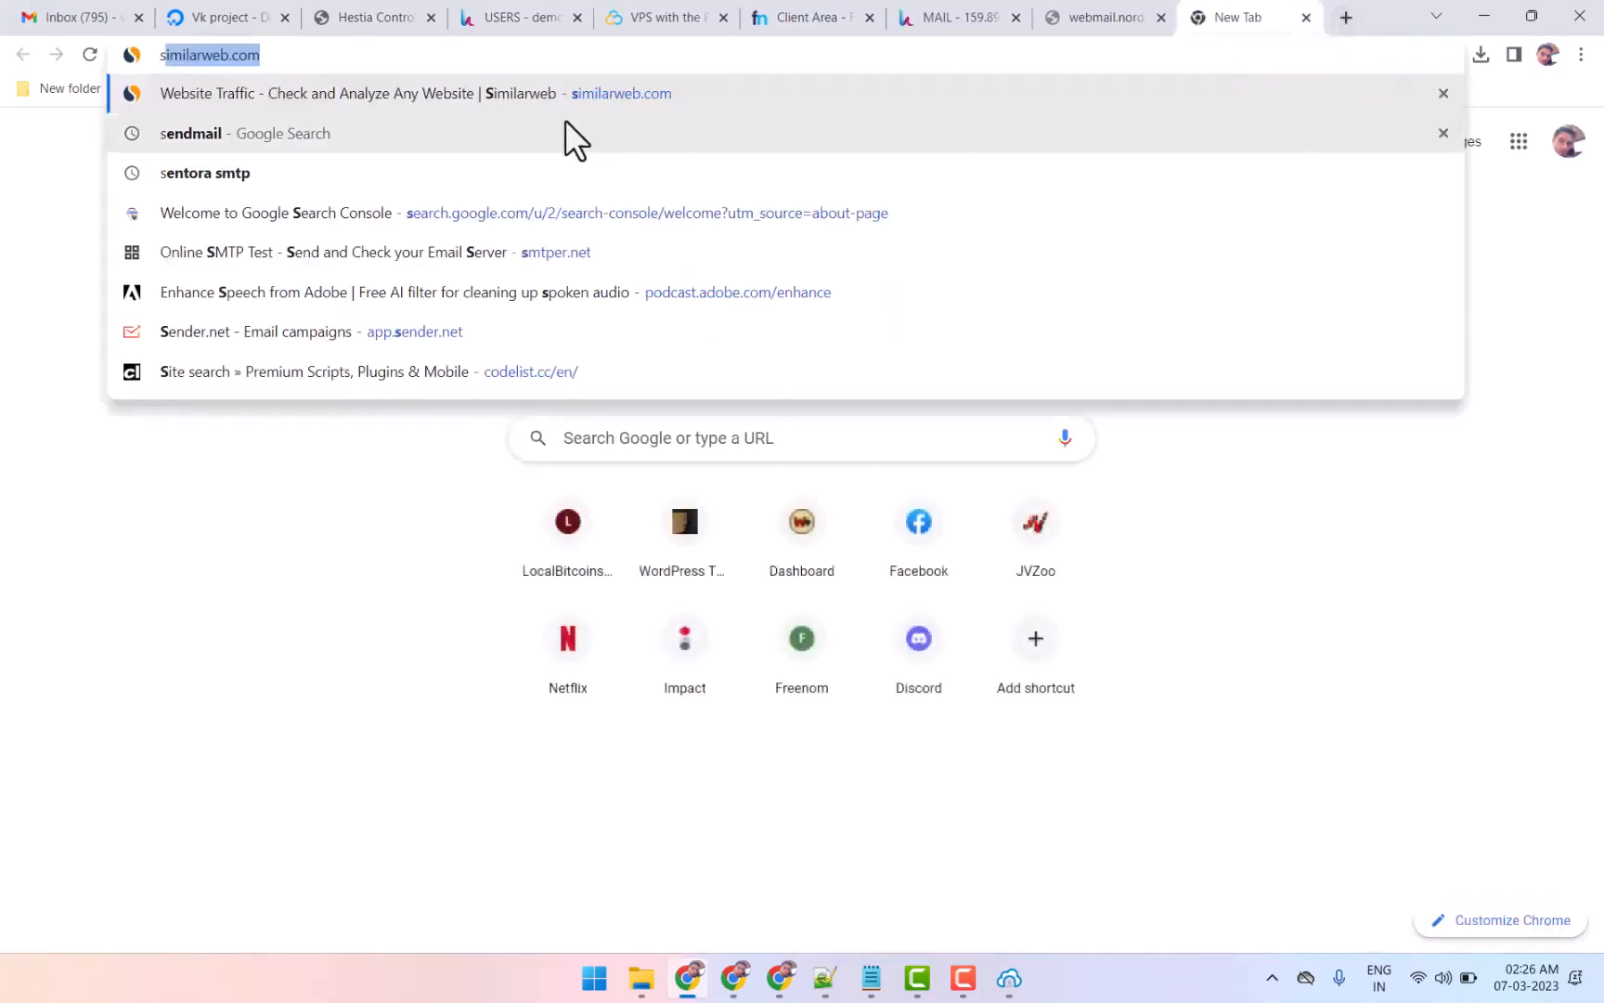
pyautogui.click(523, 256)
pyautogui.moveTo(1216, 27); pyautogui.dragTo(1068, 19)
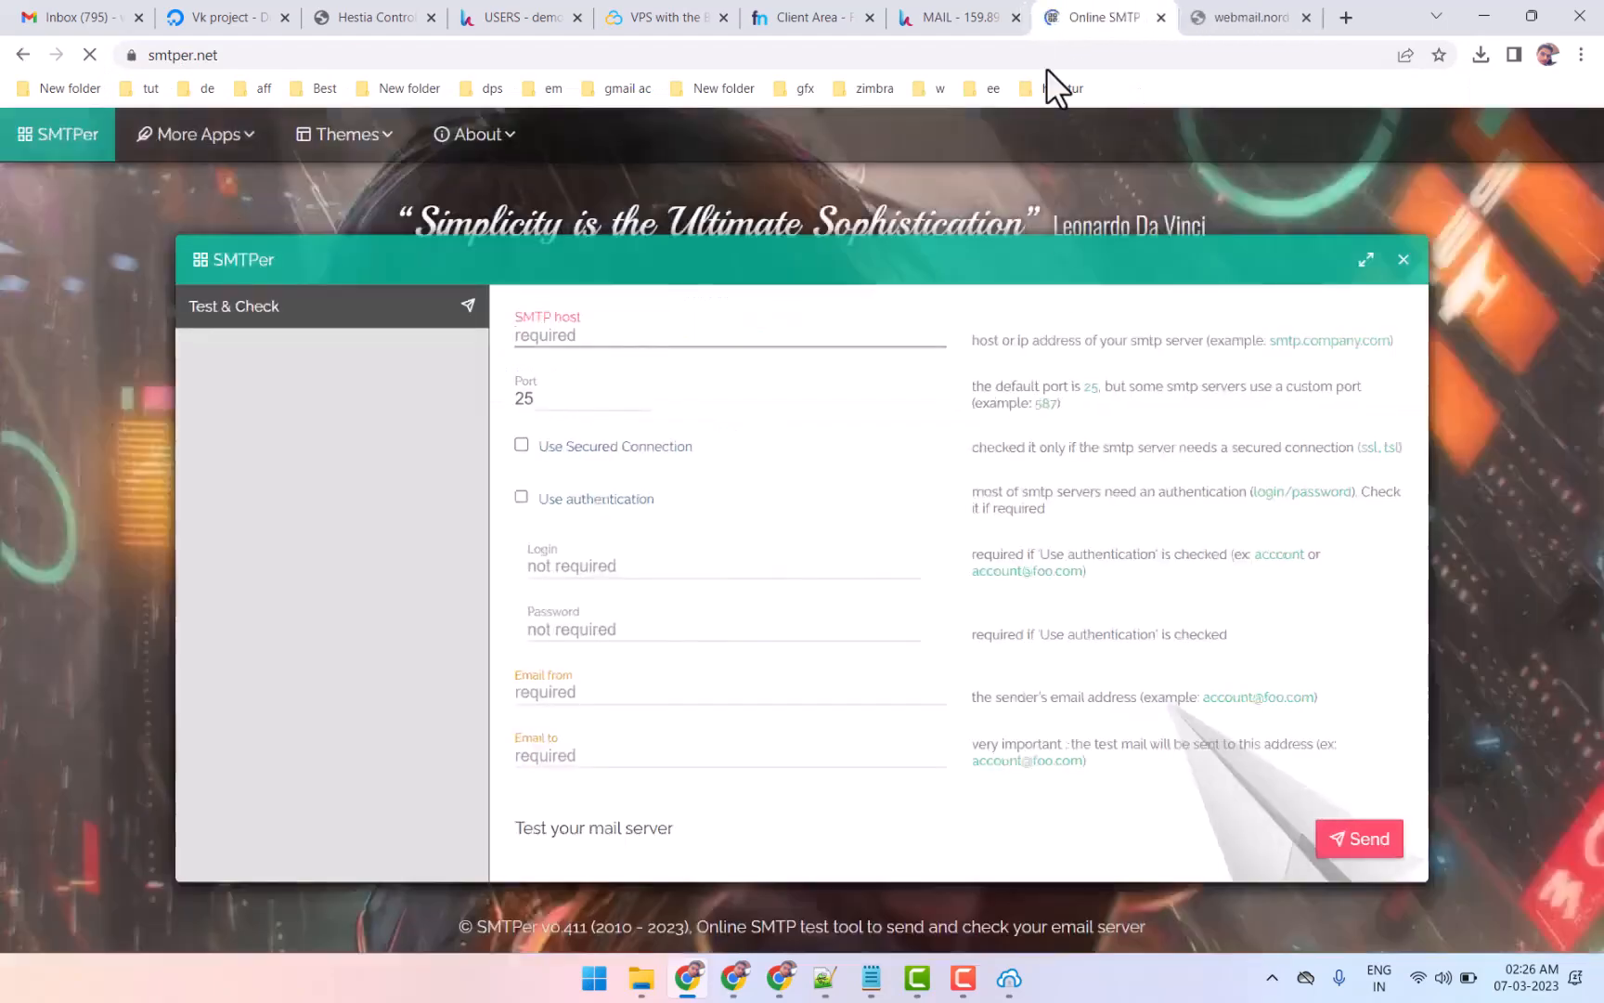
# Copy the hostname mail.nordiqg.ml from the Hestia mail account settings into SMTPer's SMTP host
pyautogui.click(976, 30)
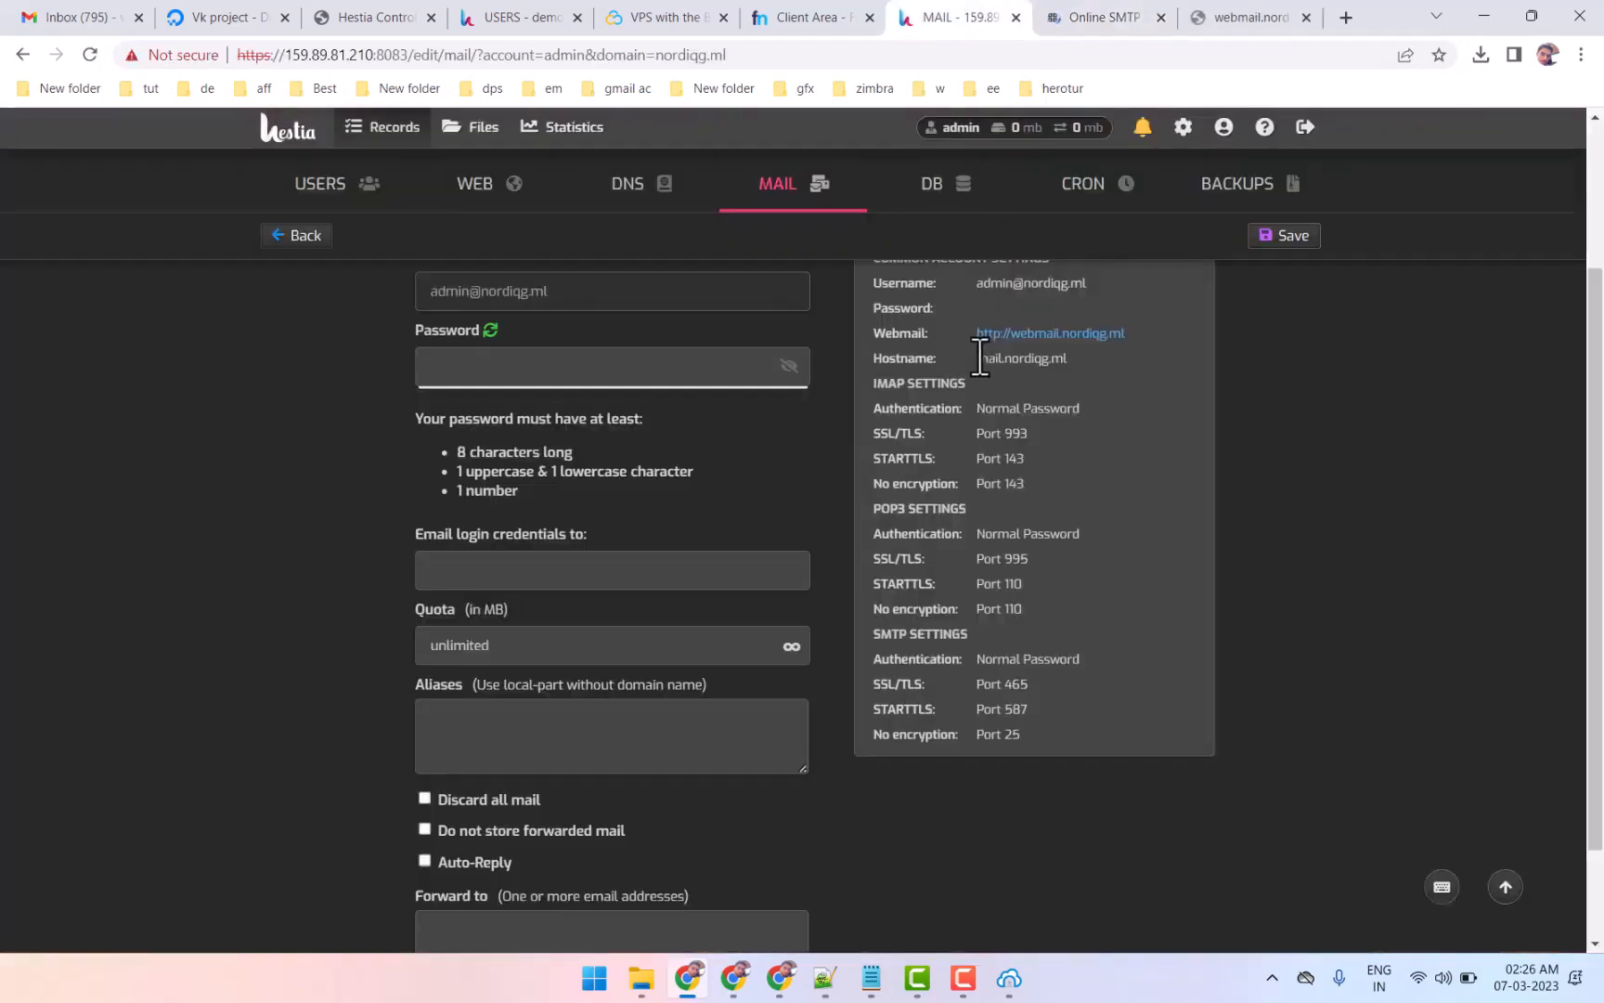
pyautogui.moveTo(1018, 360); pyautogui.dragTo(1077, 360)
pyautogui.rightClick(1077, 359)
pyautogui.click(1082, 384)
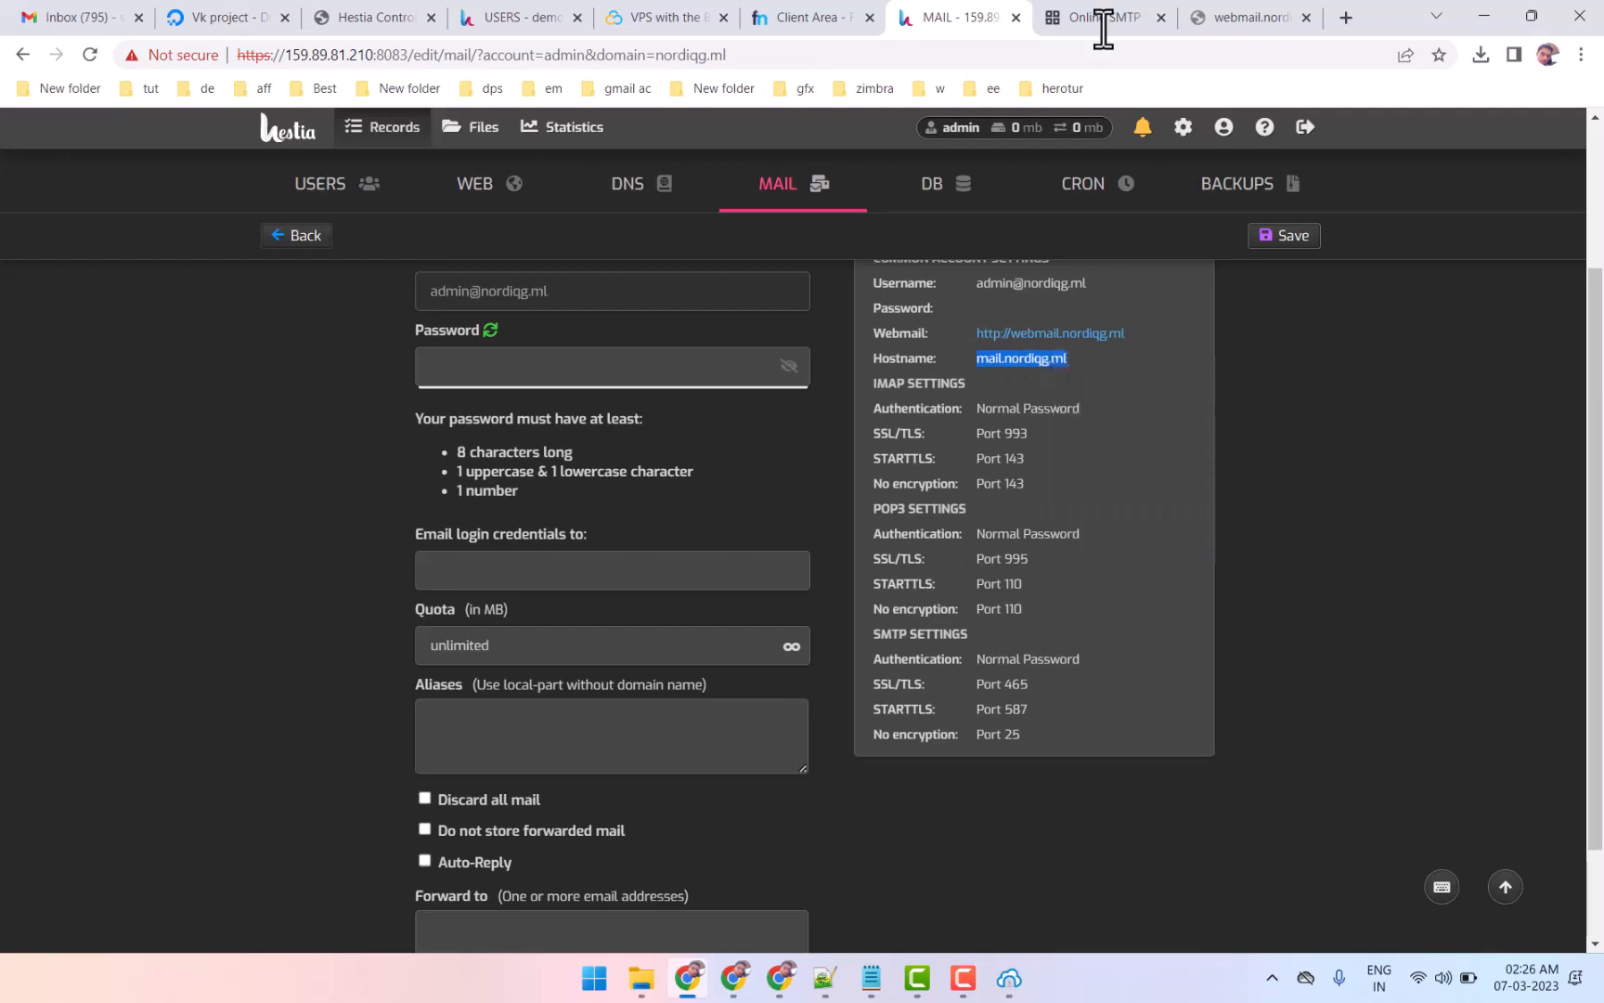
pyautogui.hotkey('ctrl', 'Tab')
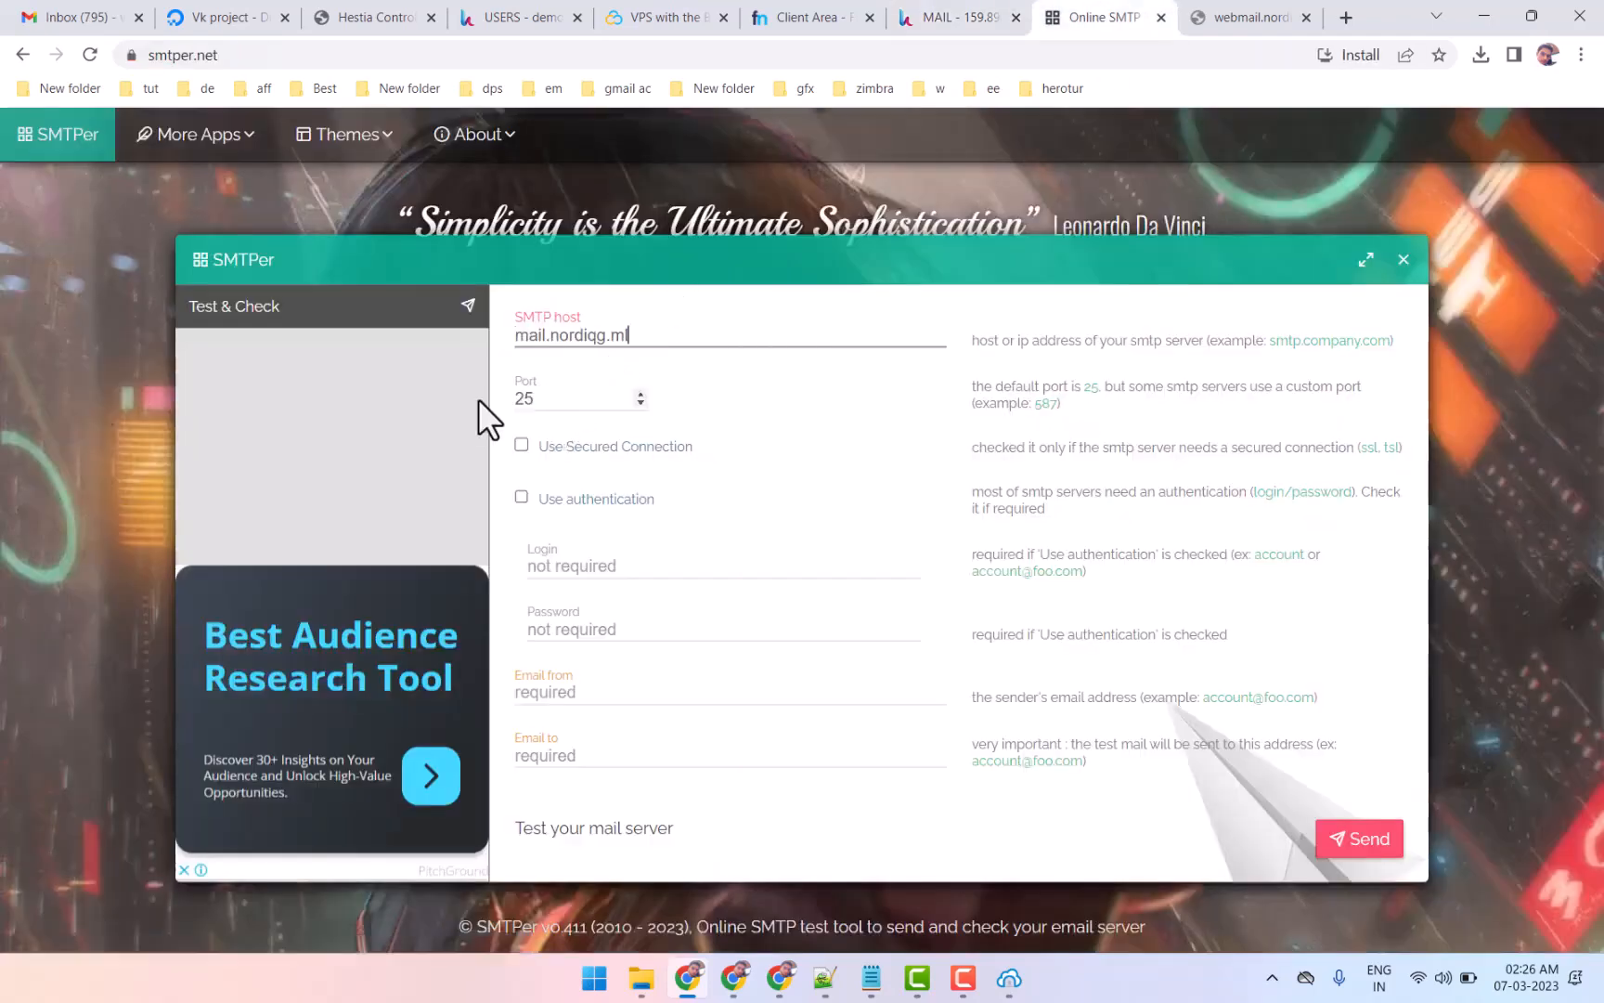
# Check the SMTP ports in Hestia, then enable authentication and set the port to 587 in SMTPer
pyautogui.click(921, 28)
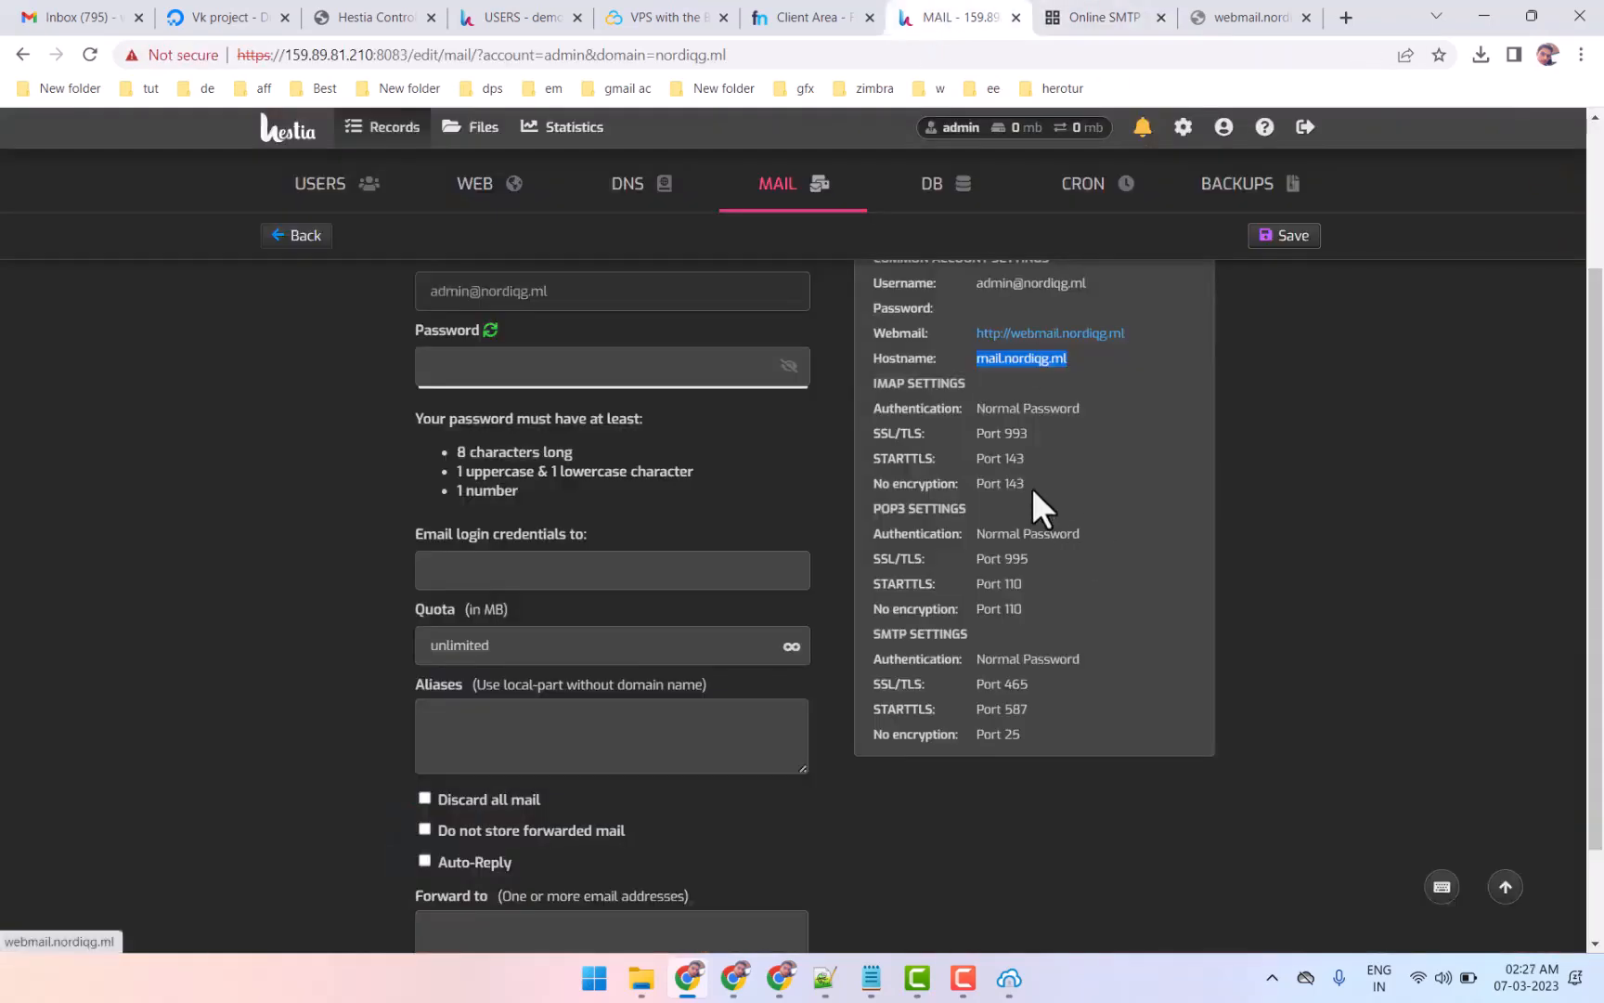
pyautogui.click(1085, 17)
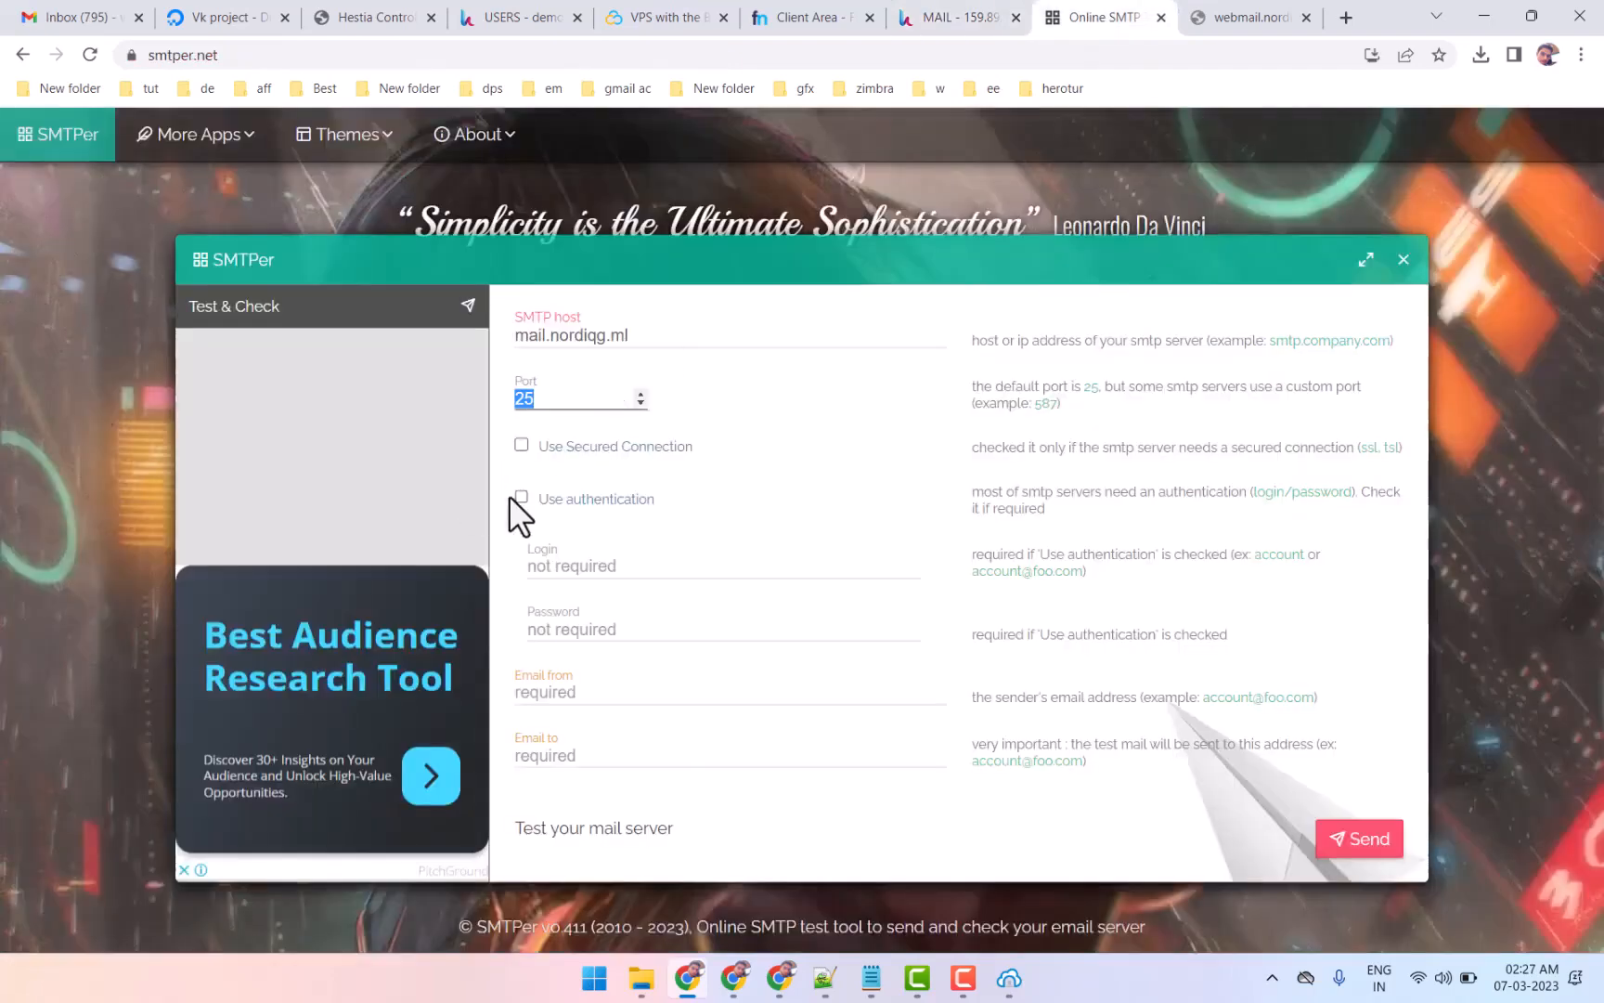
pyautogui.click(521, 496)
pyautogui.moveTo(543, 399); pyautogui.dragTo(491, 394)
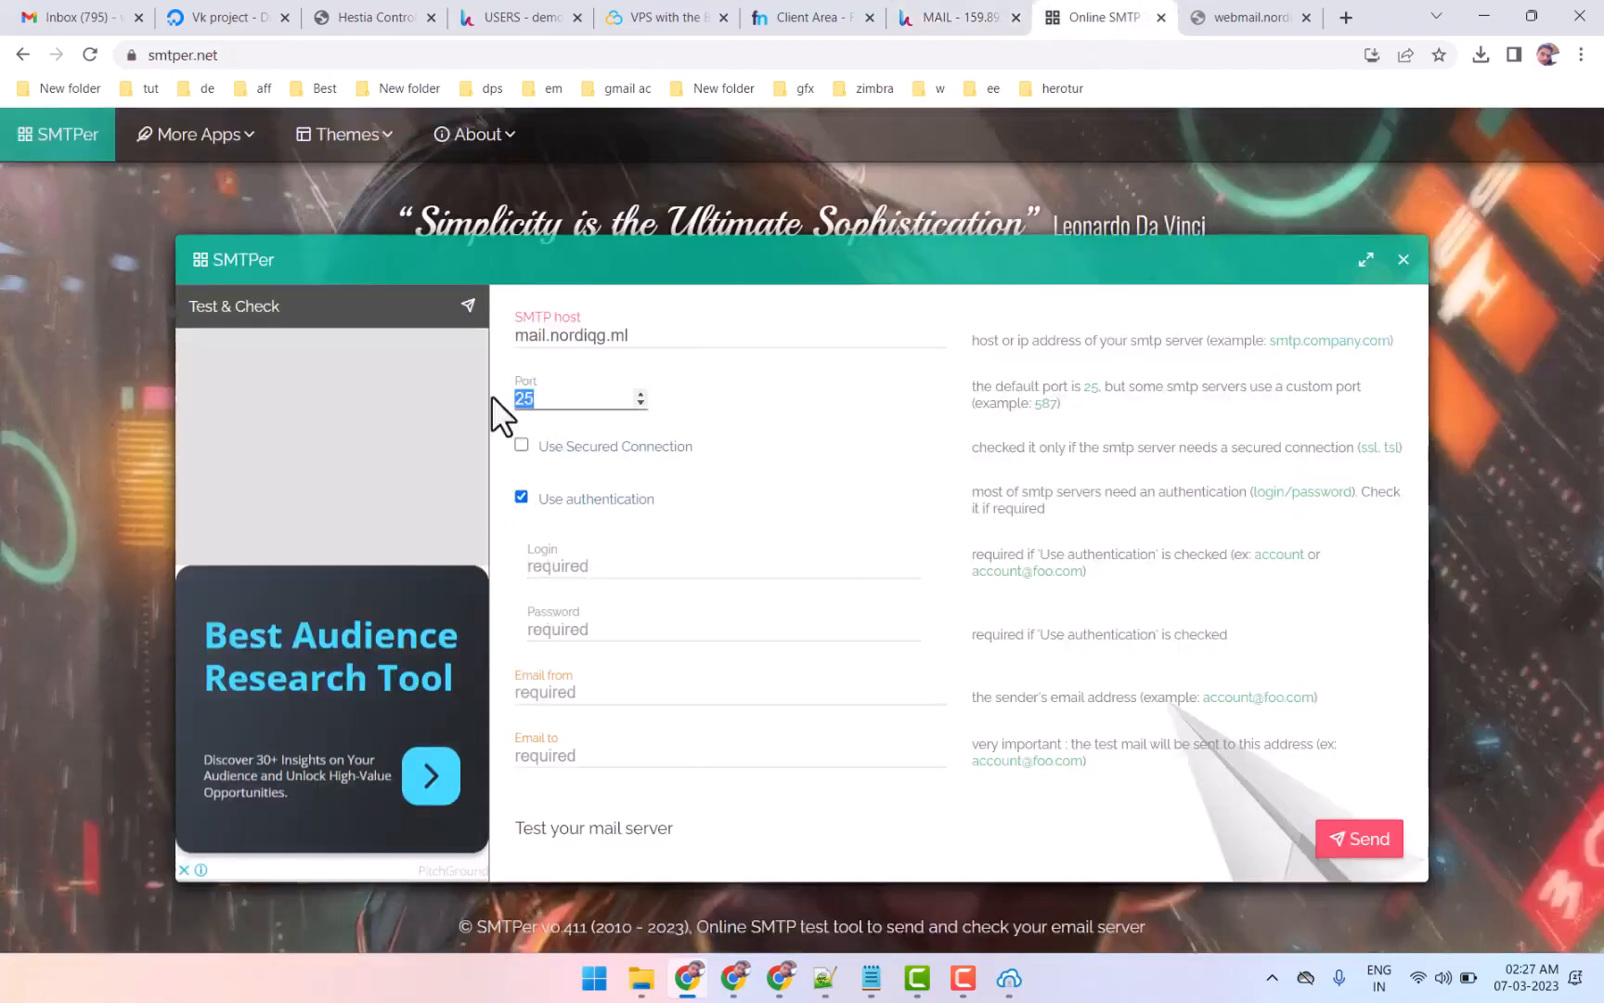
pyautogui.write('587')
# Copy the admin mail account's address from Hestia into the login of the SMTP test
pyautogui.click(971, 16)
pyautogui.scroll(2, 914, 473)
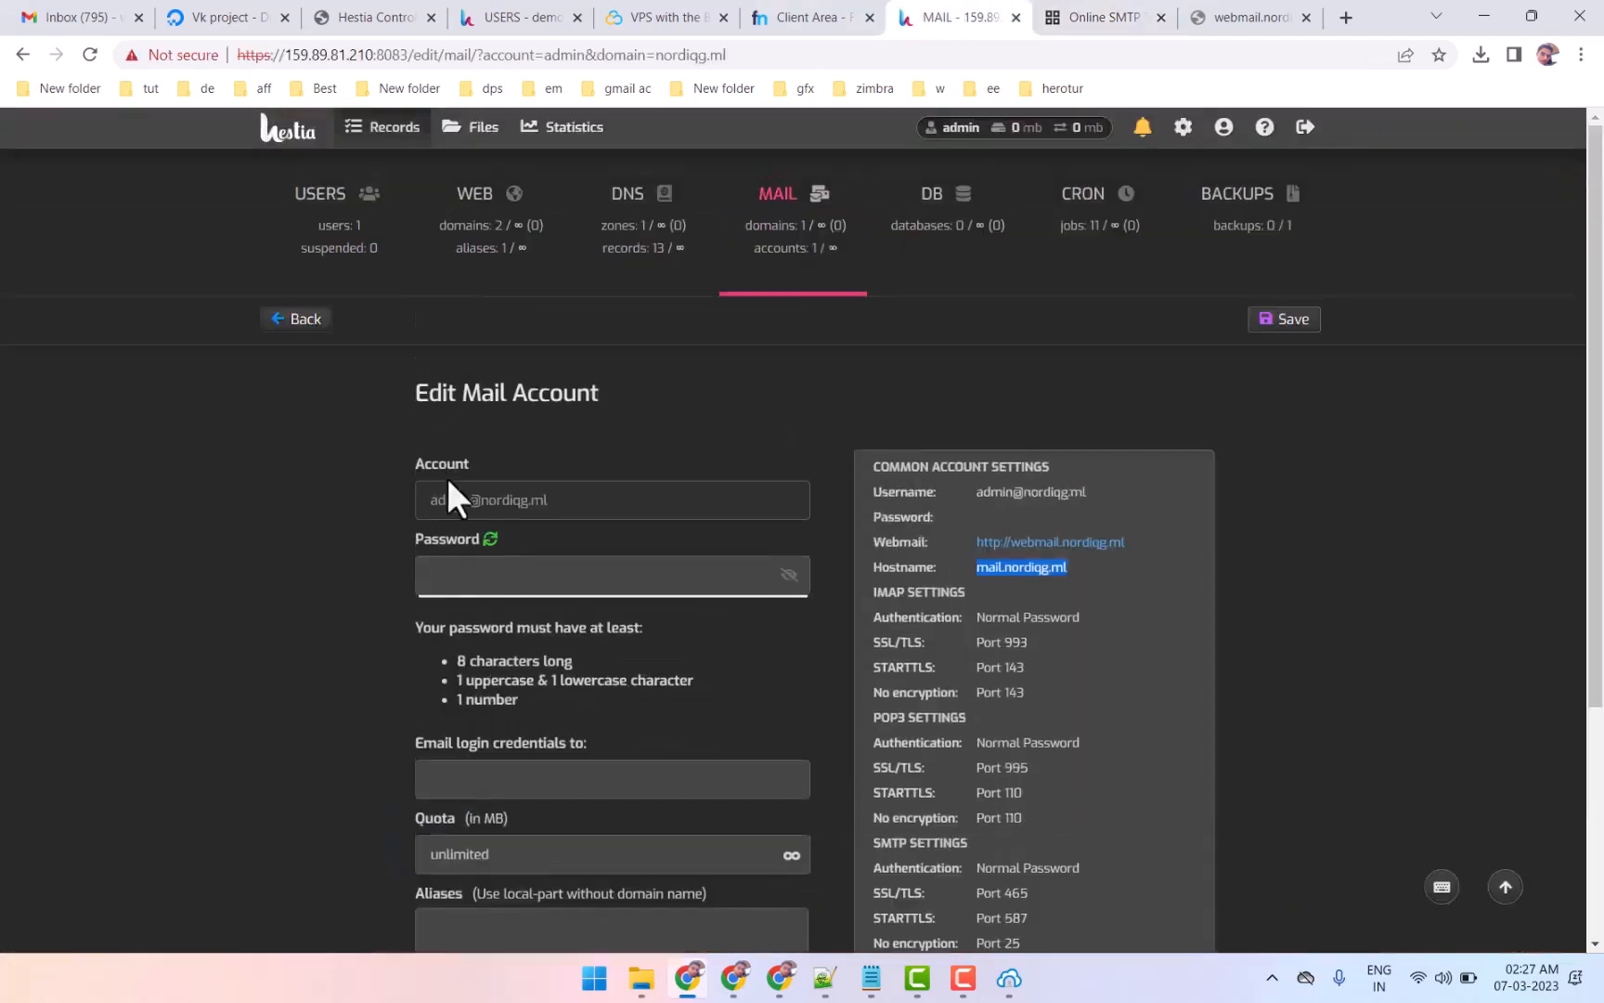
pyautogui.moveTo(429, 504); pyautogui.dragTo(535, 513)
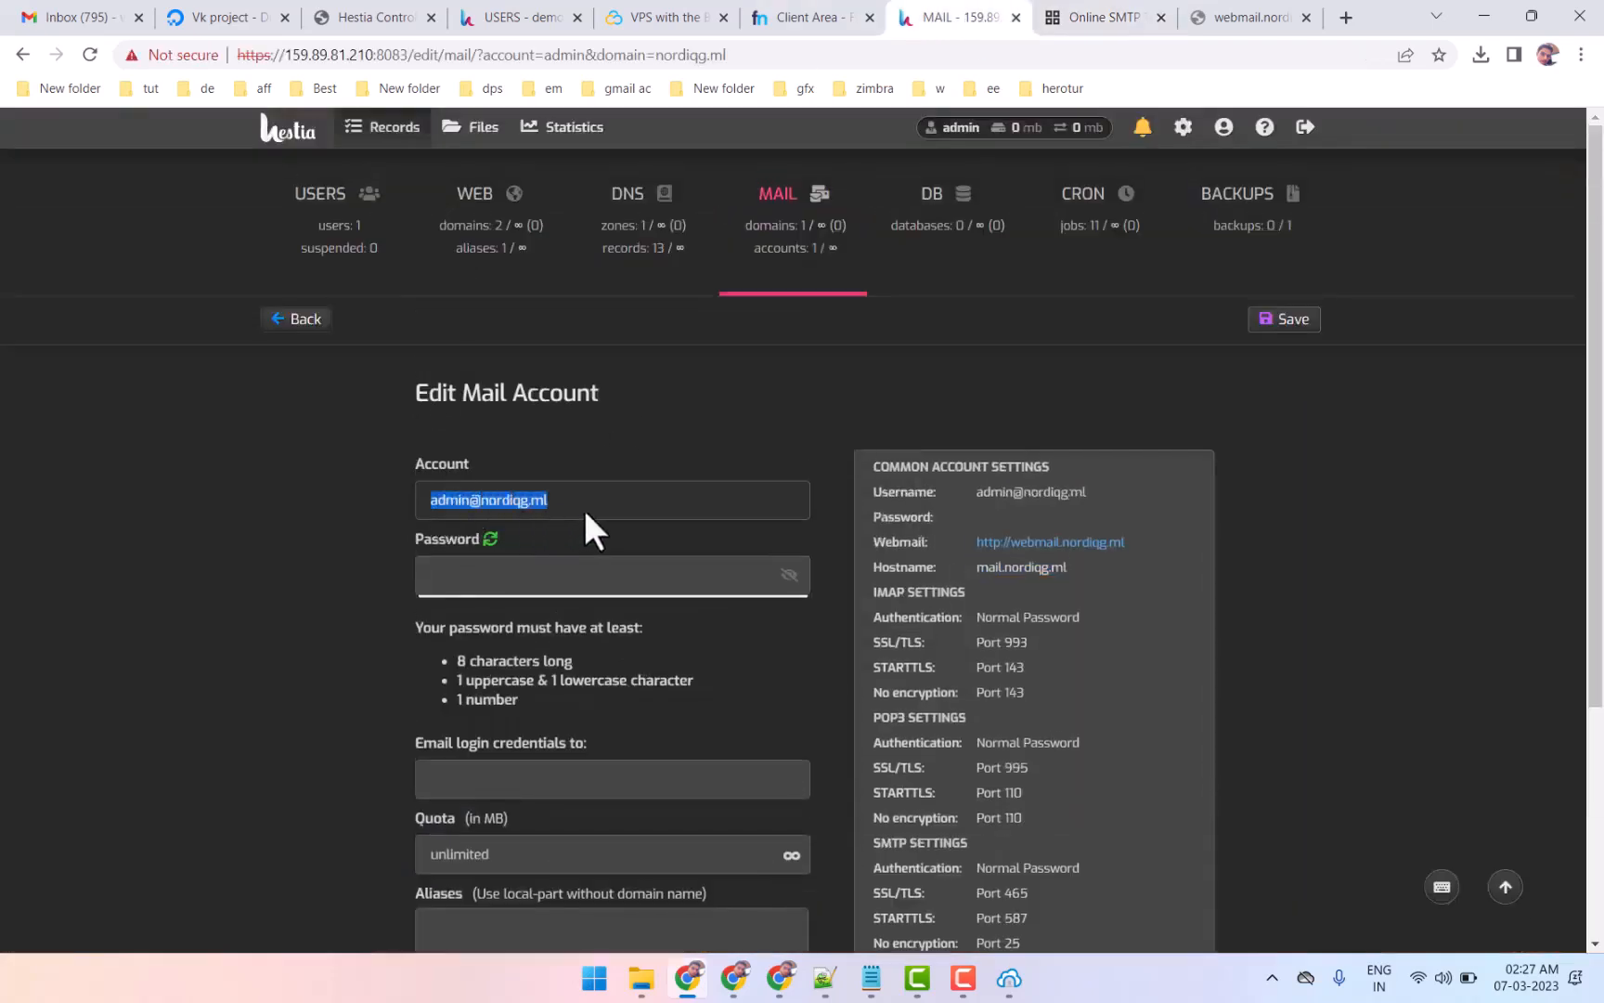
pyautogui.click(1105, 17)
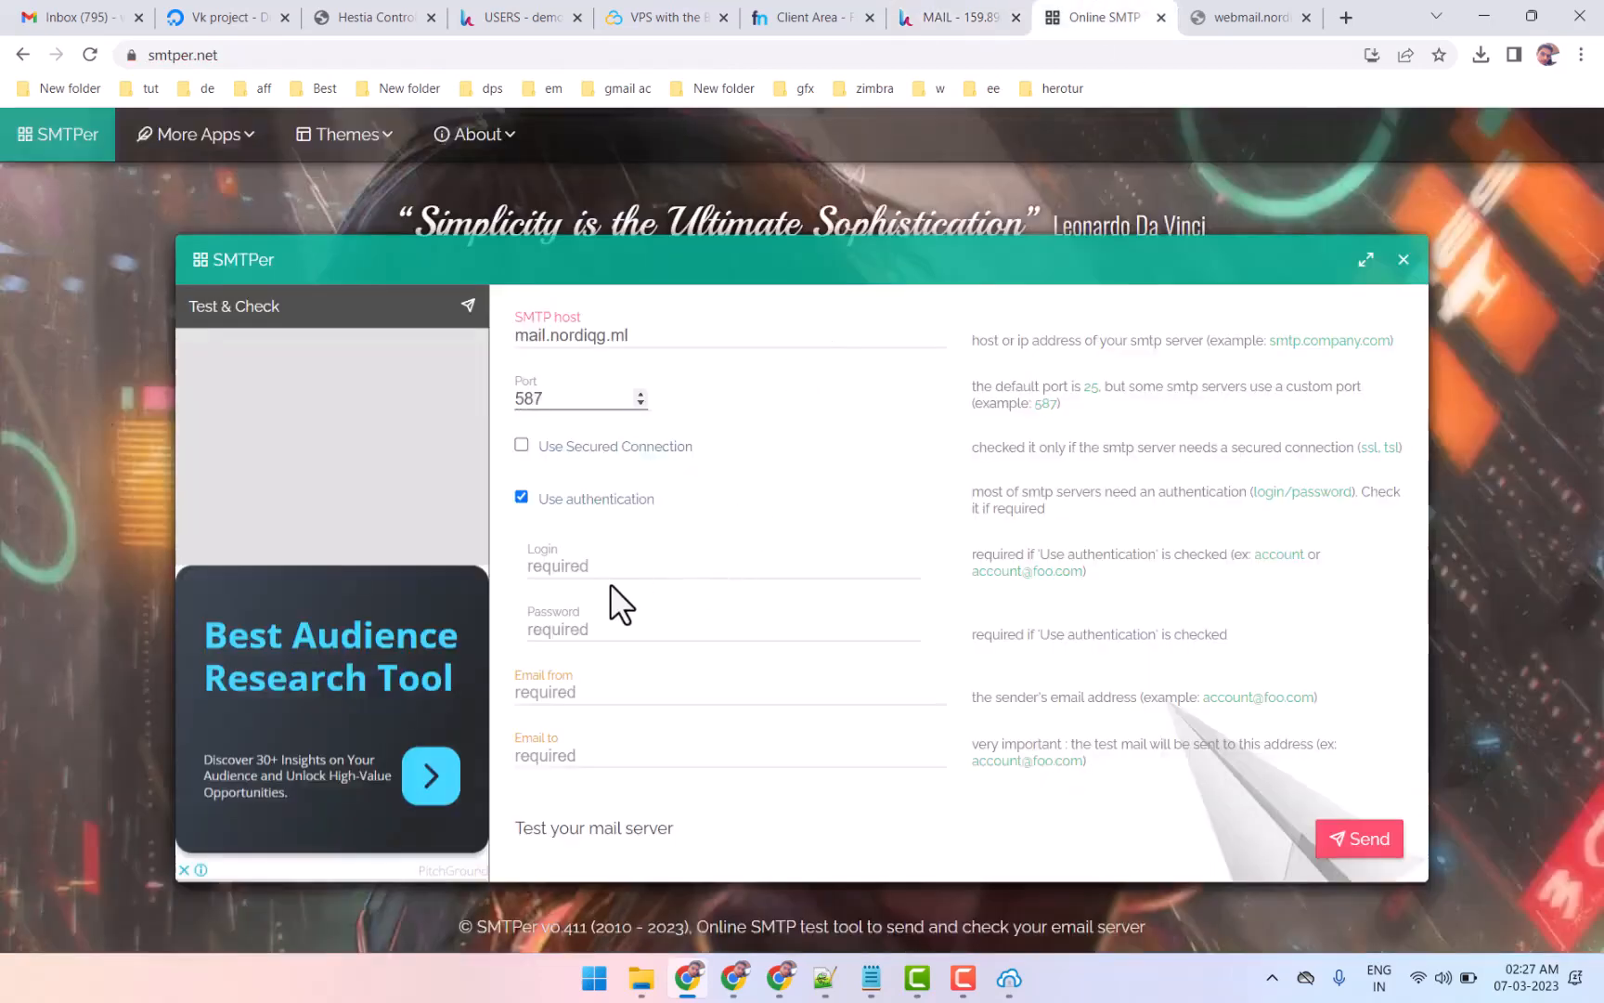
pyautogui.hotkey('ctrl', 'v')
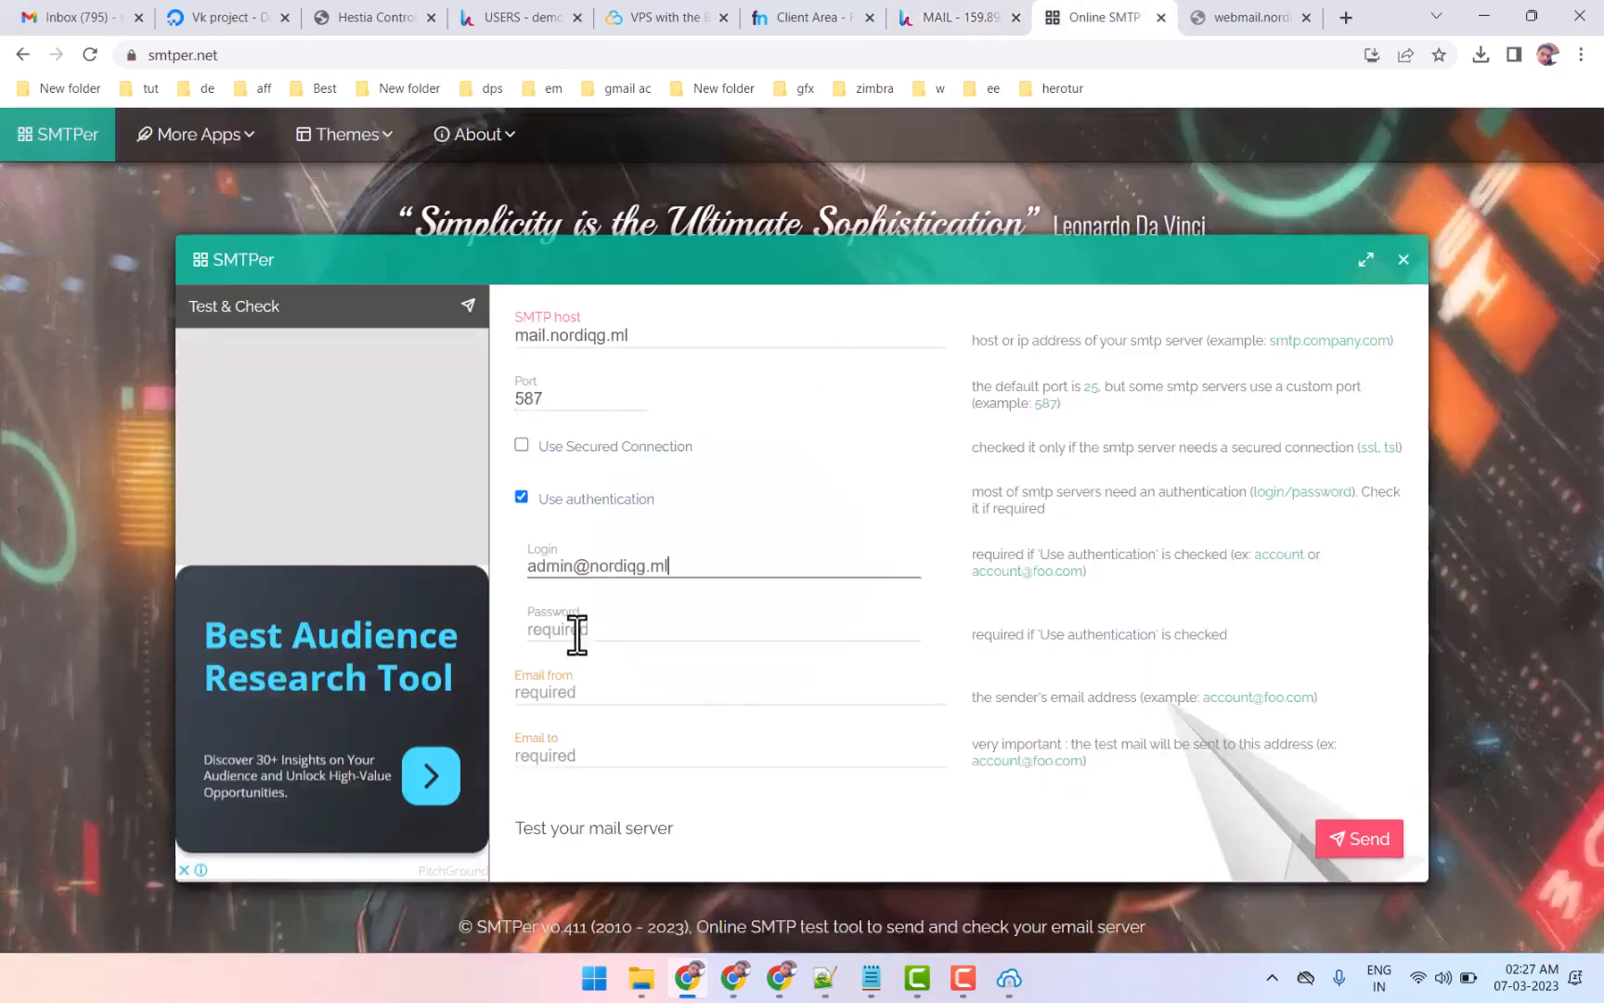
# Fill in the admin account's address as the sender and enter the mail account password from the notes
pyautogui.click(870, 977)
pyautogui.click(877, 978)
pyautogui.click(663, 695)
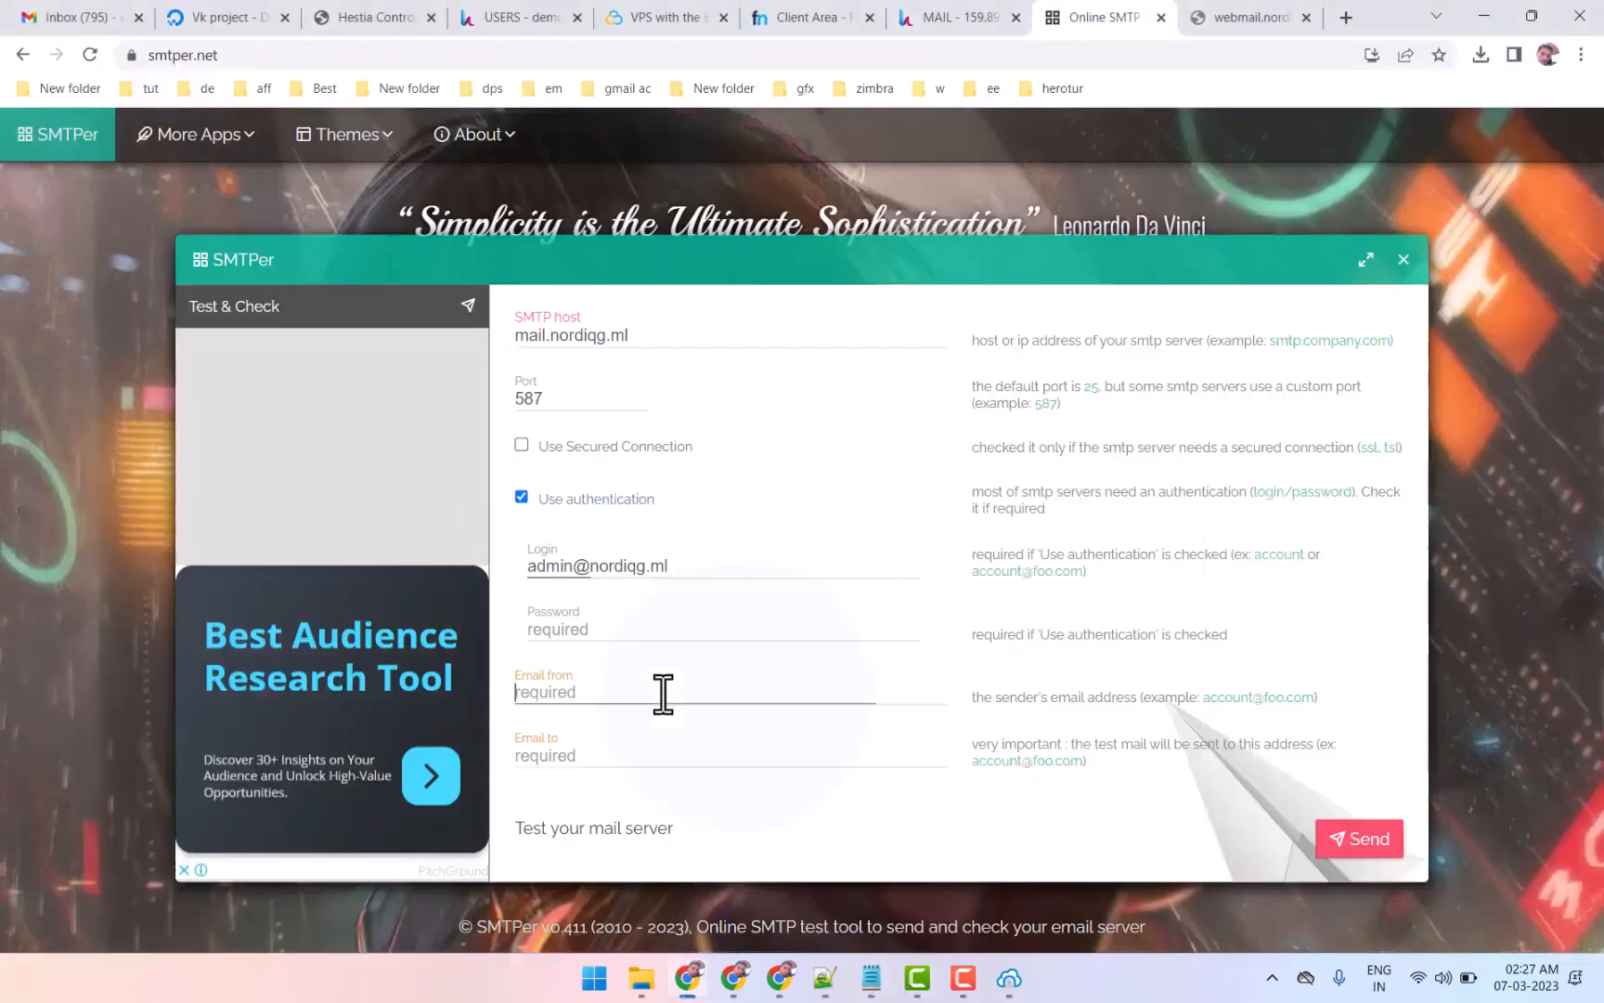
pyautogui.hotkey('ctrl', 'v')
pyautogui.click(870, 978)
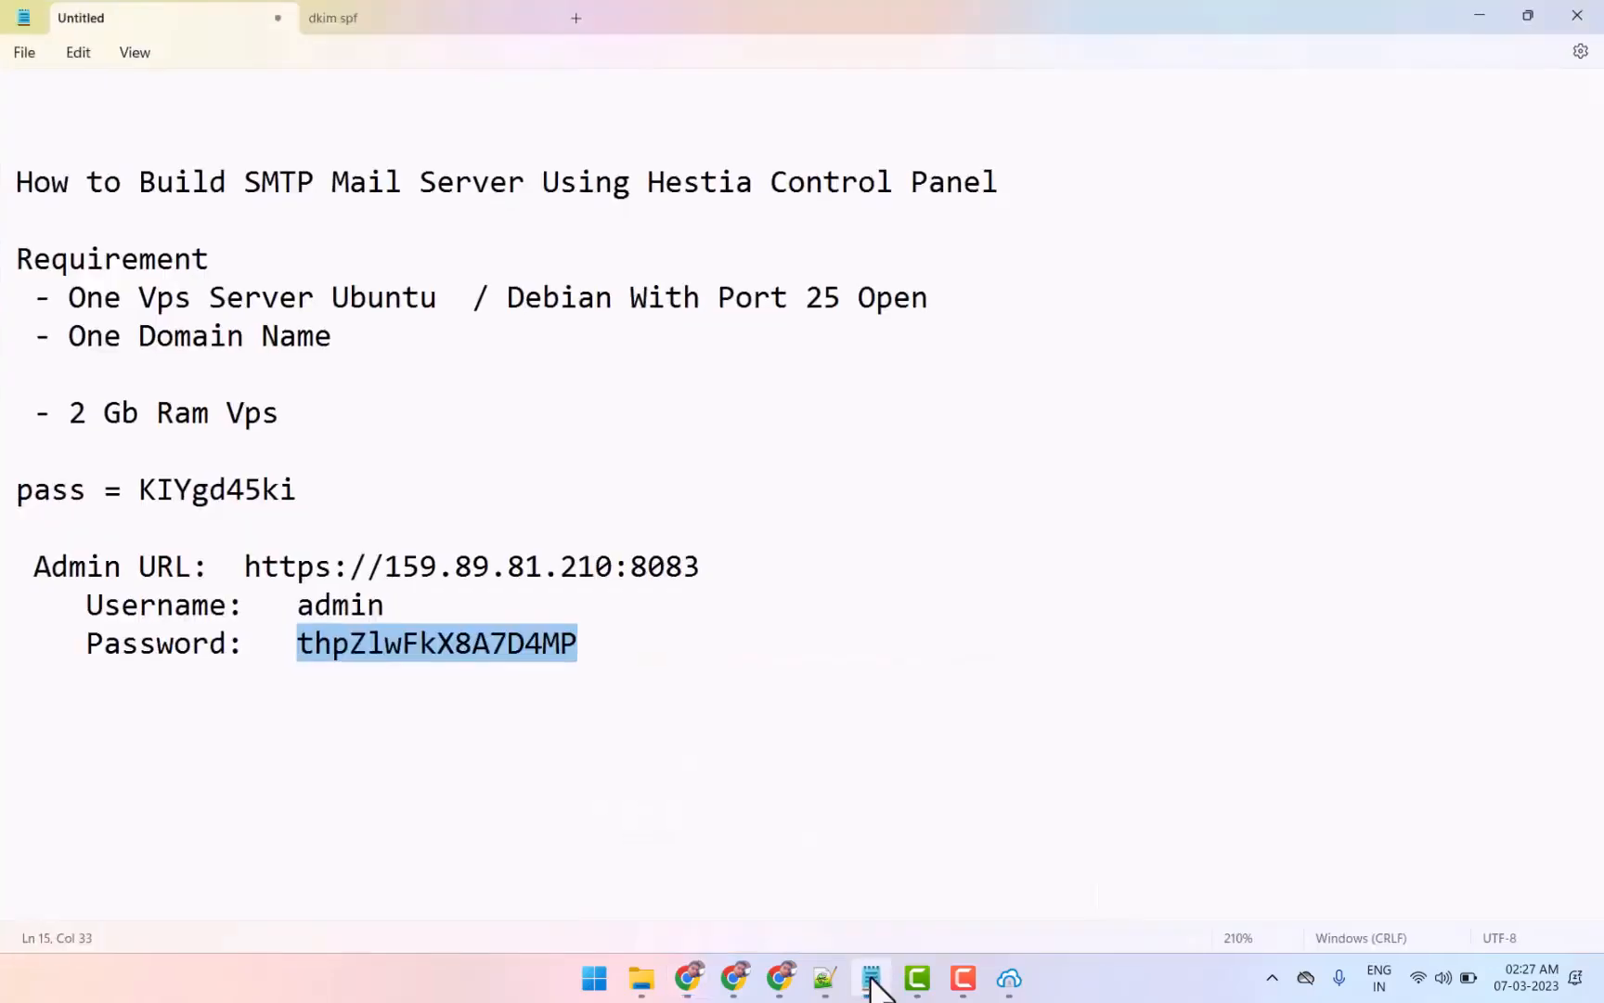
pyautogui.click(870, 977)
pyautogui.click(659, 622)
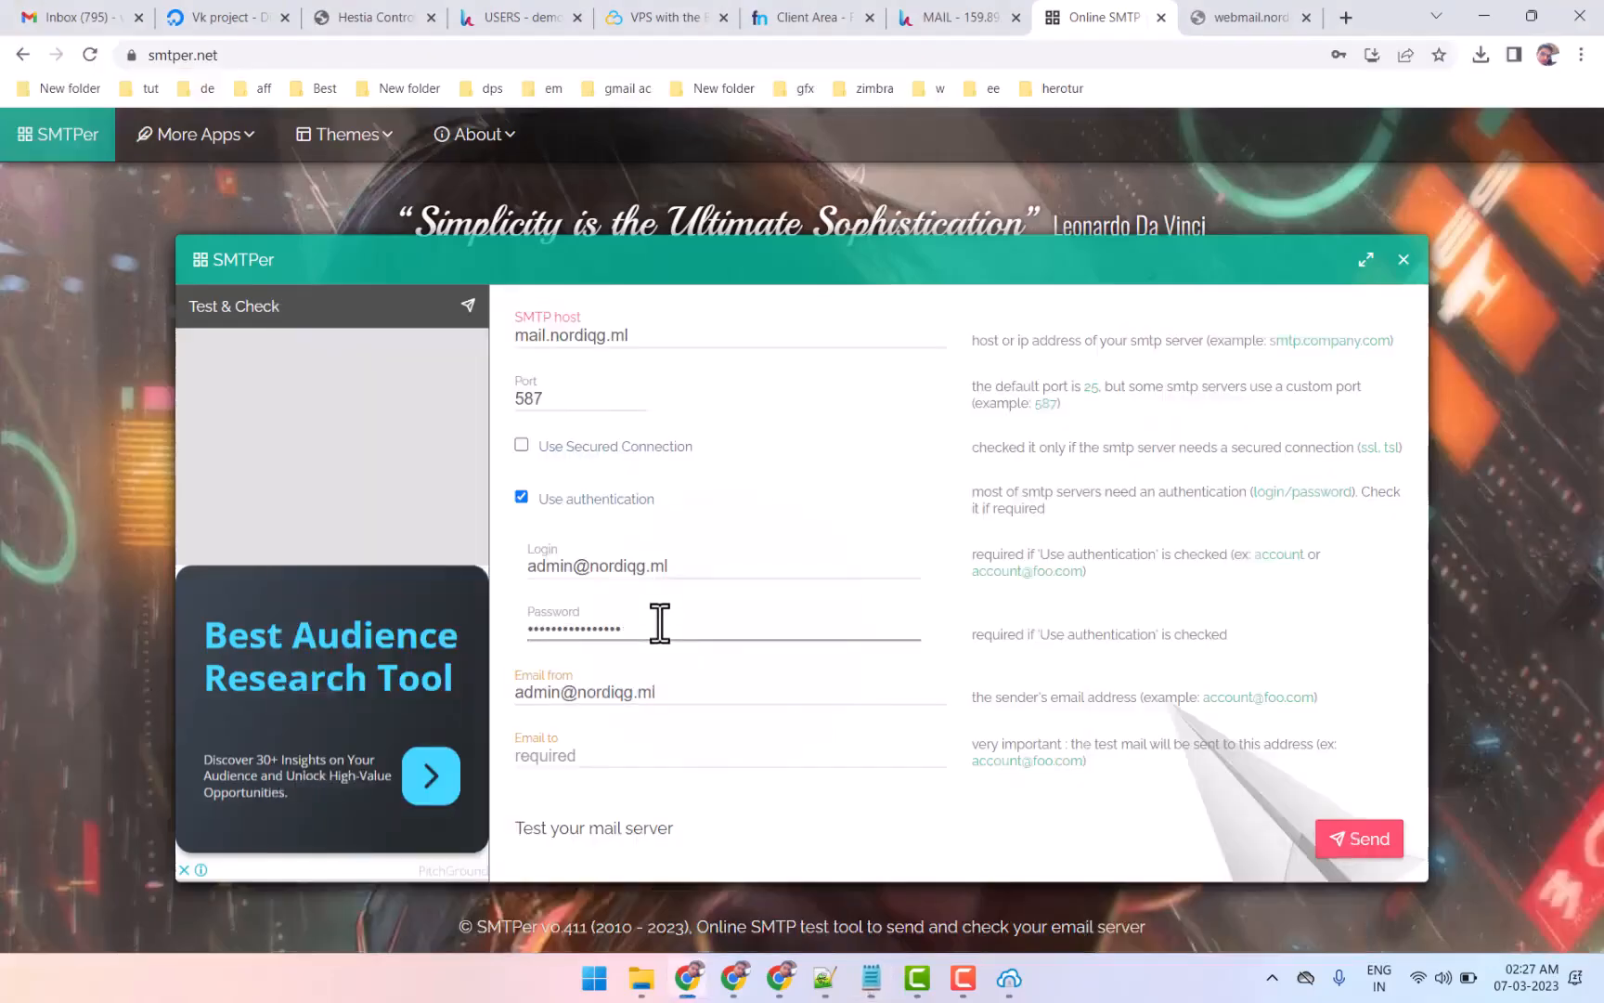
# Open temp-mail.org in a new tab beside SMTPer and recheck the mail account's username in Hestia
pyautogui.click(1348, 26)
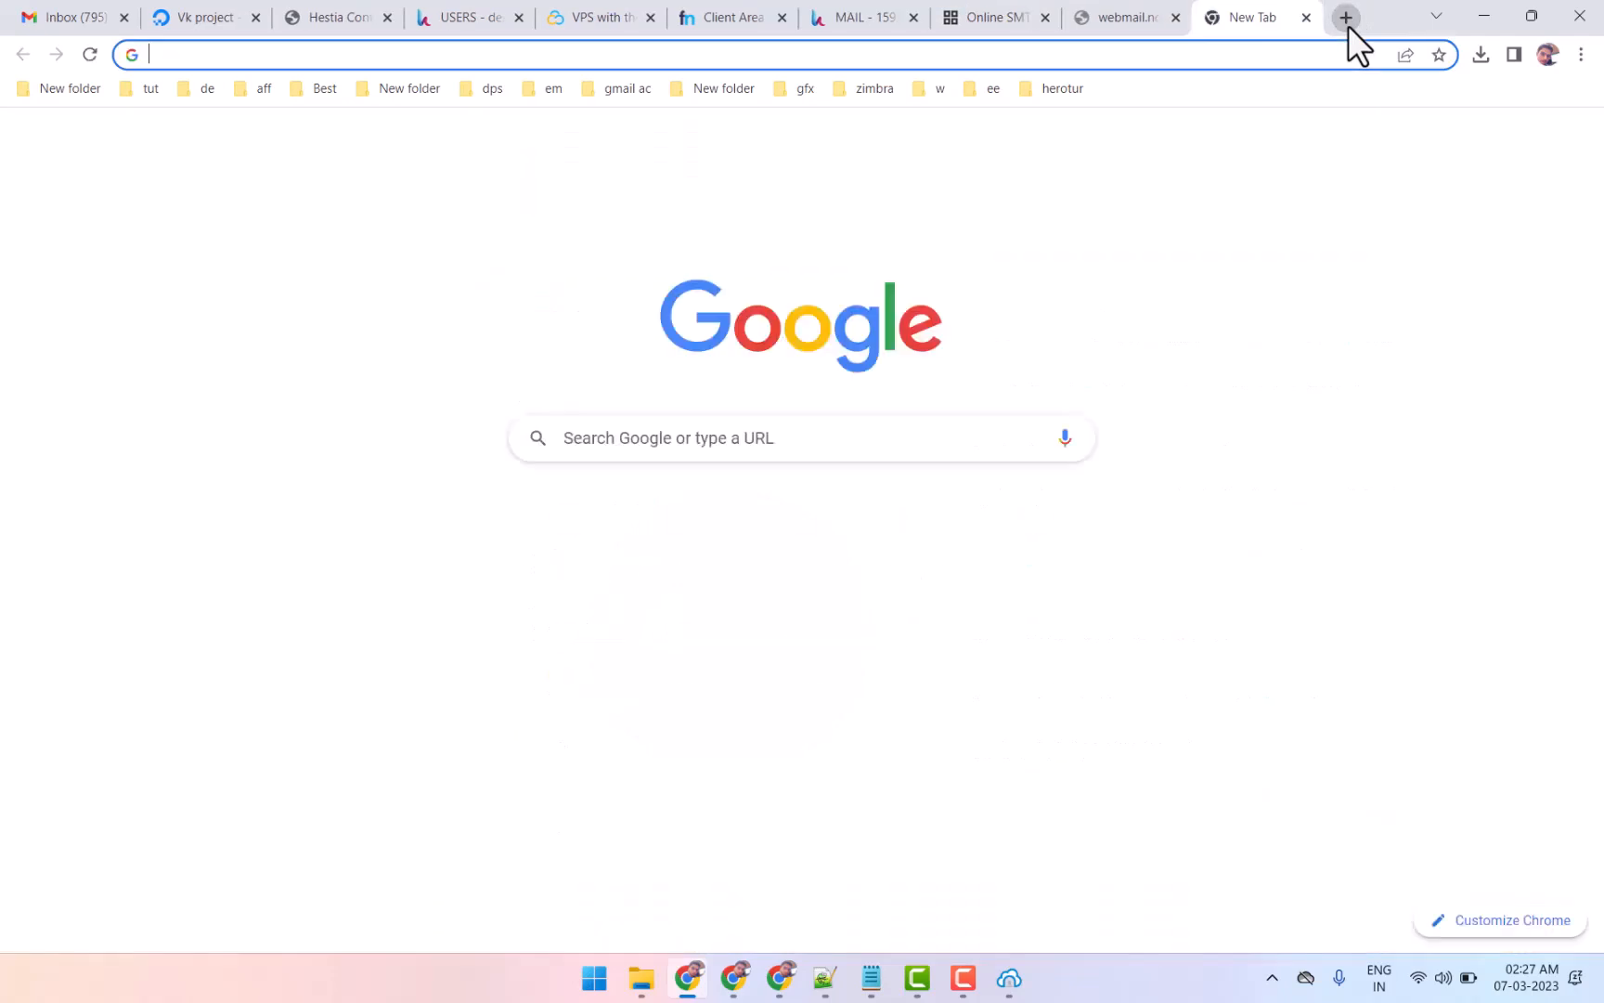
pyautogui.write('tem')
pyautogui.press('Return')
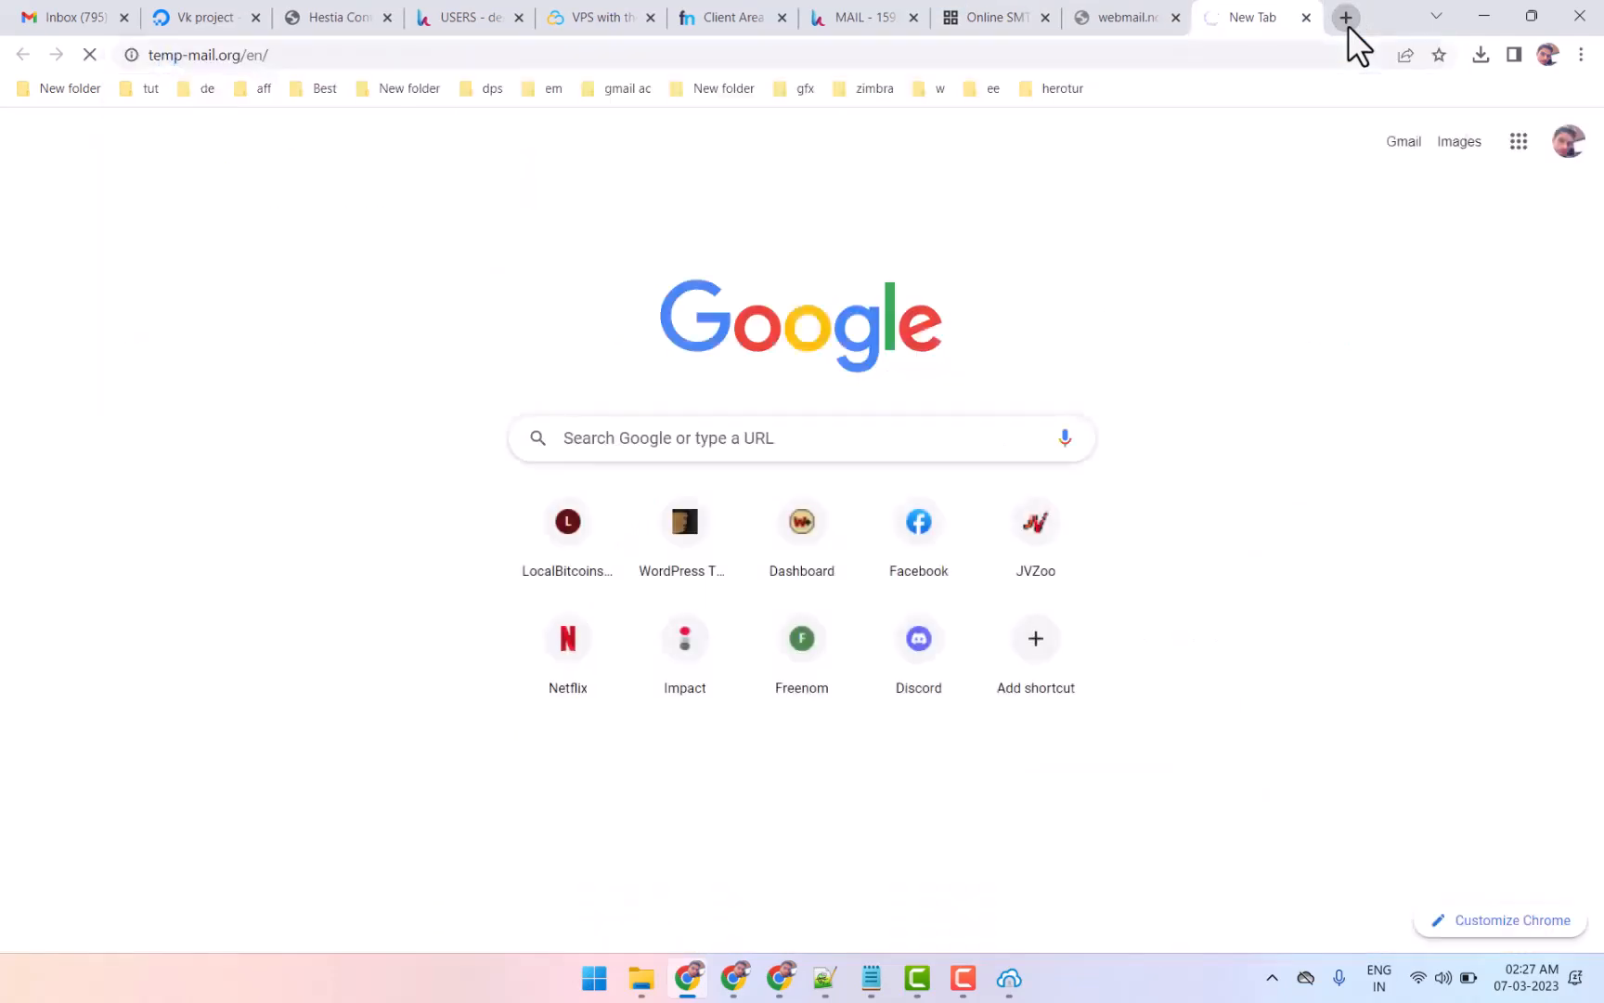
pyautogui.moveTo(1224, 18); pyautogui.dragTo(1105, 18)
pyautogui.click(1010, 21)
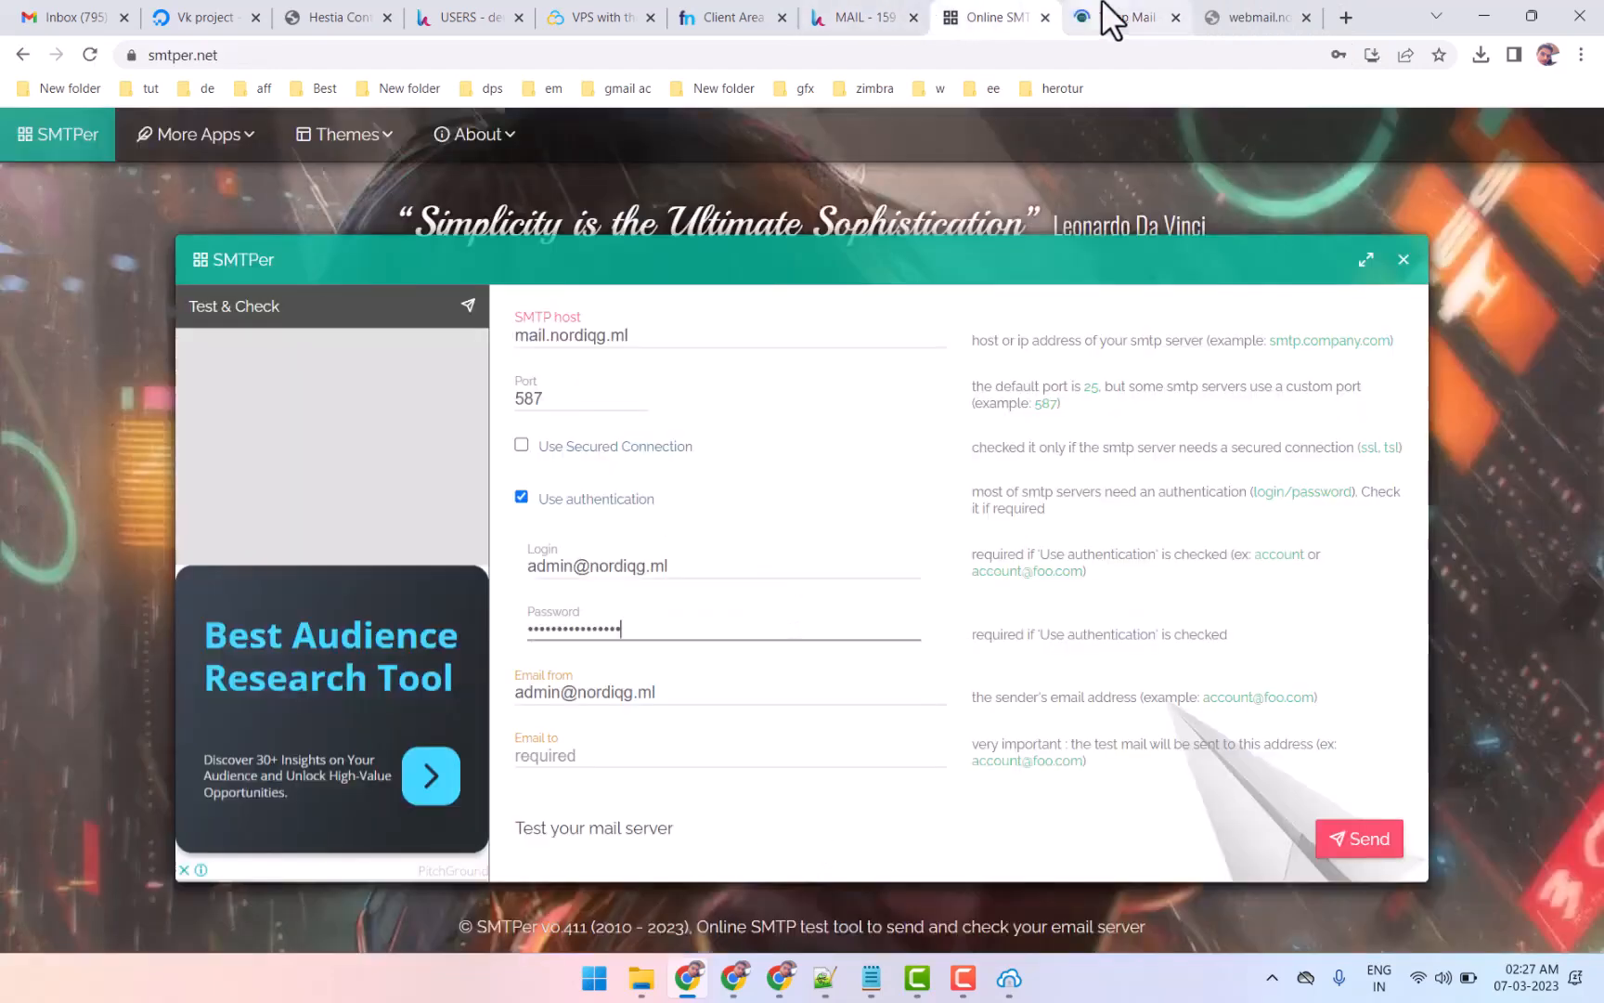
pyautogui.click(1105, 15)
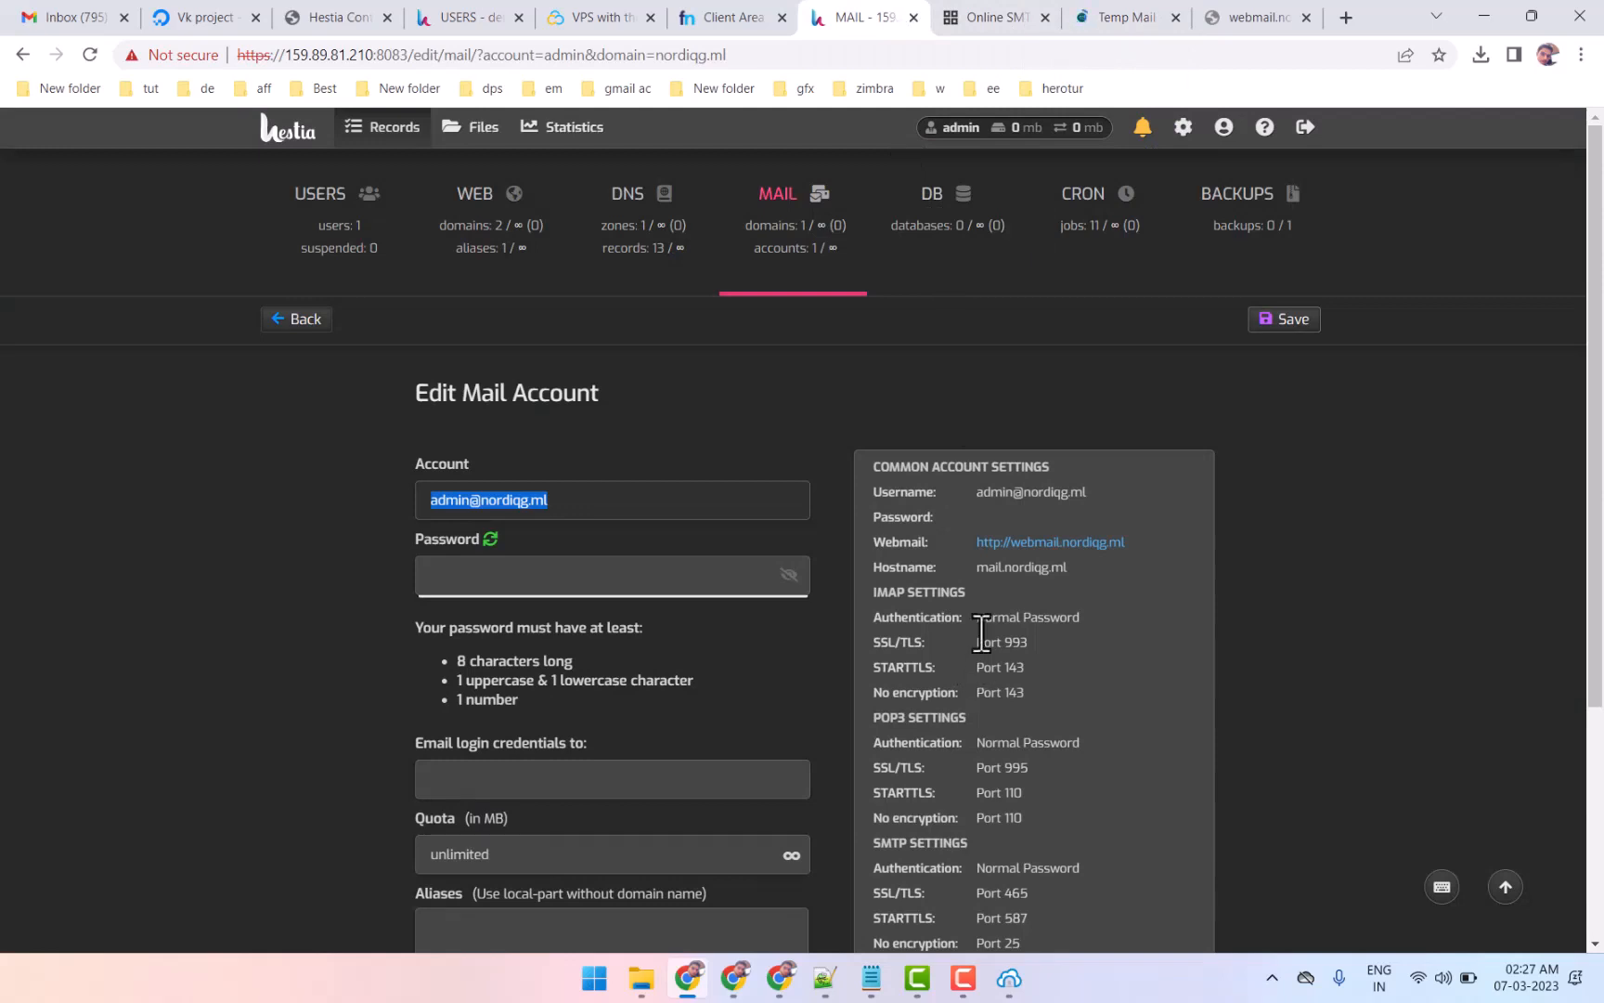
pyautogui.scroll(-1, 982, 629)
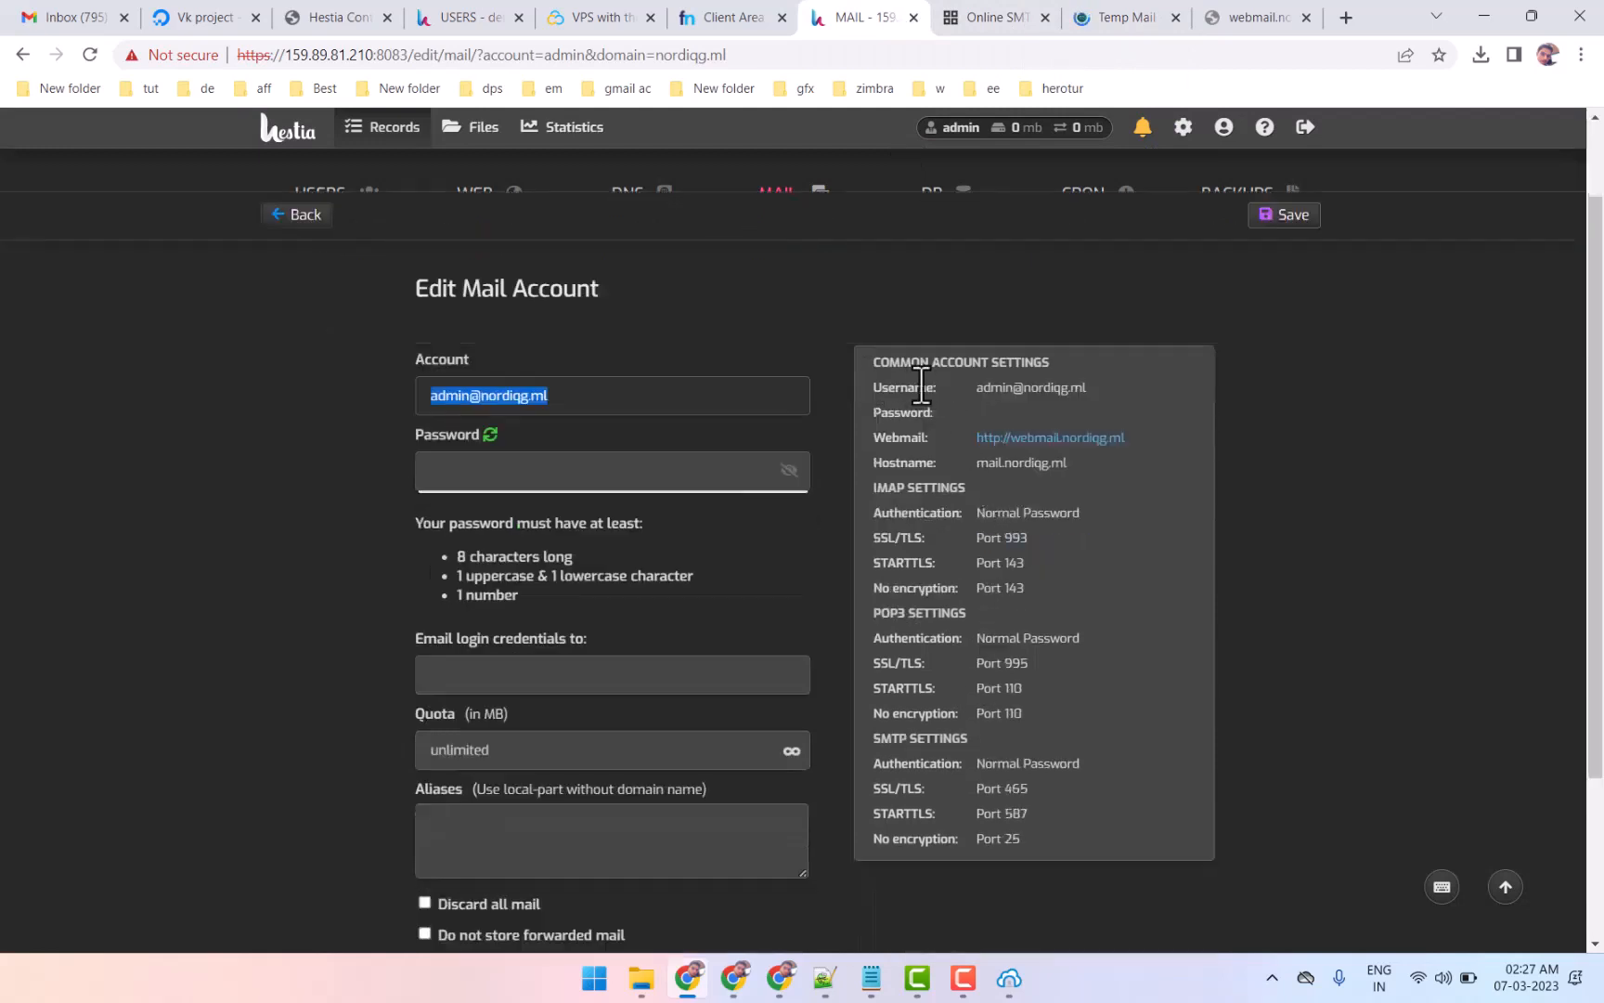
pyautogui.moveTo(922, 386); pyautogui.dragTo(1071, 385)
# Copy the temporary email address into SMTPer as the recipient and send the test mail
pyautogui.click(1100, 13)
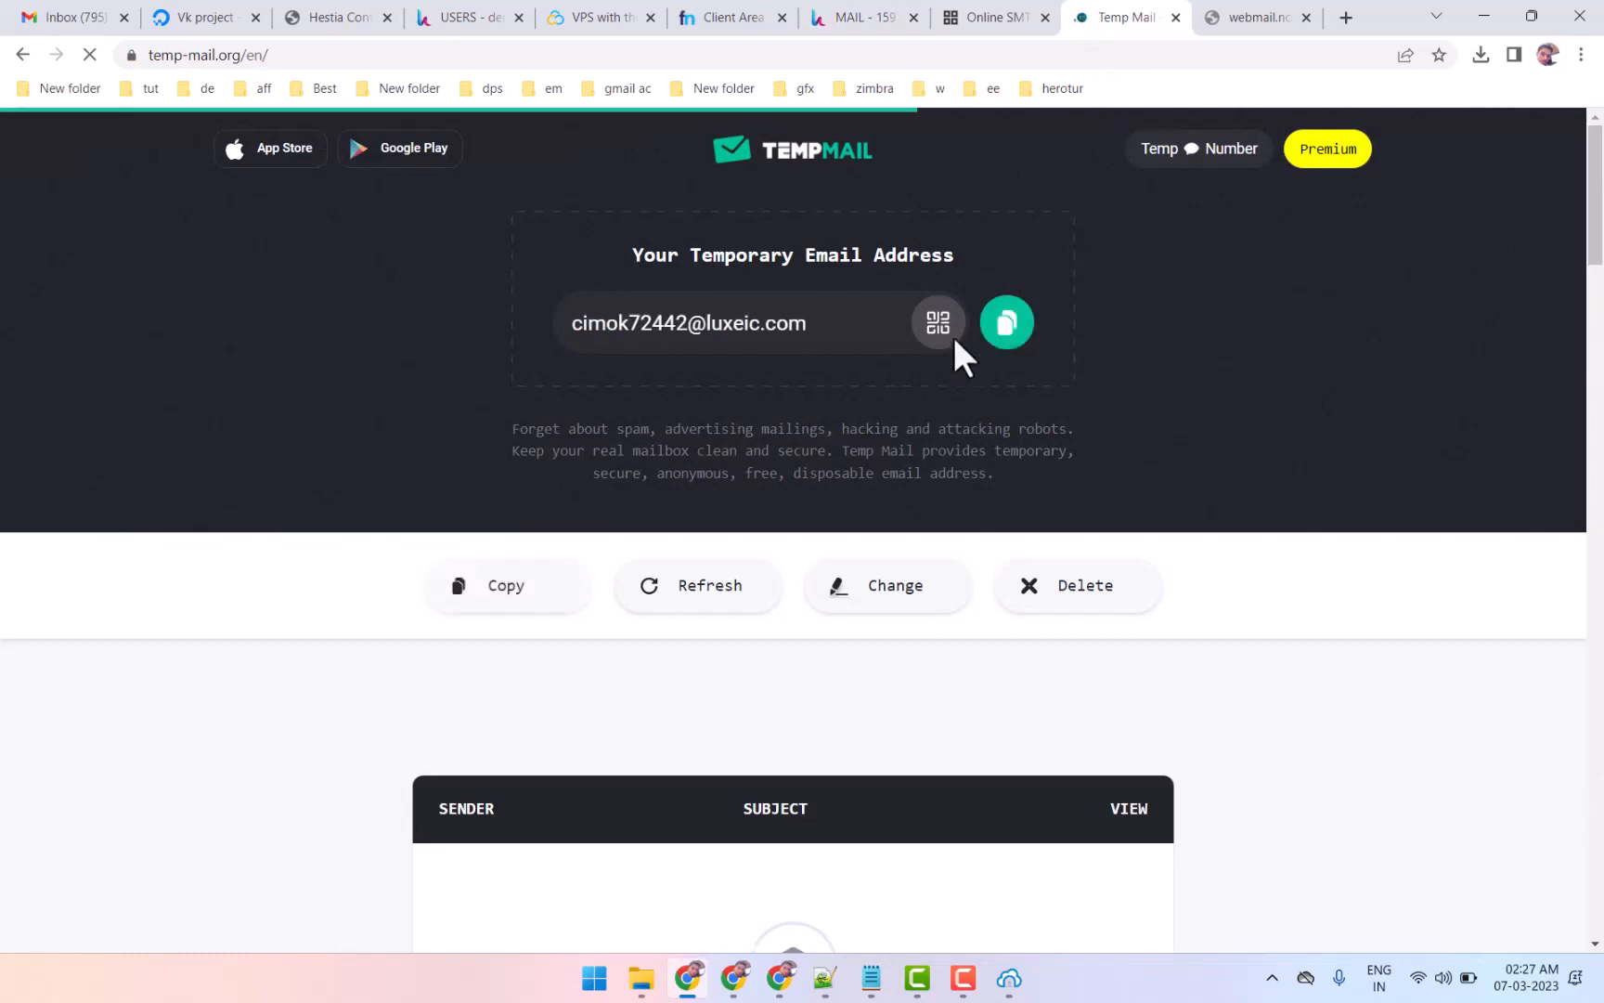
pyautogui.click(1007, 322)
pyautogui.click(986, 17)
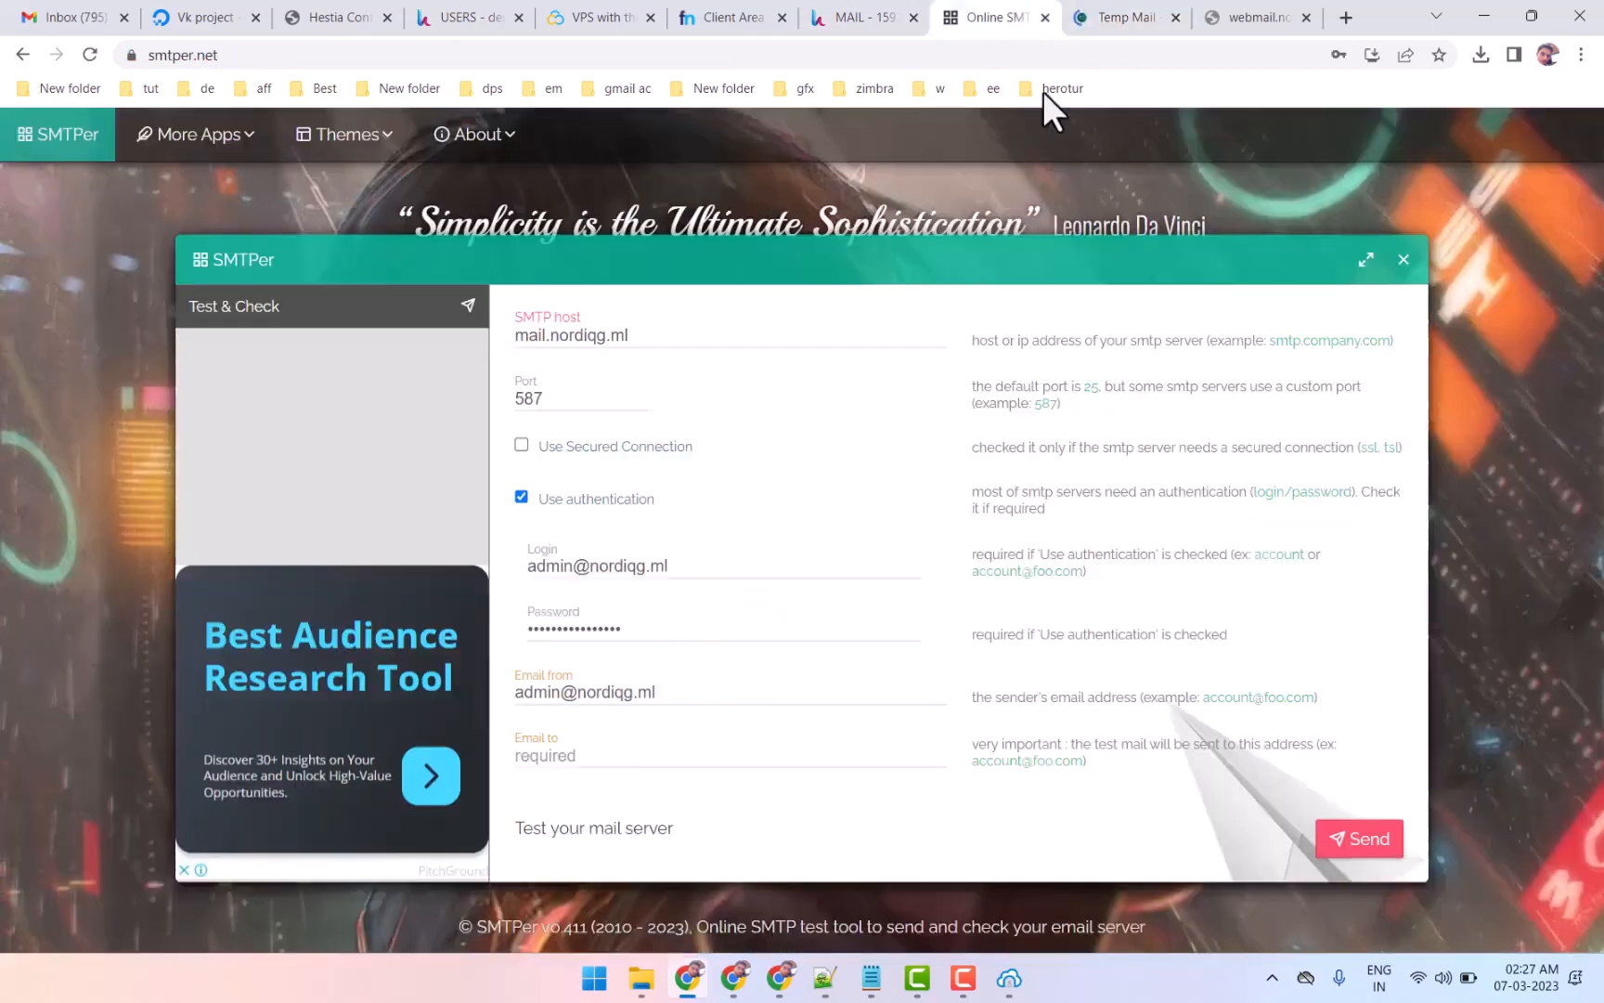
pyautogui.click(617, 756)
pyautogui.hotkey('ctrl', 'v')
pyautogui.click(1365, 839)
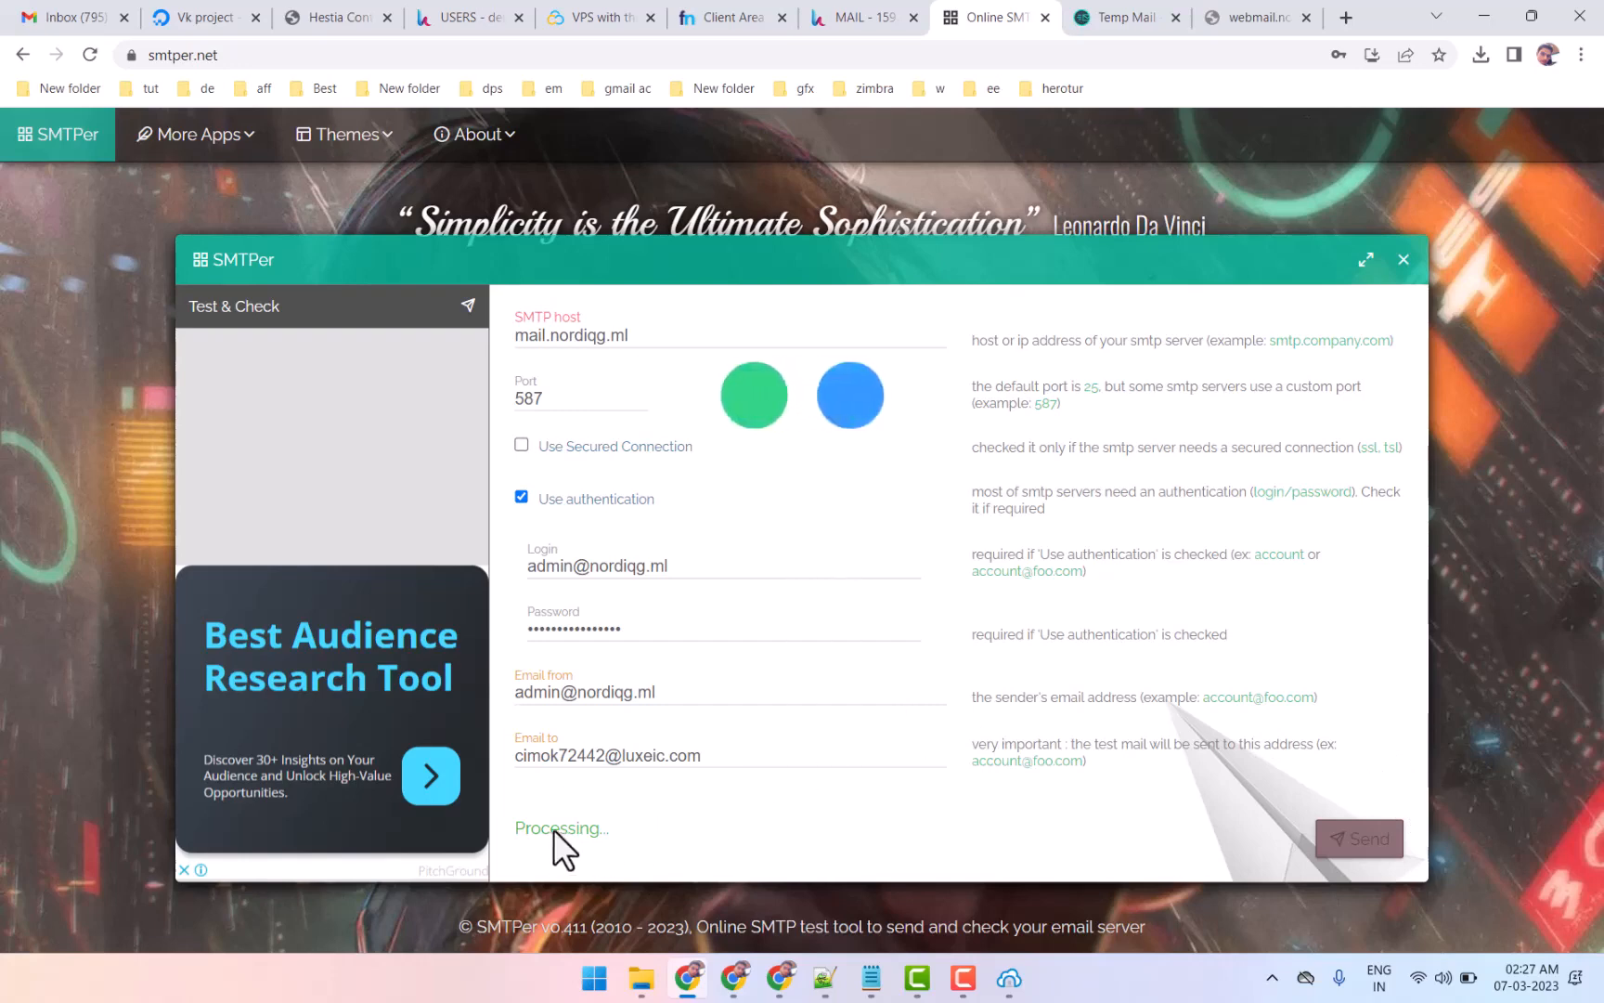
# Check the send status in SMTPer and look for the test mail in the Temp Mail inbox
pyautogui.moveTo(526, 828); pyautogui.dragTo(616, 827)
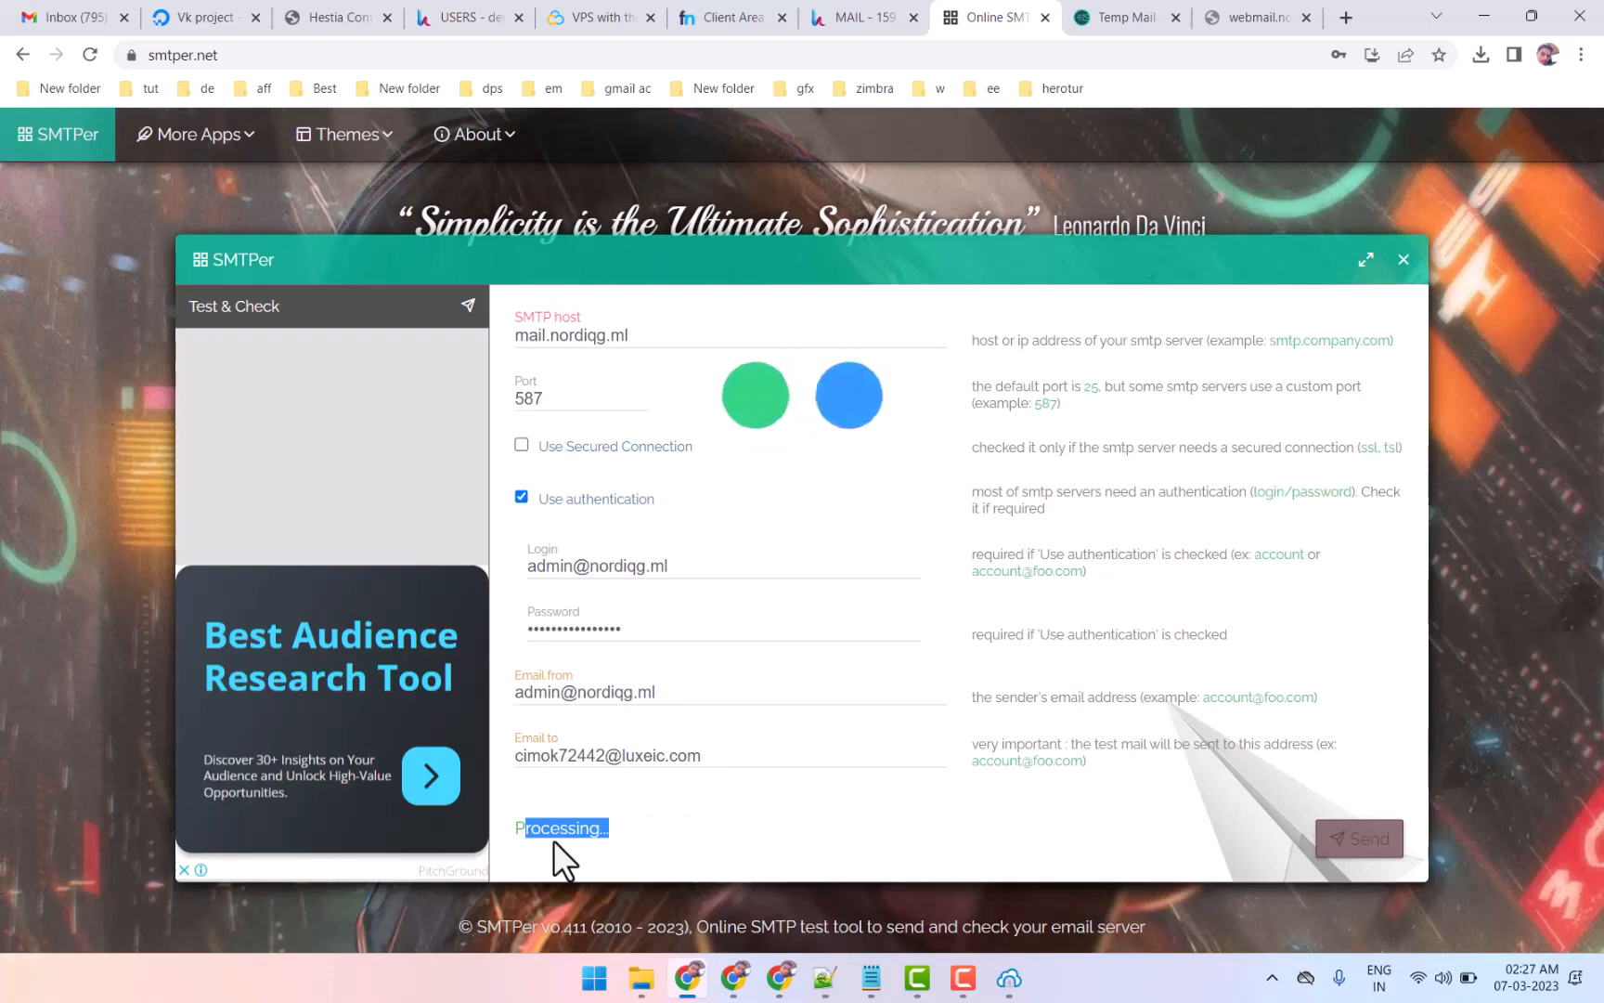
pyautogui.moveTo(516, 829); pyautogui.dragTo(708, 829)
pyautogui.click(1160, 19)
pyautogui.scroll(-3, 864, 566)
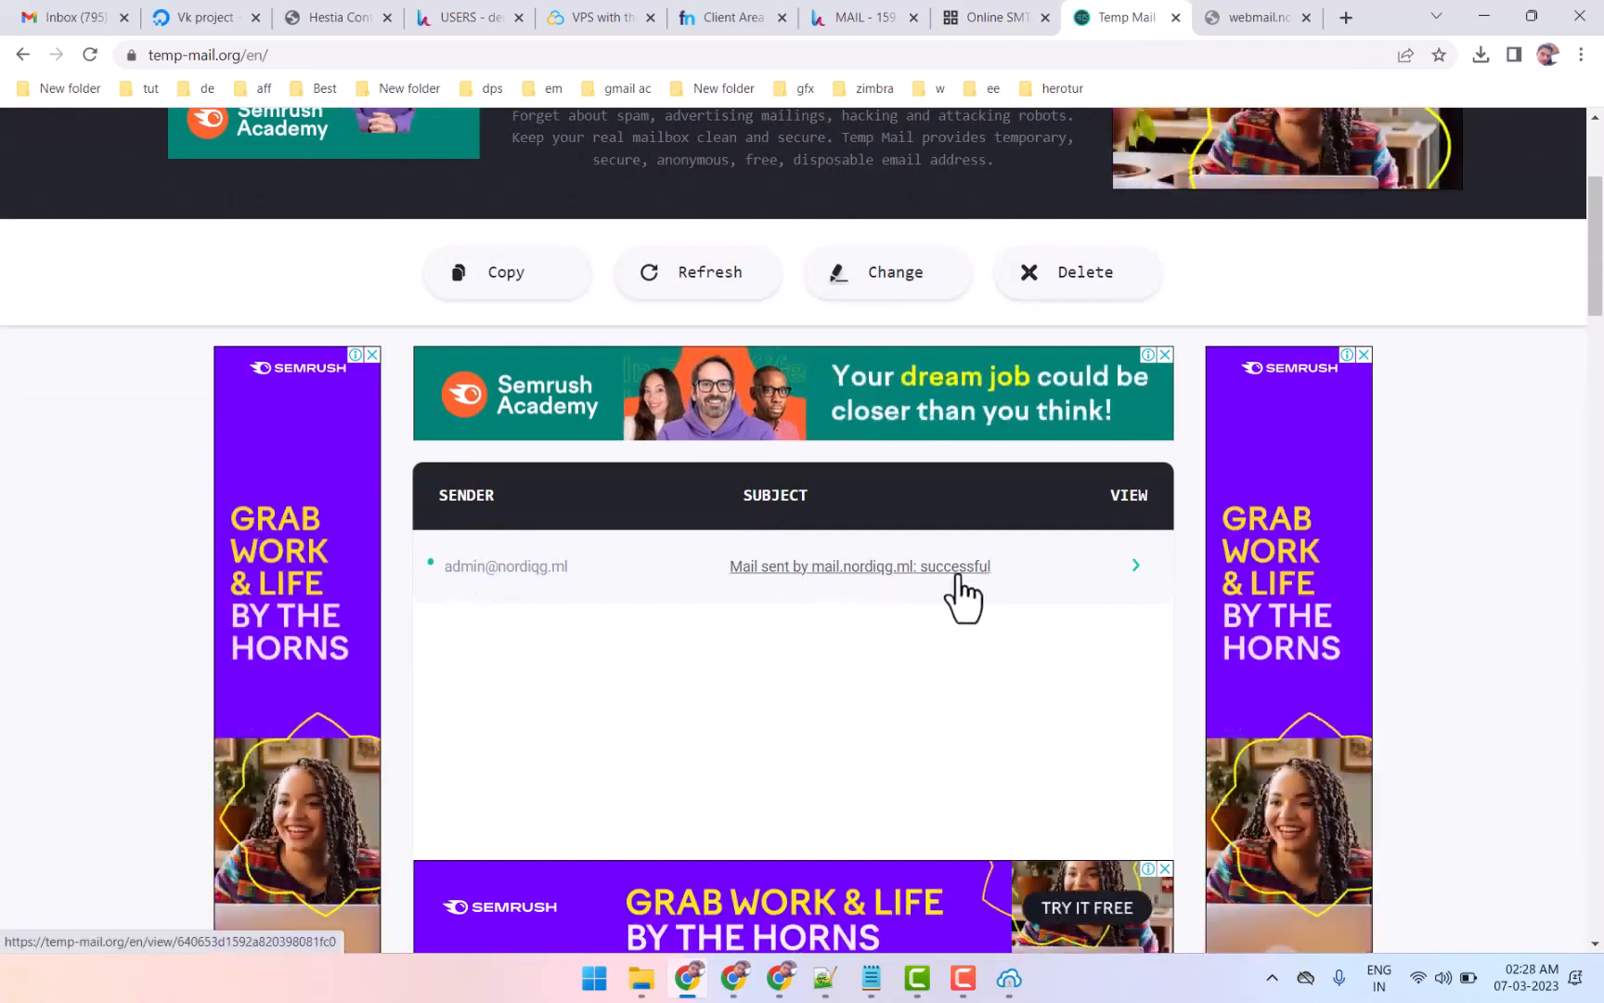
# Enable the secured connection in SMTPer, set the port to 465 and send another test mail
pyautogui.click(1012, 18)
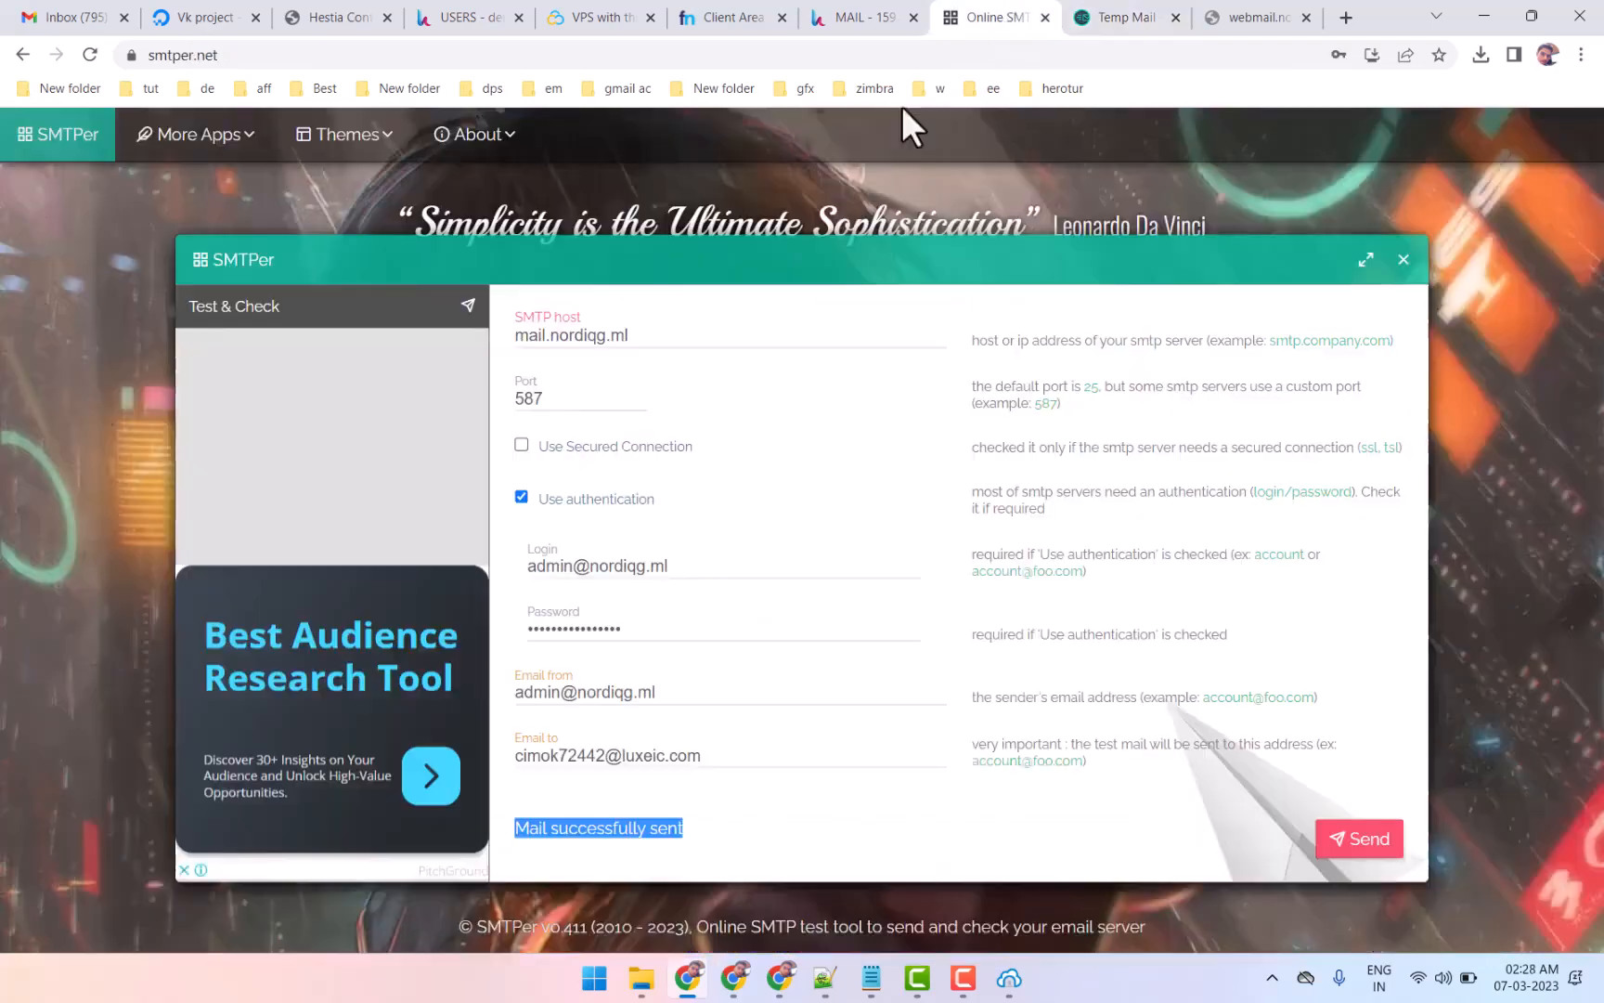
pyautogui.click(522, 445)
pyautogui.doubleClick(548, 398)
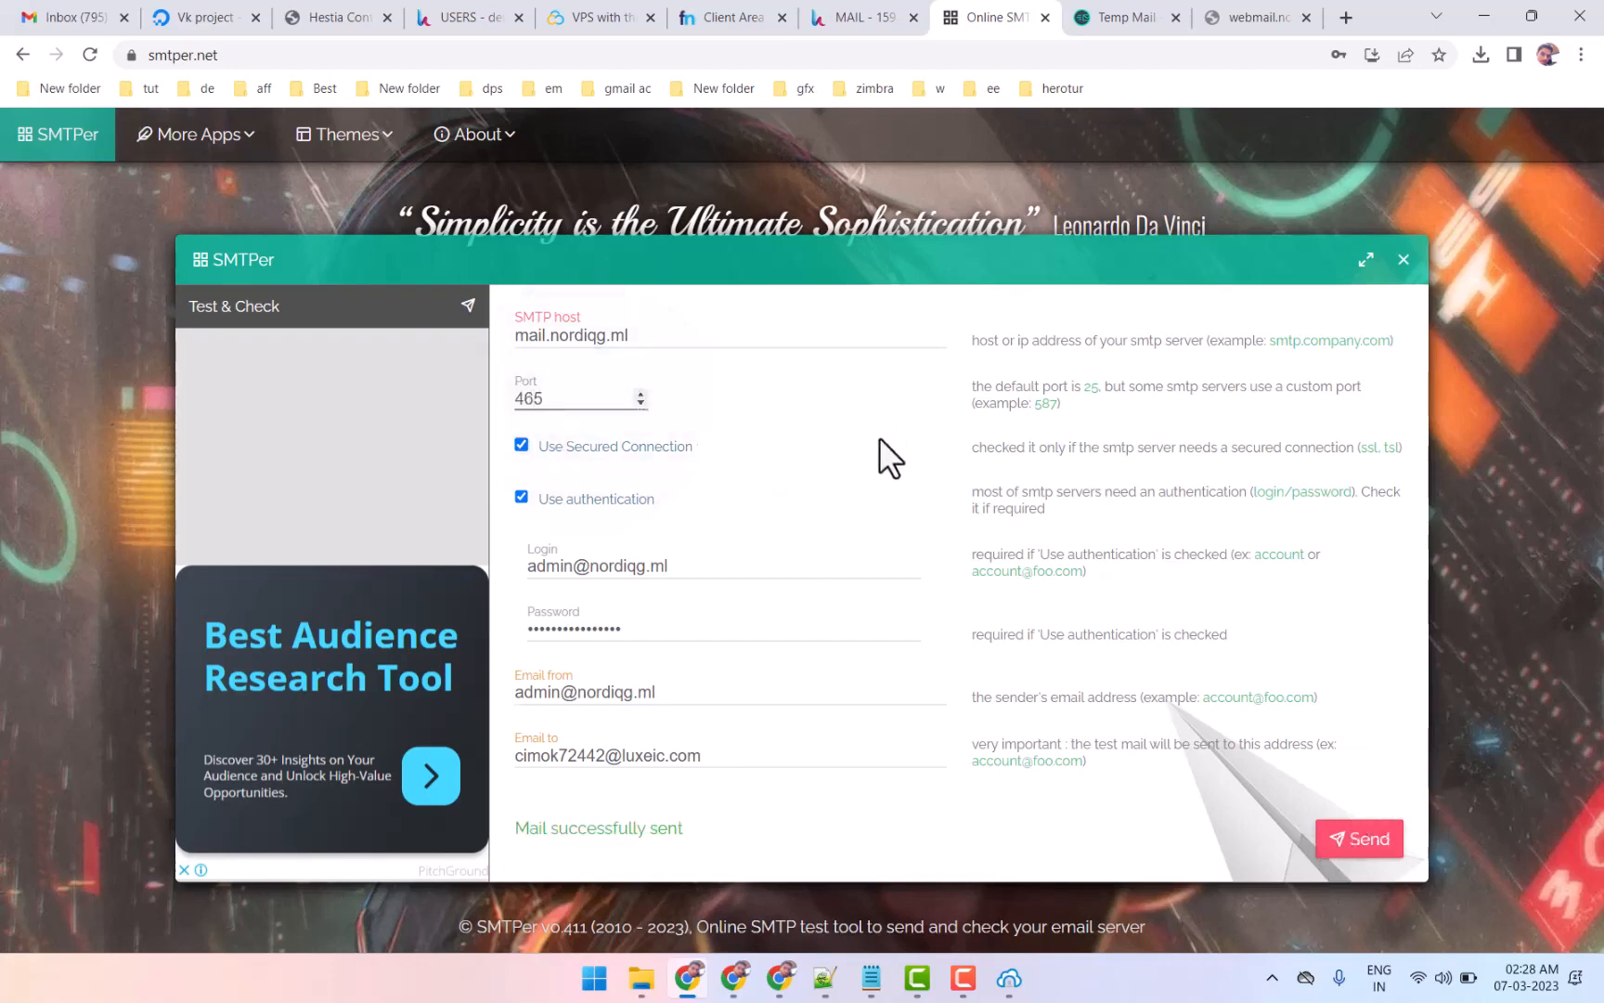
pyautogui.click(1389, 831)
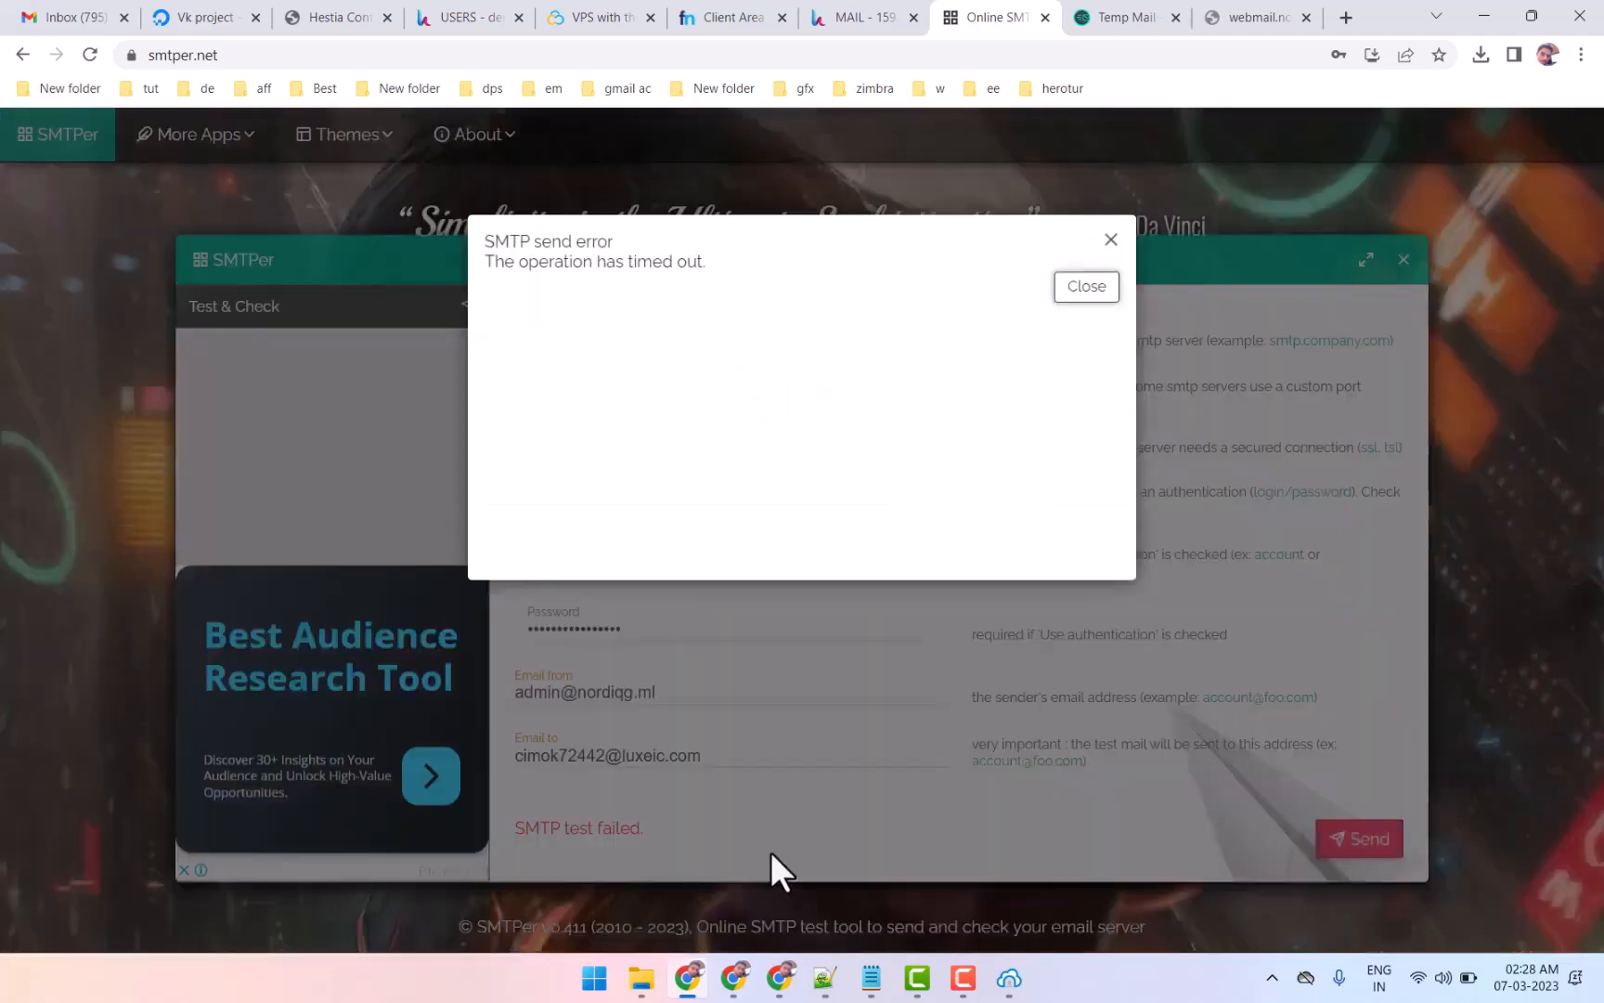
# Dismiss the SMTP error, resend the secured test mail with port 587, and review the SMTP ports in Hestia
pyautogui.click(1088, 296)
pyautogui.doubleClick(604, 406)
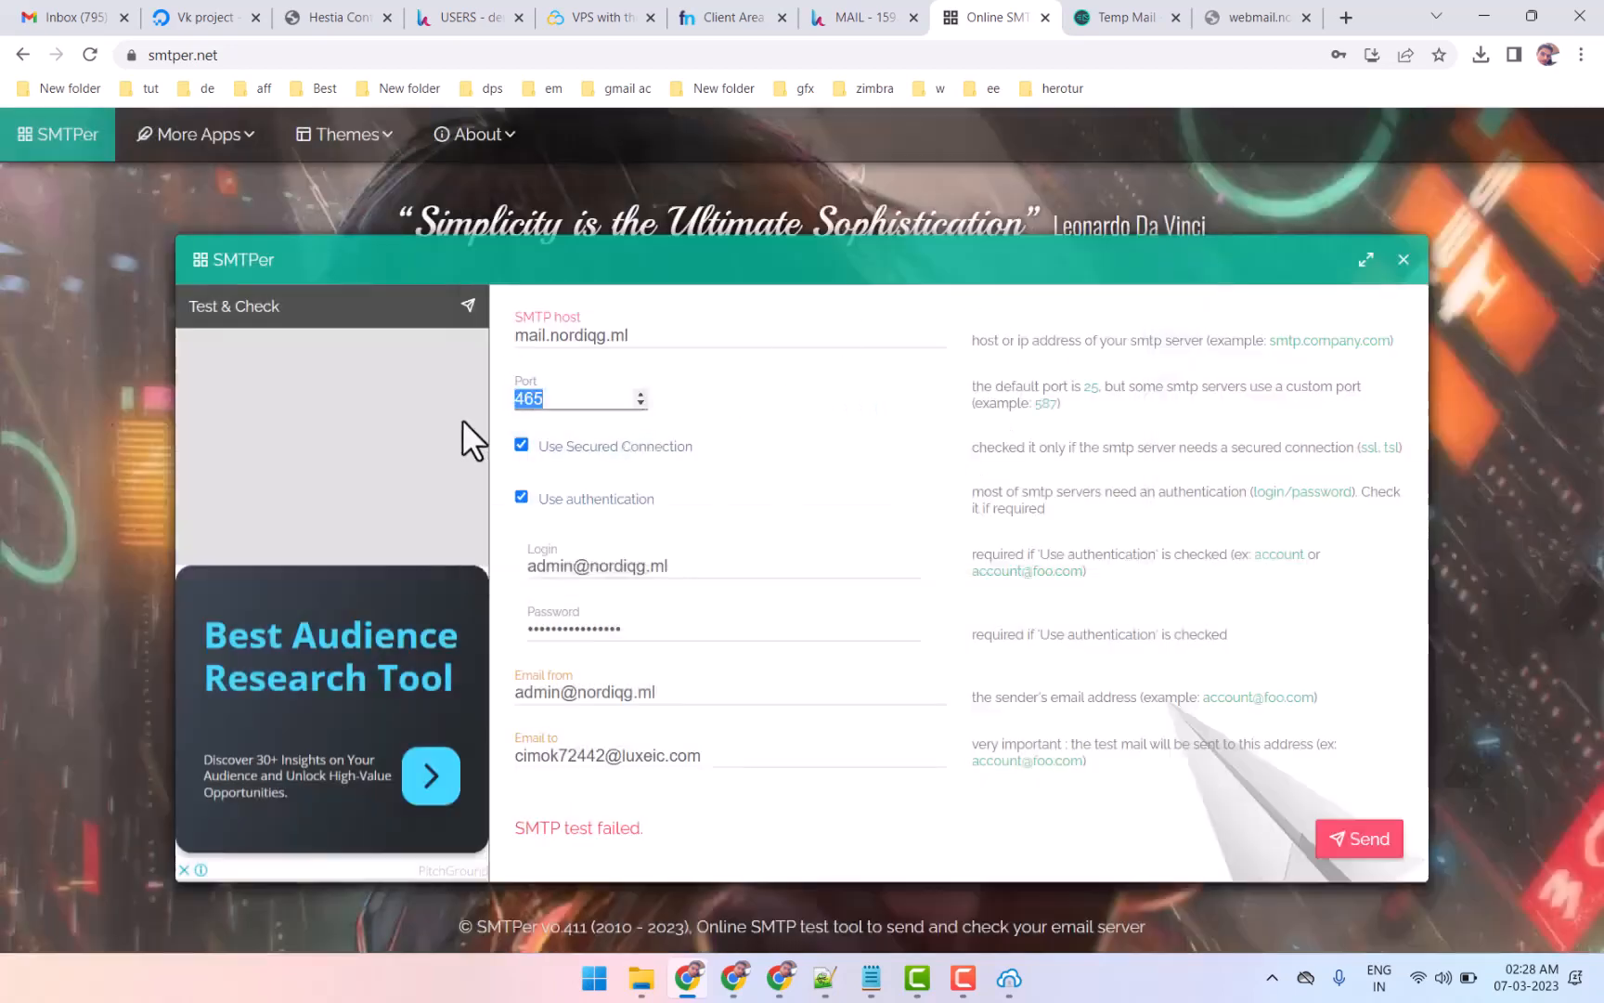
pyautogui.write('587')
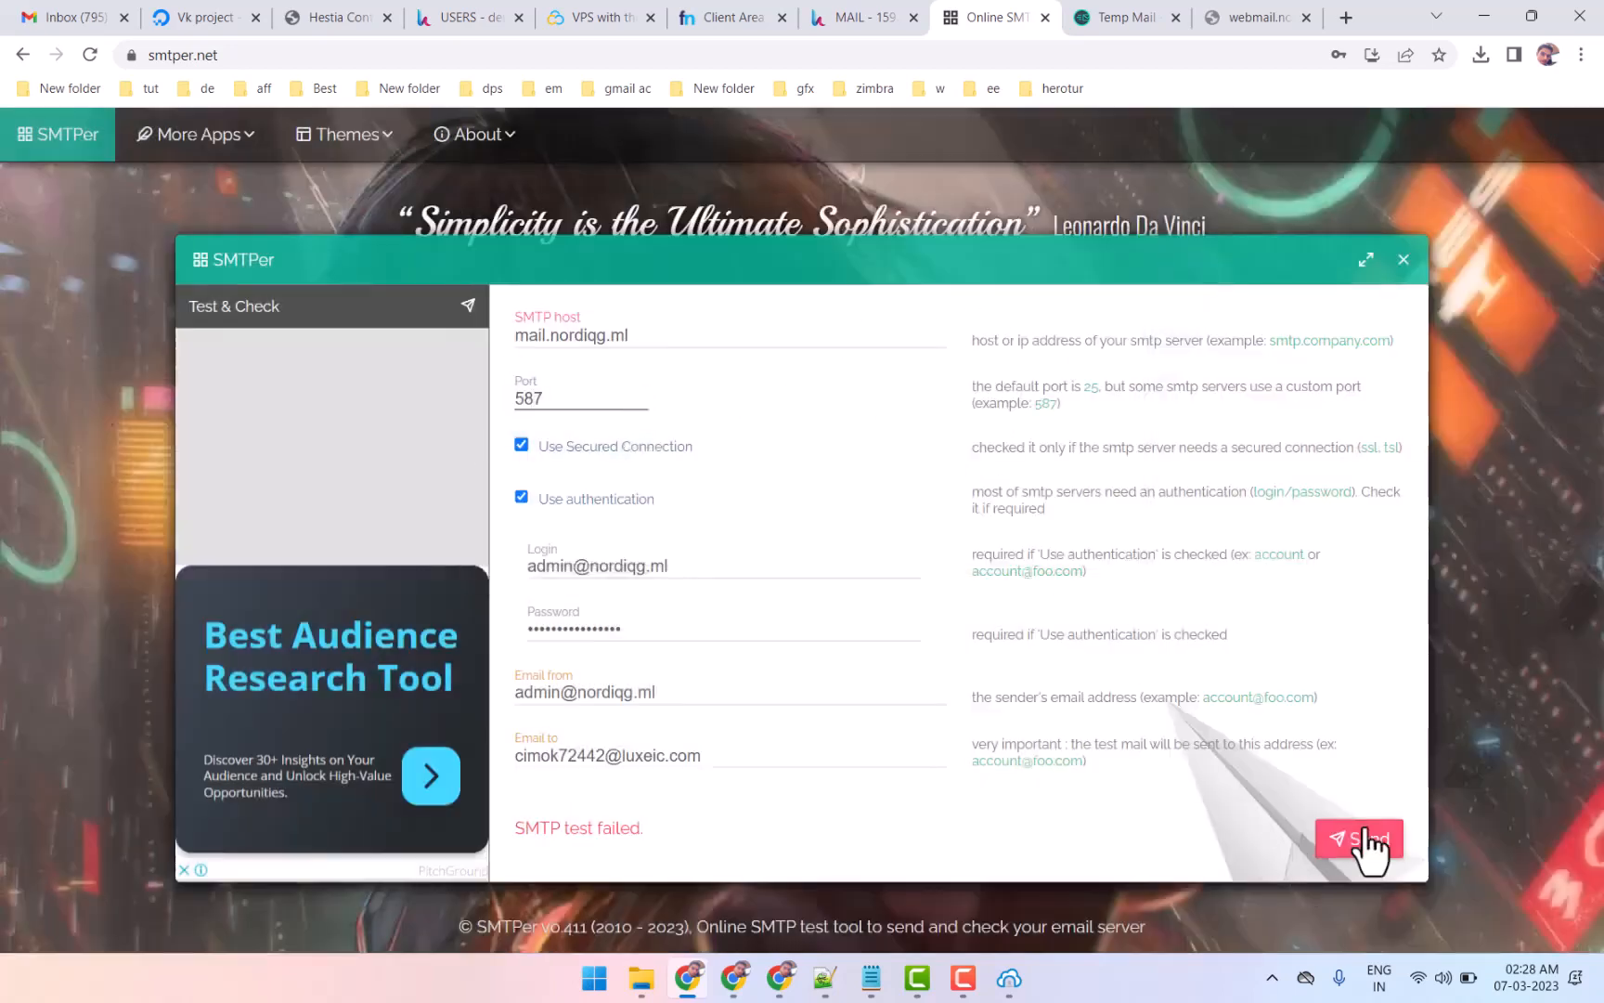
pyautogui.click(1365, 843)
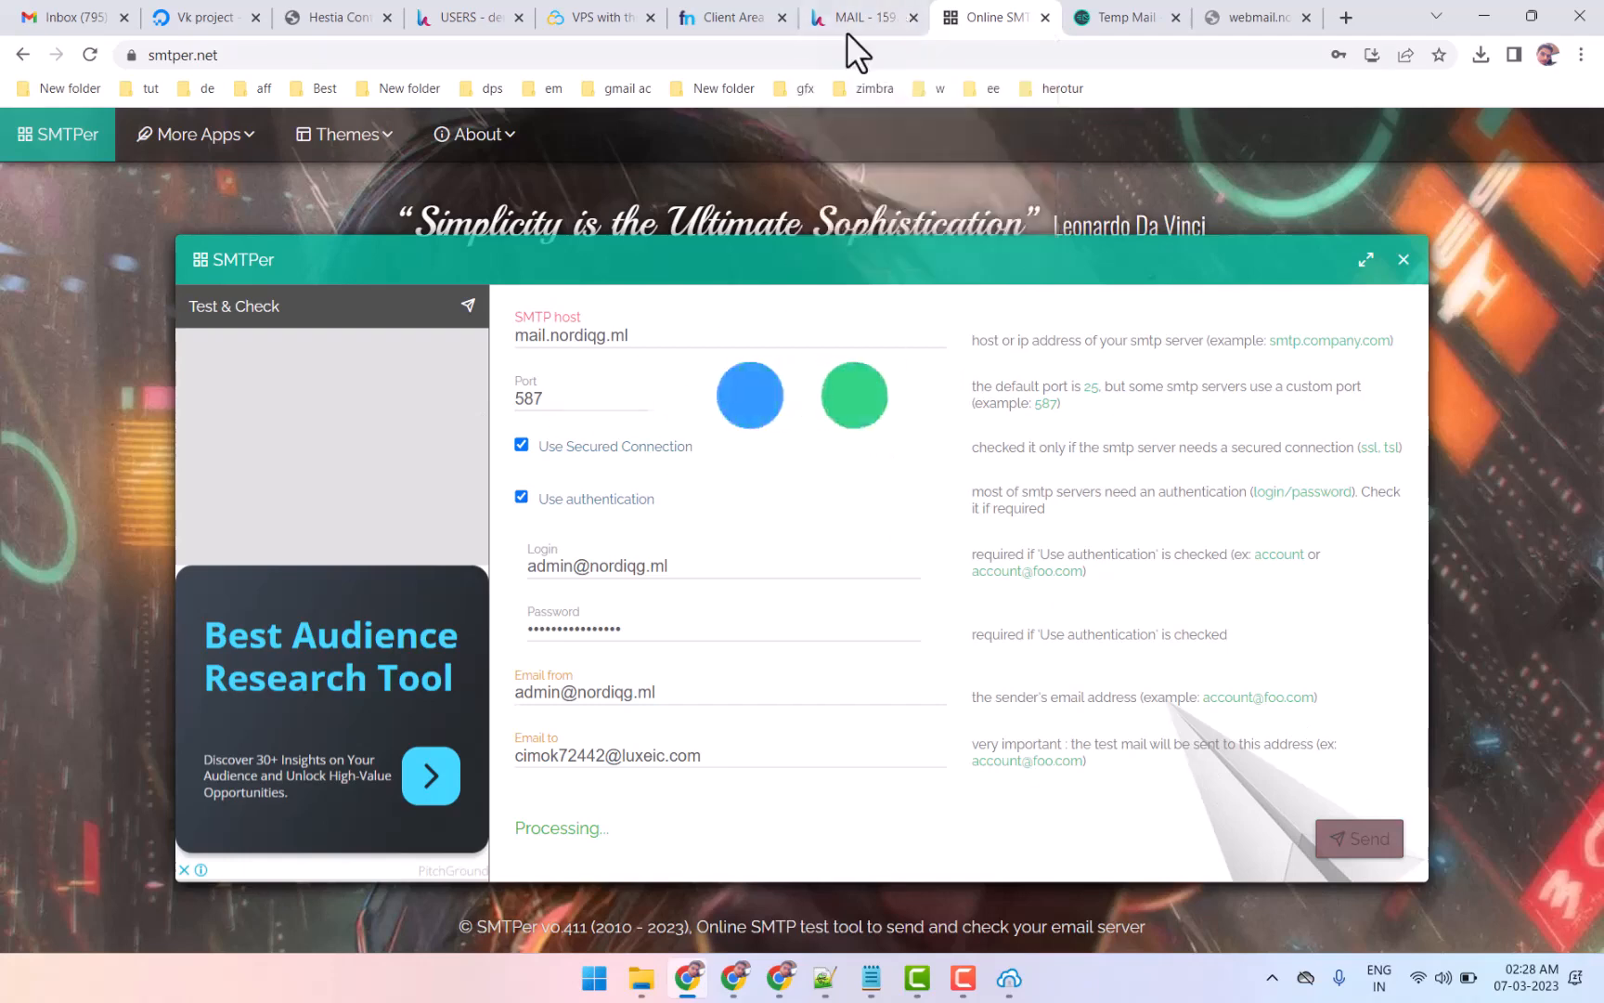
pyautogui.click(852, 19)
pyautogui.scroll(-1, 1012, 776)
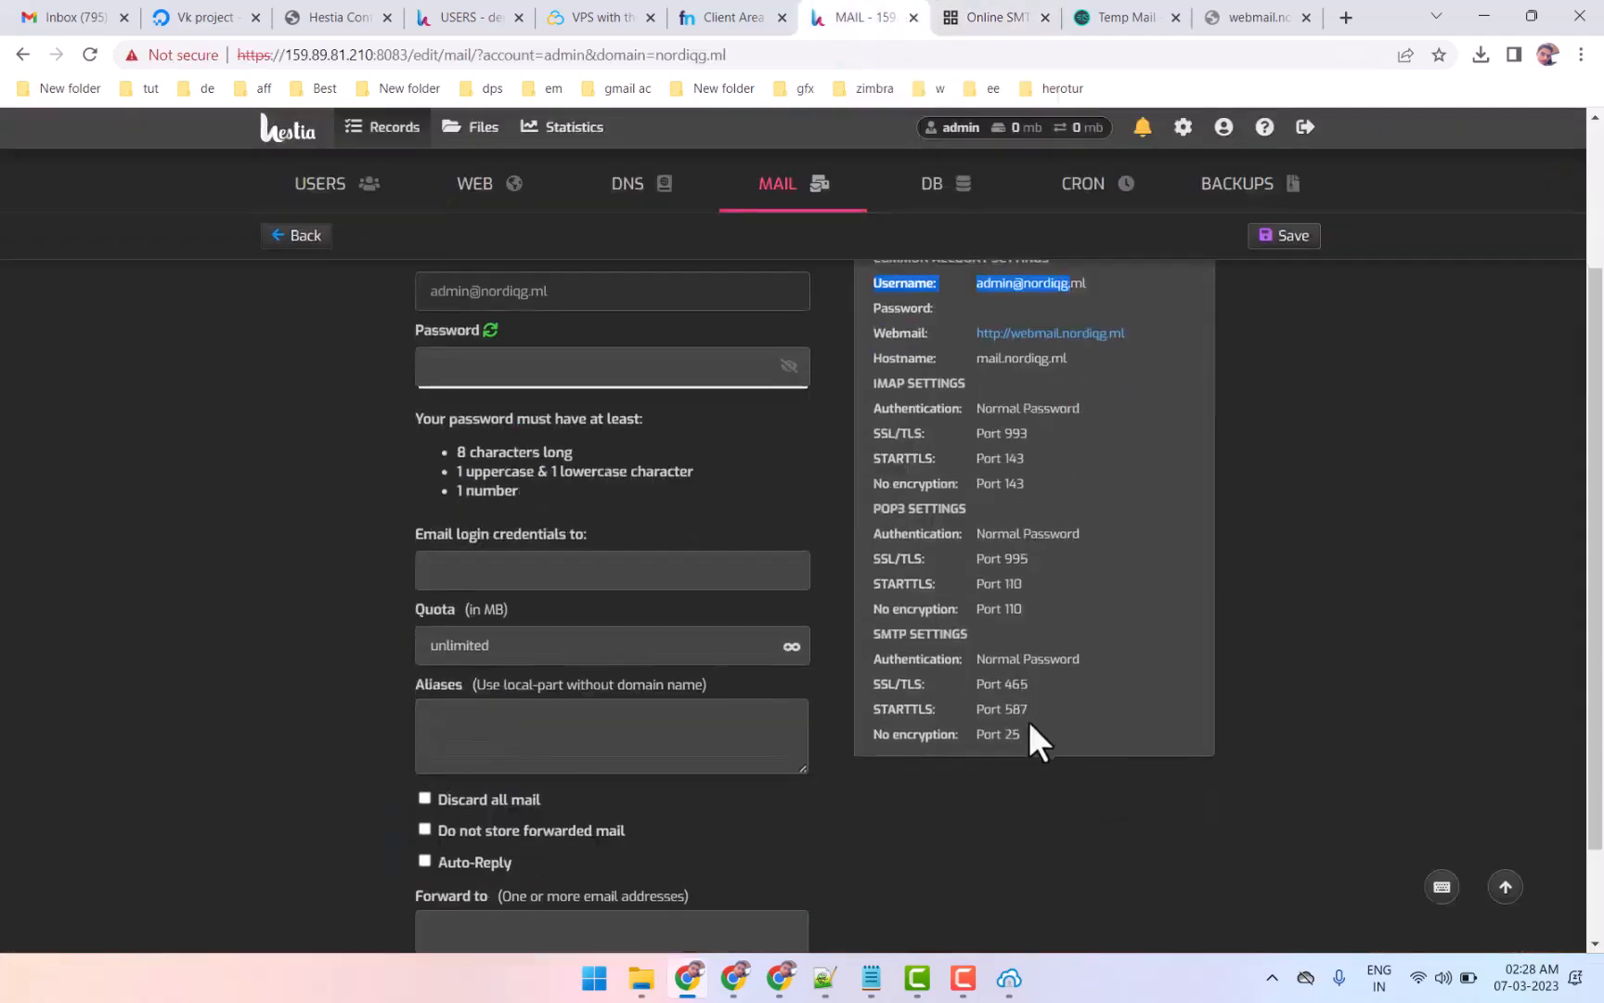
# Review the result of the secured port 587 test in SMTPer and check the Temp Mail inbox for the new mail
pyautogui.moveTo(1031, 723); pyautogui.dragTo(947, 633)
pyautogui.click(1001, 17)
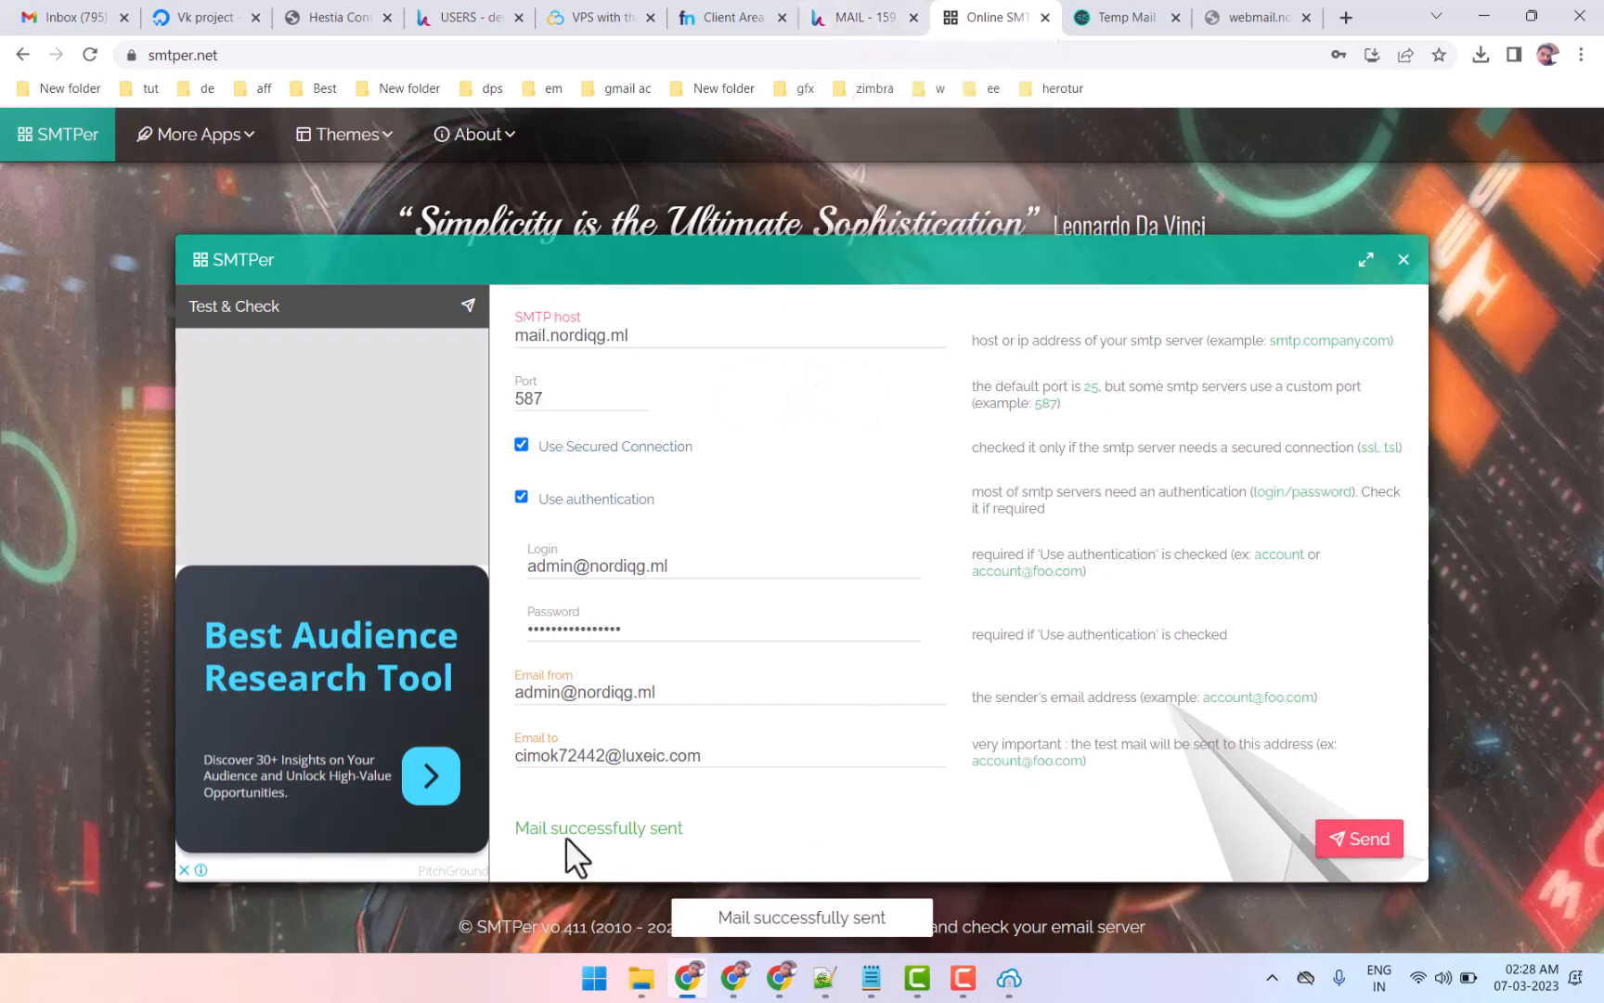
pyautogui.moveTo(529, 398); pyautogui.dragTo(504, 428)
pyautogui.moveTo(517, 826); pyautogui.dragTo(1211, 37)
pyautogui.click(1121, 21)
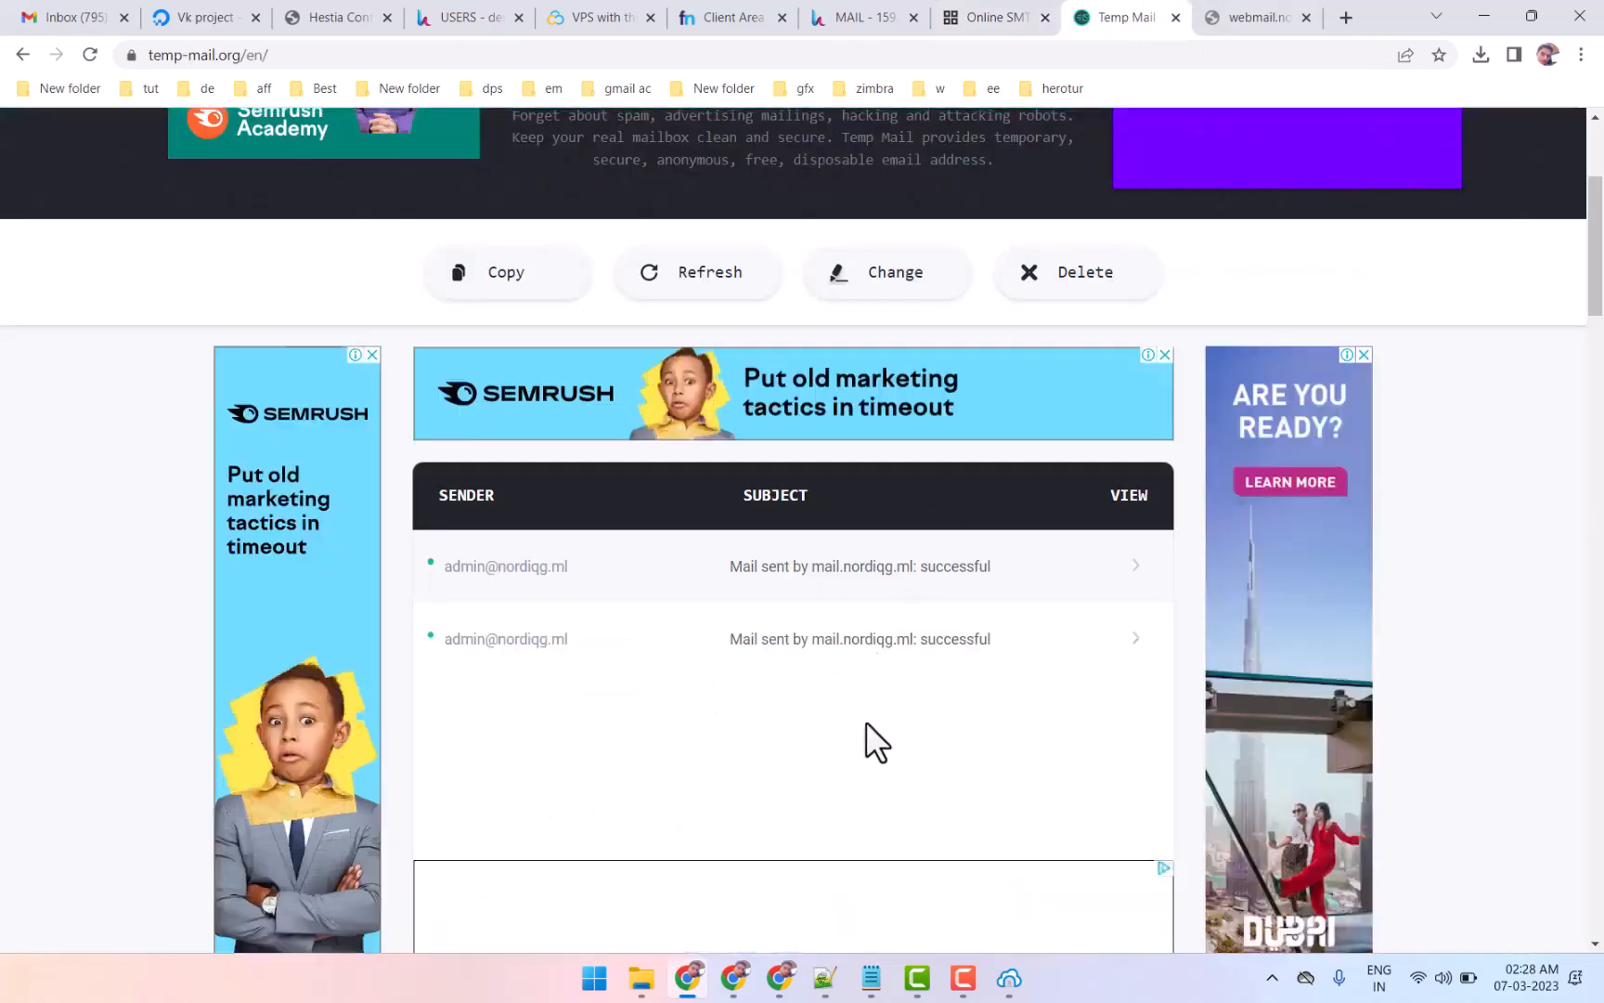
pyautogui.click(1021, 17)
pyautogui.click(1381, 608)
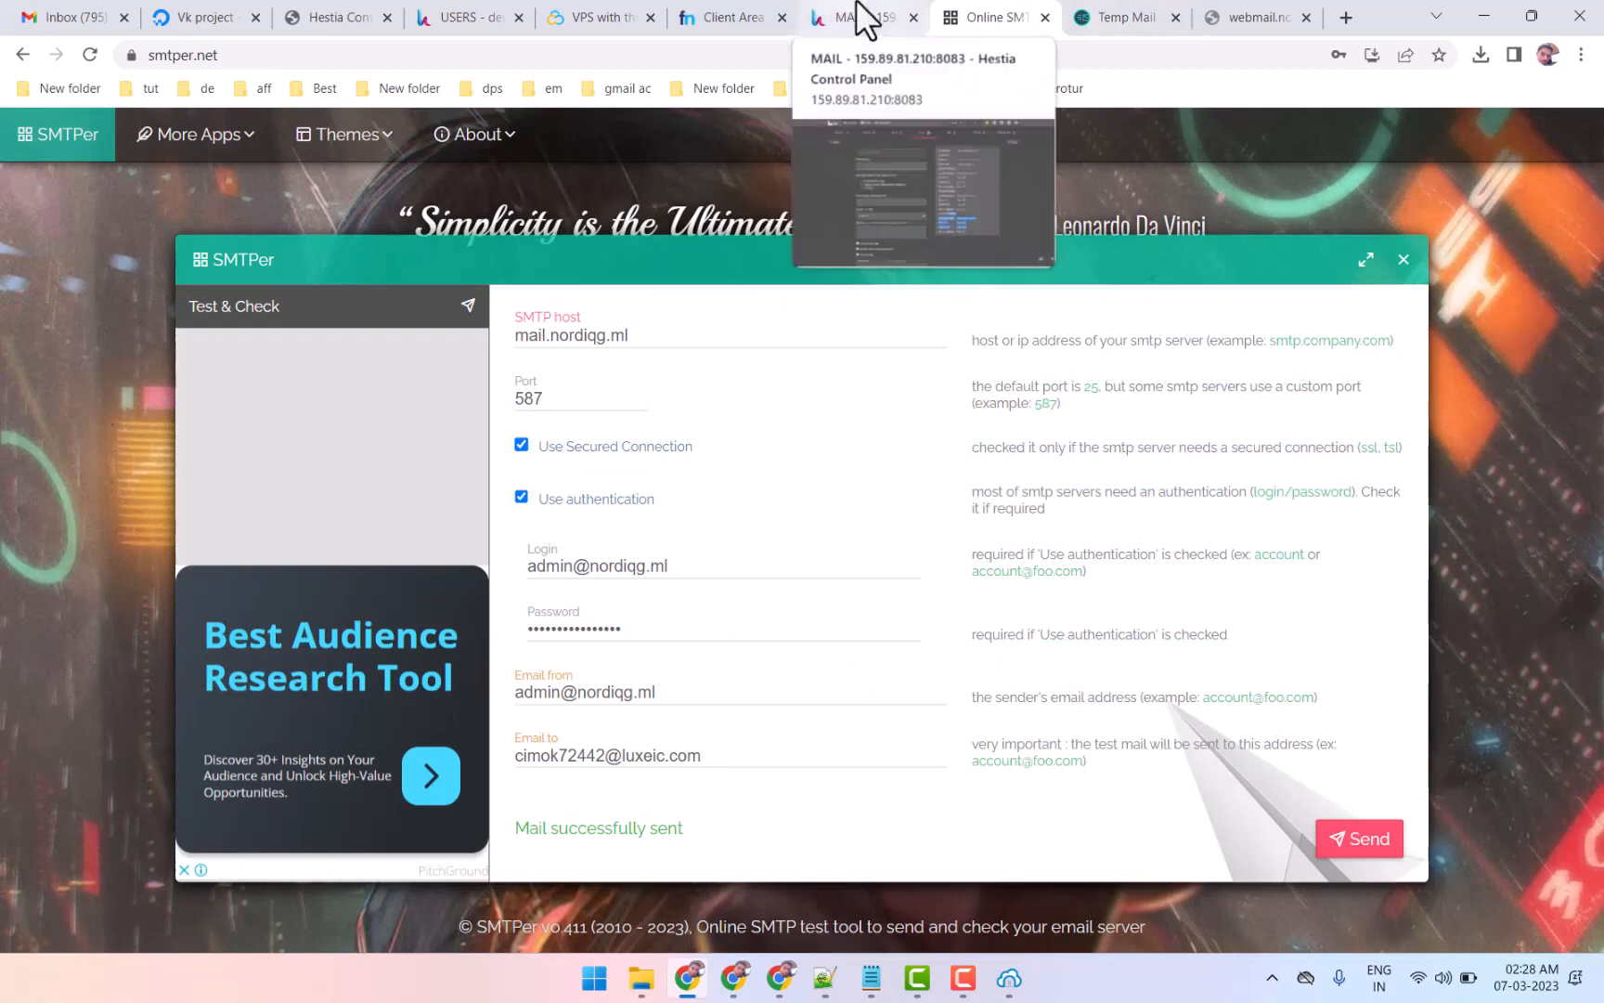
# Review the existing Freenom DNS records for nordiqg.ml, including the MX, SPF and _DMARC entries
pyautogui.click(860, 17)
pyautogui.click(752, 11)
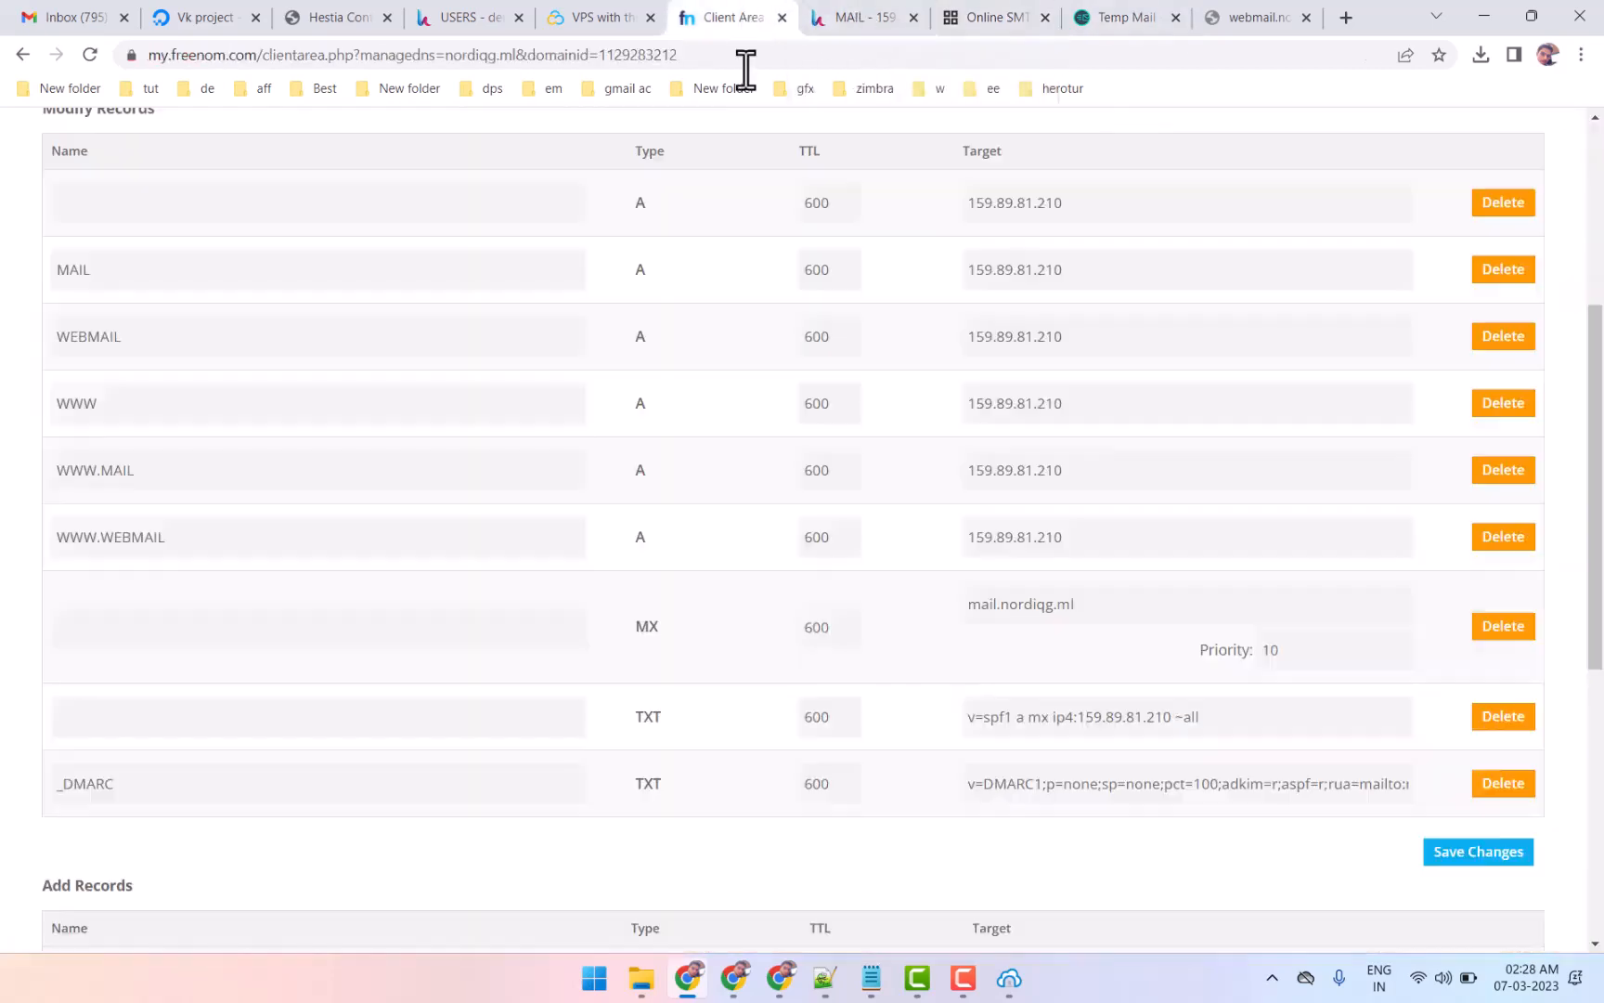
pyautogui.scroll(-1, 828, 693)
pyautogui.scroll(1, 788, 680)
pyautogui.doubleClick(100, 784)
pyautogui.click(861, 15)
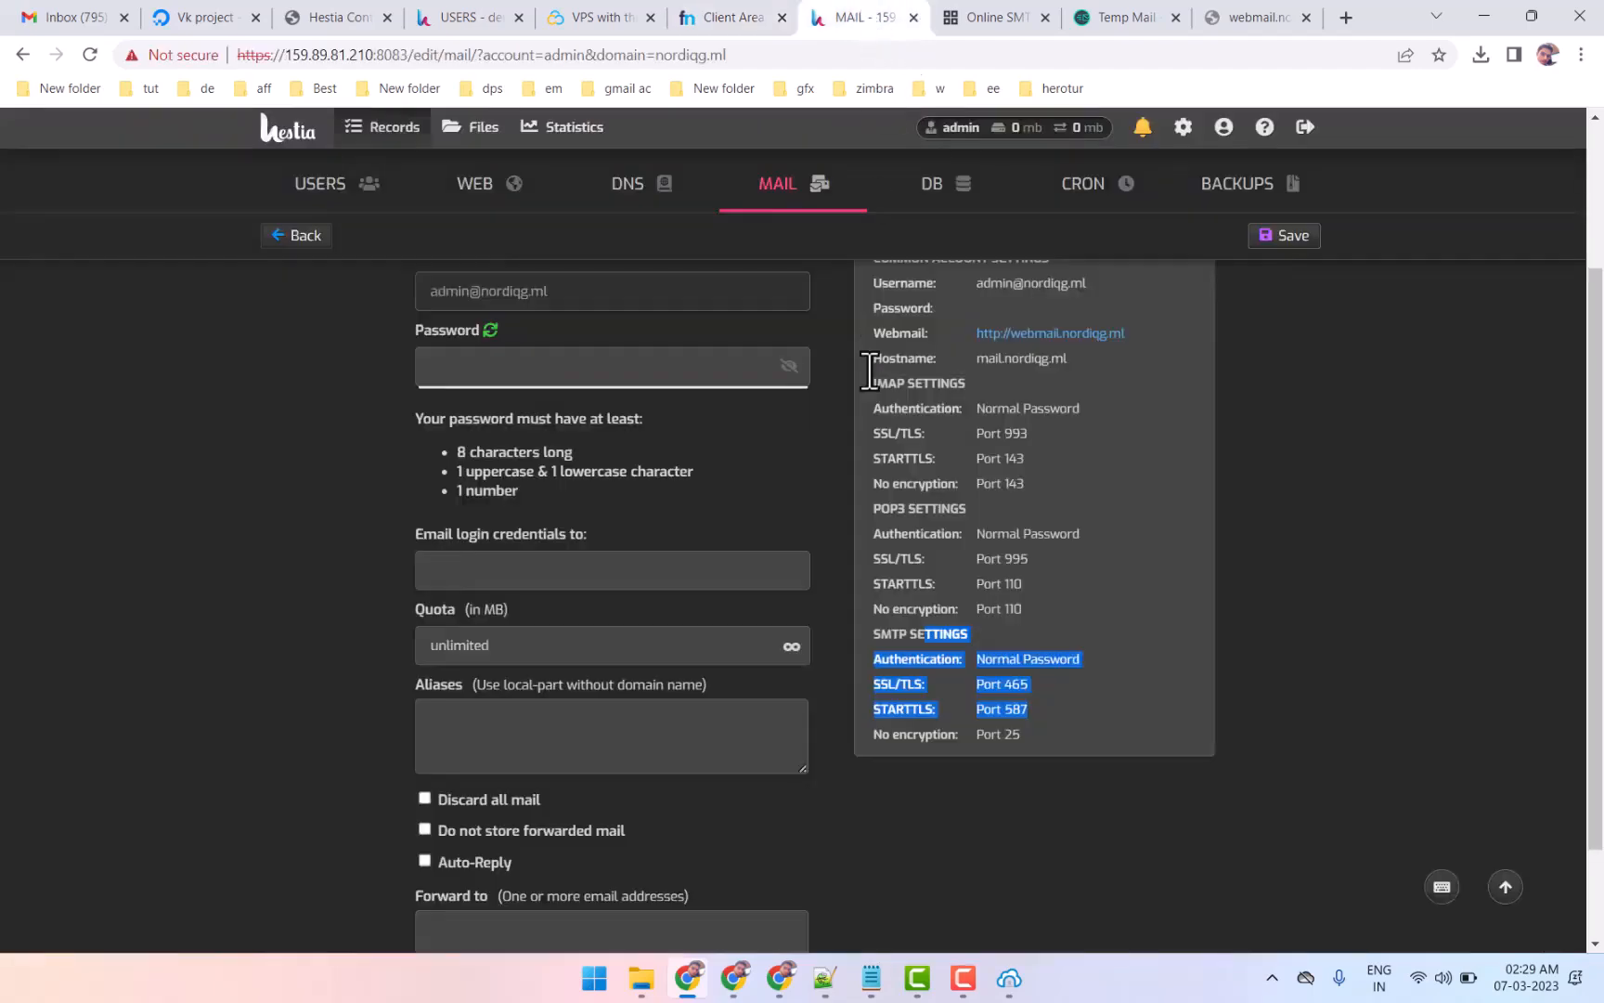
# Open the mail._domainkey TXT record of the nordiqg.ml DNS zone for editing in Hestia
pyautogui.scroll(3, 1371, 668)
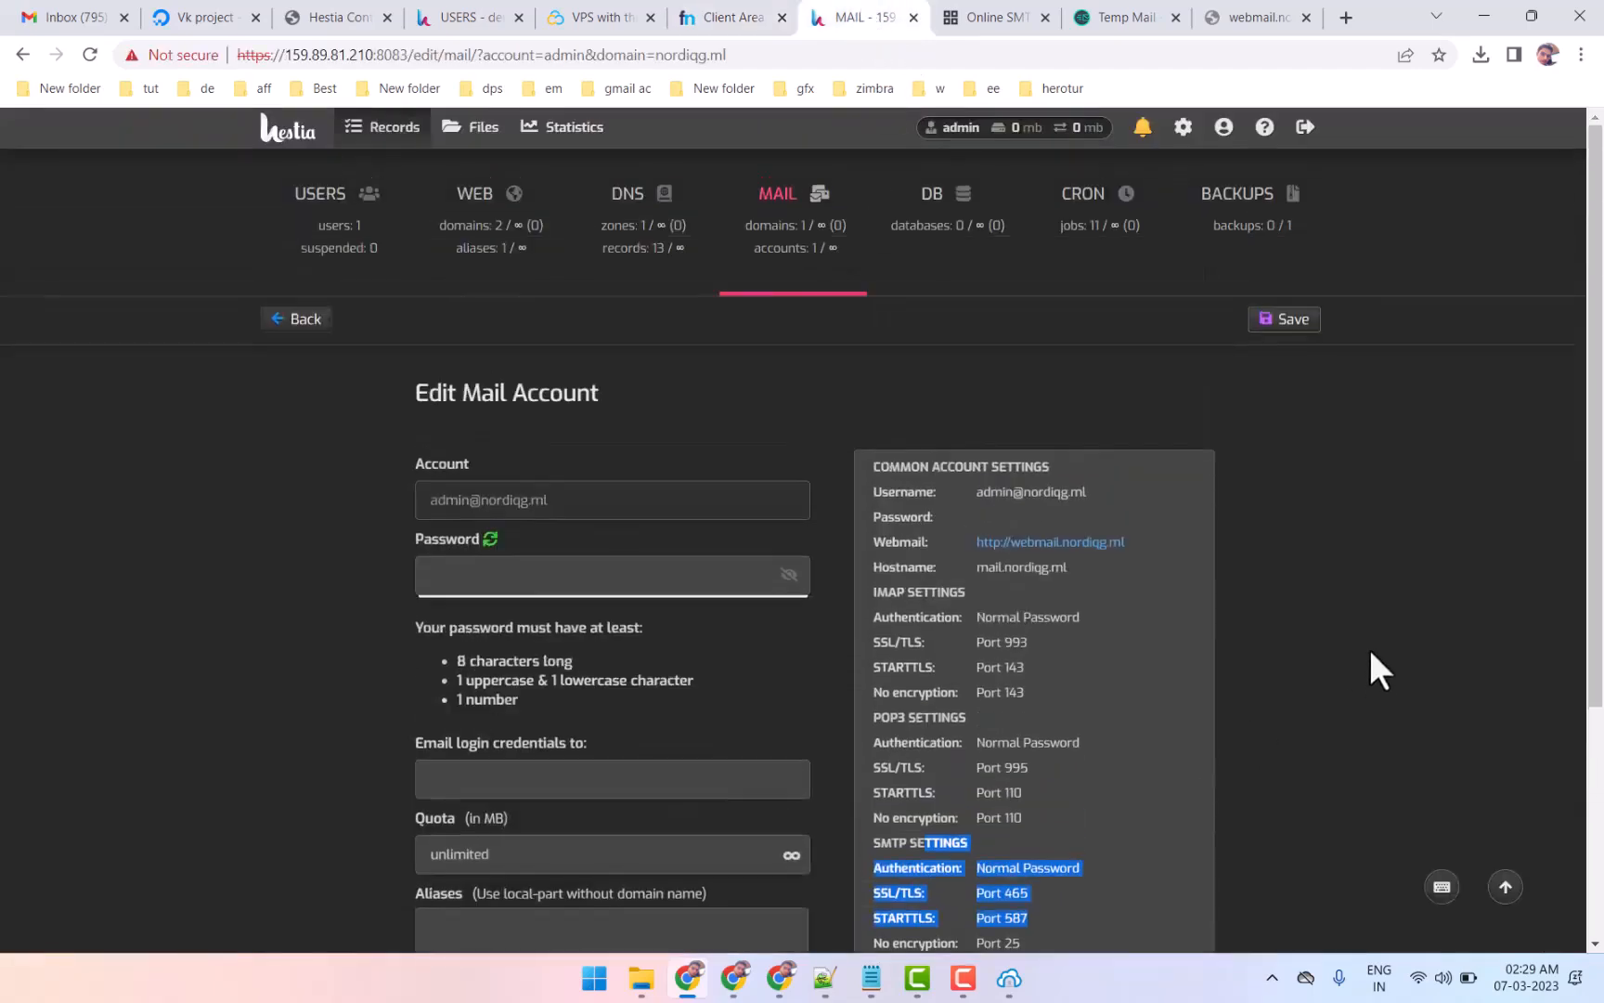
pyautogui.click(627, 249)
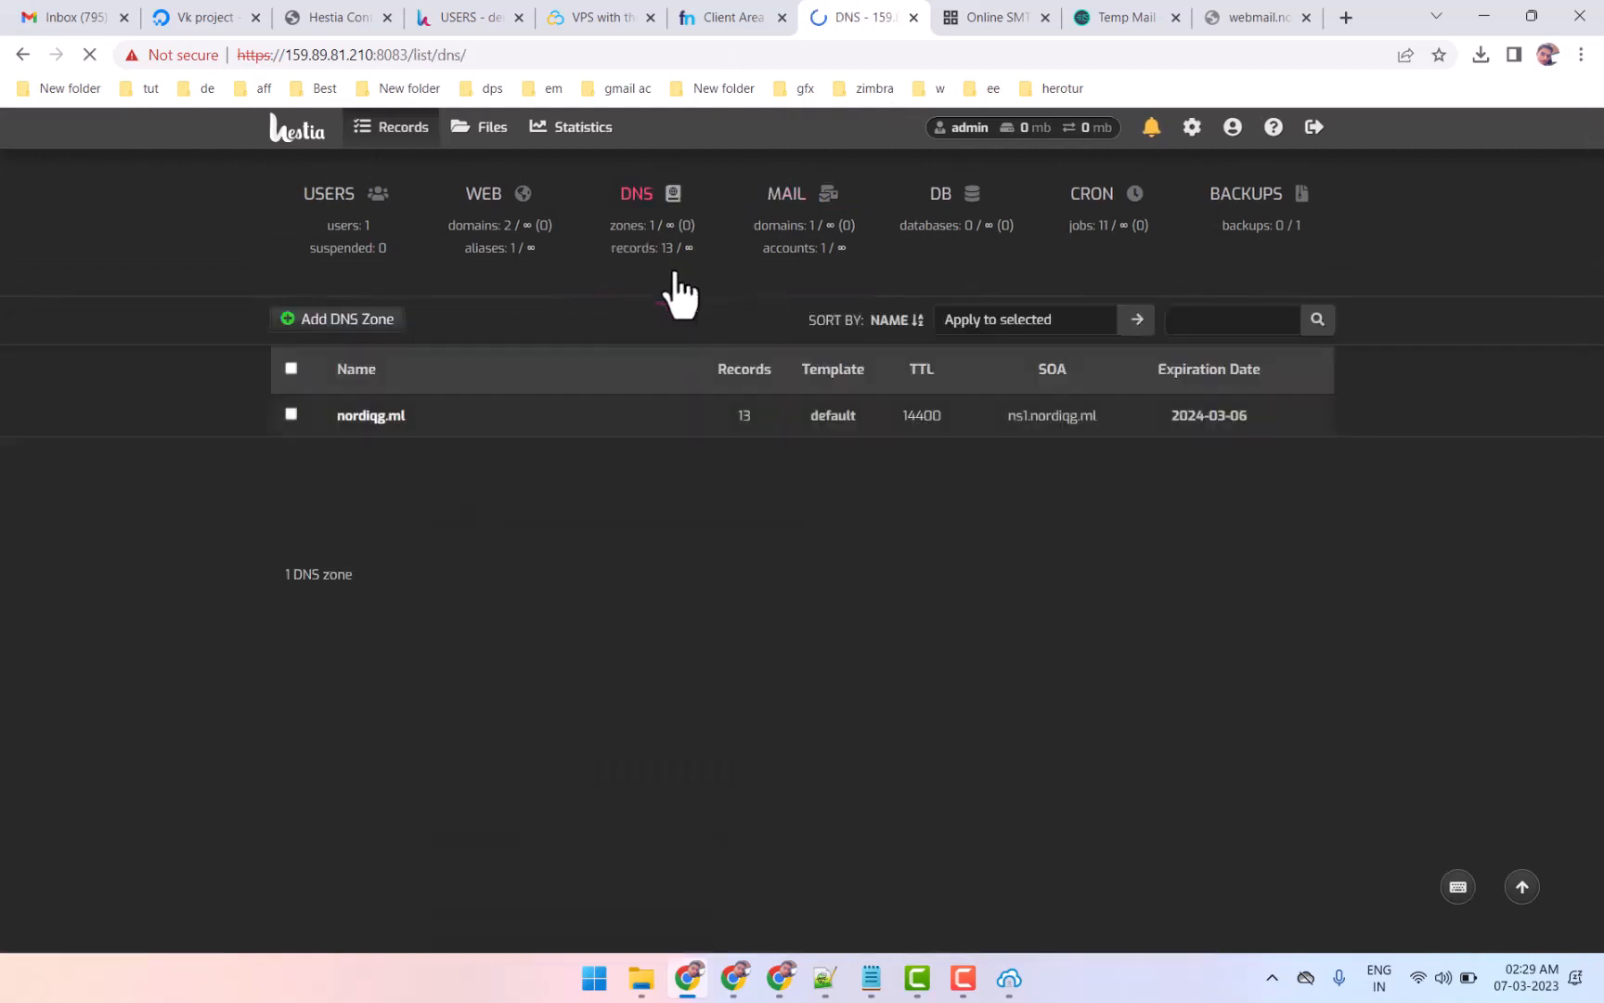
pyautogui.click(362, 422)
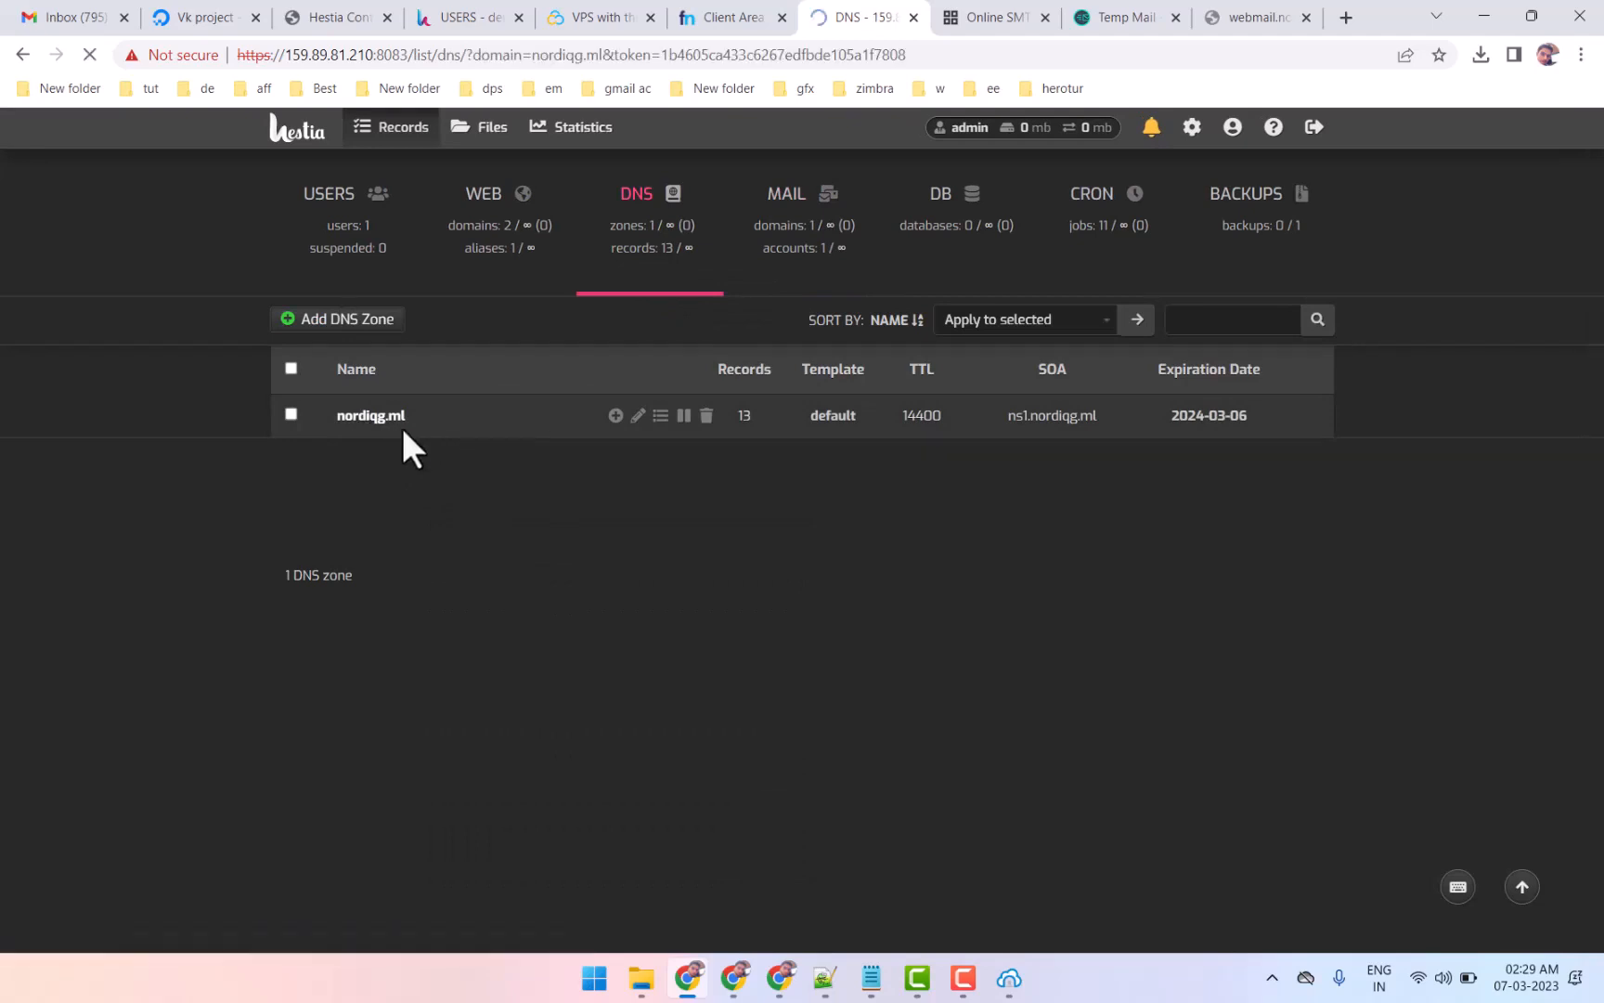
pyautogui.scroll(-1, 1378, 506)
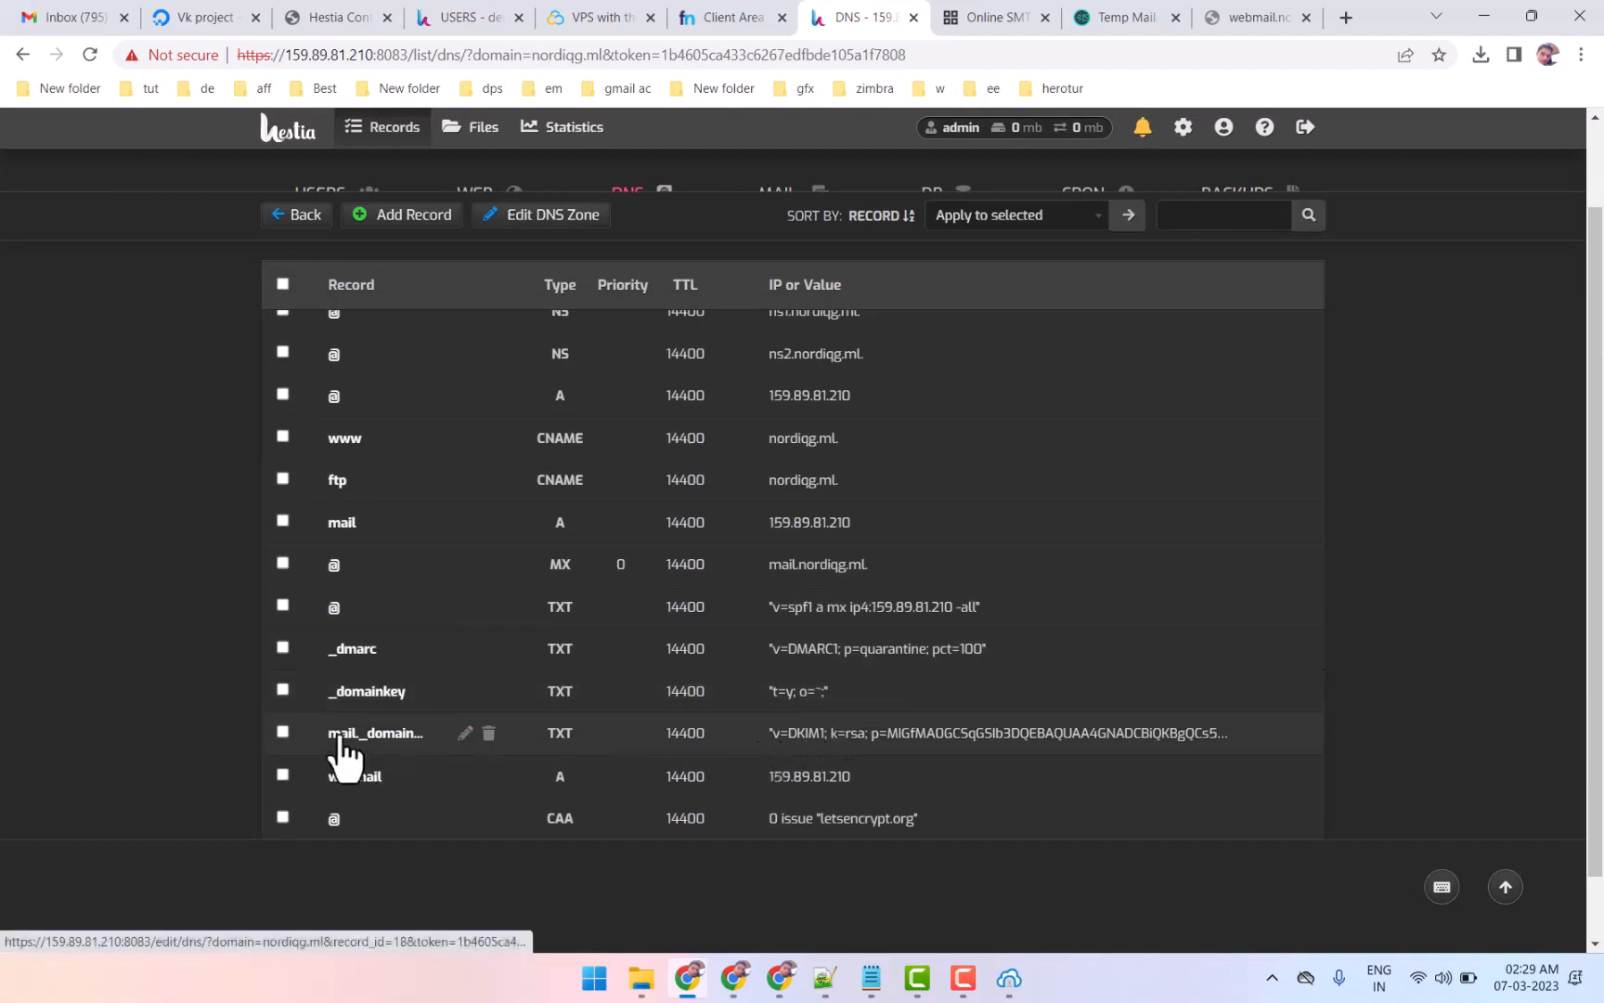
pyautogui.click(465, 733)
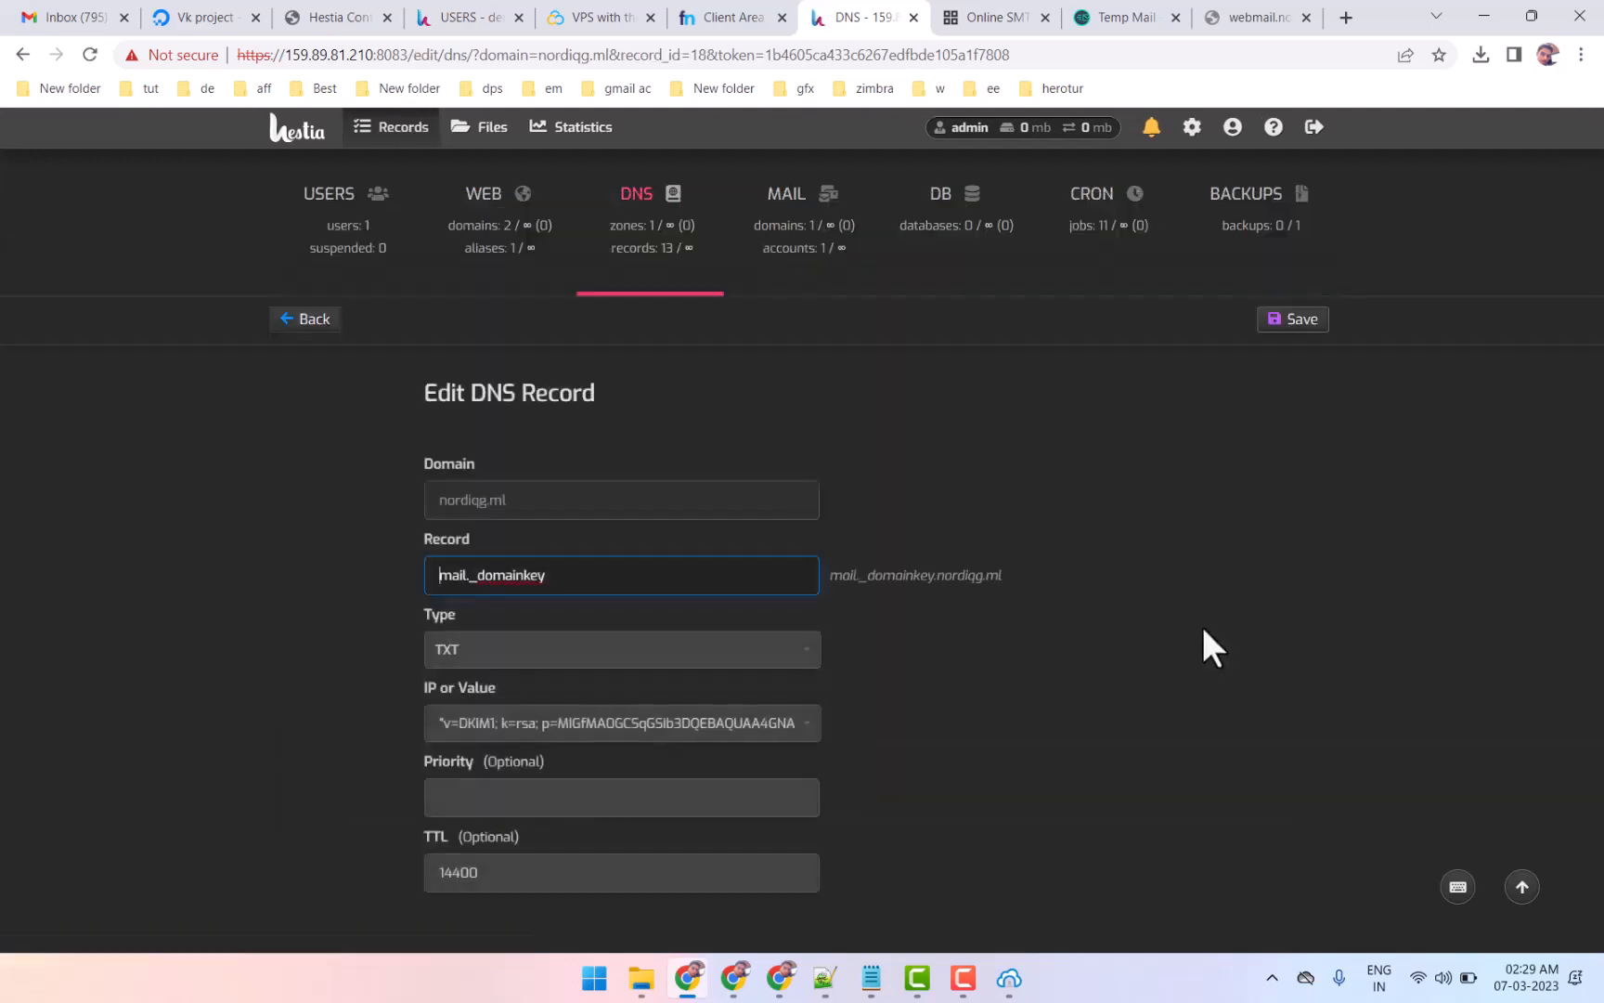
# Start a new TXT record in Freenom with TTL 600 and the name mail._domainkey copied from Hestia
pyautogui.moveTo(572, 583); pyautogui.dragTo(273, 594)
pyautogui.hotkey('ctrl', 'c')
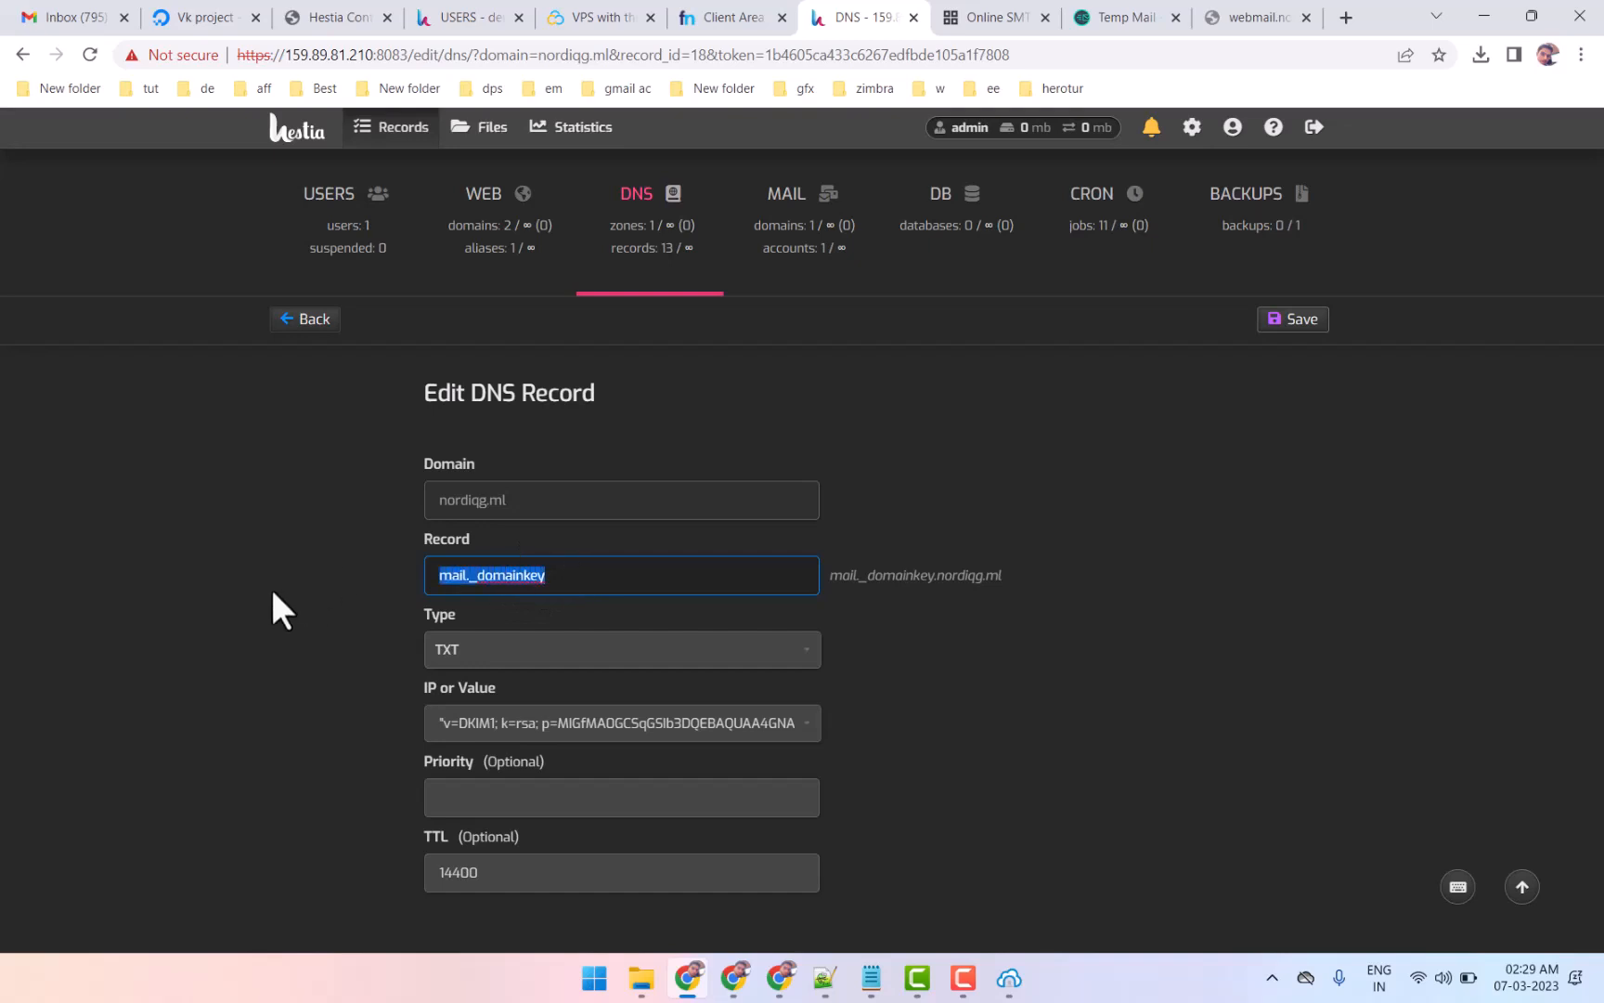
pyautogui.click(776, 13)
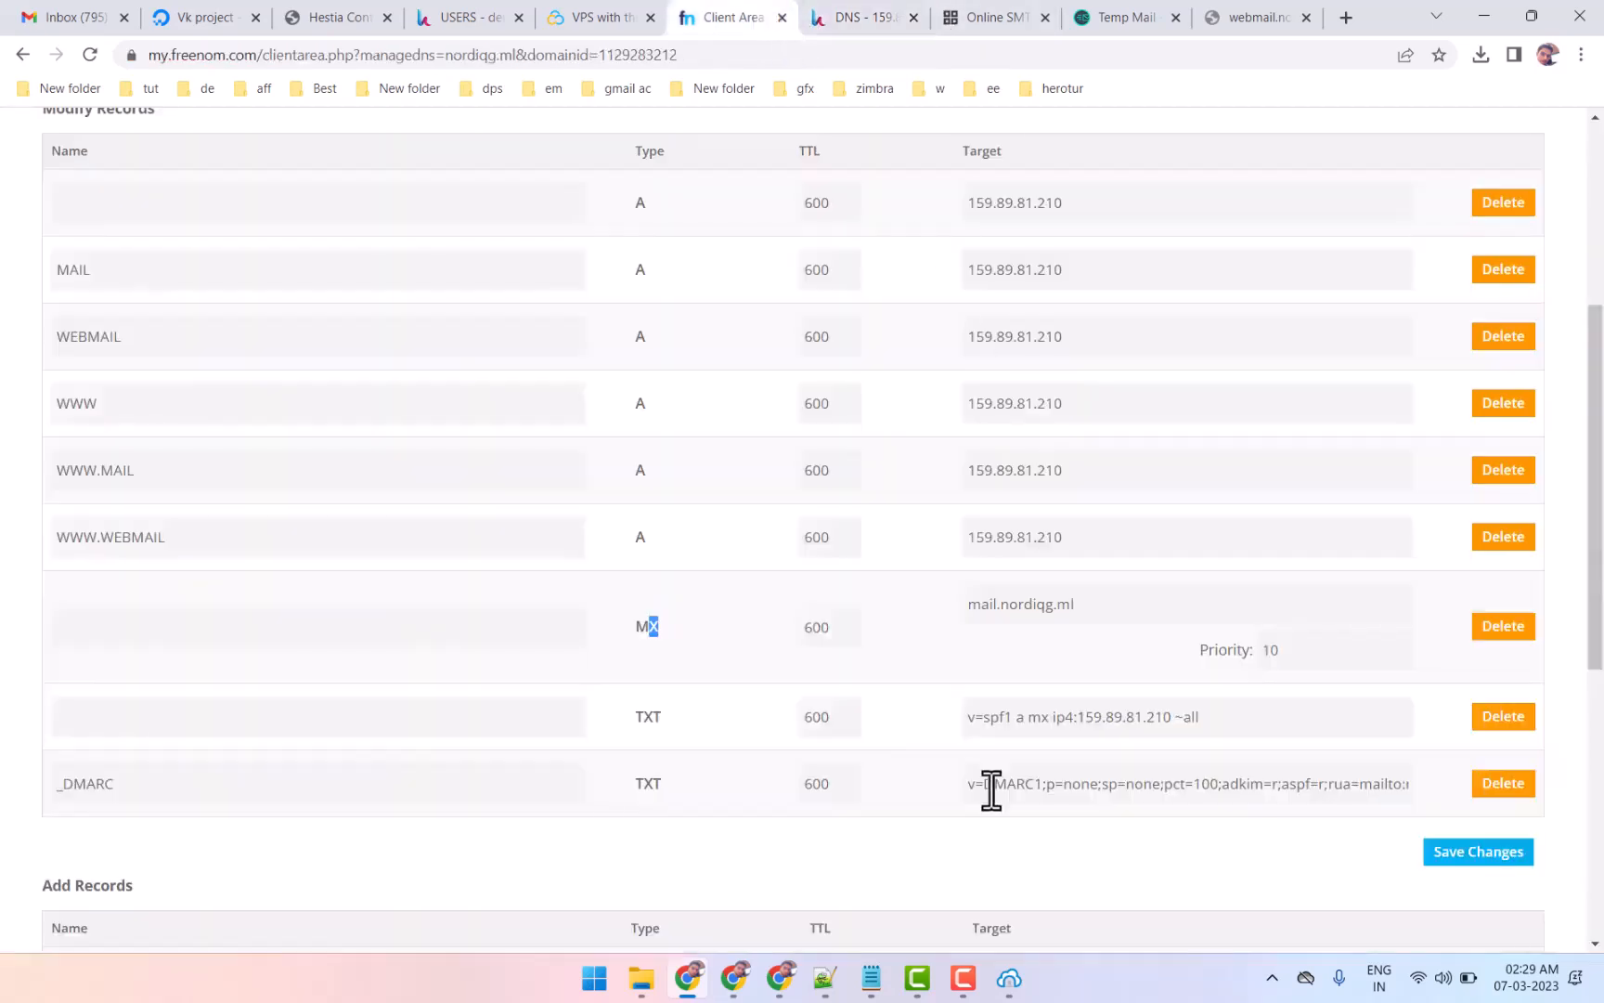
pyautogui.scroll(-3, 756, 697)
pyautogui.click(700, 564)
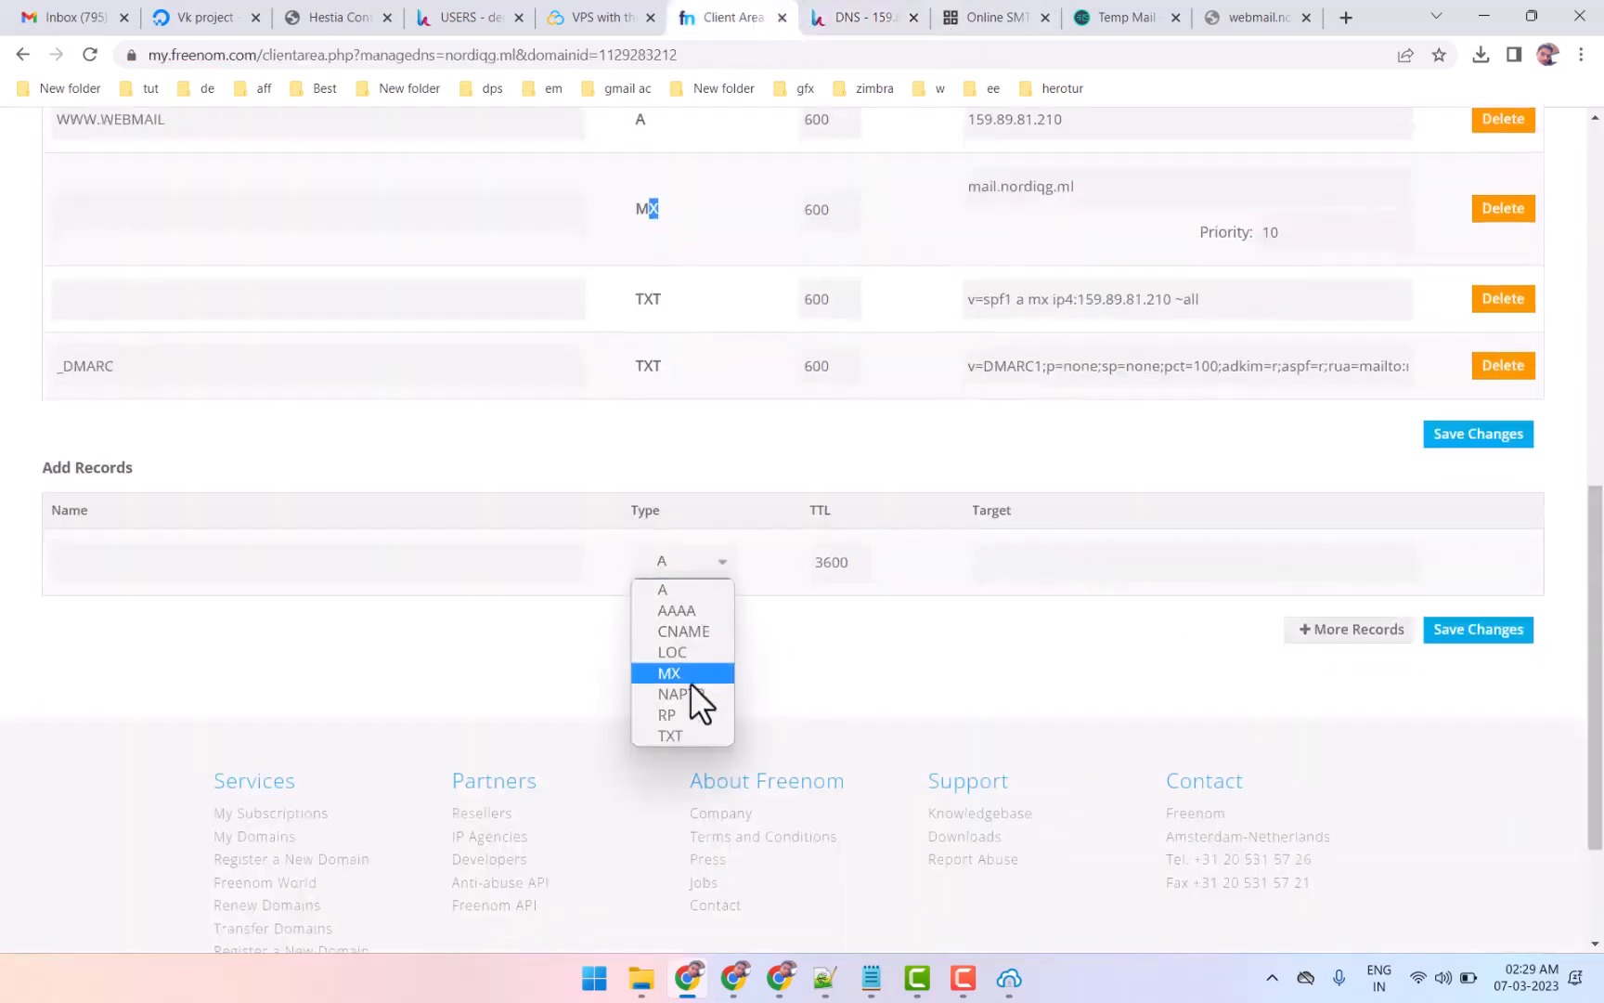
pyautogui.click(672, 737)
pyautogui.write('6')
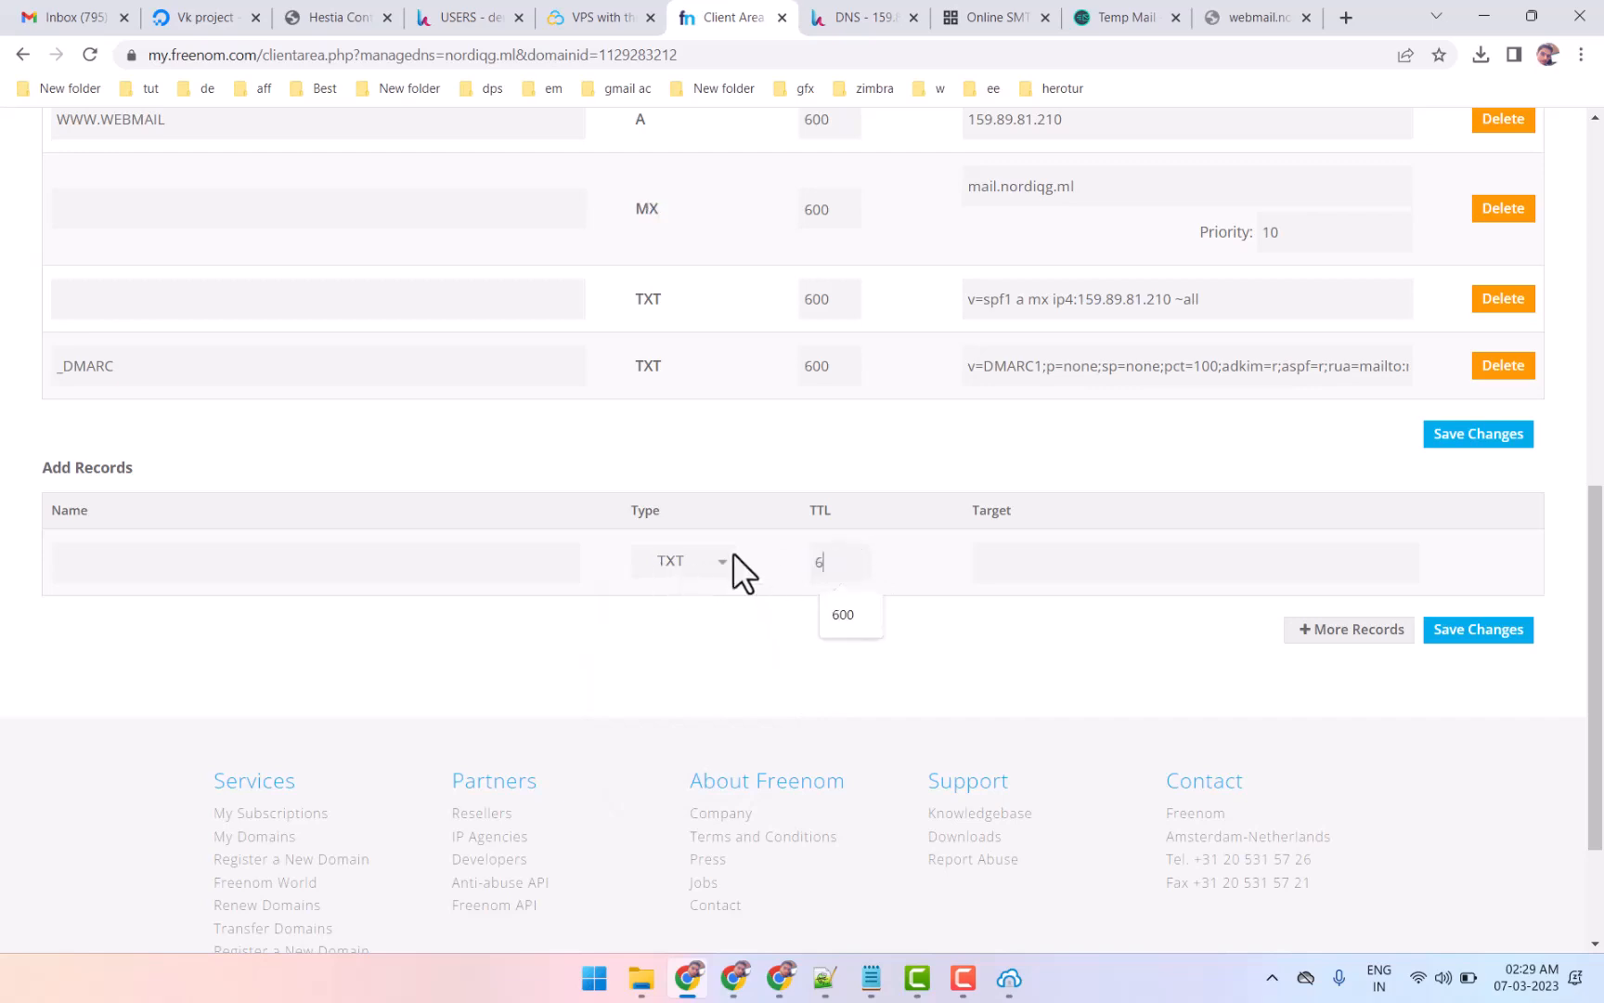
pyautogui.write('00')
pyautogui.click(494, 552)
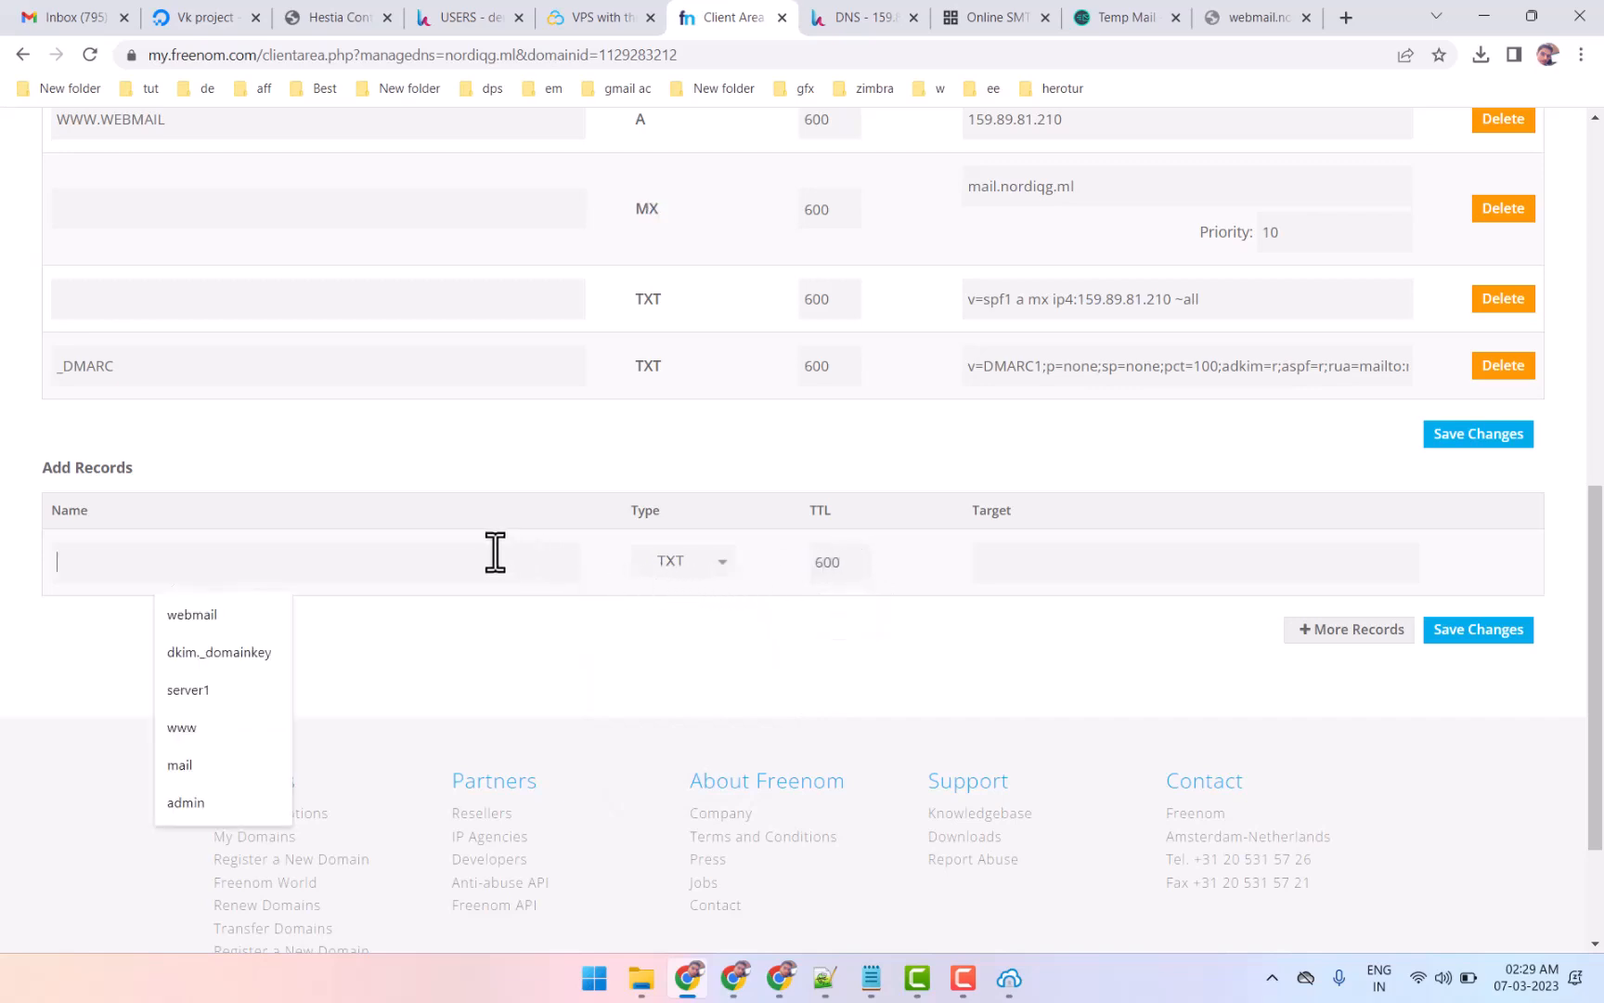
pyautogui.hotkey('ctrl', 'v')
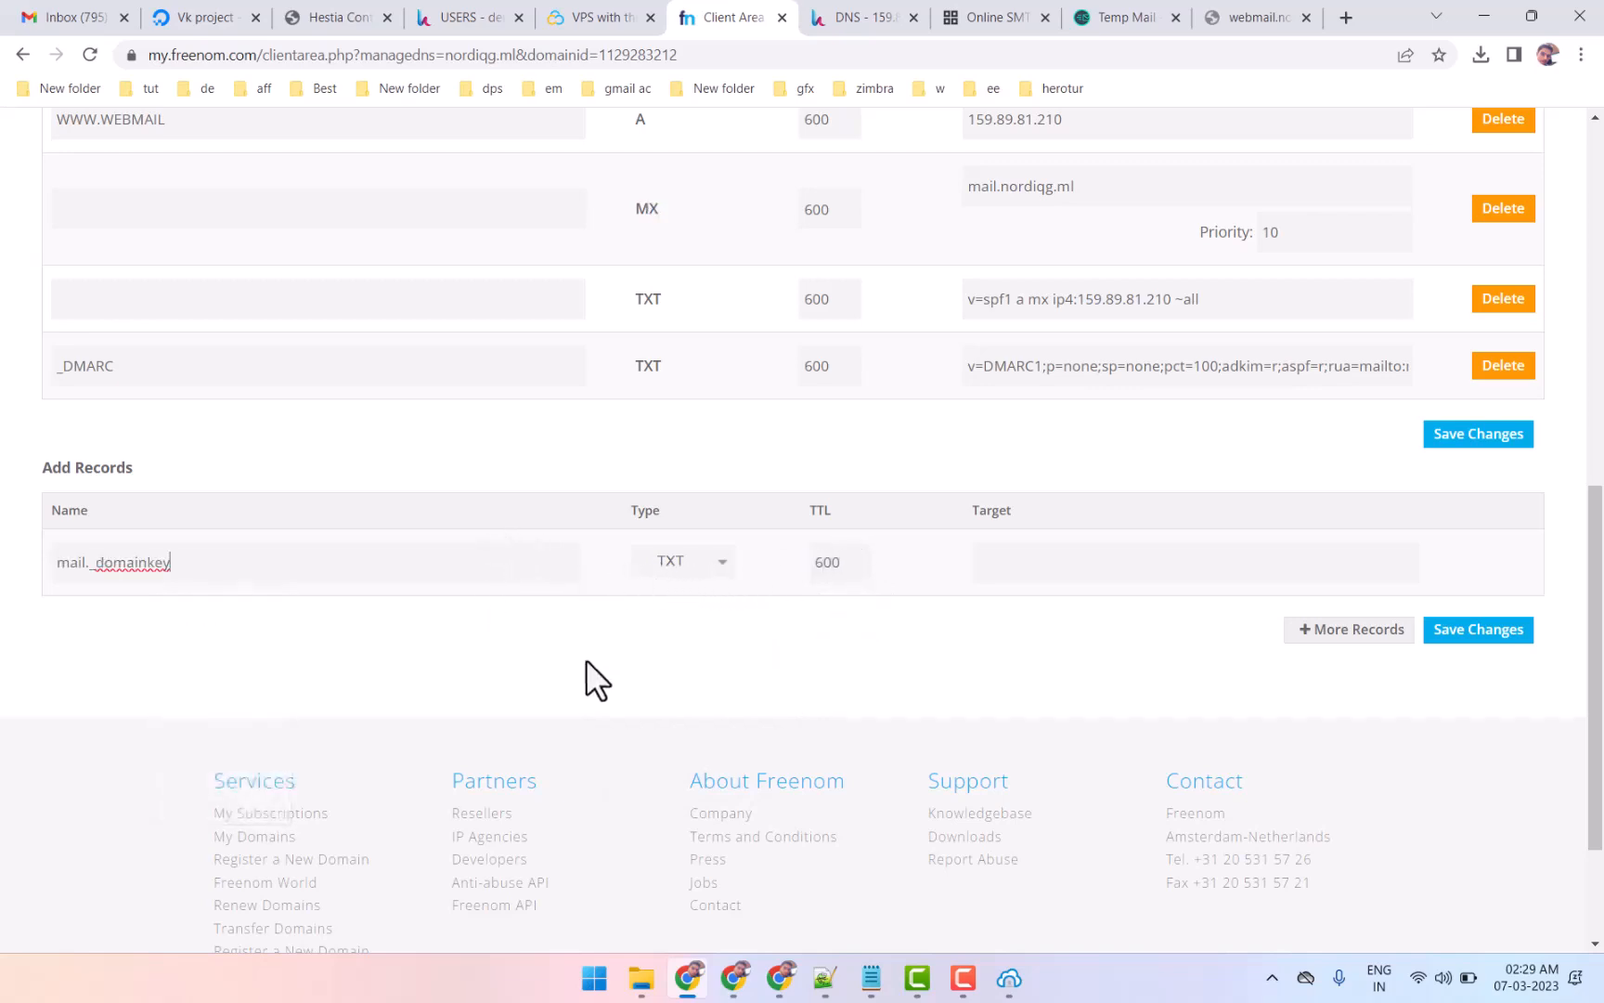
# Copy the DKIM value of the mail._domainkey record from Hestia into the new Freenom record's target
pyautogui.click(874, 8)
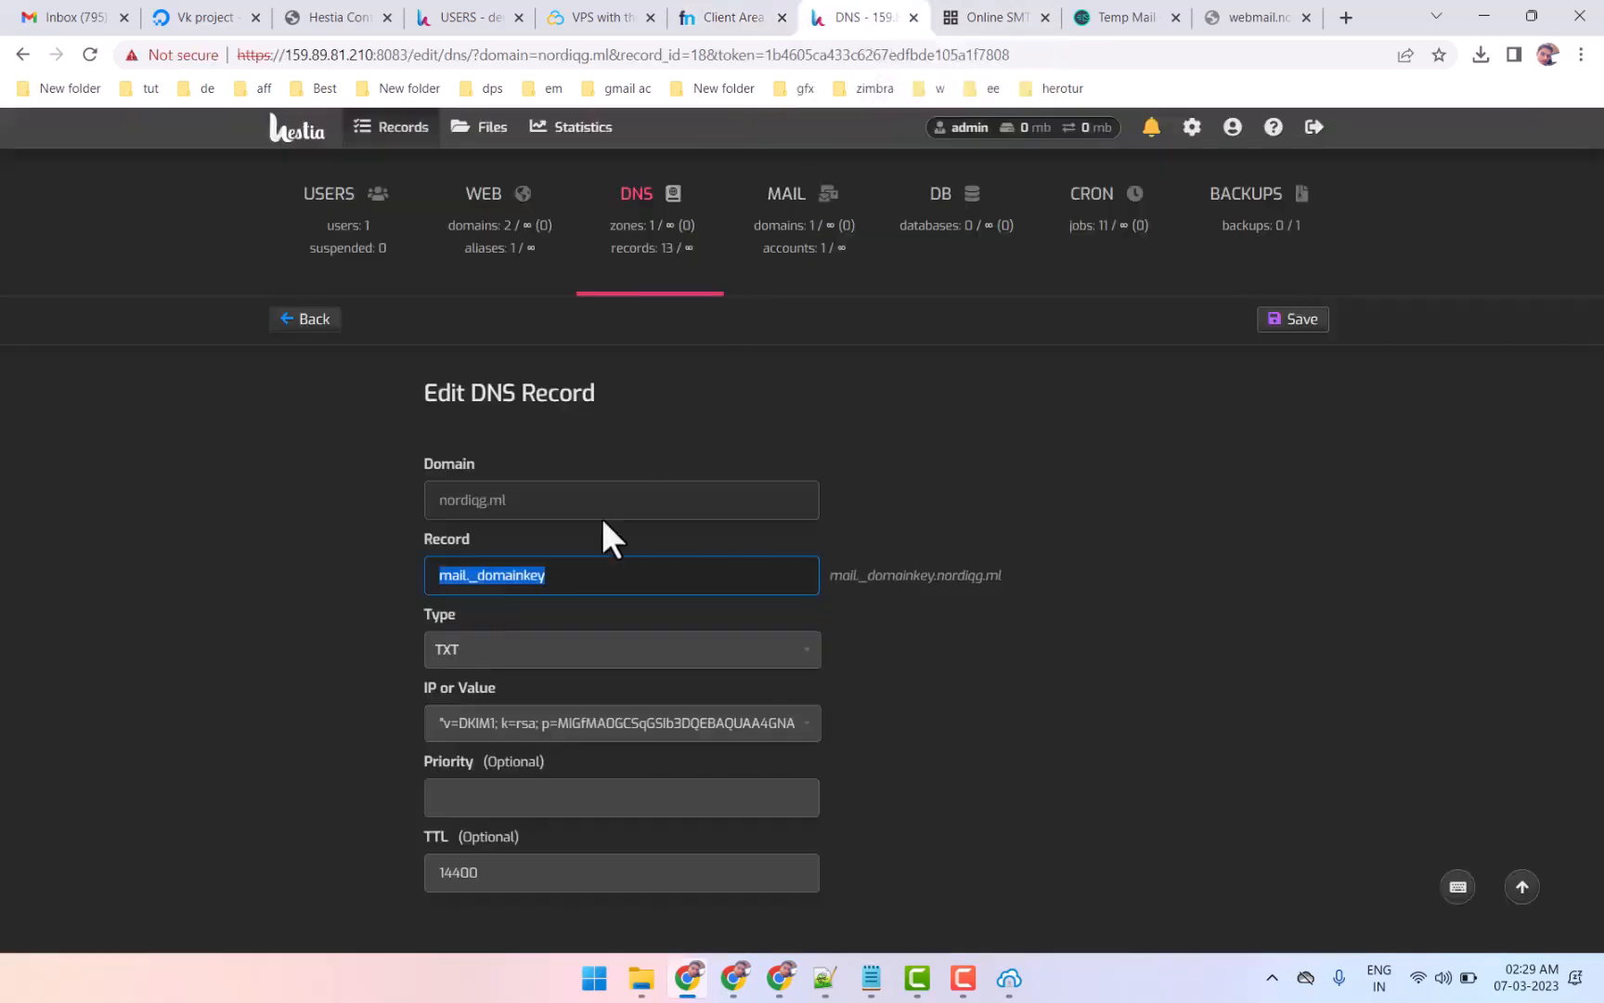
pyautogui.click(529, 731)
pyautogui.hotkey('ctrl', 'a')
pyautogui.click(644, 724)
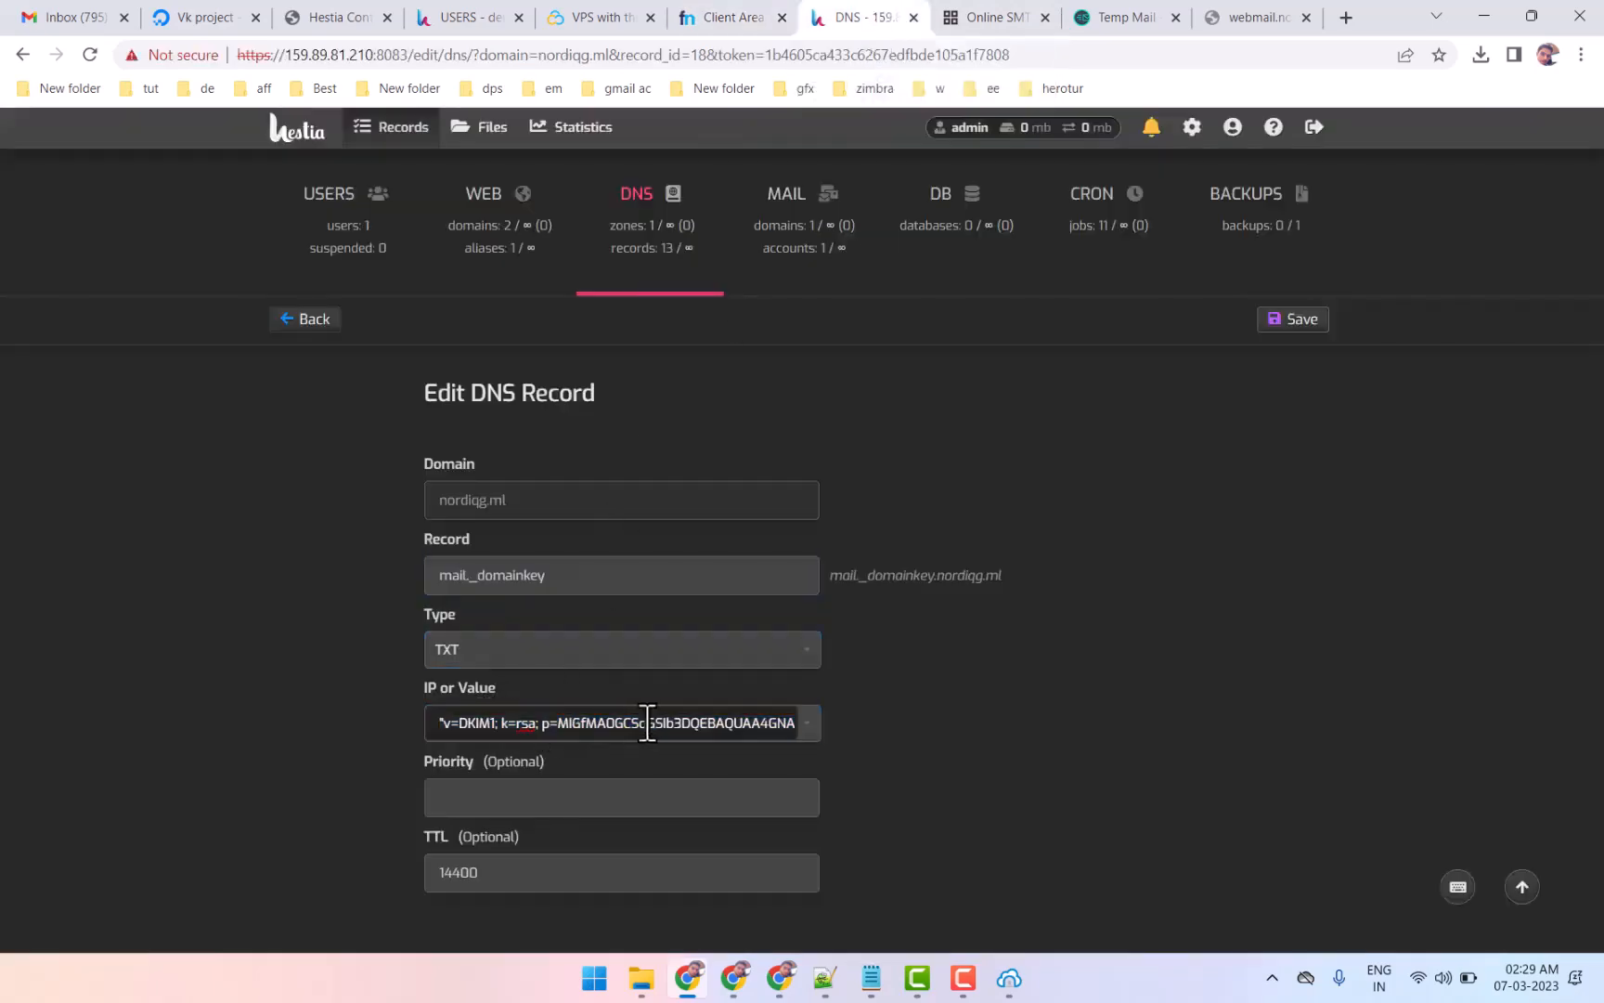
pyautogui.hotkey('ctrl', 'a')
pyautogui.click(748, 18)
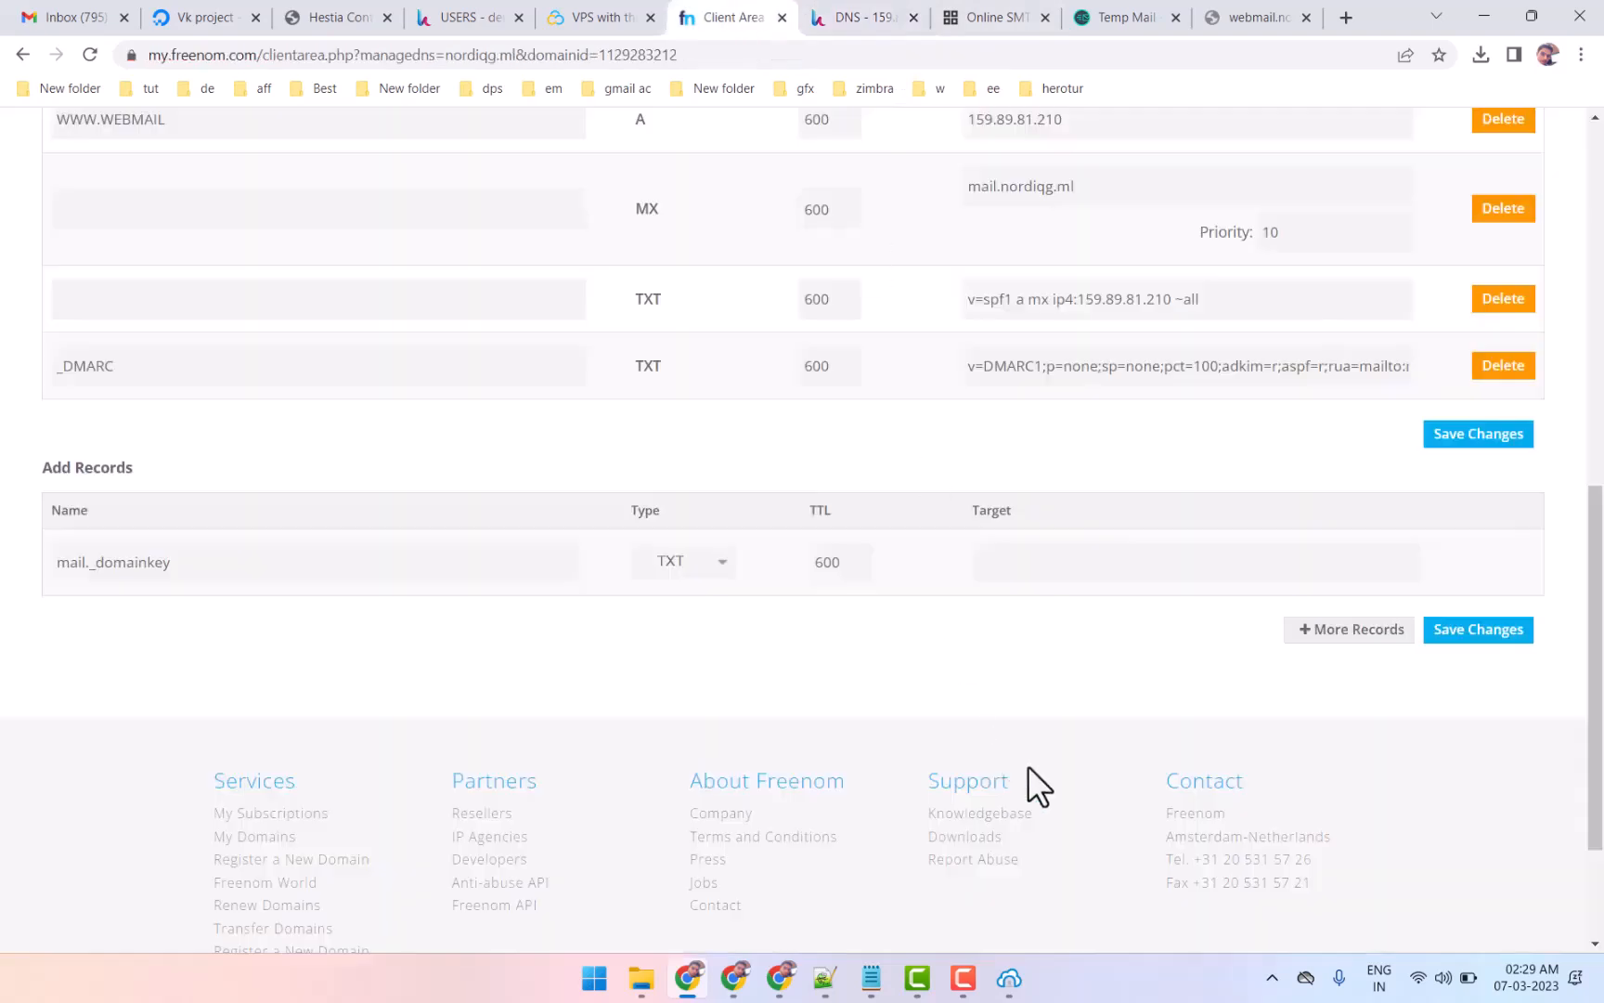
pyautogui.click(1031, 564)
pyautogui.hotkey('ctrl', 'v')
pyautogui.click(1038, 655)
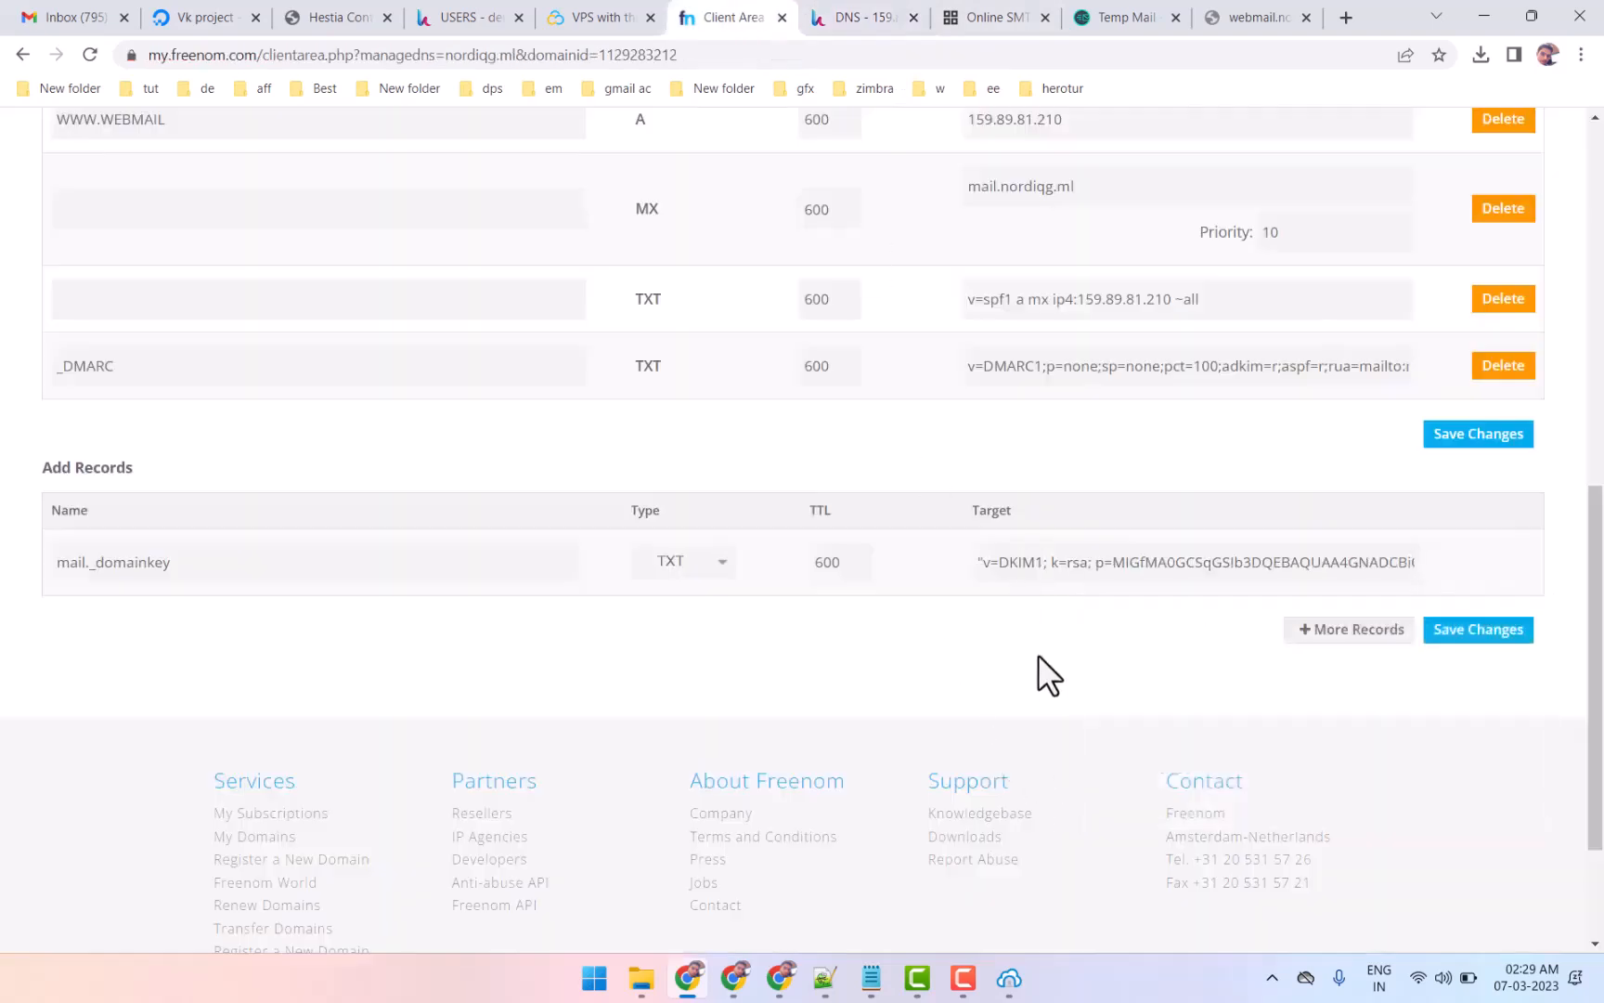
# Review the remaining nordiqg.ml DNS records in Hestia and save the new mail._domainkey record in Freenom
pyautogui.click(891, 17)
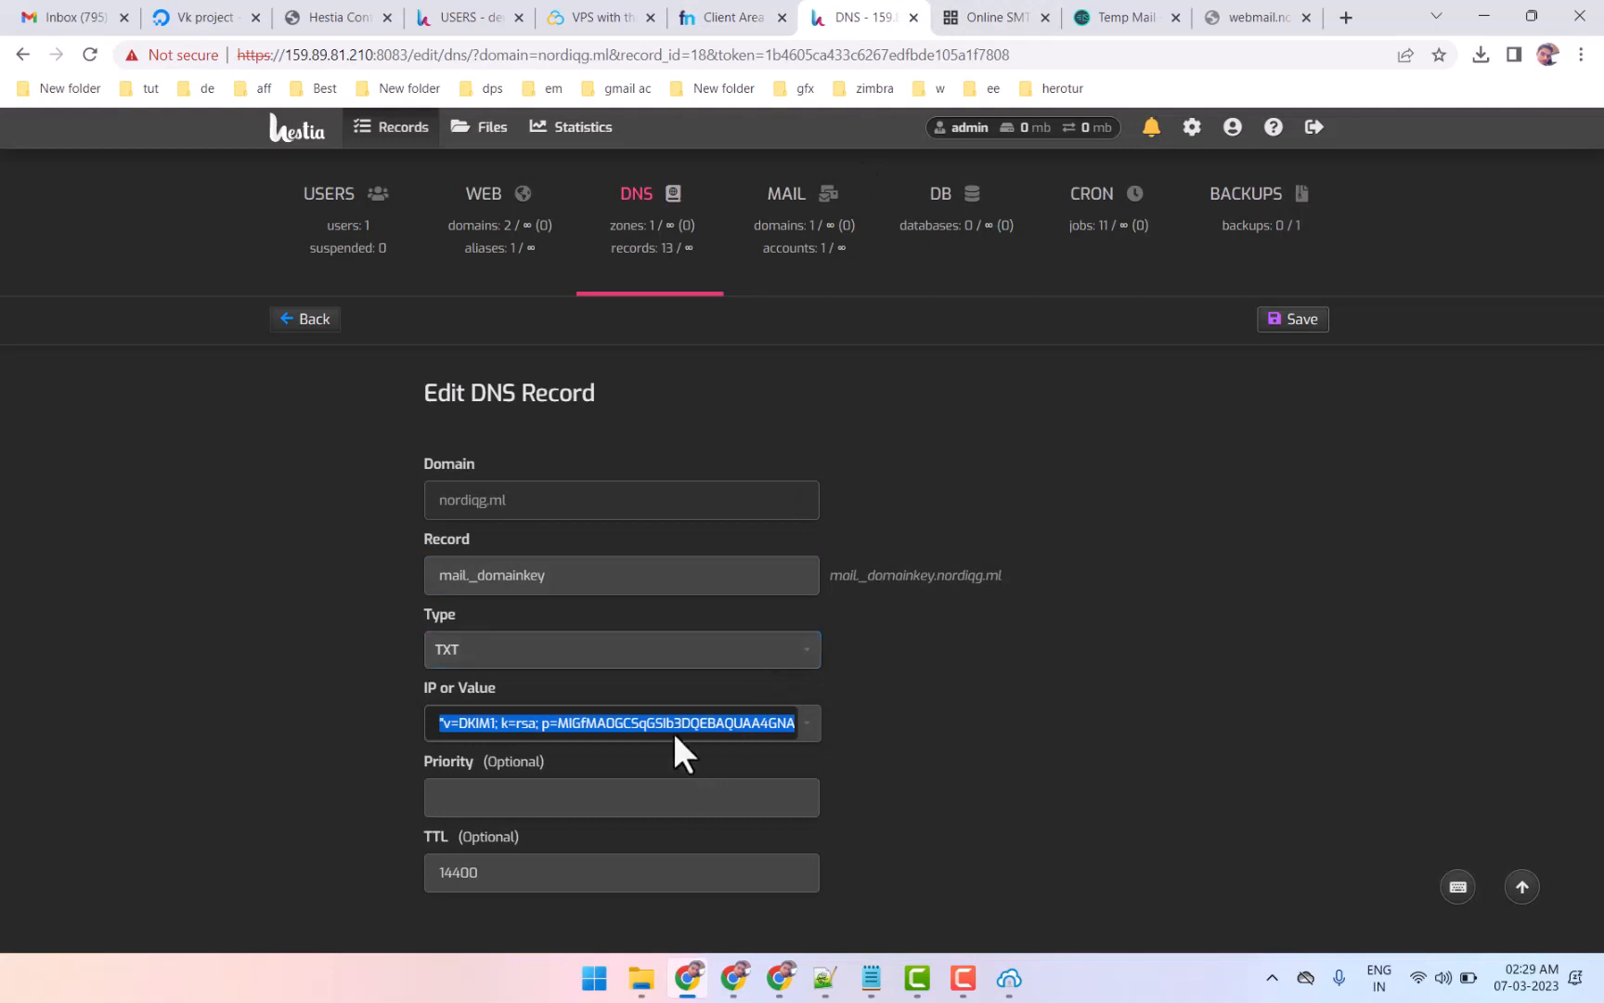
pyautogui.click(314, 320)
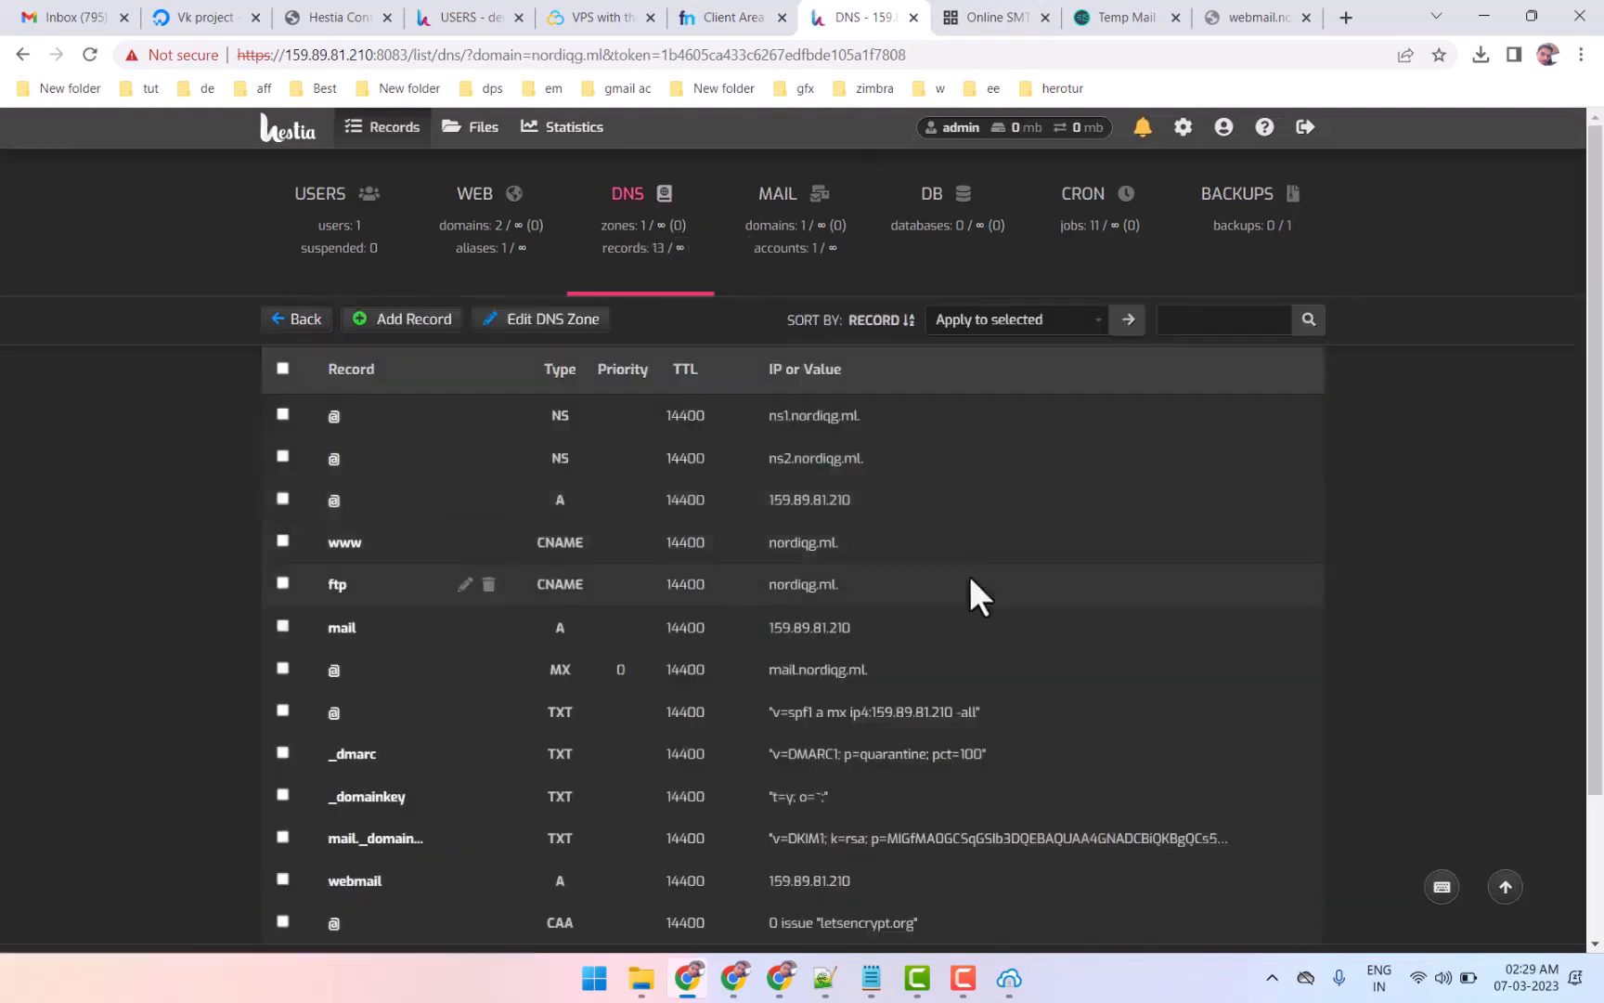
pyautogui.scroll(-1, 968, 577)
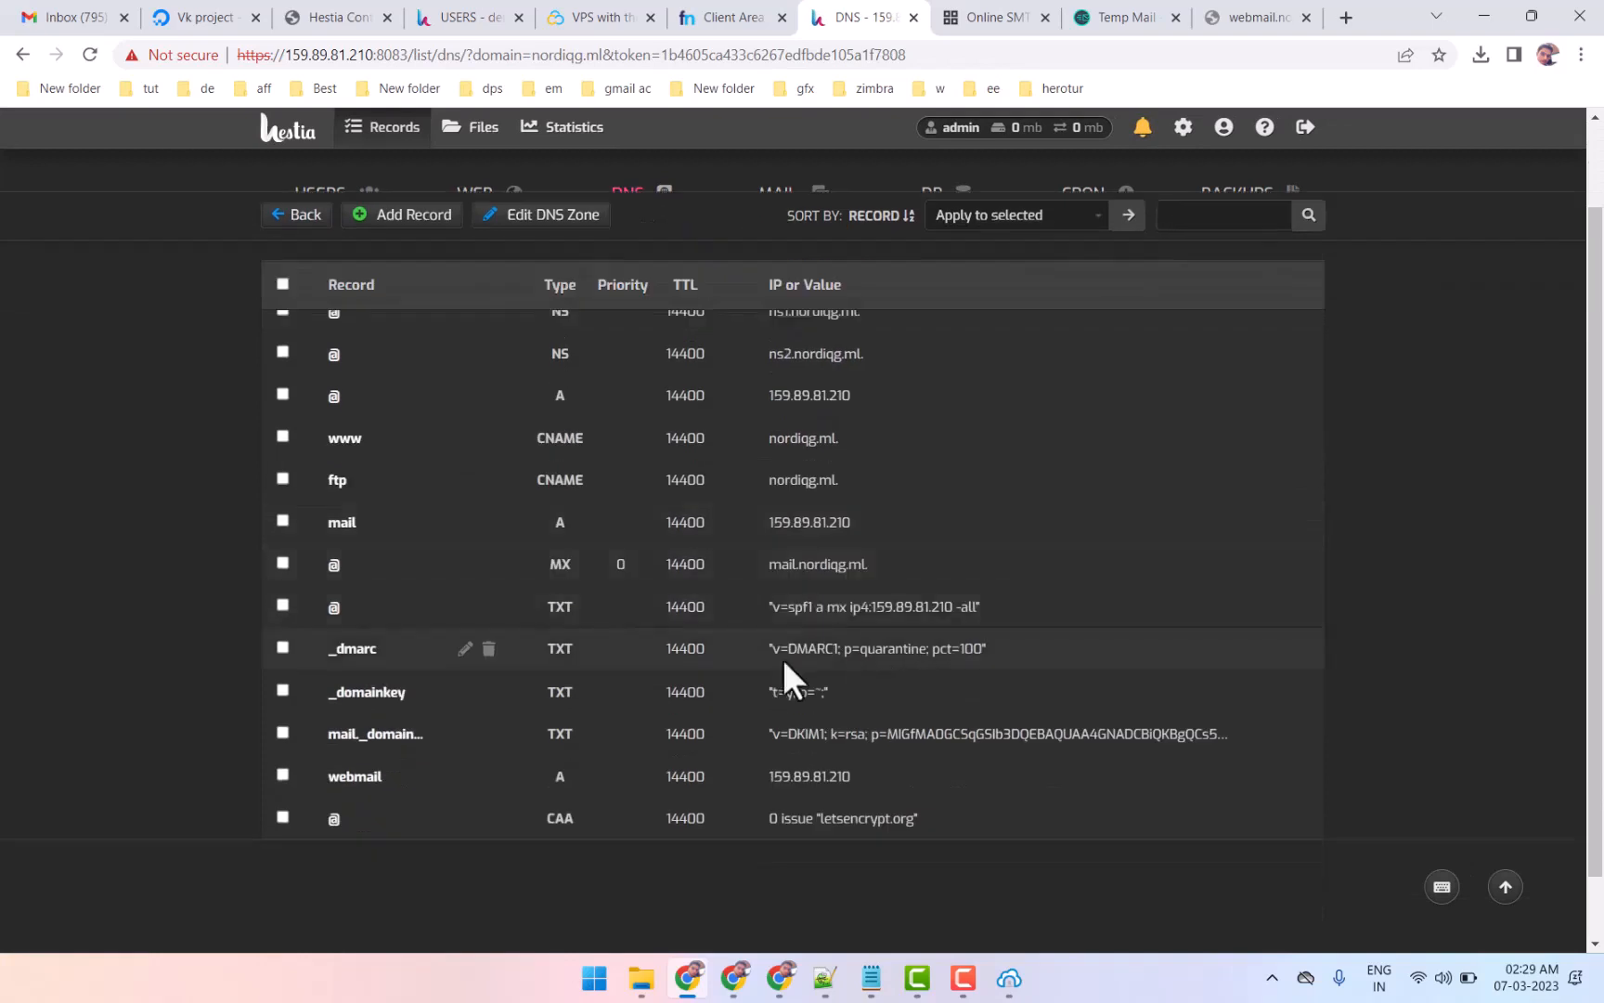
pyautogui.moveTo(766, 601); pyautogui.dragTo(1459, 595)
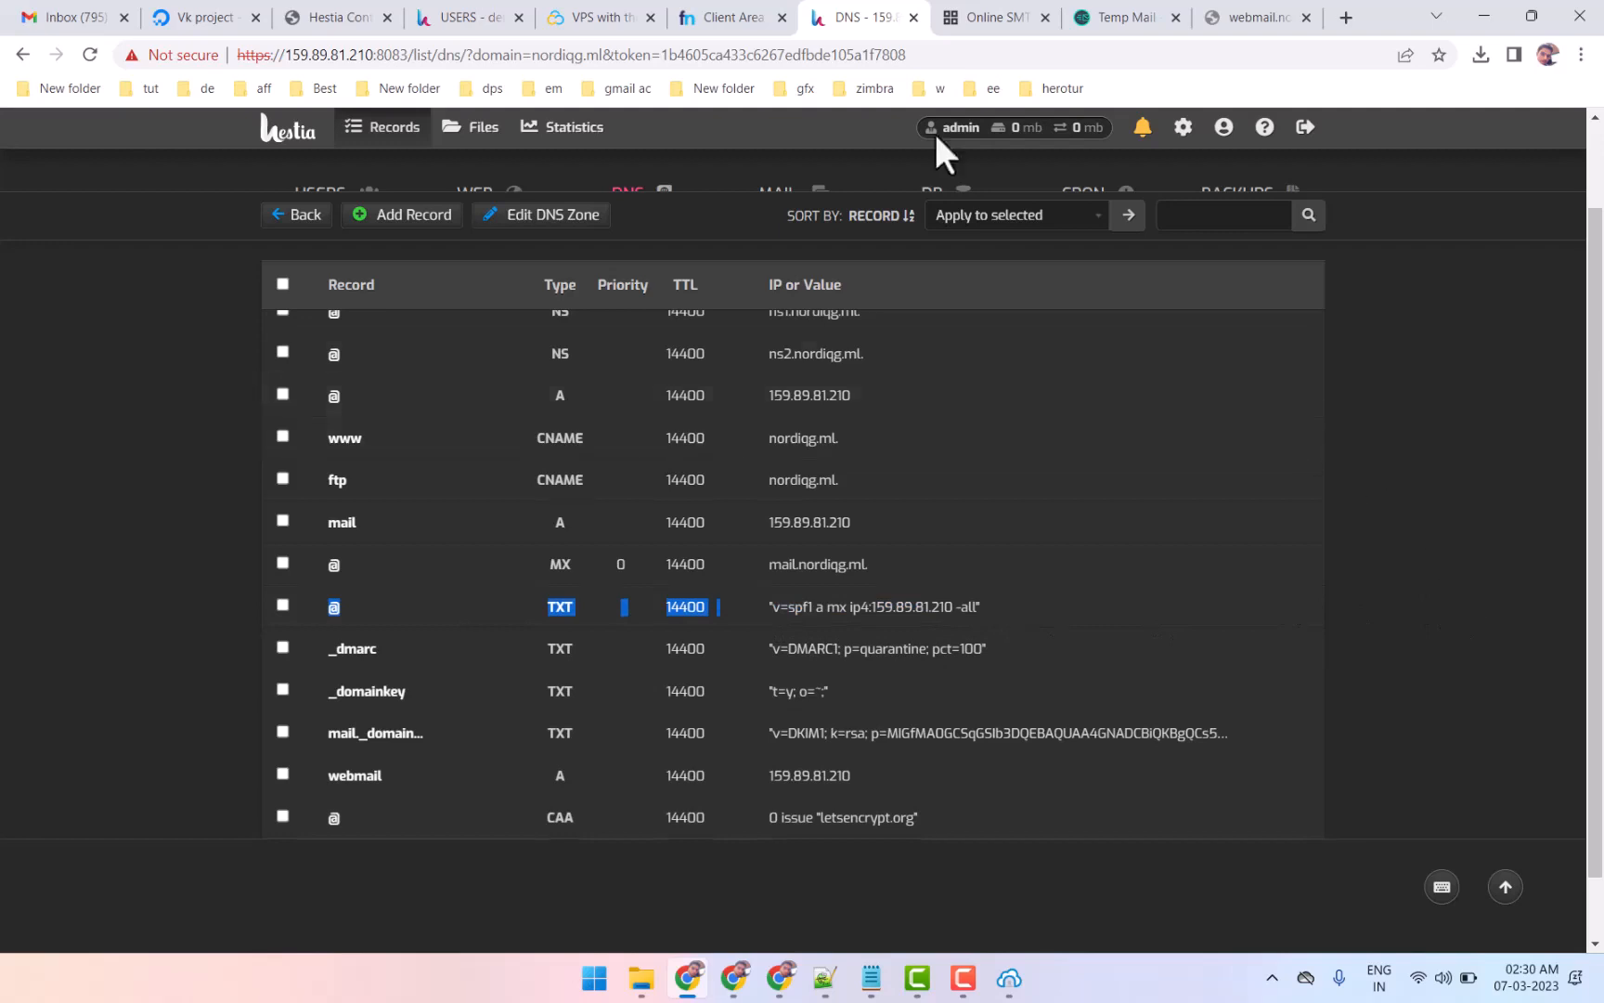
pyautogui.click(730, 17)
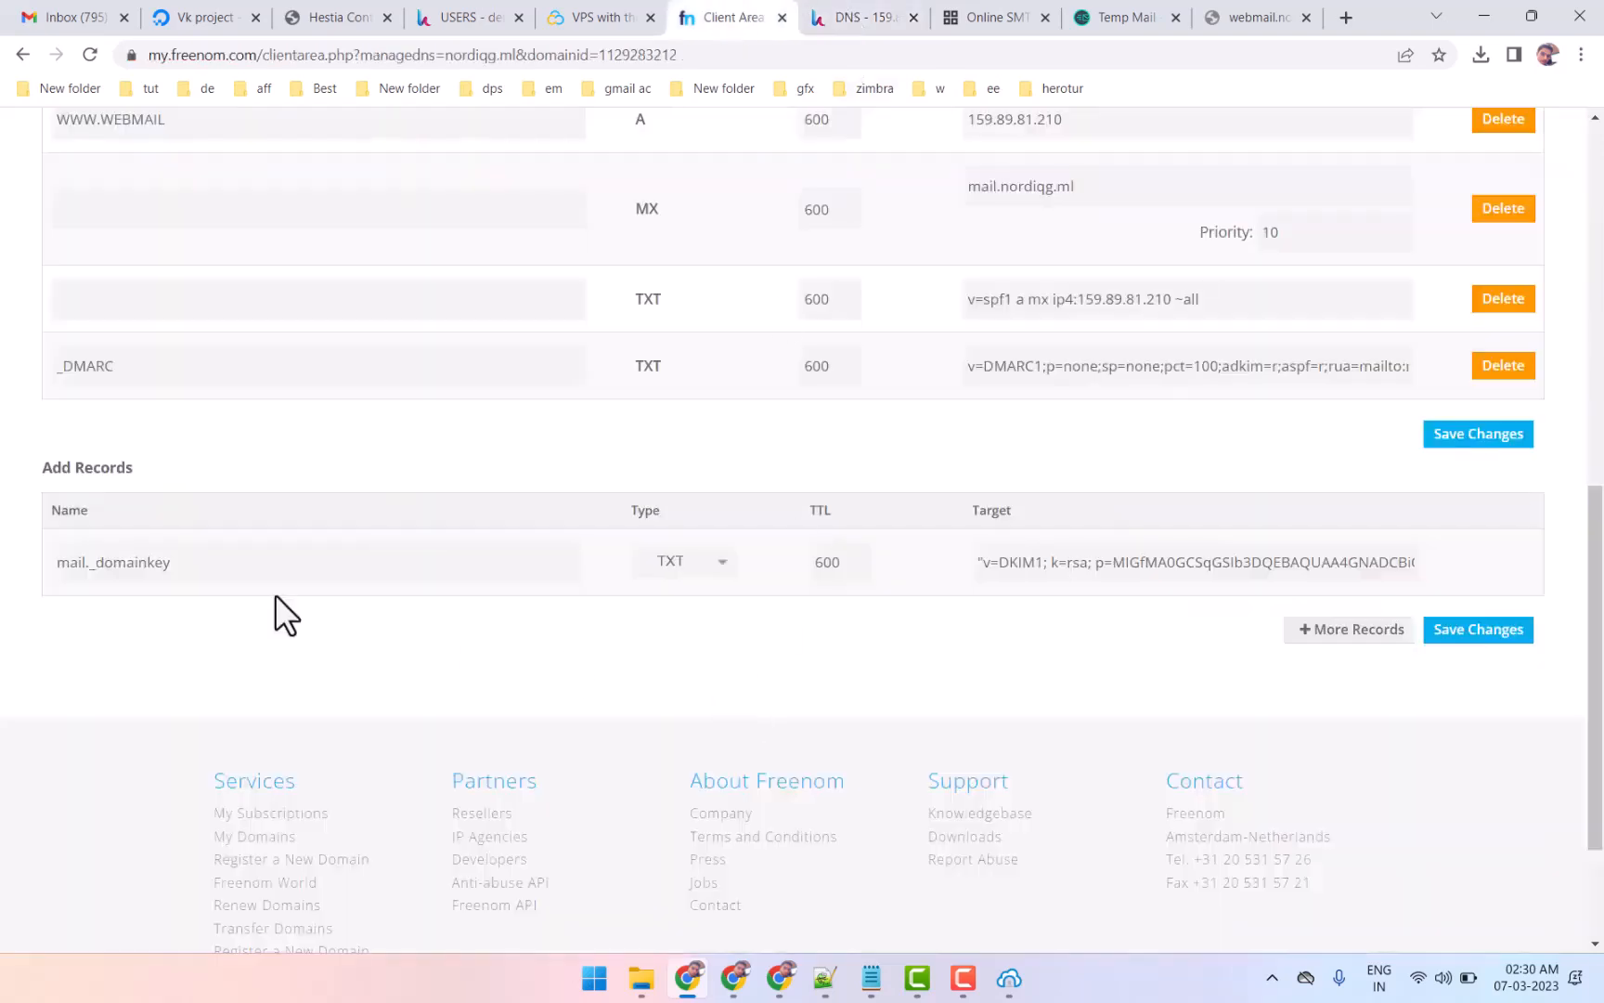
pyautogui.click(1478, 634)
# Open MXToolbox in a new browser tab beside the Freenom one and go to its DMARC check tool
pyautogui.click(1346, 17)
pyautogui.write('m')
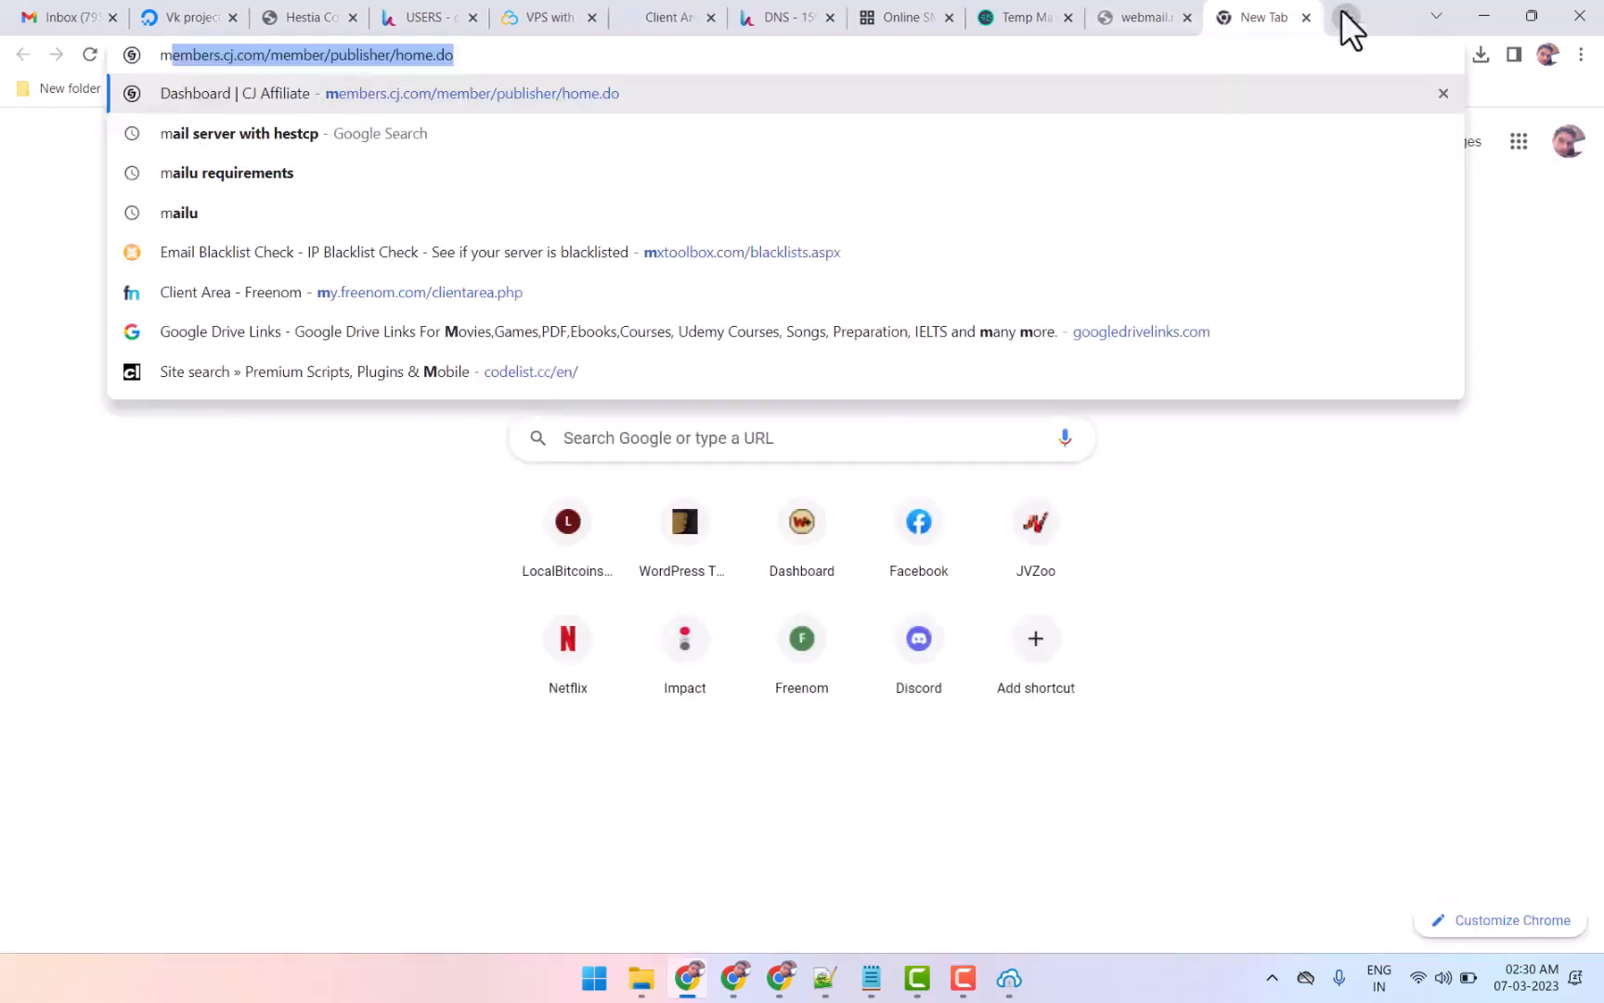
pyautogui.click(914, 257)
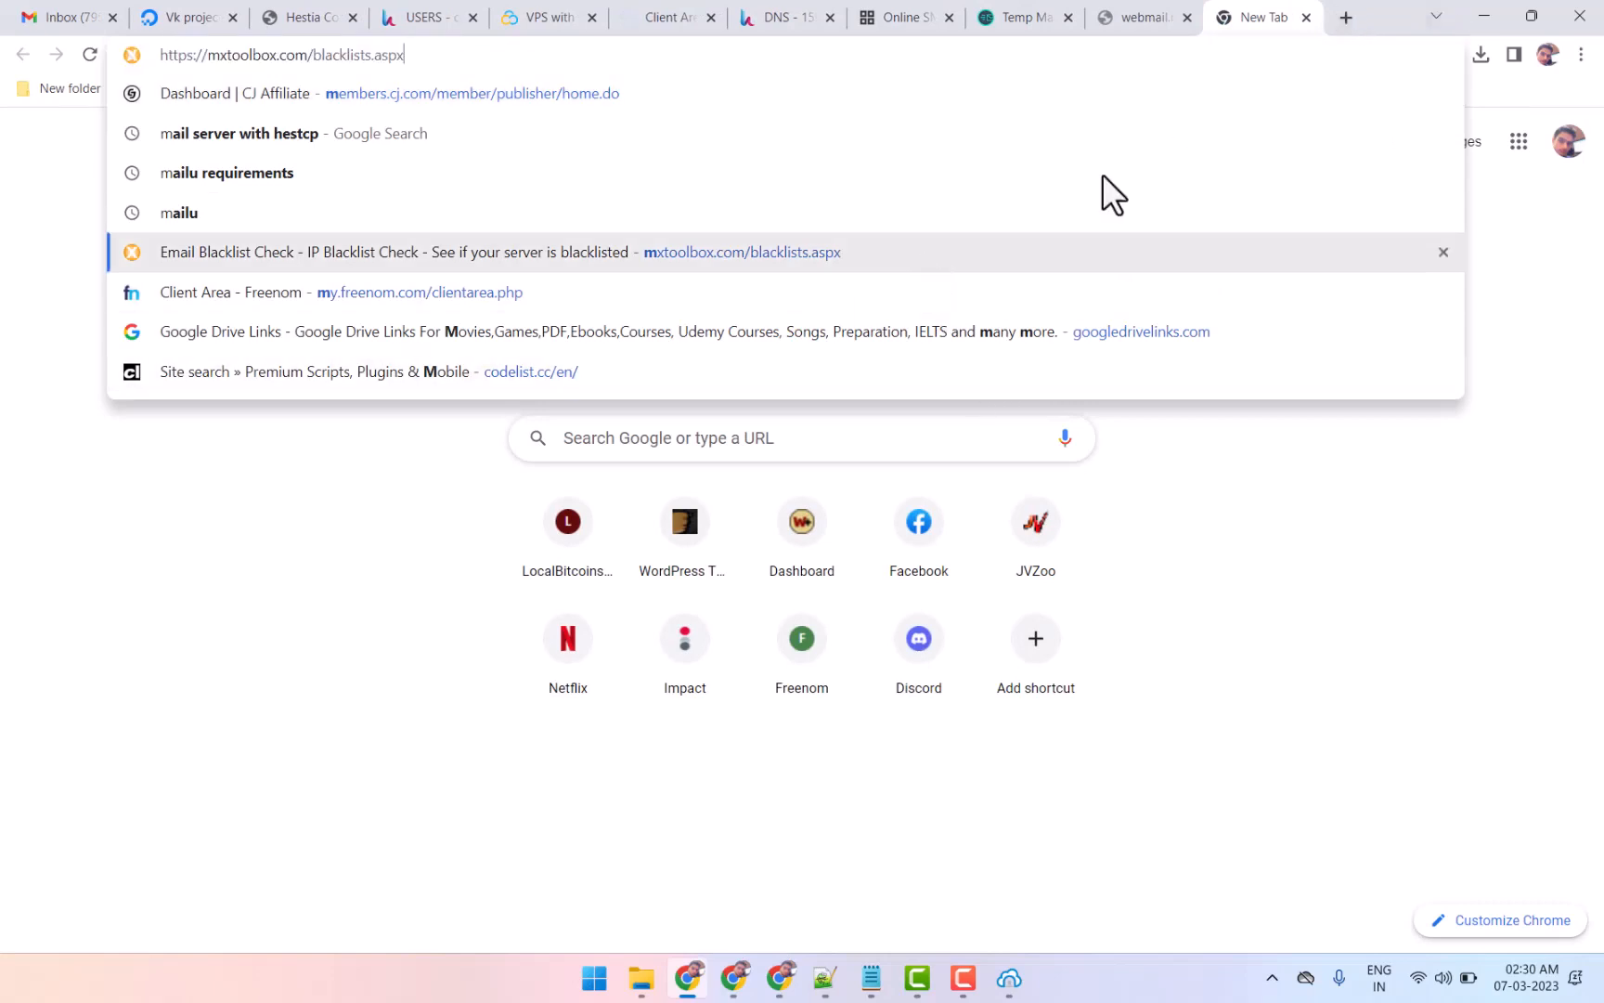
pyautogui.moveTo(1259, 17); pyautogui.dragTo(771, 17)
pyautogui.click(665, 17)
pyautogui.click(791, 17)
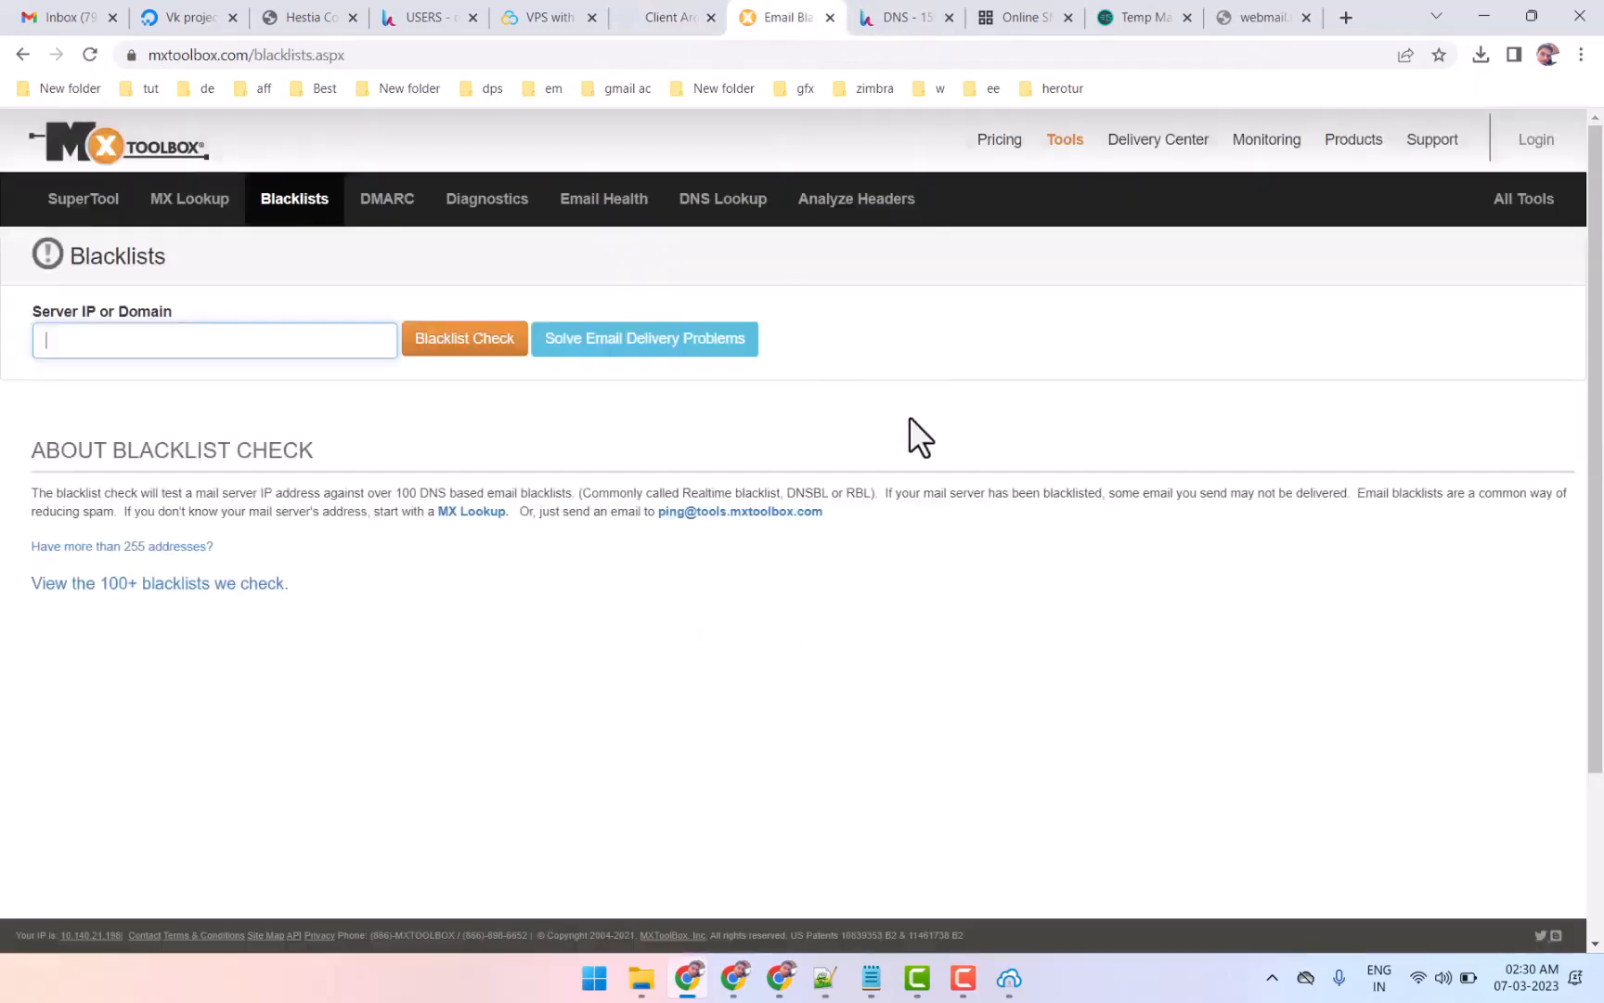
pyautogui.click(380, 206)
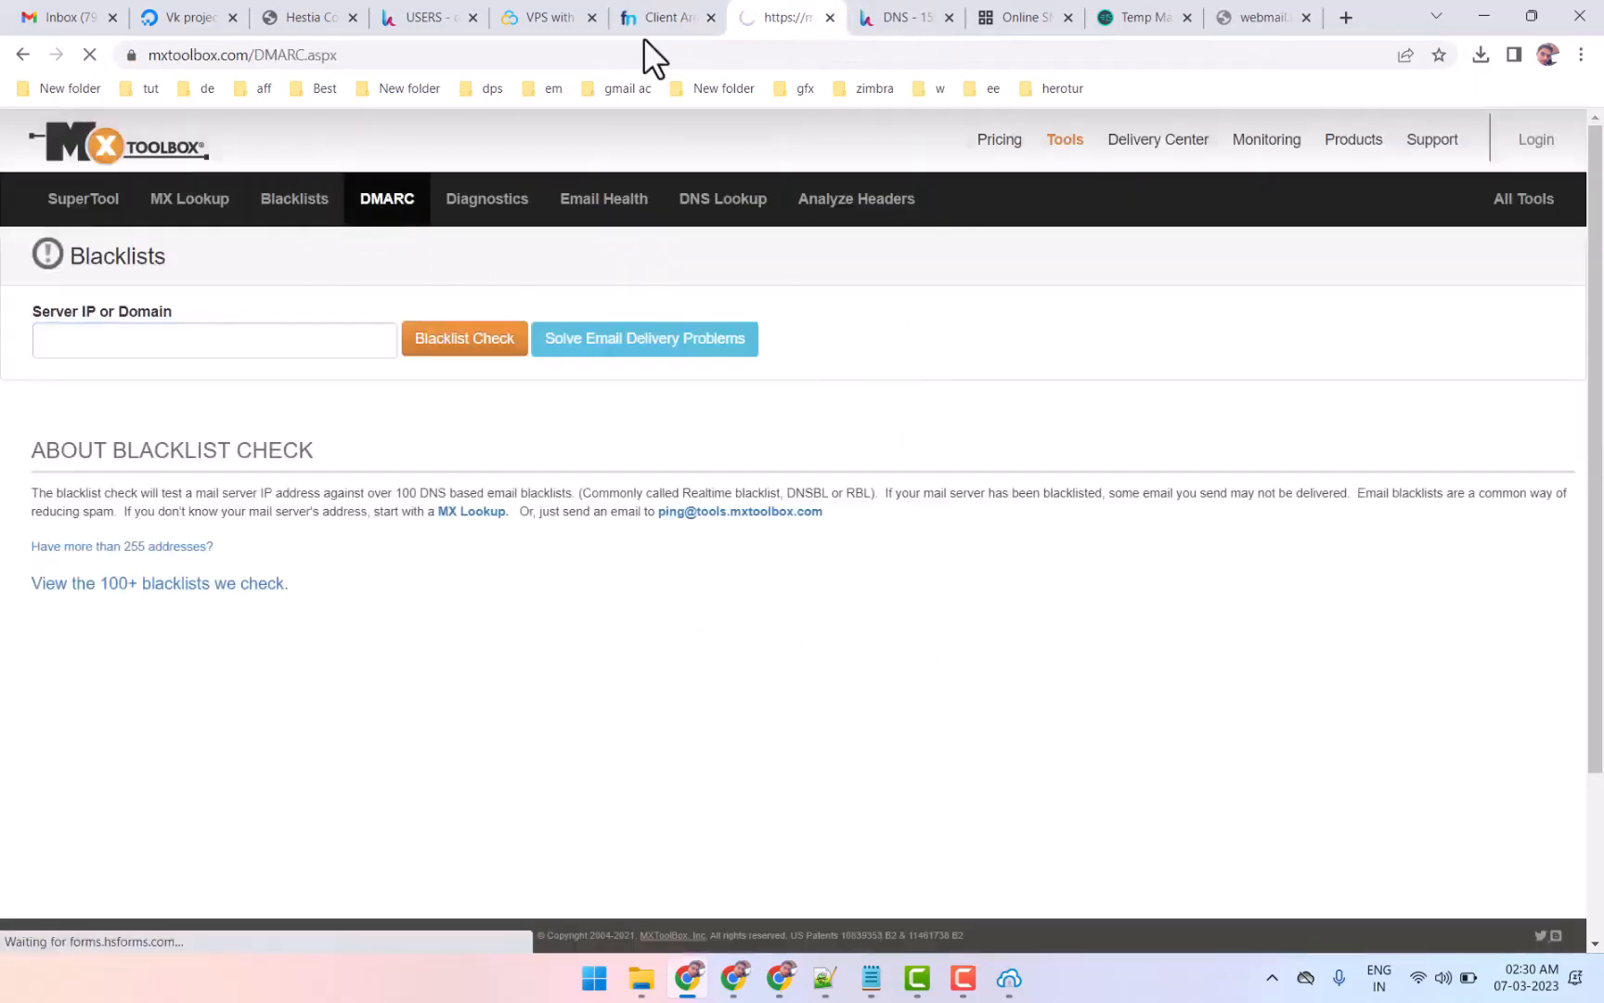
# Copy the domain nordiqg.ml from Freenom, run a DMARC lookup on it in MXToolbox and examine the returned record
pyautogui.click(665, 18)
pyautogui.moveTo(920, 240); pyautogui.dragTo(1173, 209)
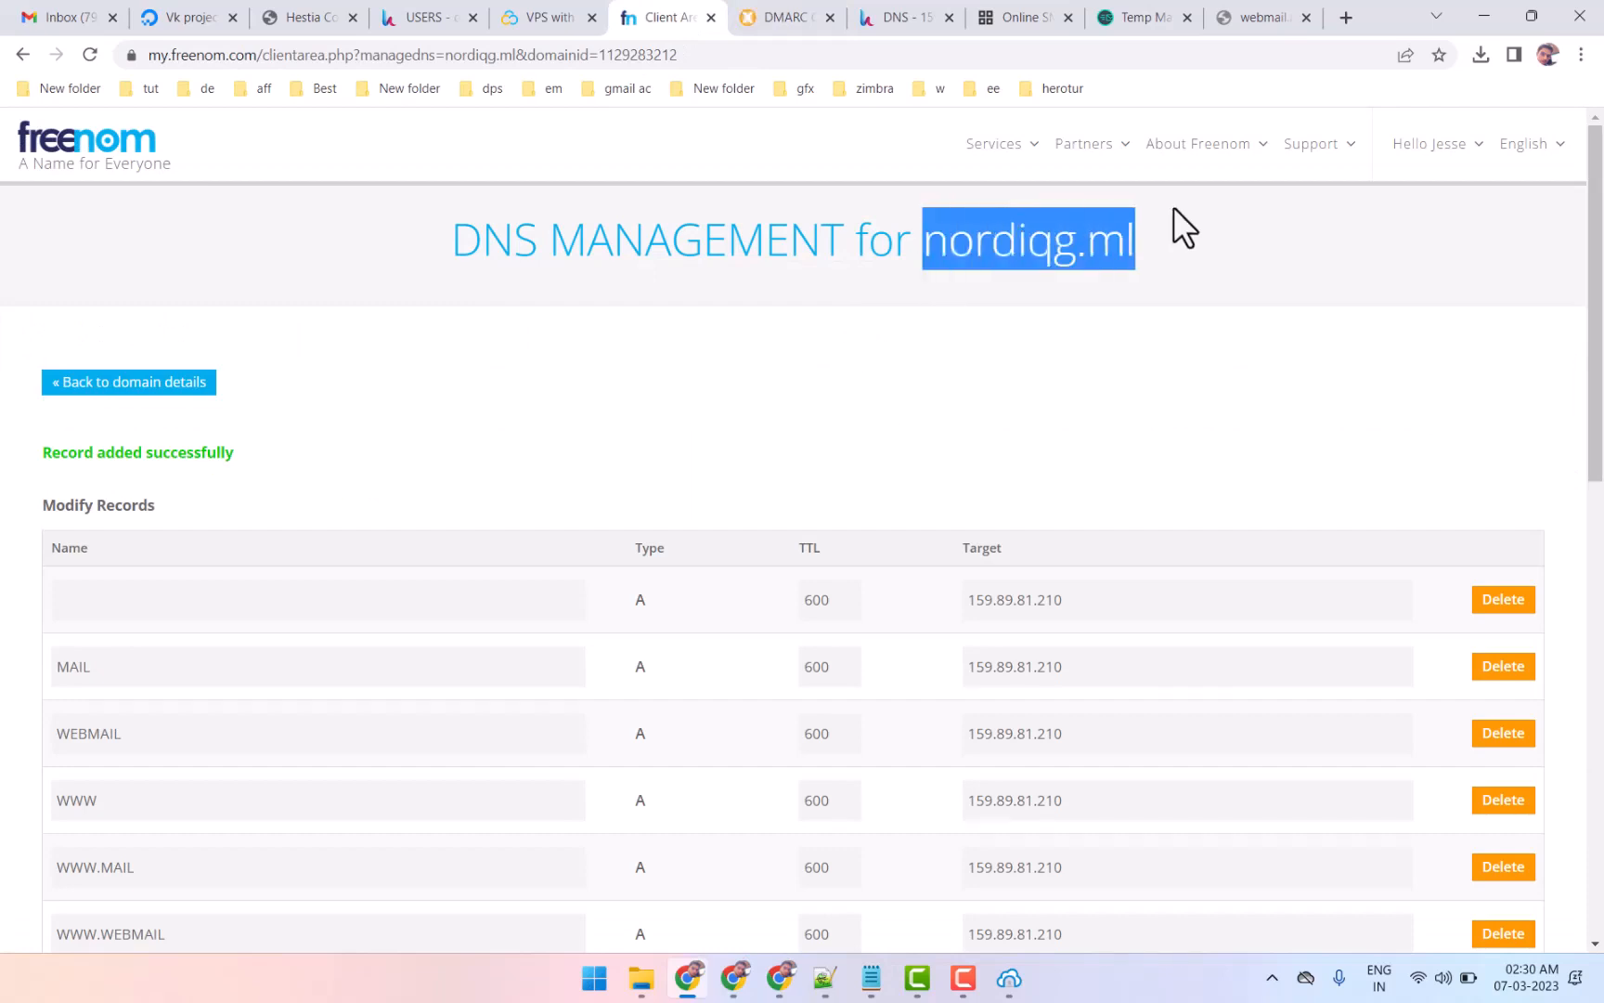
pyautogui.rightClick(1065, 225)
pyautogui.click(1112, 249)
pyautogui.click(781, 28)
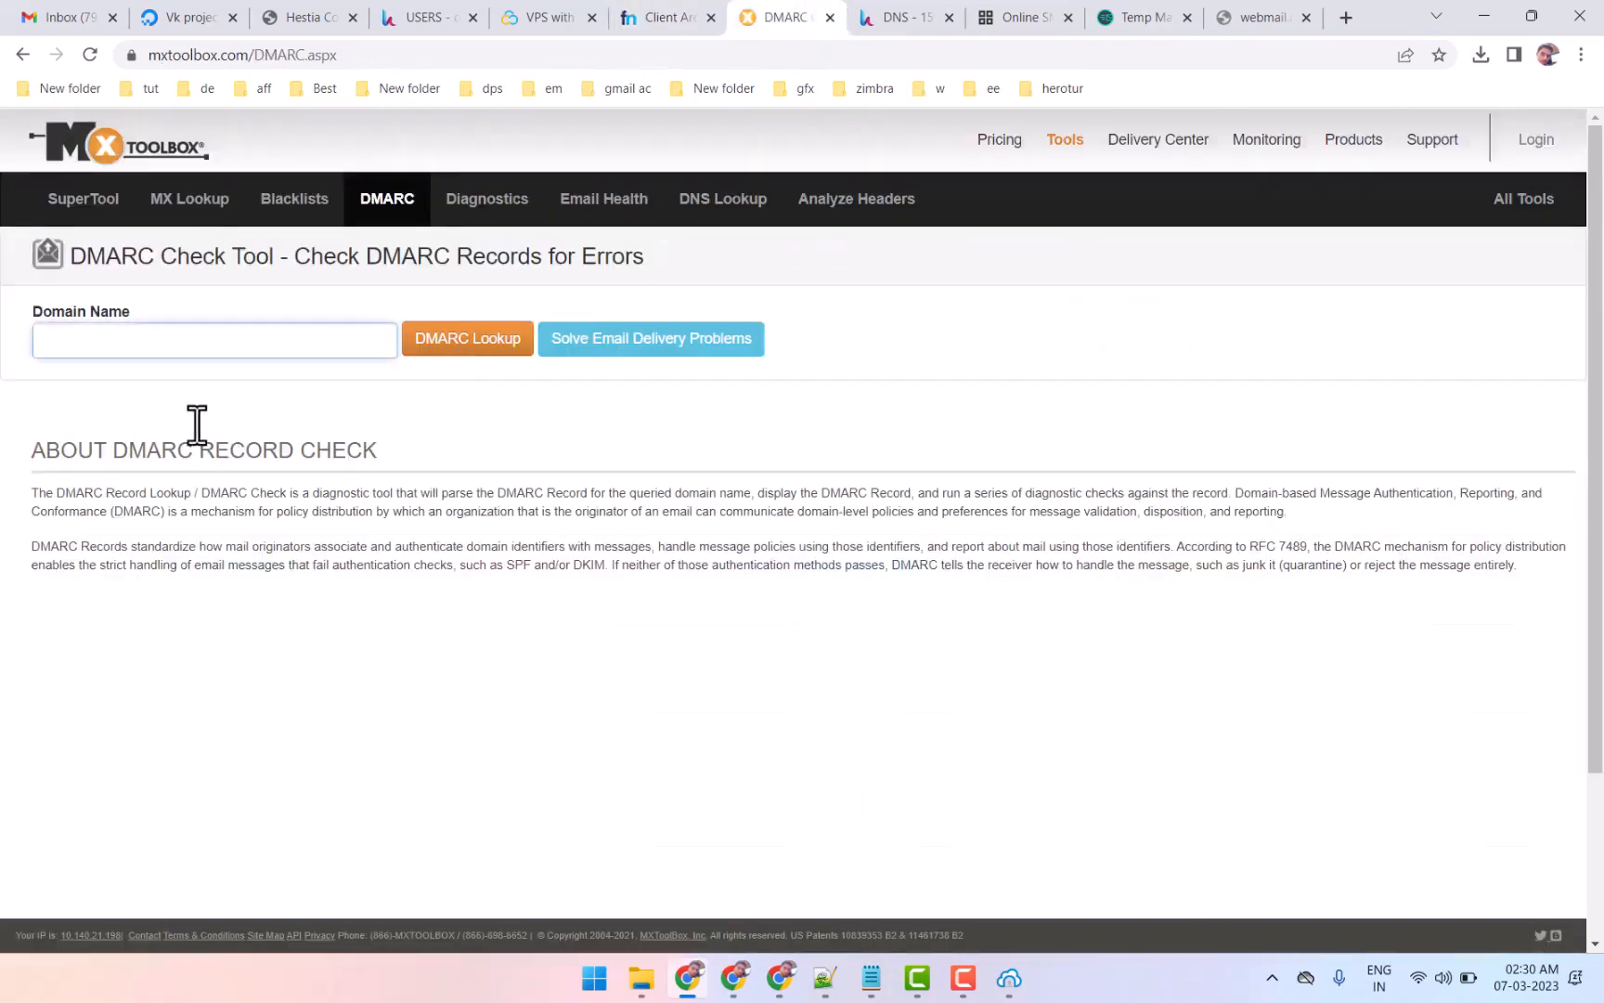
pyautogui.click(150, 337)
pyautogui.rightClick(151, 336)
pyautogui.click(204, 494)
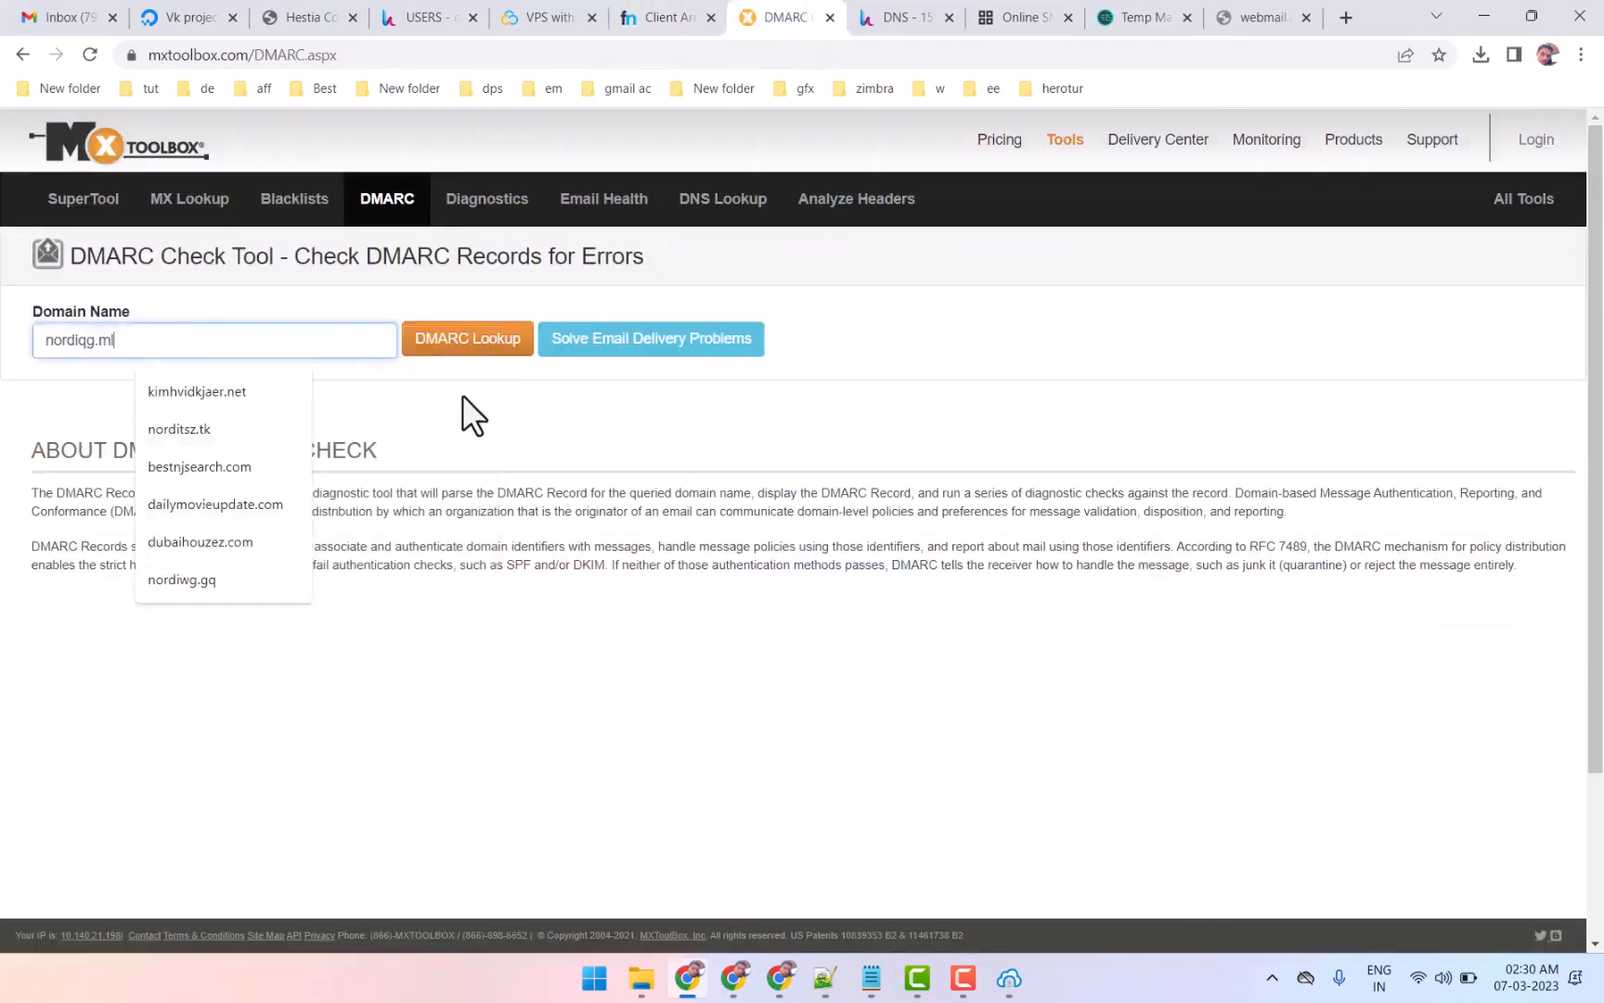
pyautogui.click(475, 340)
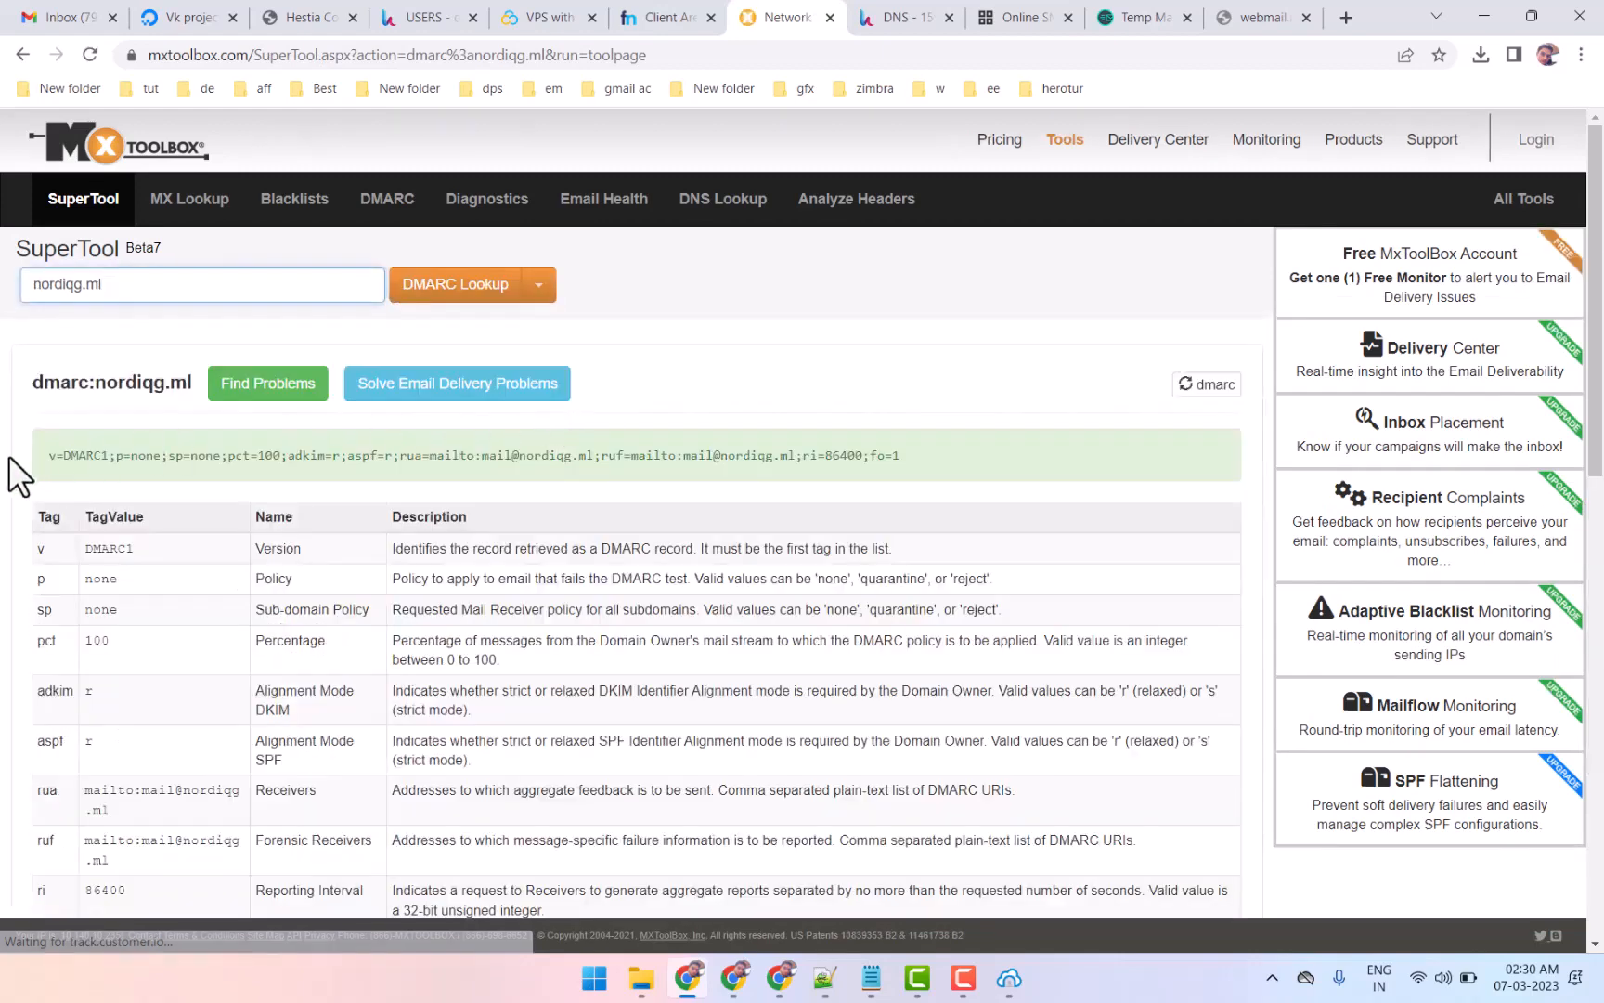
pyautogui.moveTo(36, 455); pyautogui.dragTo(964, 432)
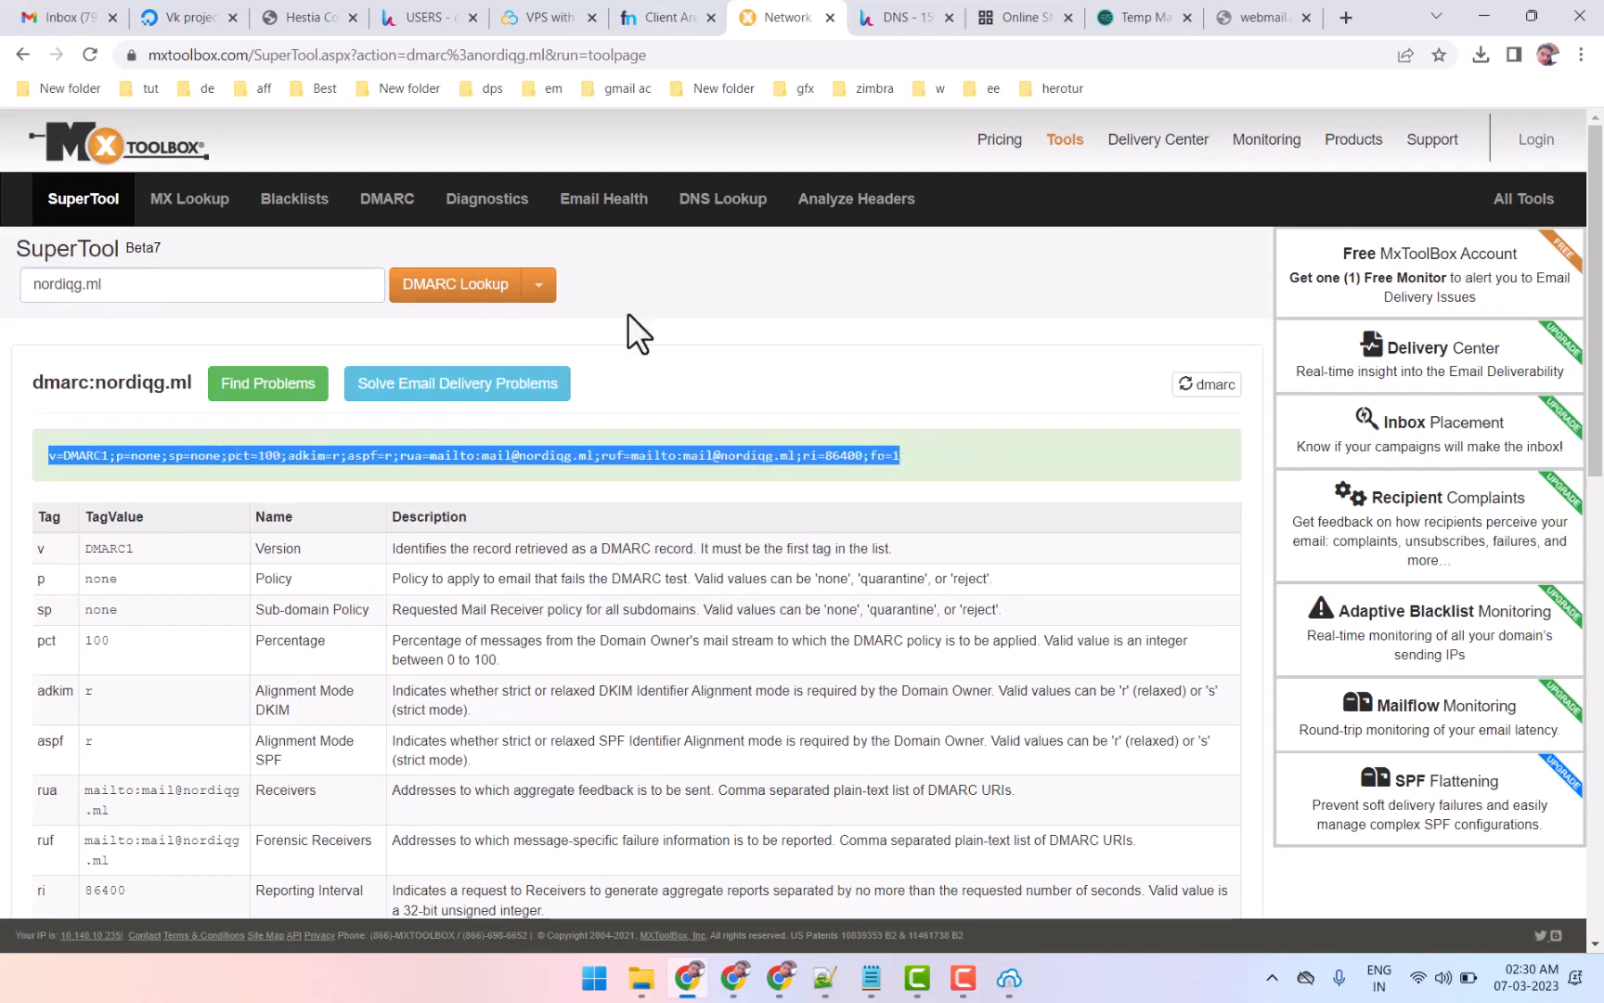
# Run an SPF record lookup on nordiqg.ml in MXToolbox and examine the returned record
pyautogui.click(537, 285)
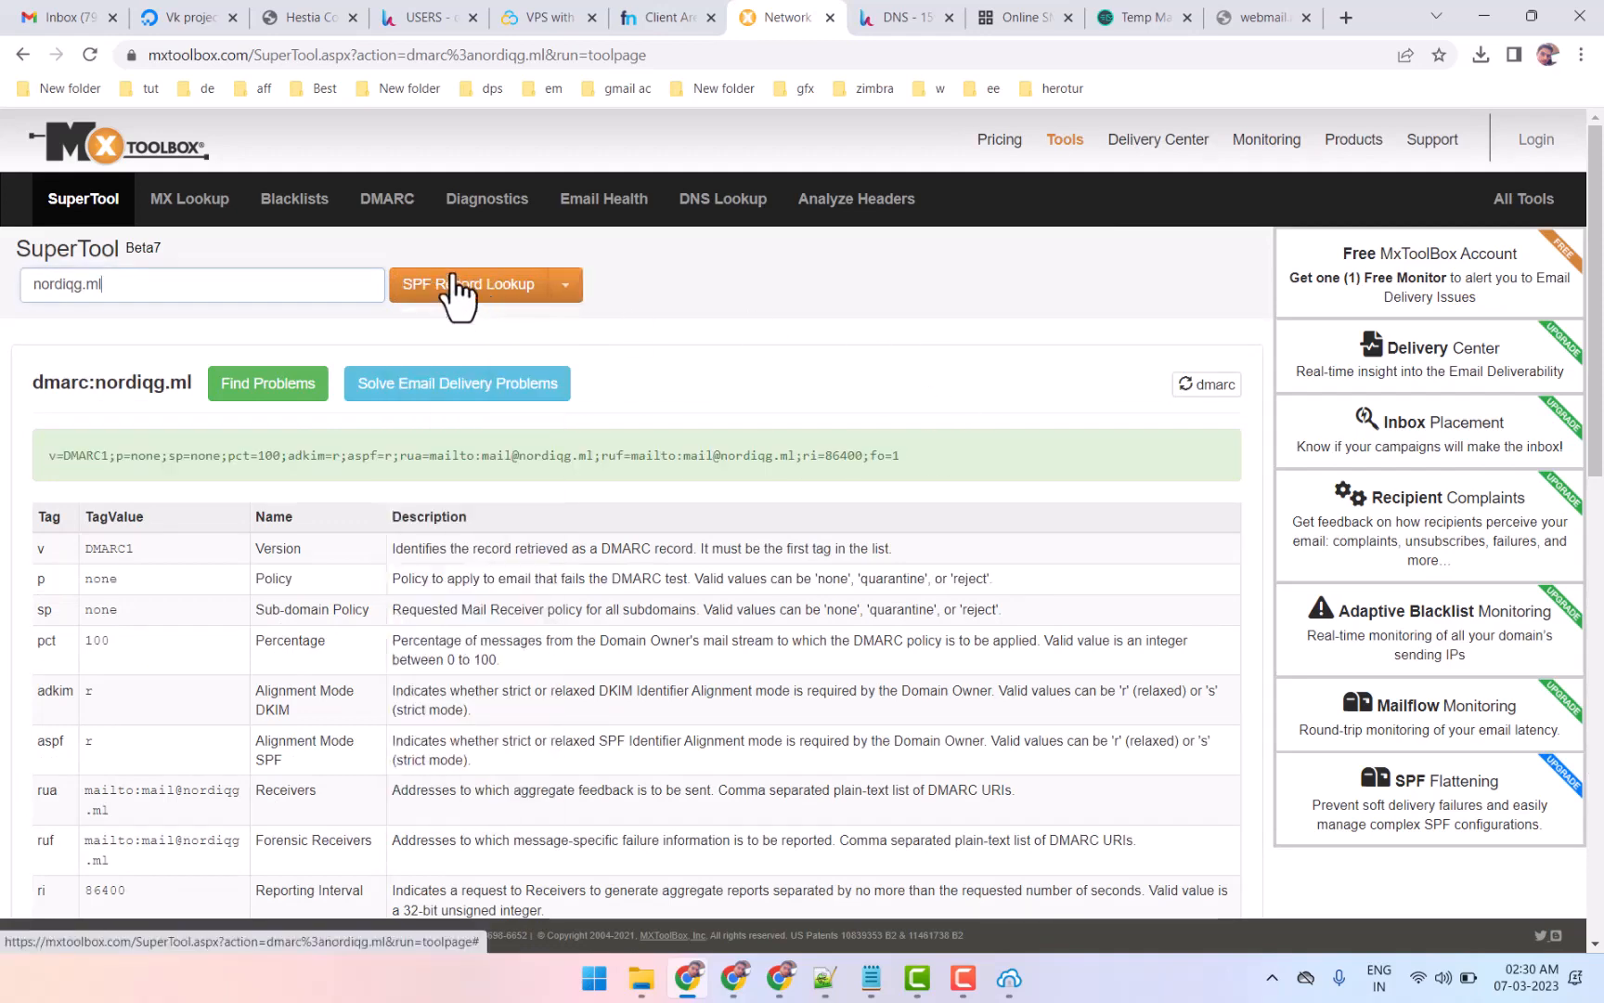
pyautogui.click(448, 288)
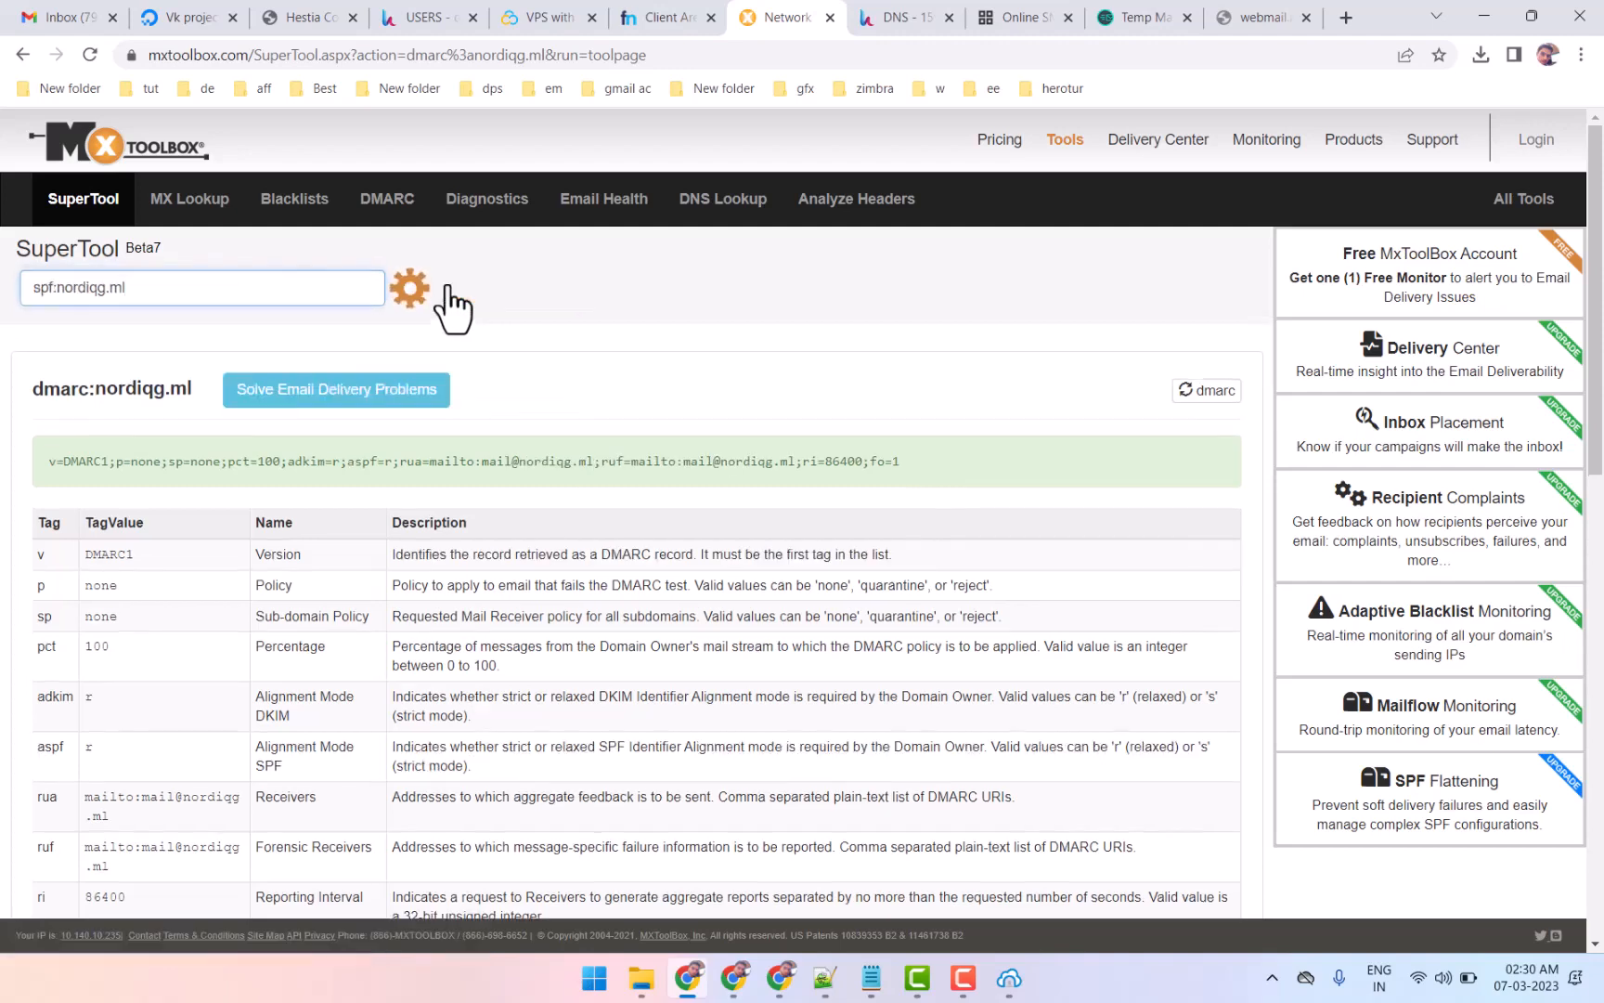
pyautogui.moveTo(303, 477); pyautogui.dragTo(4, 472)
pyautogui.click(673, 377)
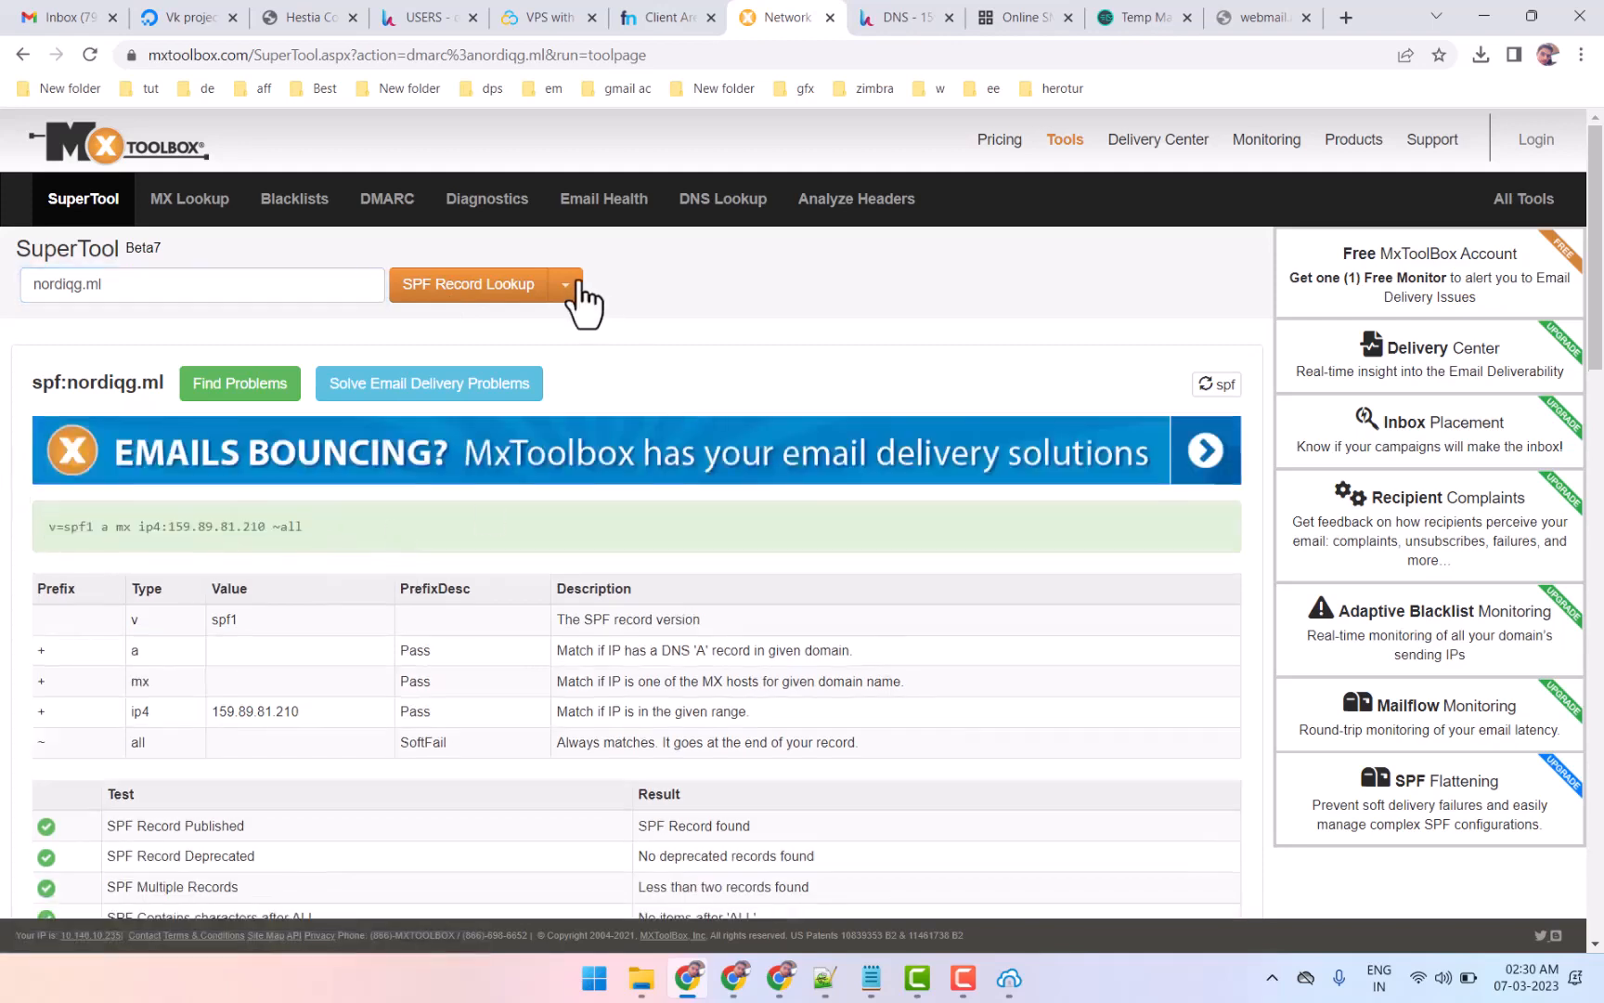
# Open the DKIM lookup tool from MXToolbox's full tool list, checking the nordiqg.ml DNS records in Hestia meanwhile
pyautogui.click(567, 288)
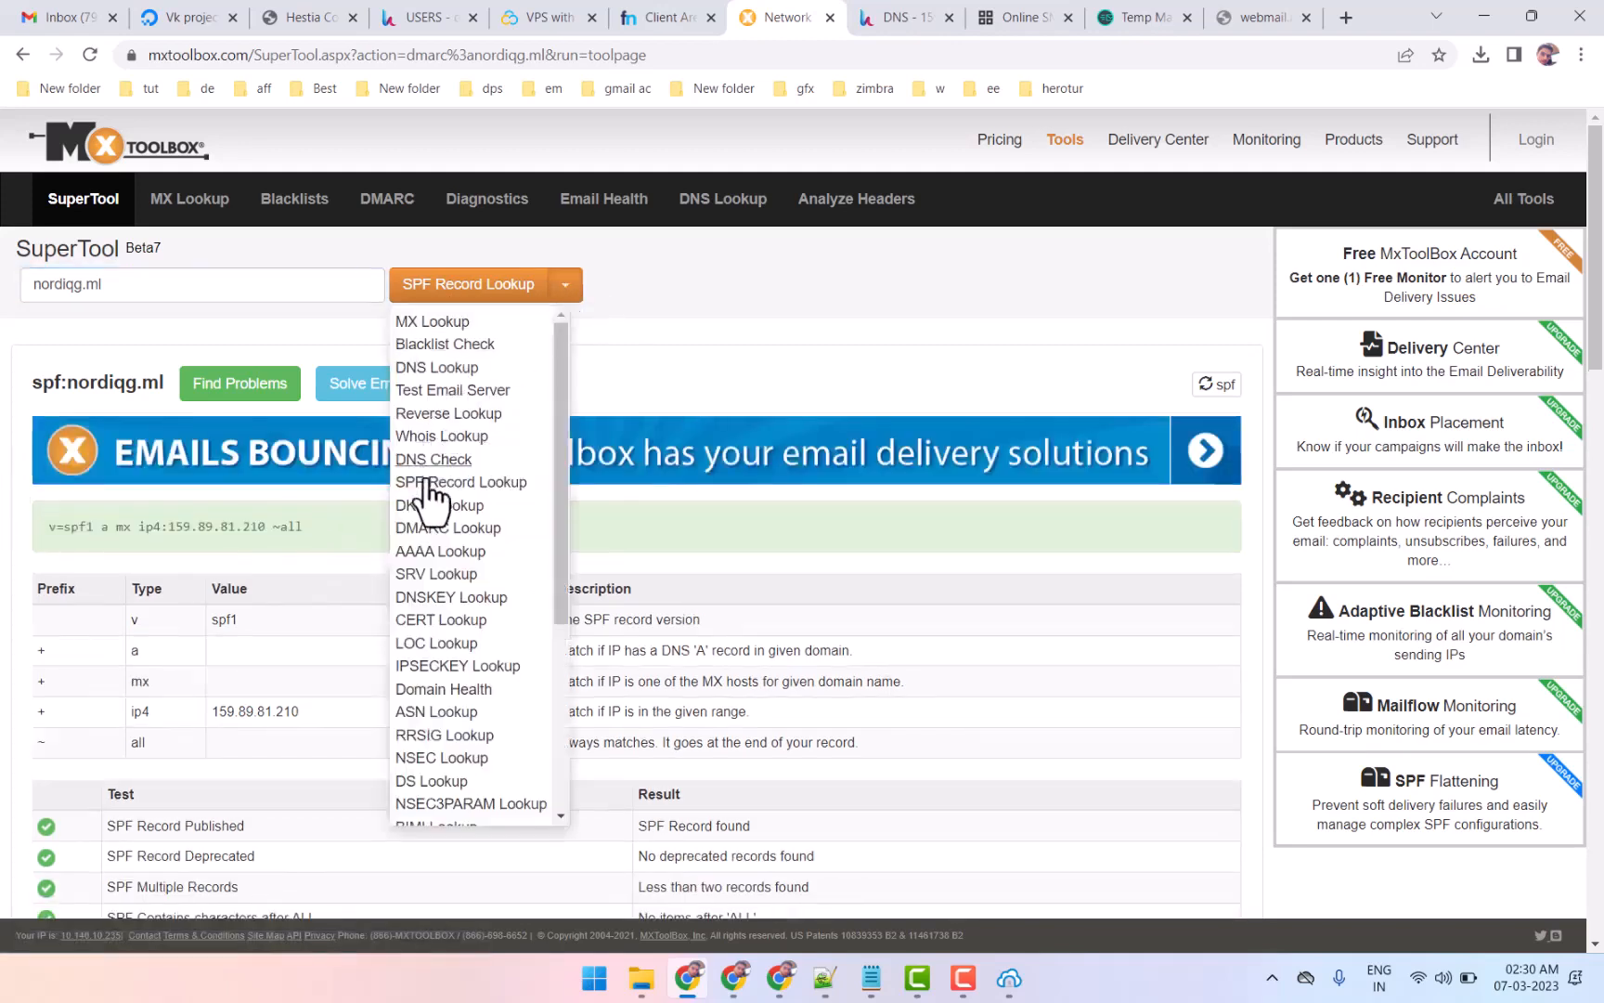
pyautogui.moveTo(562, 555); pyautogui.dragTo(1153, 275)
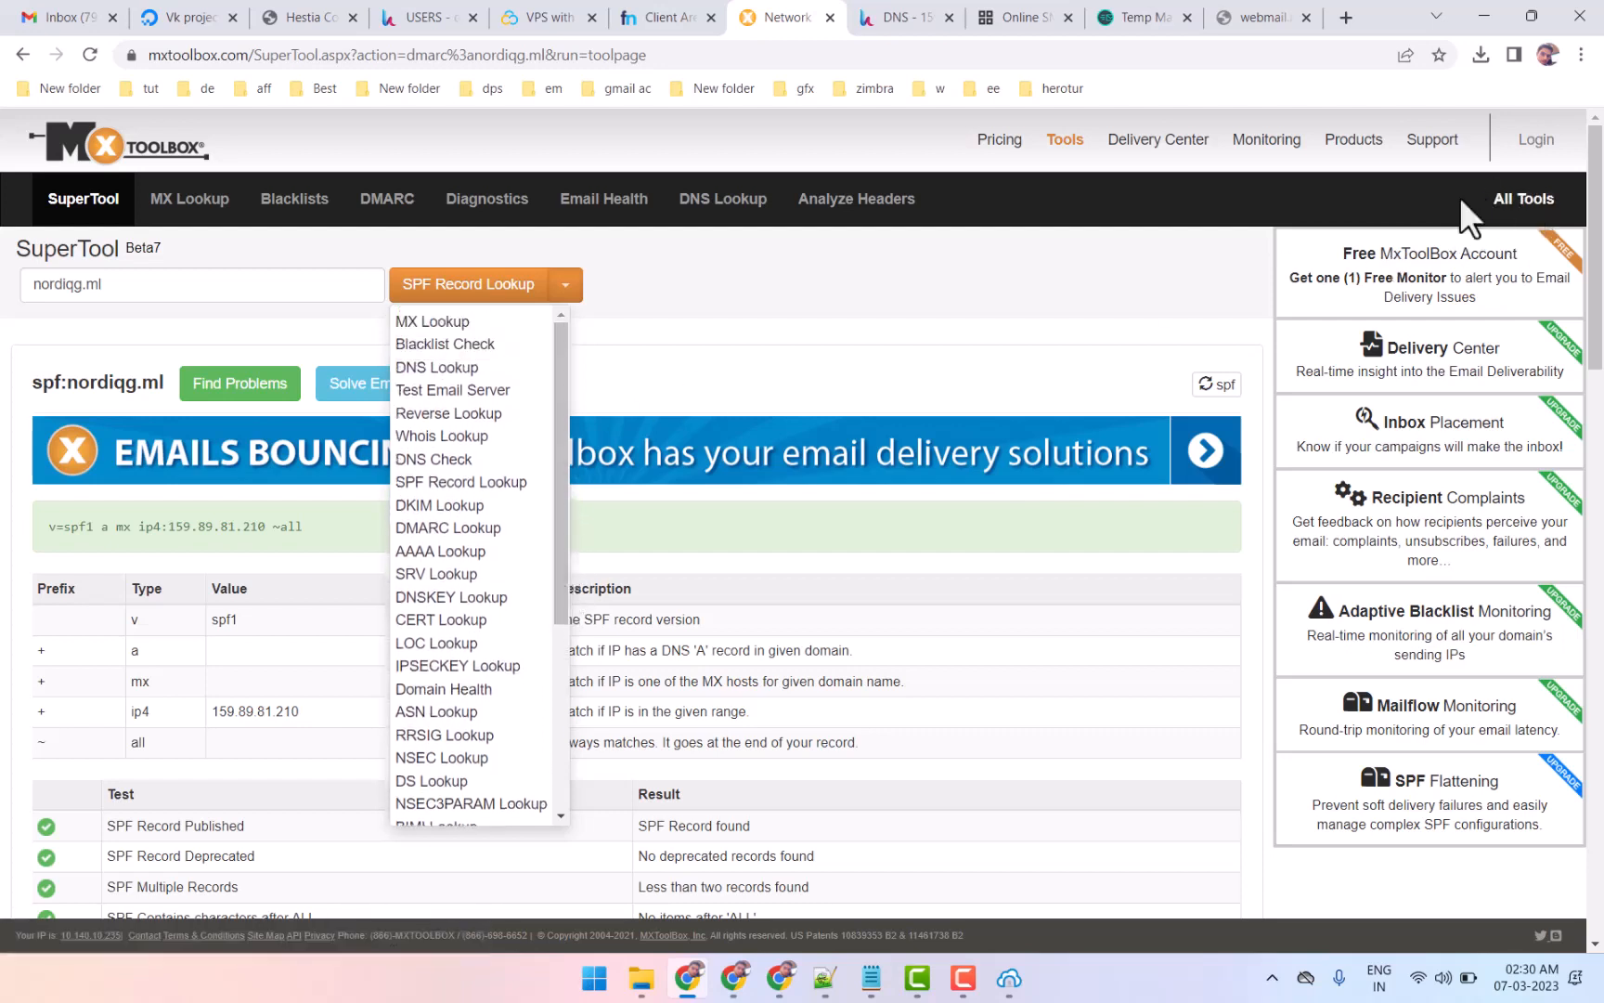
pyautogui.click(1541, 205)
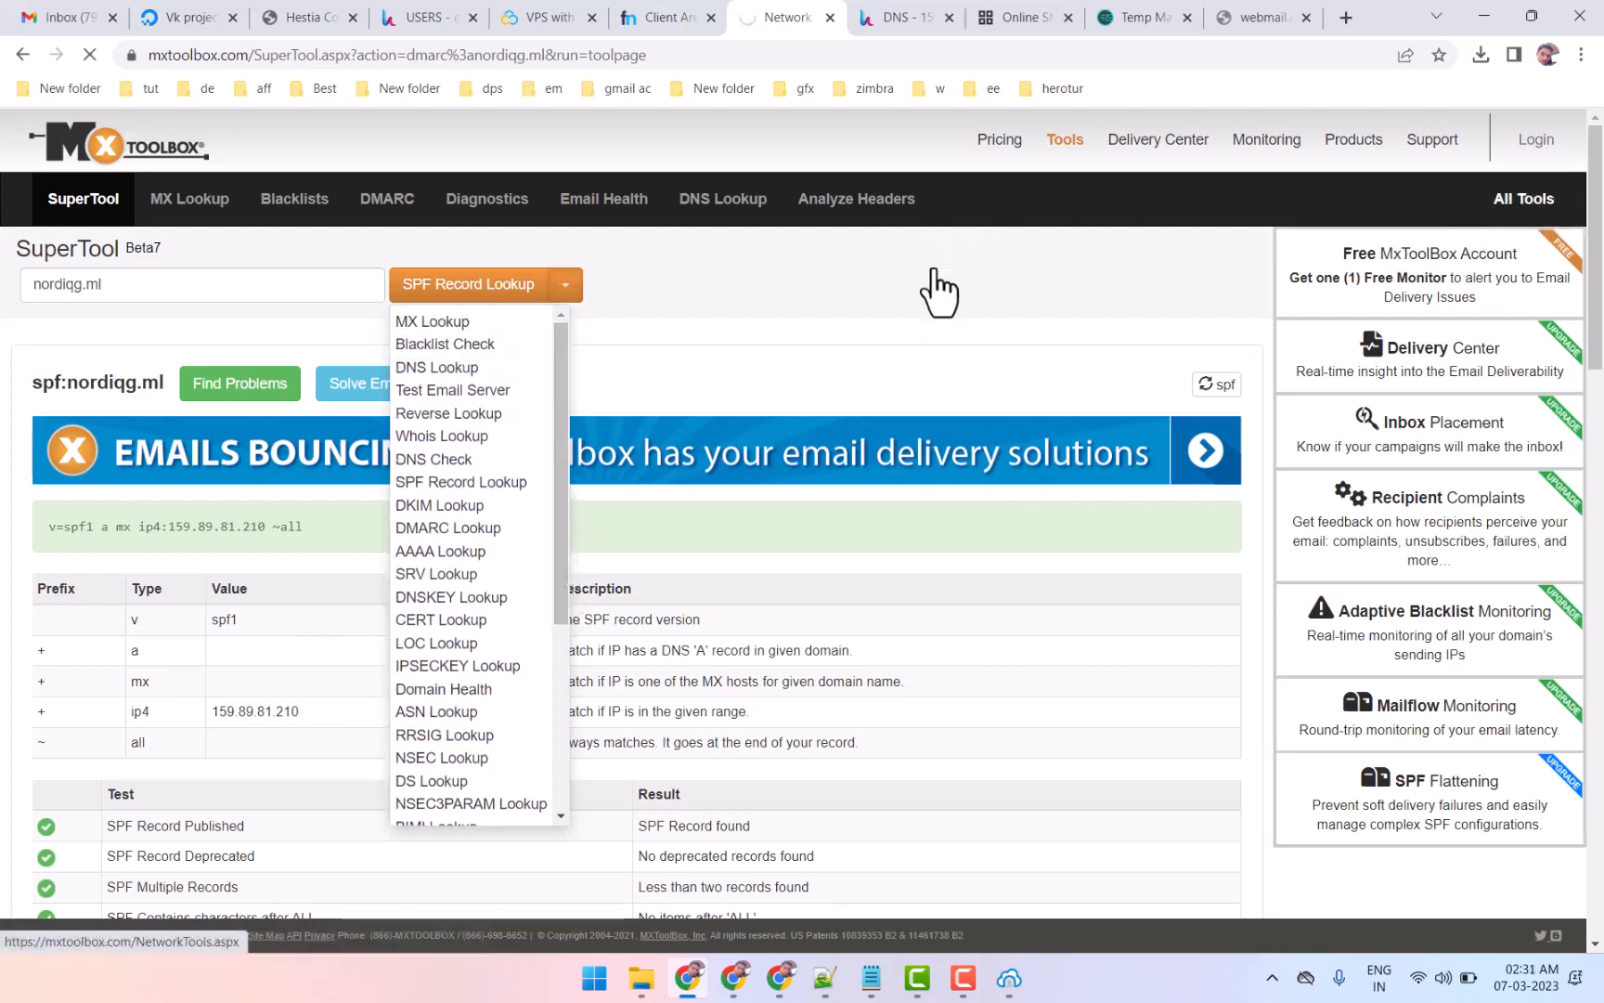
pyautogui.click(890, 16)
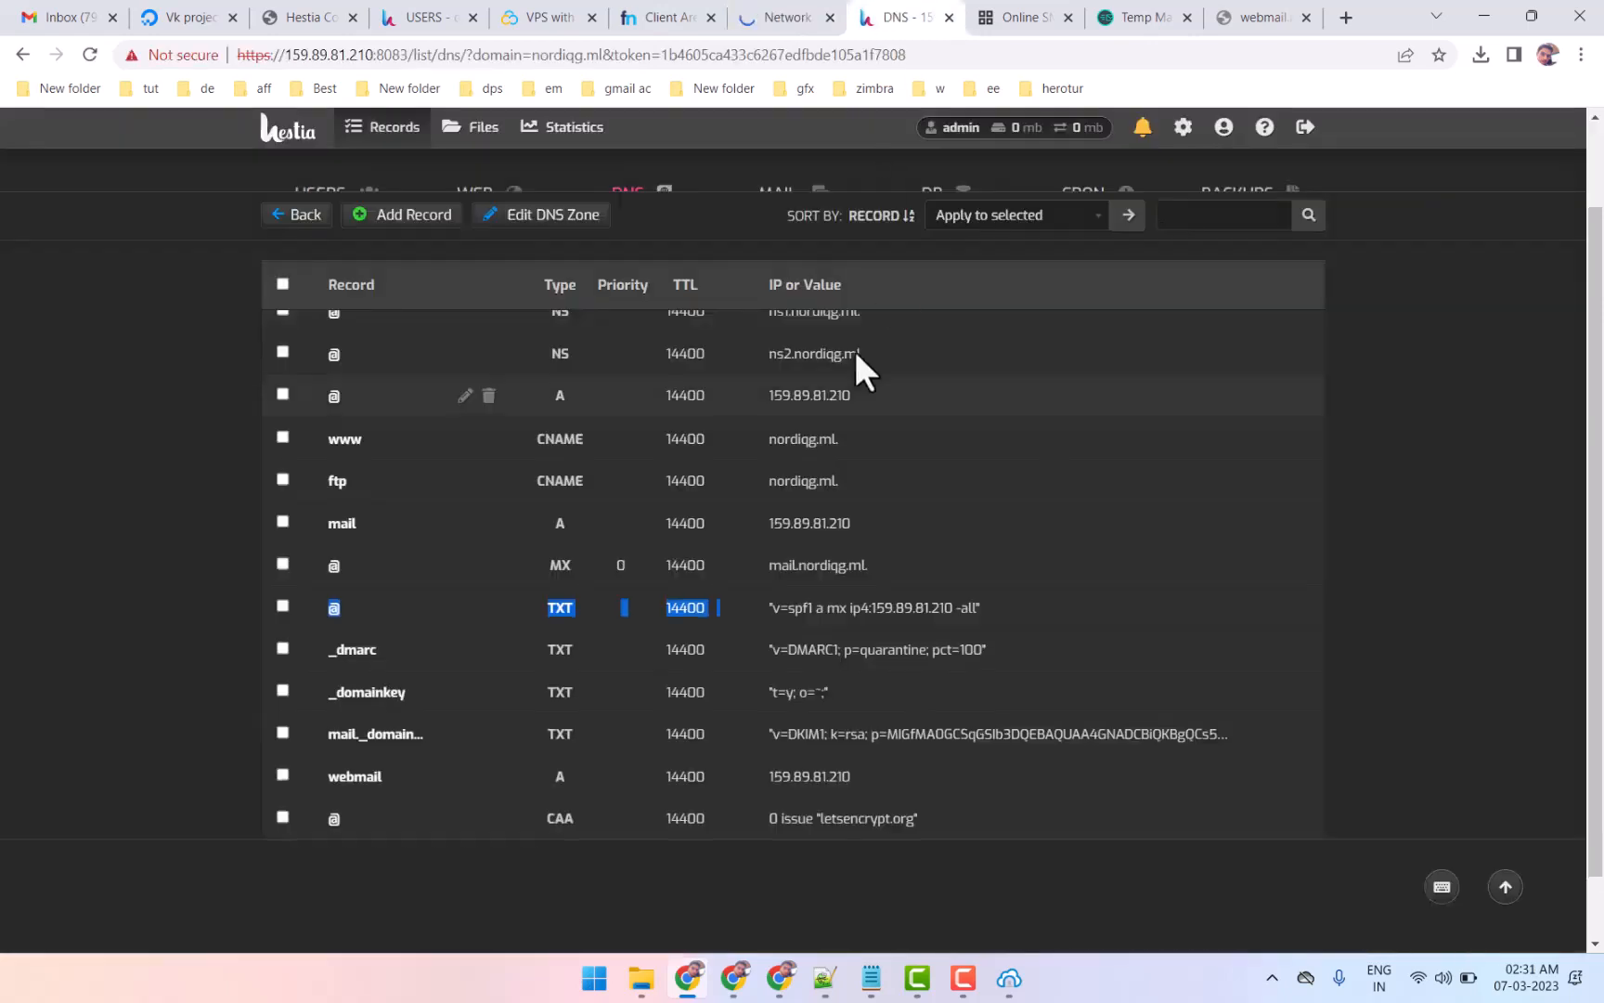
pyautogui.scroll(2, 698, 580)
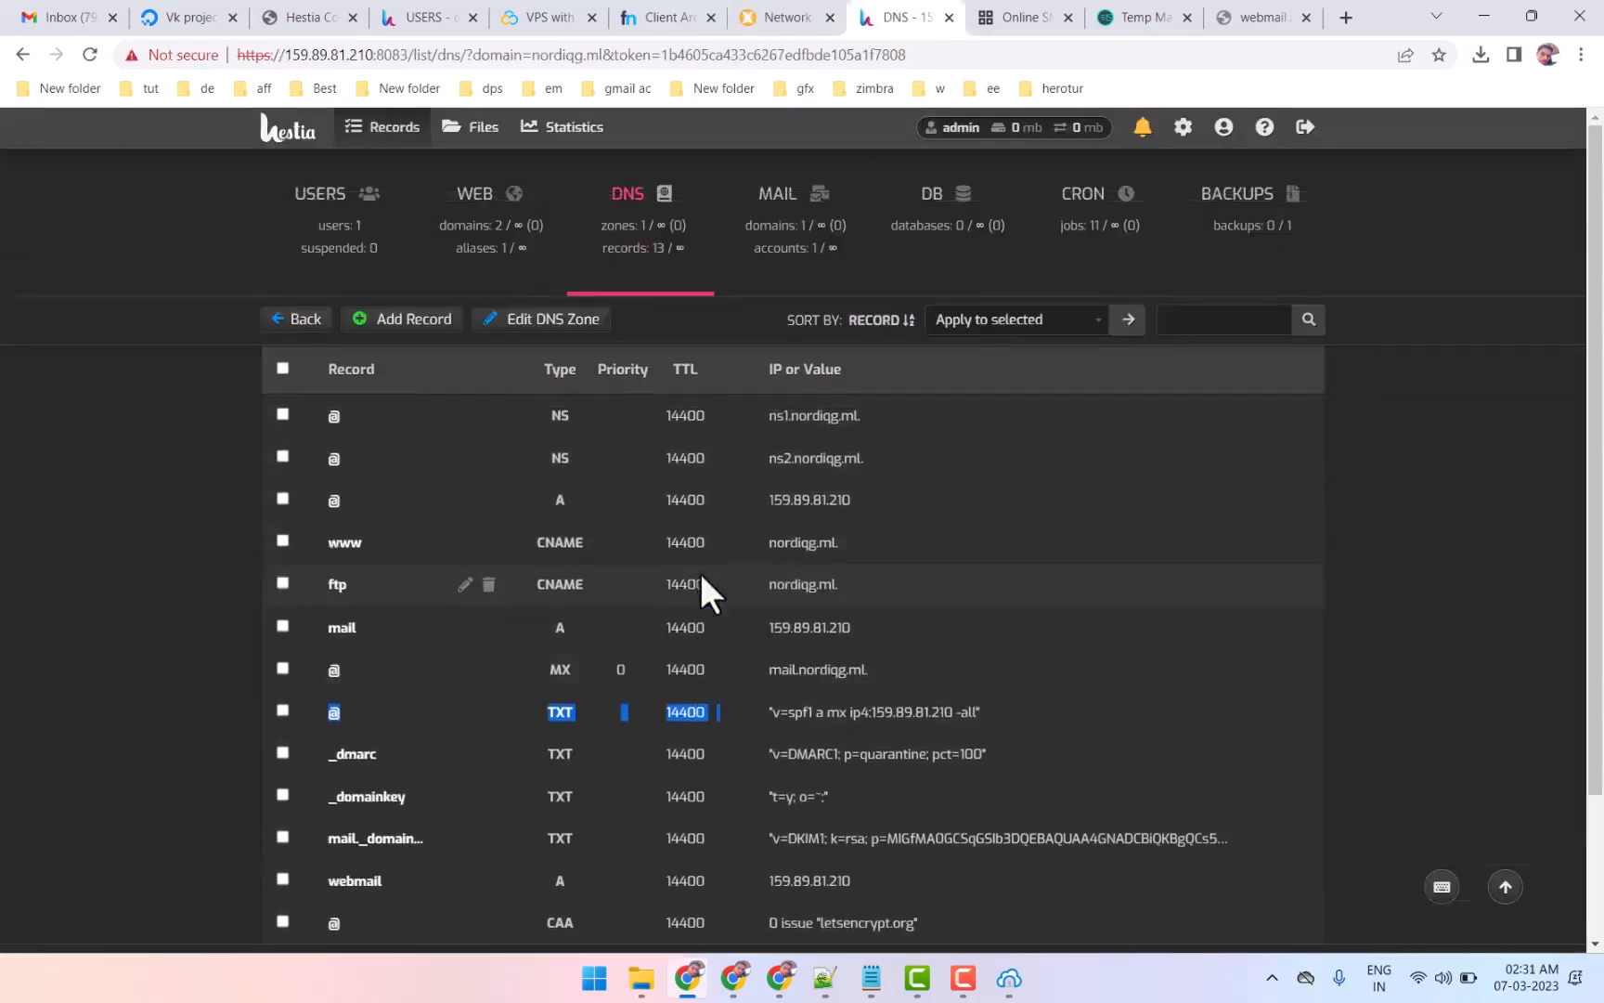
pyautogui.scroll(-2, 602, 570)
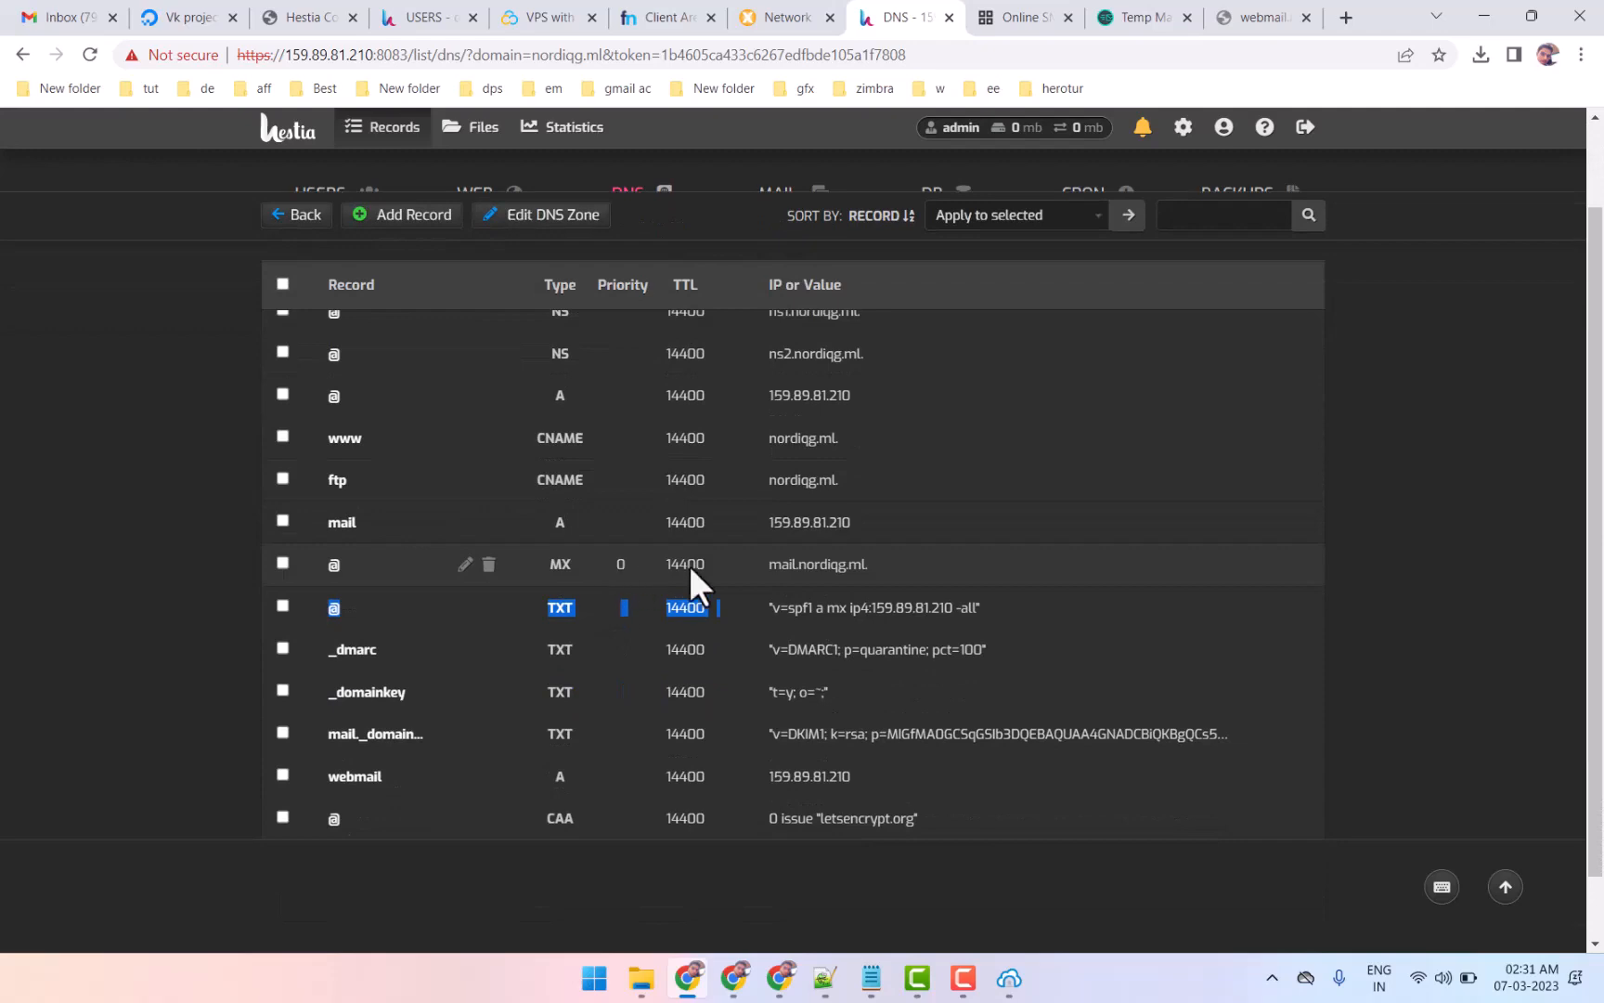
pyautogui.click(787, 17)
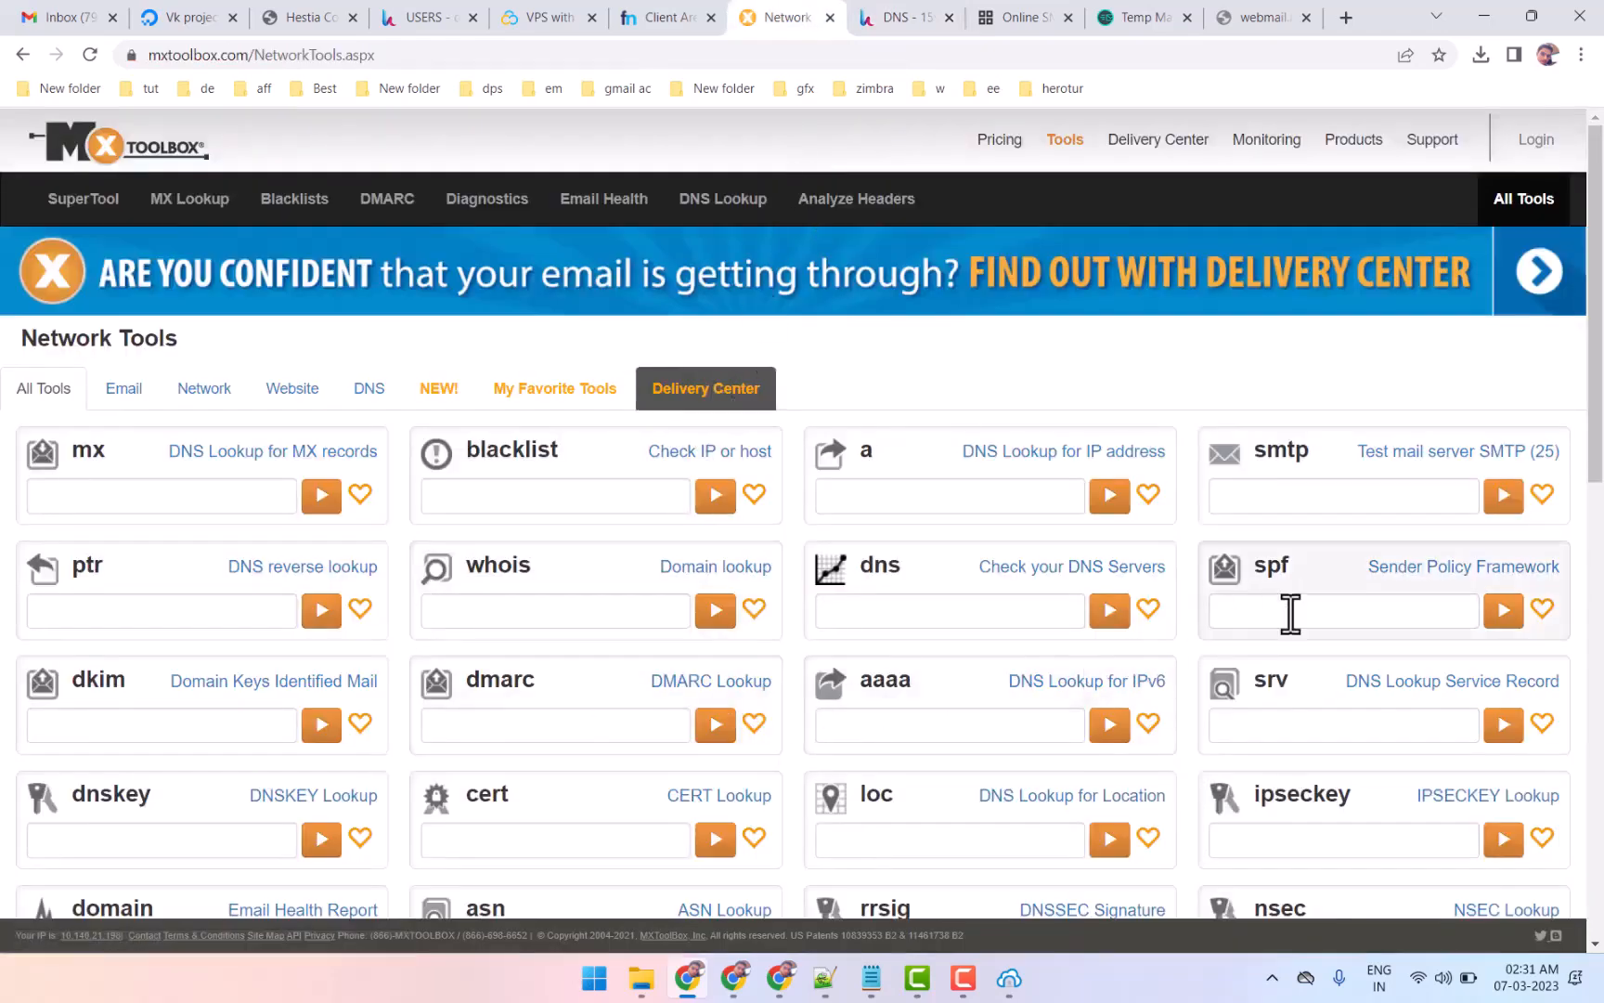
pyautogui.click(214, 684)
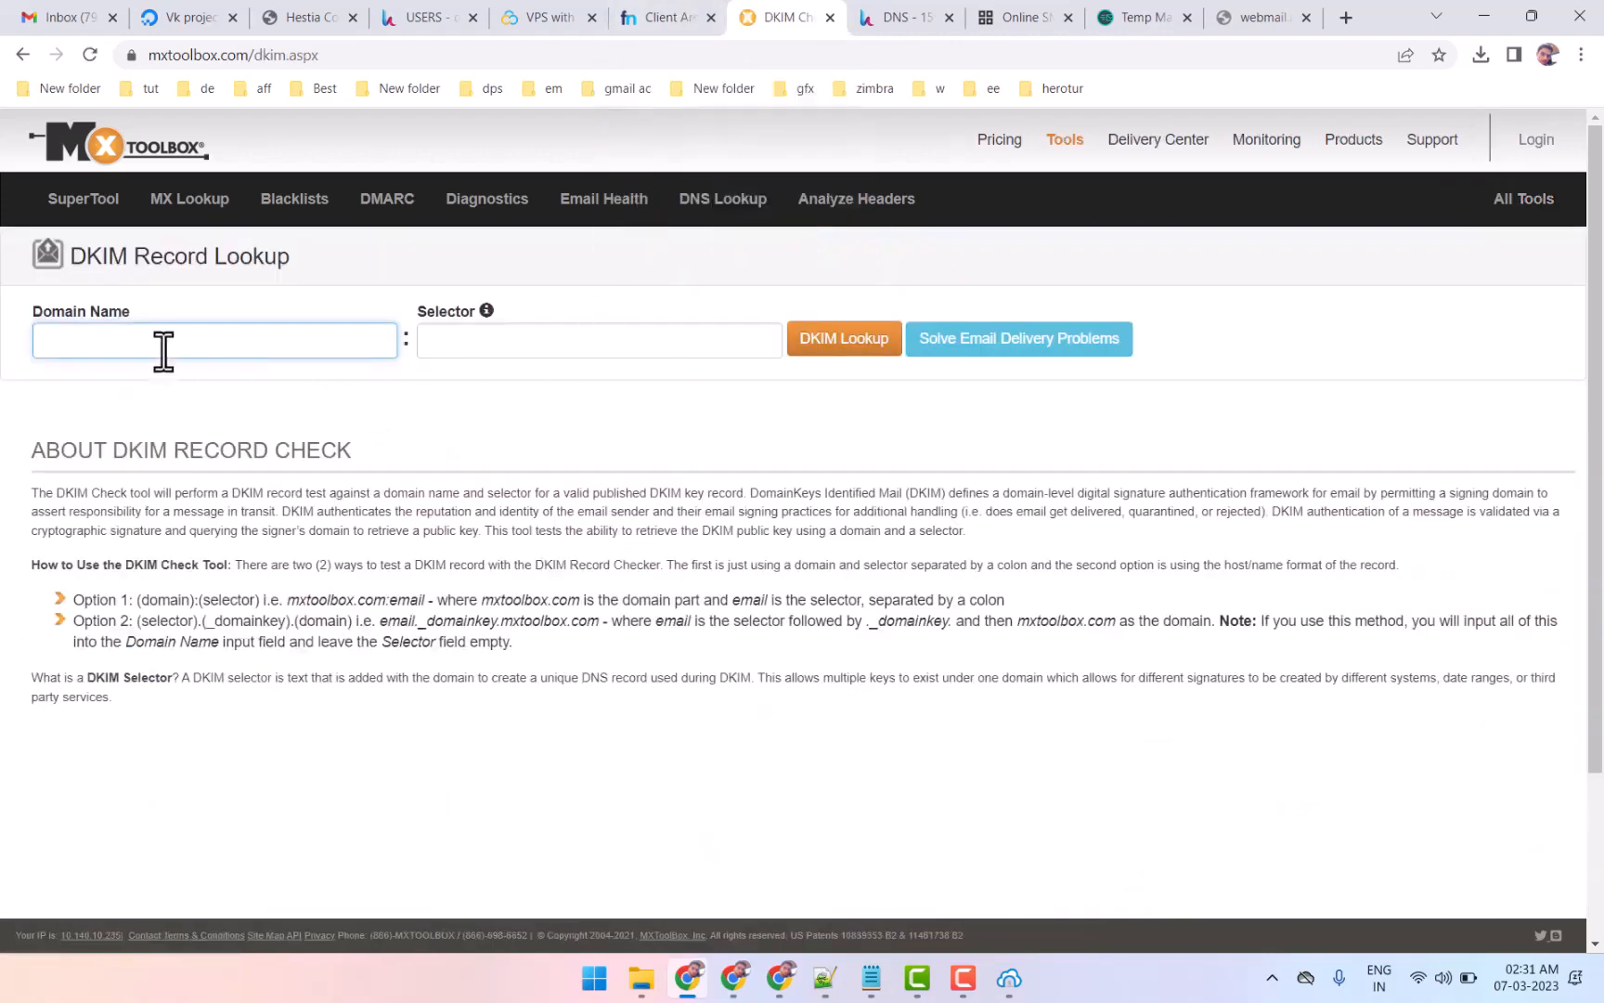
# Run a DKIM lookup for the domain nordiqg.ml with the selector MAIL._DOMAINKEY copied from its Freenom record
pyautogui.click(157, 341)
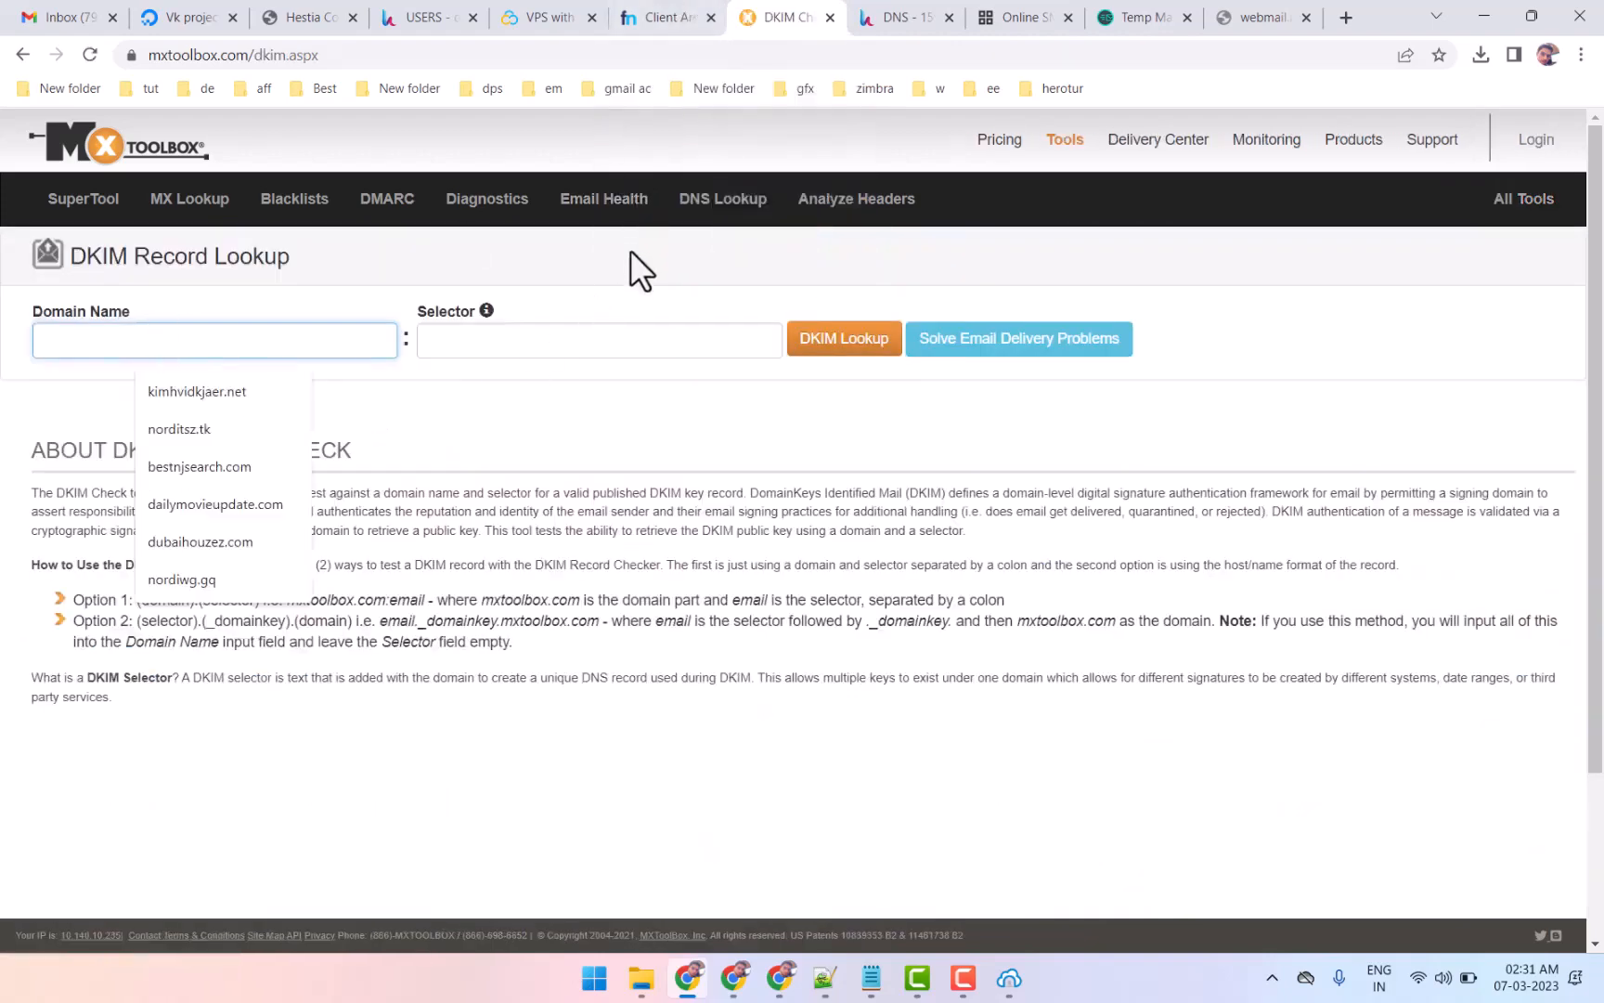
pyautogui.write('nordiqg.ml')
pyautogui.click(669, 410)
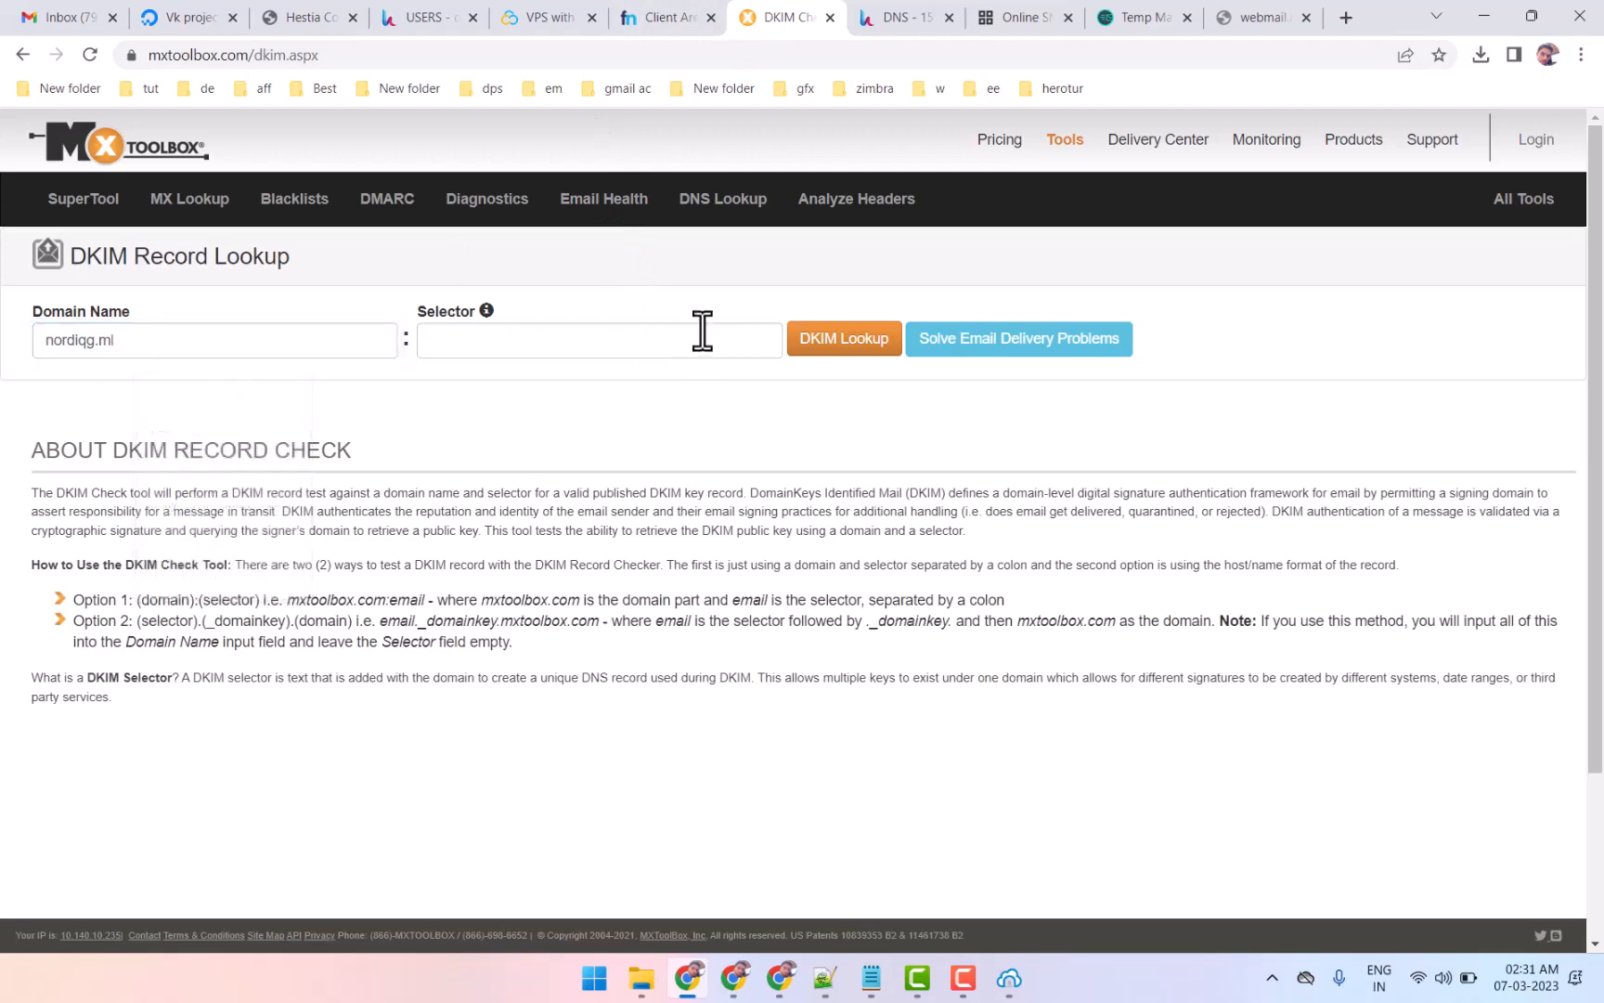
pyautogui.click(651, 30)
pyautogui.scroll(-7, 340, 584)
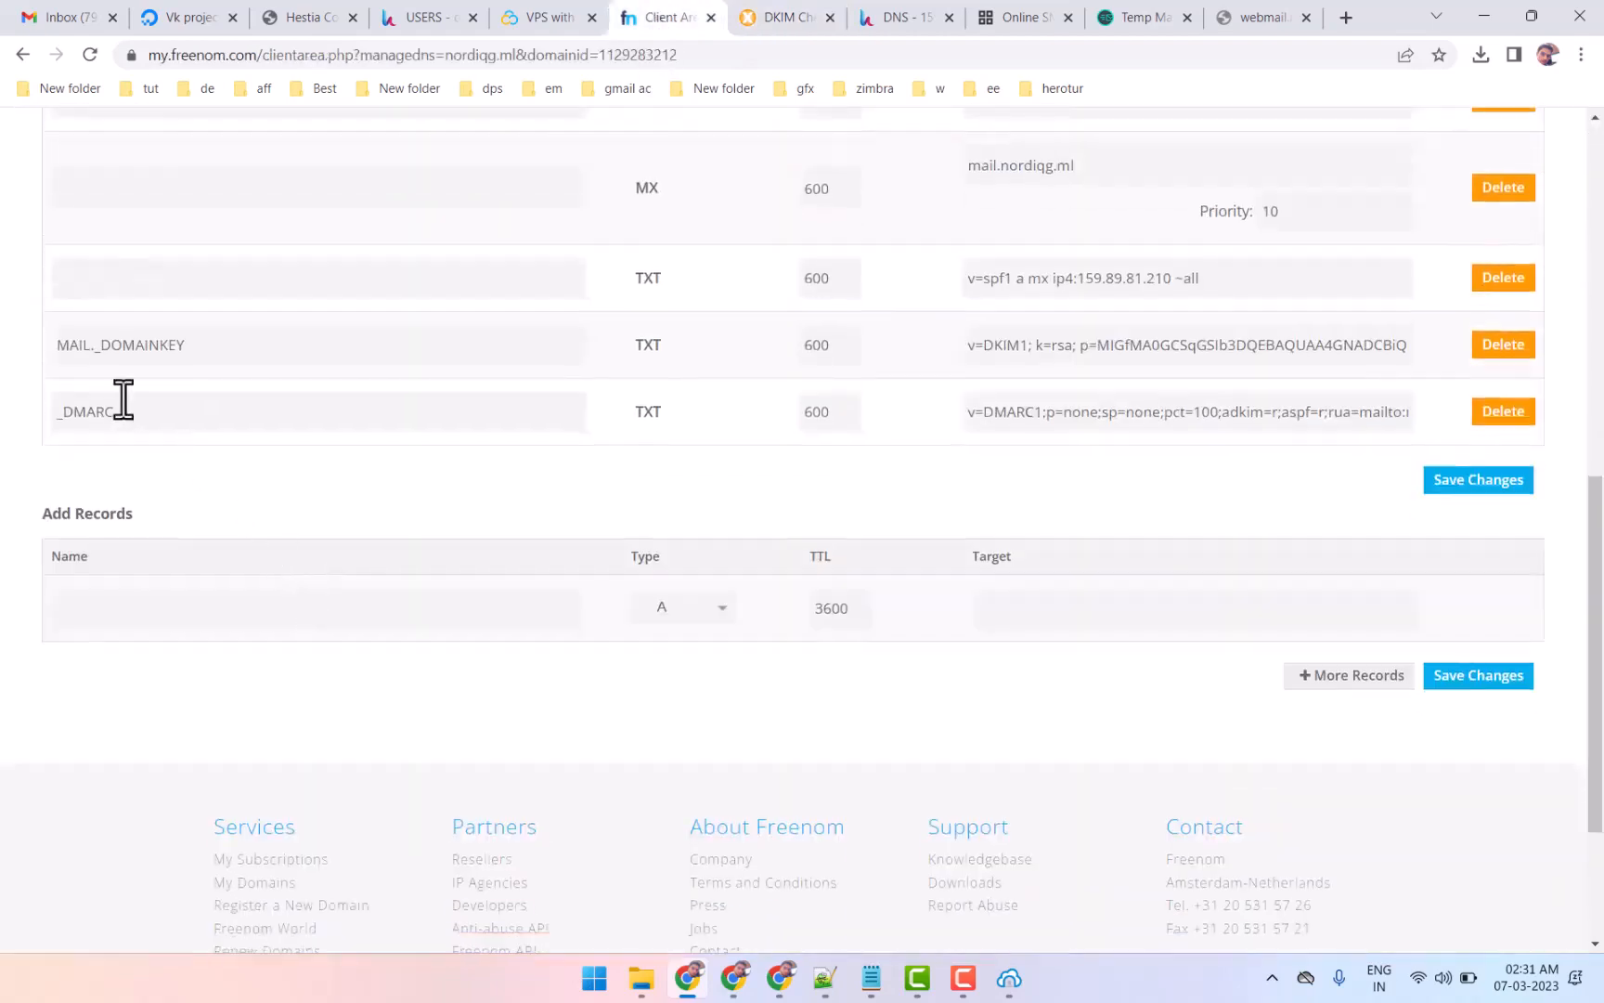
pyautogui.moveTo(65, 346); pyautogui.dragTo(223, 347)
pyautogui.hotkey('ctrl', 'c')
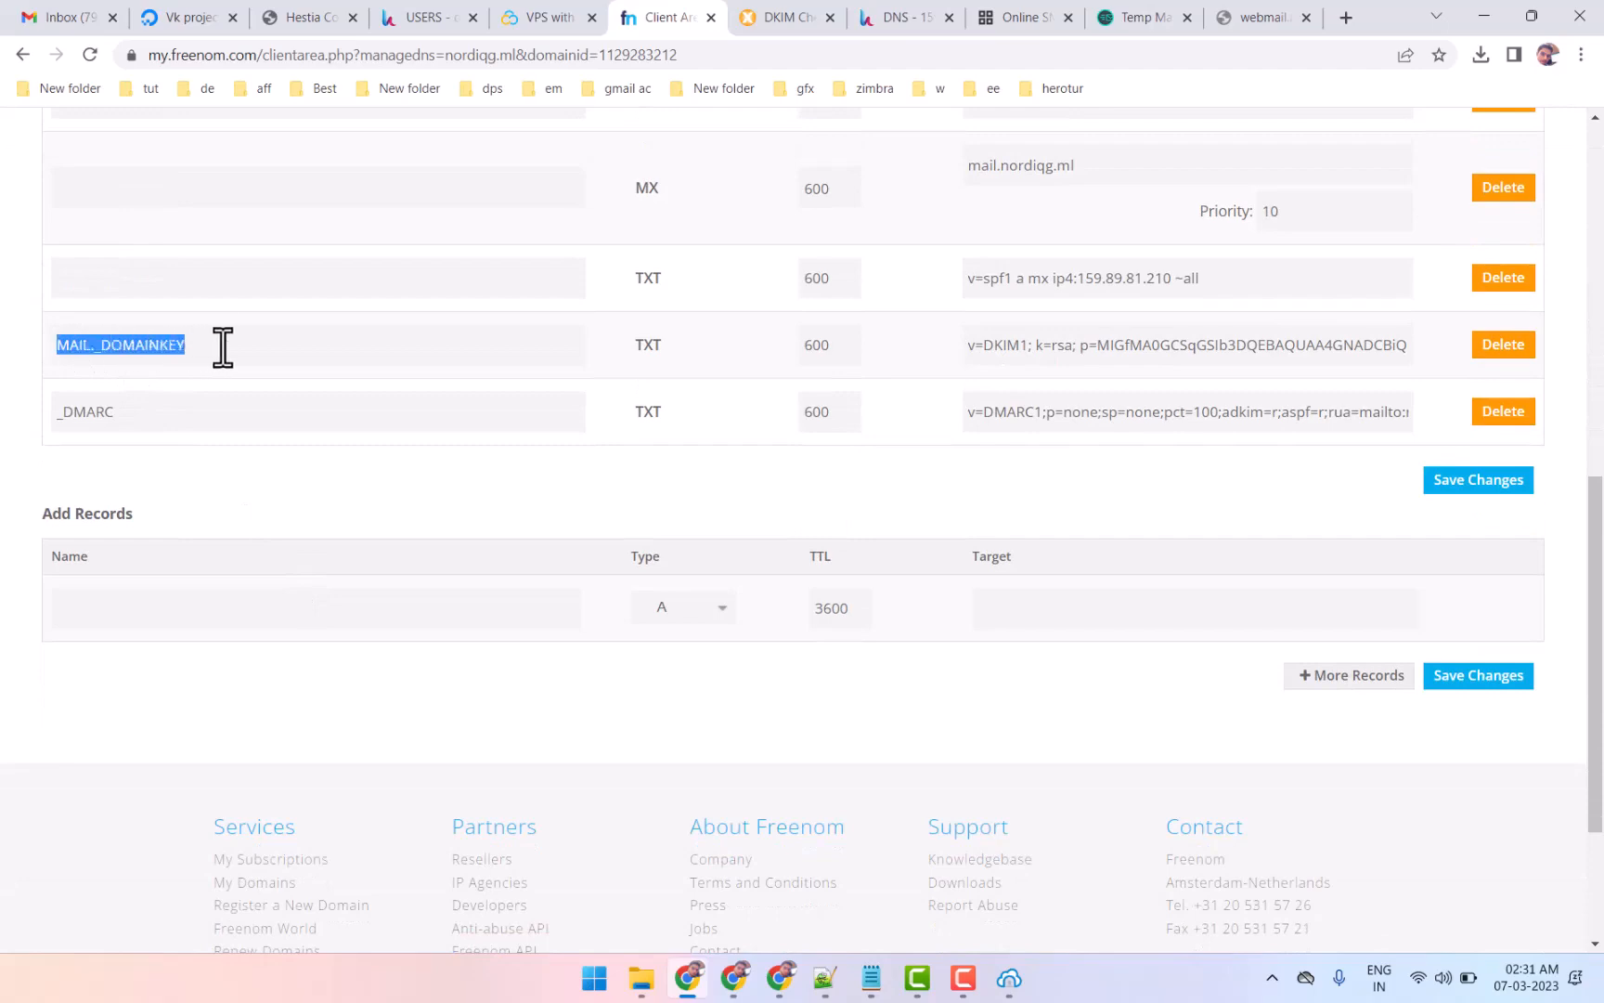
pyautogui.click(800, 17)
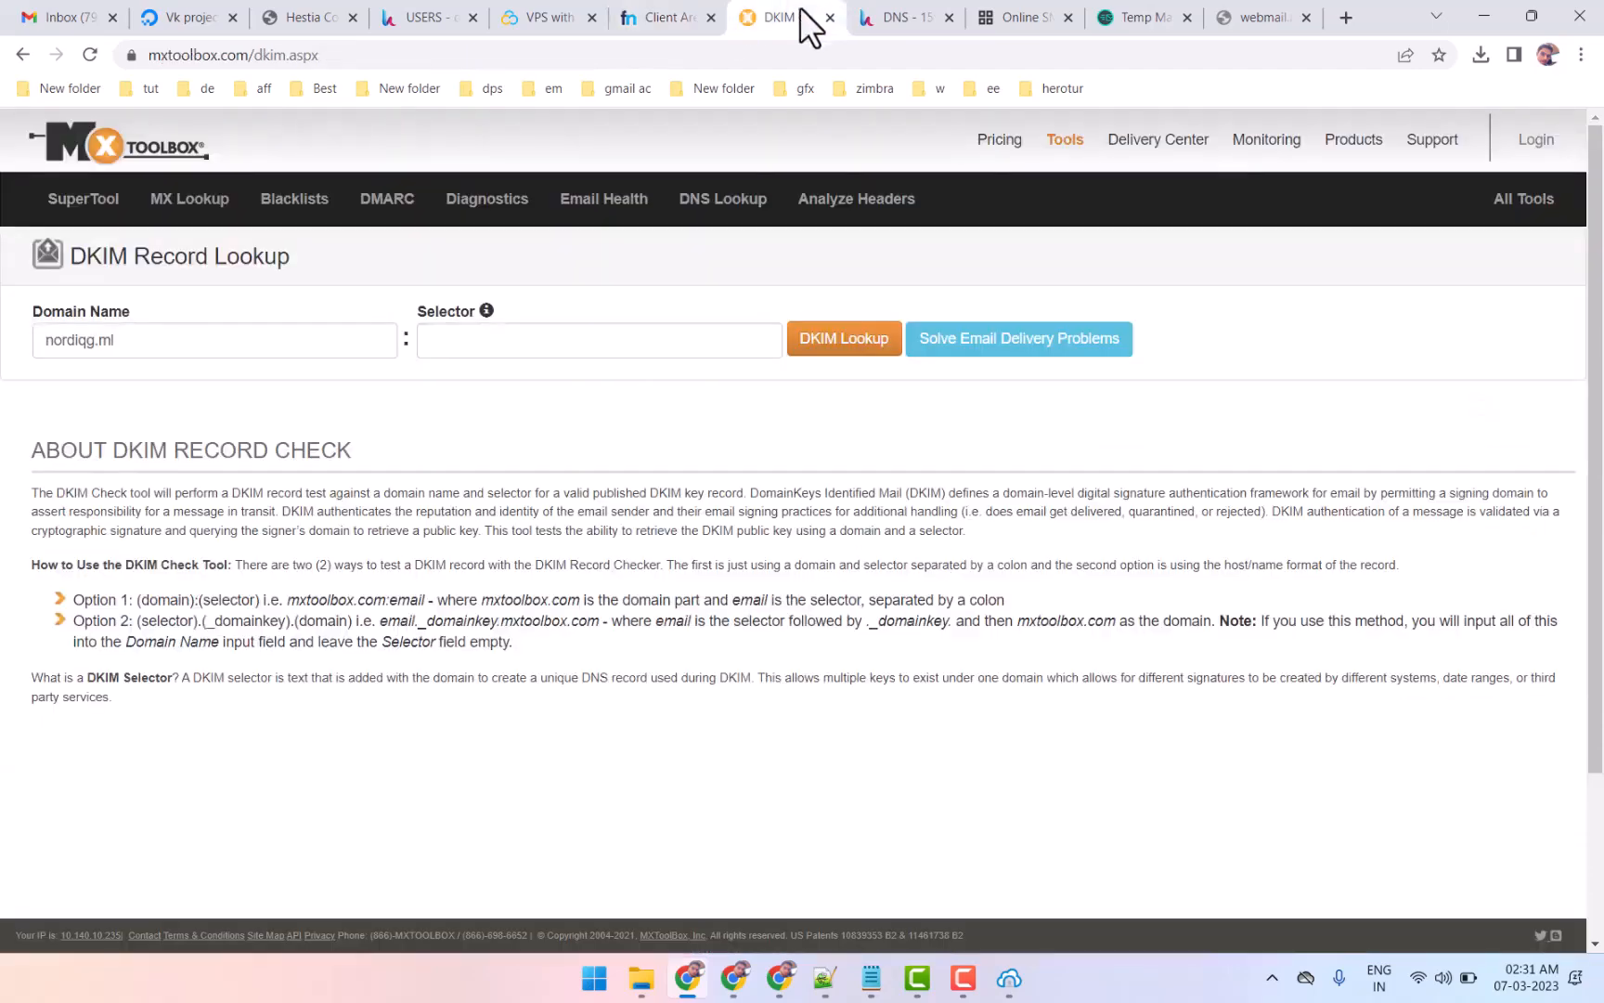
pyautogui.click(542, 345)
pyautogui.hotkey('ctrl', 'v')
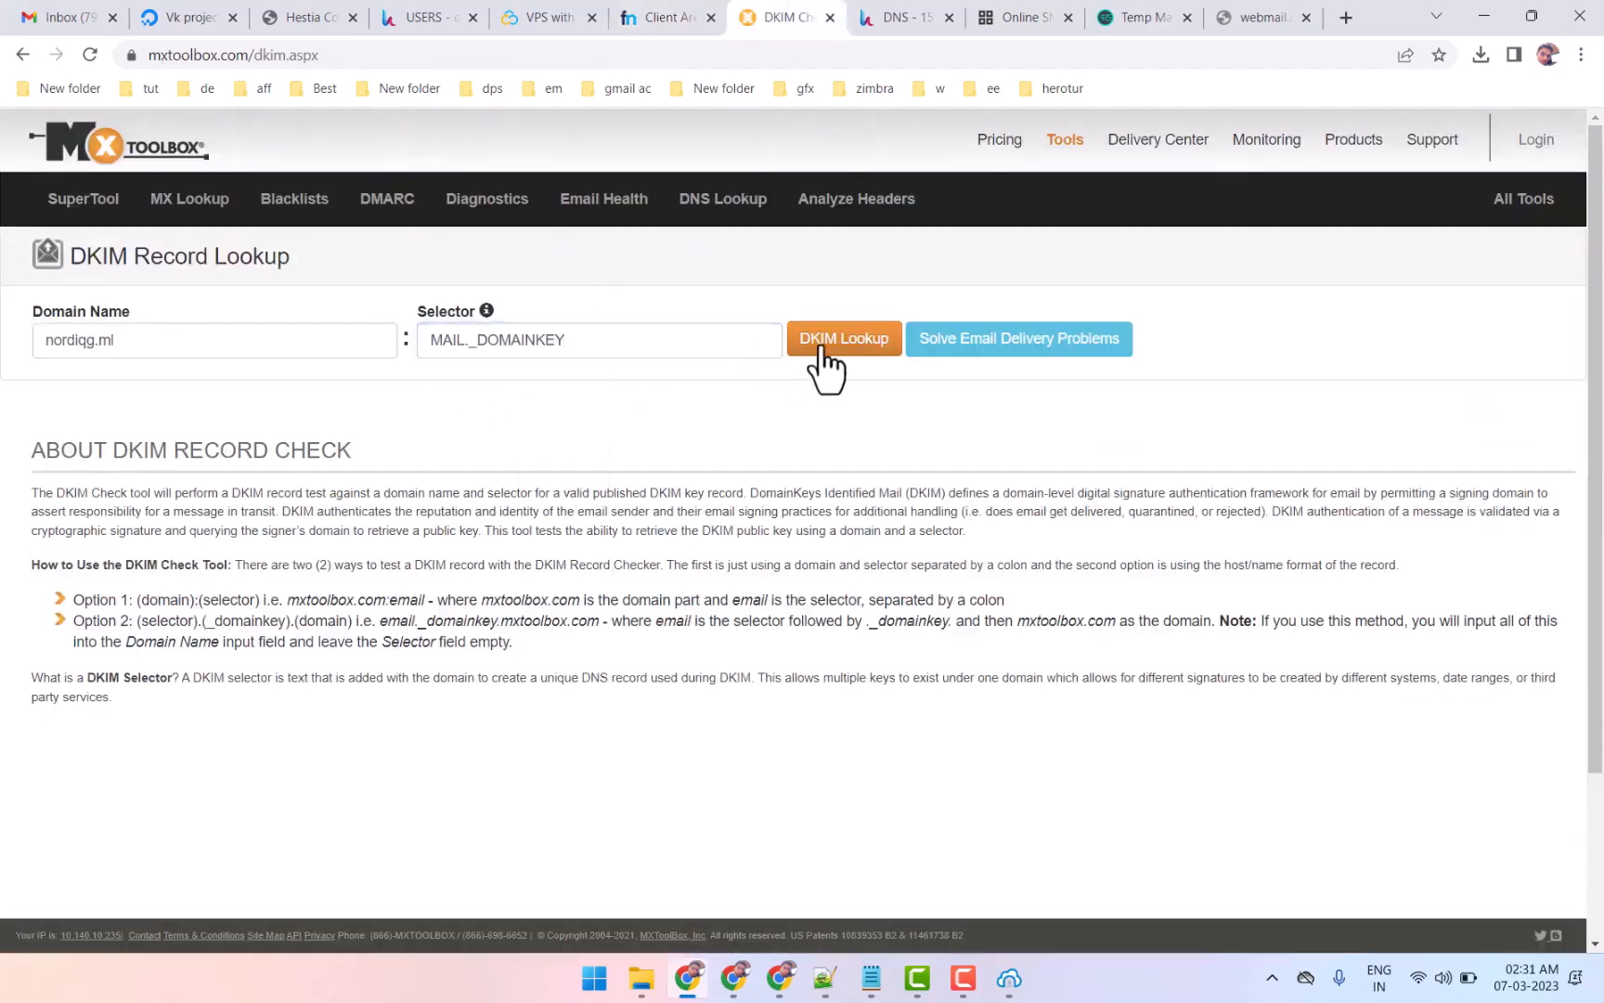
pyautogui.click(823, 344)
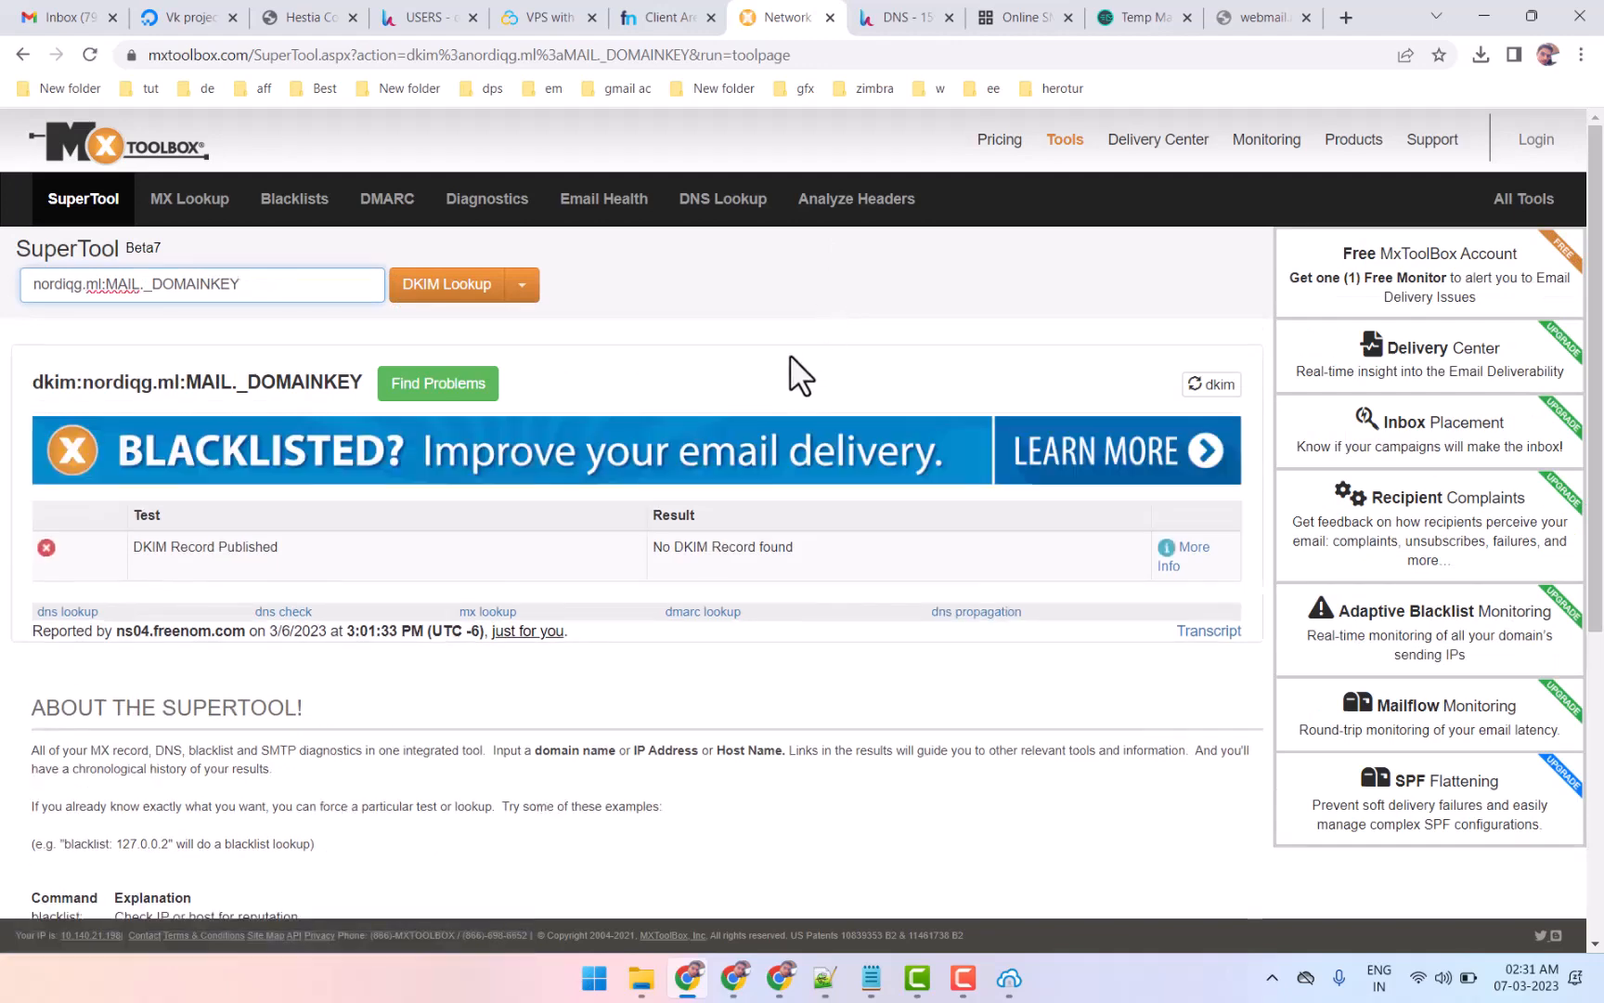
# Recheck the records in Freenom, examine the MXToolbox DKIM lookup for nordiqg.ml:mail and close the MXToolbox tab
pyautogui.click(650, 16)
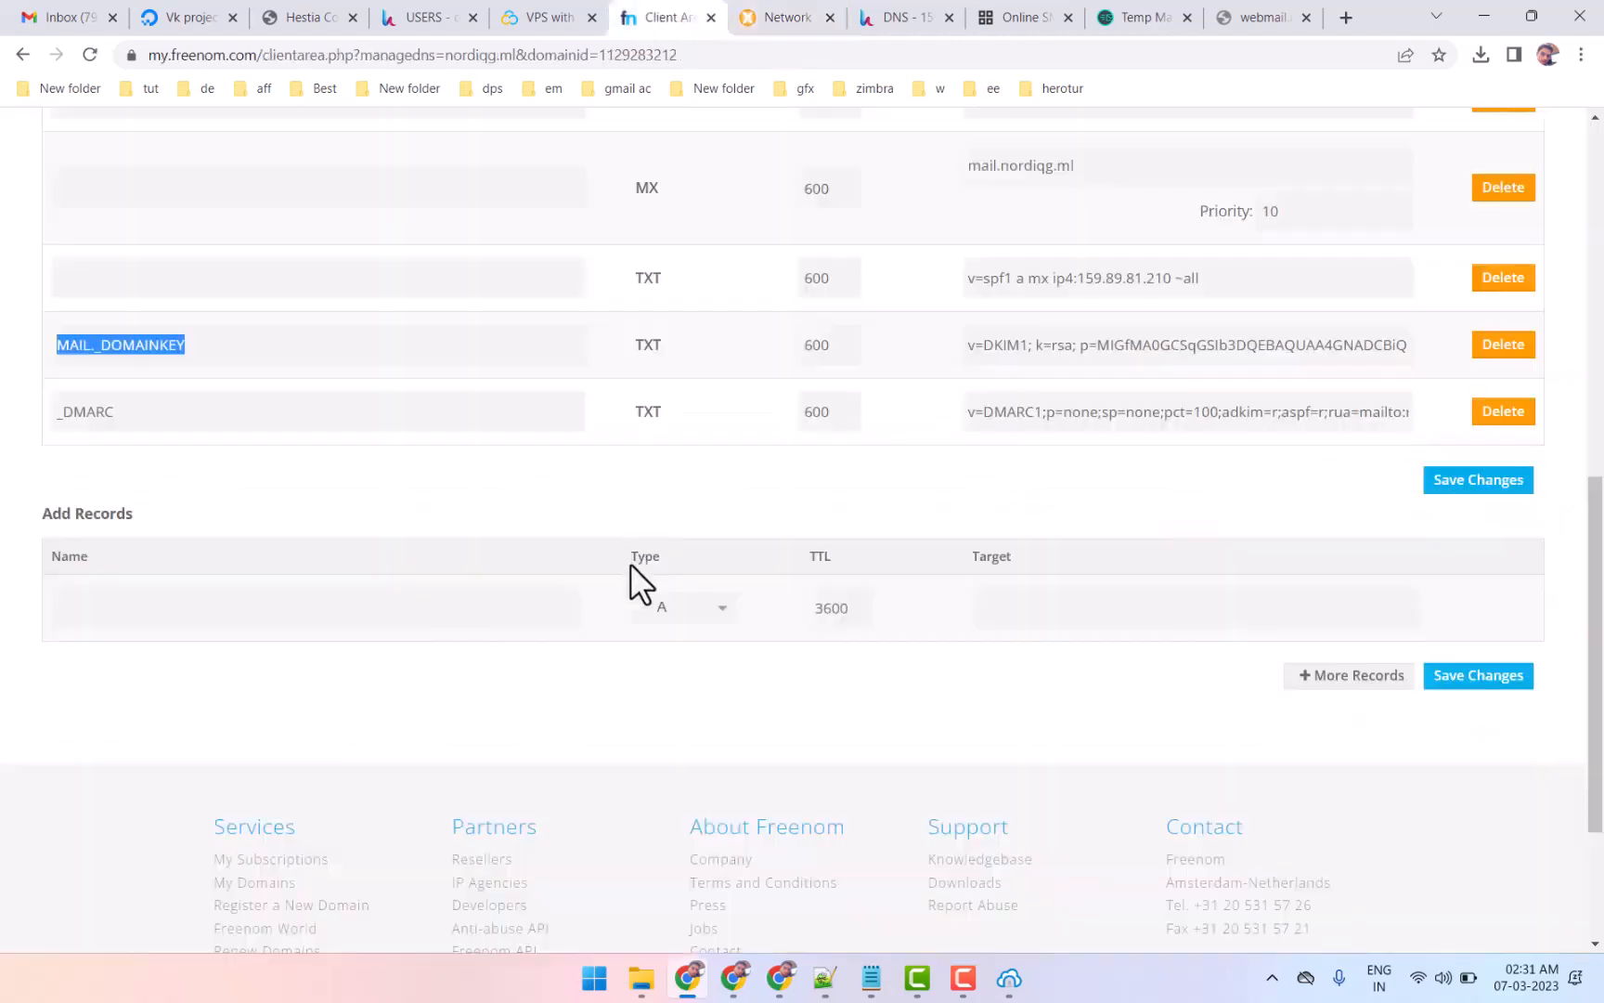
pyautogui.scroll(3, 785, 511)
pyautogui.click(786, 18)
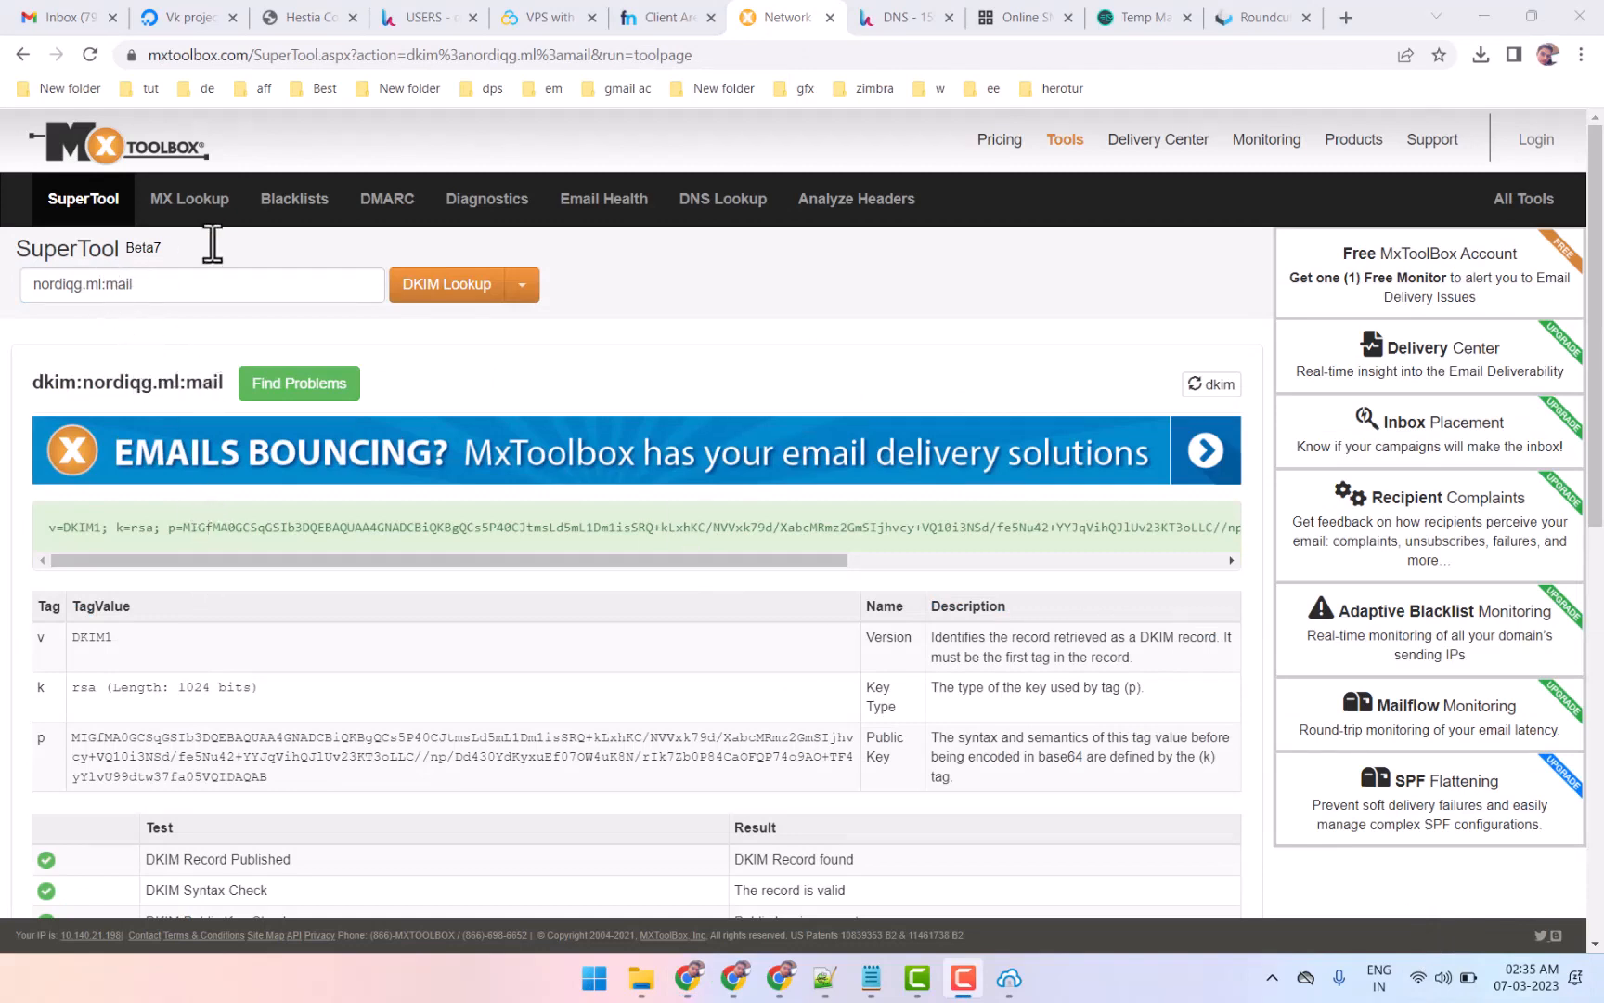
pyautogui.hotkey('ctrl', 'w')
# Reload webmail.nordiqg.ml and fill in the Roundcube username with the login email copied from SMTPer
pyautogui.click(416, 58)
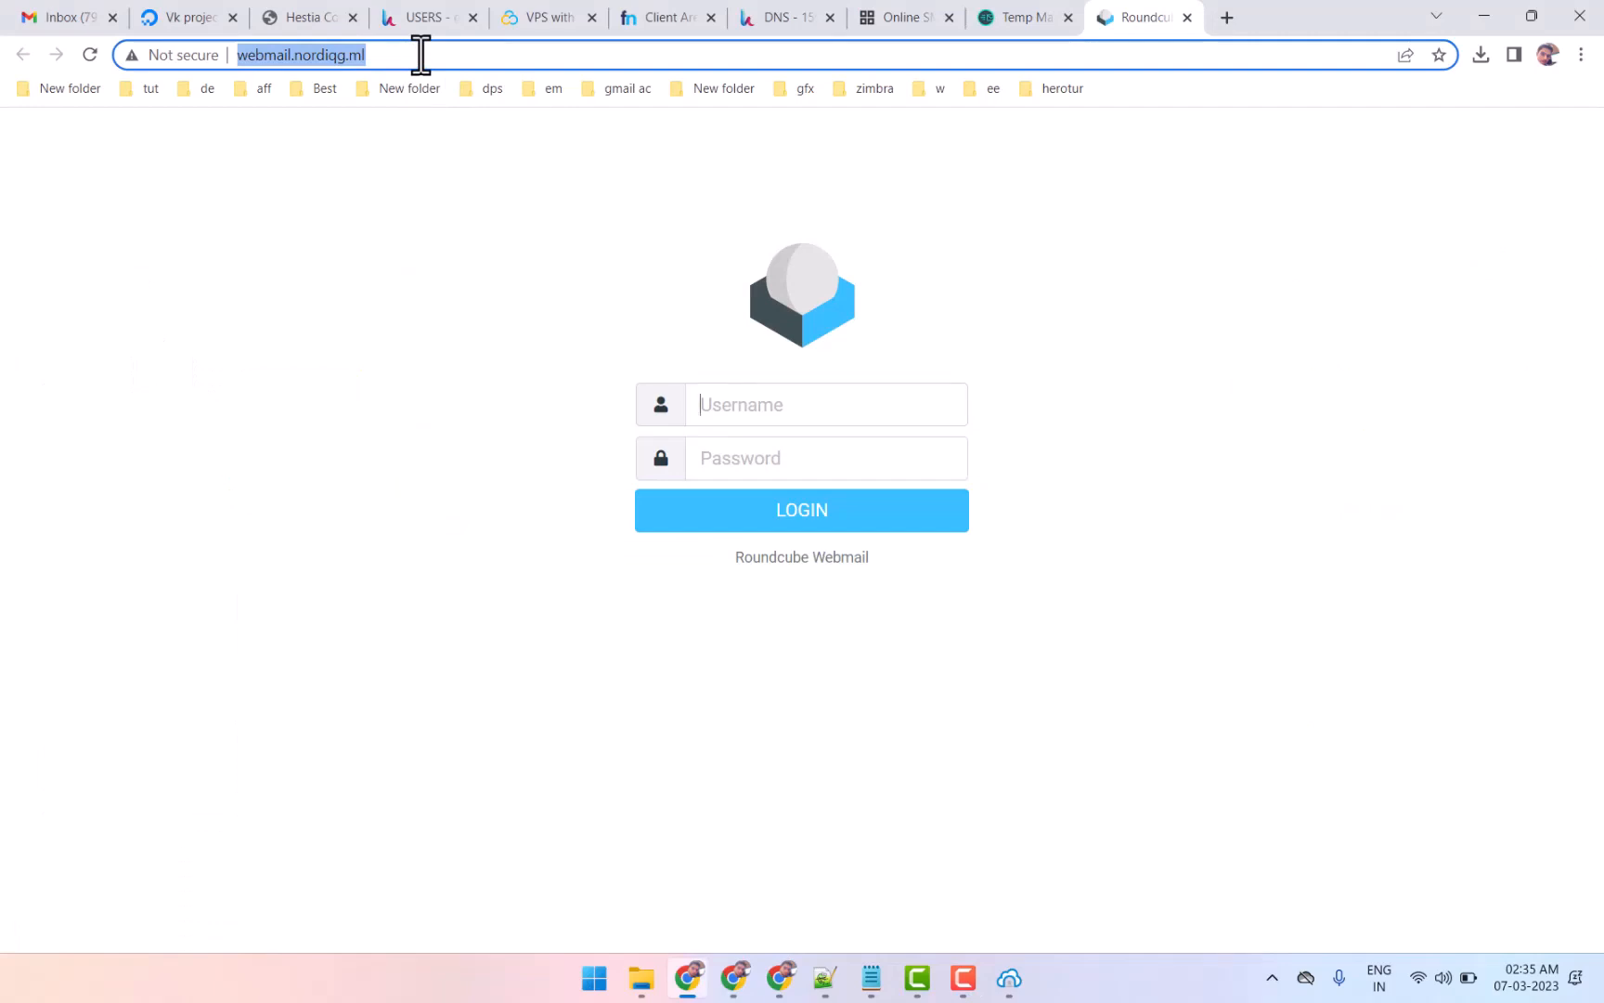
pyautogui.press('Return')
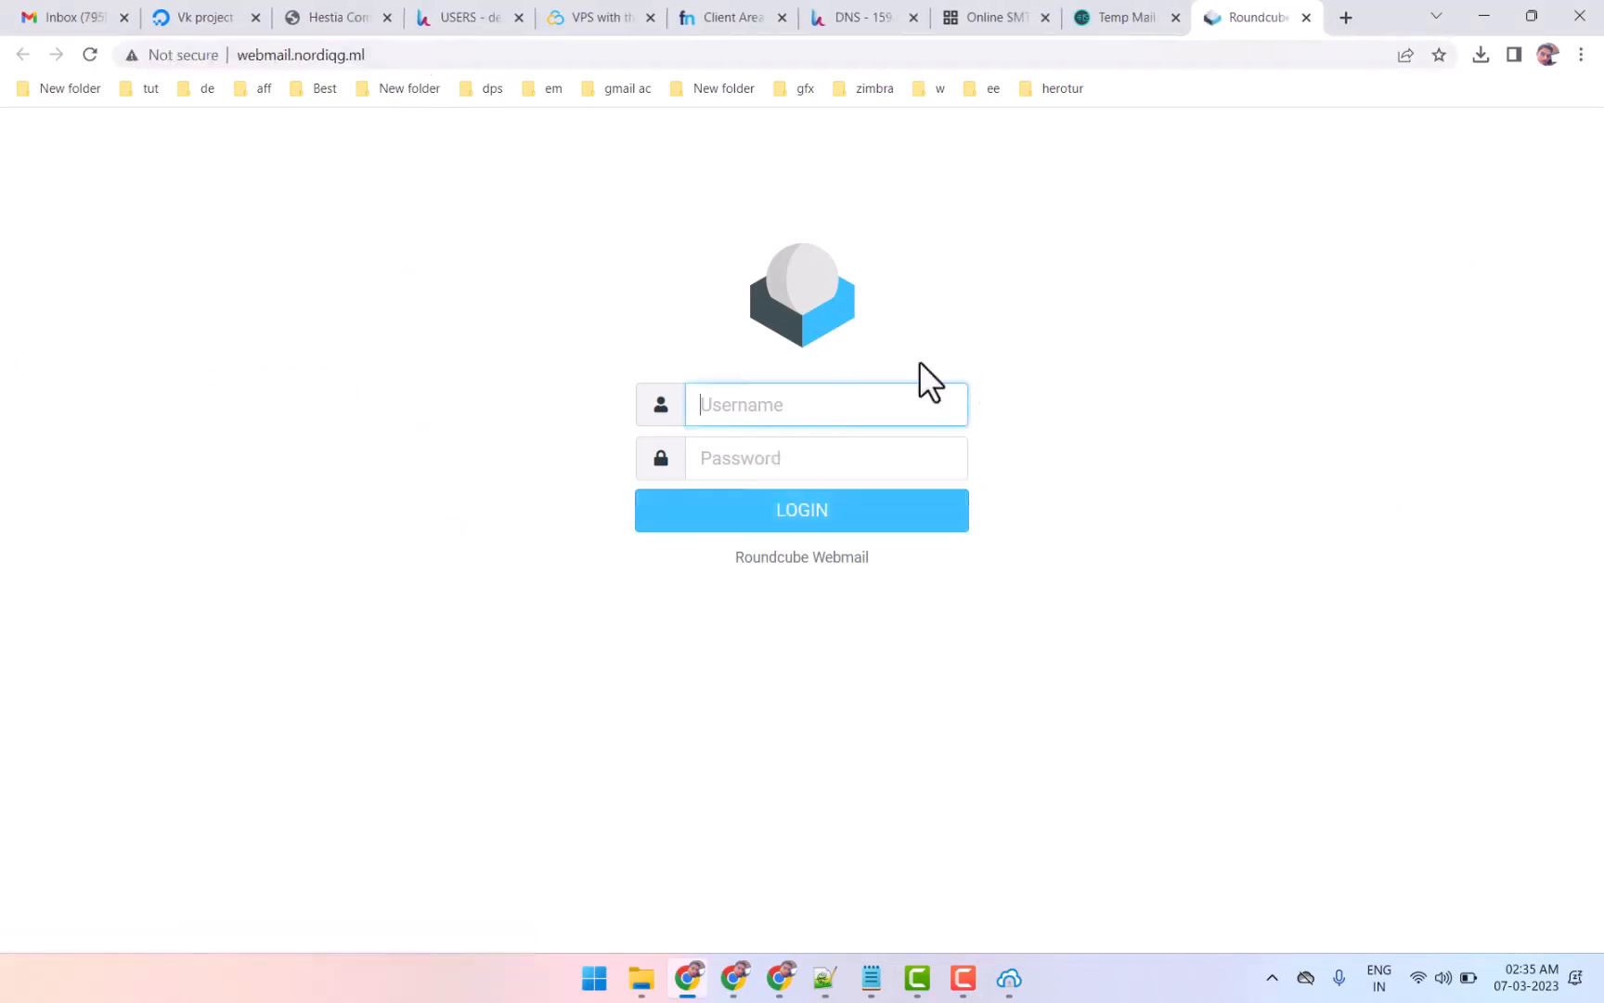
pyautogui.click(970, 17)
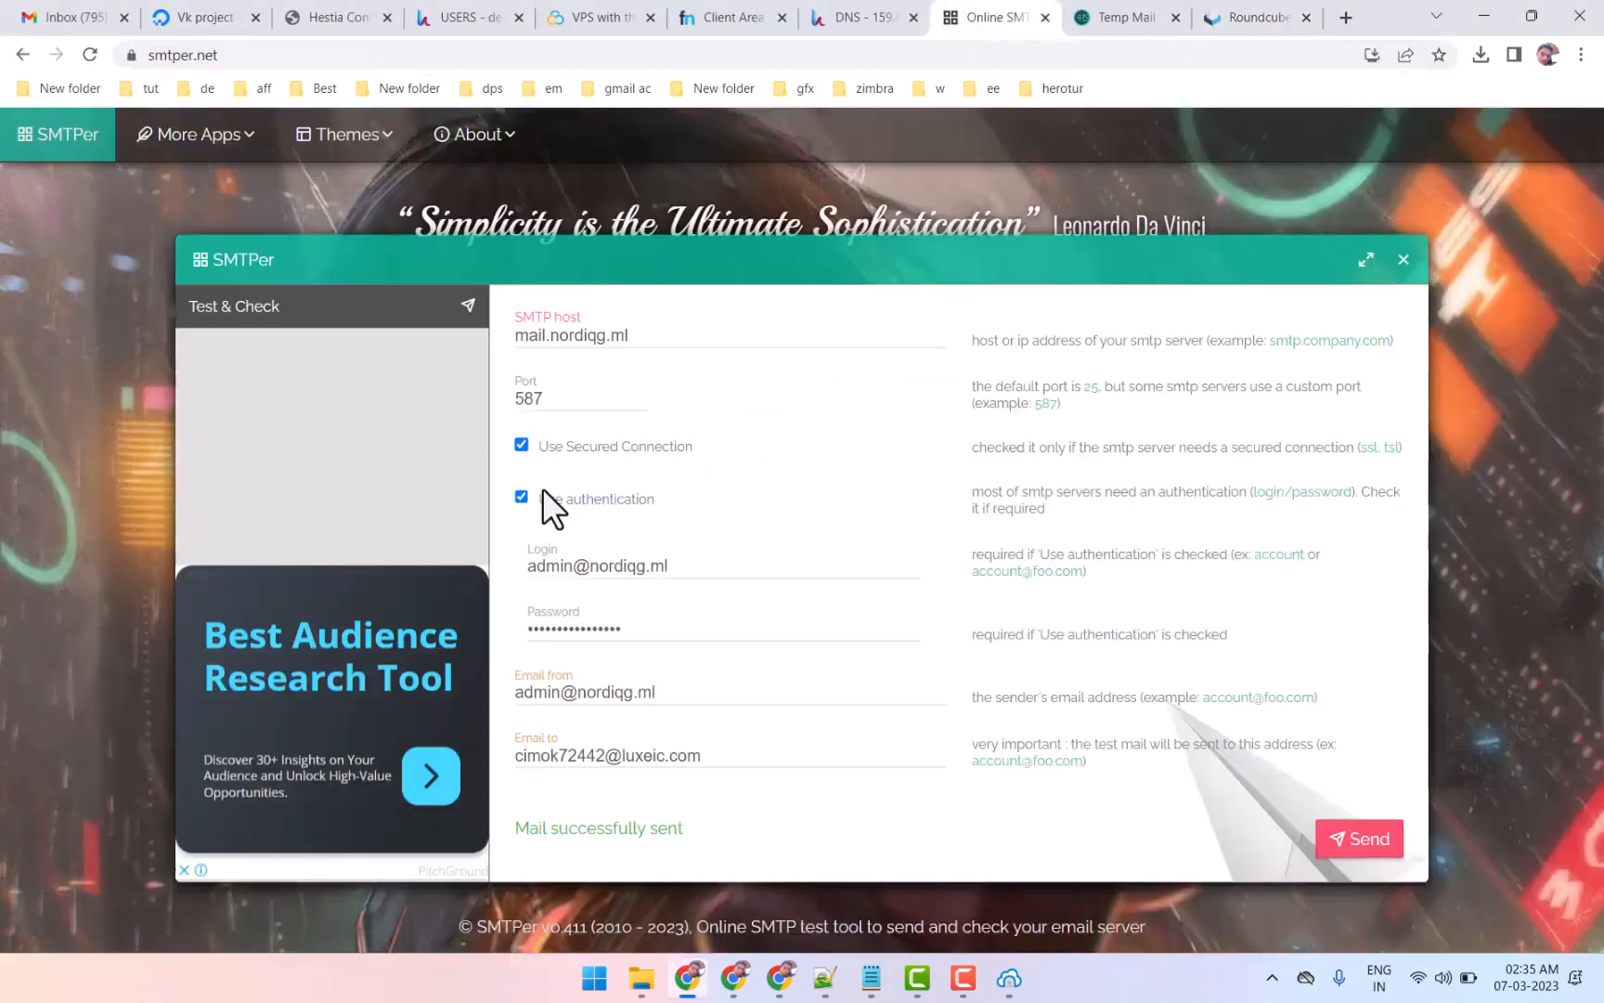
pyautogui.moveTo(699, 569); pyautogui.dragTo(512, 581)
pyautogui.hotkey('ctrl', 'c')
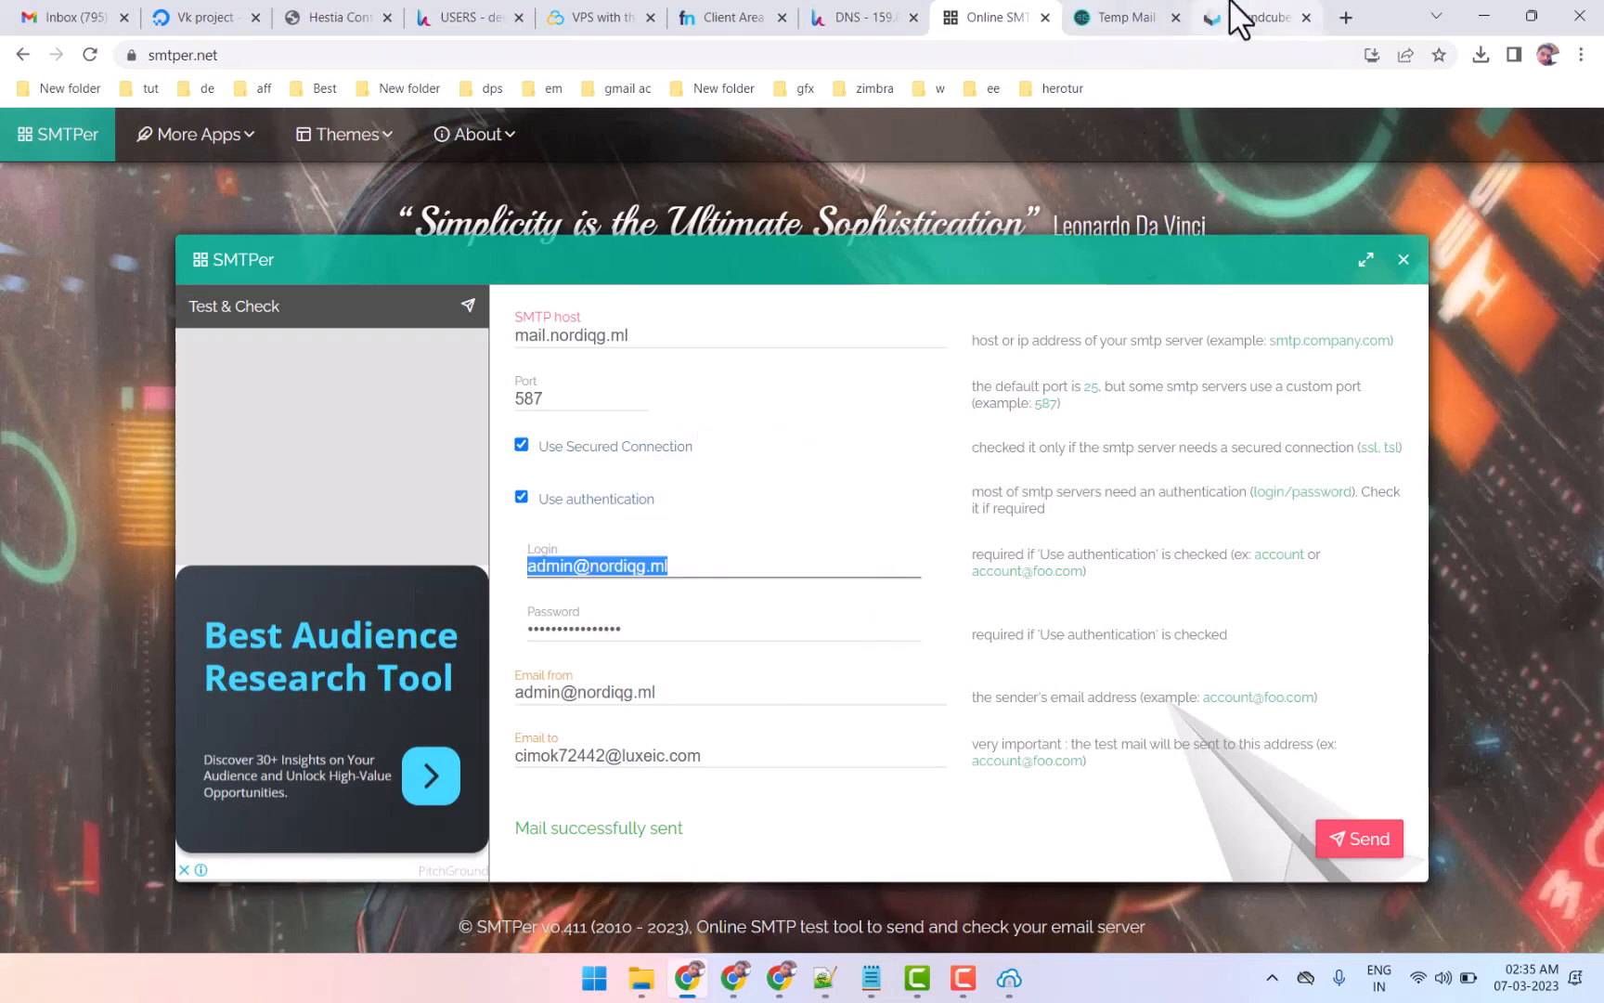
pyautogui.click(1240, 18)
pyautogui.hotkey('ctrl', 'v')
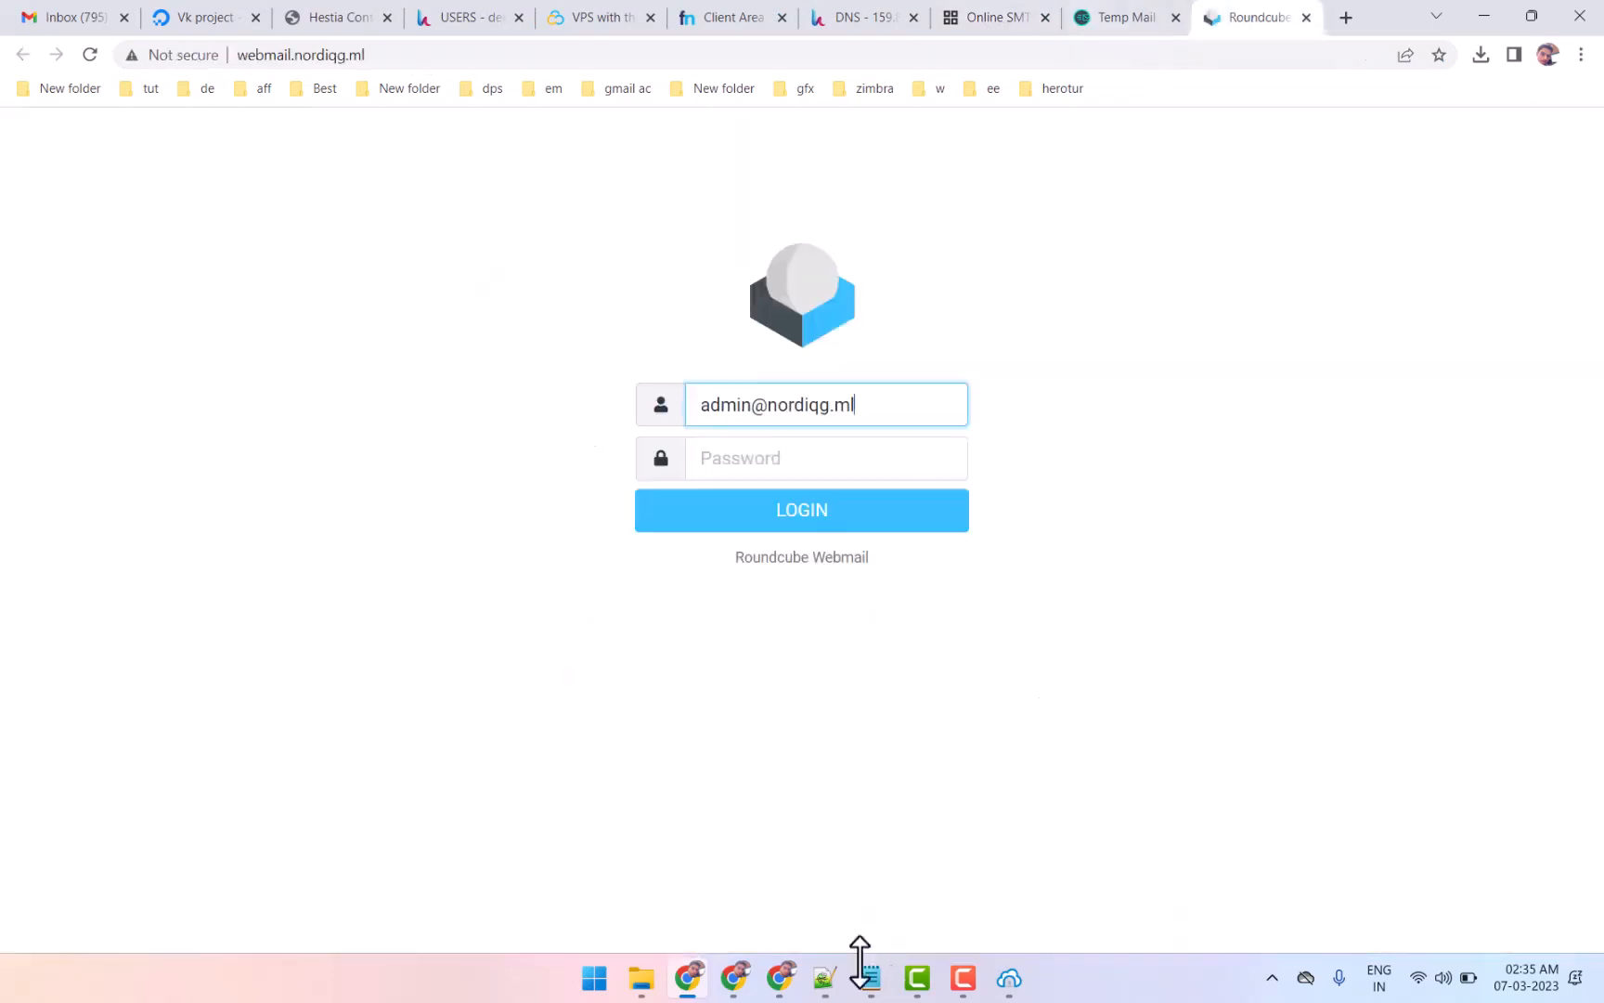
# Copy the mail account password from the saved notes, log in to Roundcube with it and dismiss the browser's offer to save the password
pyautogui.click(869, 982)
pyautogui.hotkey('ctrl', 'c')
pyautogui.click(687, 978)
pyautogui.click(781, 458)
pyautogui.hotkey('ctrl', 'v')
pyautogui.press('Return')
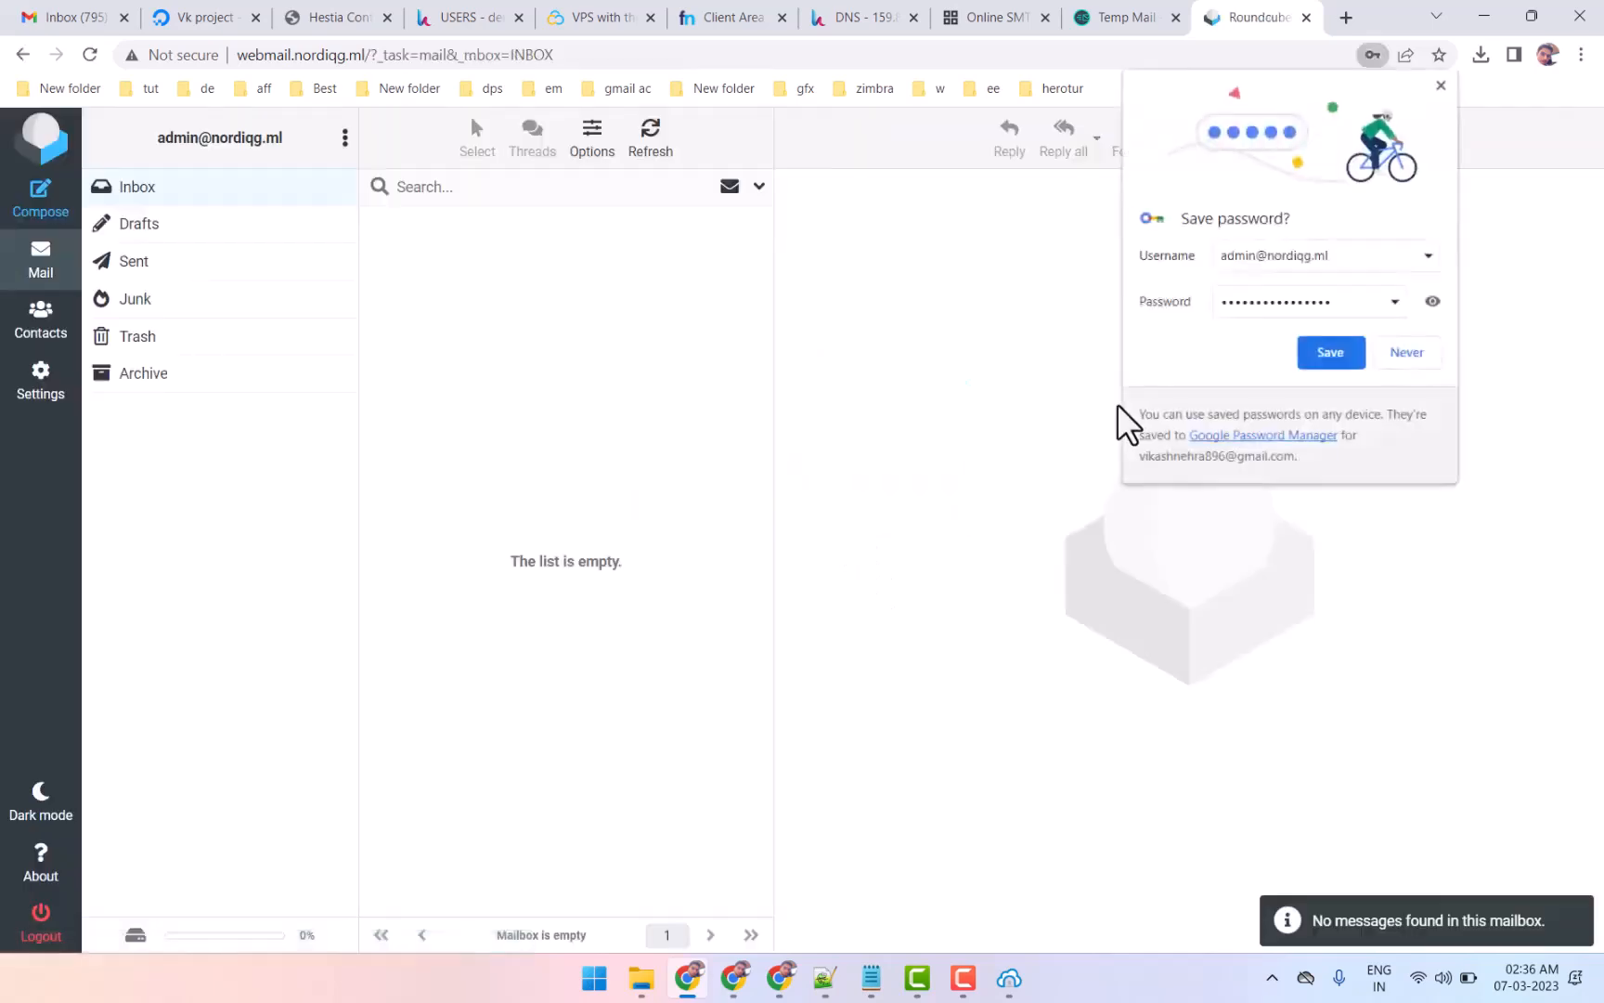
pyautogui.click(1442, 87)
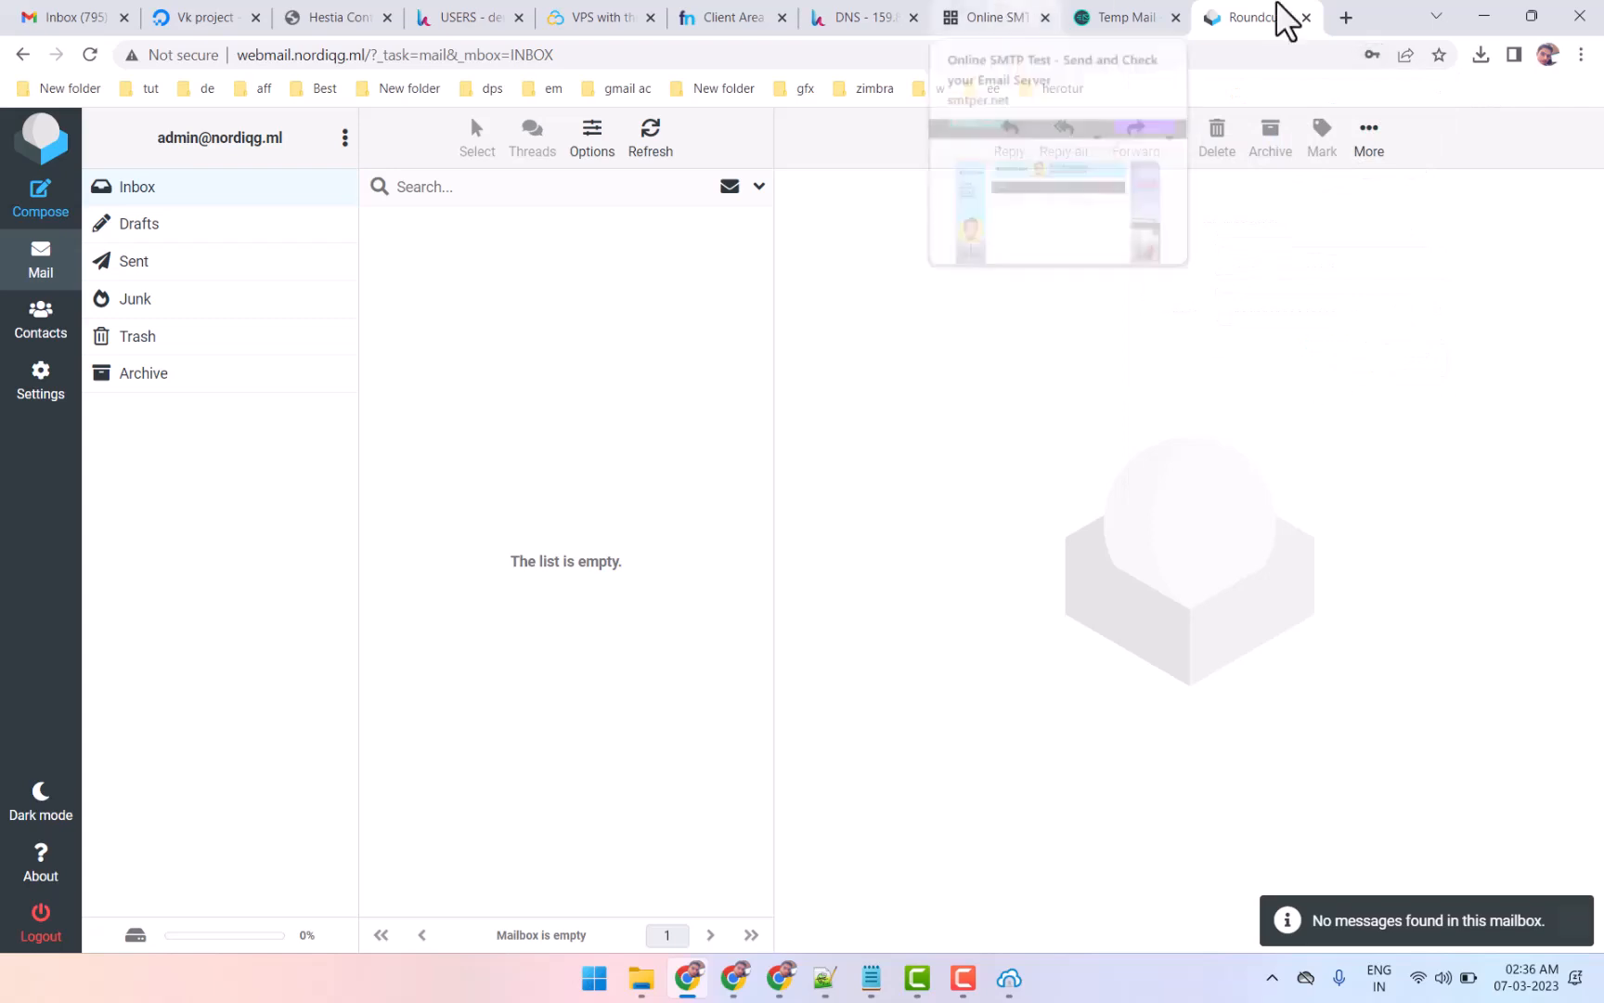
# Open mail-tester.com in a new browser tab and place that tab beside the SMTPer one
pyautogui.click(1348, 15)
pyautogui.write('ma')
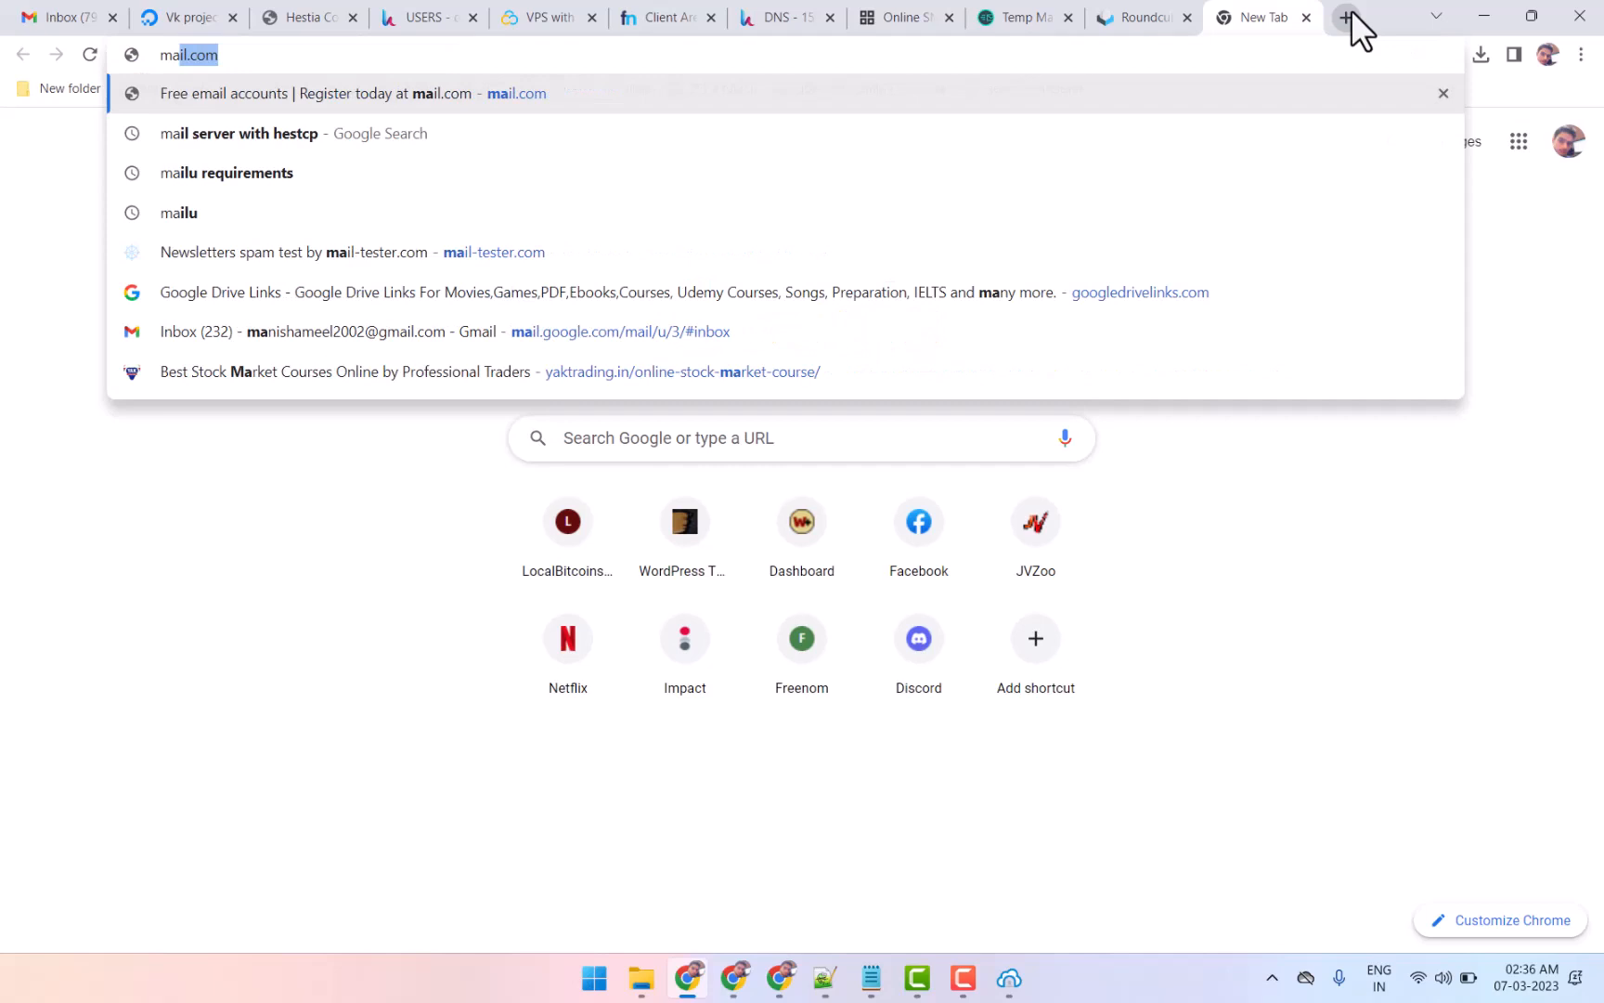
pyautogui.click(743, 262)
pyautogui.moveTo(1252, 28); pyautogui.dragTo(1016, 19)
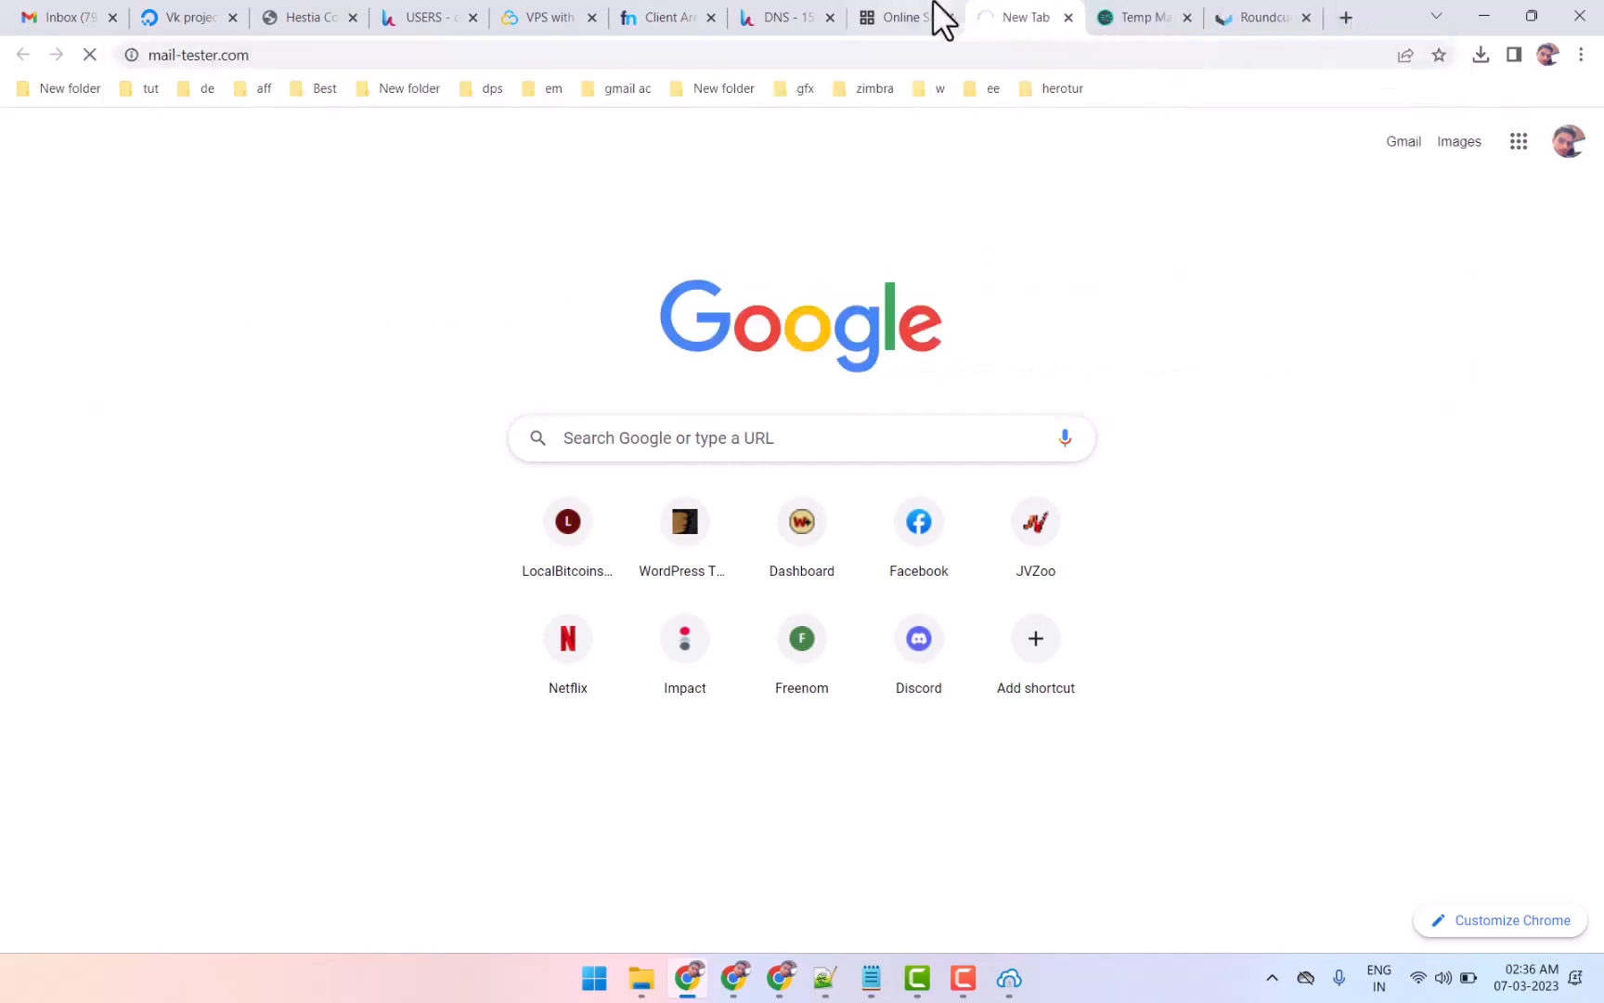
pyautogui.click(929, 18)
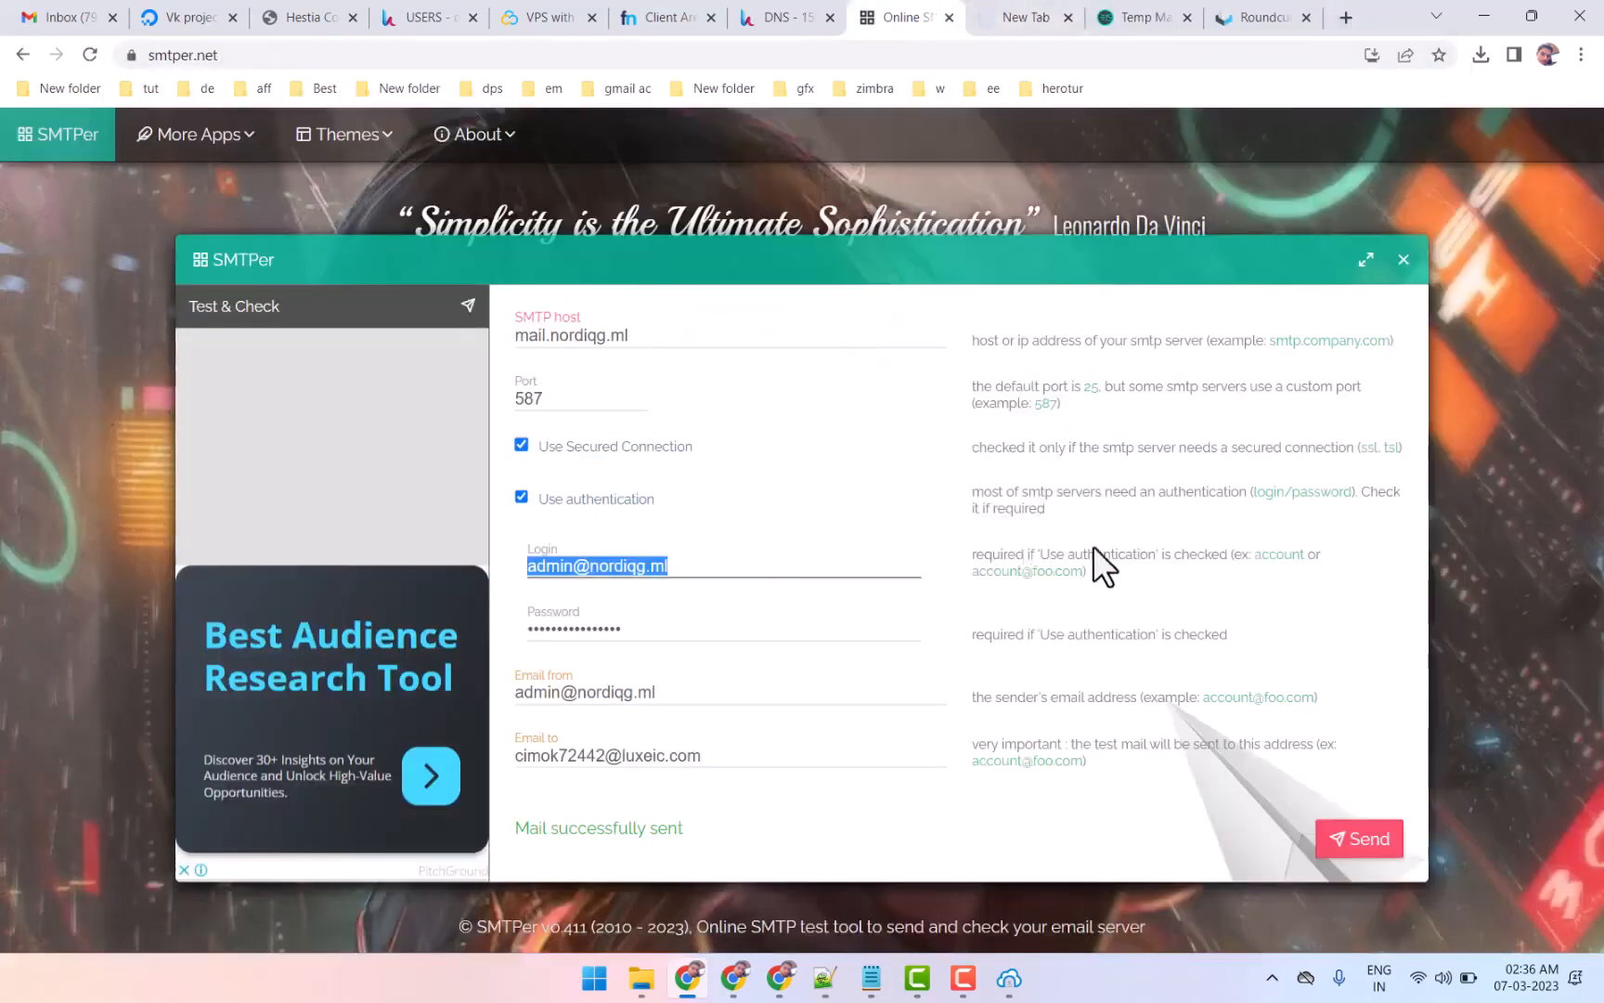
pyautogui.click(1039, 21)
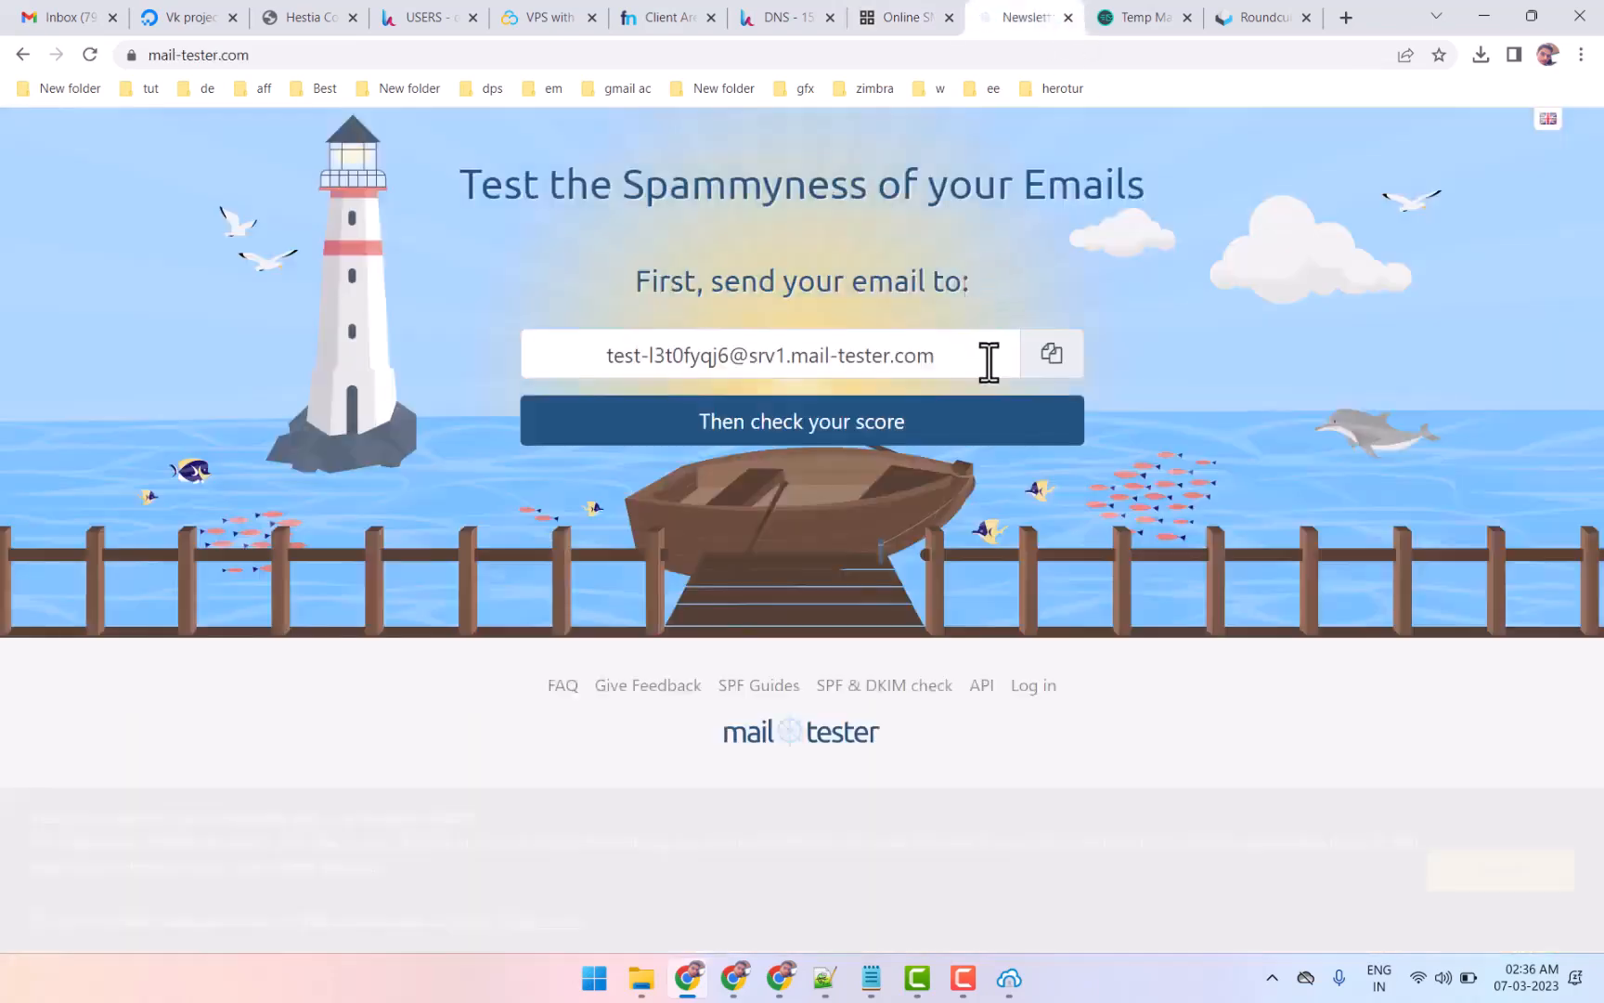
# Copy the mail-tester test address into SMTPer as the recipient, send the test mail and return to mail-tester
pyautogui.click(1052, 354)
pyautogui.click(1052, 354)
pyautogui.click(887, 17)
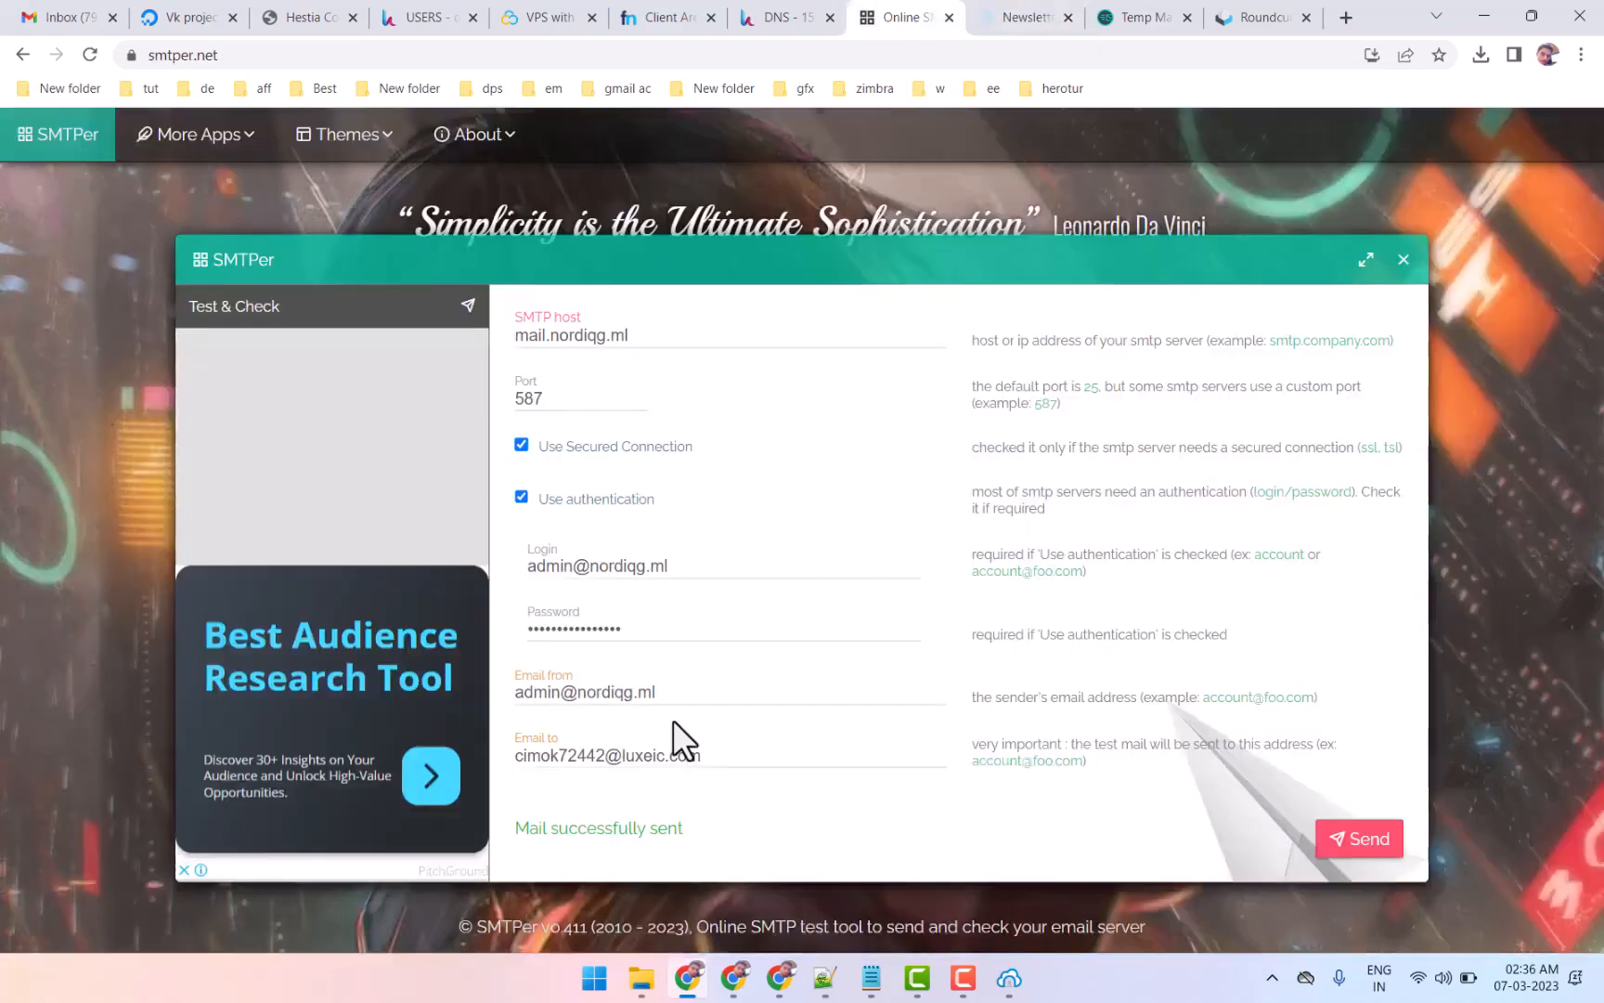
pyautogui.tripleClick(723, 755)
pyautogui.hotkey('ctrl', 'v')
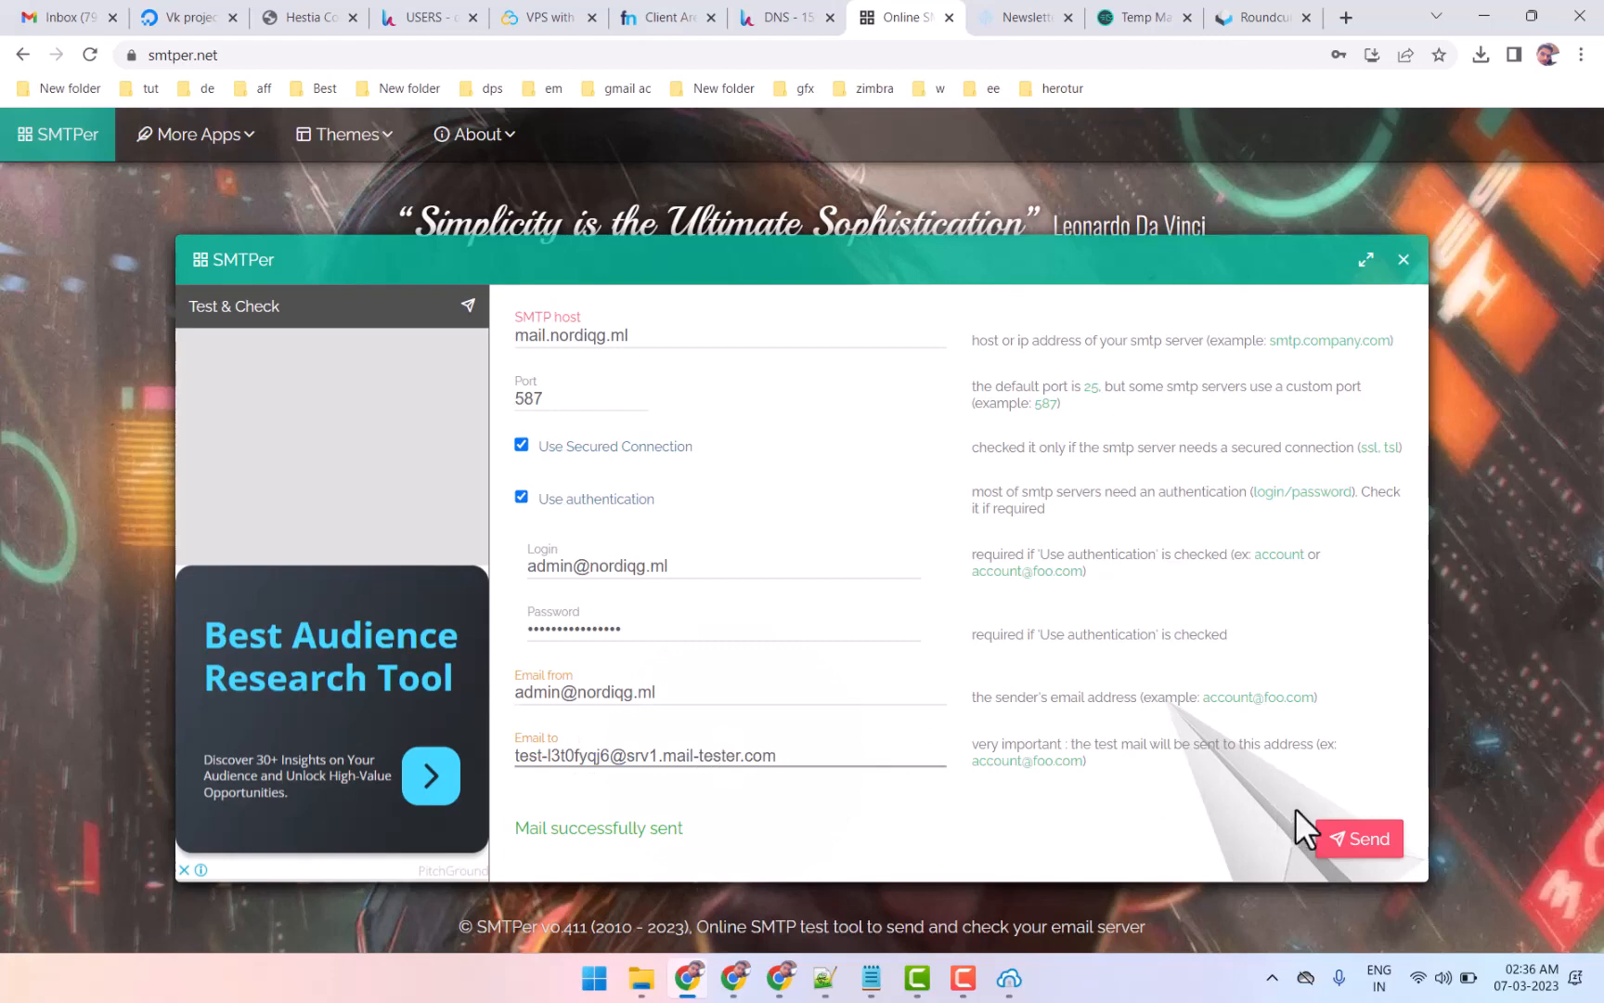
pyautogui.click(1362, 840)
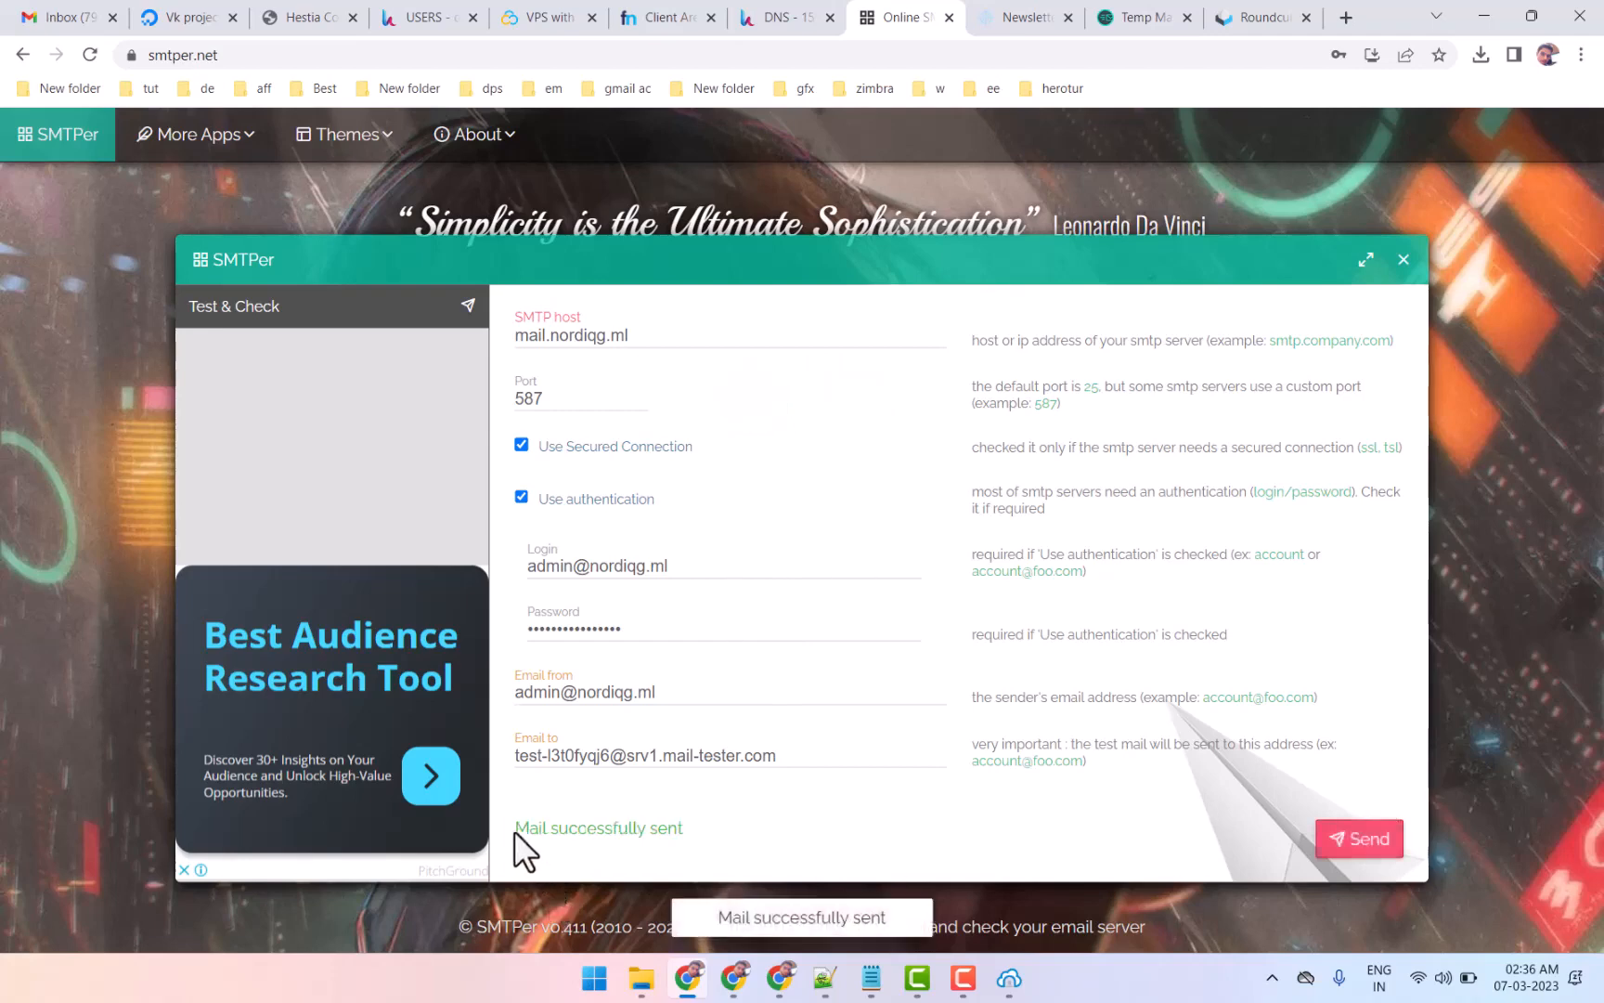
pyautogui.moveTo(513, 829); pyautogui.dragTo(746, 833)
pyautogui.click(1012, 18)
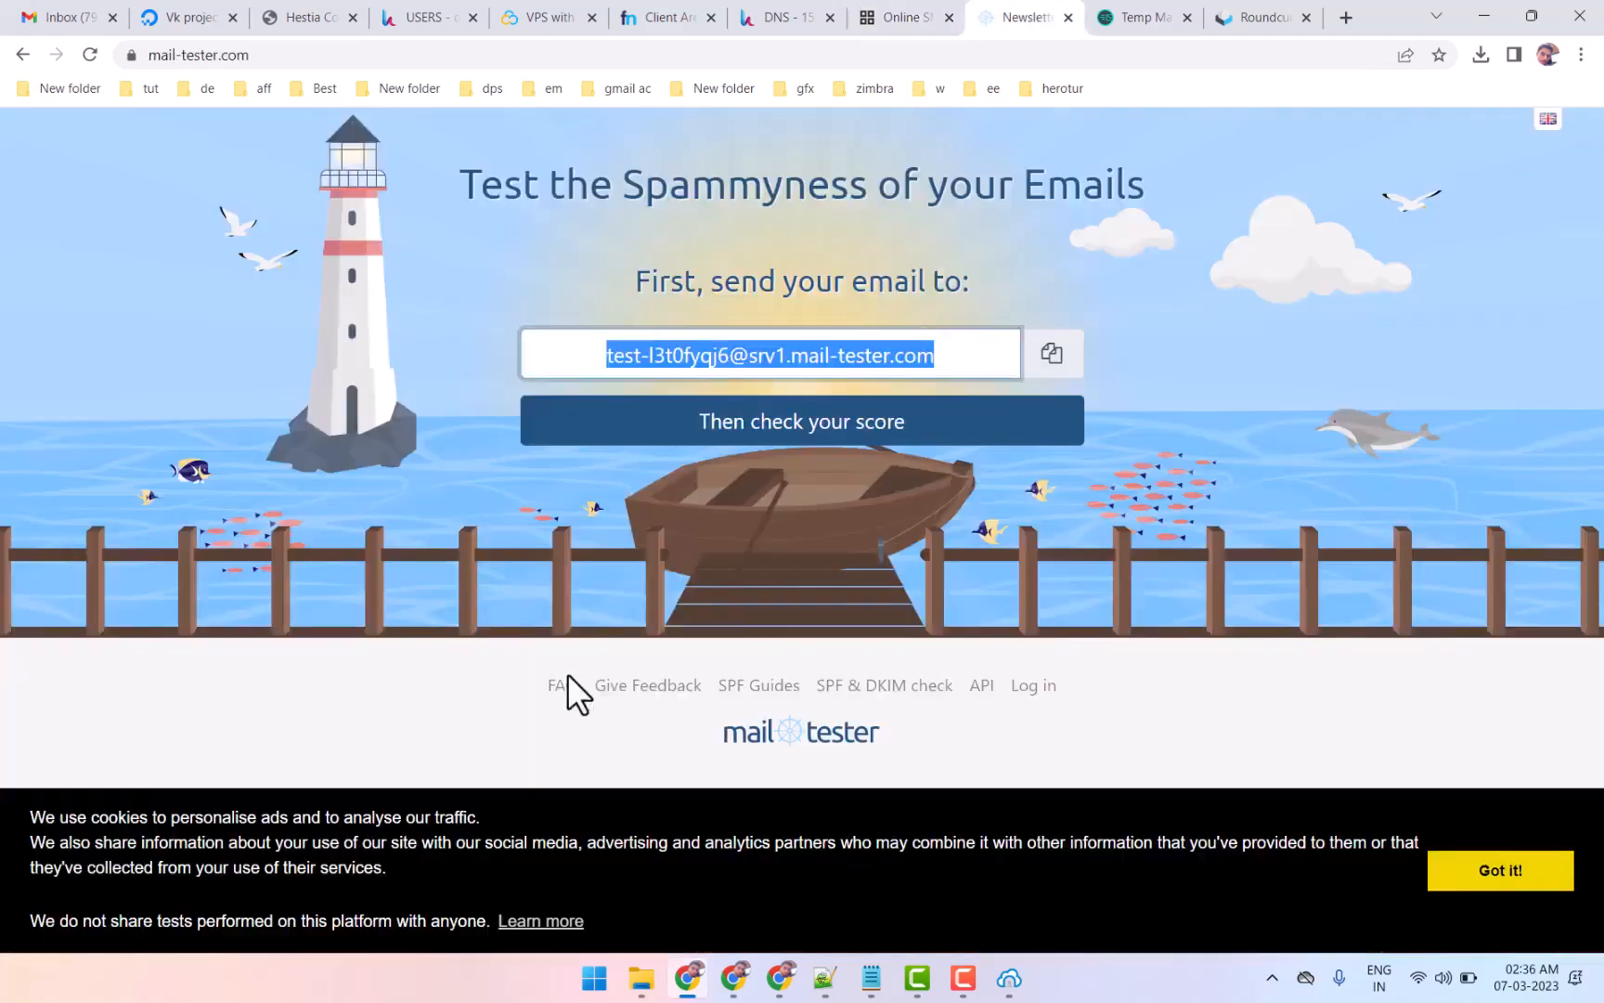
# Check the mail-tester spam score of the sent mail and review the individual checks in its report
pyautogui.click(752, 433)
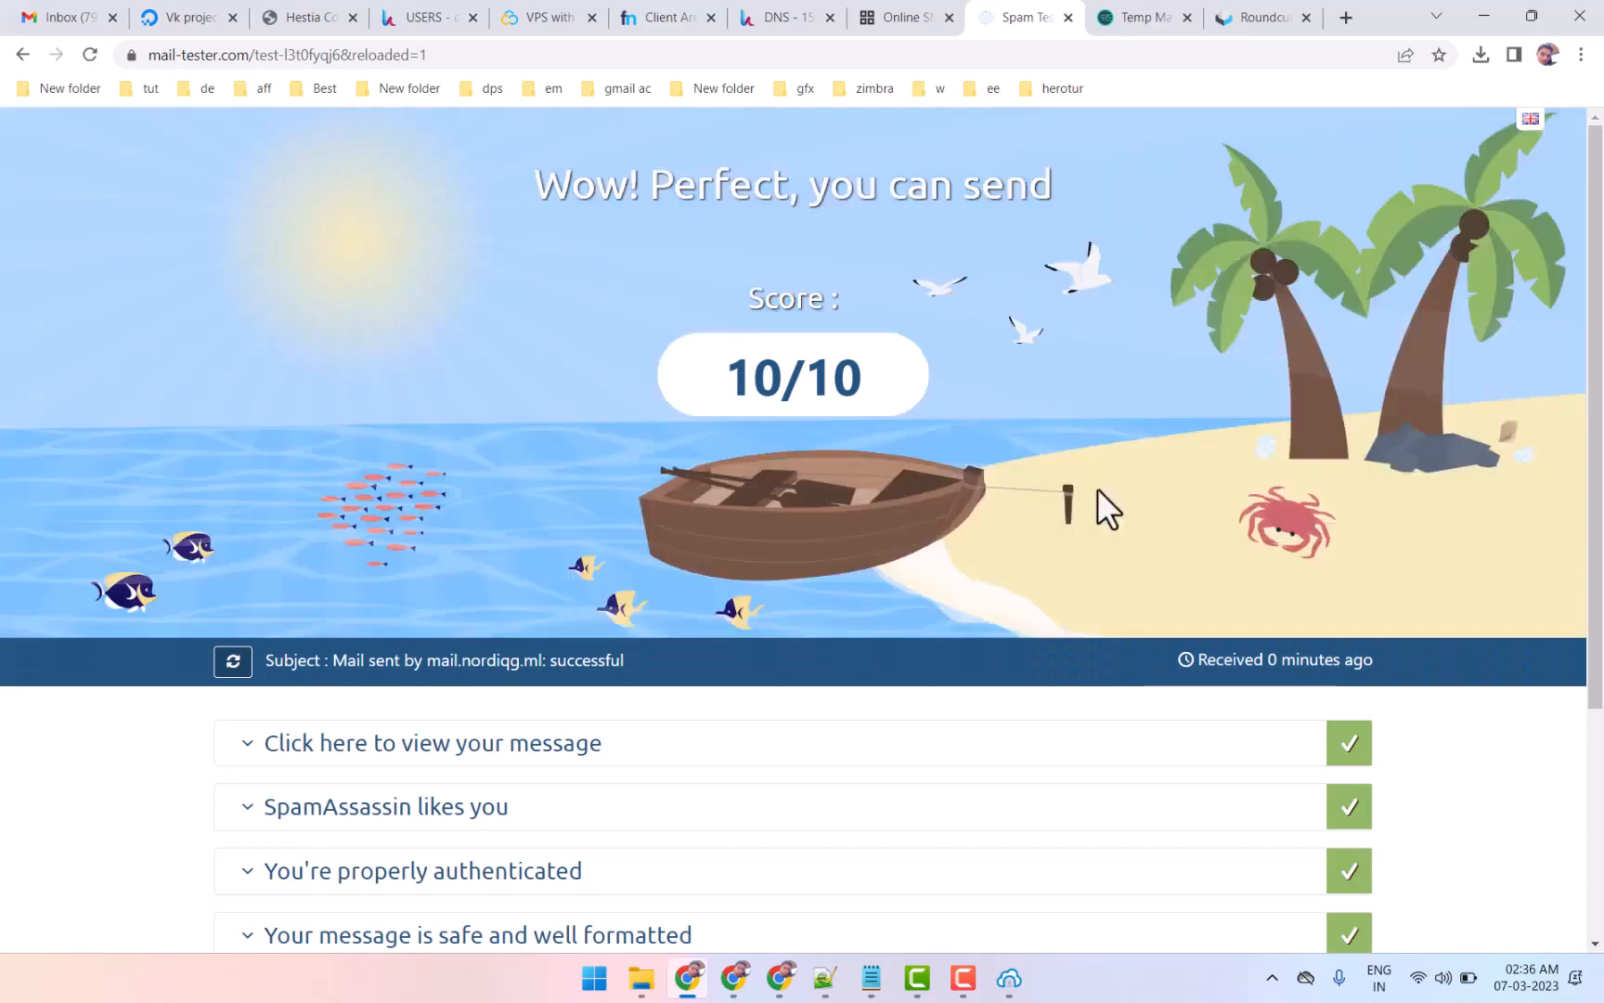
pyautogui.tripleClick(813, 376)
pyautogui.scroll(-4, 949, 555)
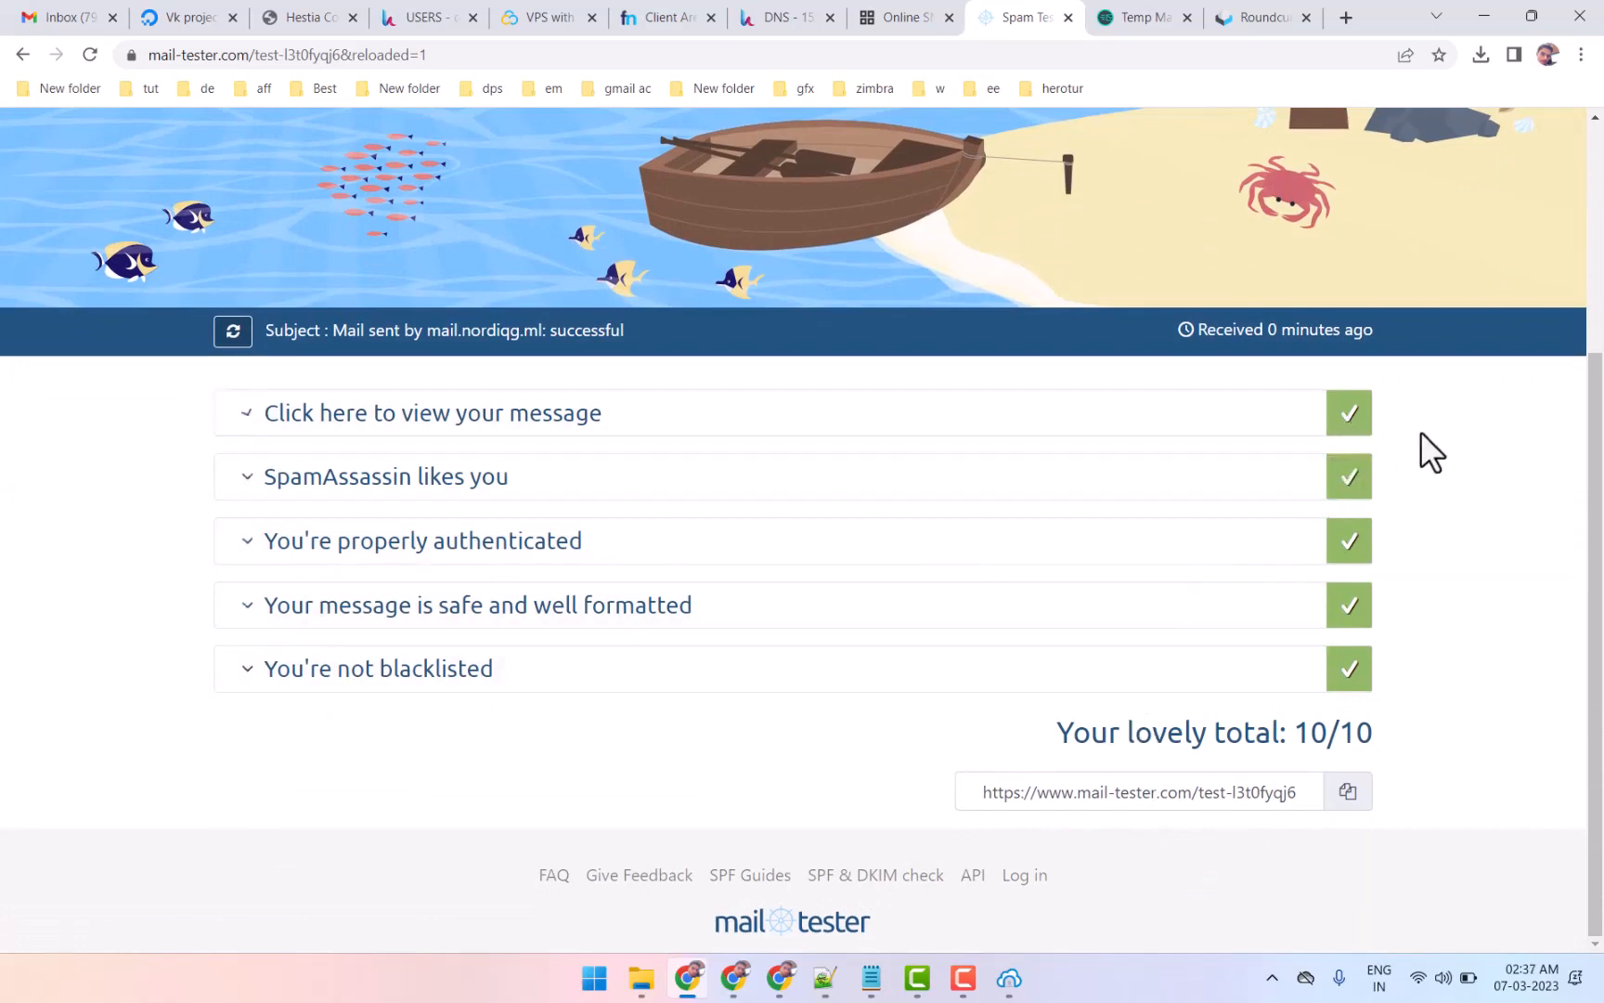
pyautogui.scroll(4, 1139, 167)
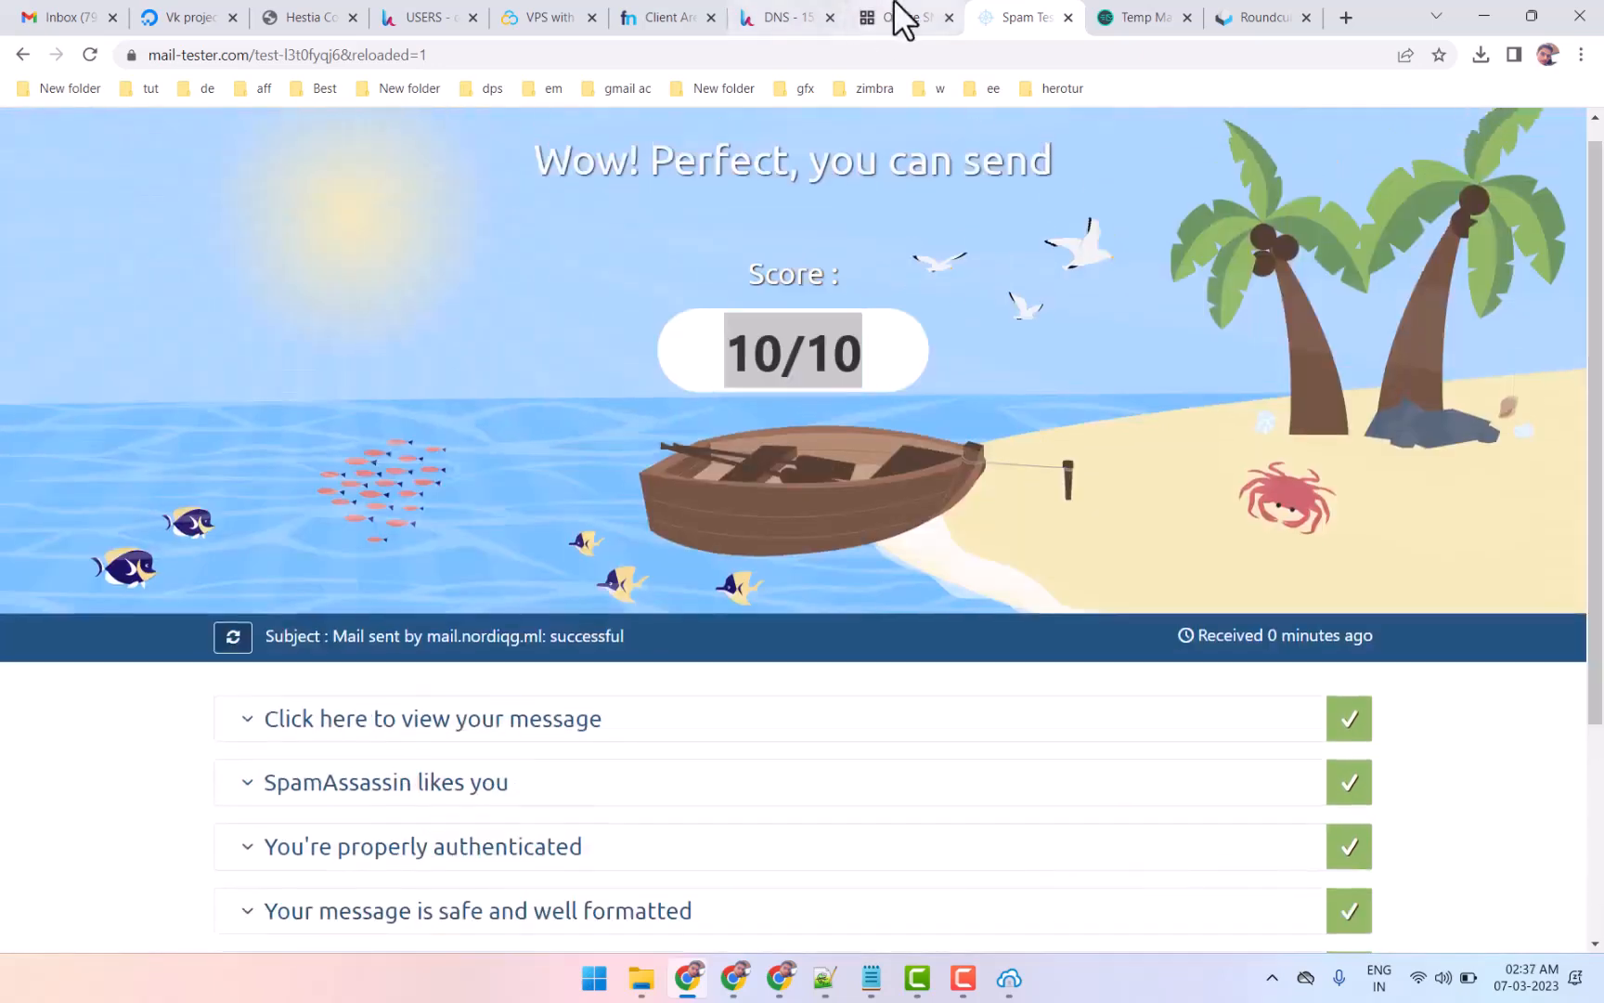
# Return to SMTPer, set the recipient to the personal Gmail address and send another test mail
pyautogui.click(900, 16)
pyautogui.tripleClick(655, 754)
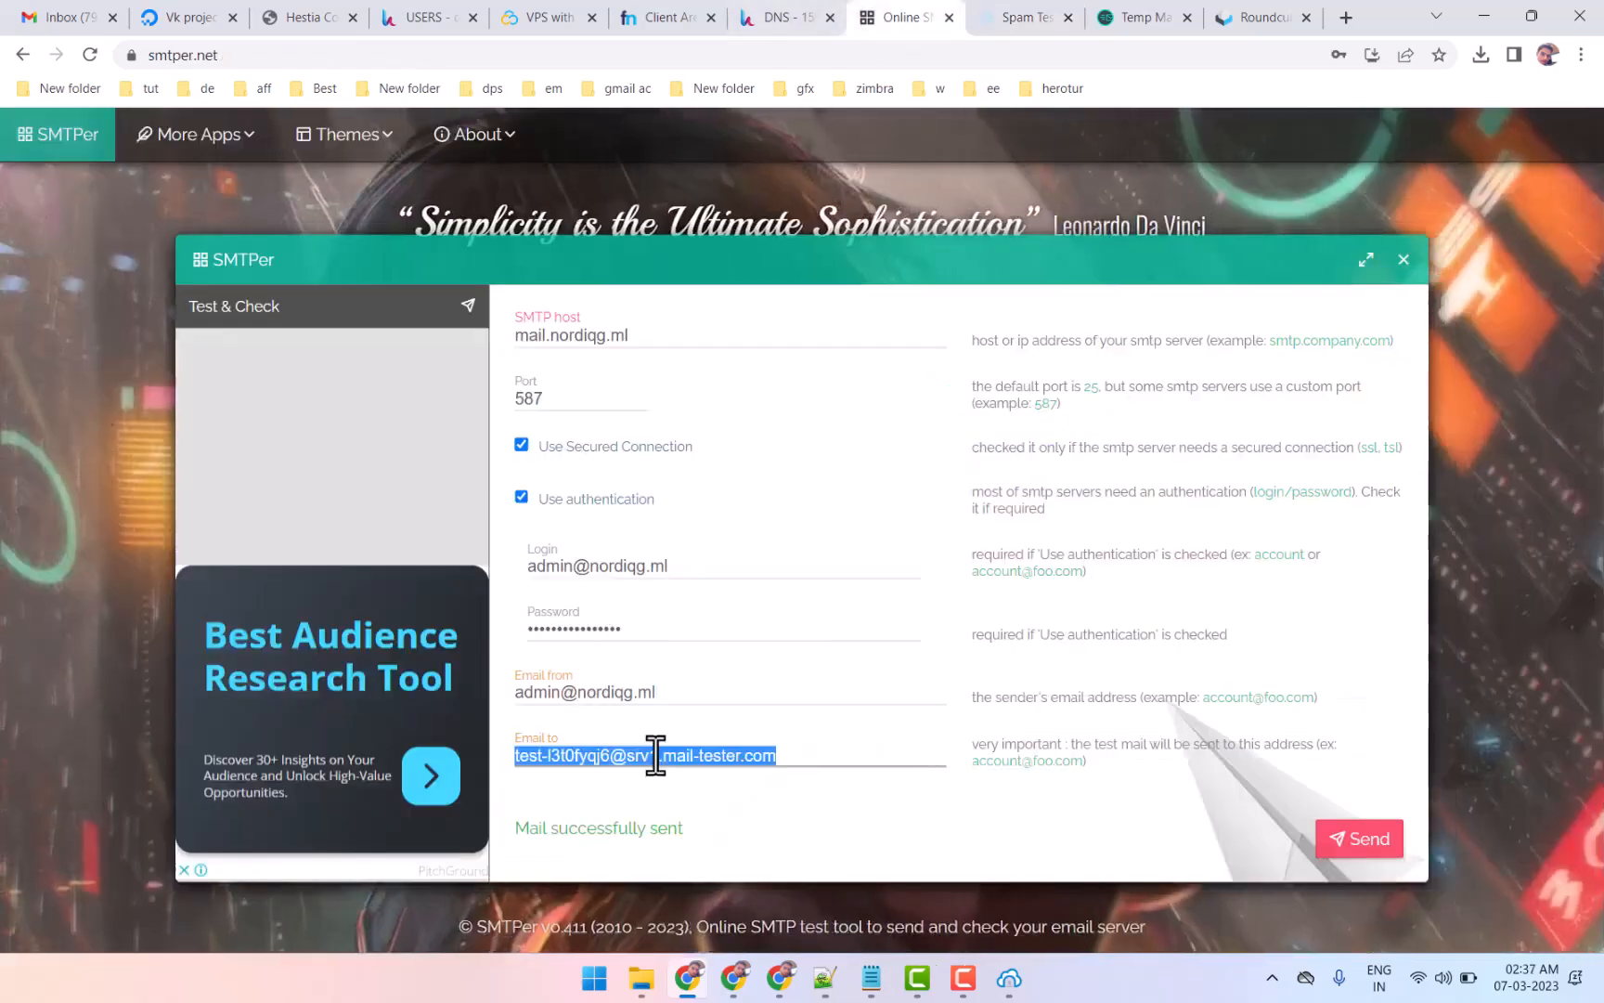
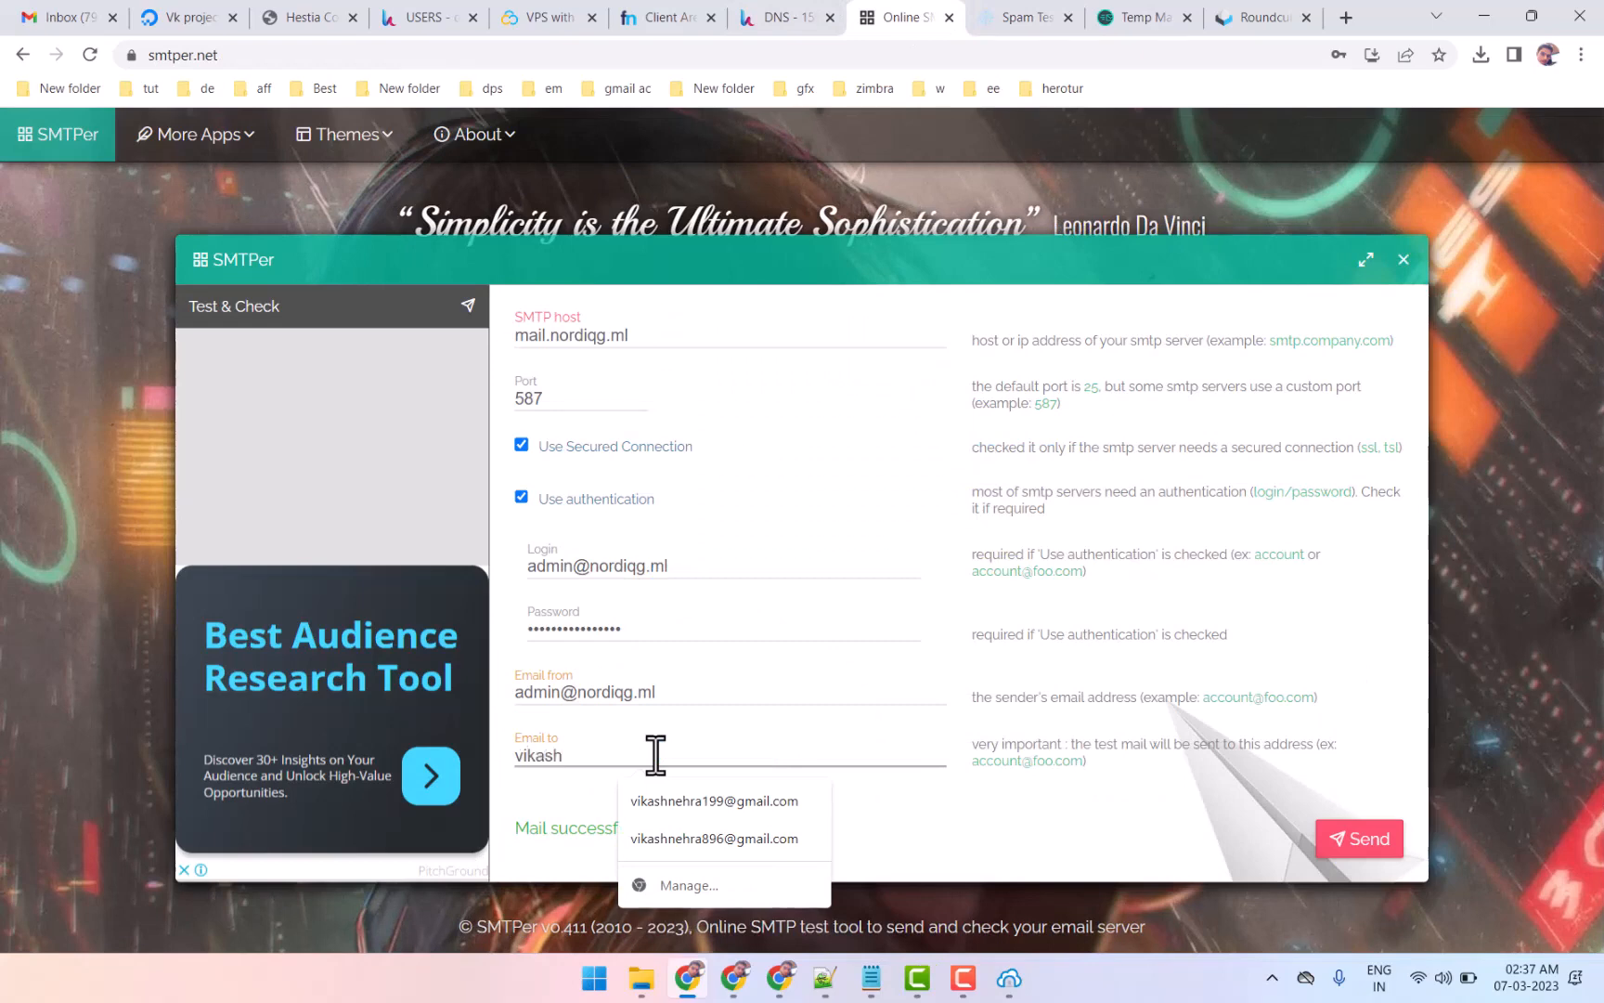
pyautogui.click(673, 800)
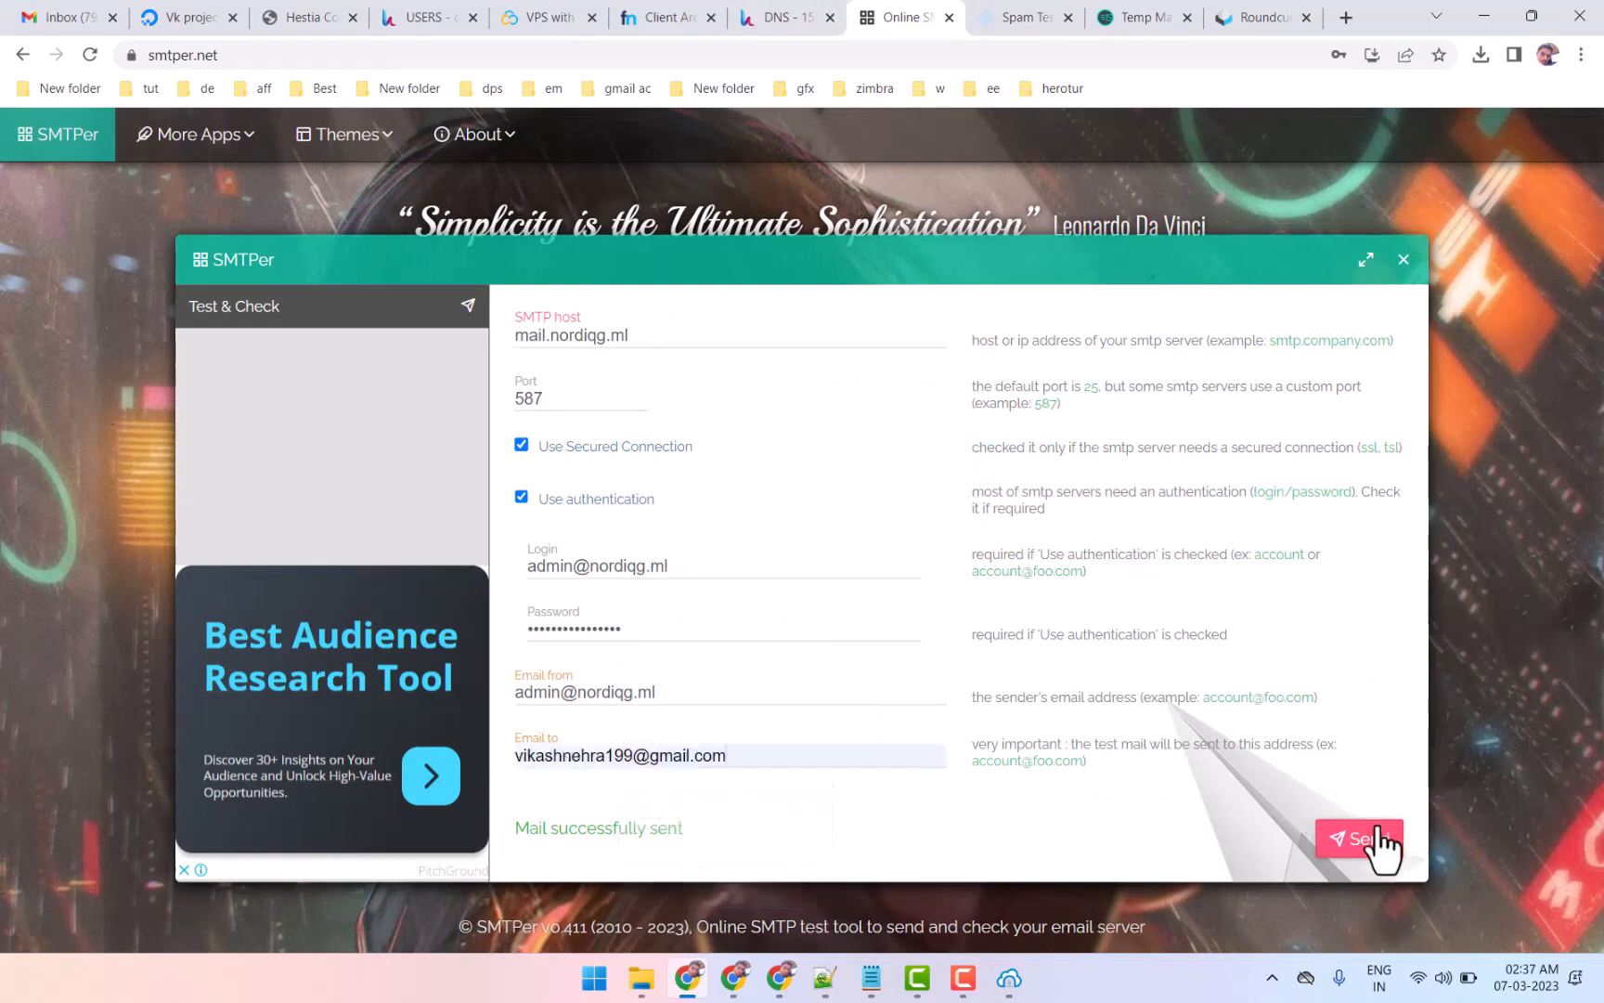
pyautogui.click(1378, 840)
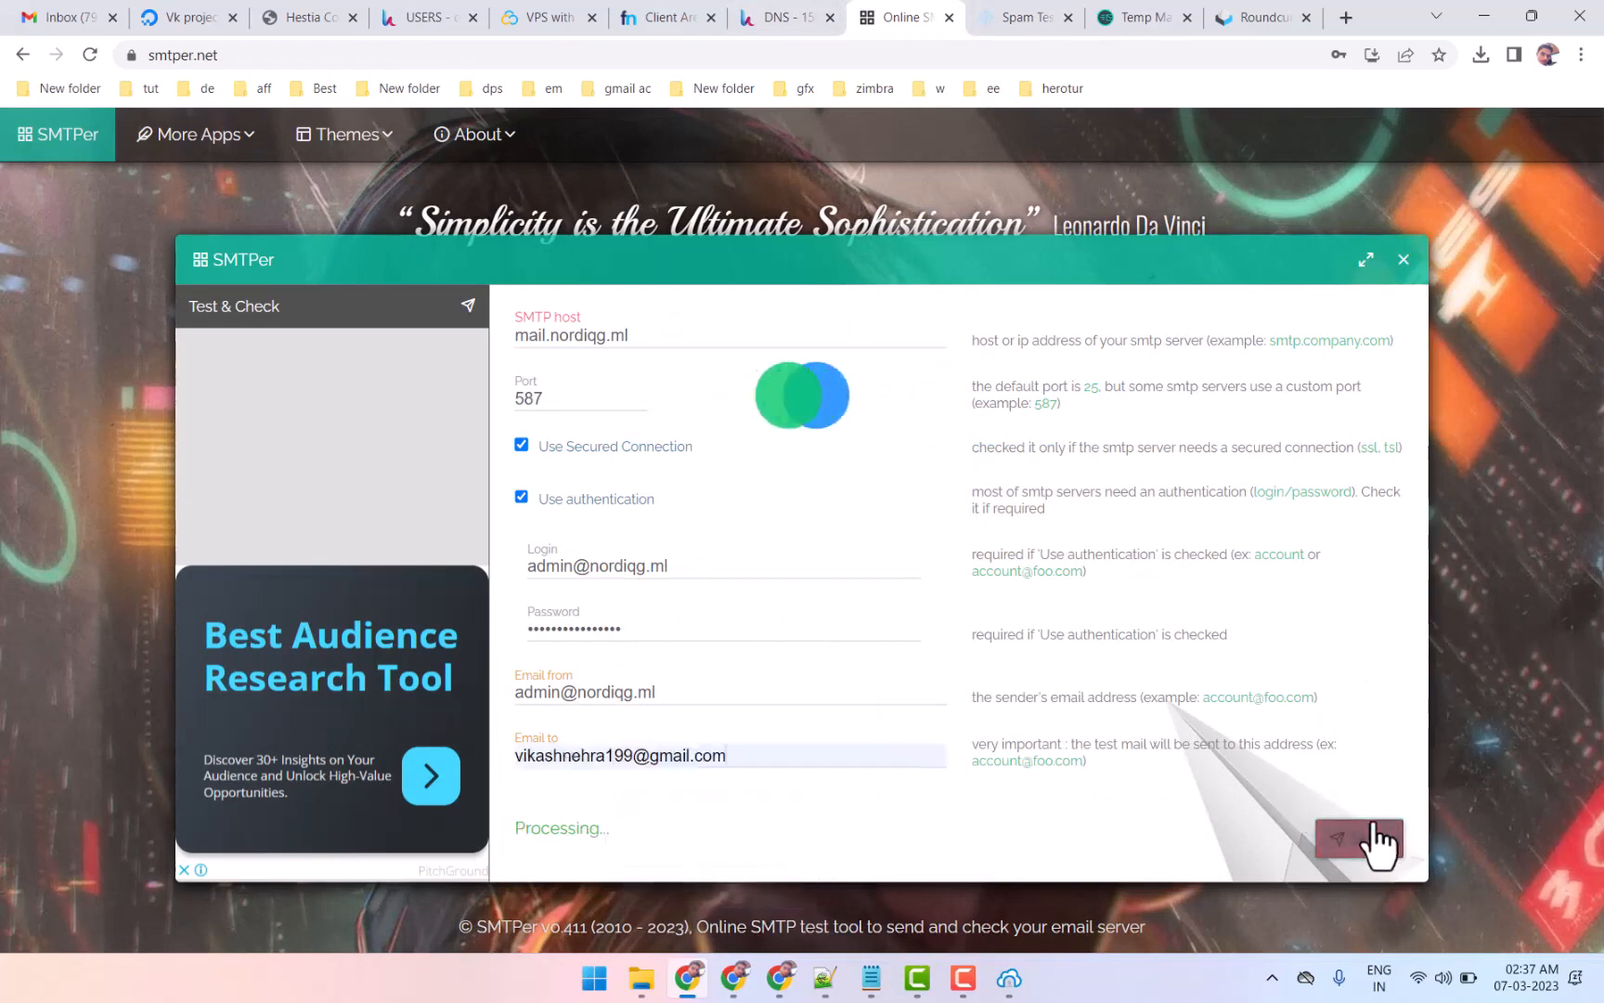
pyautogui.click(1249, 18)
pyautogui.click(908, 21)
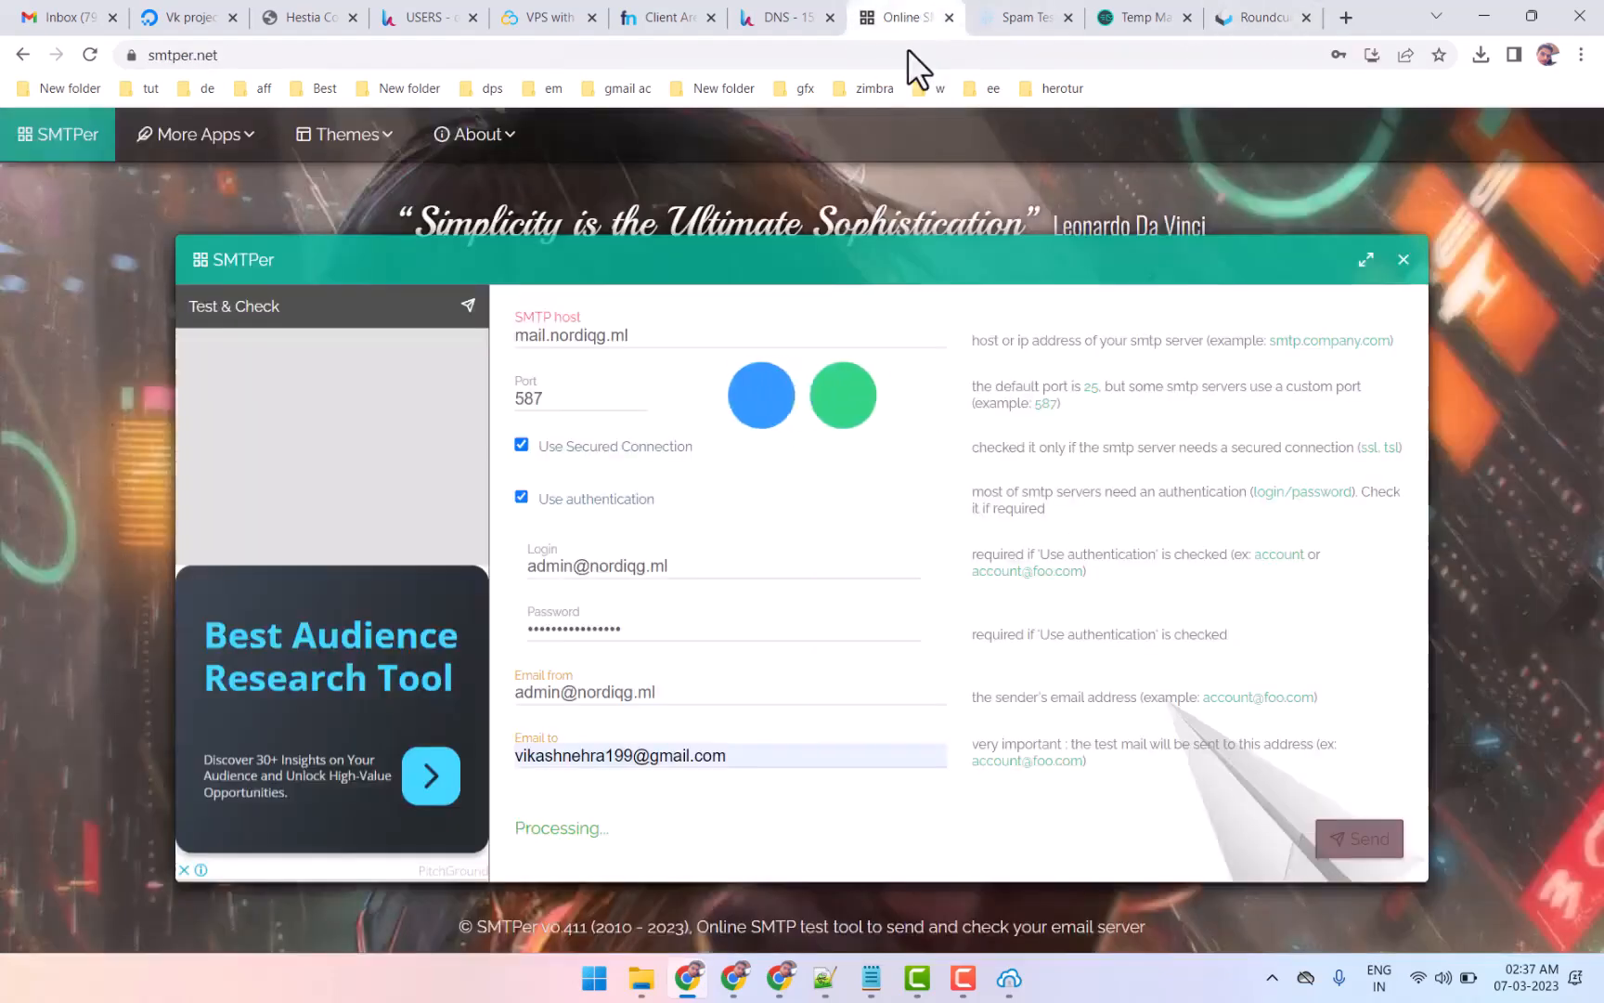
pyautogui.click(1267, 17)
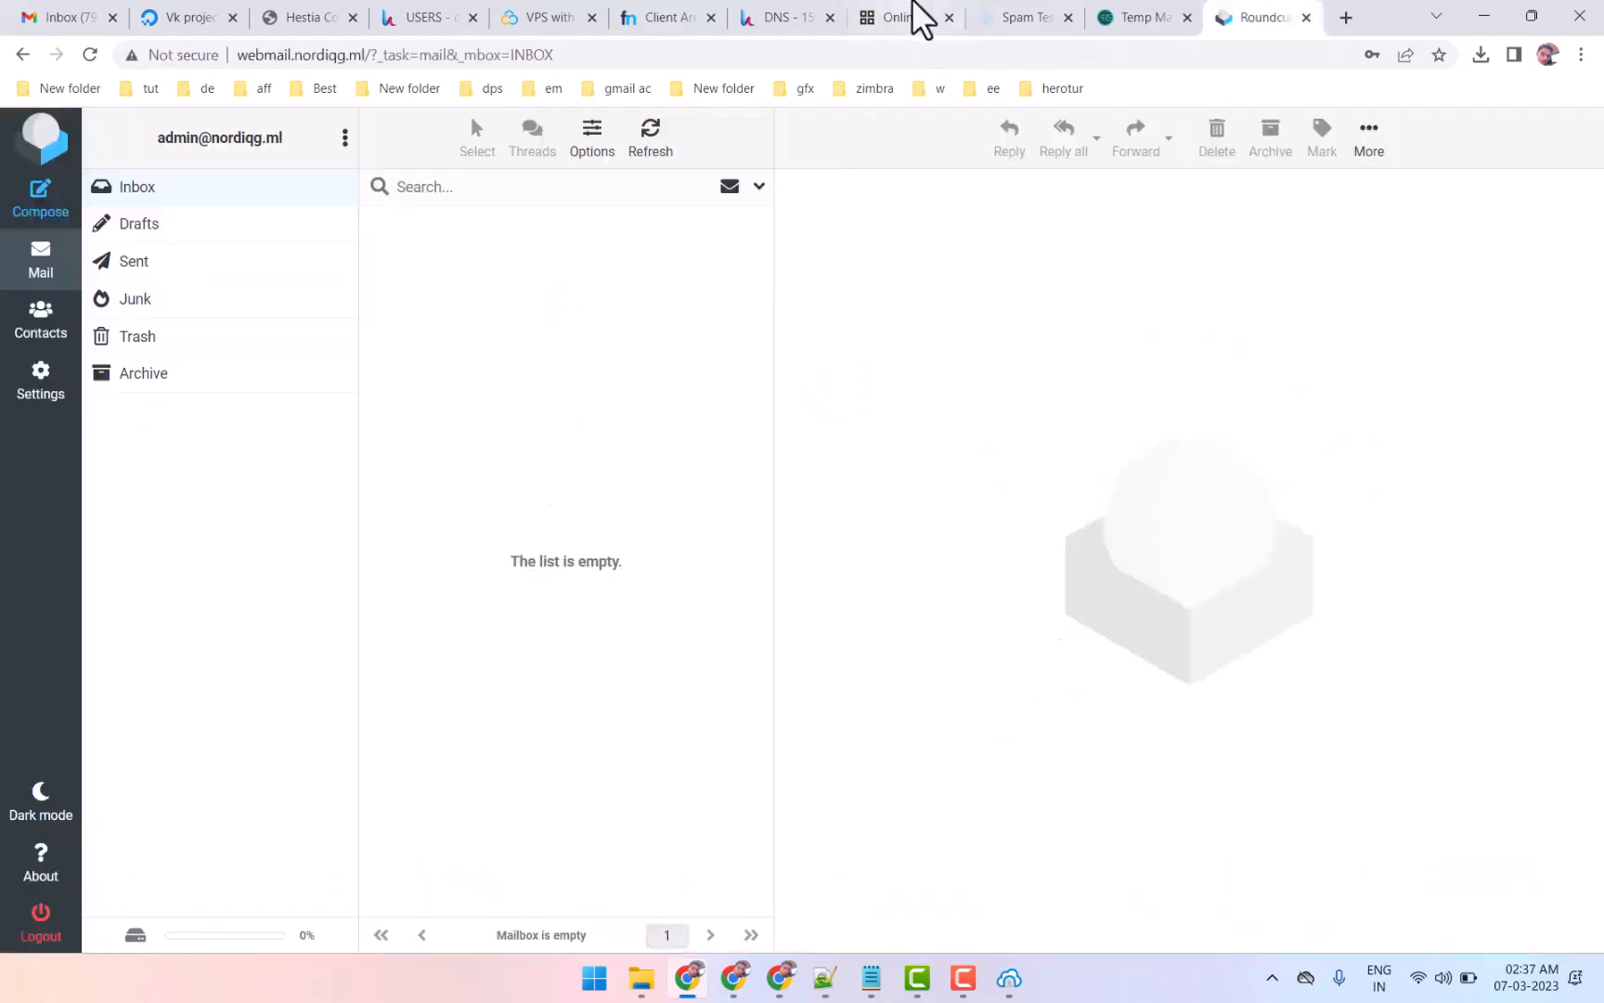
pyautogui.click(915, 18)
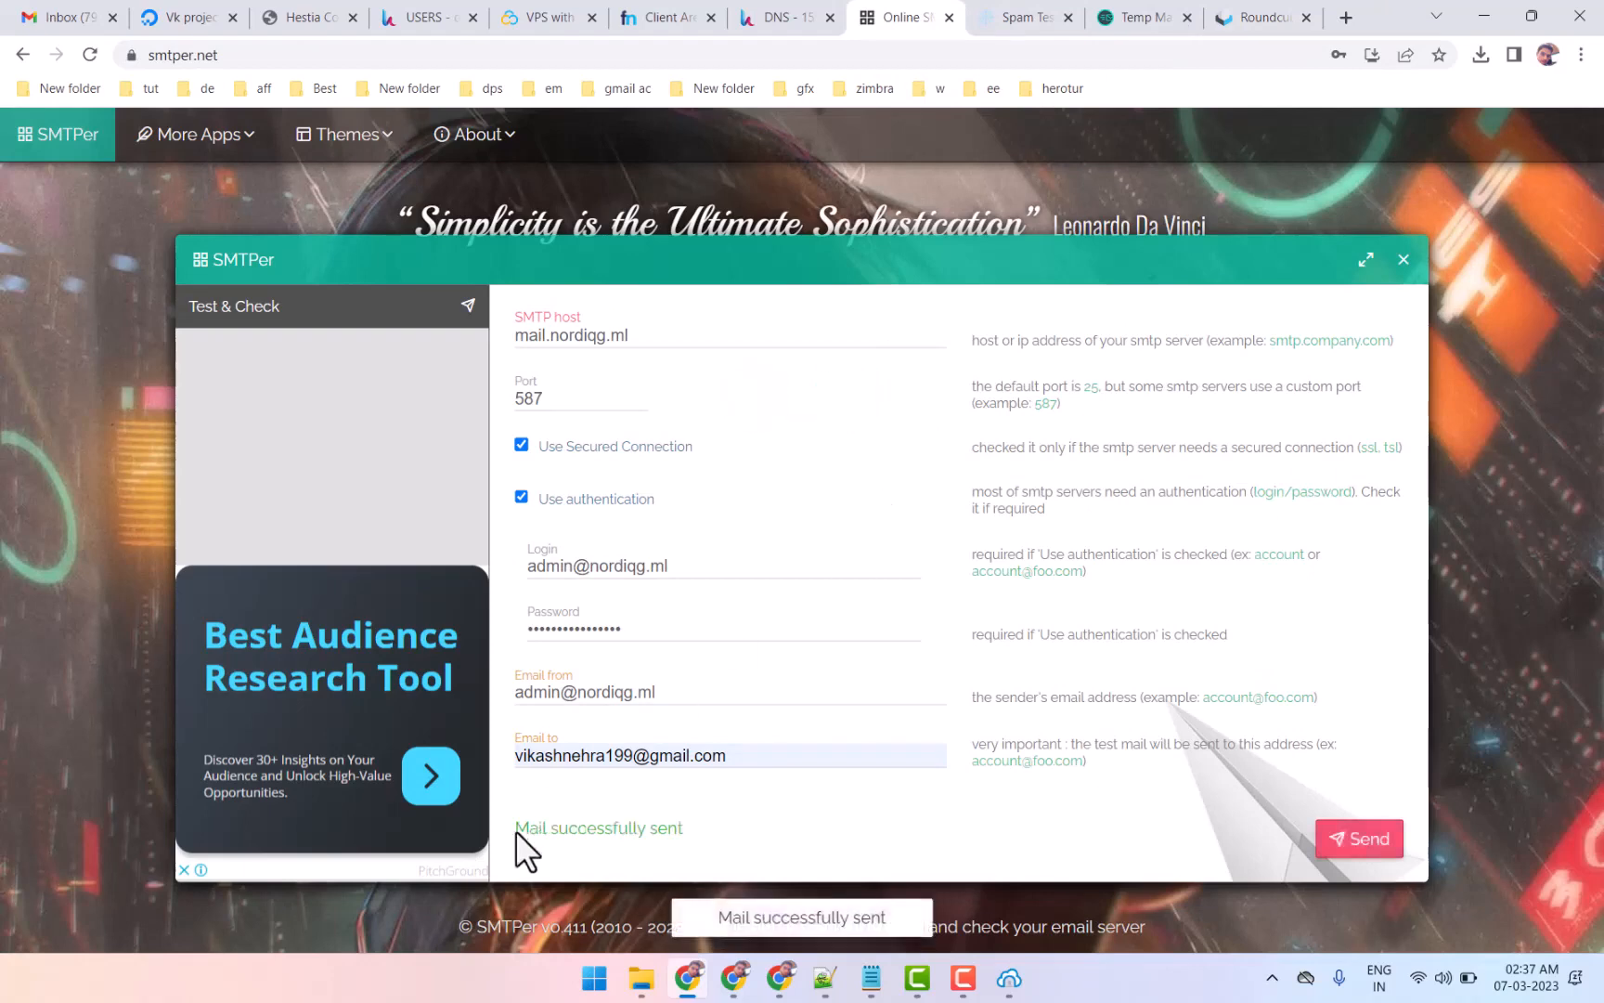
pyautogui.moveTo(516, 830); pyautogui.dragTo(752, 841)
pyautogui.click(769, 845)
# Switch to Gmail, refresh the inbox and open the mail.nordiqg.ml test mail from the Spam folder
pyautogui.click(32, 18)
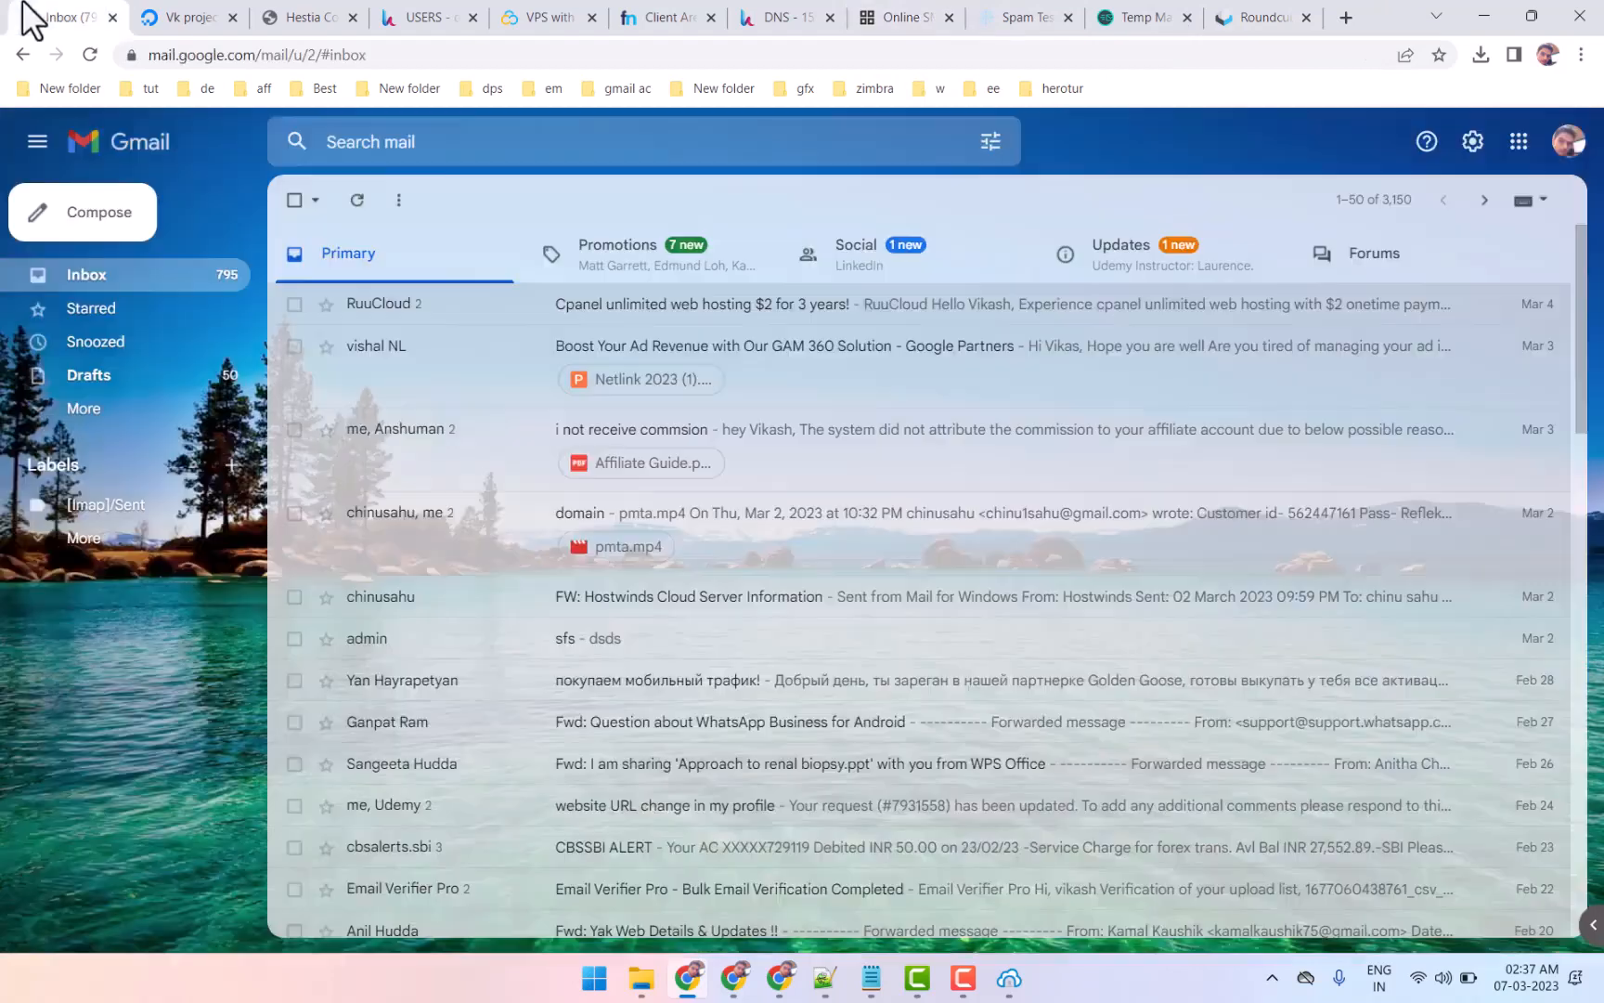
pyautogui.click(356, 200)
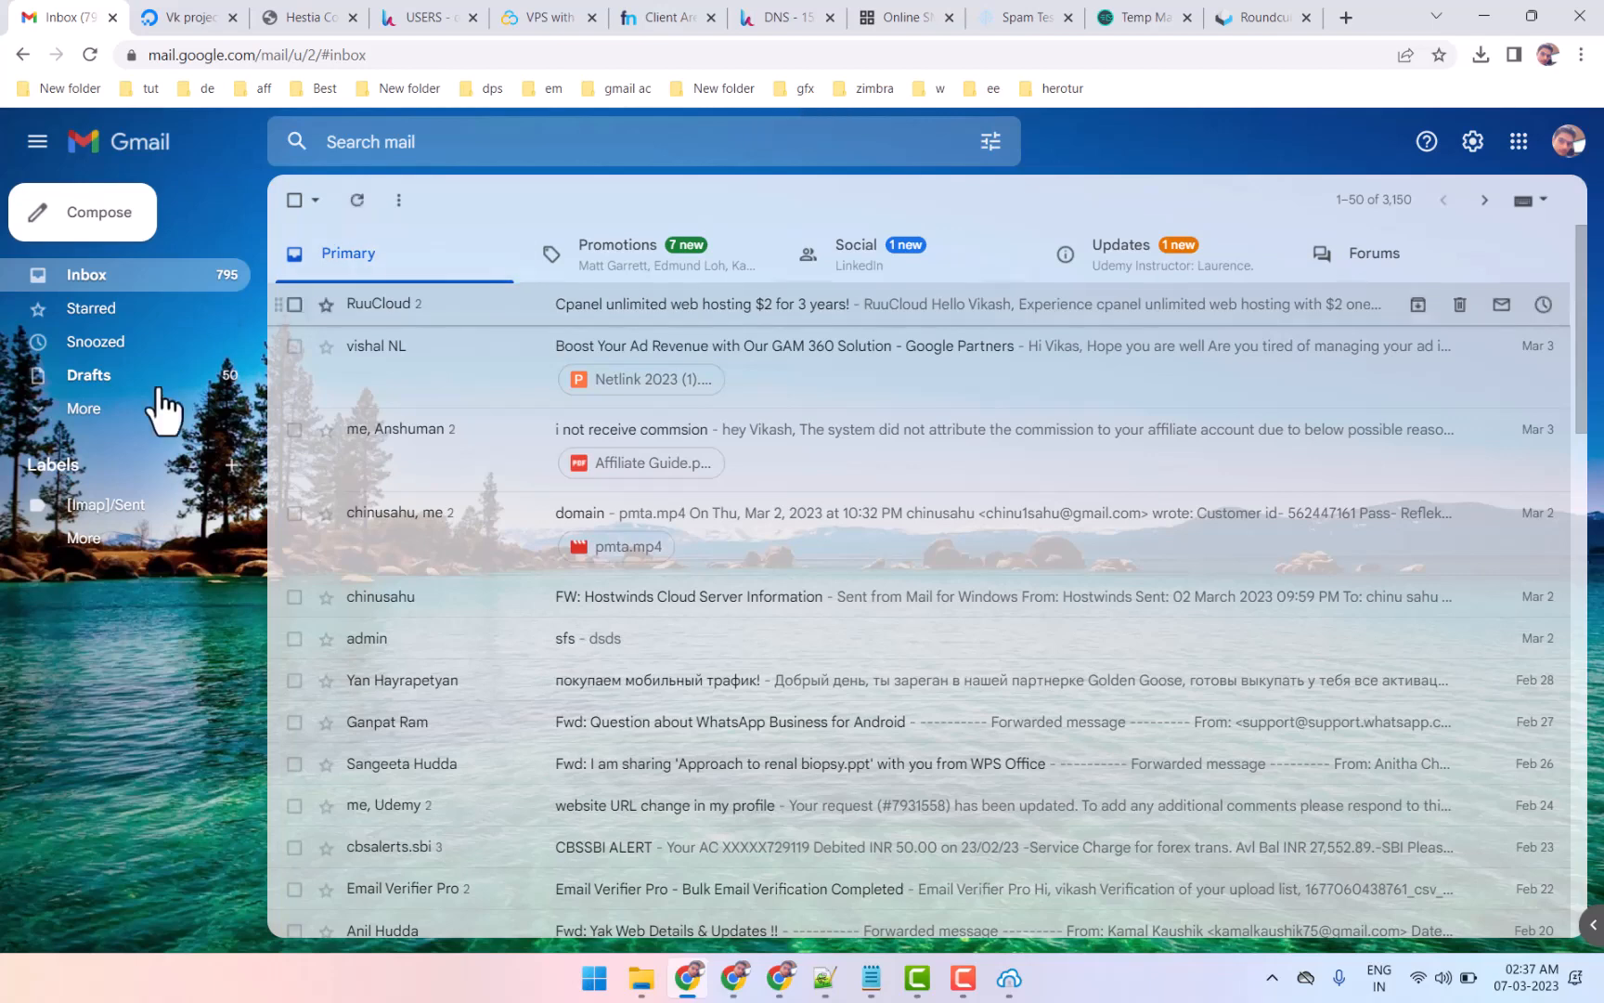
pyautogui.click(102, 410)
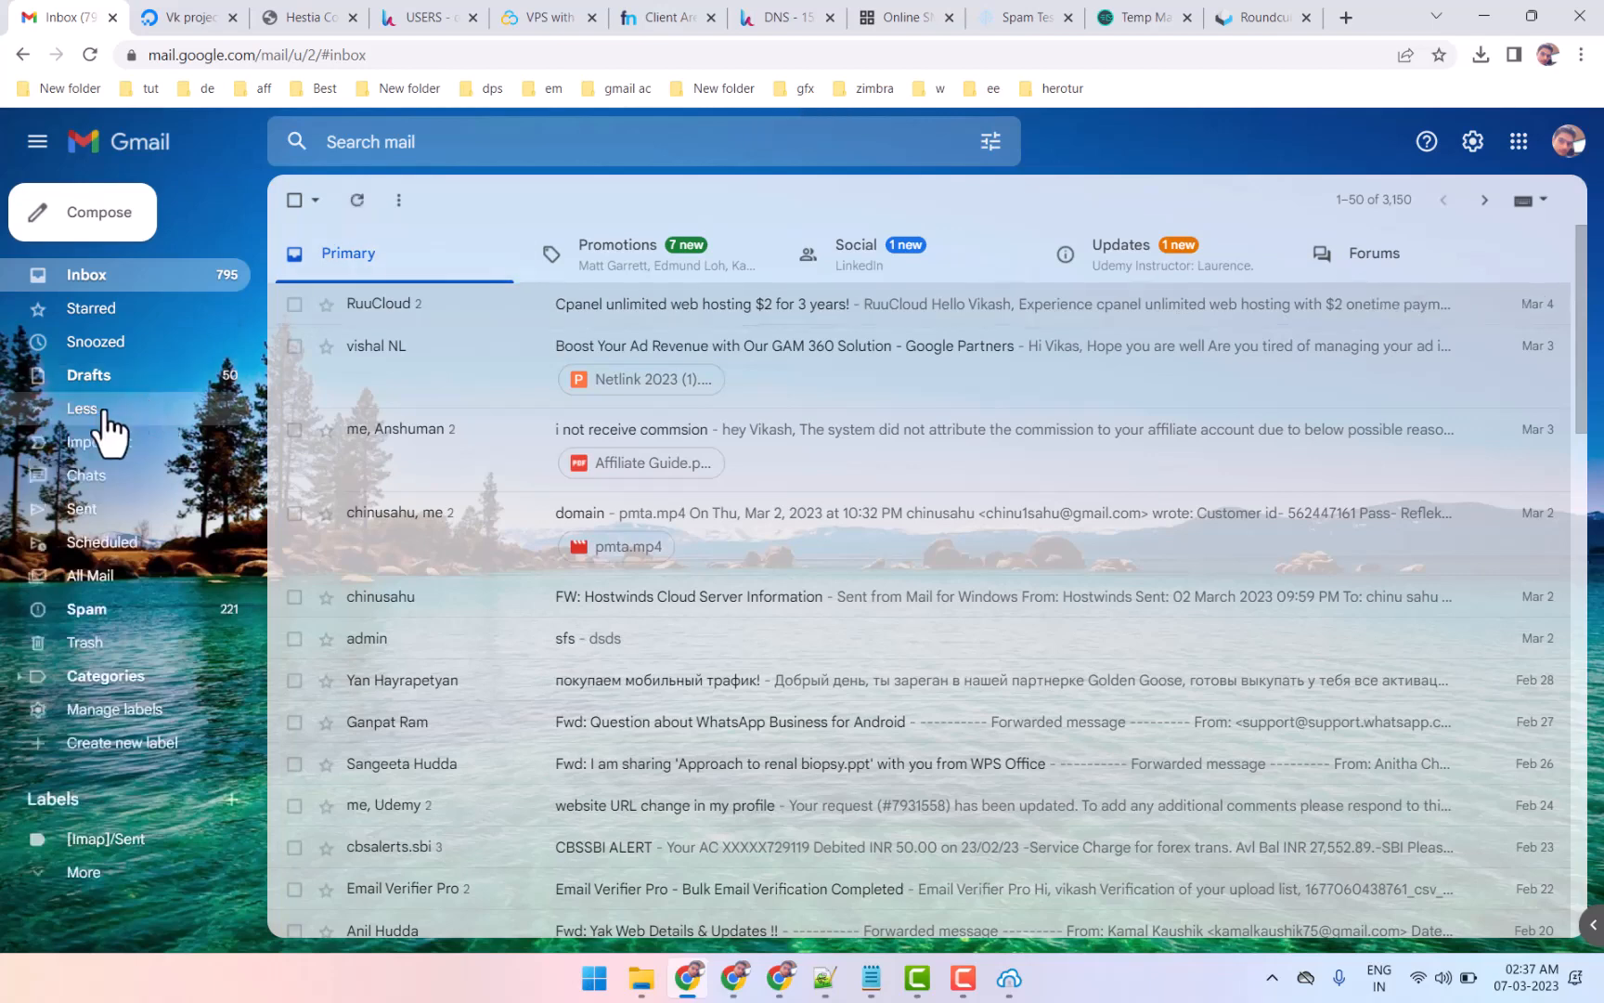
pyautogui.click(156, 615)
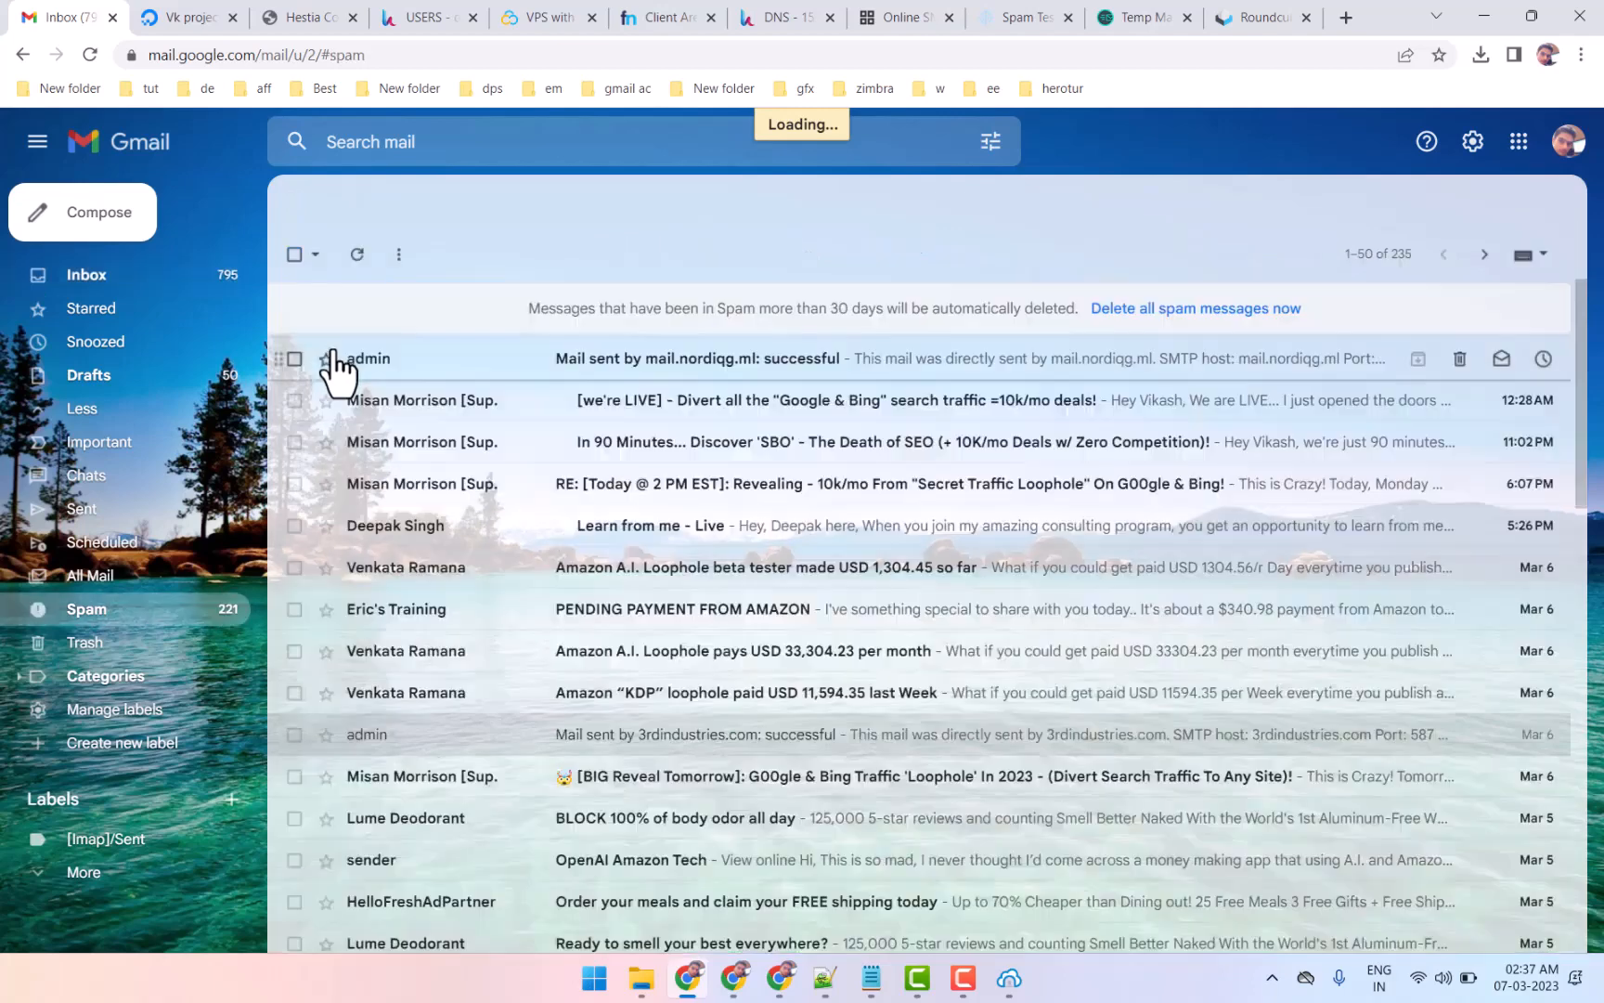
pyautogui.click(452, 364)
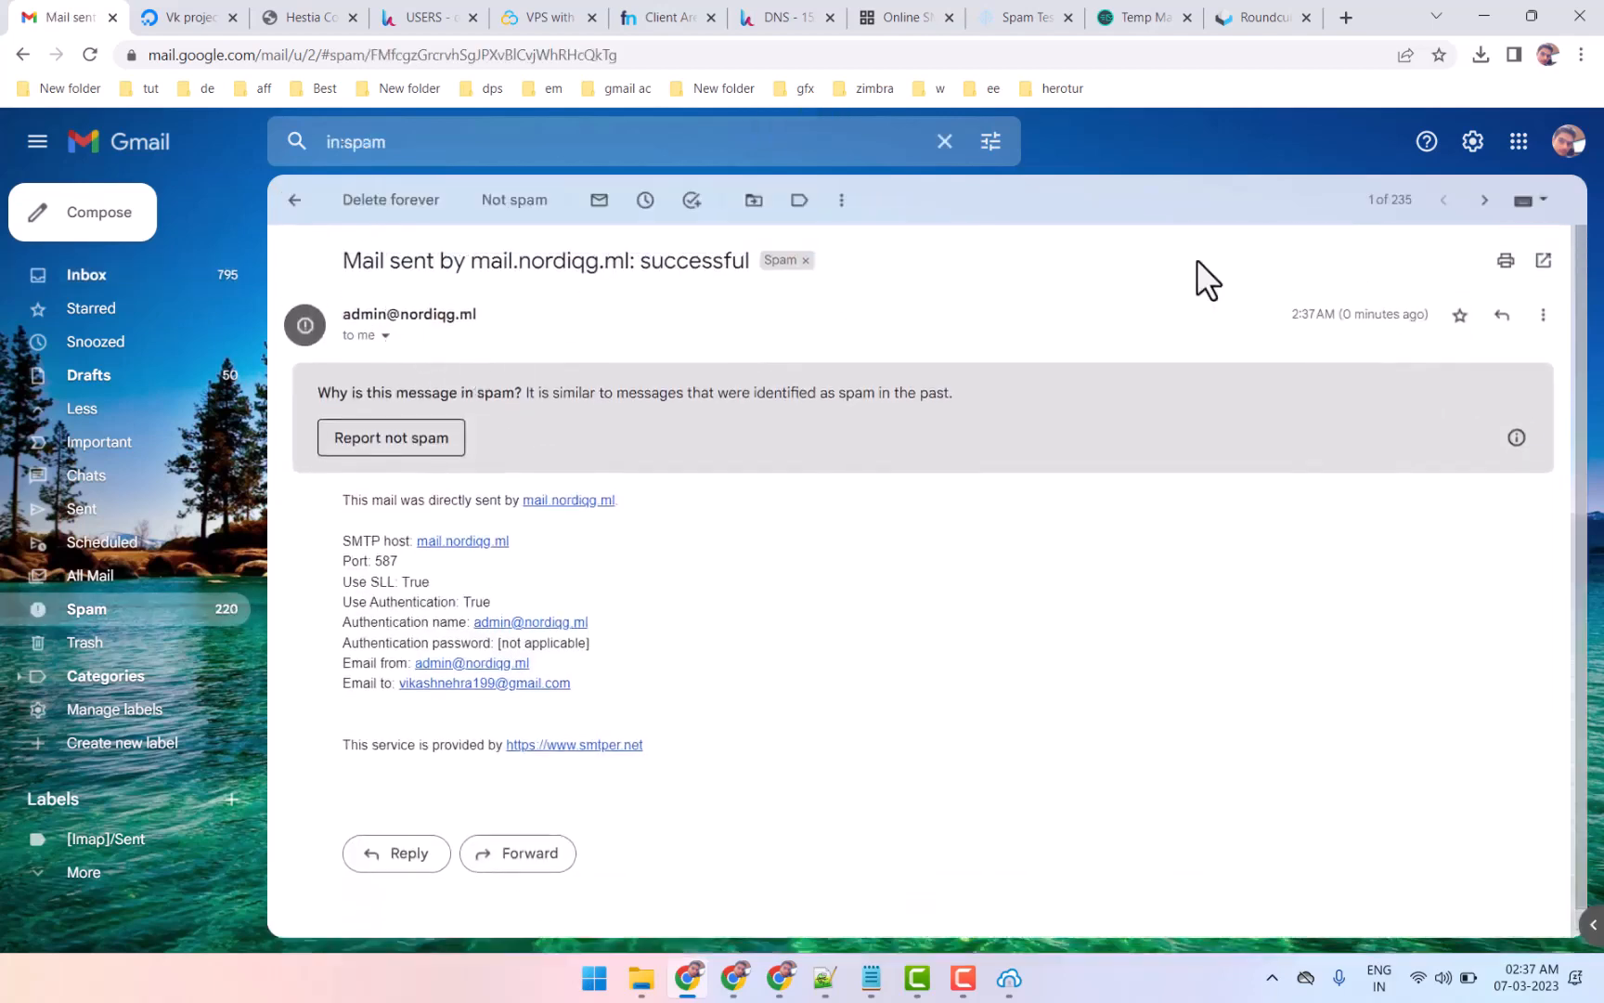
# Show the original of the test mail, examine its SPF, DKIM and DMARC results and return to the mail
pyautogui.click(1543, 315)
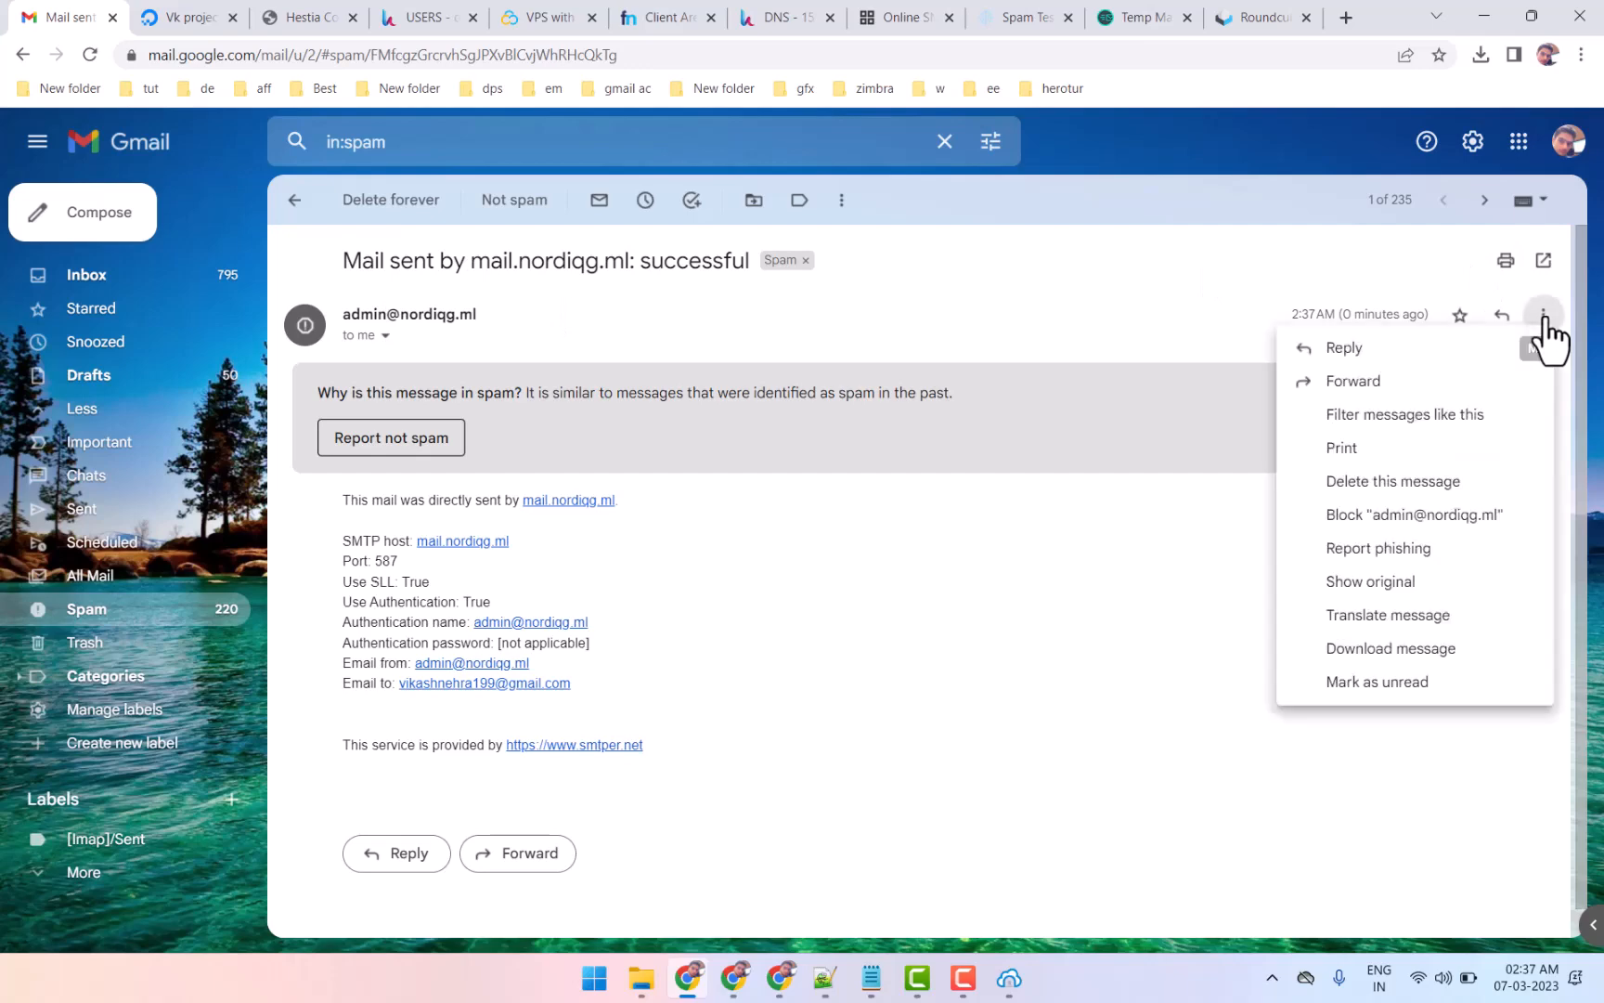
pyautogui.click(1380, 587)
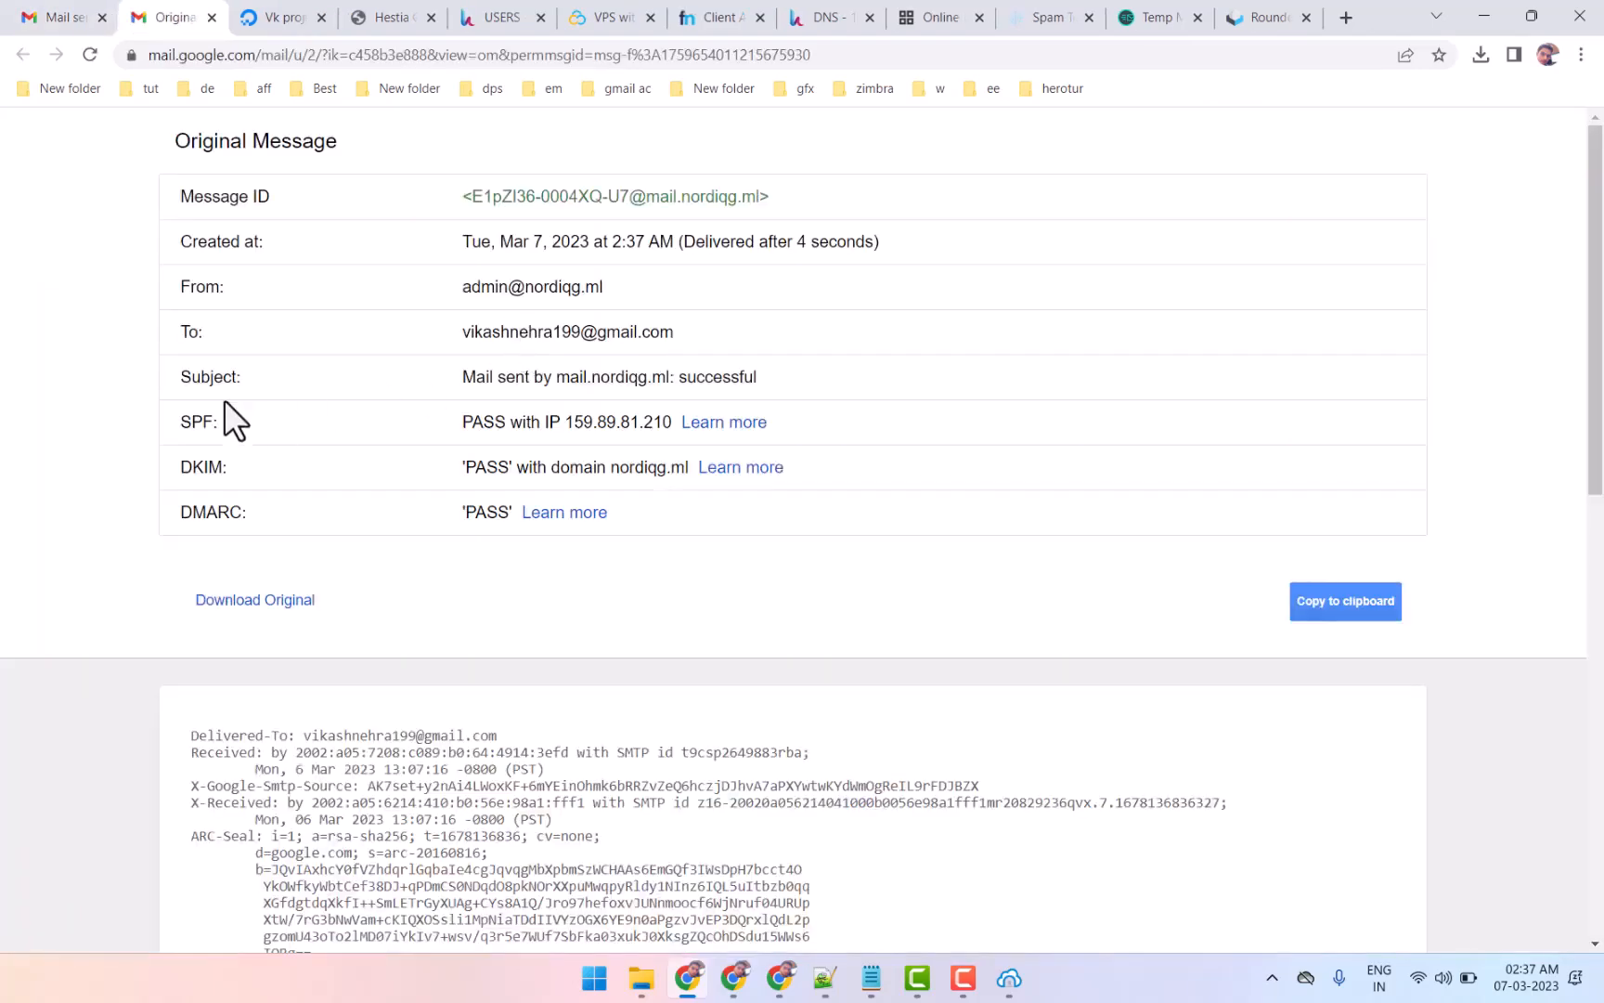
pyautogui.moveTo(224, 420); pyautogui.dragTo(507, 420)
pyautogui.moveTo(146, 472); pyautogui.dragTo(194, 513)
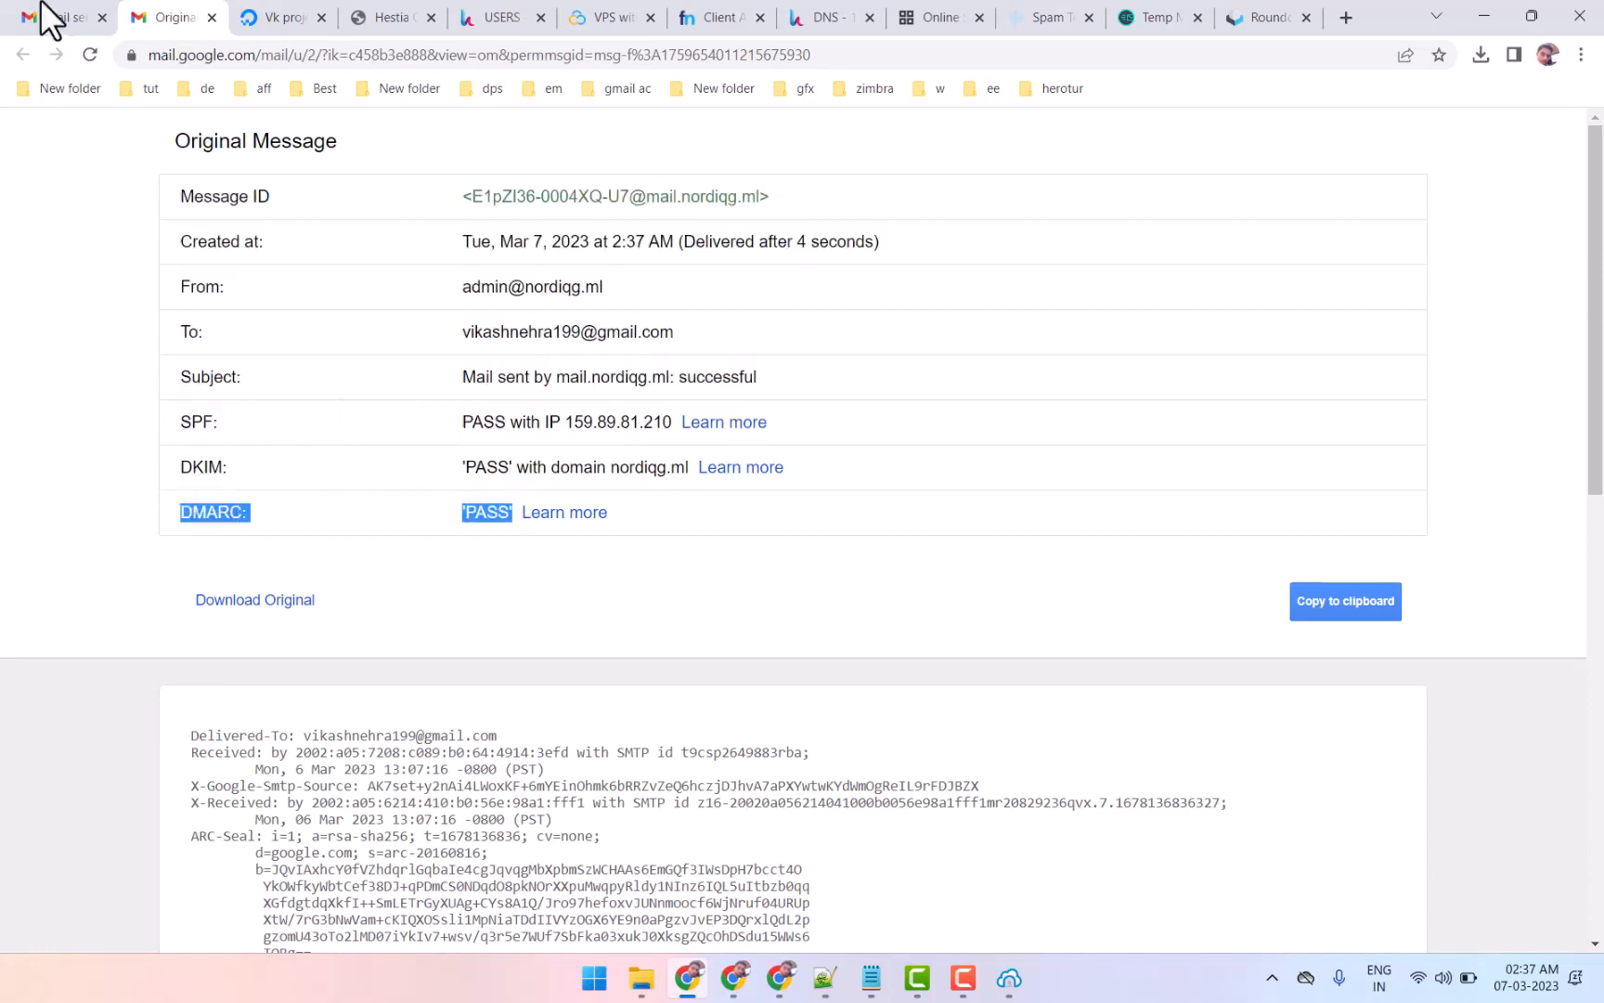
pyautogui.click(48, 16)
pyautogui.click(191, 16)
pyautogui.click(318, 518)
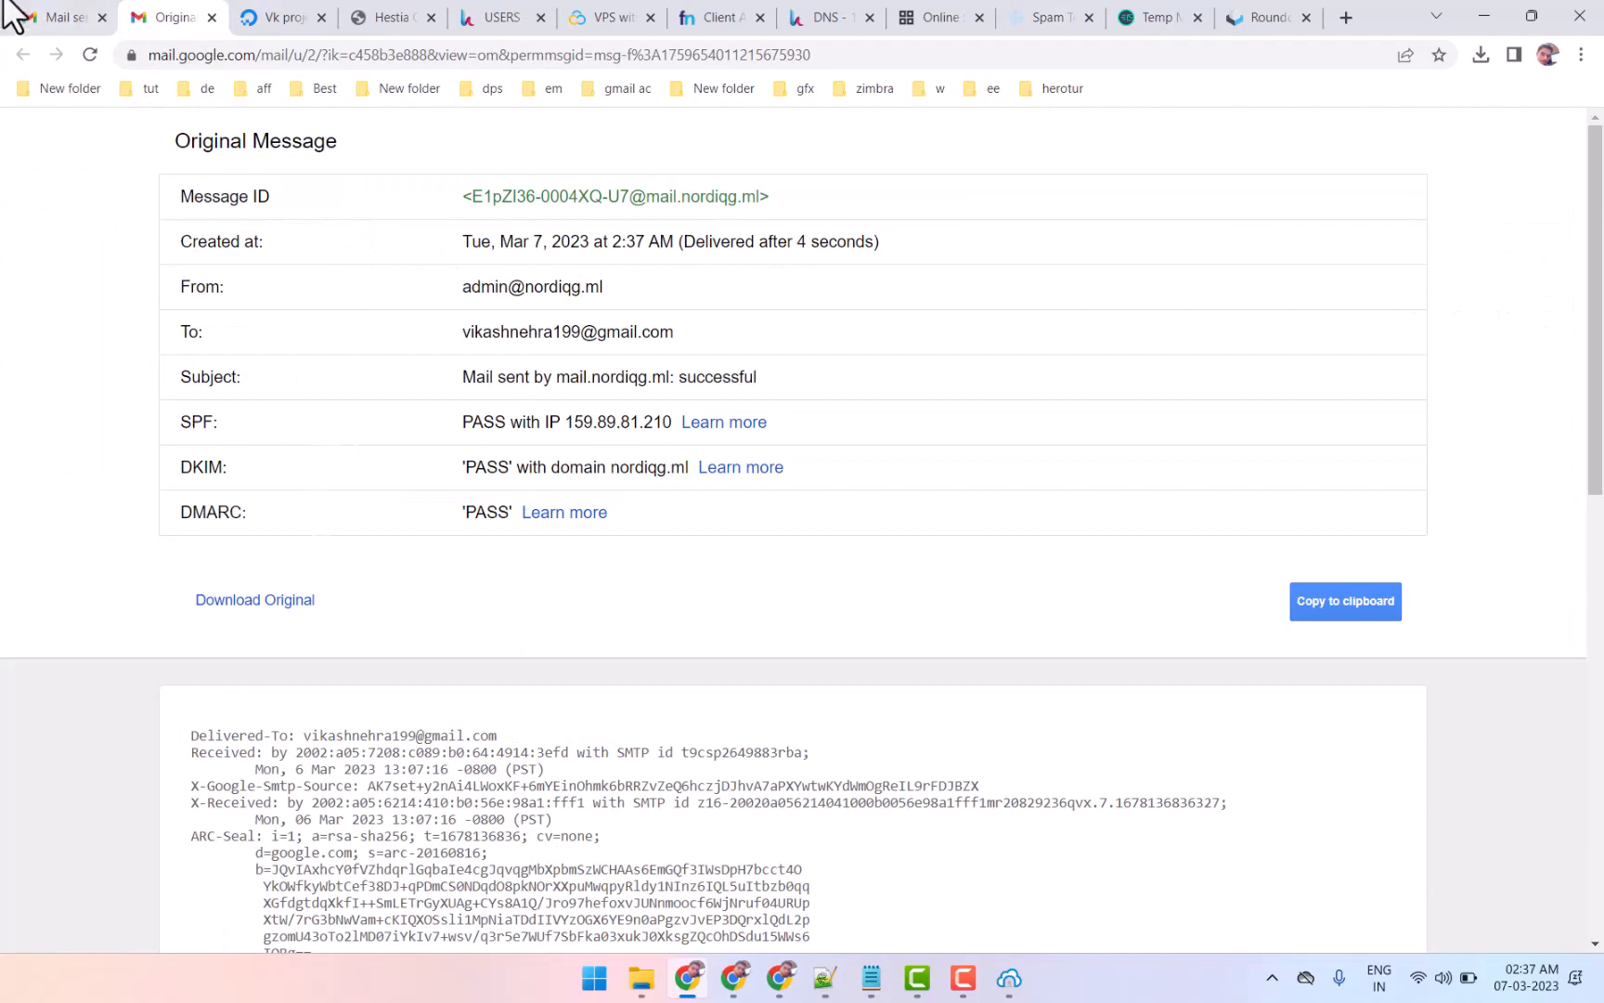
pyautogui.click(42, 3)
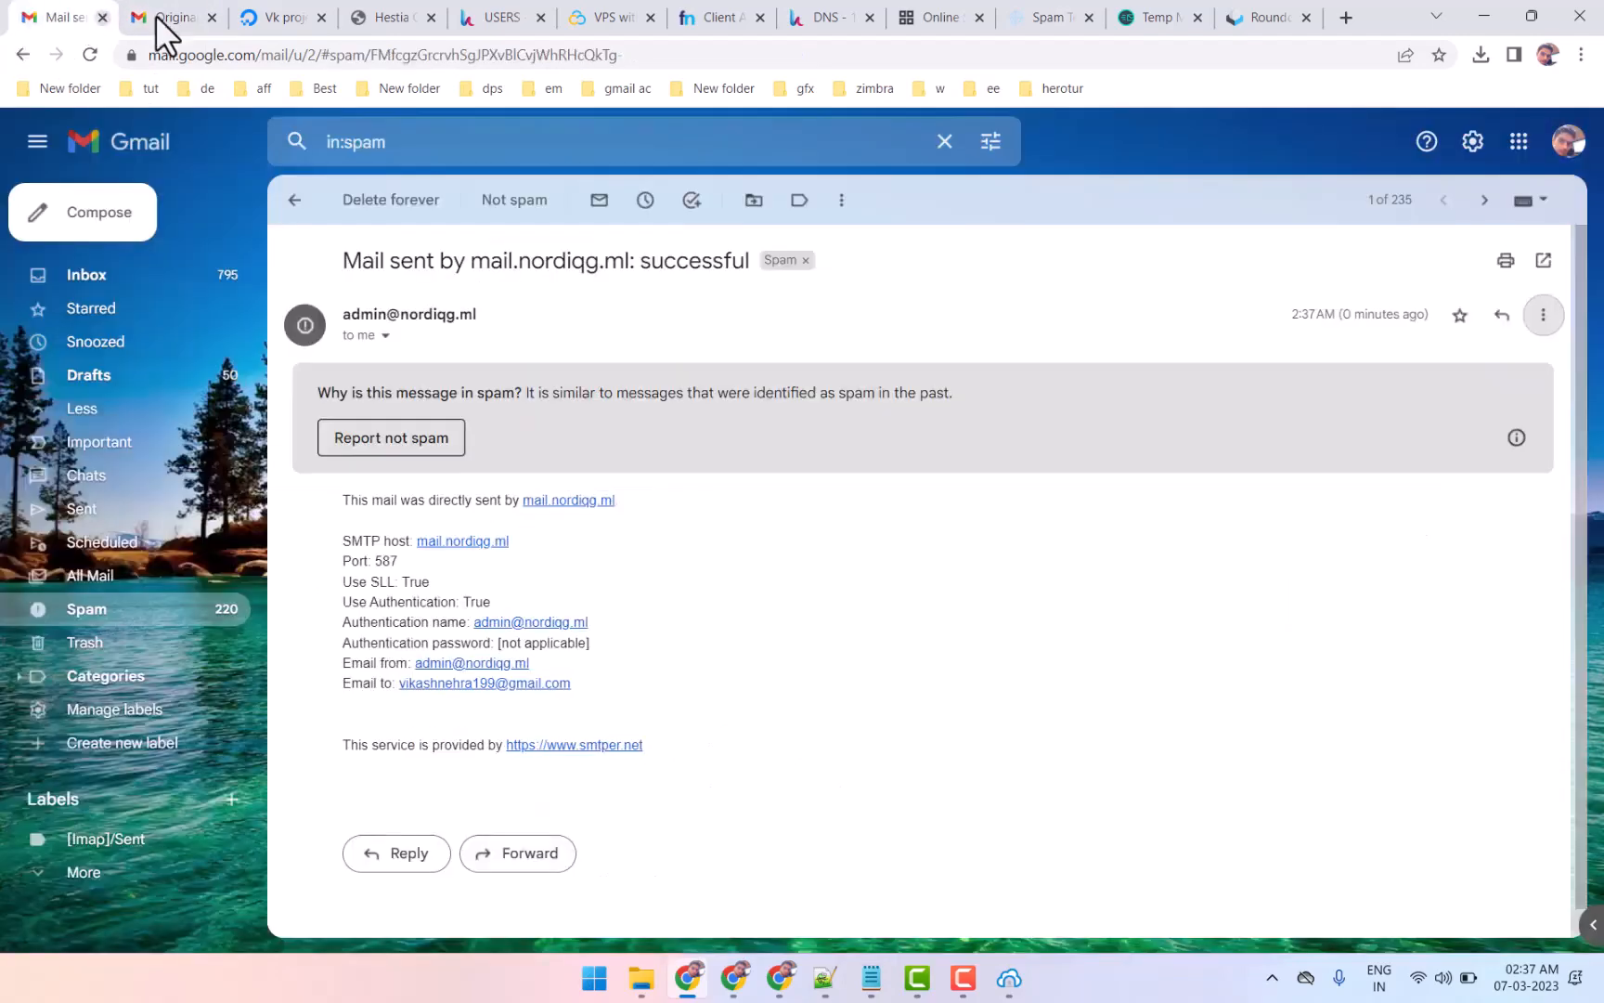
# Close the original message view and send a reply to the test mail reading "hi this" followed by the sender's name
pyautogui.click(212, 16)
pyautogui.click(413, 852)
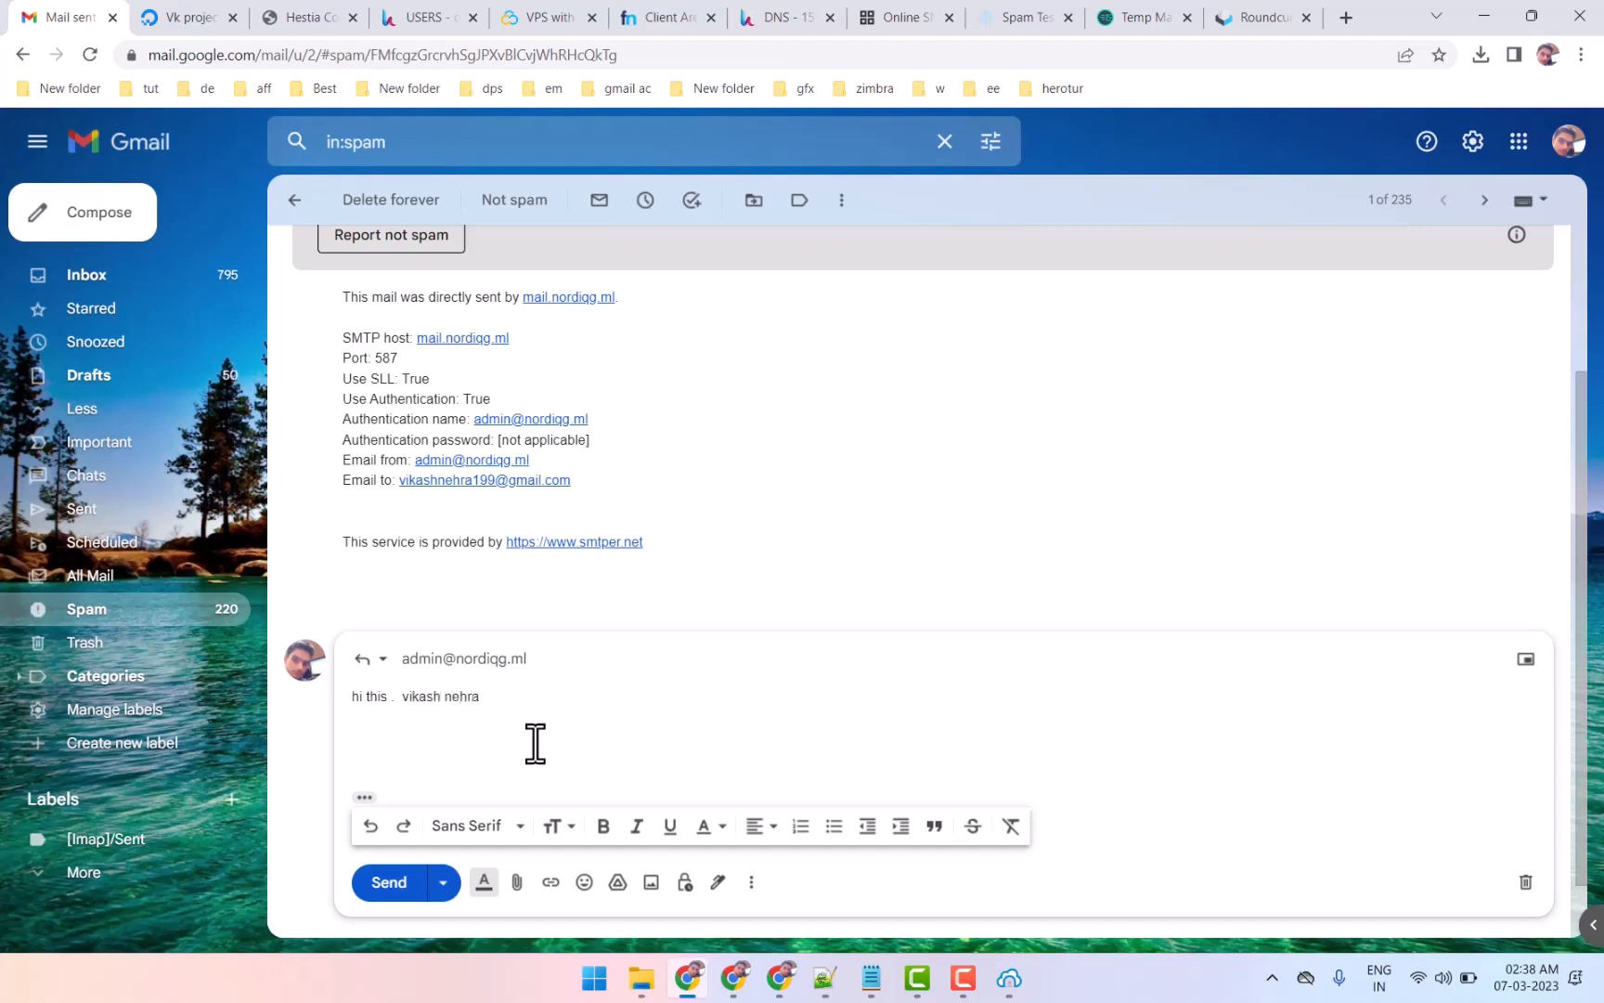
pyautogui.click(381, 886)
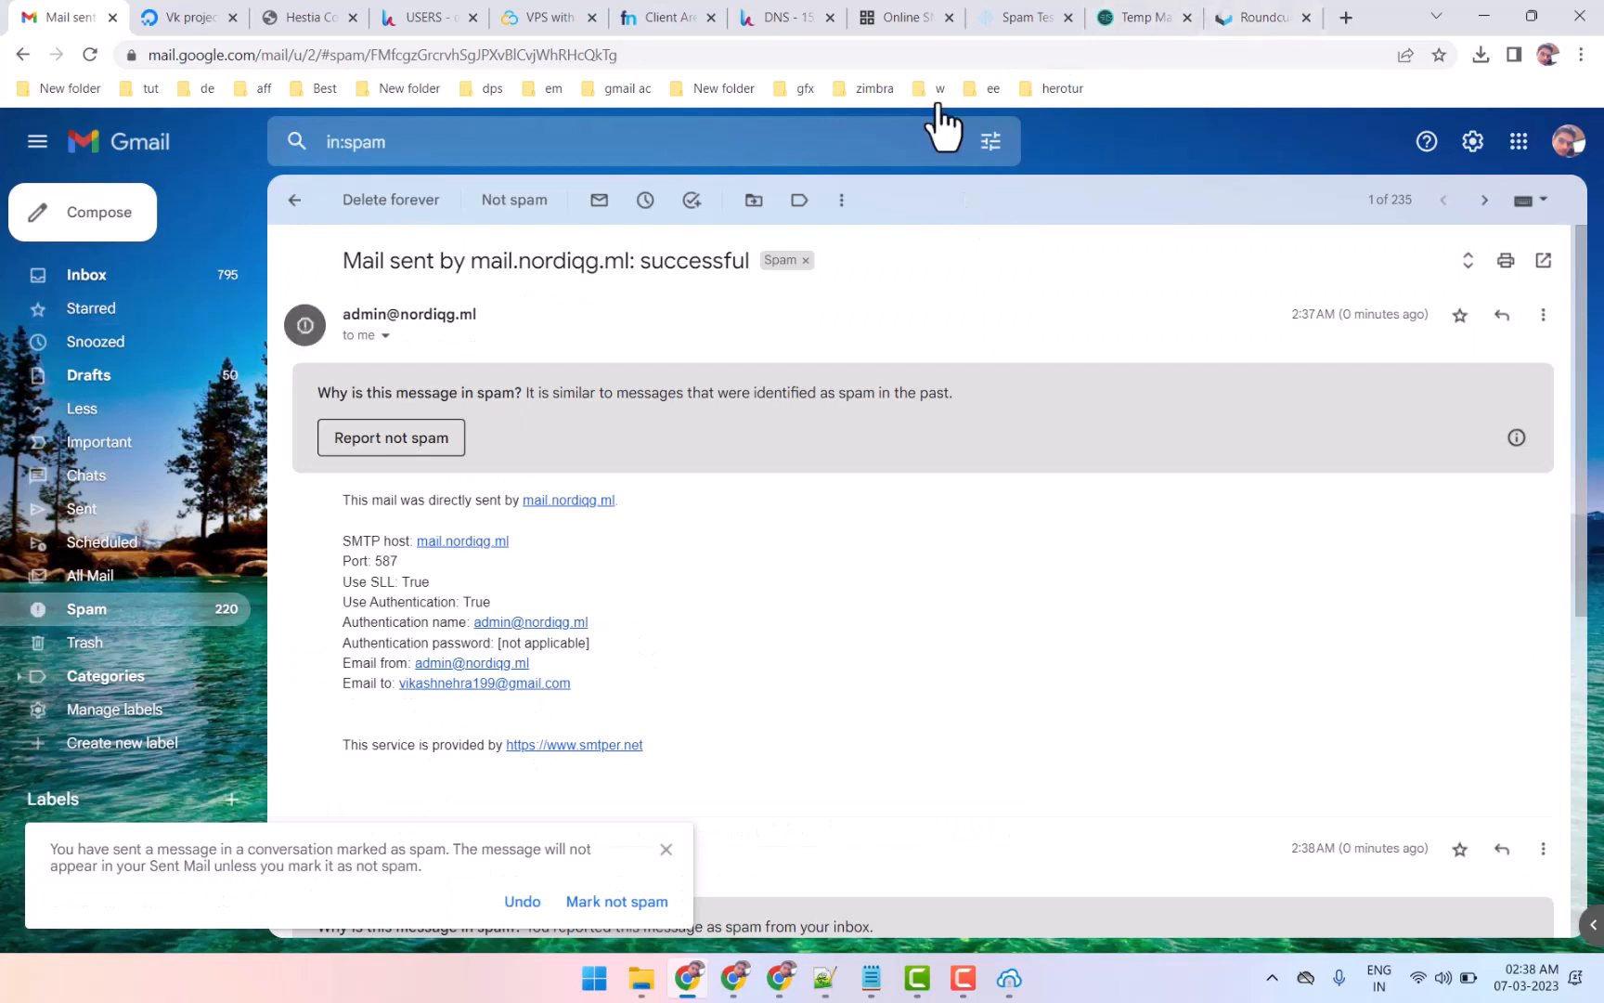
# Switch to Roundcube and refresh its inbox repeatedly to check for the Gmail reply
pyautogui.click(1242, 17)
pyautogui.click(220, 198)
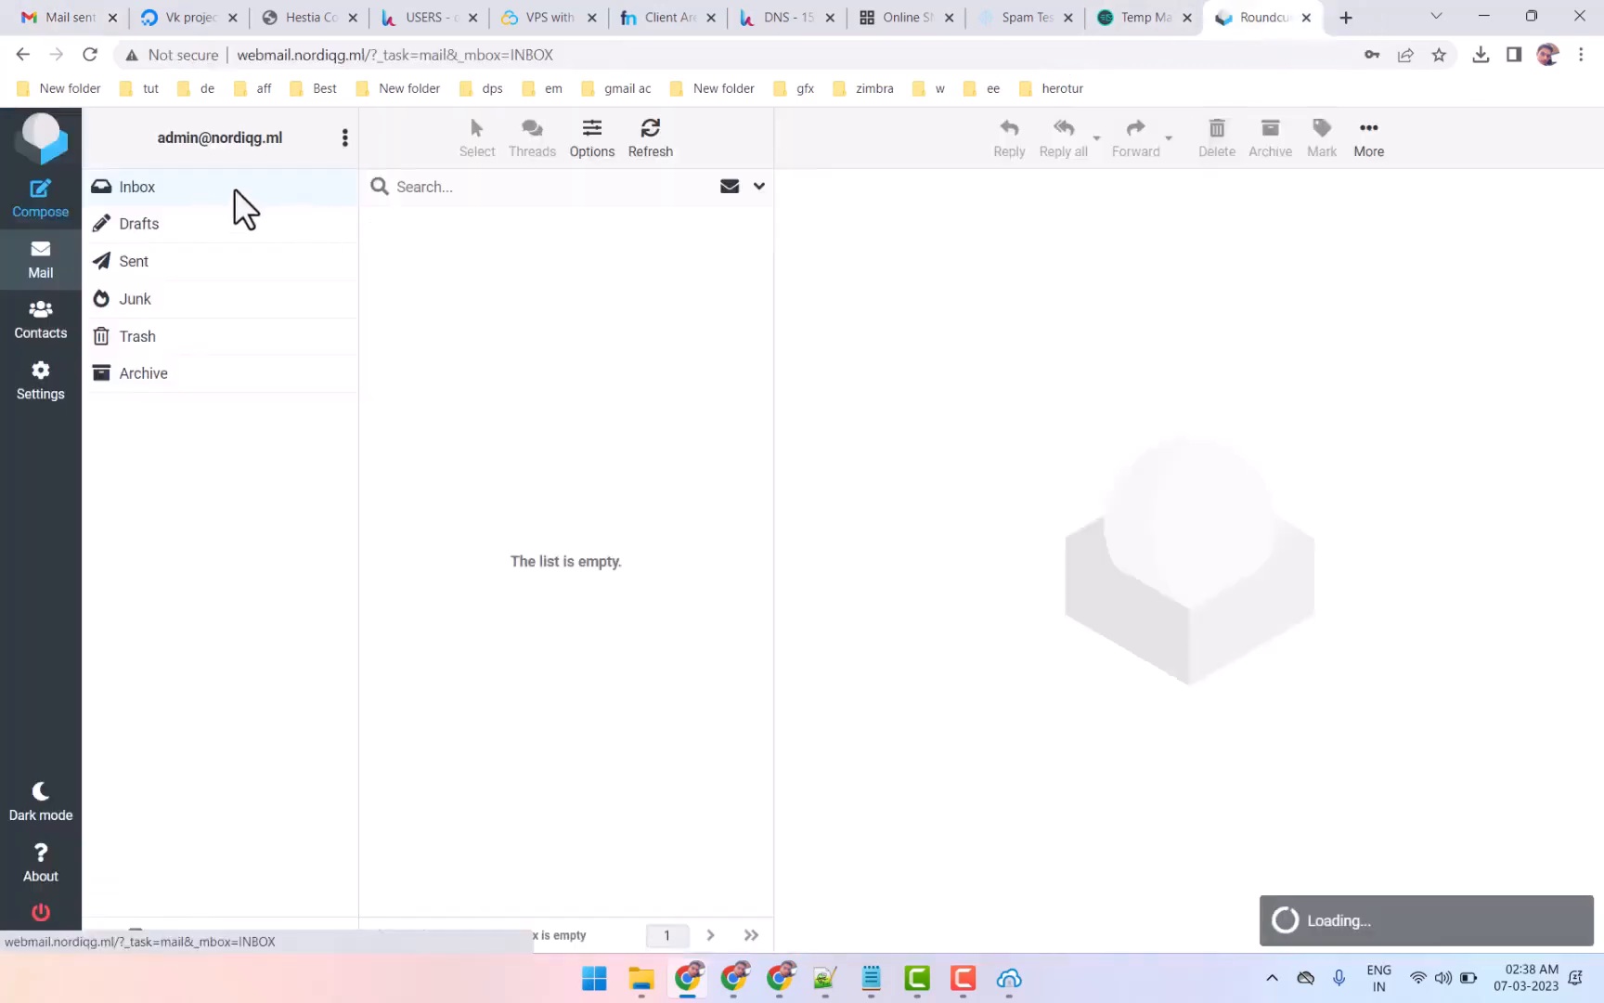
pyautogui.click(663, 148)
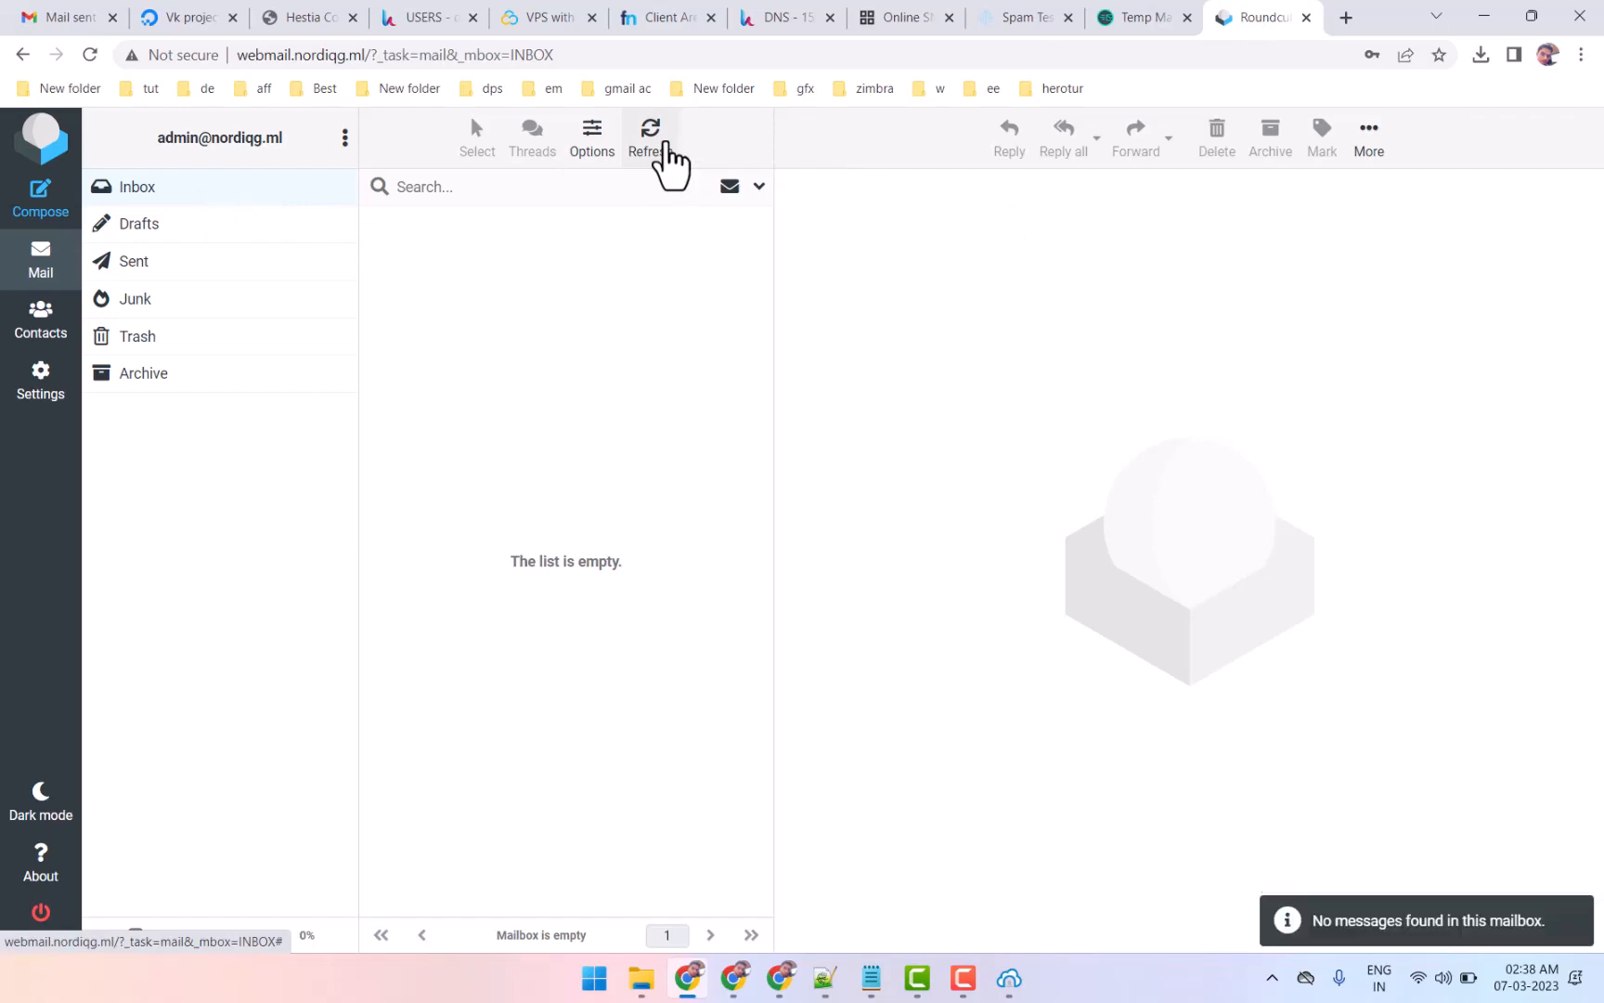
pyautogui.click(37, 17)
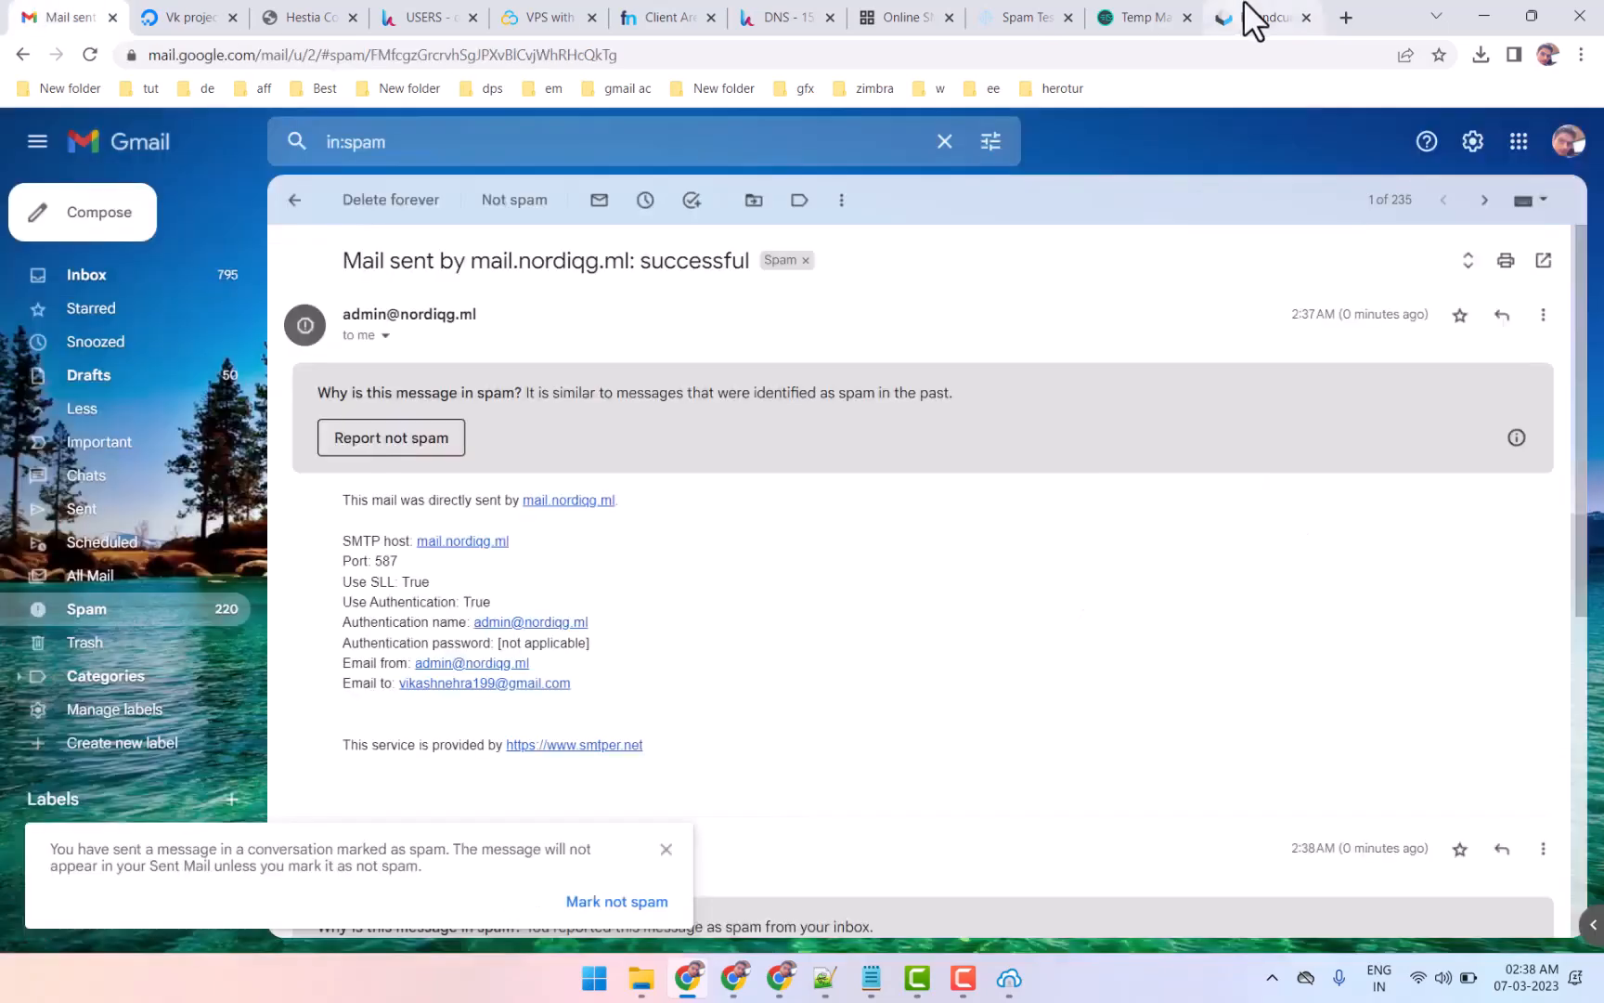
pyautogui.click(1253, 17)
pyautogui.click(647, 158)
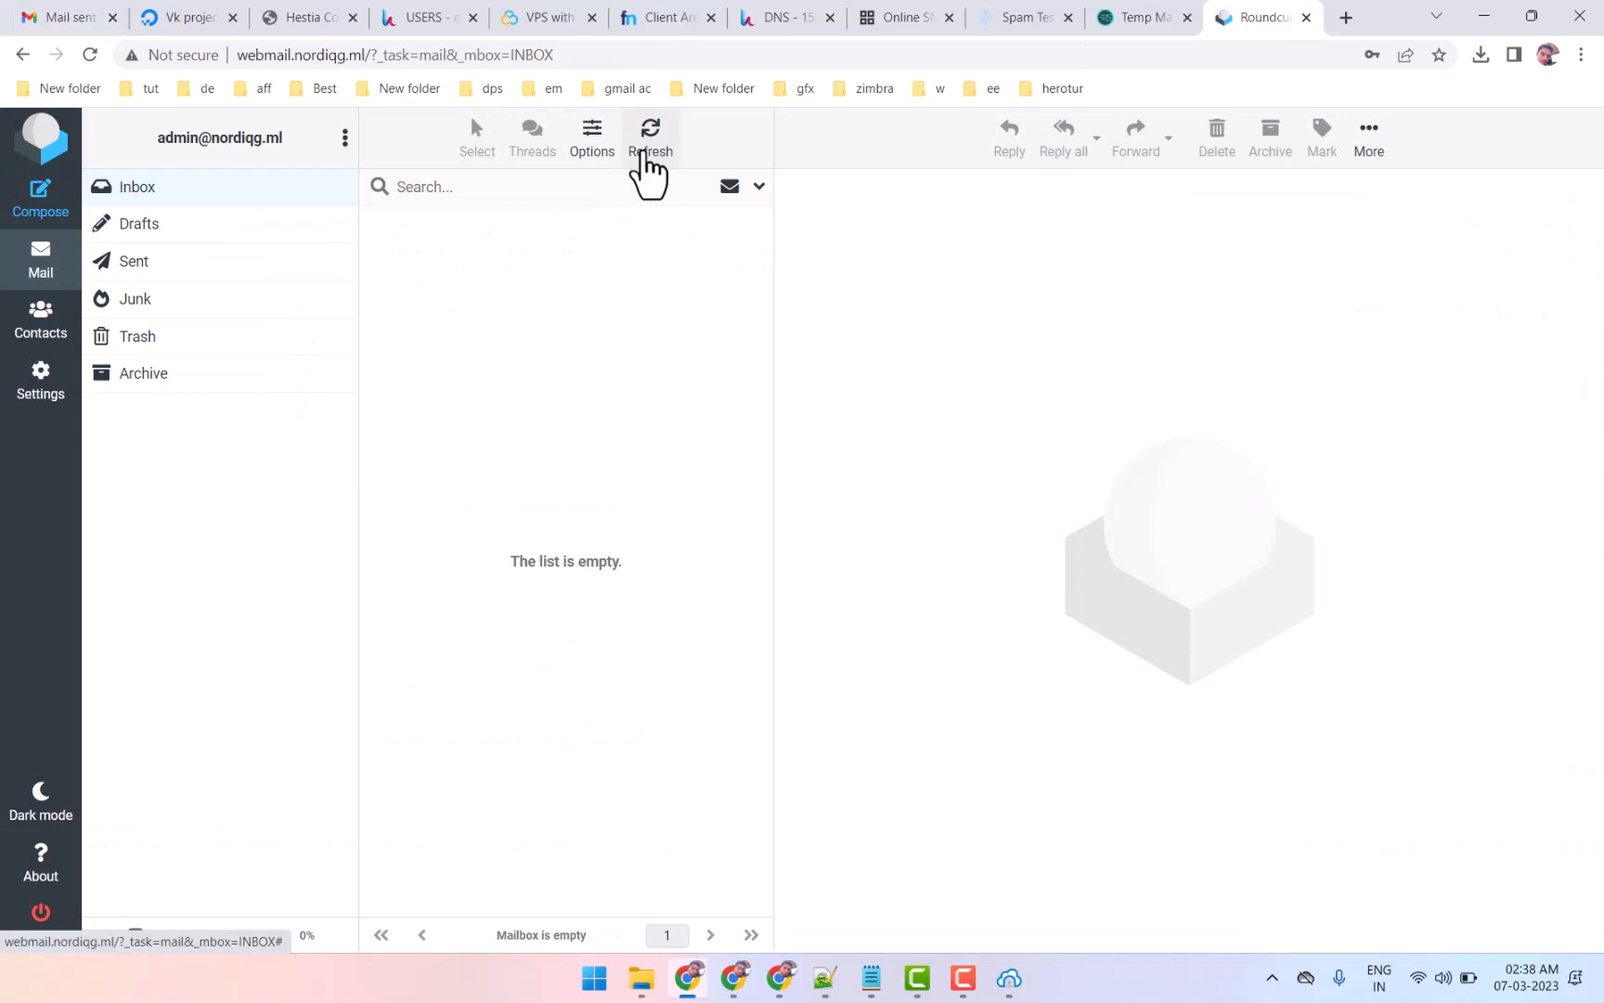
pyautogui.click(41, 246)
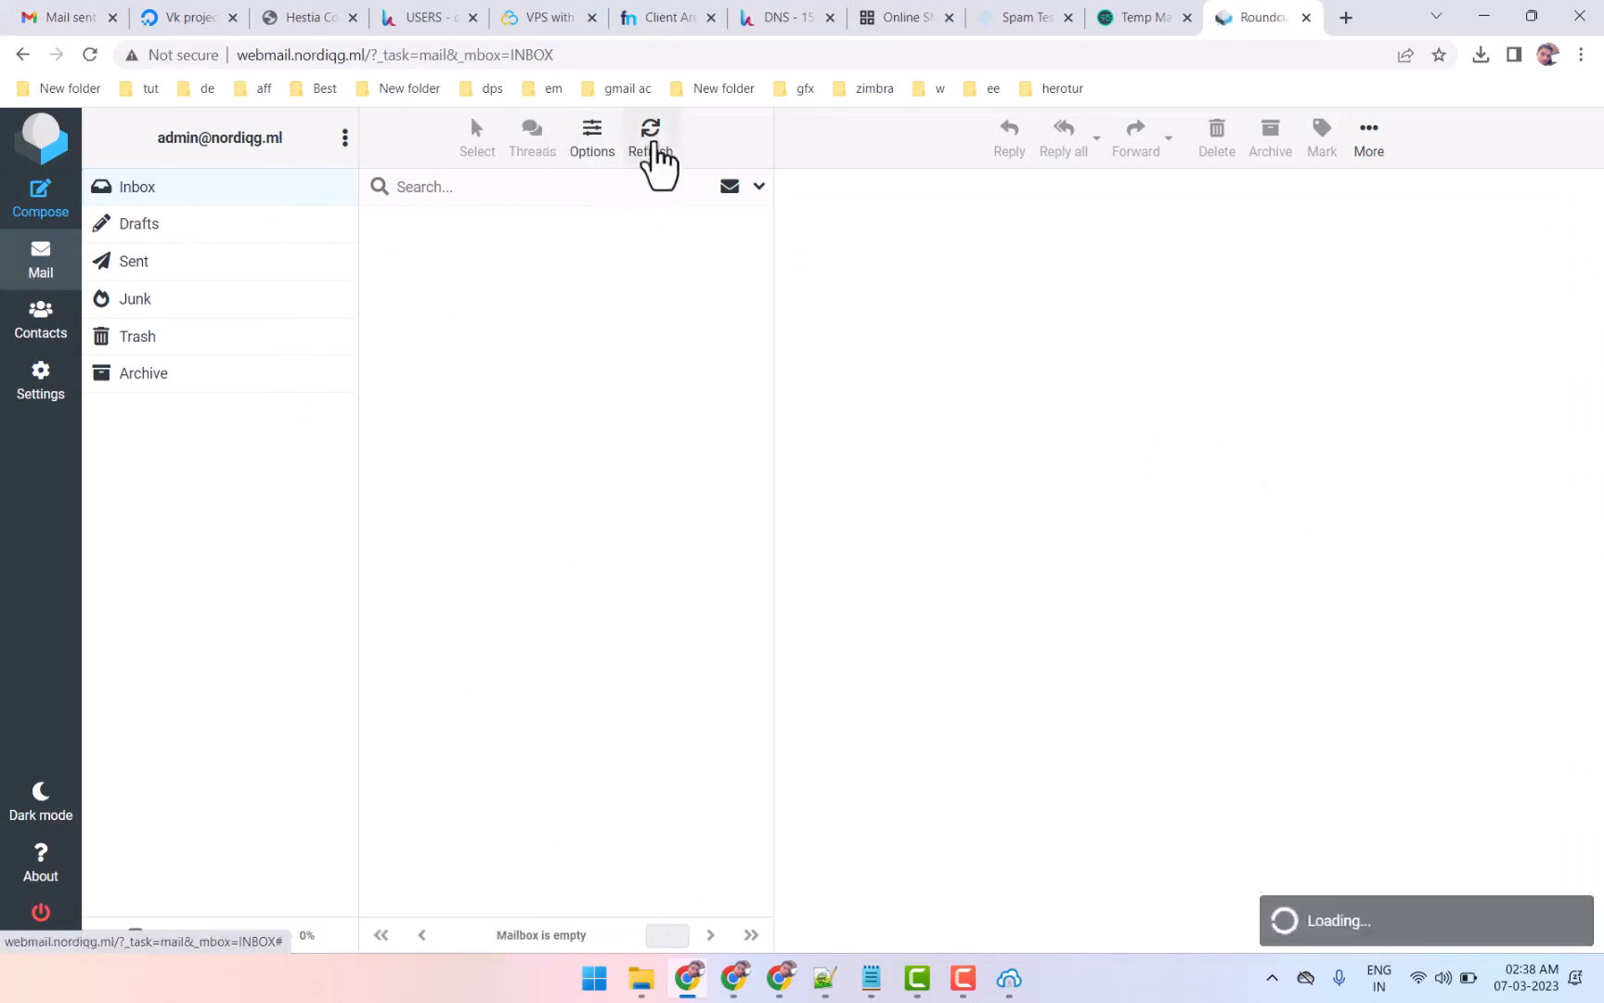
pyautogui.click(655, 156)
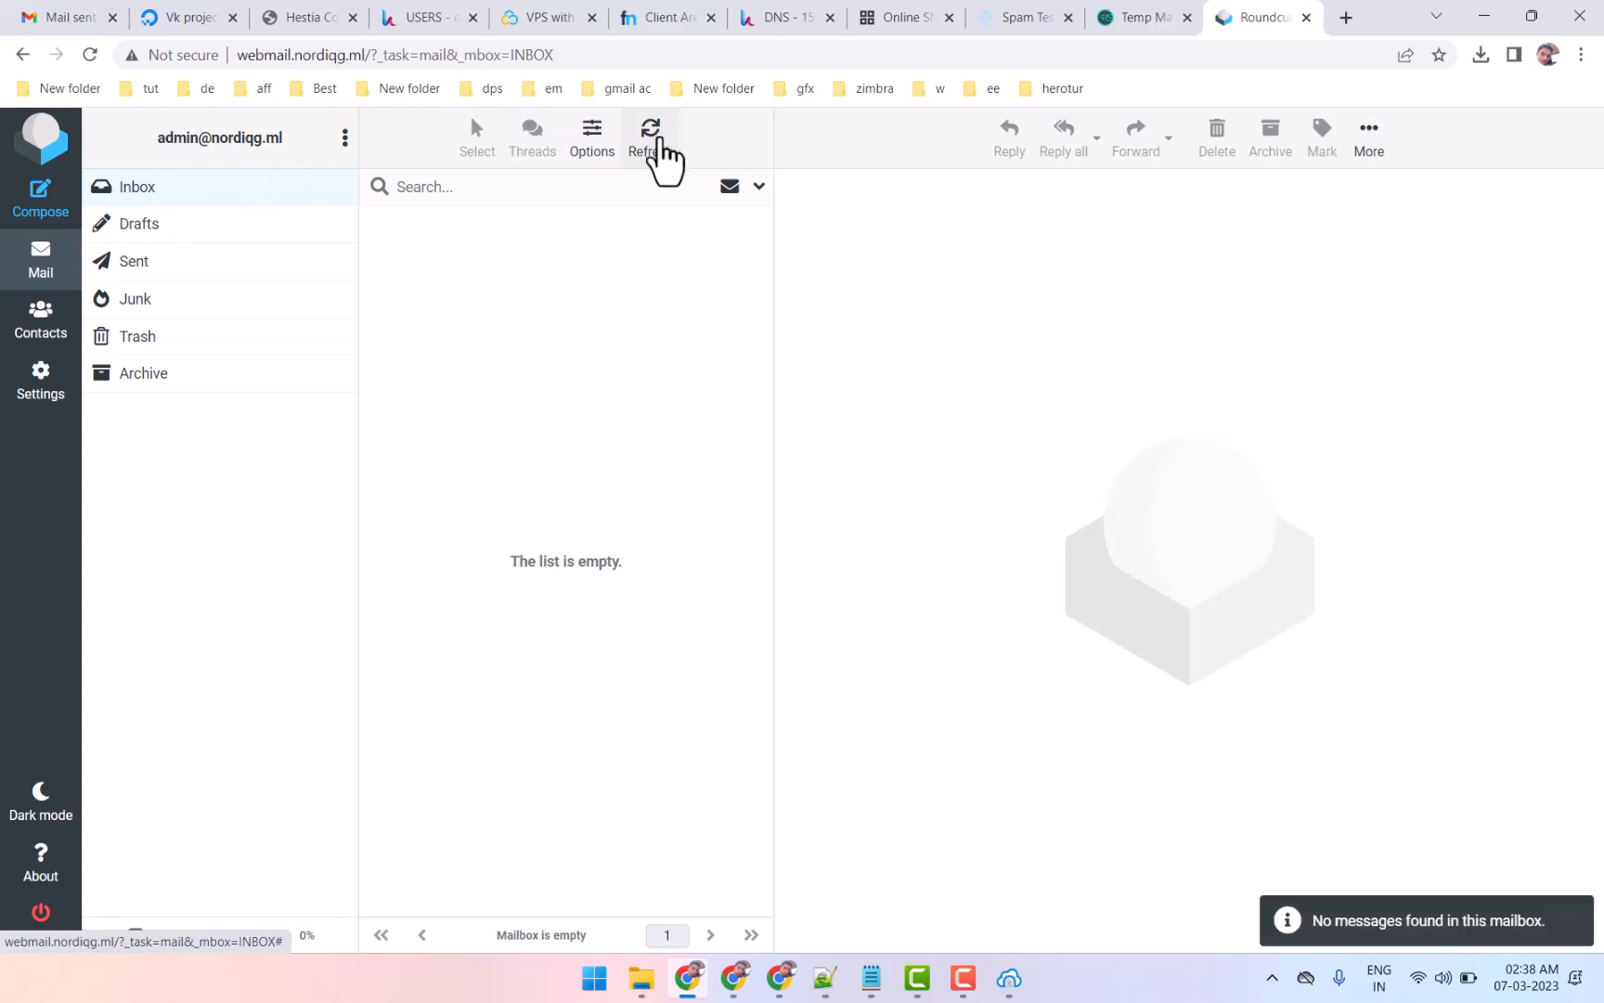
pyautogui.click(655, 156)
# Examine the test mail's sender details and the sent reply in Gmail, and go back to the Roundcube inbox
pyautogui.click(56, 17)
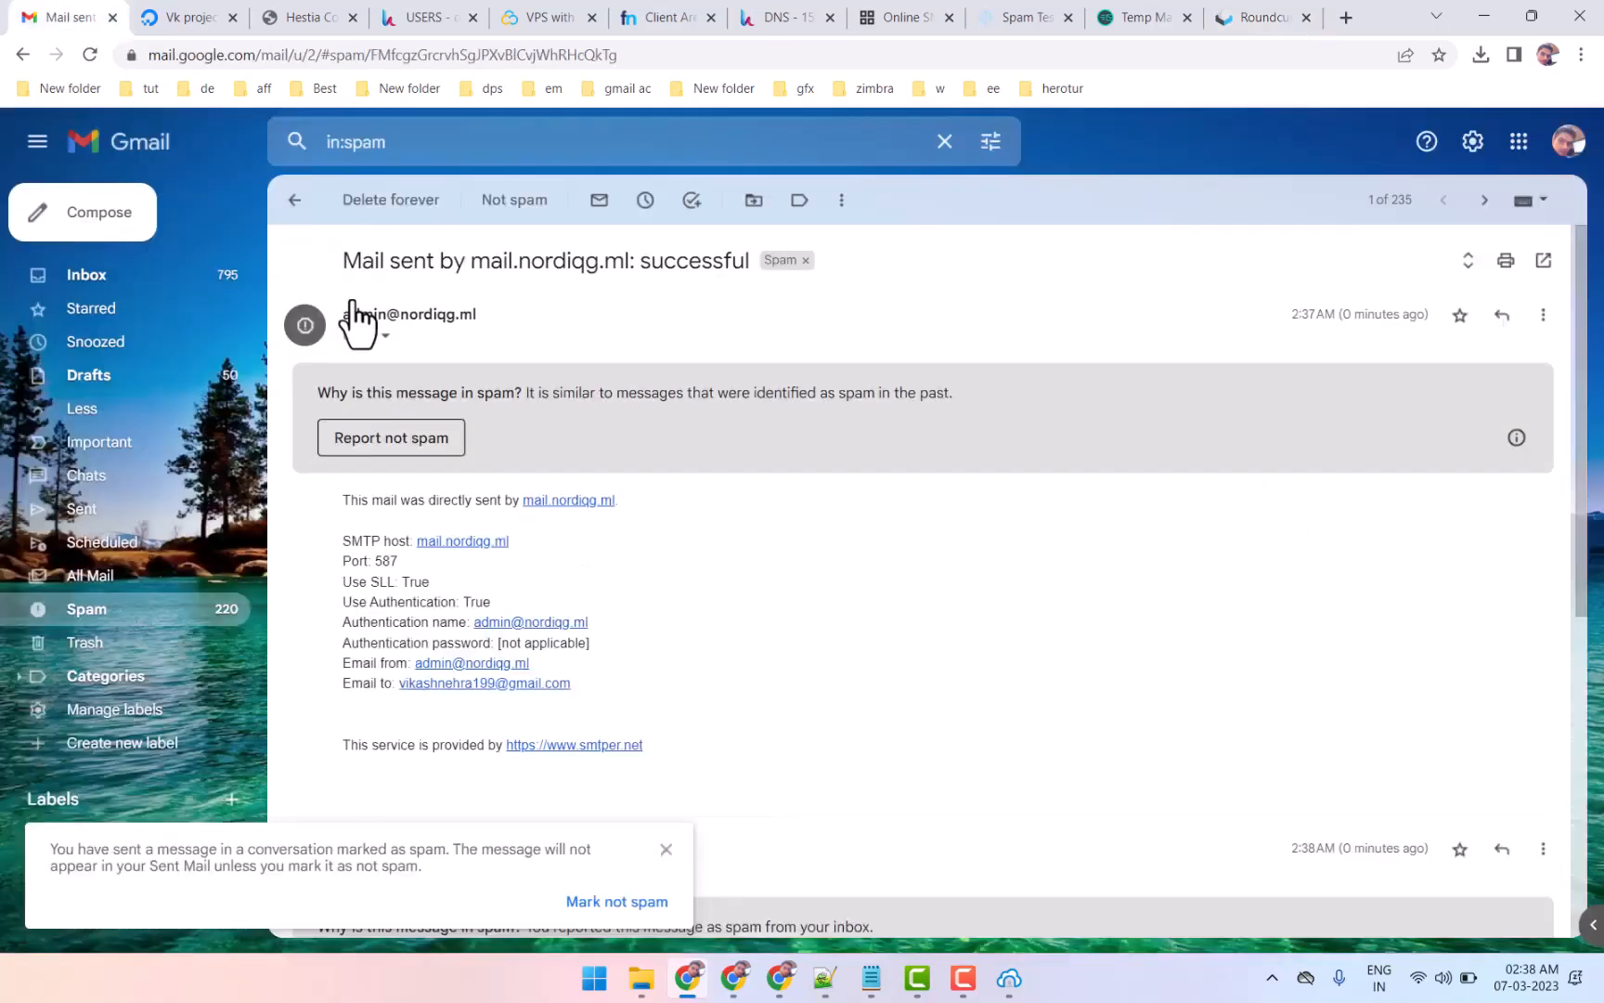
pyautogui.click(394, 350)
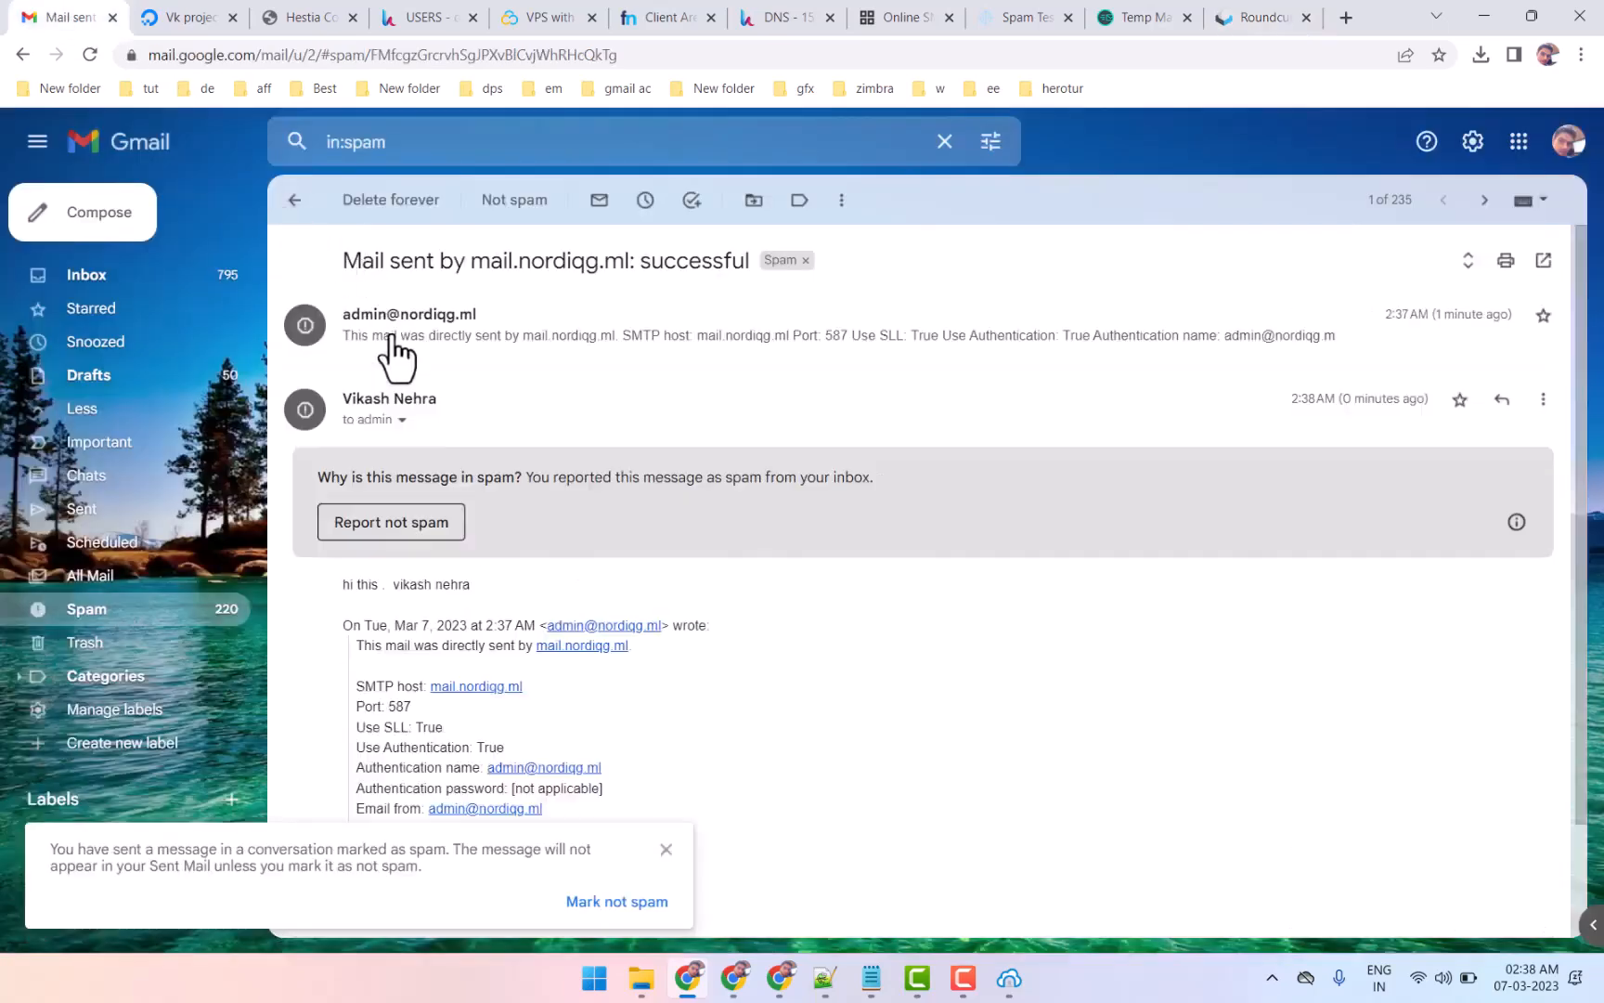
pyautogui.click(395, 344)
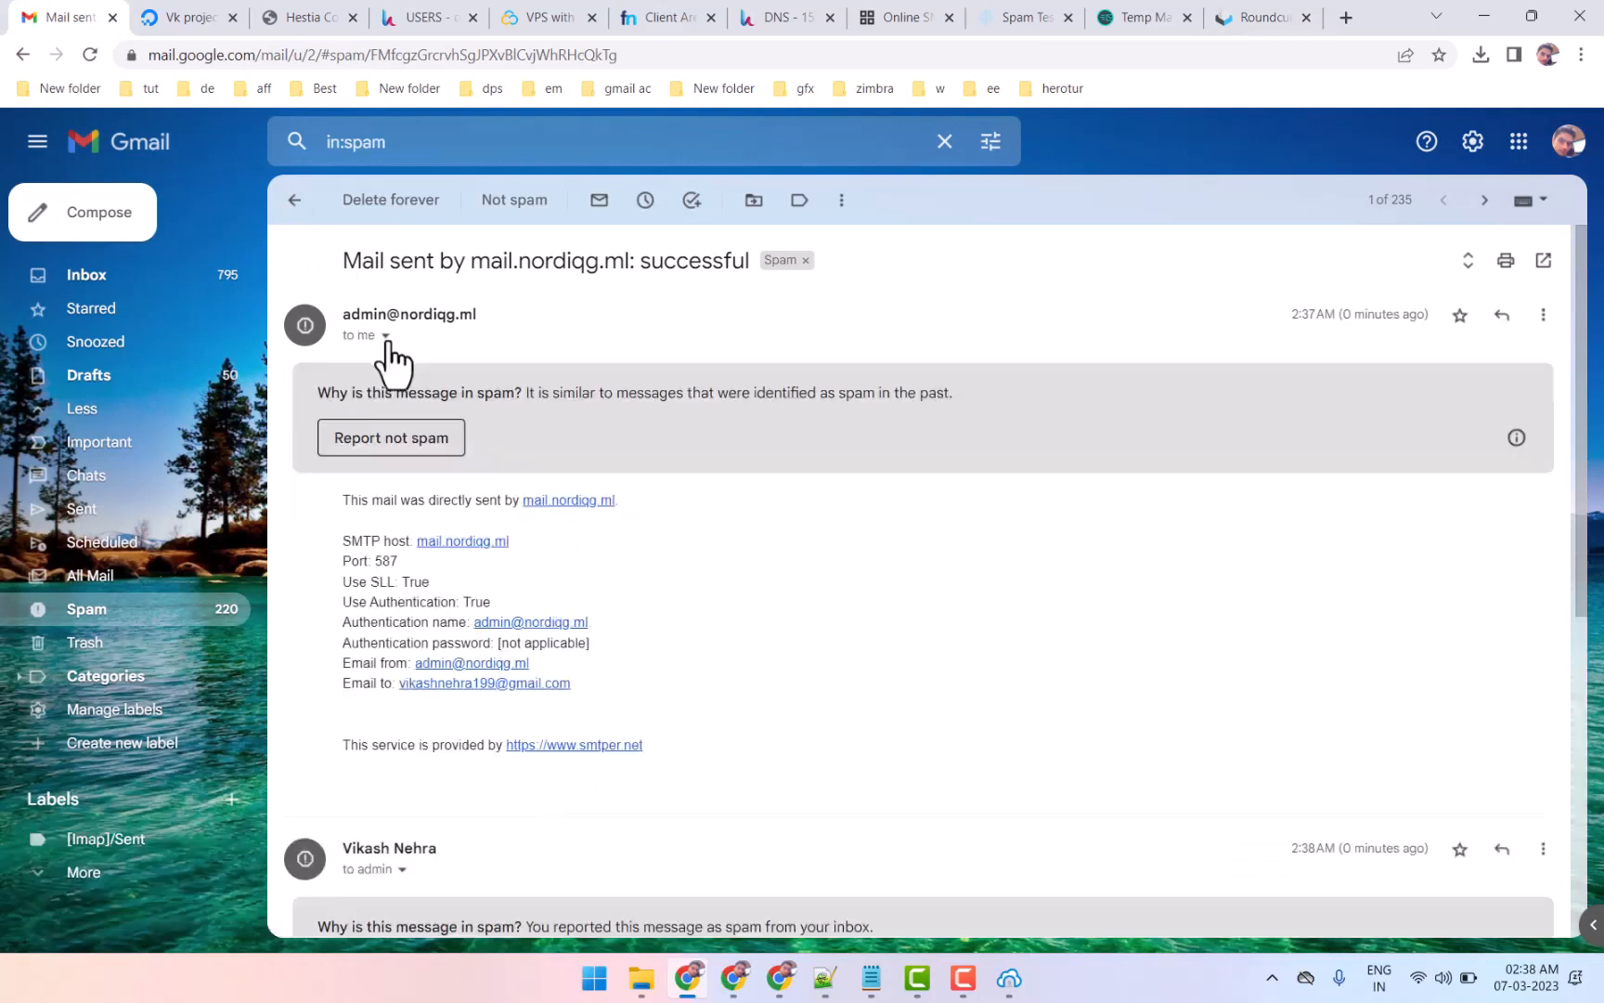
pyautogui.click(385, 335)
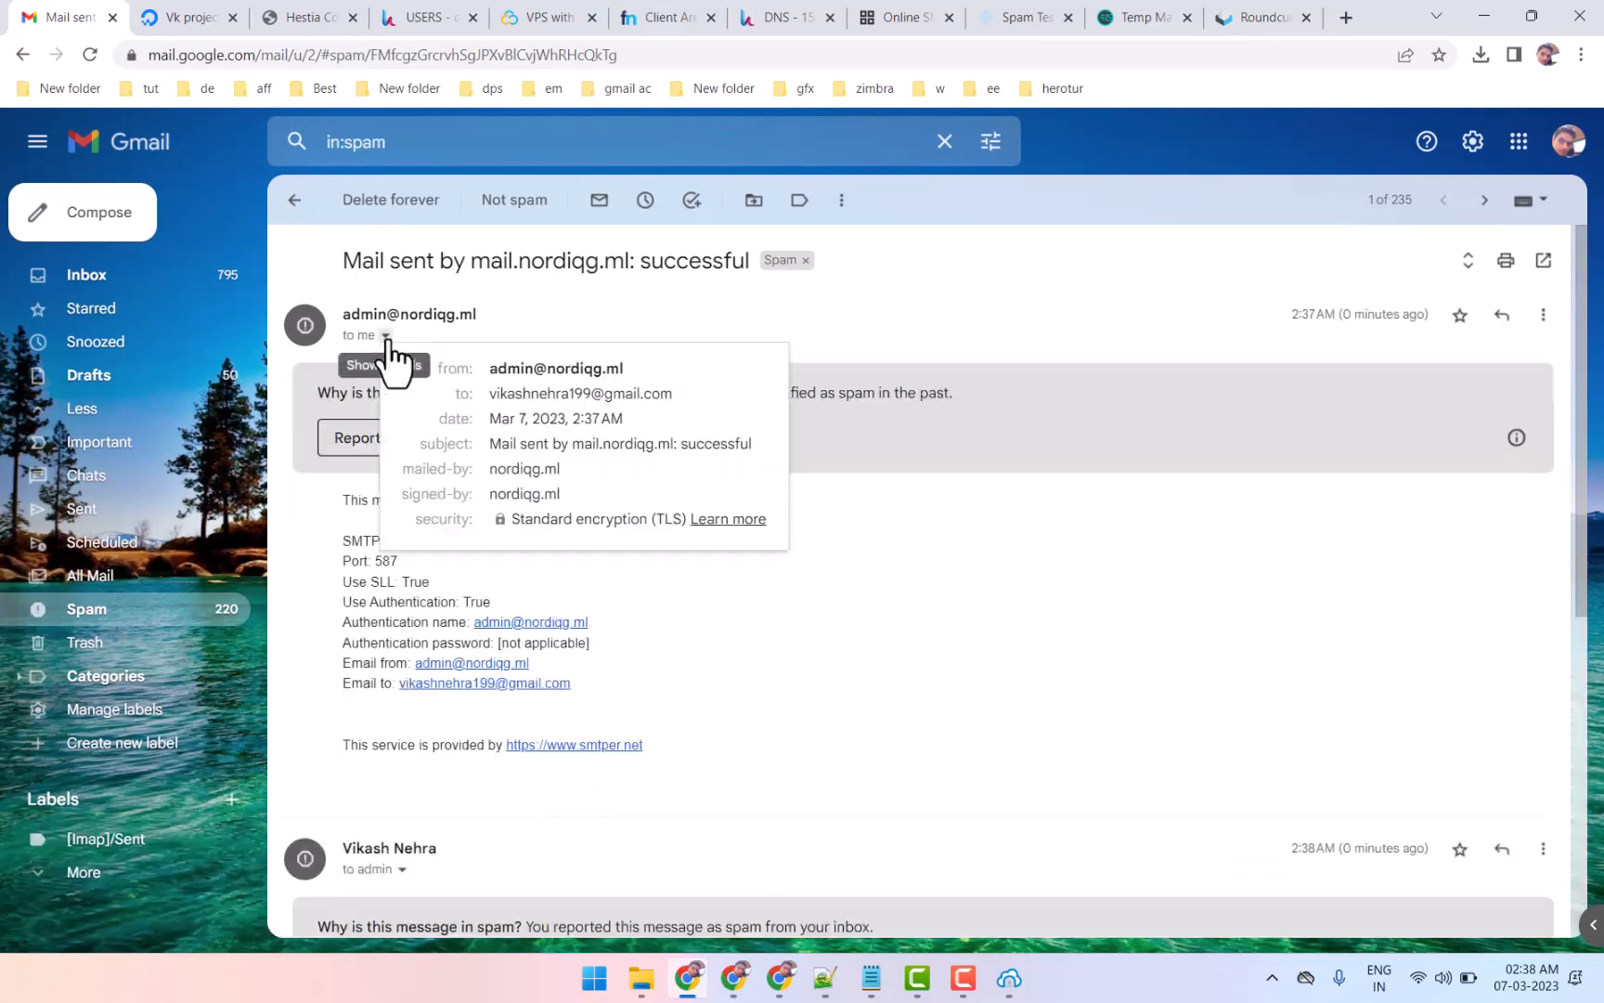
pyautogui.tripleClick(522, 368)
pyautogui.click(563, 709)
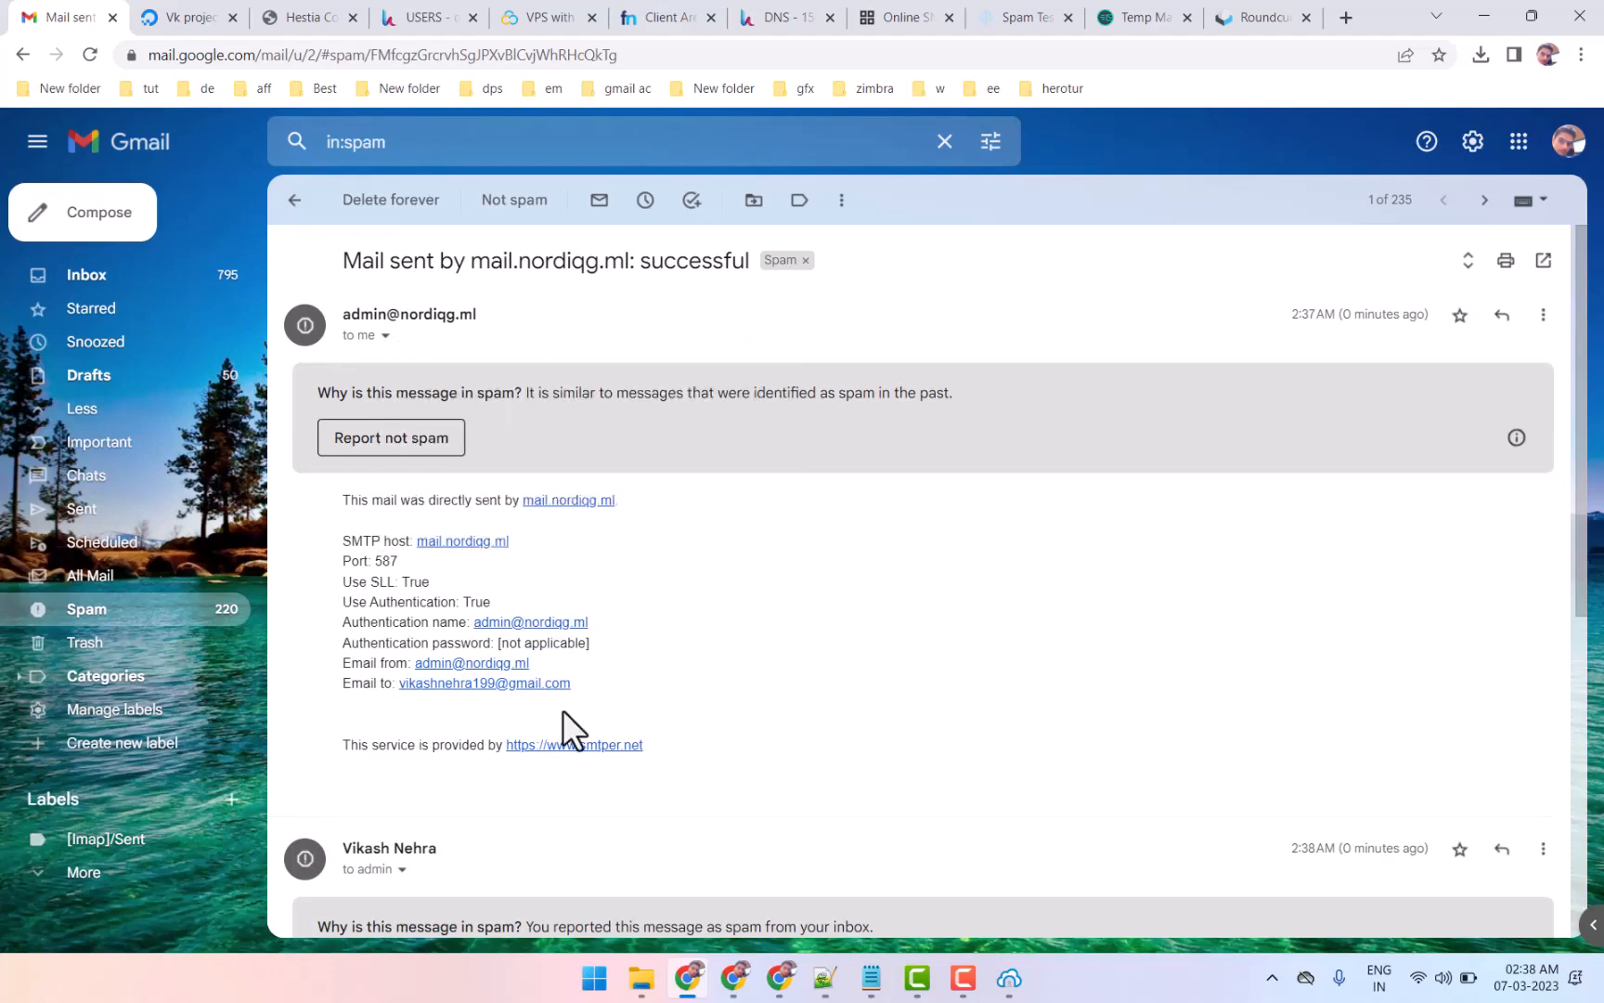
pyautogui.scroll(-3, 493, 723)
pyautogui.scroll(-3, 493, 720)
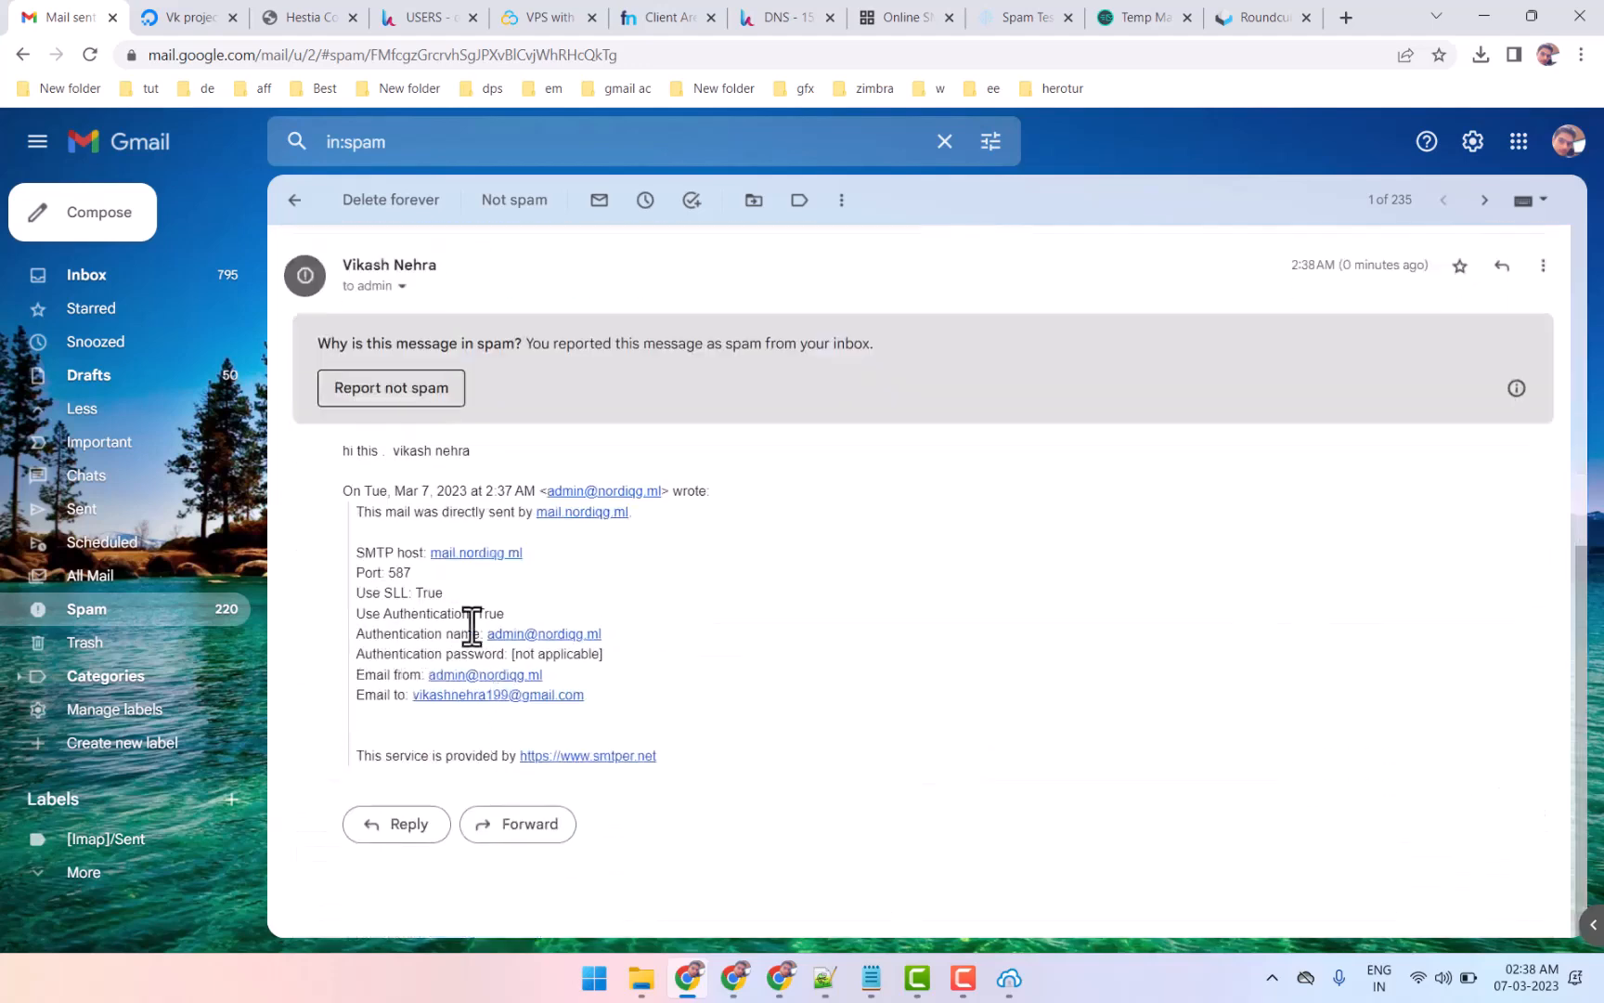
pyautogui.click(1281, 17)
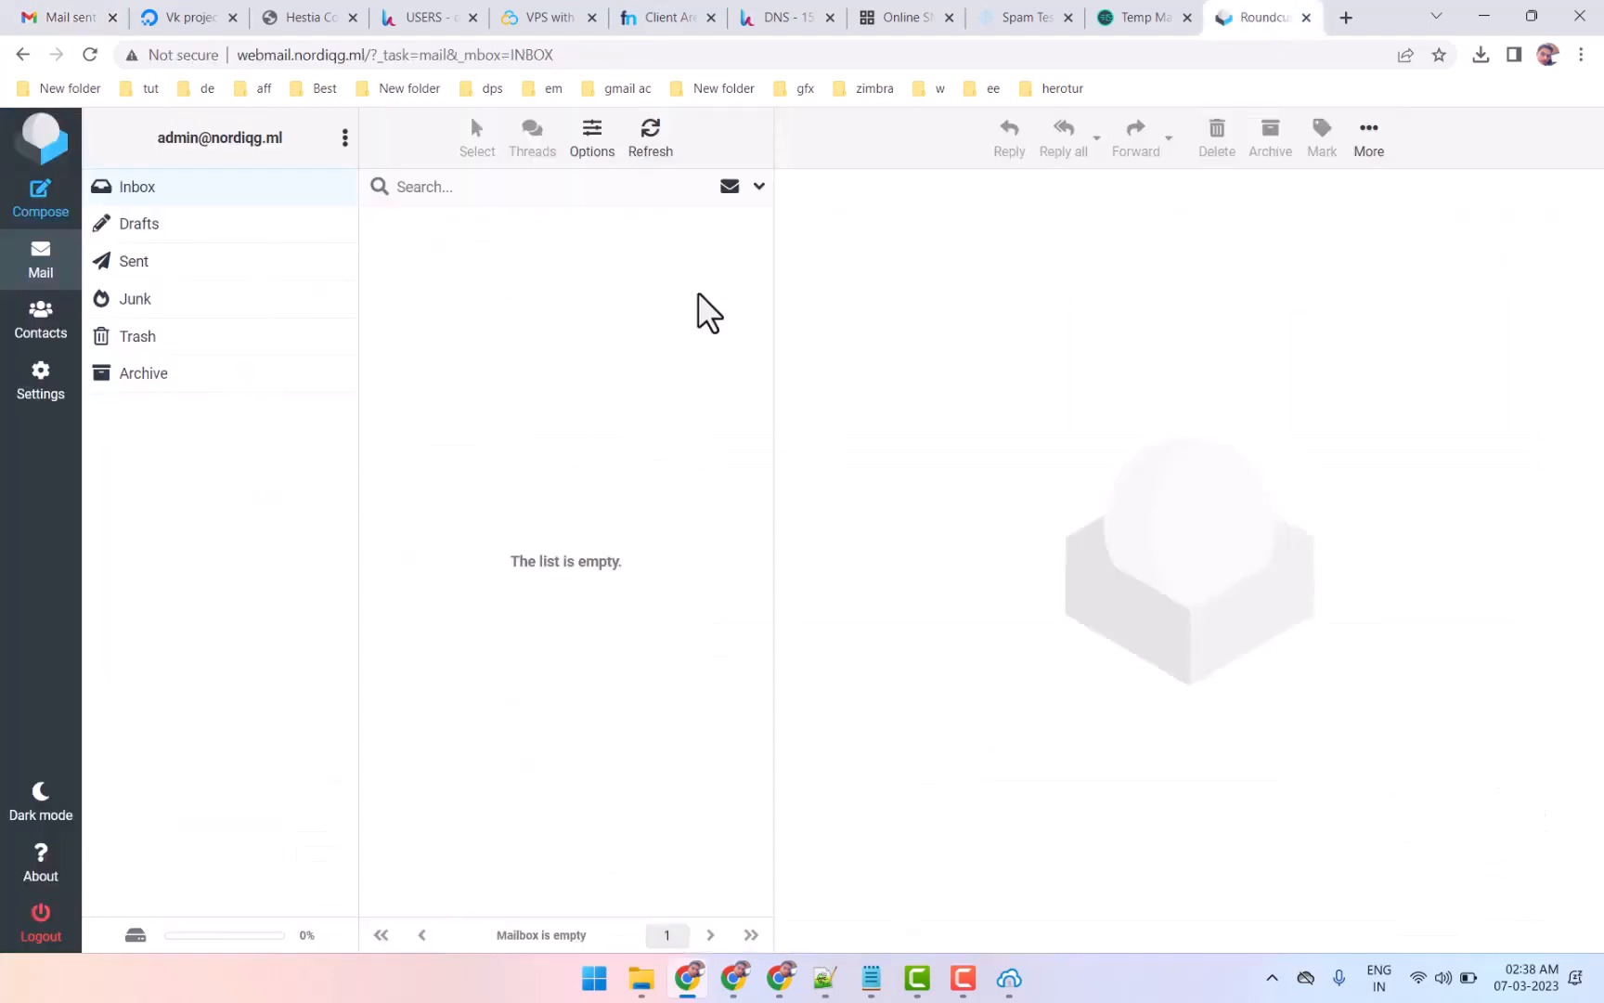
# Refresh the Roundcube inbox, open the received Gmail reply and examine its message text
pyautogui.click(650, 144)
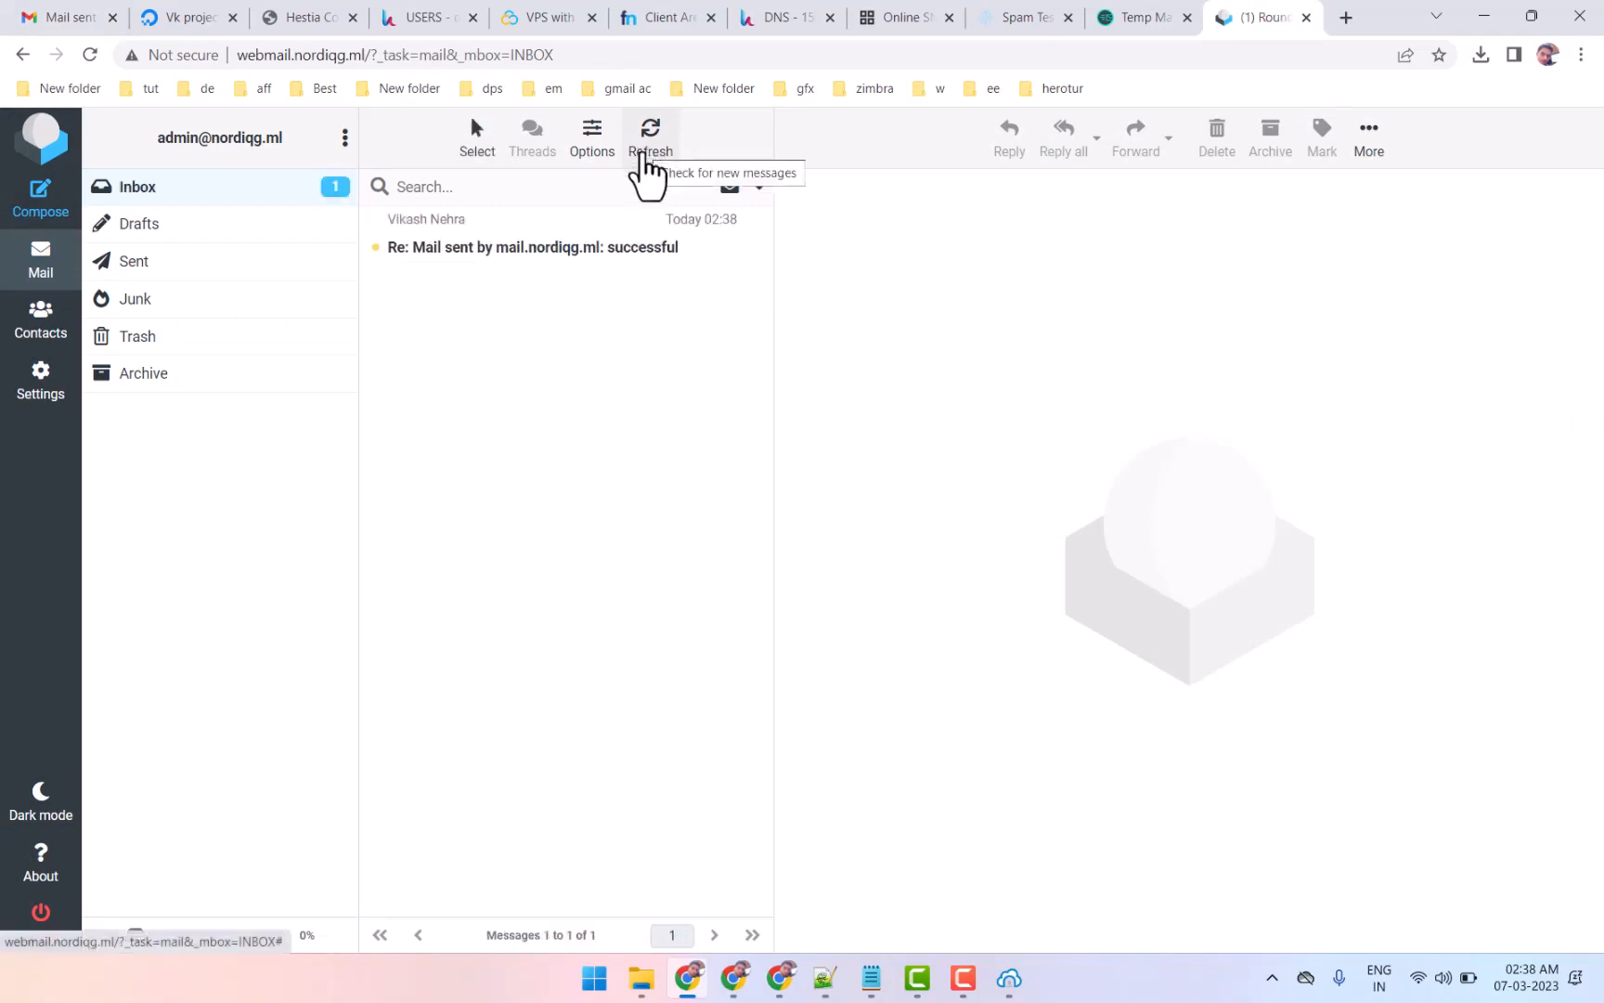
pyautogui.click(531, 225)
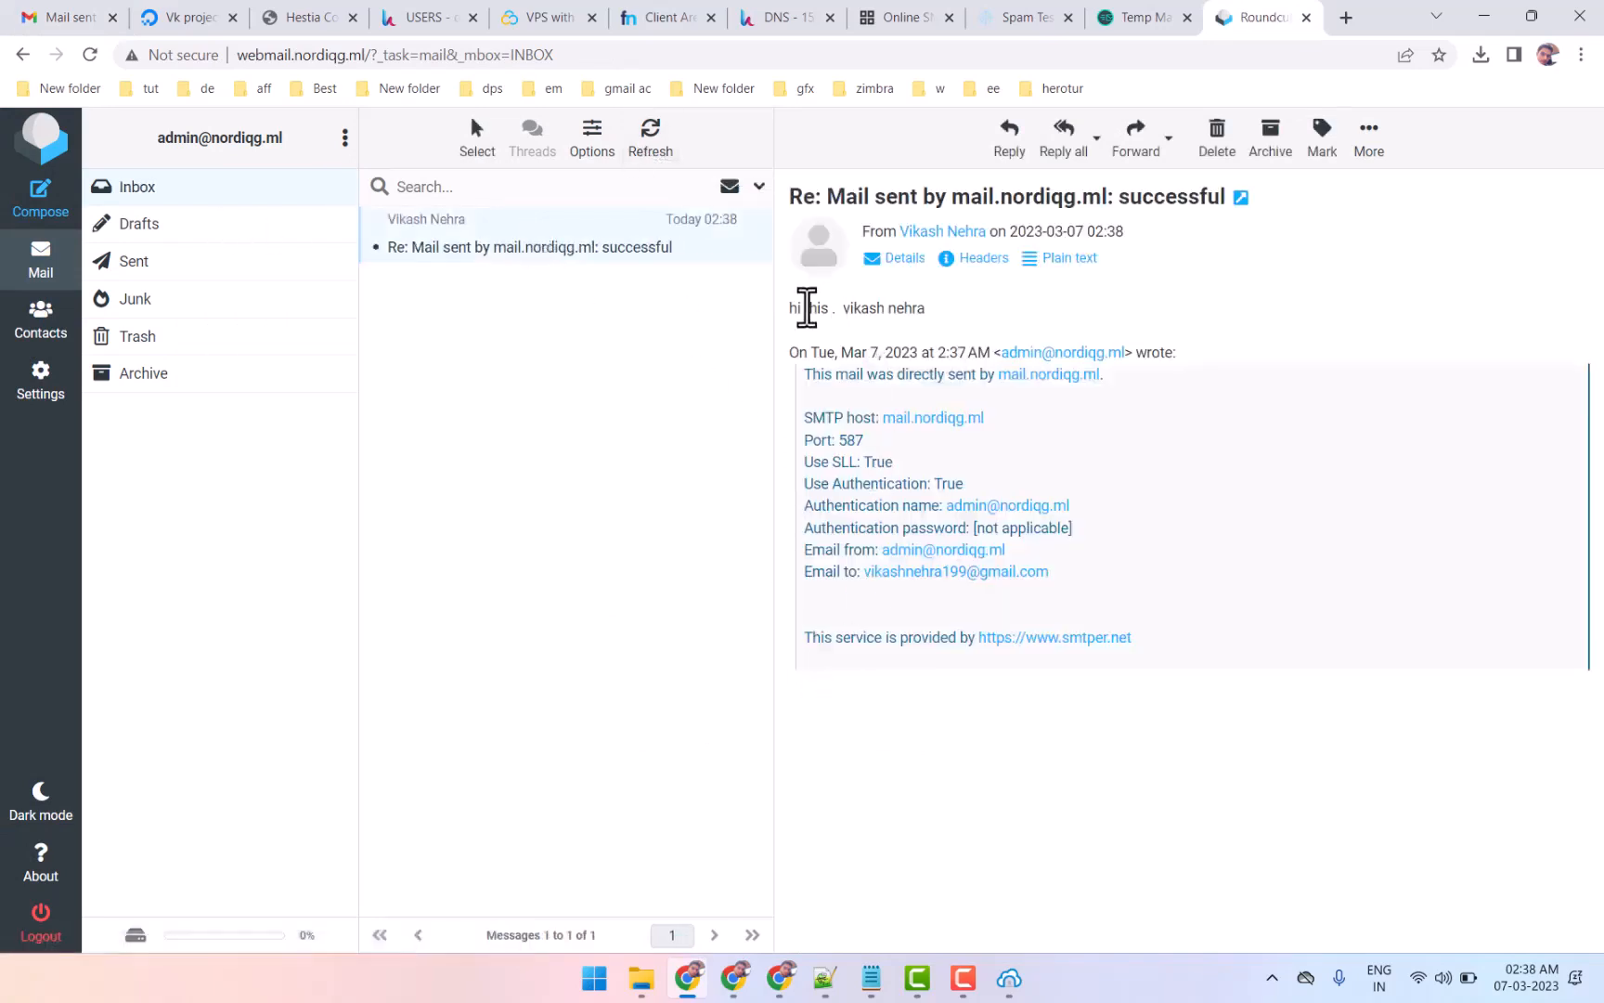
pyautogui.moveTo(790, 307); pyautogui.dragTo(995, 320)
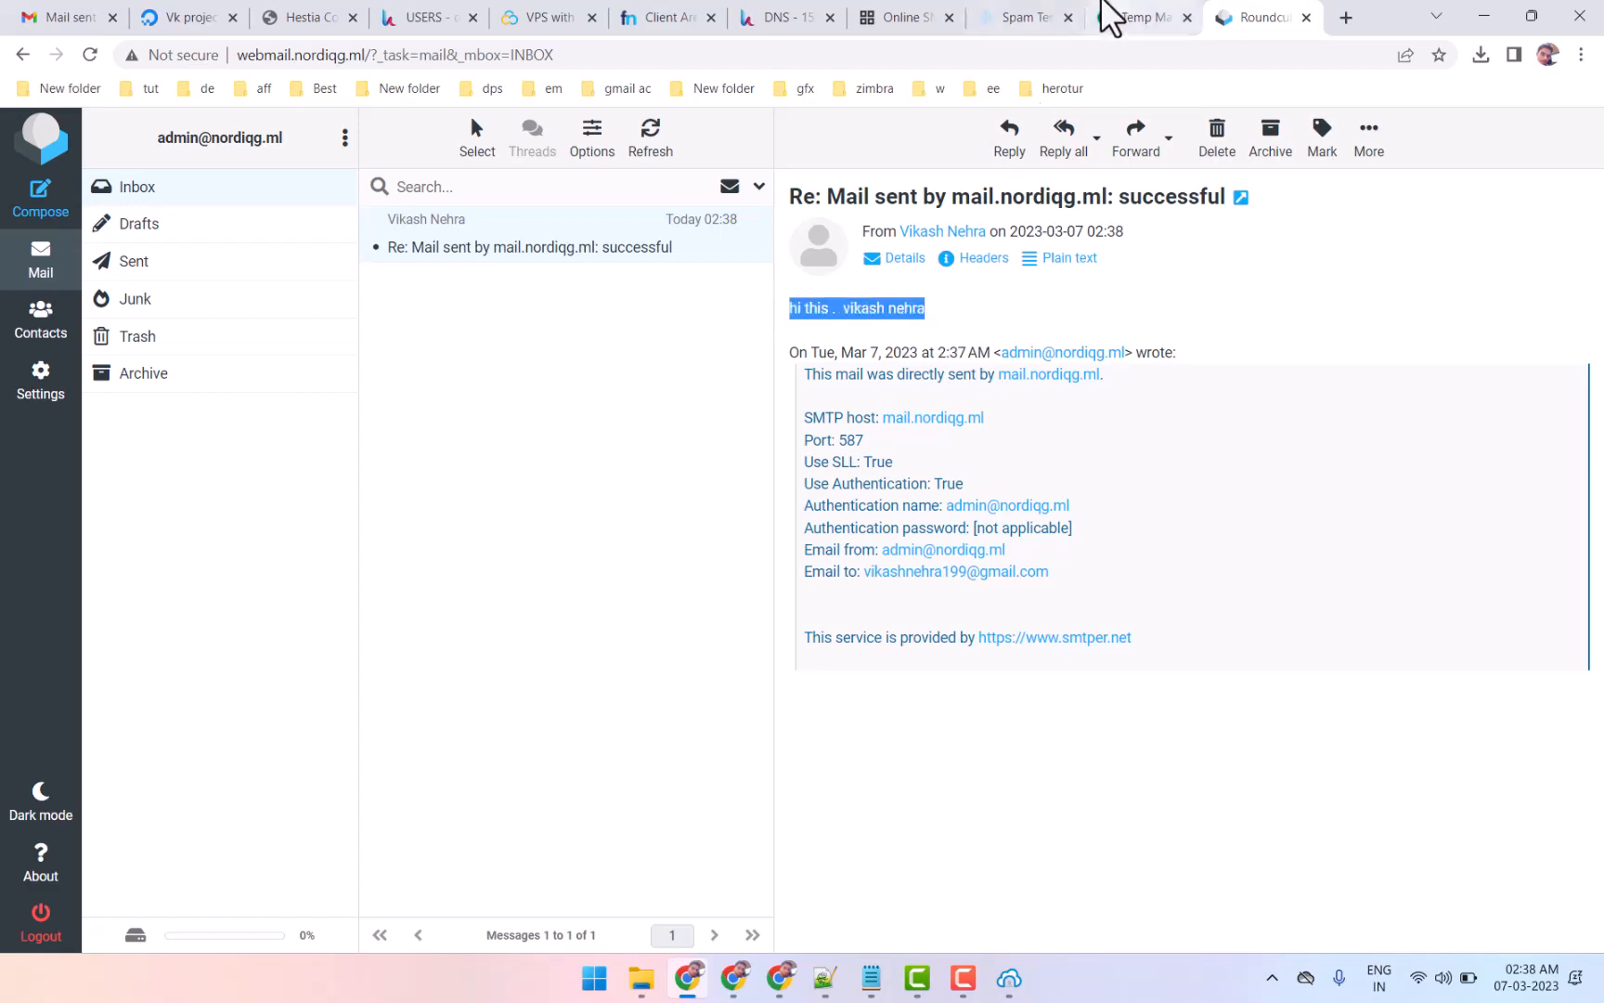
# Review the mail-tester spam score and check list, and compare the reply in Gmail with the one received in Roundcube
pyautogui.click(924, 16)
pyautogui.click(806, 18)
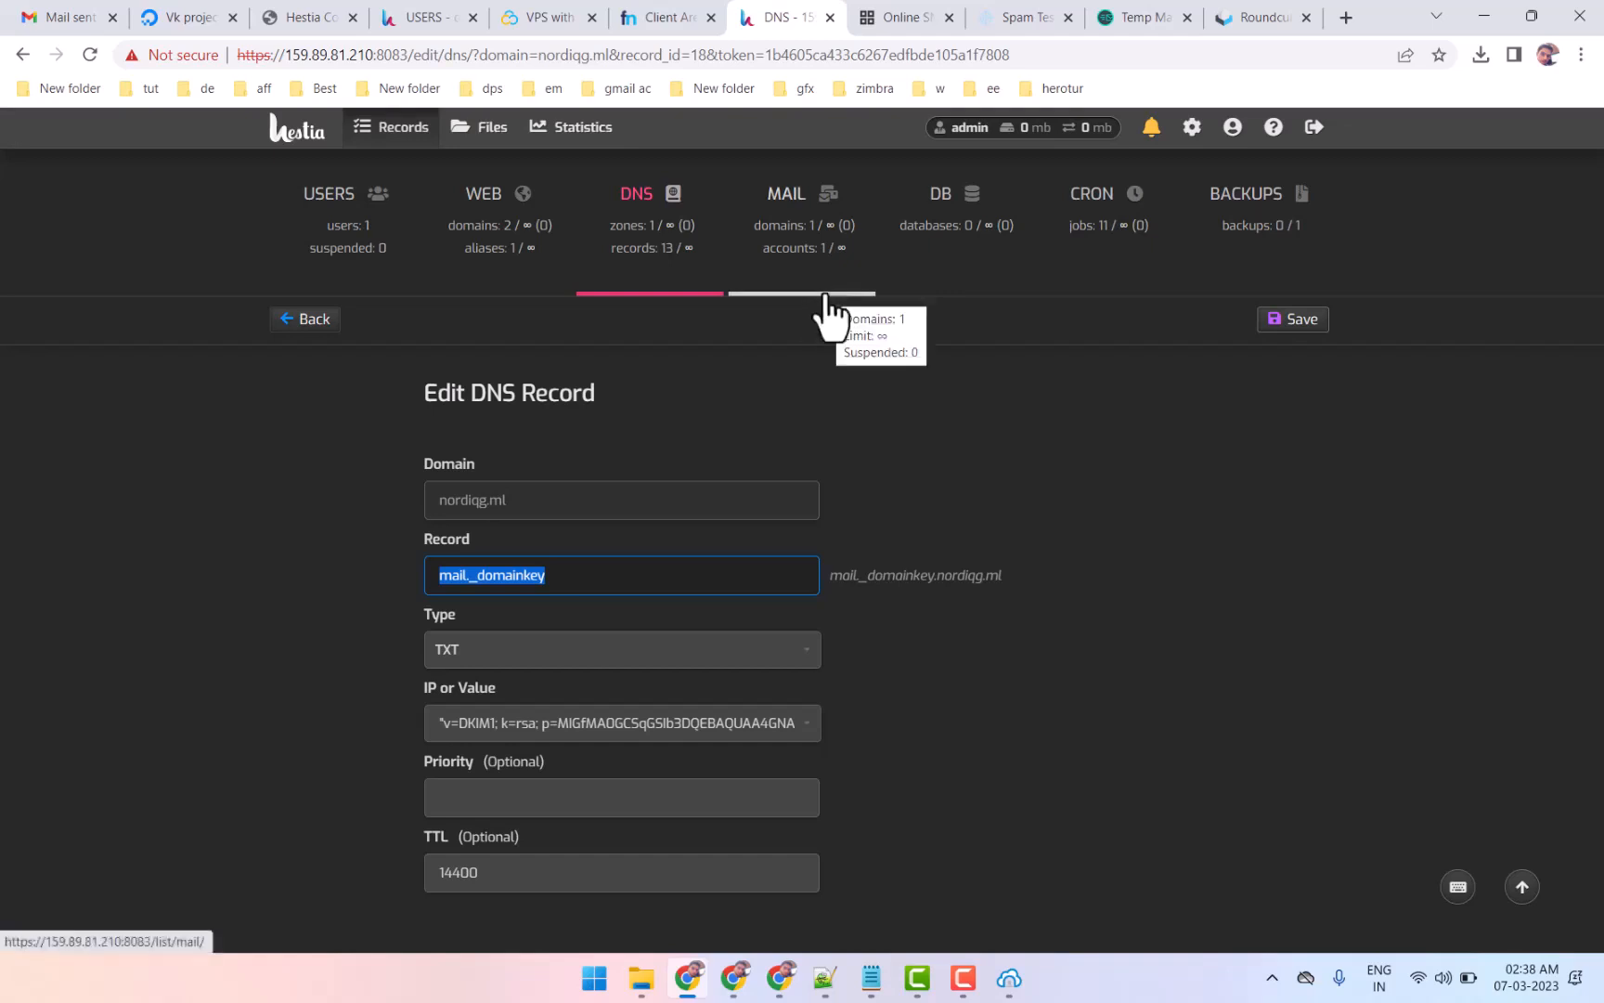
pyautogui.click(906, 18)
pyautogui.click(998, 17)
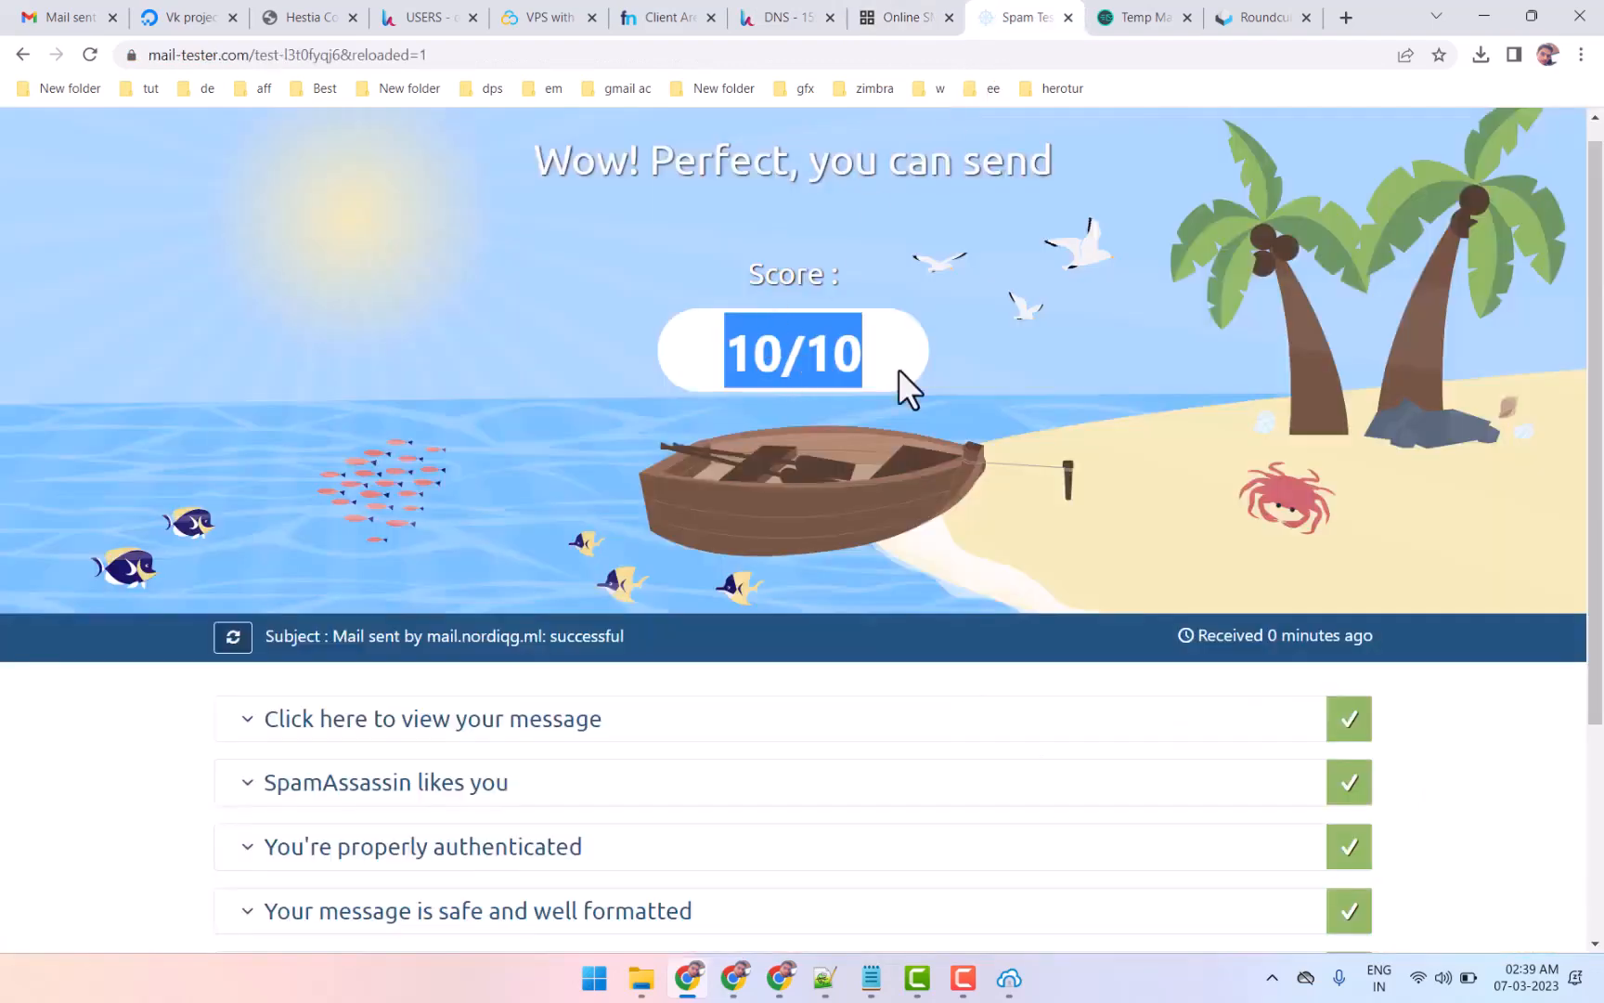
pyautogui.click(998, 419)
pyautogui.moveTo(752, 340); pyautogui.dragTo(908, 331)
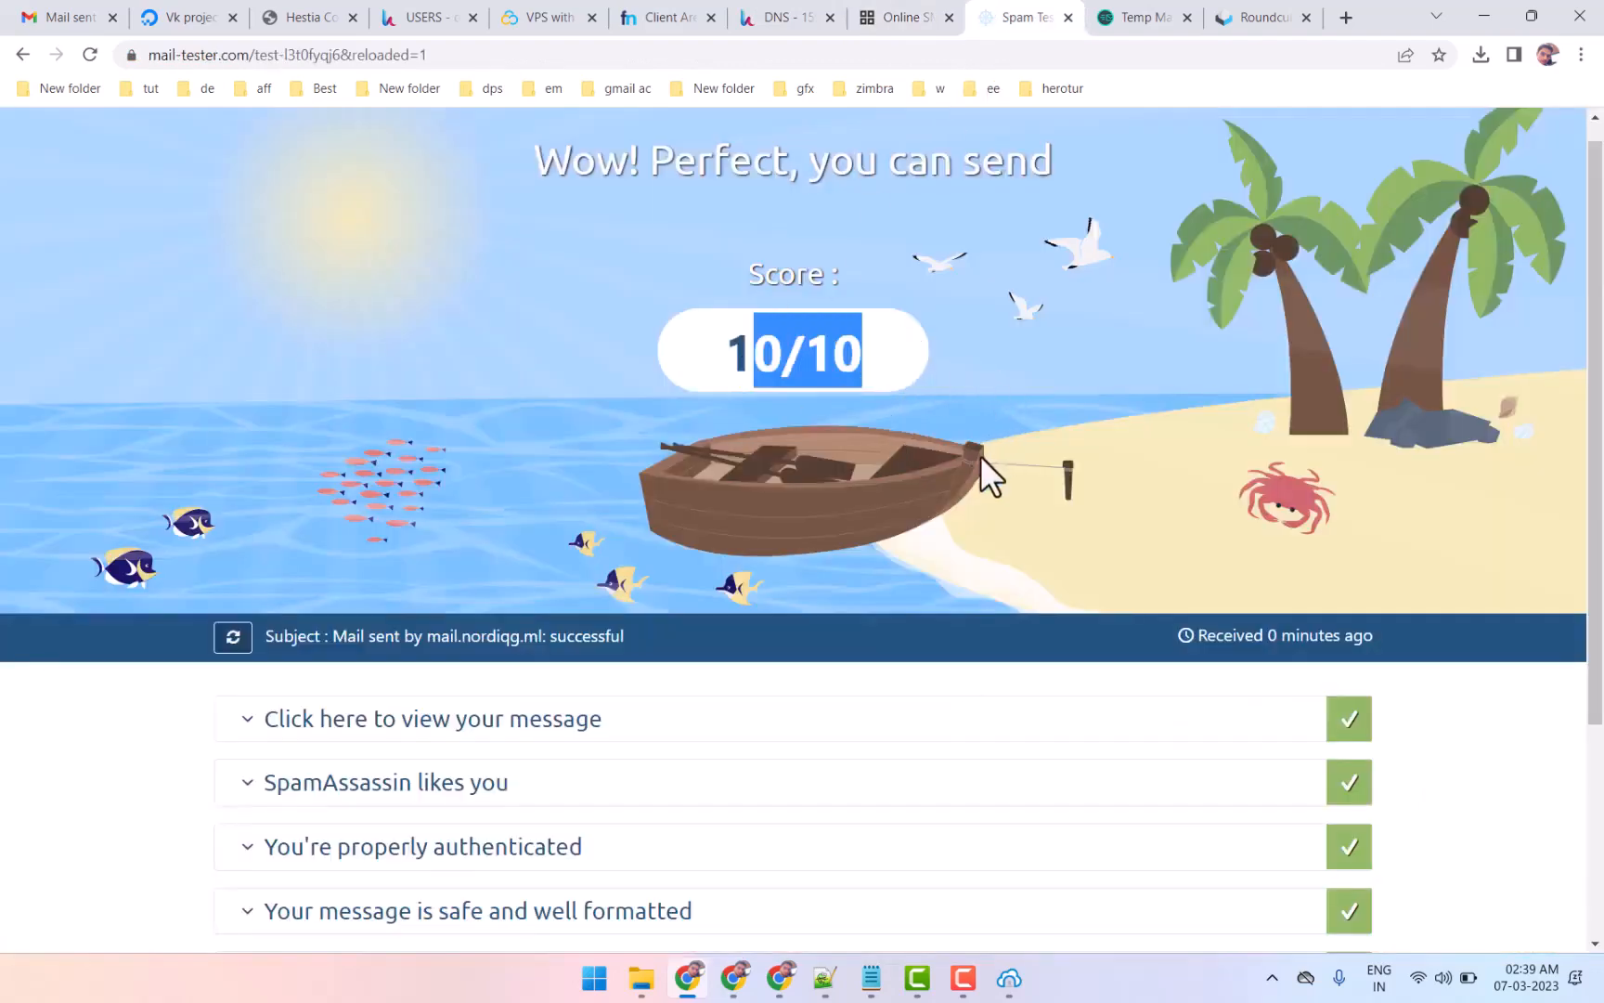
pyautogui.scroll(-2, 980, 455)
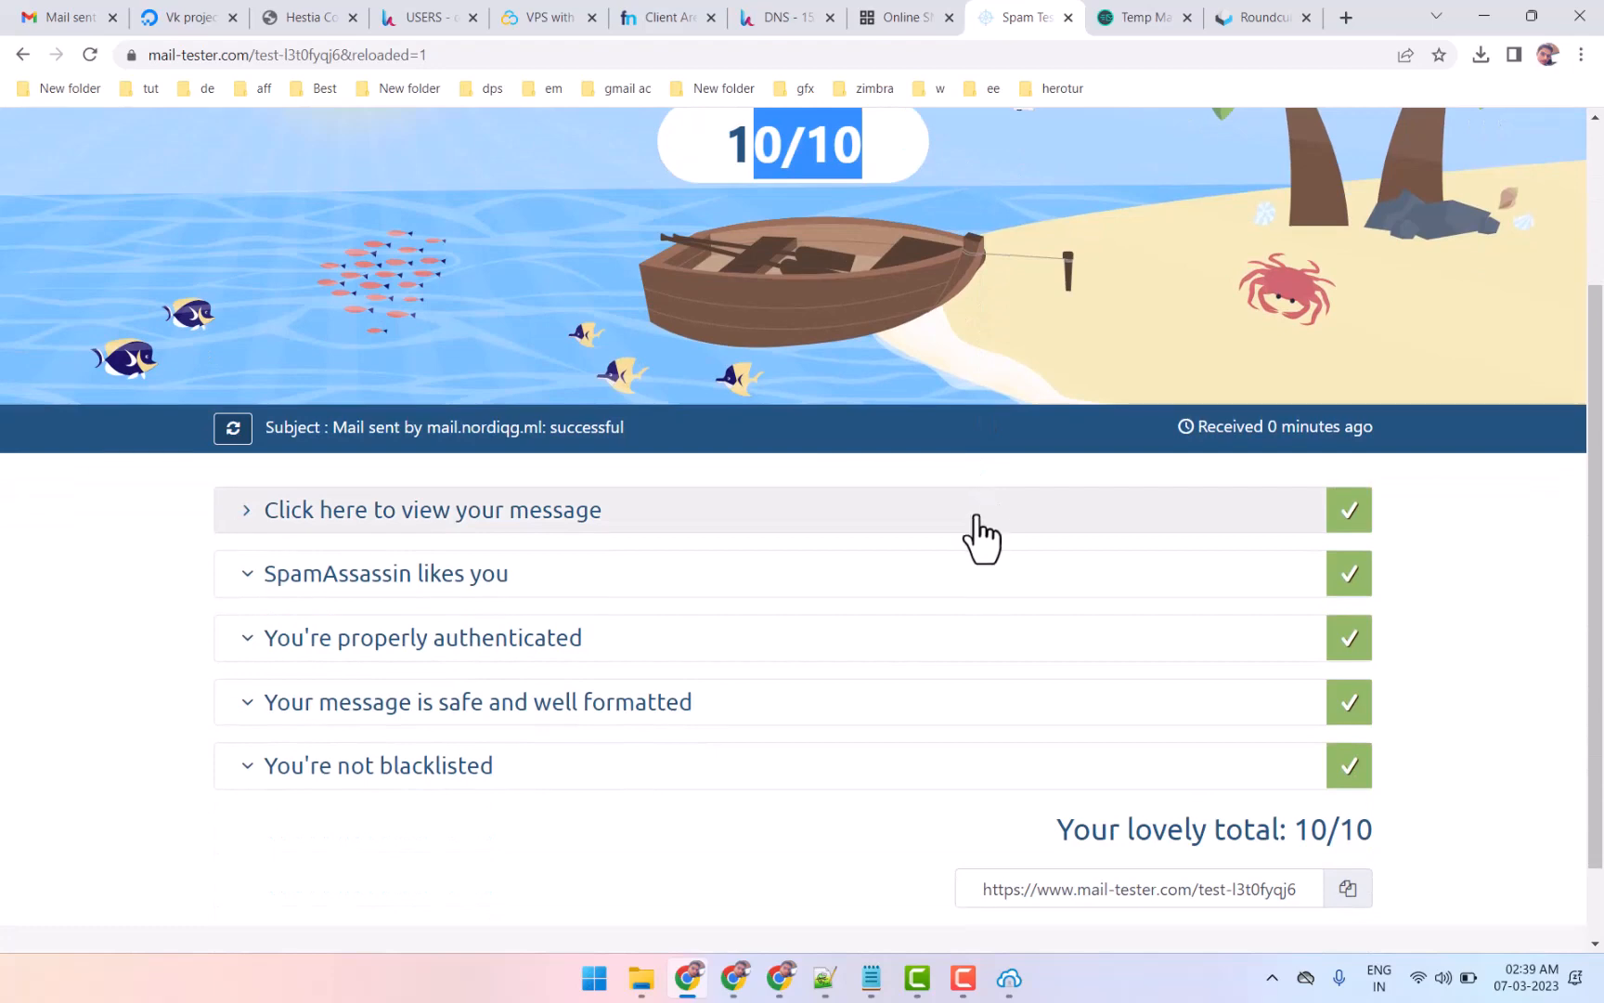
pyautogui.scroll(3, 980, 537)
pyautogui.click(19, 17)
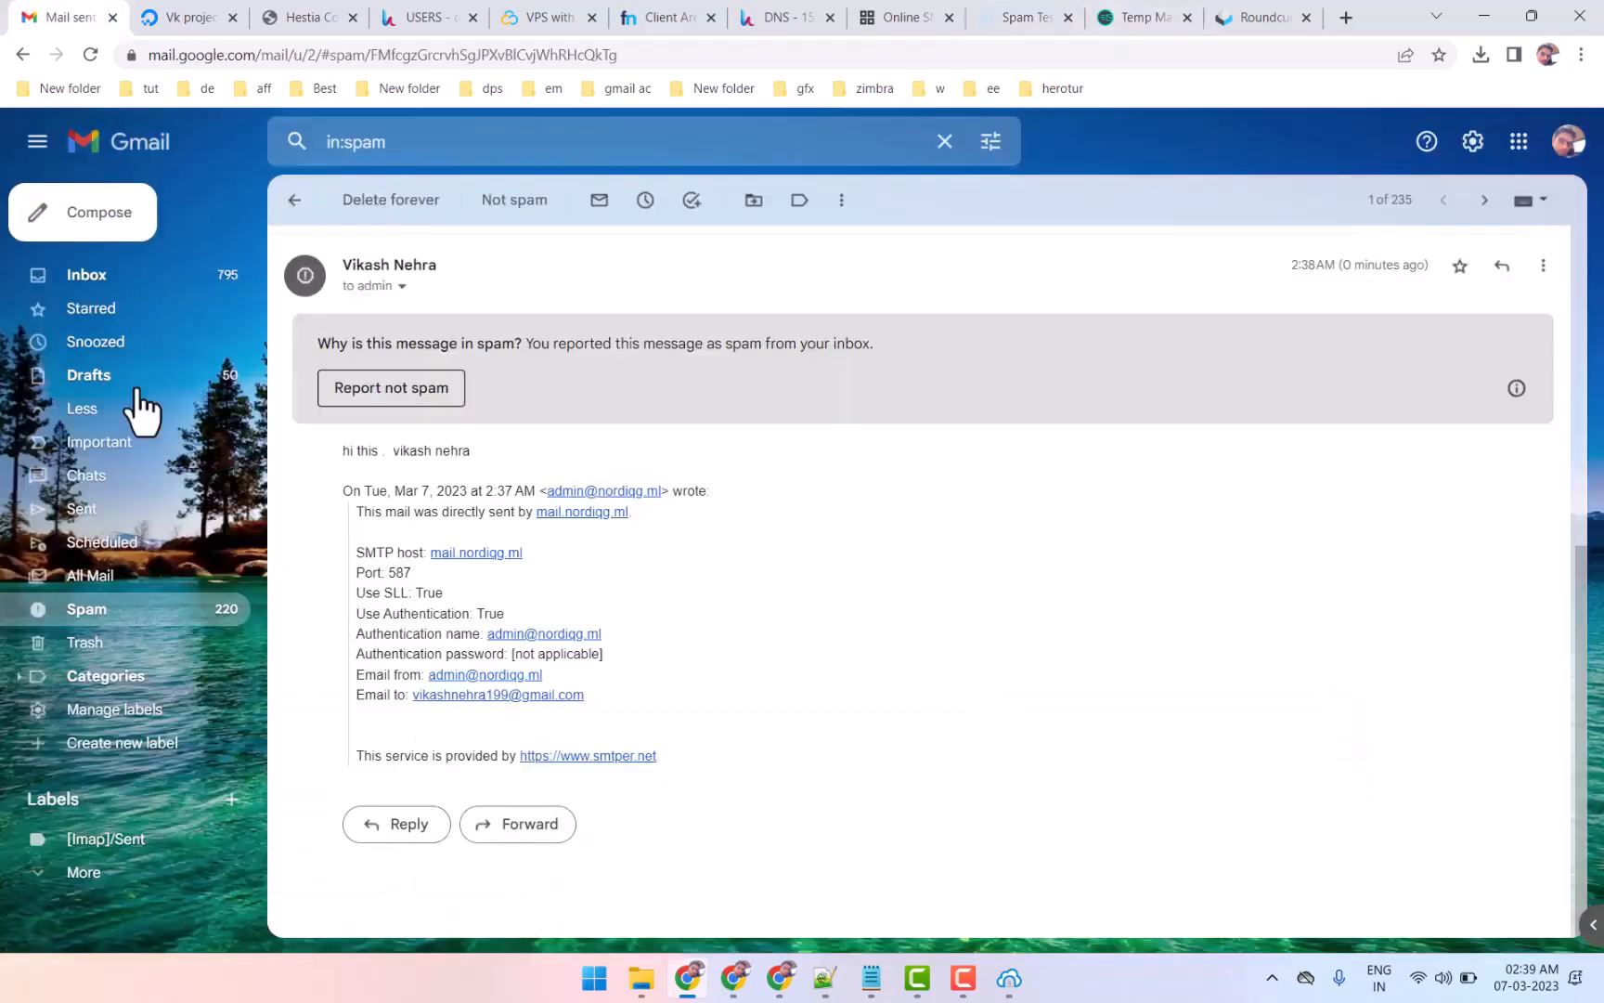
pyautogui.click(1244, 19)
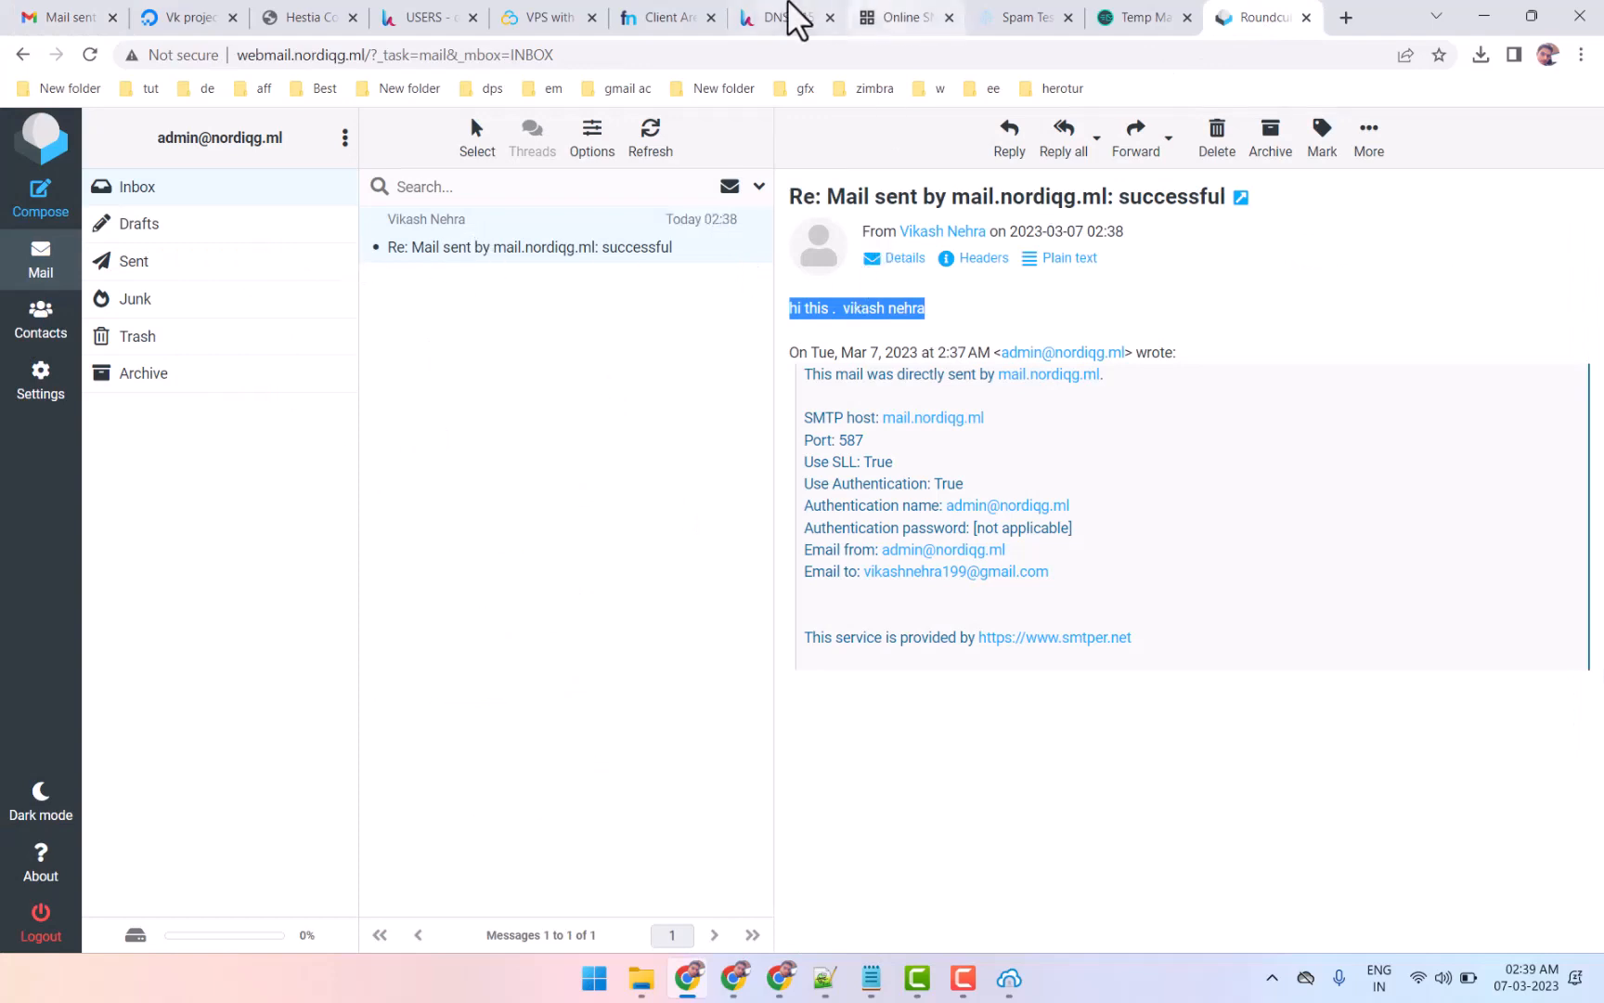
# Switch to Hestia and open the nordiqg.ml admin mail account for editing to examine its IMAP, POP3 and SMTP settings
pyautogui.click(790, 17)
pyautogui.click(813, 256)
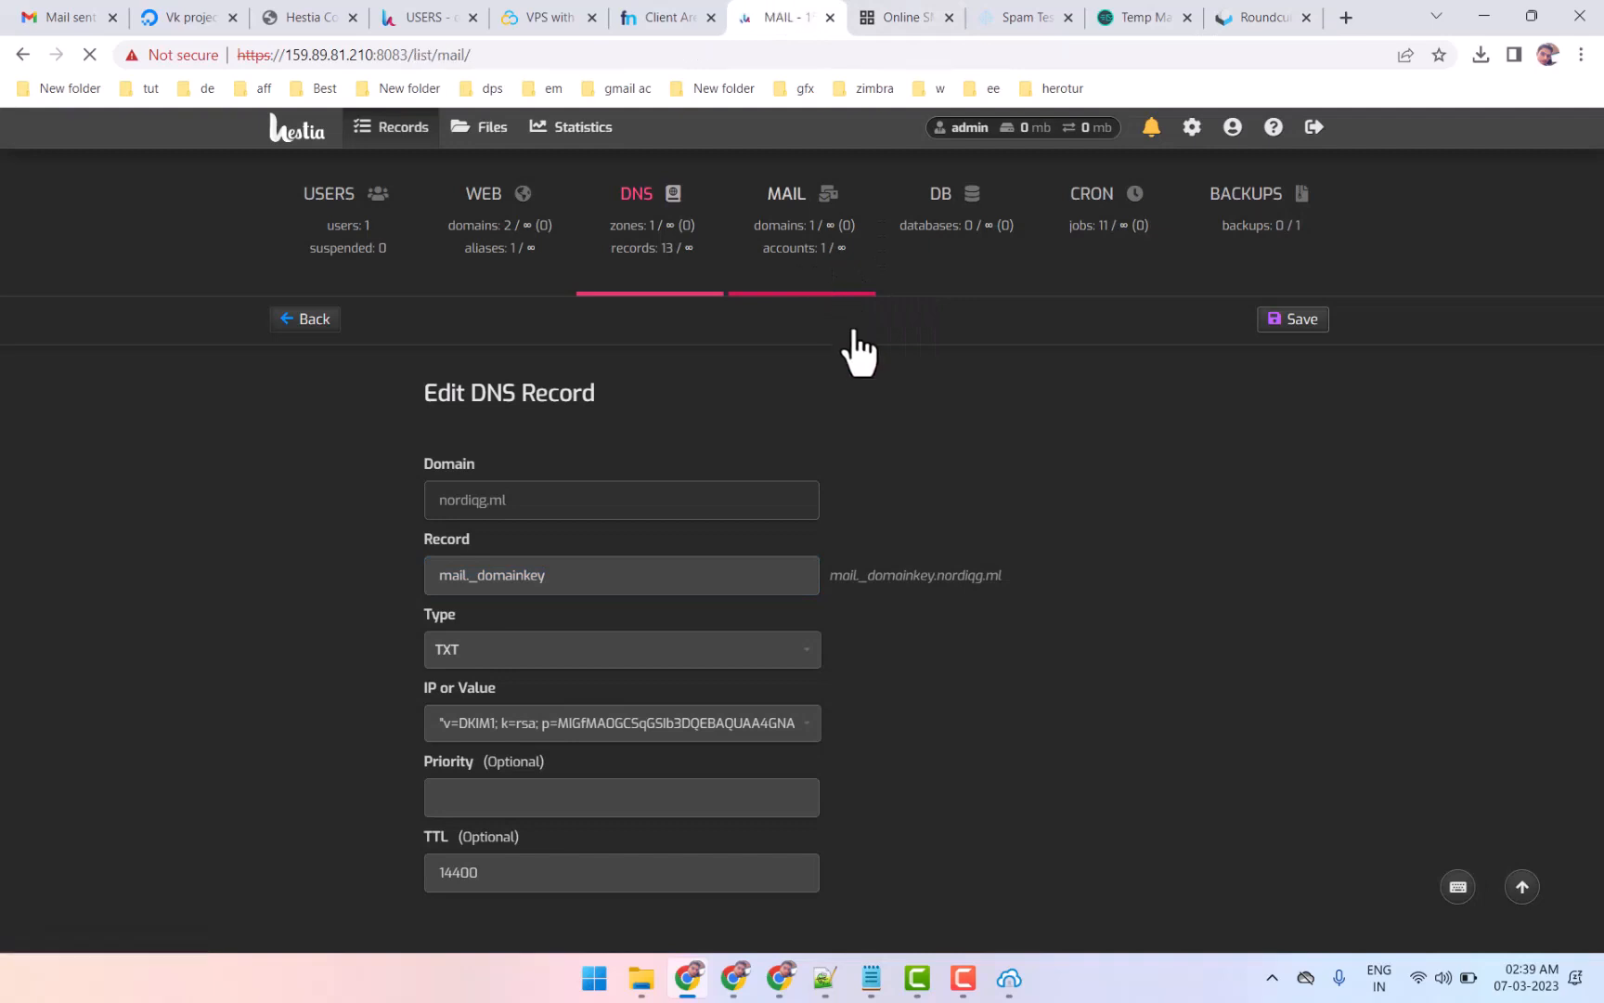
pyautogui.click(388, 417)
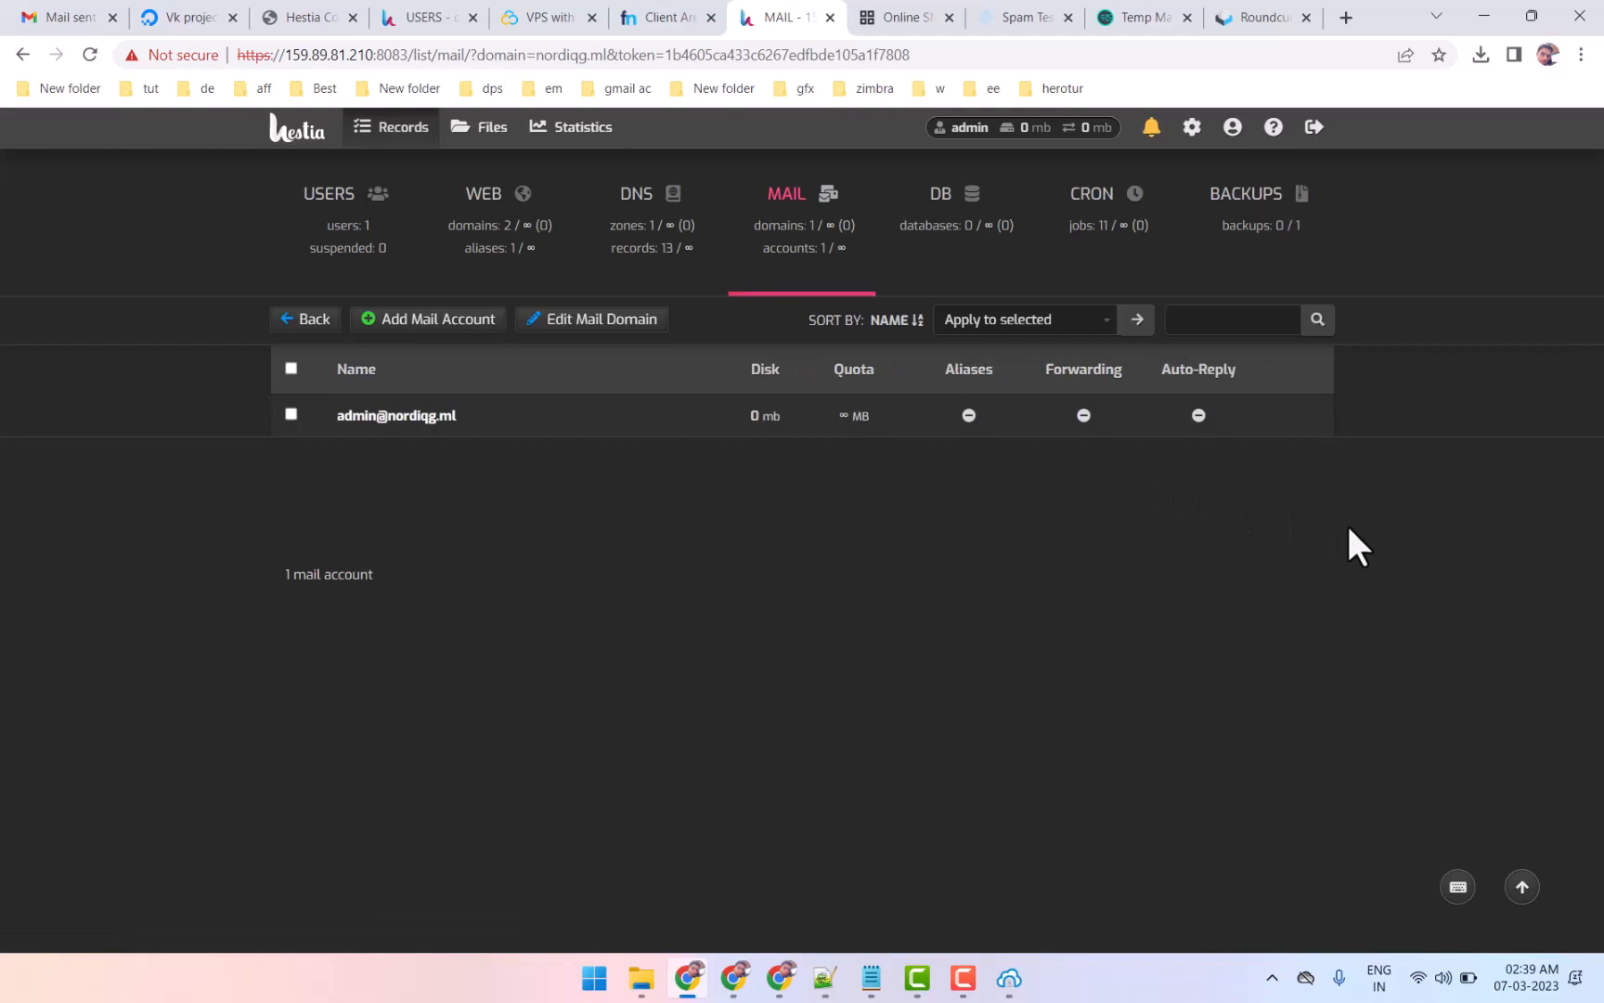
pyautogui.click(419, 417)
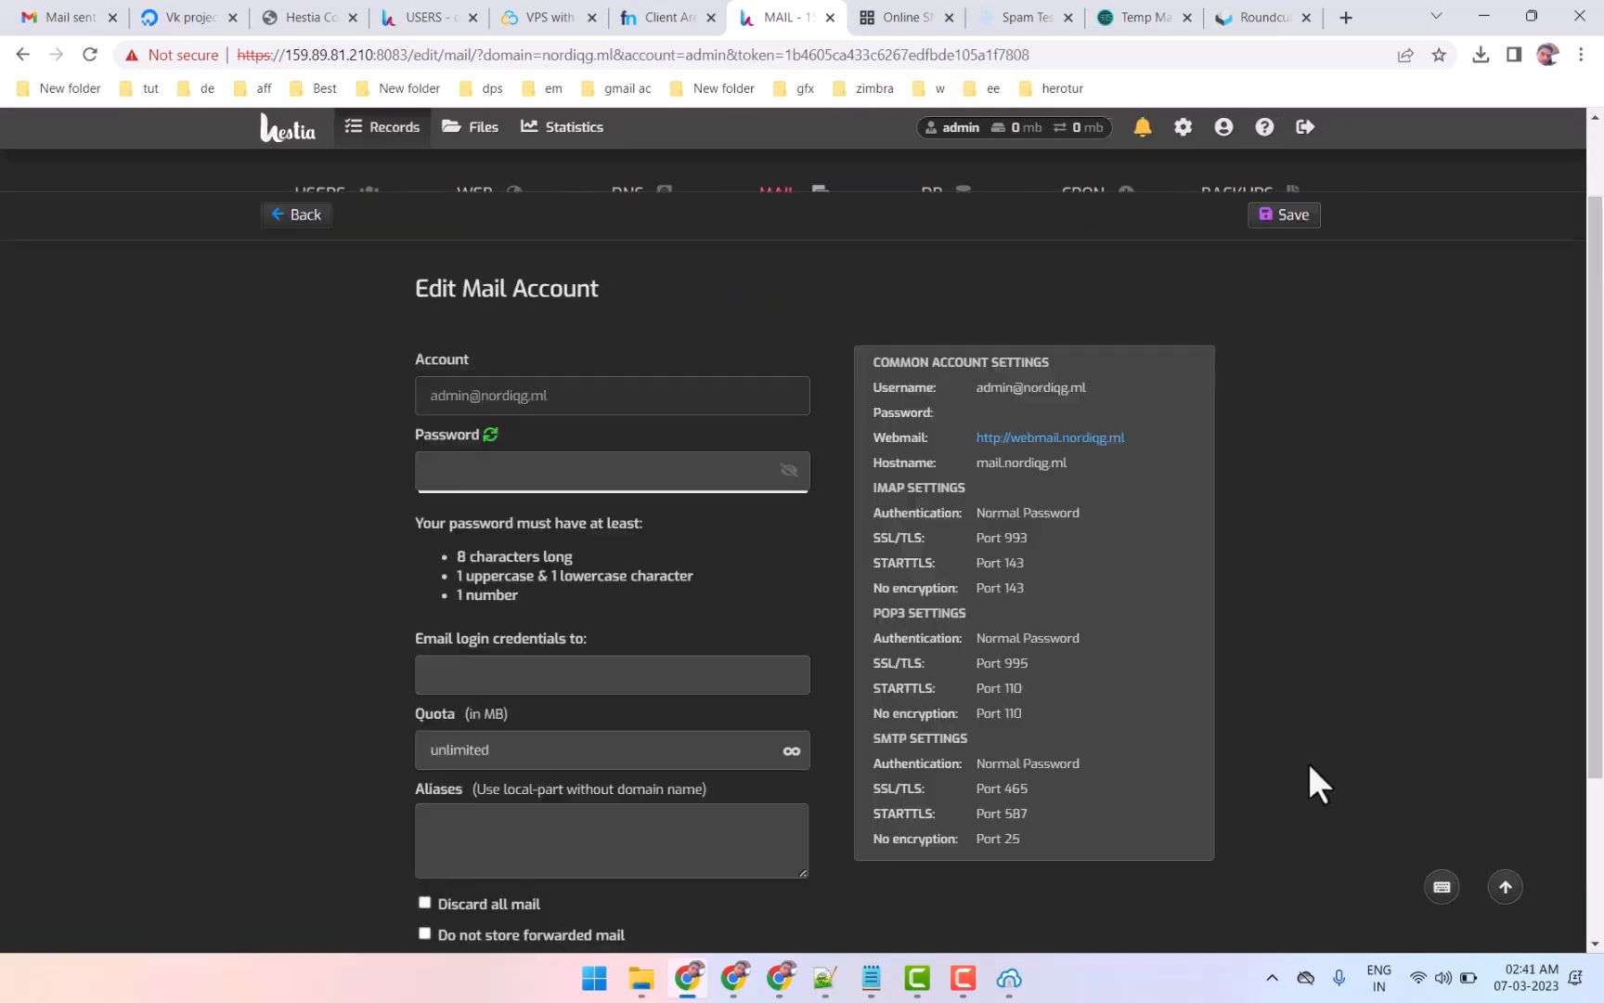
# Review the SMTPer test form again alongside the reply thread in Gmail
pyautogui.click(926, 8)
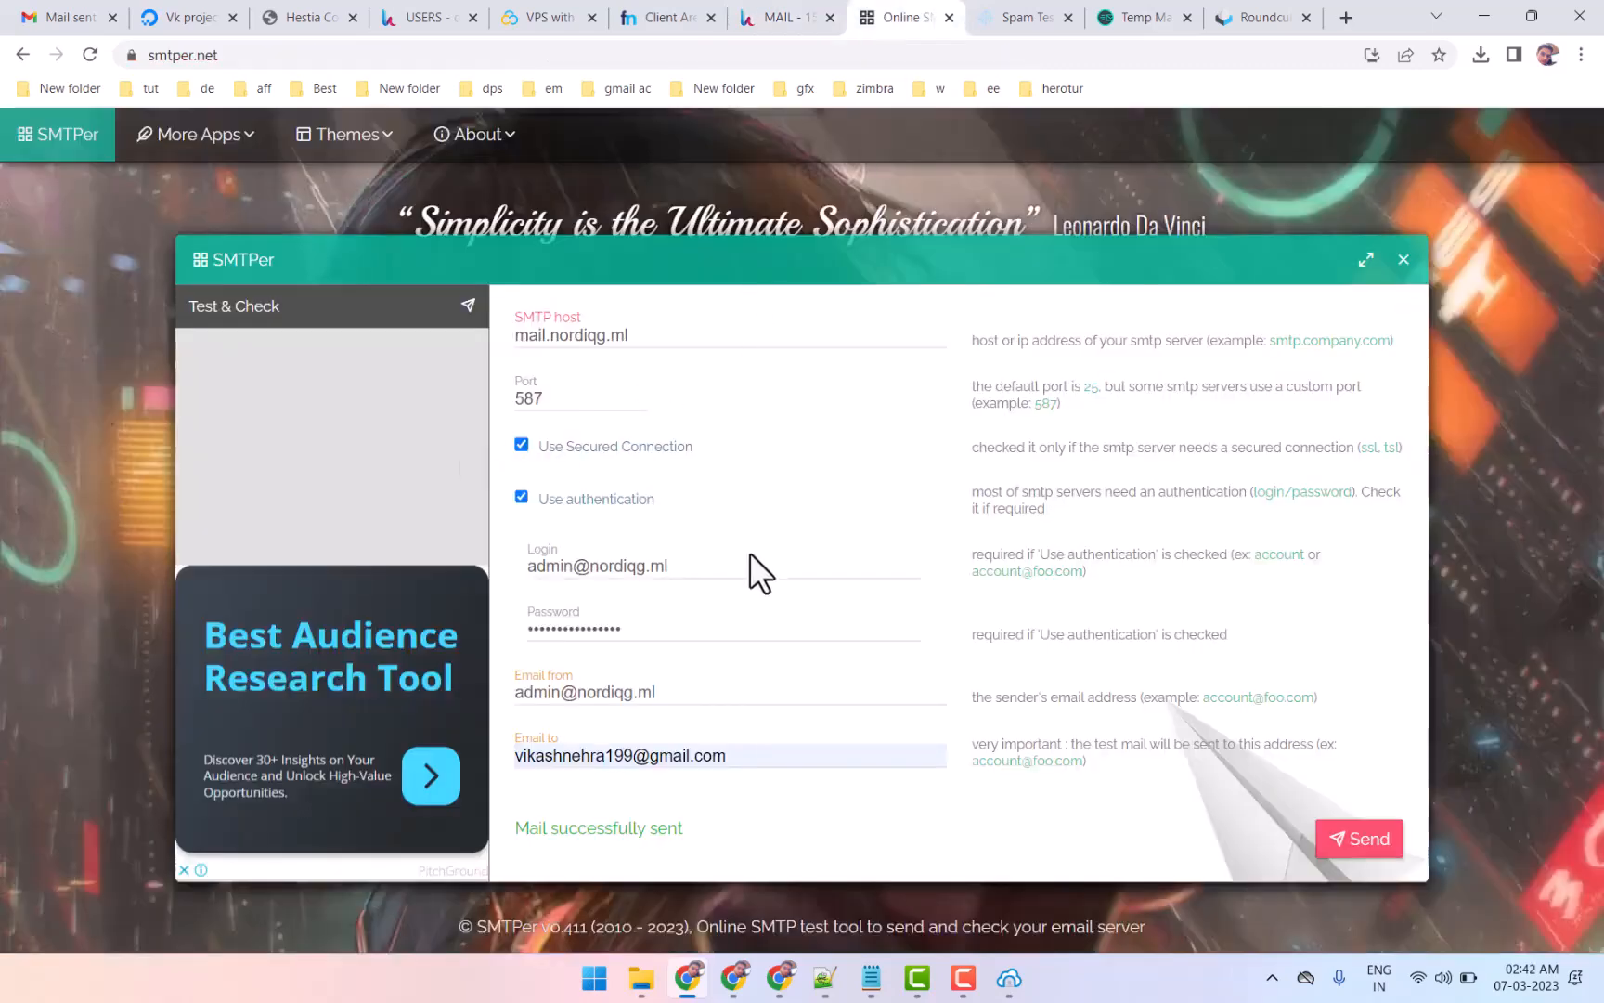
pyautogui.click(12, 16)
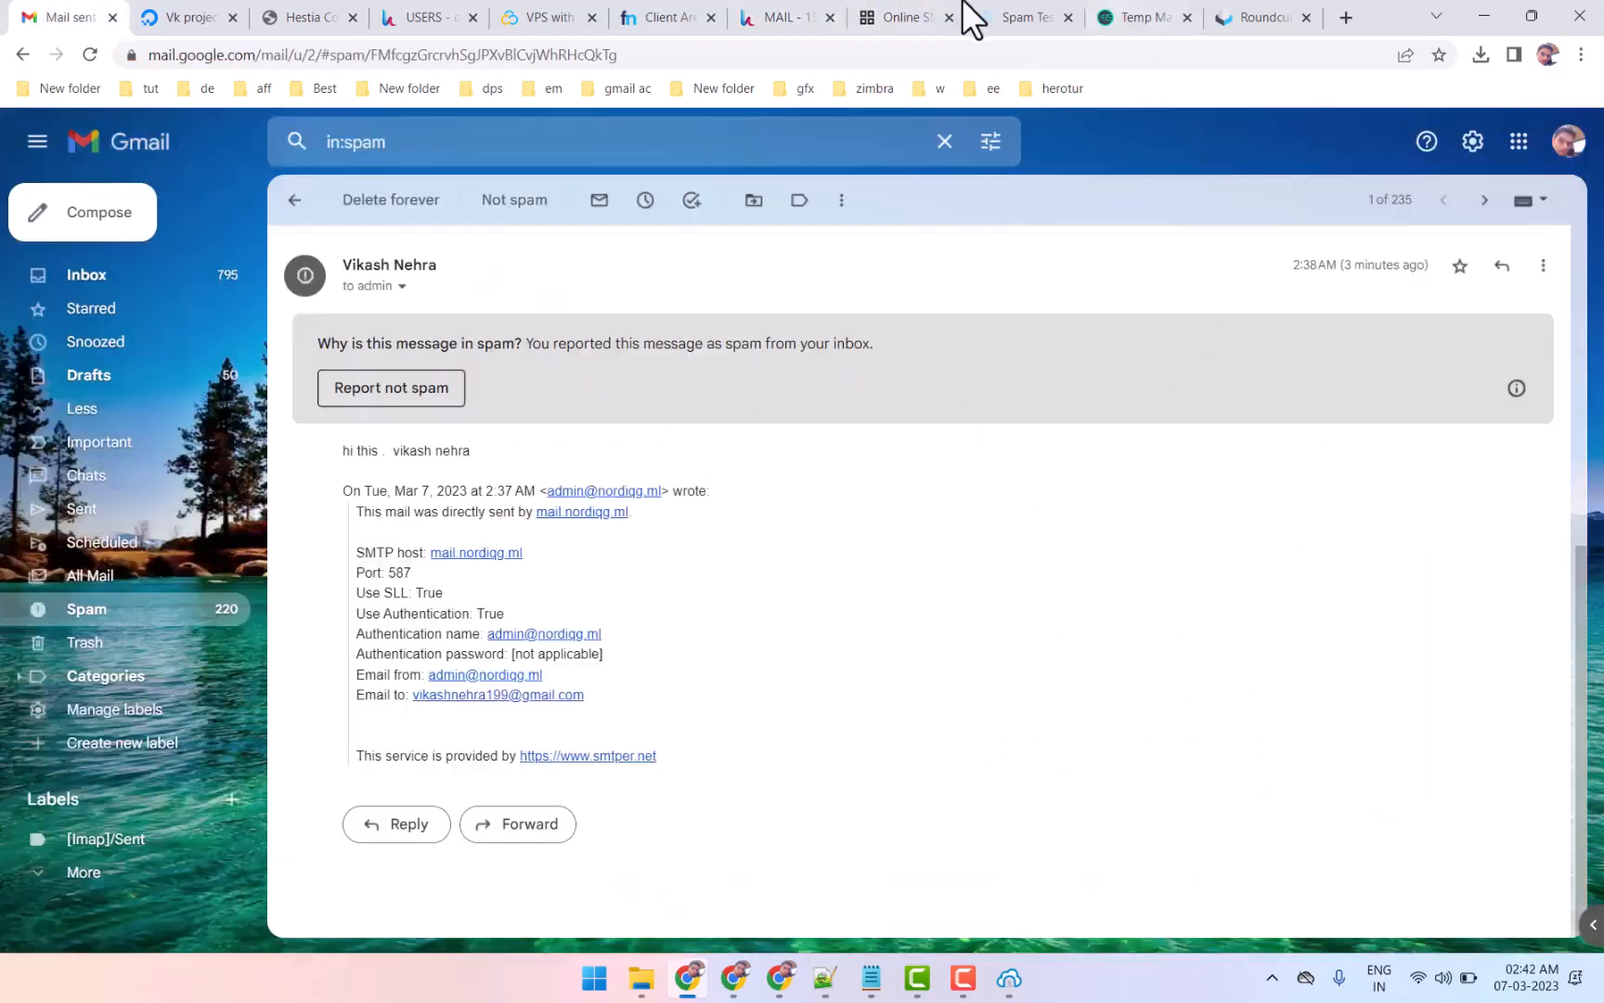
pyautogui.click(894, 17)
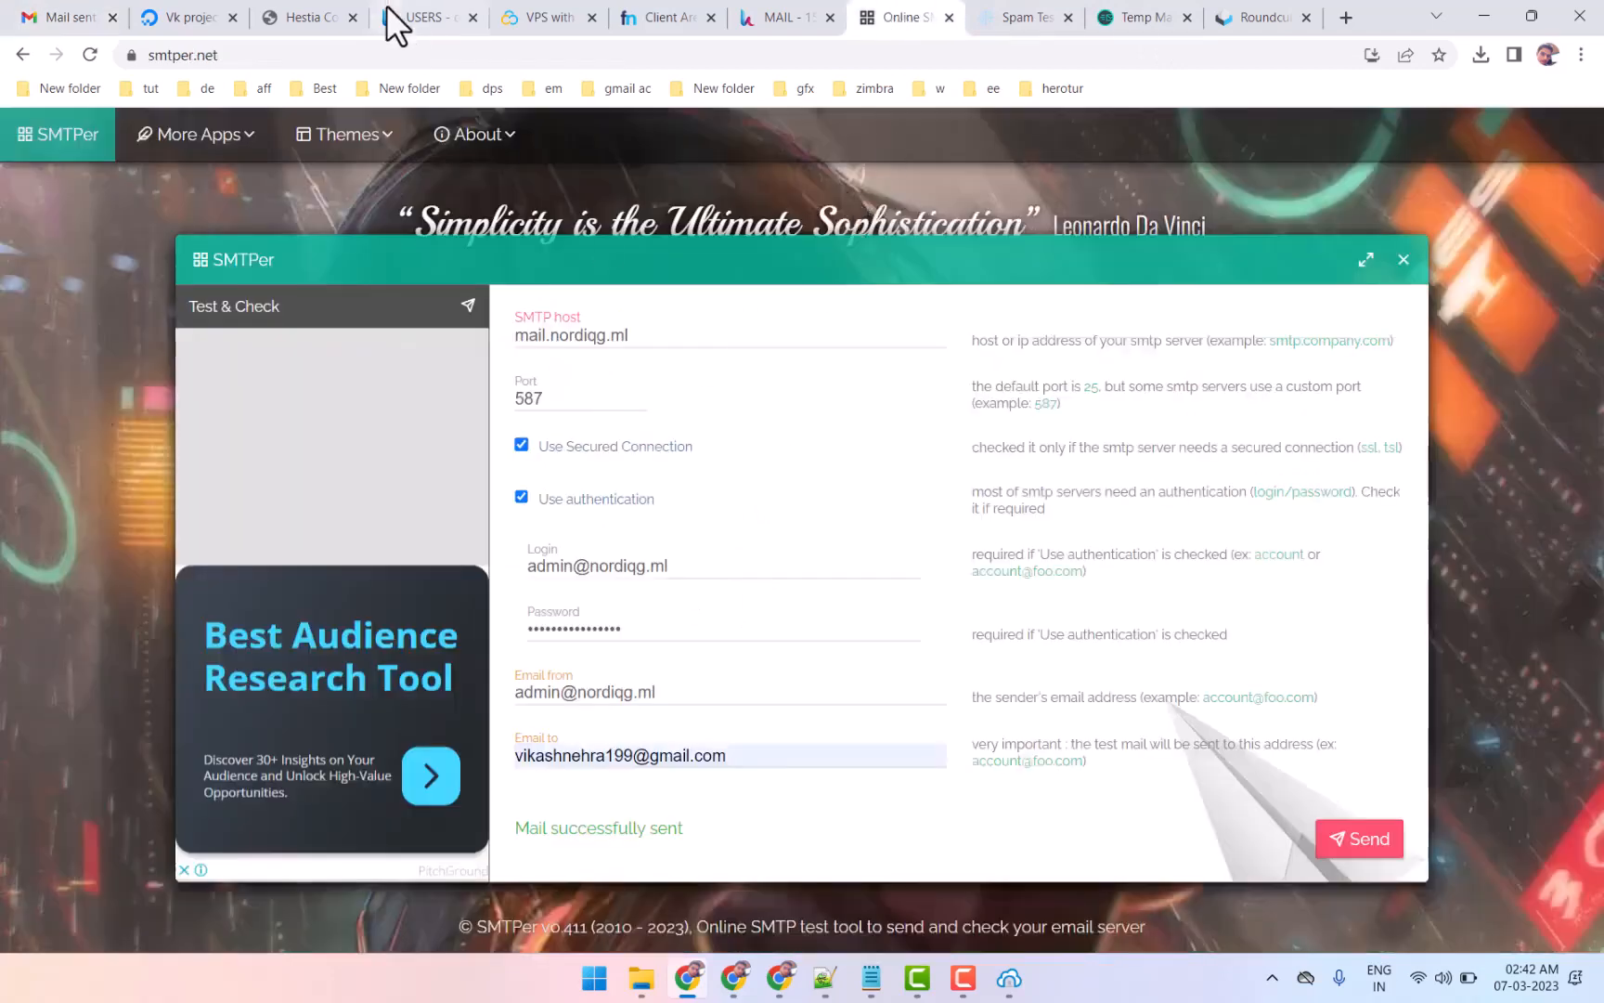
# Switch to the YouTube channel and look through its created playlists for mail server tutorials
pyautogui.click(733, 978)
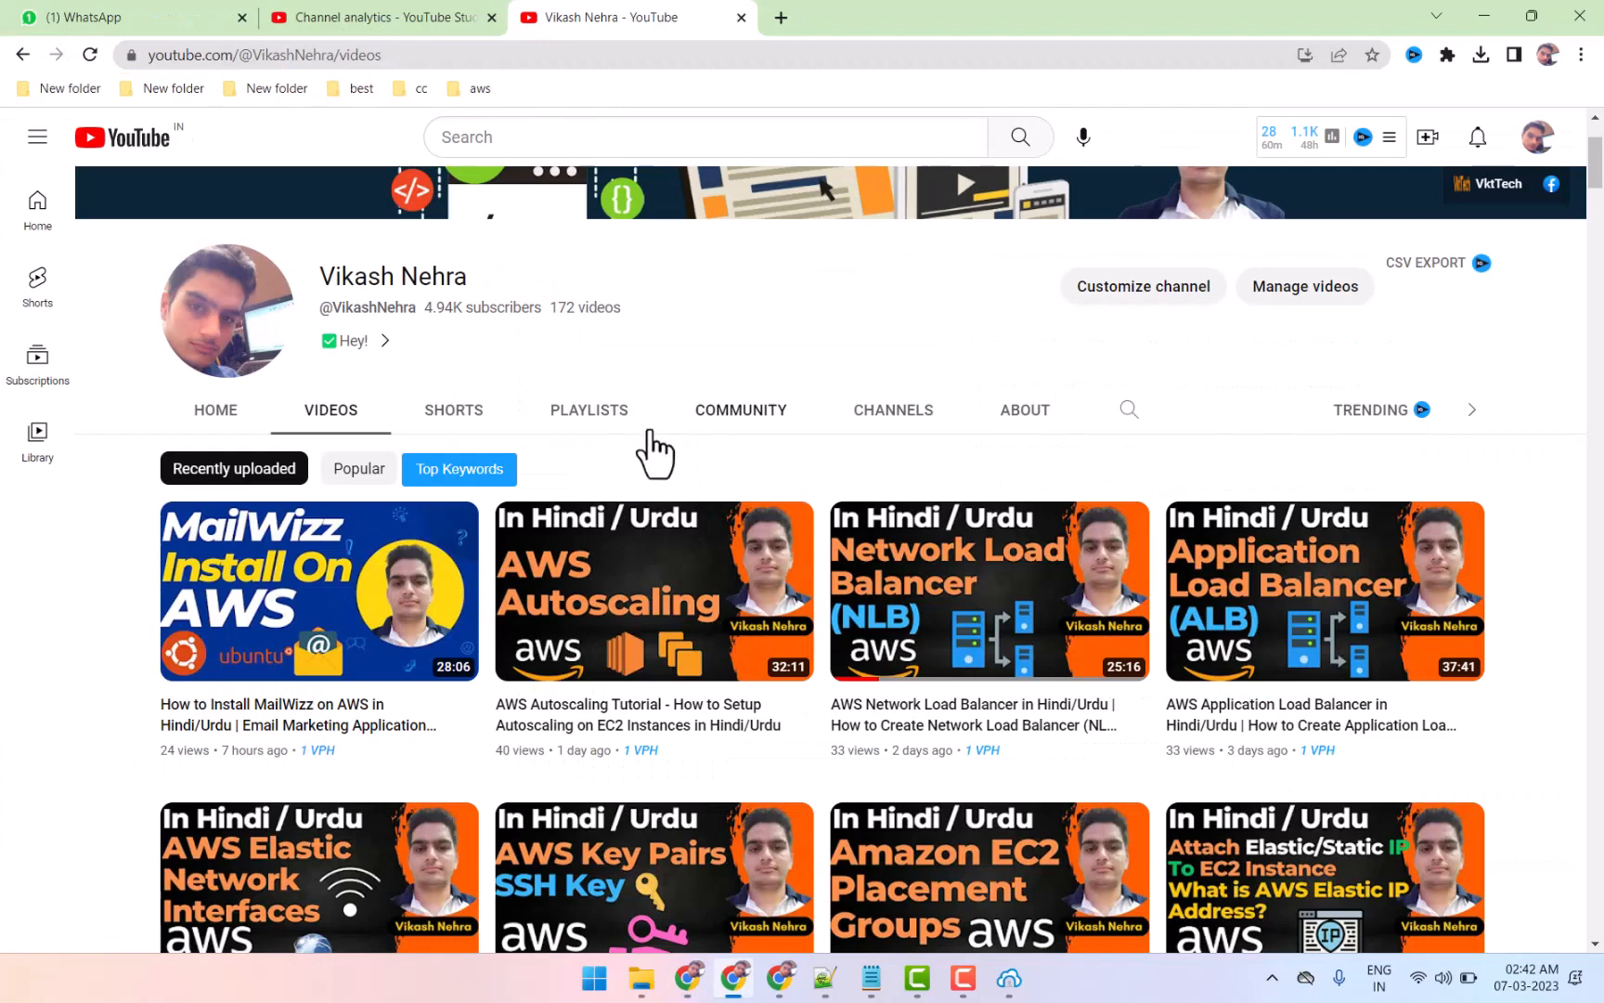
pyautogui.click(599, 416)
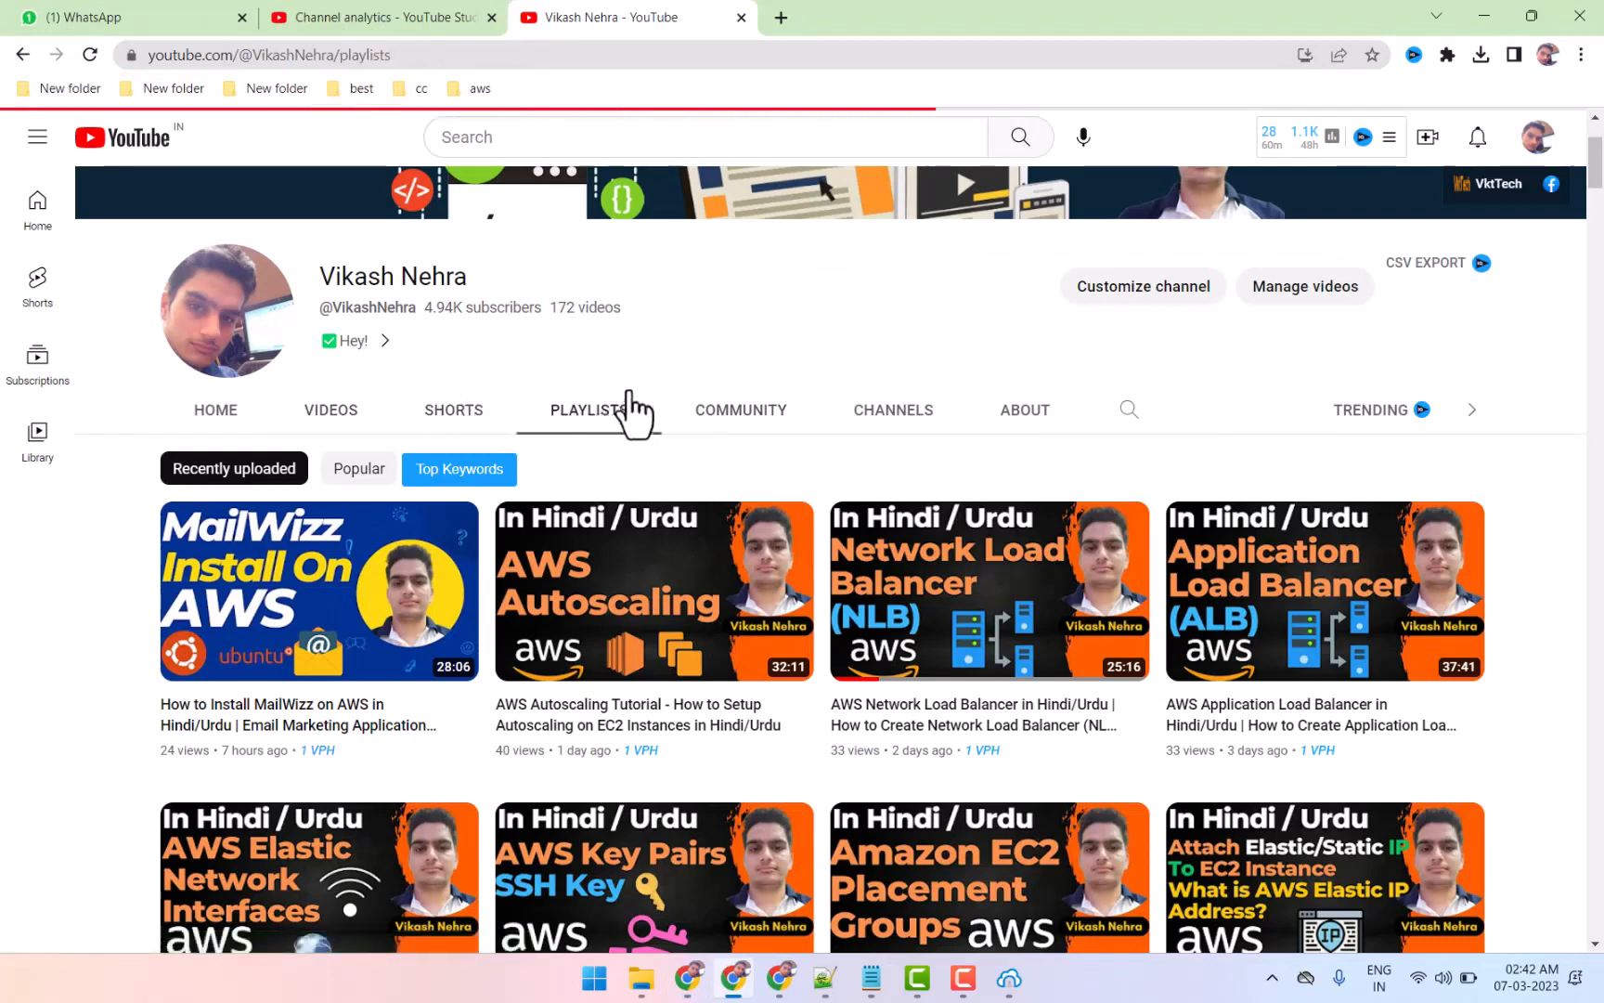
pyautogui.scroll(-2, 668, 520)
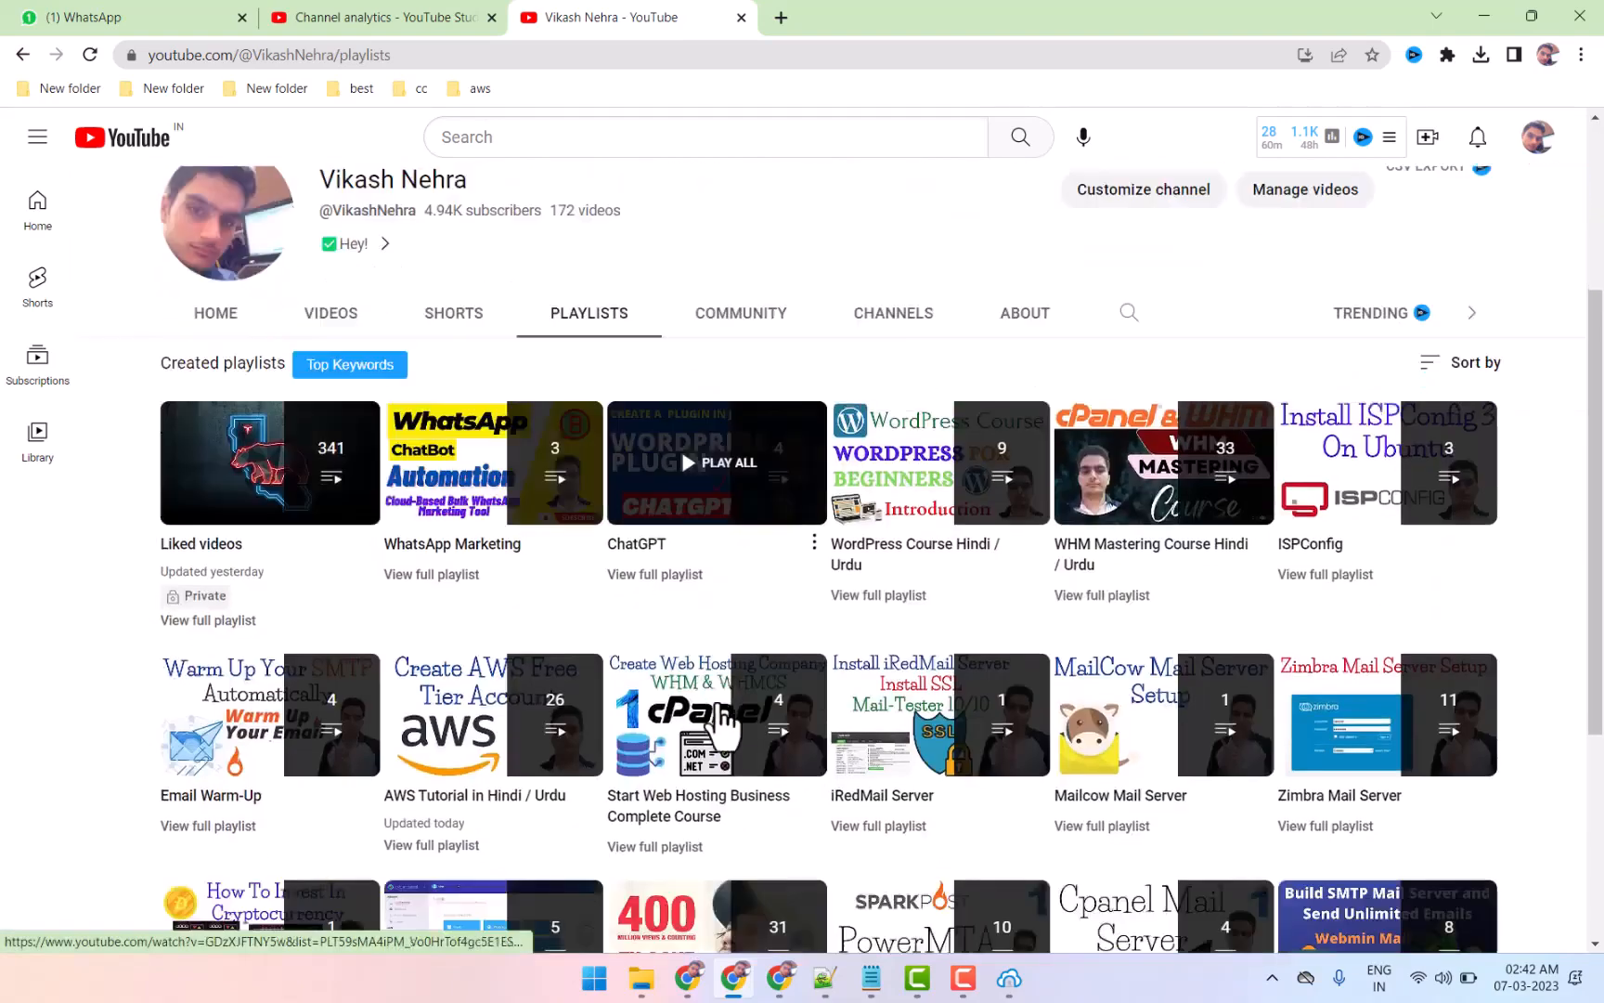
pyautogui.scroll(-2, 725, 640)
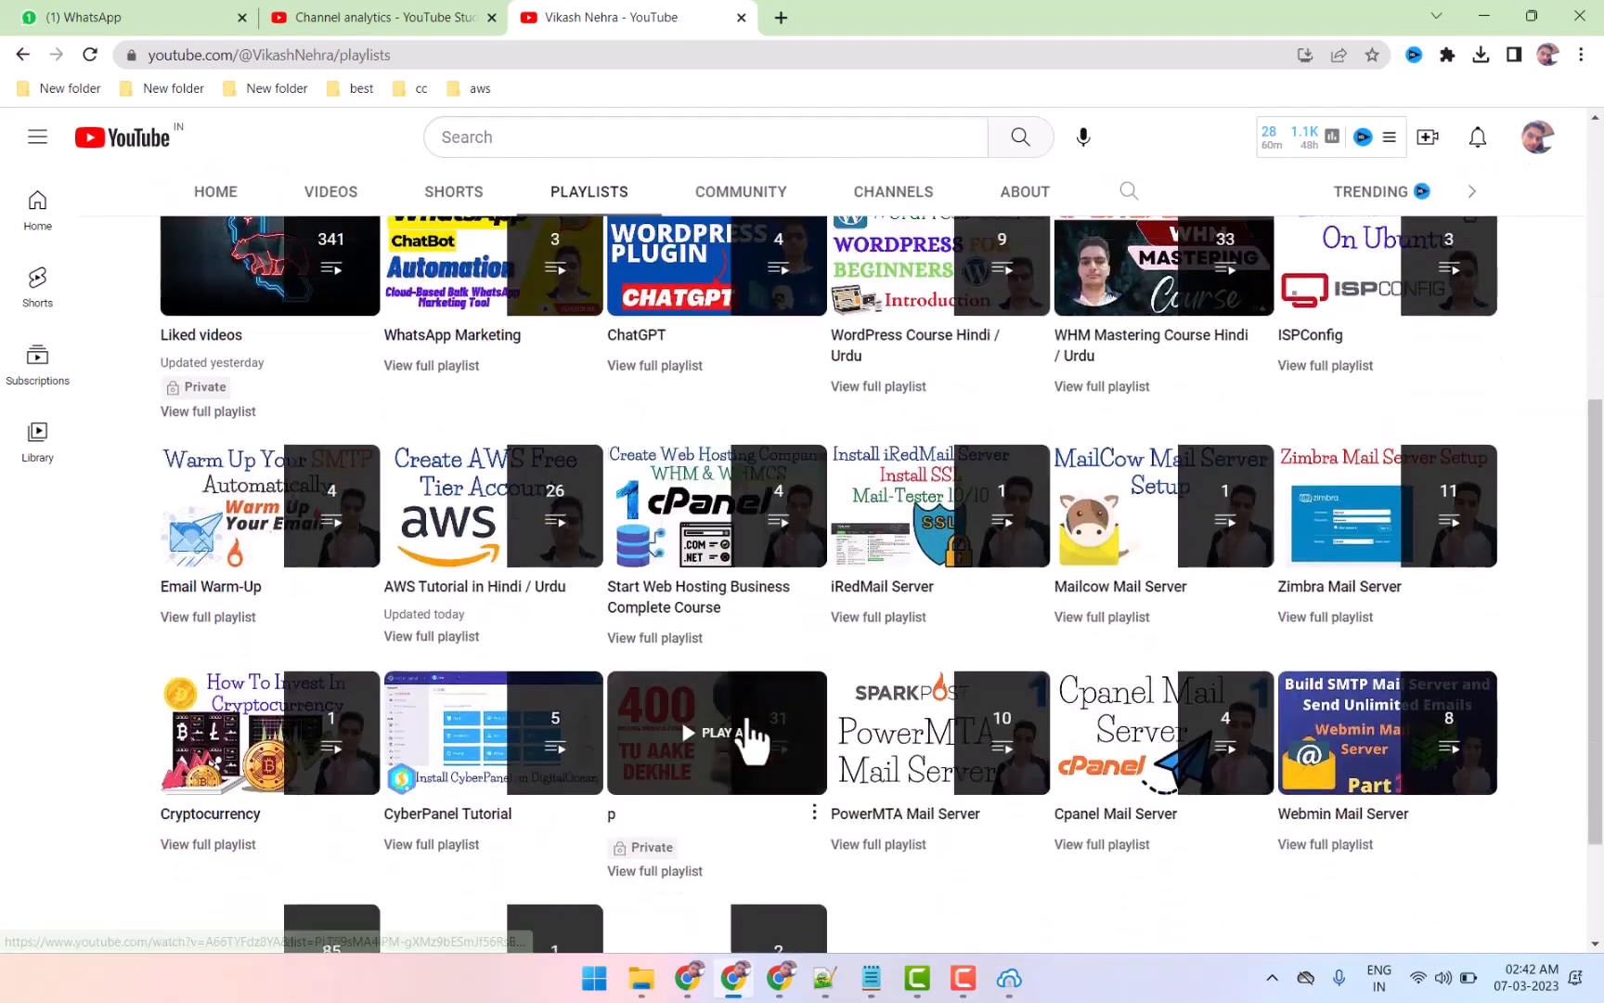
pyautogui.scroll(-1, 929, 747)
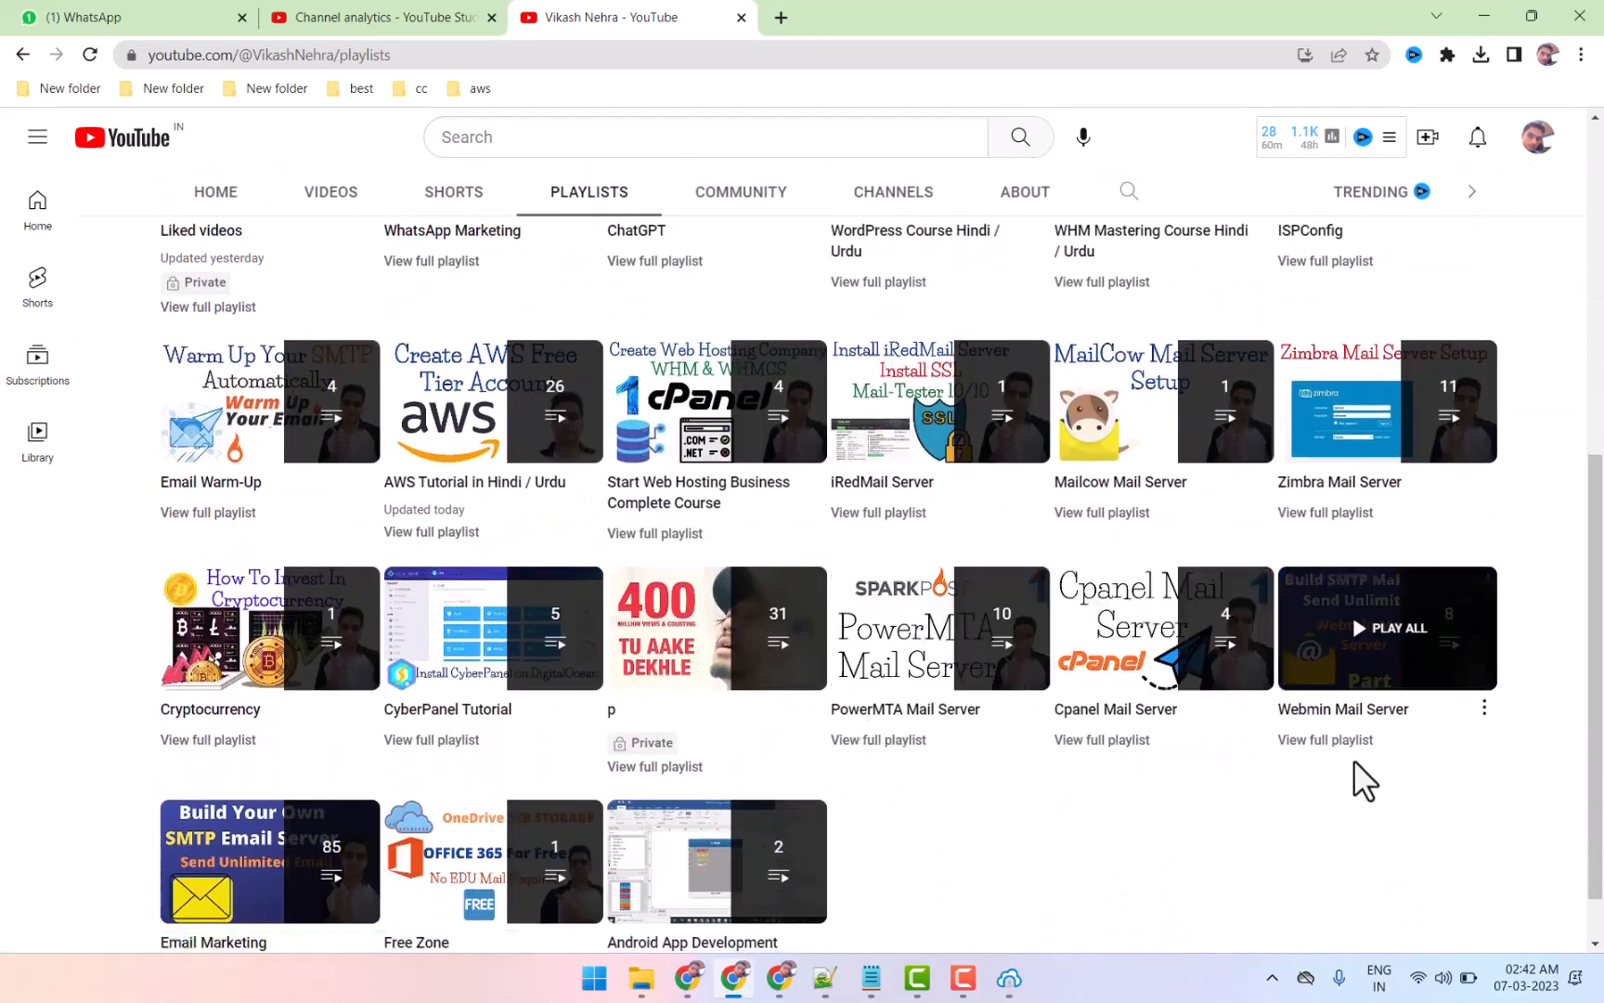
pyautogui.scroll(1, 1350, 759)
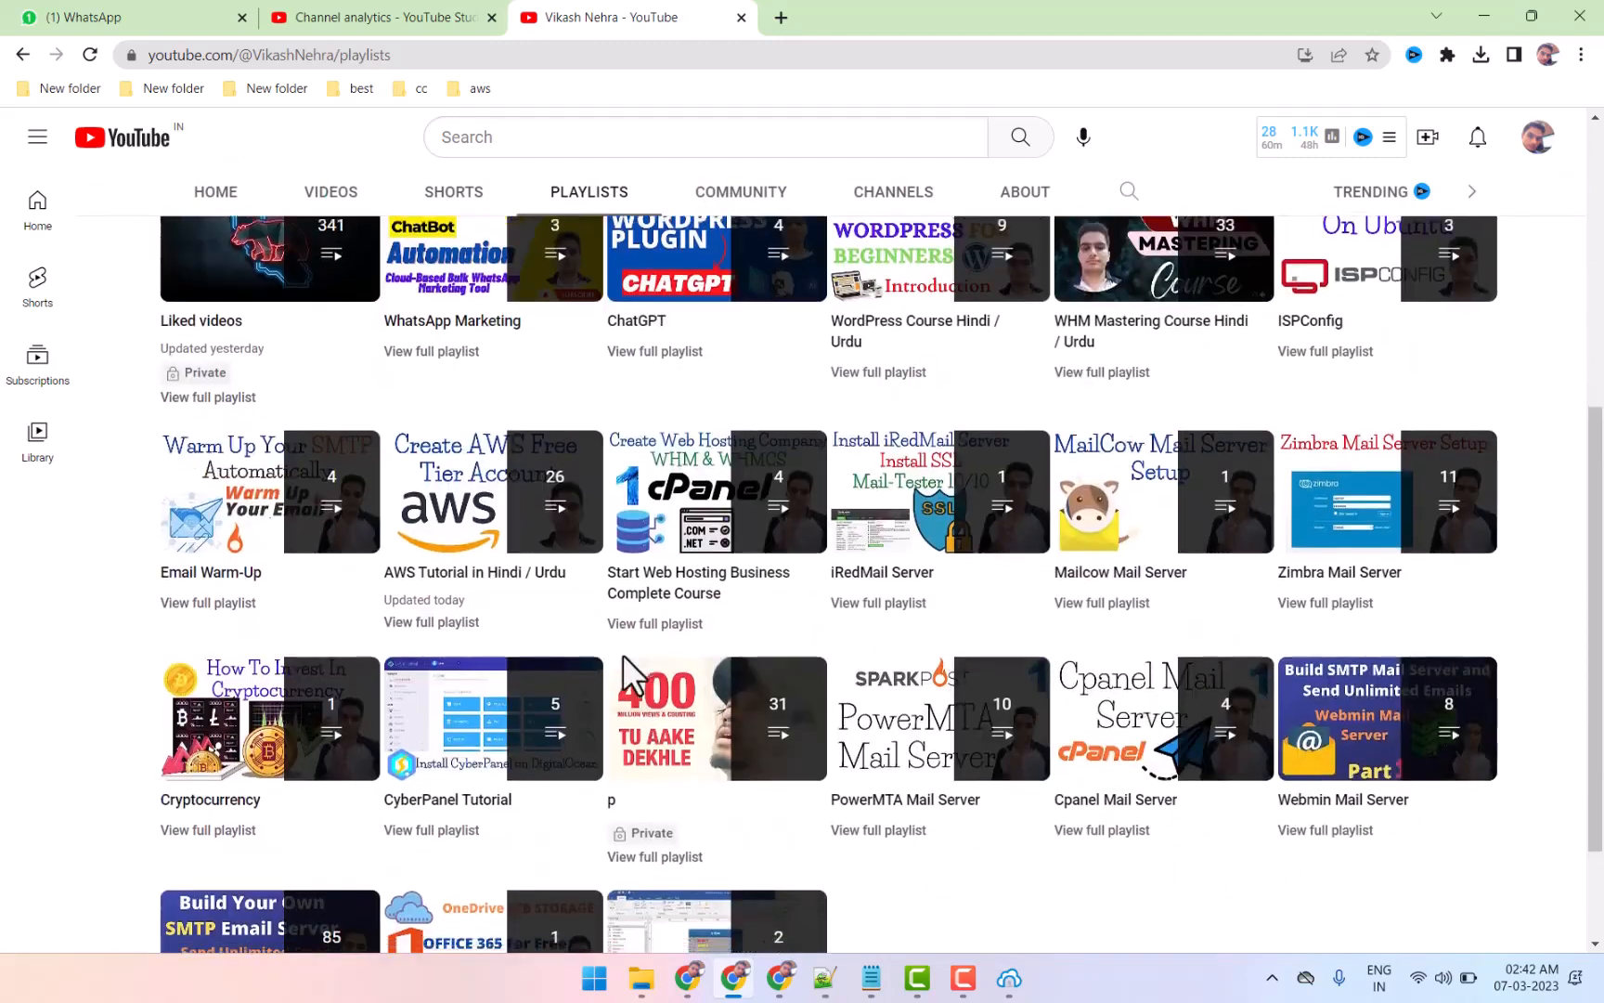
pyautogui.scroll(-1, 623, 654)
pyautogui.scroll(-1, 624, 631)
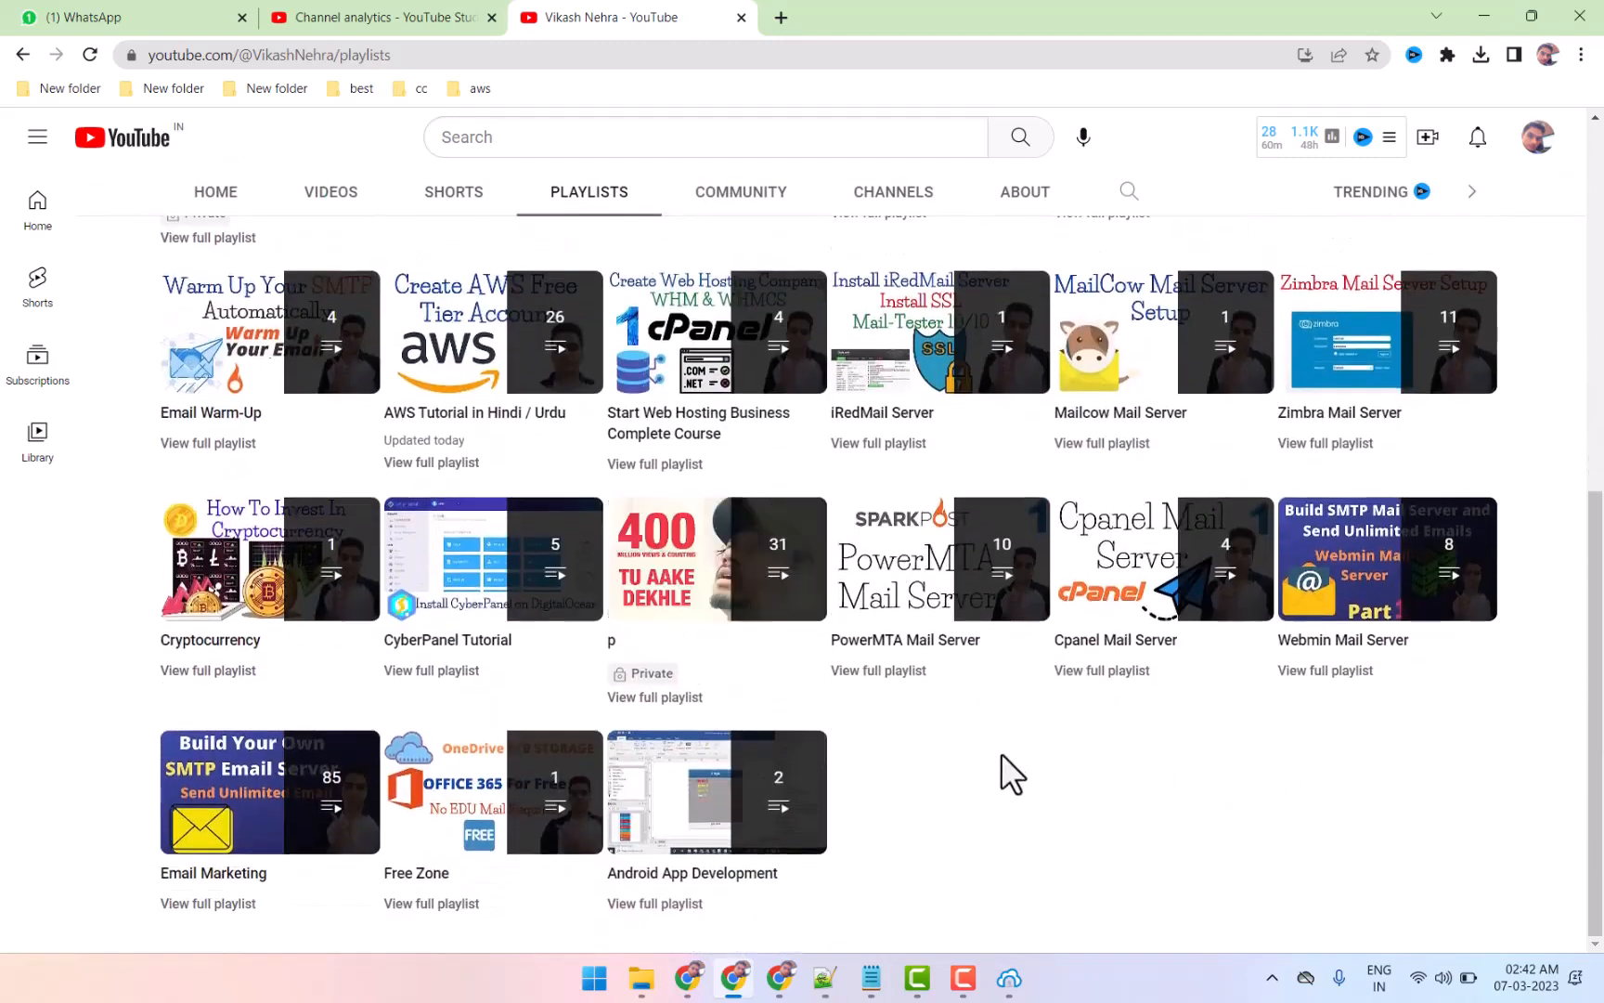
# Open the full Email Marketing playlist and look through its mail server videos
pyautogui.click(212, 905)
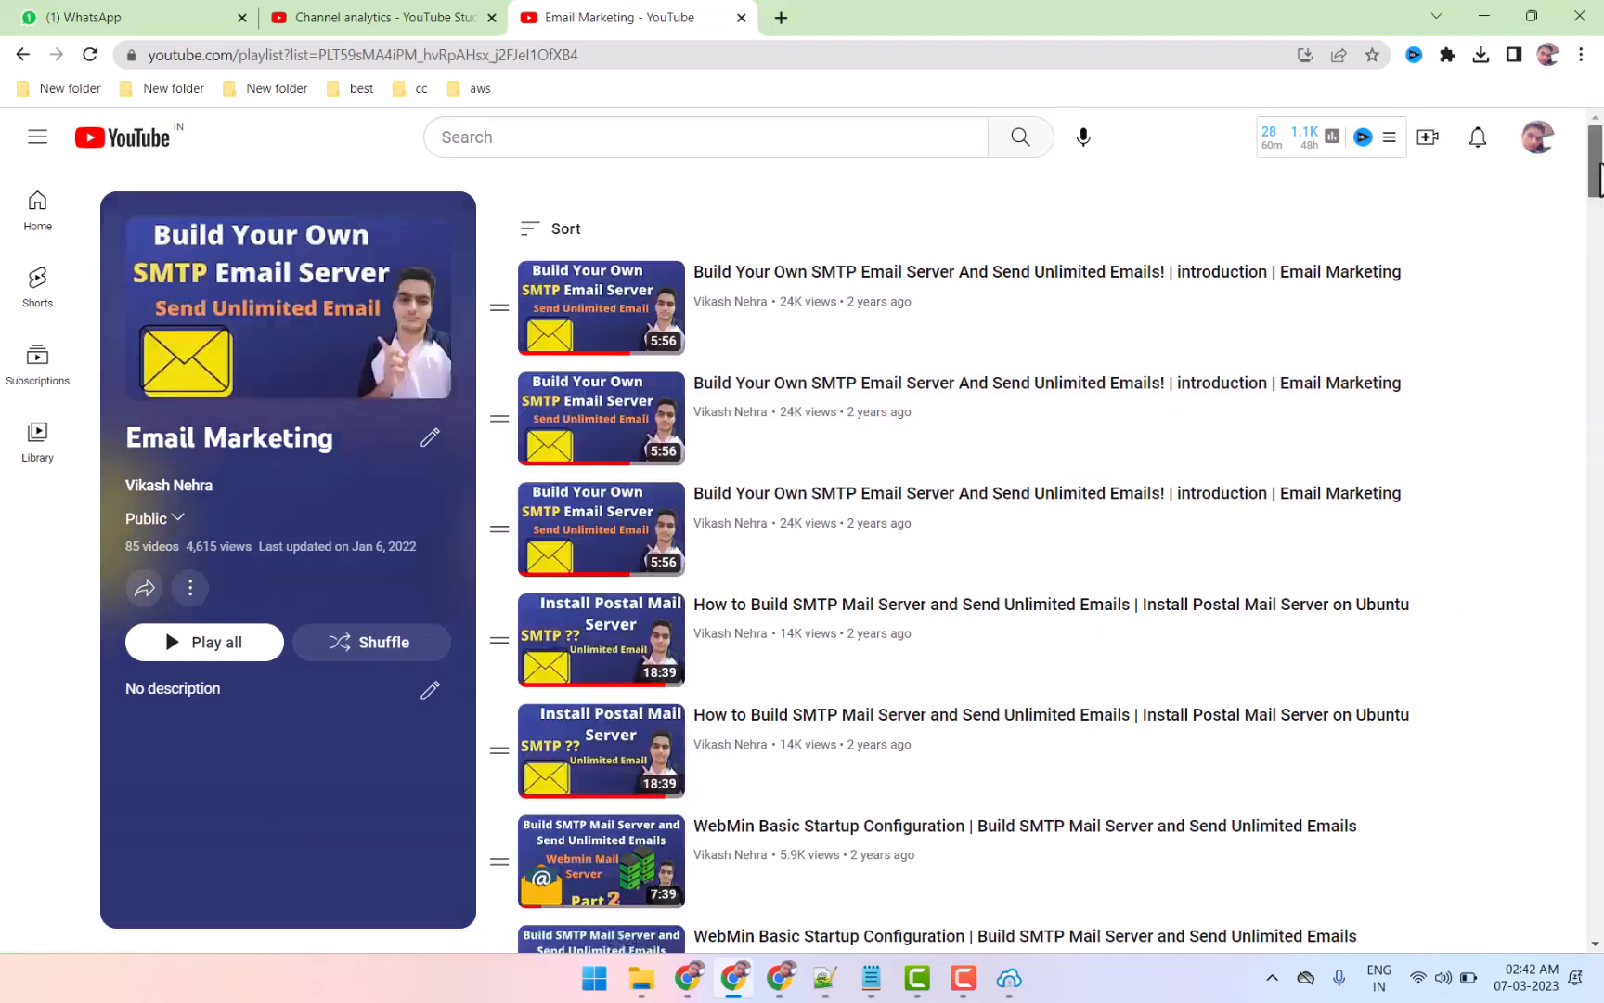
pyautogui.moveTo(1599, 172); pyautogui.dragTo(1600, 620)
pyautogui.scroll(-6, 1171, 611)
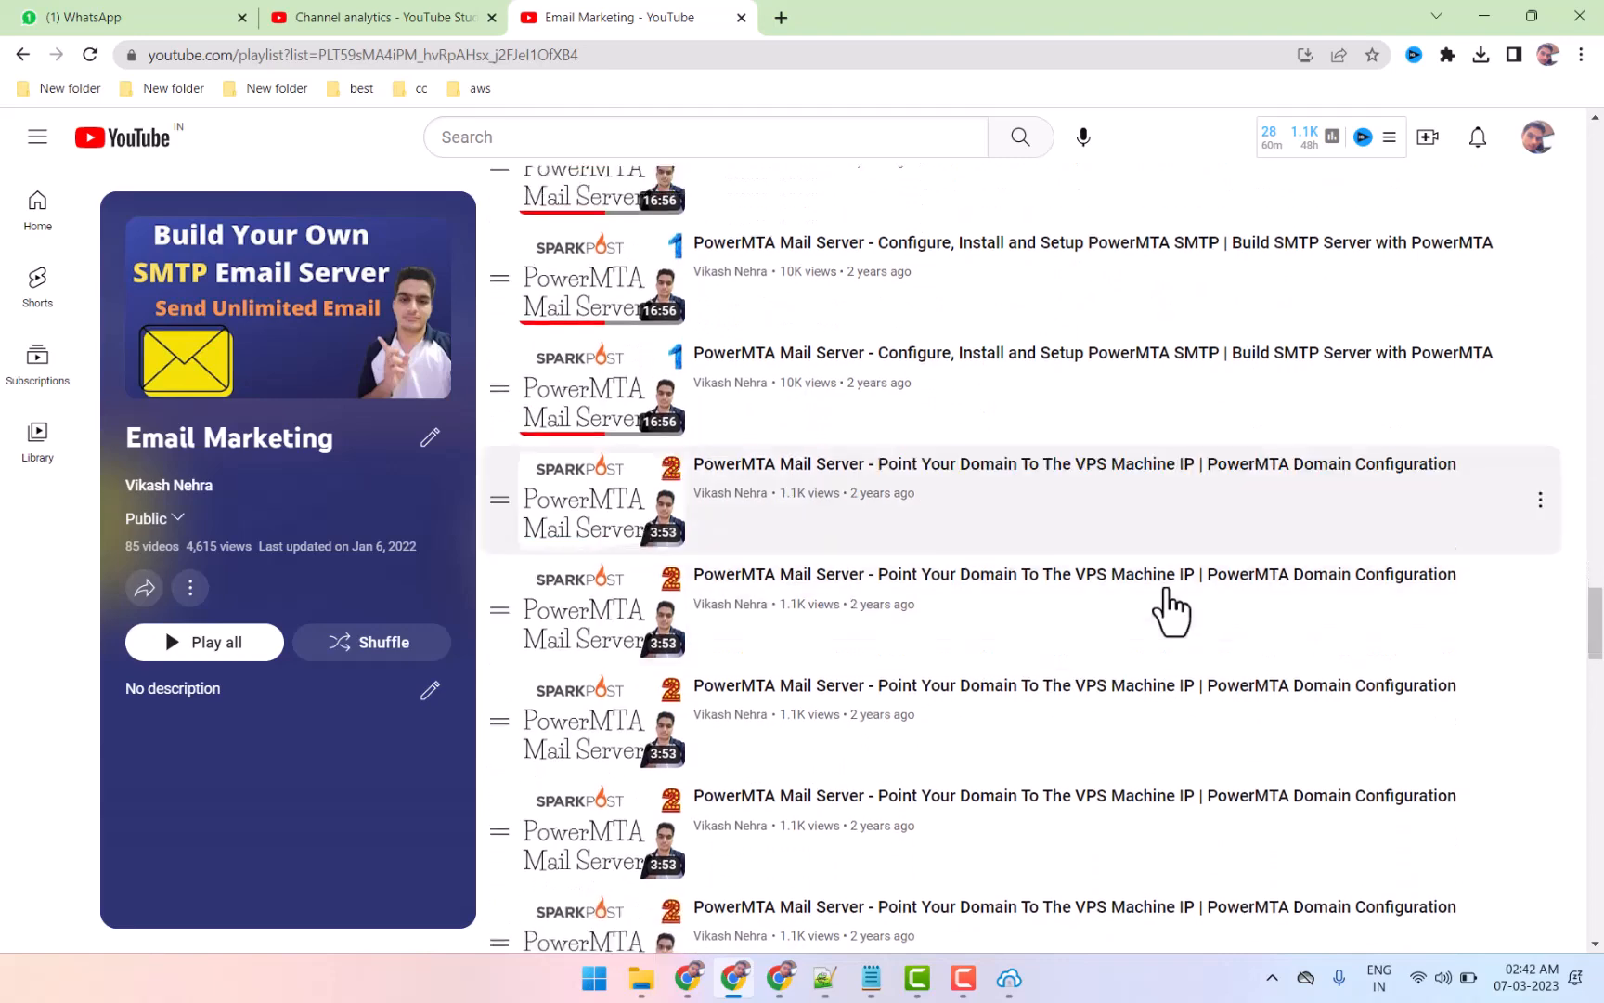
pyautogui.scroll(-6, 1170, 594)
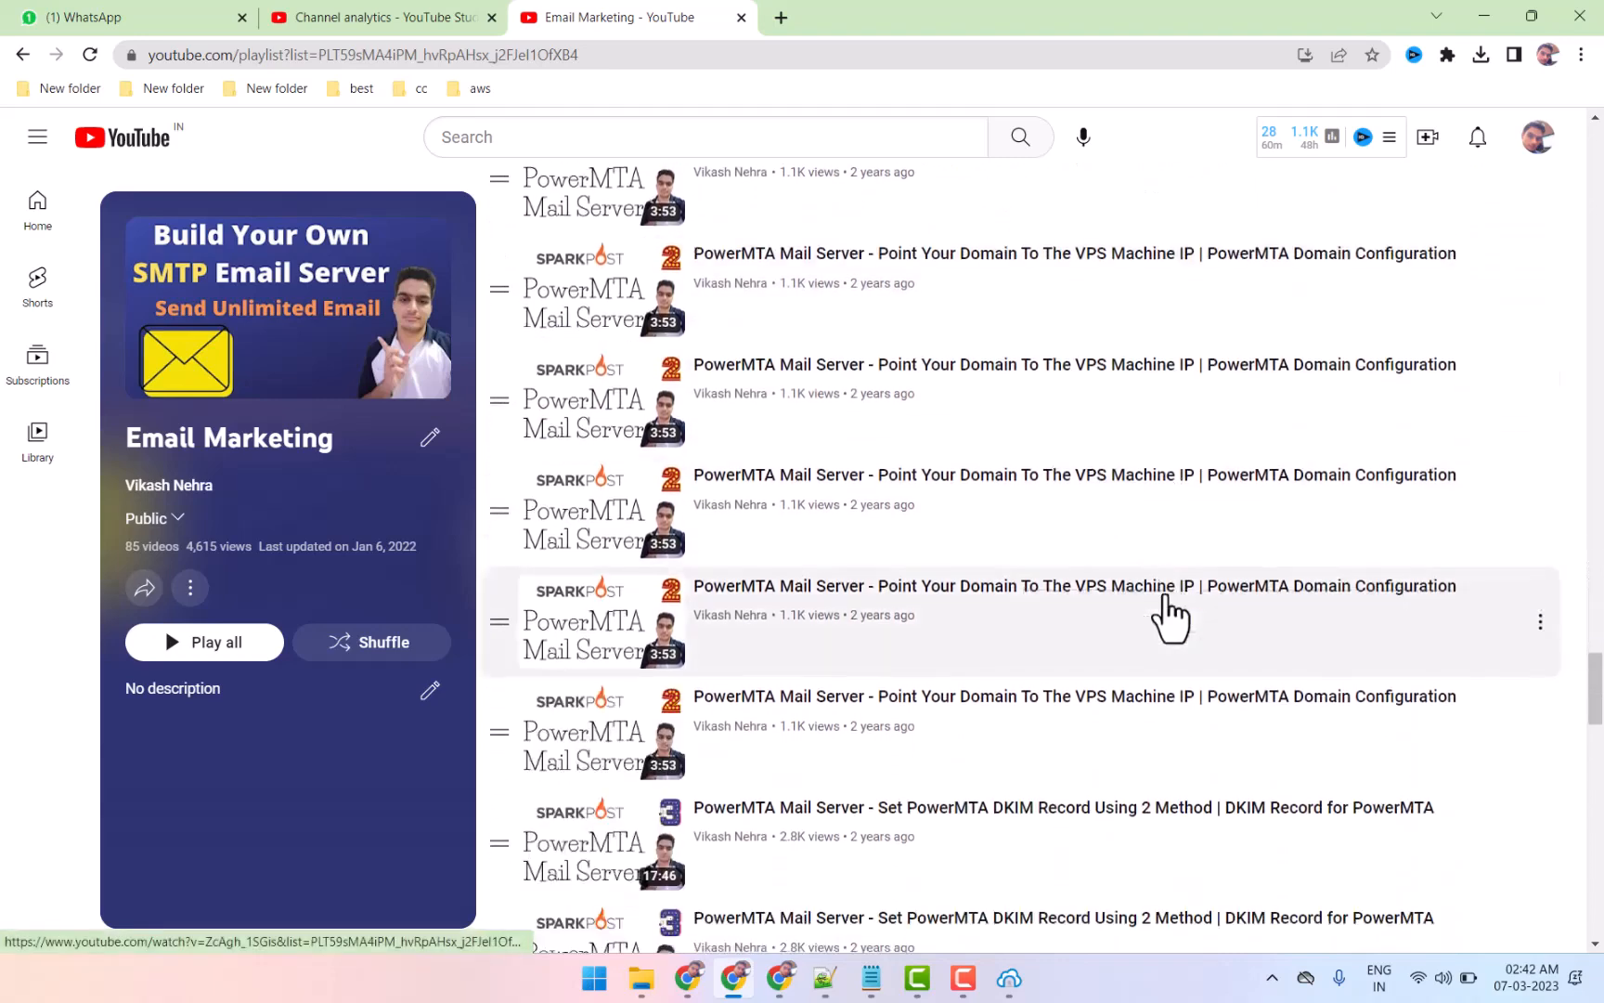
pyautogui.scroll(-6, 1168, 560)
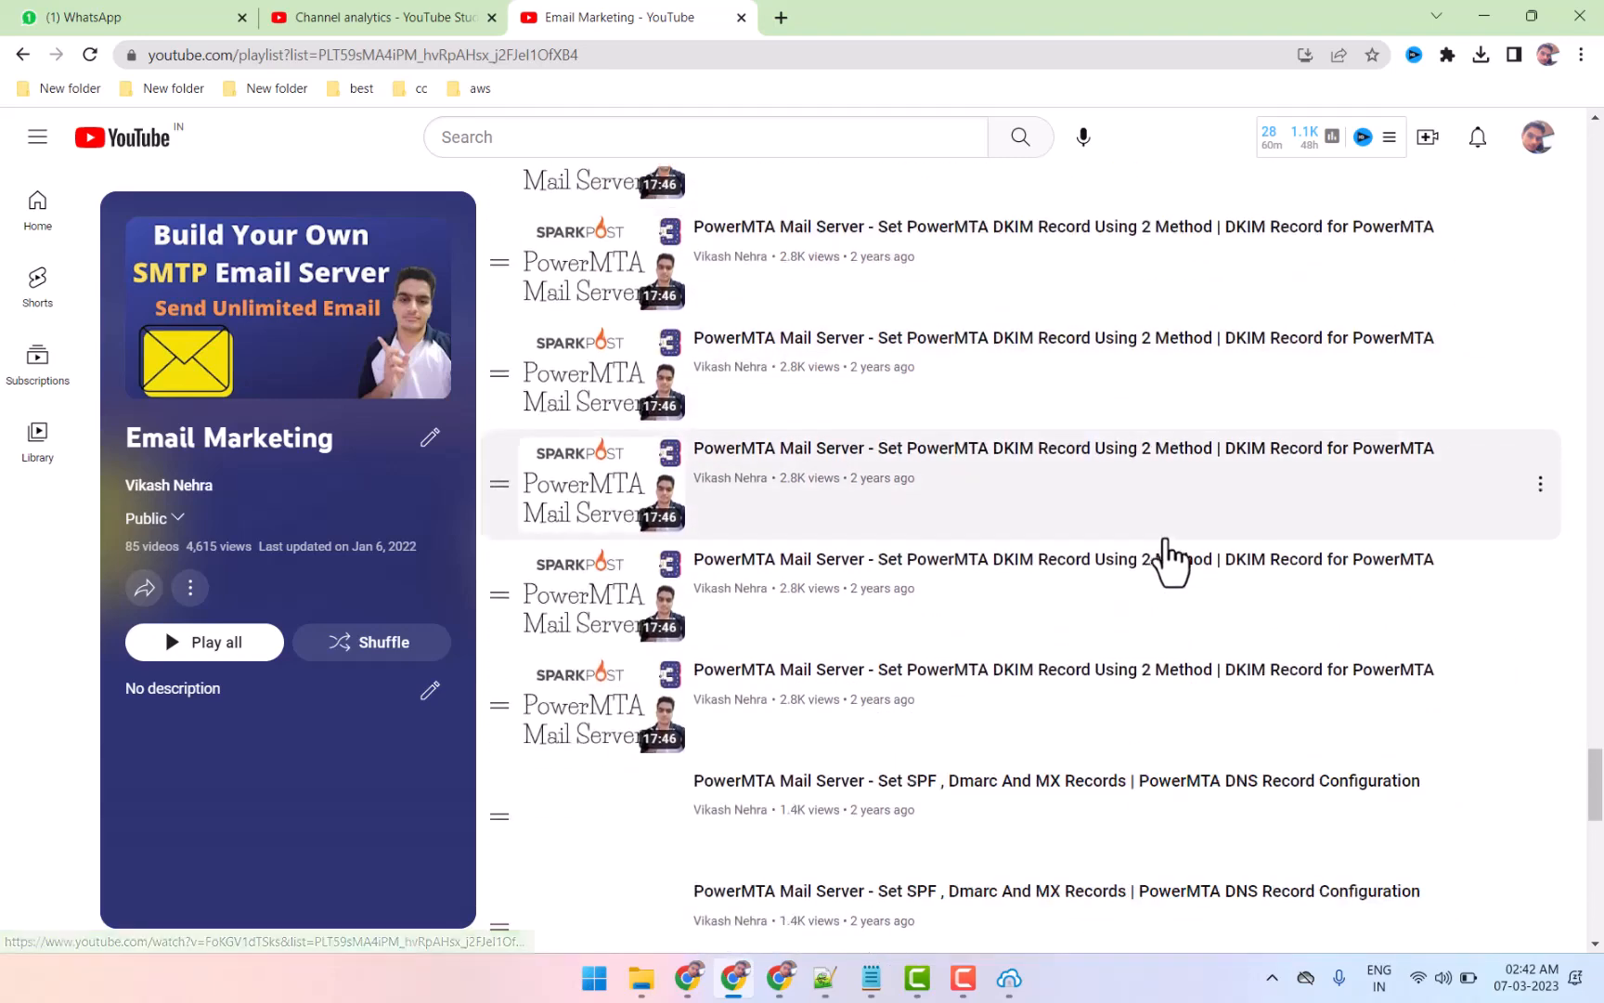
pyautogui.scroll(-5, 1168, 560)
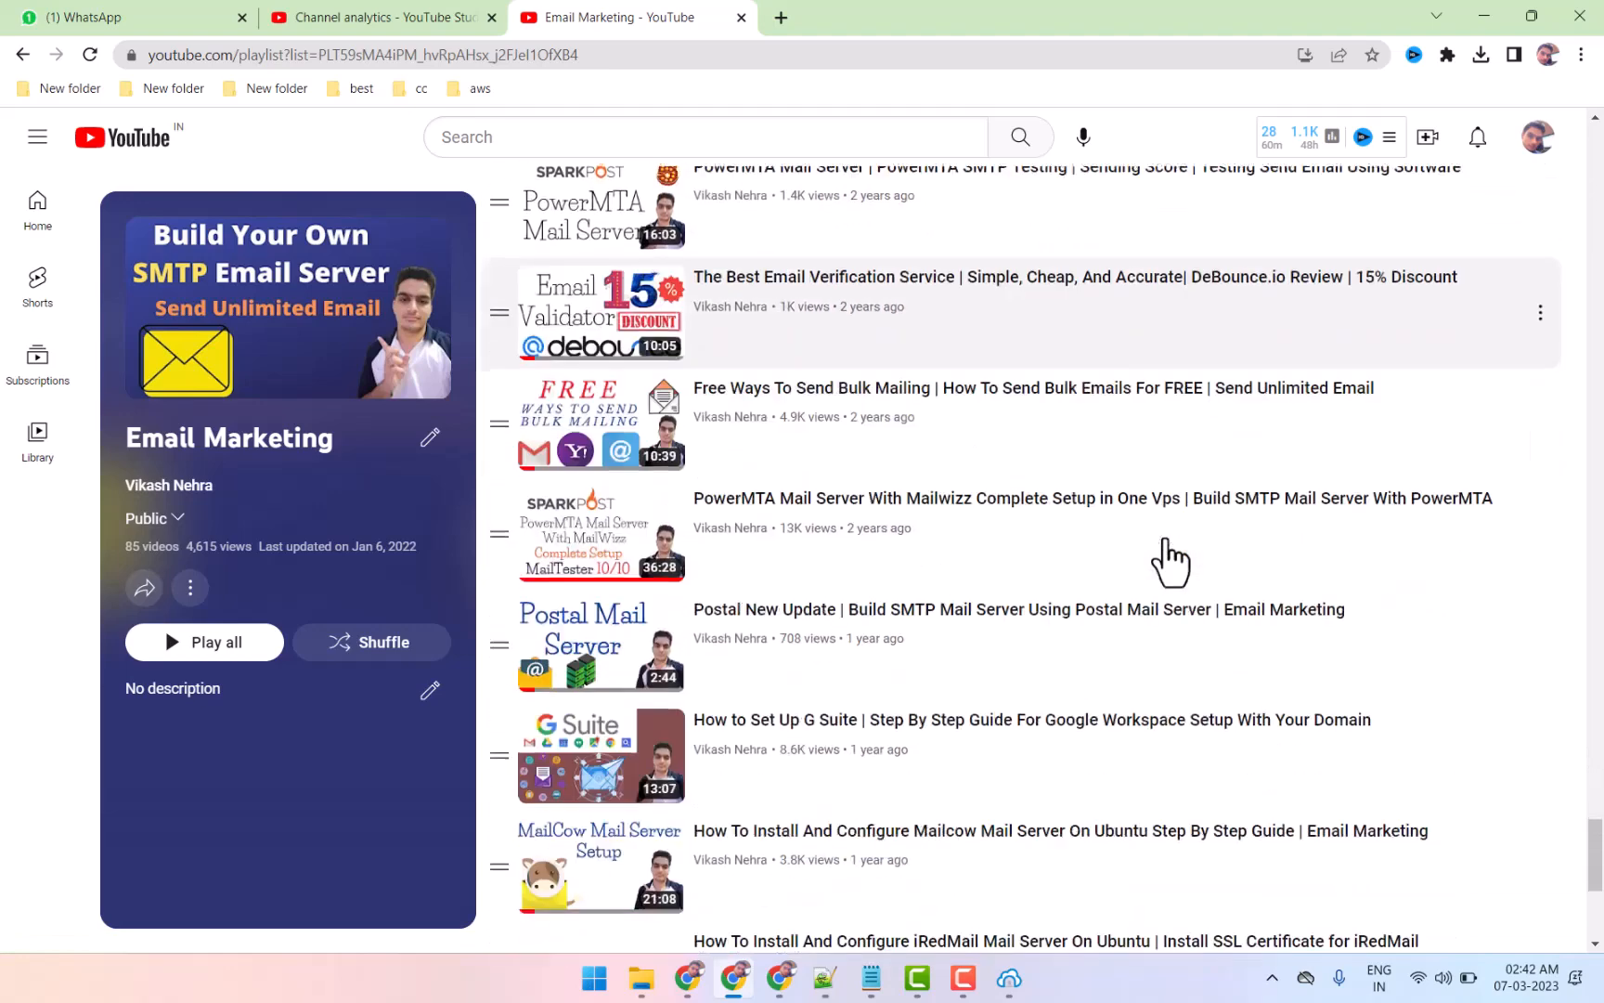
pyautogui.scroll(-3, 931, 506)
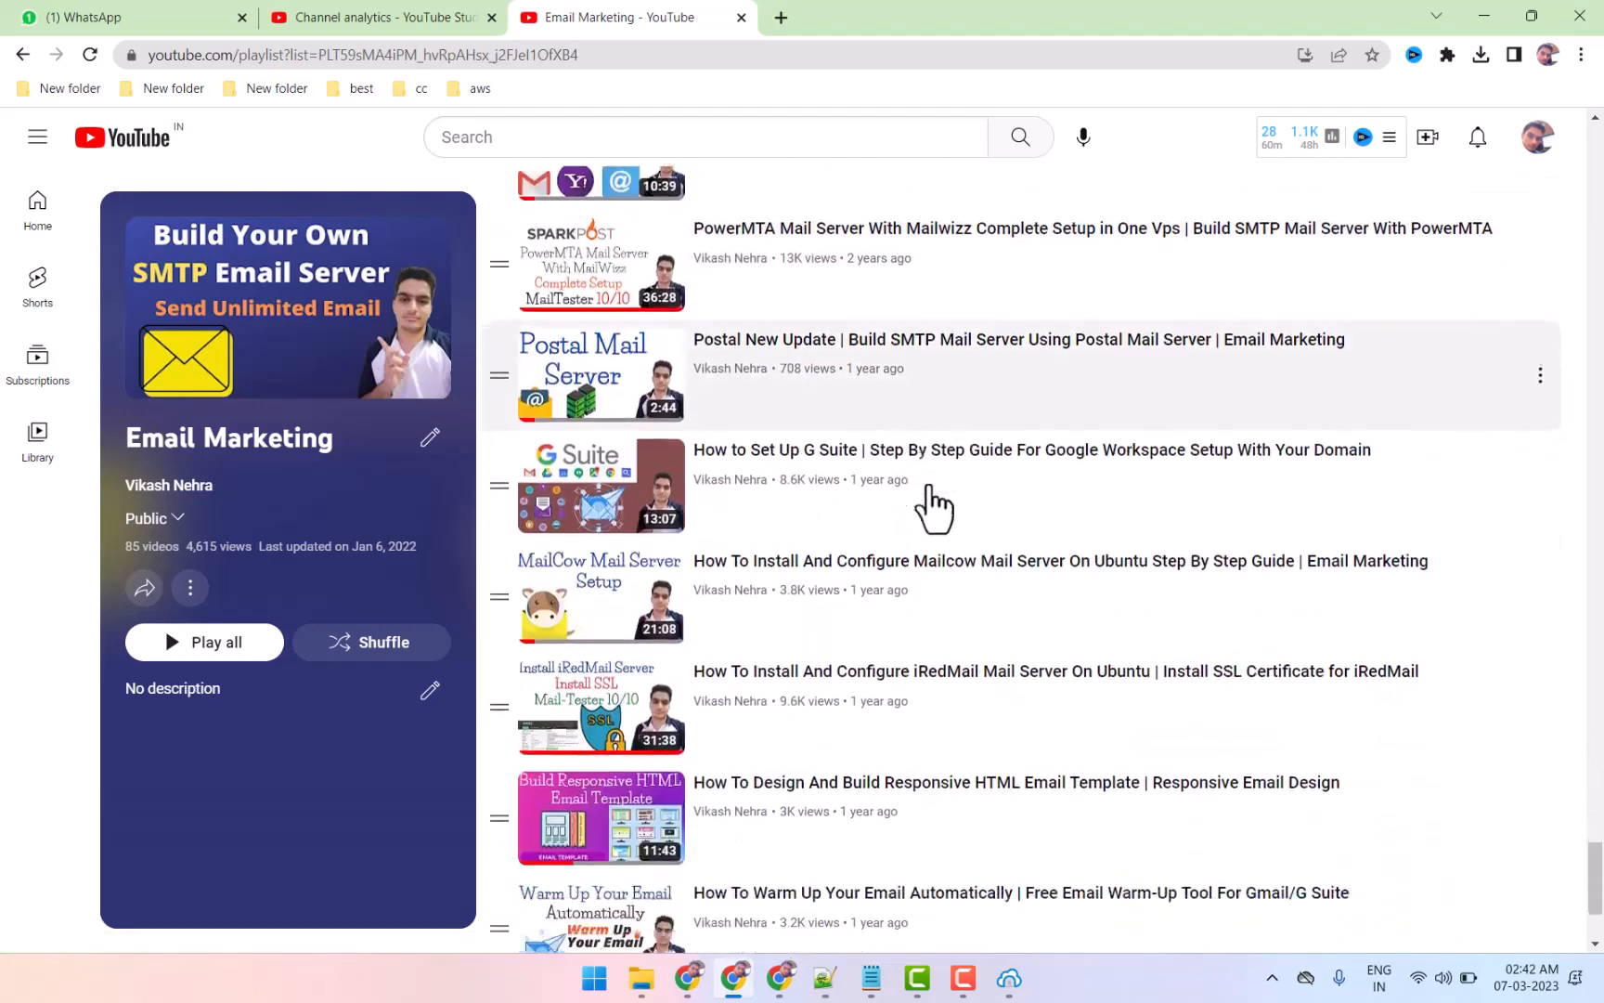